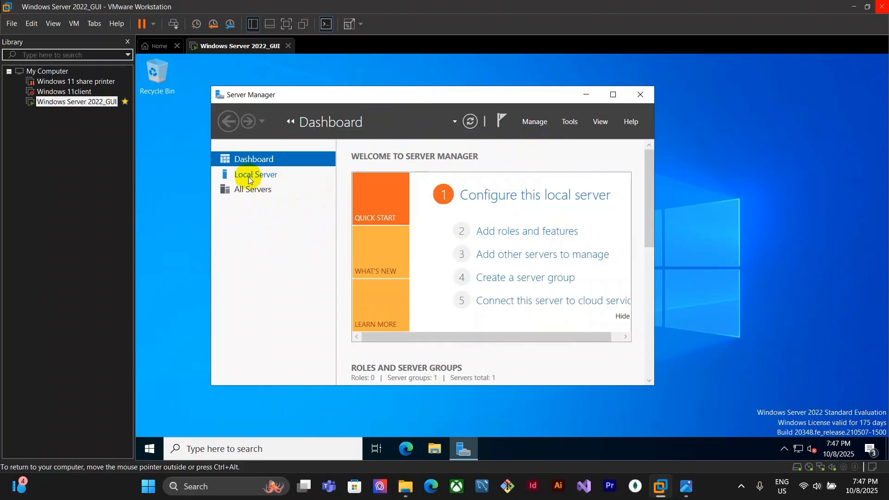
Open the Add Roles and Features wizard from the Server Manager dashboard
{"action": "left_click", "coordinate": [255, 173]}
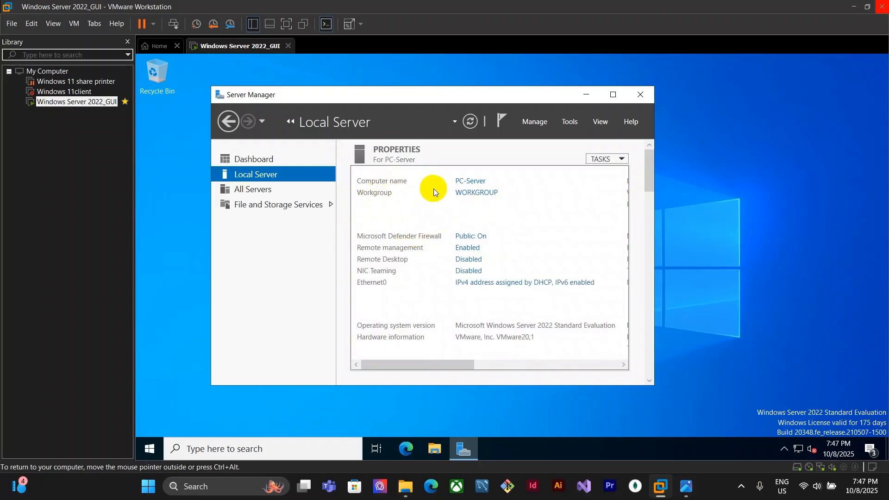
{"action": "left_click", "coordinate": [255, 159]}
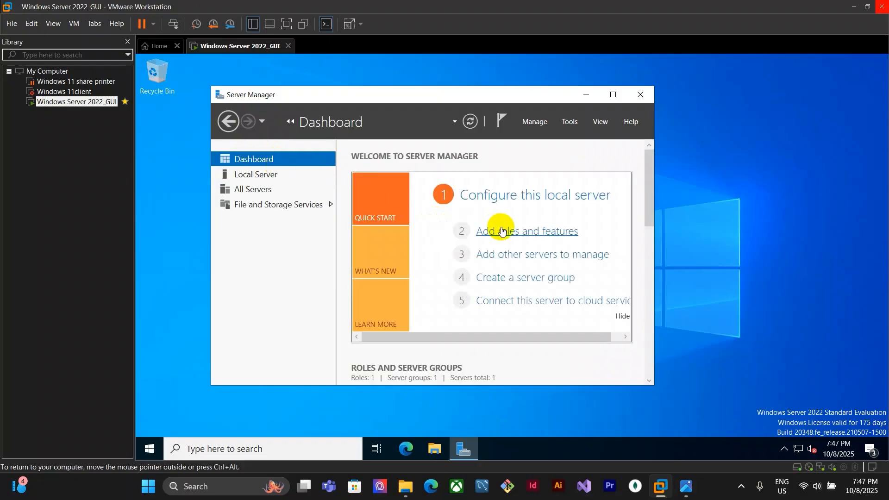
{"action": "left_click", "coordinate": [553, 231]}
{"action": "left_click_drag", "start_coordinate": [366, 152], "coordinate": [360, 95]}
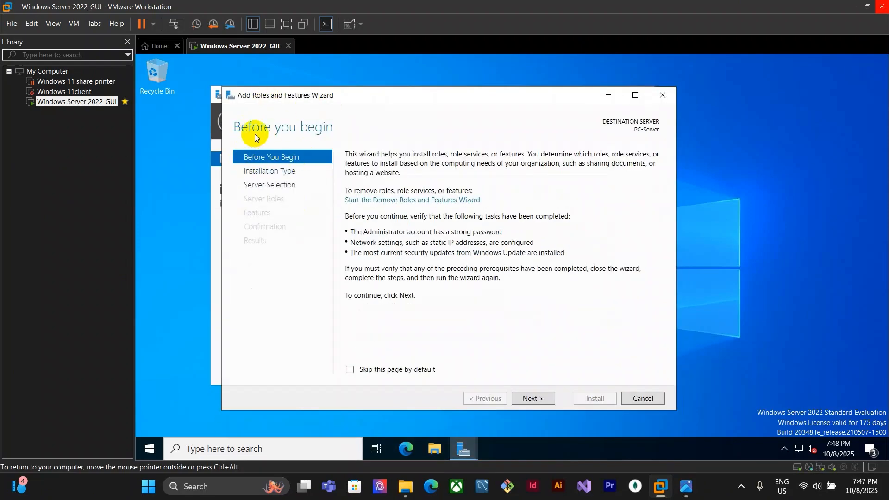
Proceed with a role-based installation targeting the local server PC-Server
{"action": "left_click", "coordinate": [542, 399]}
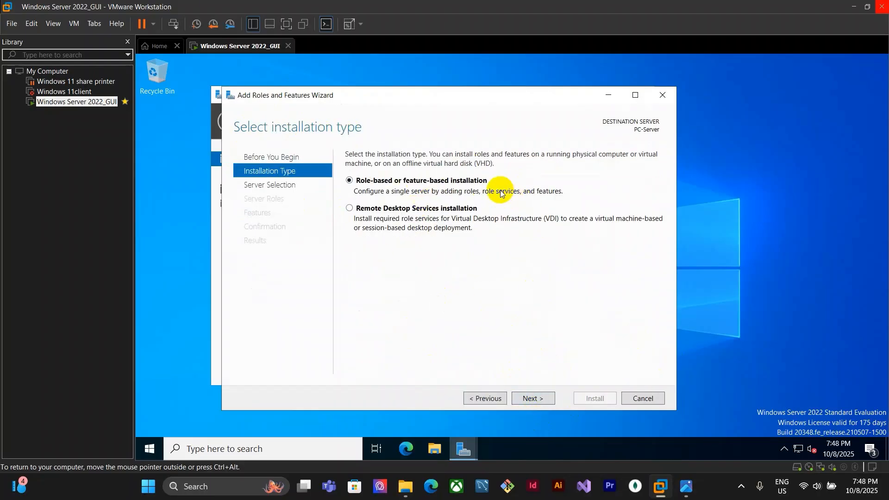
{"action": "left_click", "coordinate": [542, 398]}
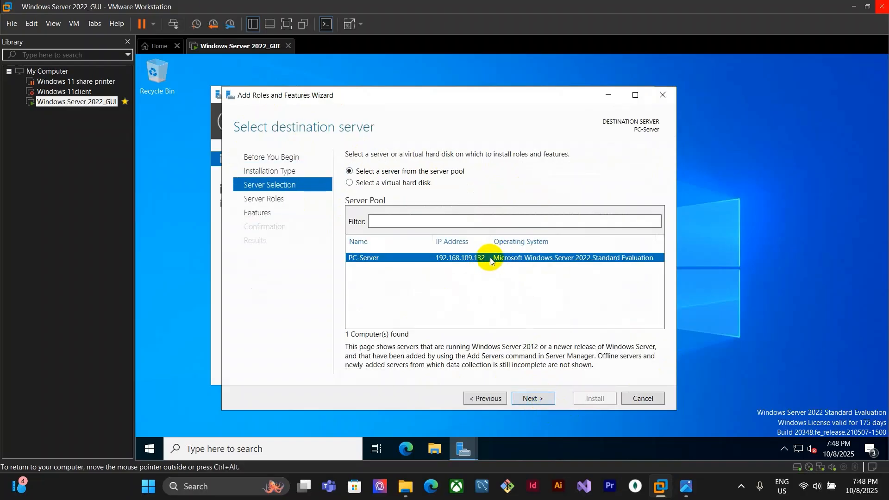
{"action": "left_click", "coordinate": [538, 398]}
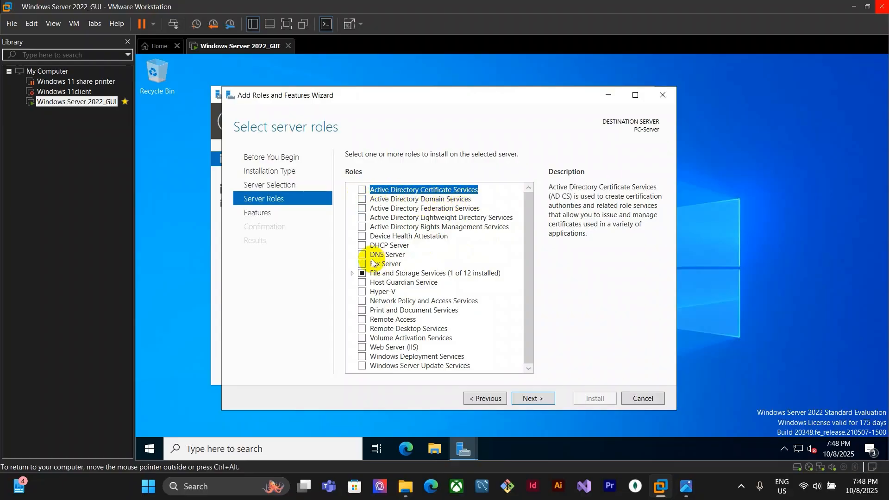
Select the Active Directory Domain Services and DNS Server roles, adding their required management features
{"action": "left_click", "coordinate": [362, 201]}
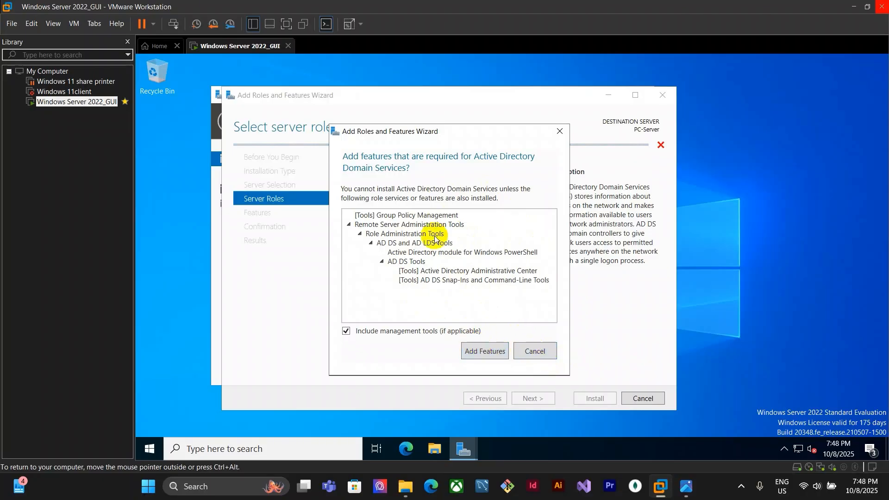
{"action": "left_click", "coordinate": [469, 353]}
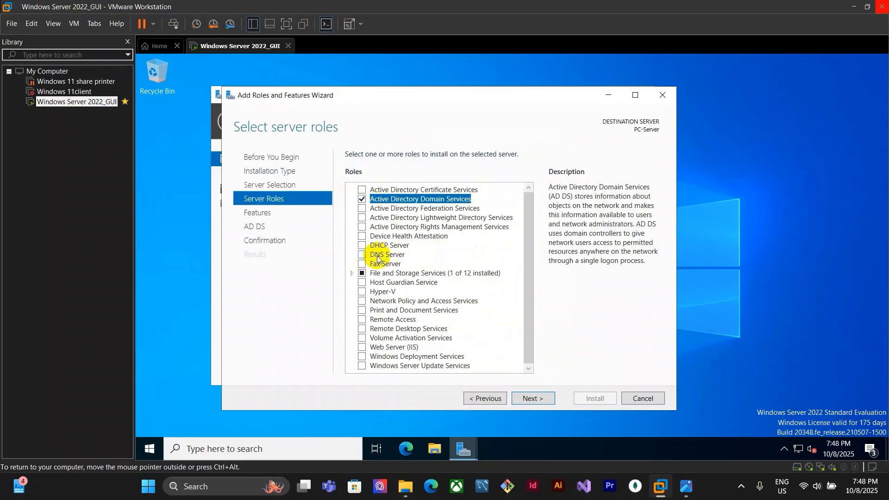
{"action": "left_click", "coordinate": [363, 255]}
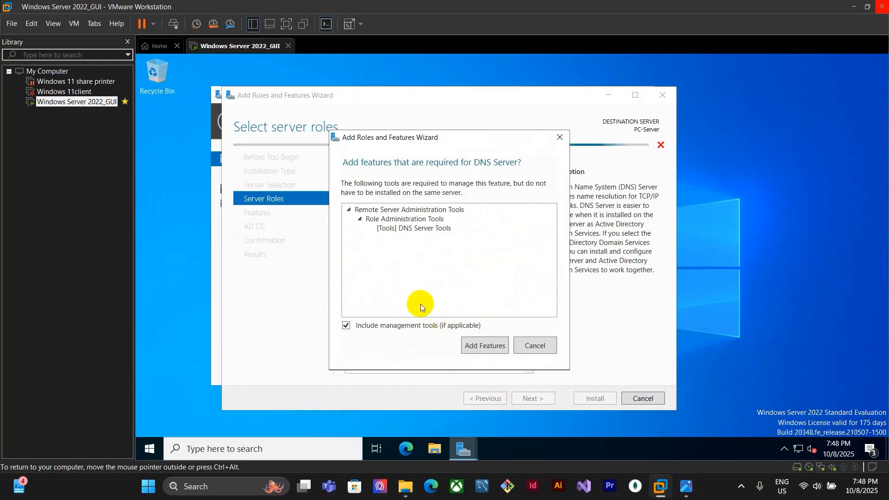
{"action": "left_click", "coordinate": [490, 346]}
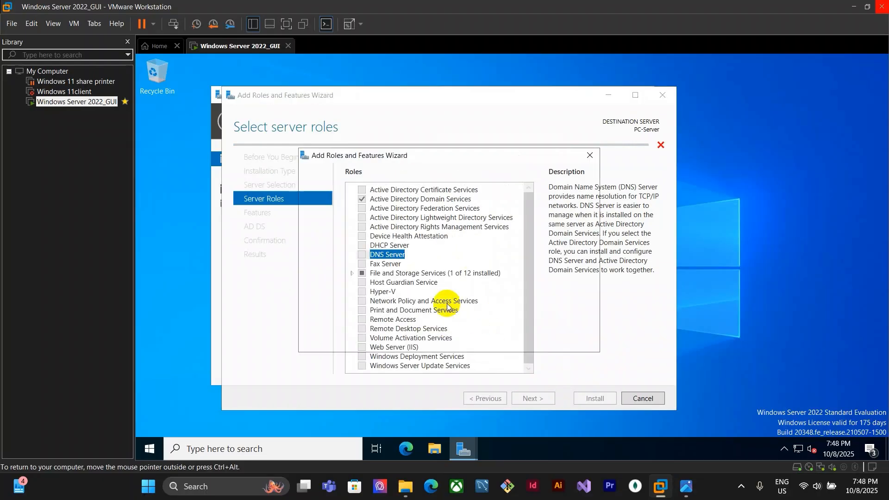
{"action": "left_click", "coordinate": [526, 341]}
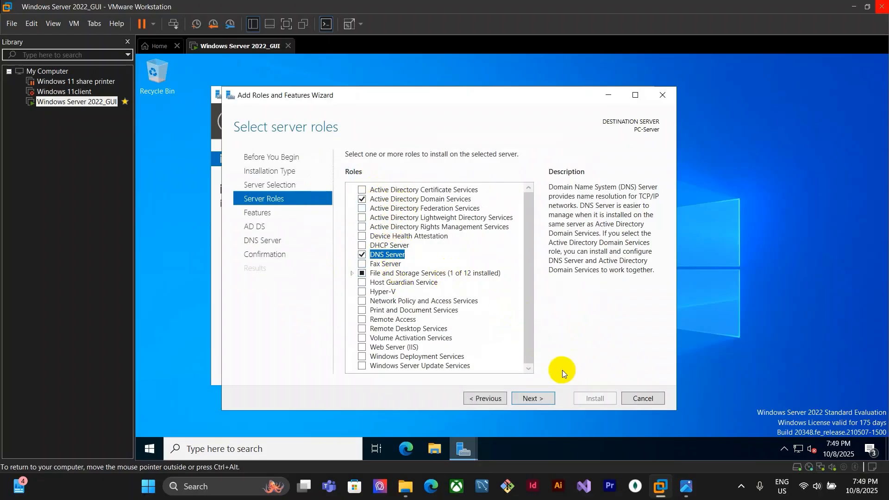
Review the features list and continue with the default feature selection
{"action": "left_click", "coordinate": [540, 399]}
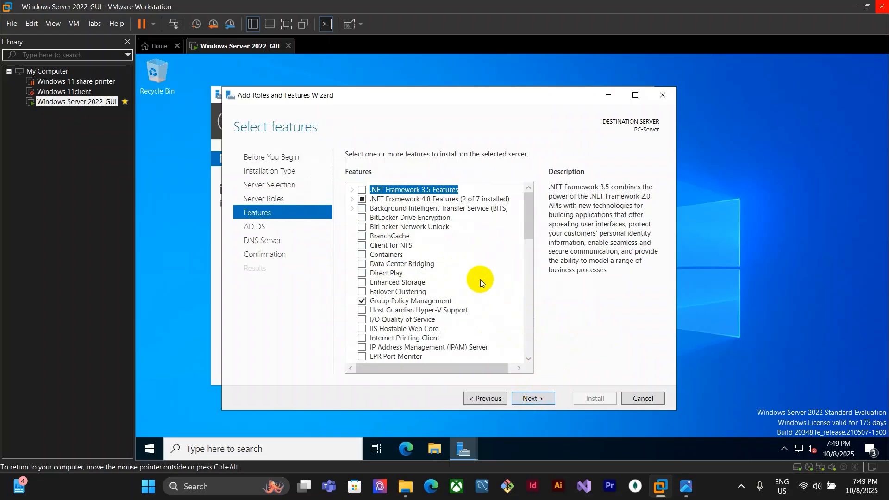
{"action": "scroll", "coordinate": [442, 284], "scroll_direction": "down", "scroll_amount": 9}
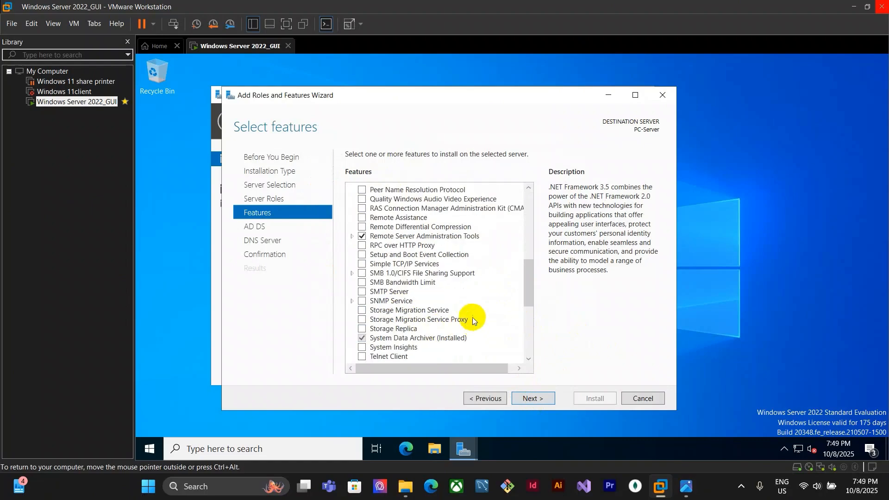
{"action": "scroll", "coordinate": [453, 310], "scroll_direction": "down", "scroll_amount": 5}
{"action": "scroll", "coordinate": [452, 309], "scroll_direction": "down", "scroll_amount": 2}
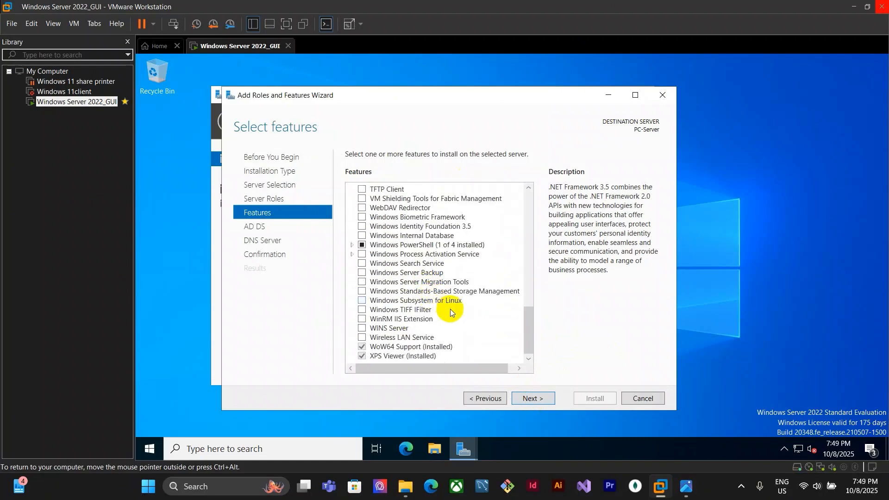
{"action": "scroll", "coordinate": [452, 310], "scroll_direction": "up", "scroll_amount": 15}
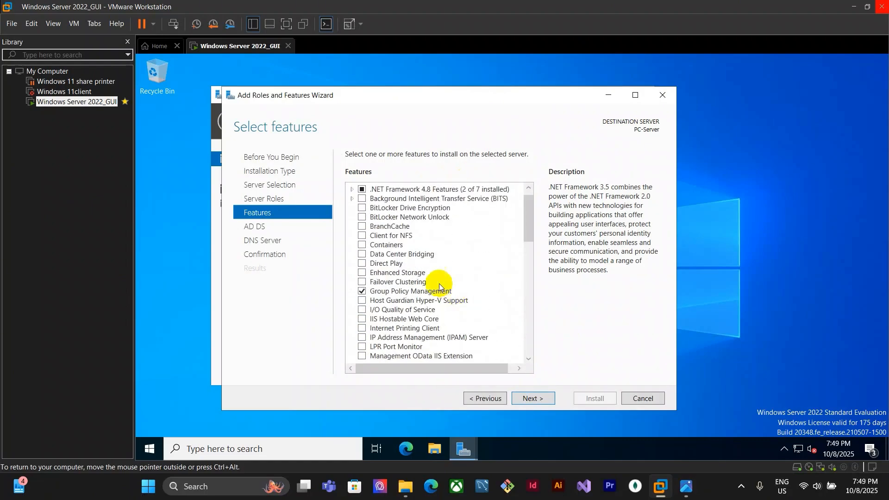
{"action": "left_click", "coordinate": [546, 399]}
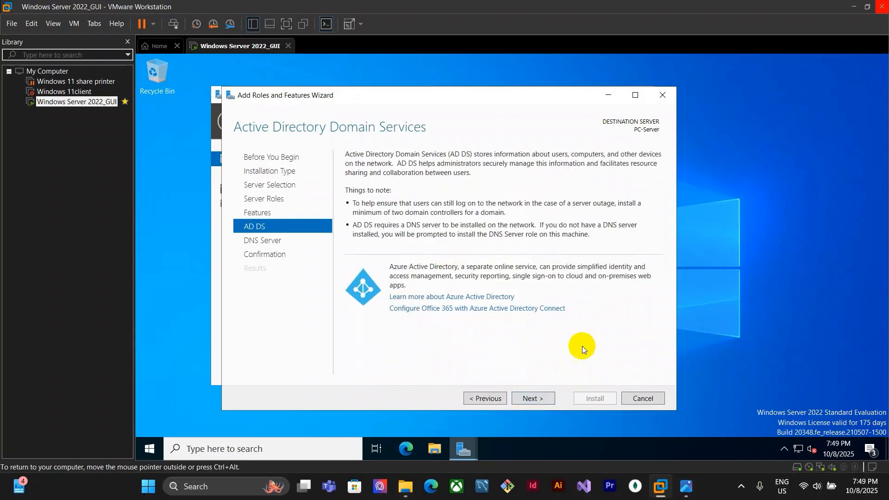
Continue past the AD DS and DNS Server information pages and install the selected roles and features
{"action": "left_click", "coordinate": [538, 399]}
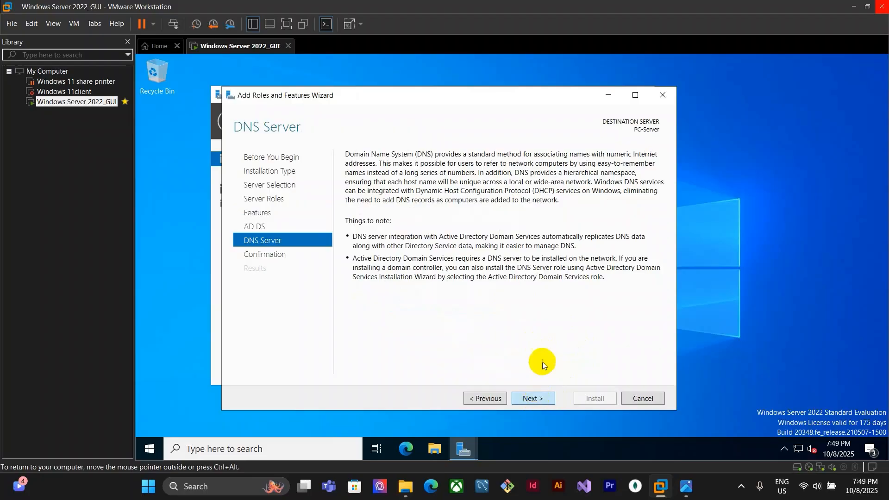
{"action": "scroll", "coordinate": [558, 316], "scroll_direction": "down", "scroll_amount": 1}
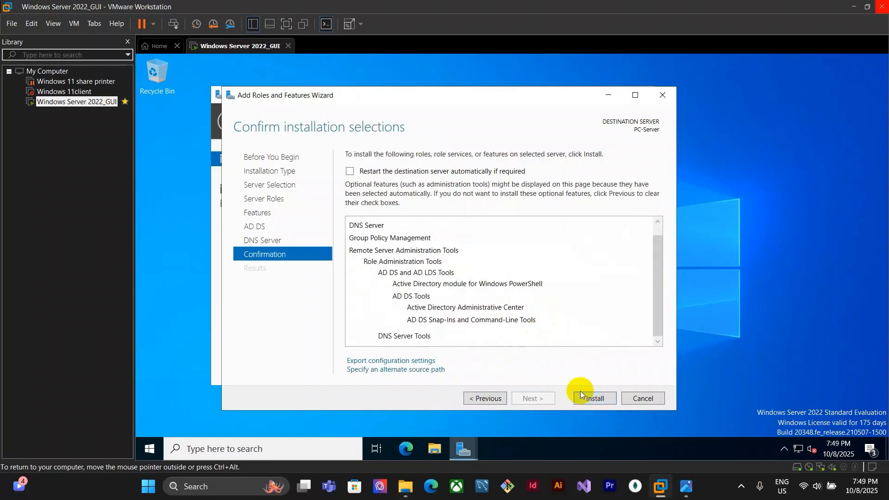
{"action": "left_click", "coordinate": [594, 399]}
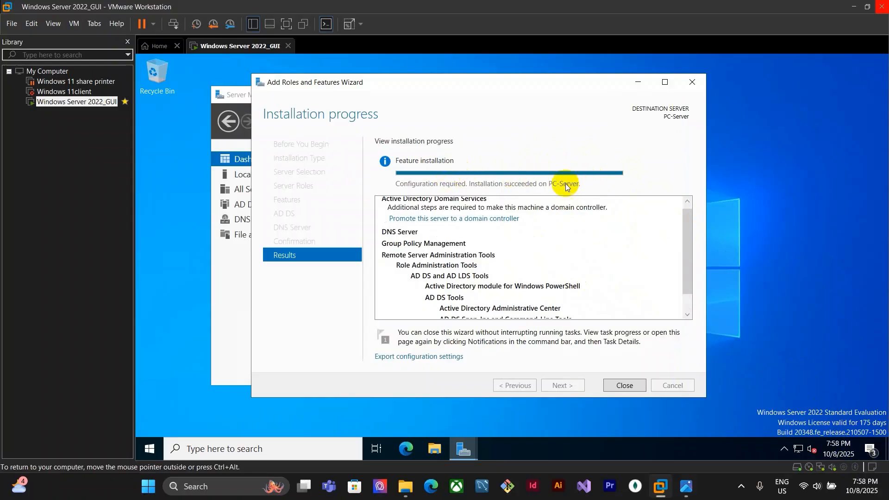
Close the wizard and start promoting this server to a domain controller from the notifications
{"action": "left_click", "coordinate": [638, 387]}
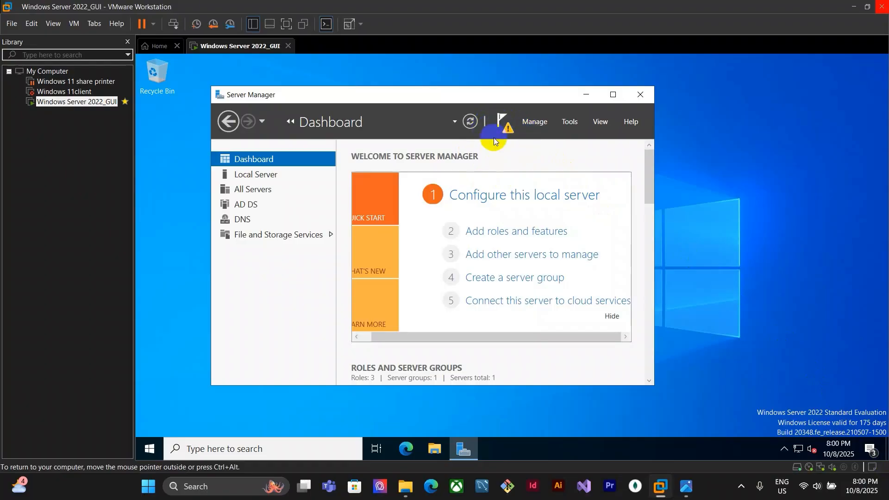
{"action": "left_click", "coordinate": [502, 125]}
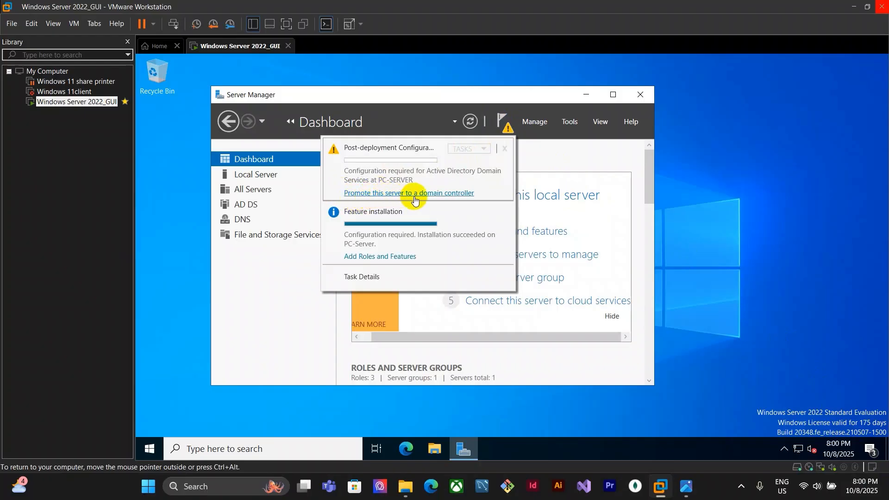
{"action": "left_click", "coordinate": [387, 193]}
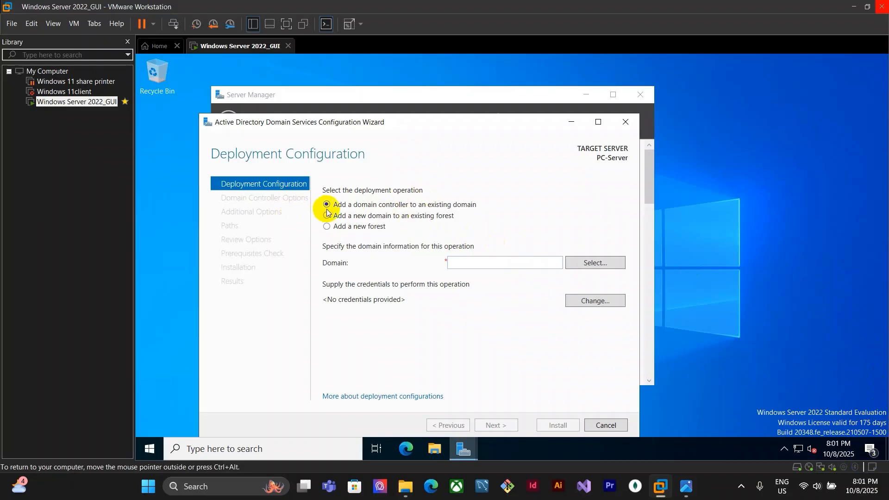
Choose to add a new forest, enter the root domain name ending in .local, and continue
{"action": "left_click", "coordinate": [358, 227]}
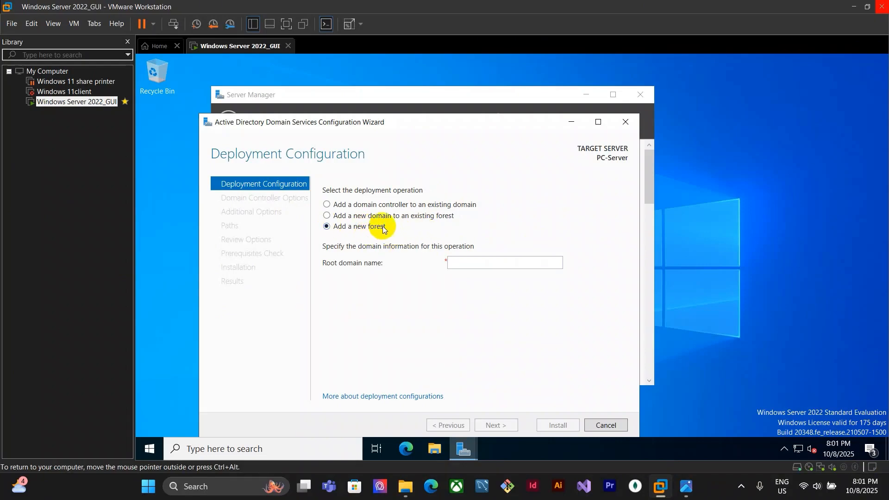
{"action": "left_click", "coordinate": [463, 265]}
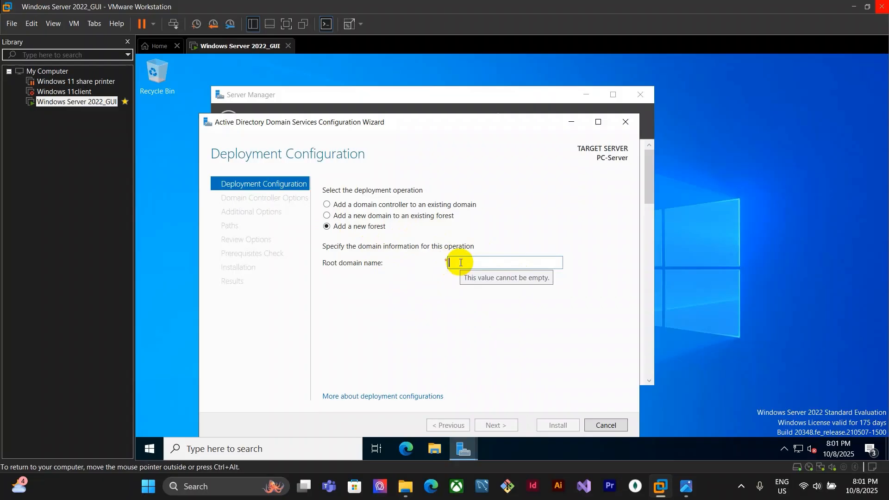
{"action": "type", "text": "hengsreysar.local"}
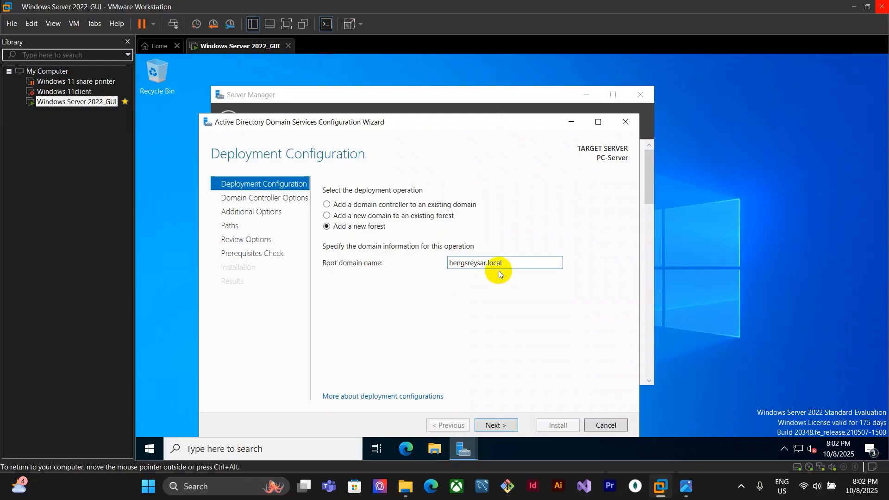
{"action": "left_click", "coordinate": [511, 425]}
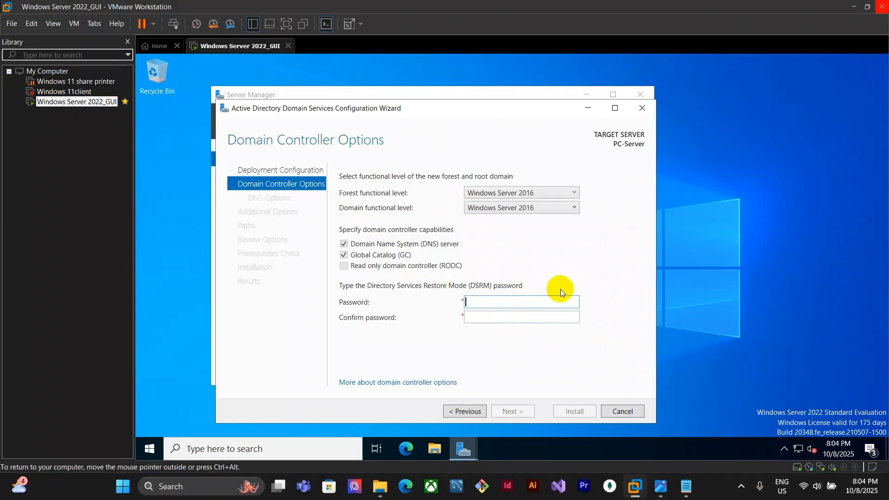
Copy the saved DSRM password from the note open in Notepad
{"action": "left_click", "coordinate": [686, 486]}
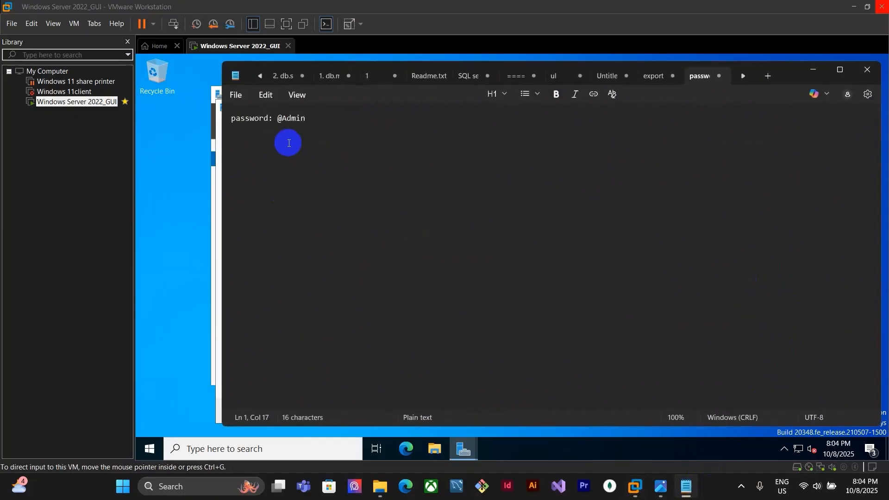
{"action": "left_click_drag", "start_coordinate": [278, 121], "coordinate": [324, 121]}
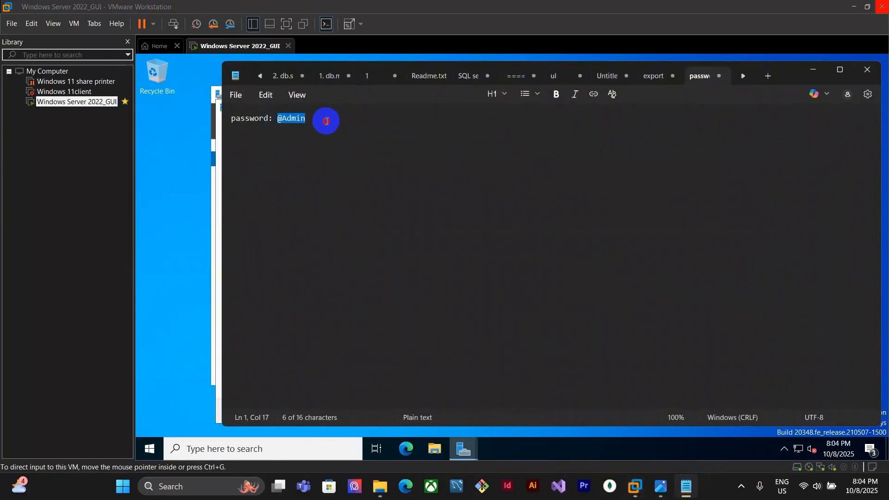
{"action": "left_click", "coordinate": [813, 71]}
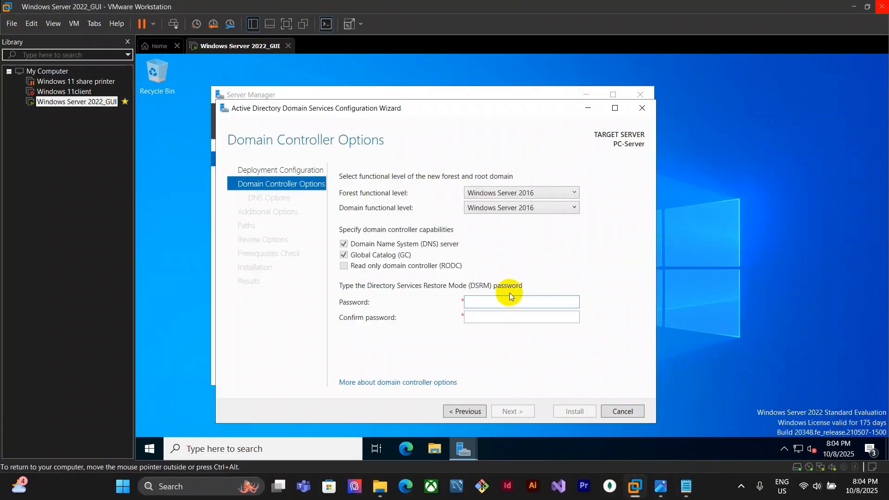
Paste the DSRM password into both the Password and Confirm password fields and continue
{"action": "key", "text": "ctrl+v"}
{"action": "left_click", "coordinate": [496, 317]}
{"action": "key", "text": "ctrl+v"}
{"action": "left_click", "coordinate": [496, 303]}
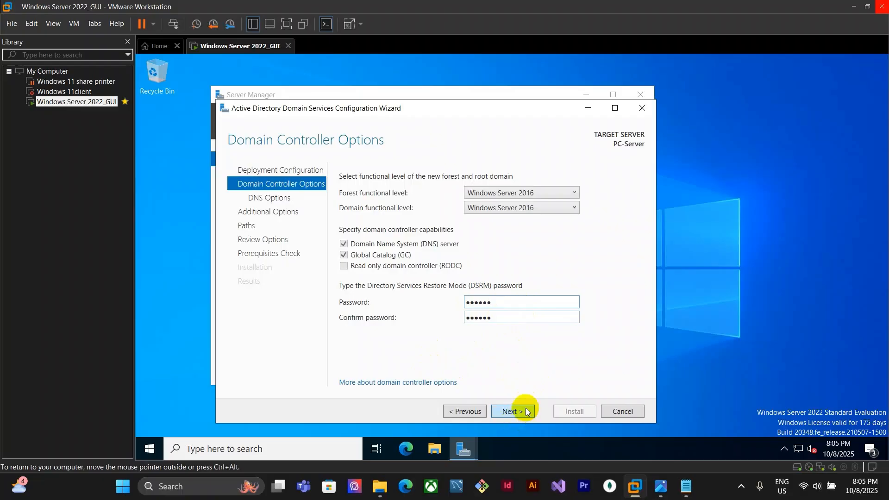
{"action": "left_click_drag", "start_coordinate": [492, 302], "coordinate": [461, 303]}
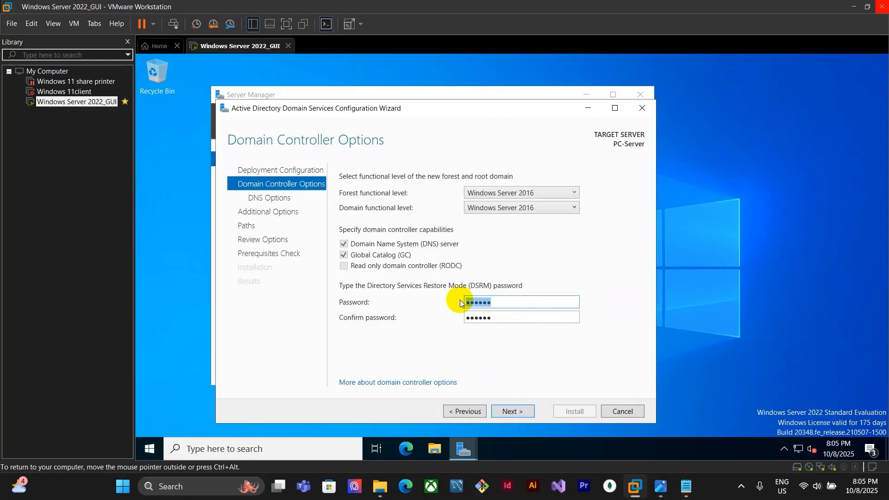
{"action": "left_click", "coordinate": [514, 409]}
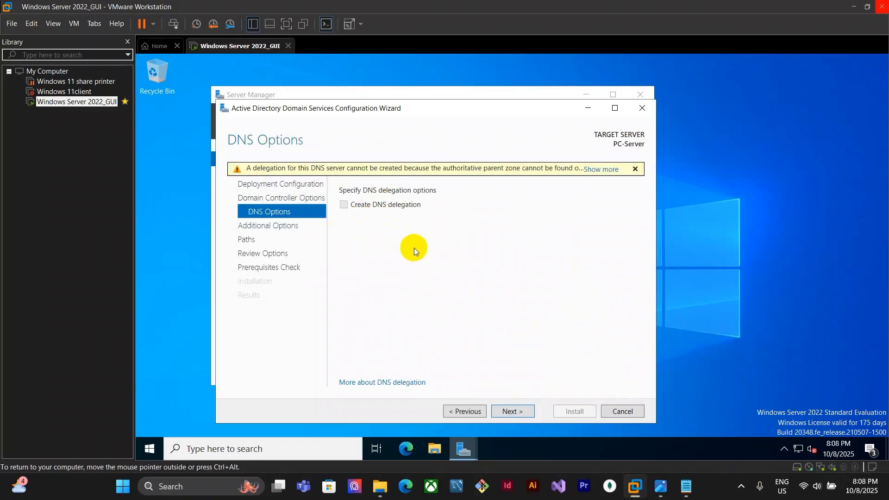
Accept the default DNS options, NetBIOS domain name and AD DS database, log and SYSVOL paths
{"action": "left_click", "coordinate": [517, 414]}
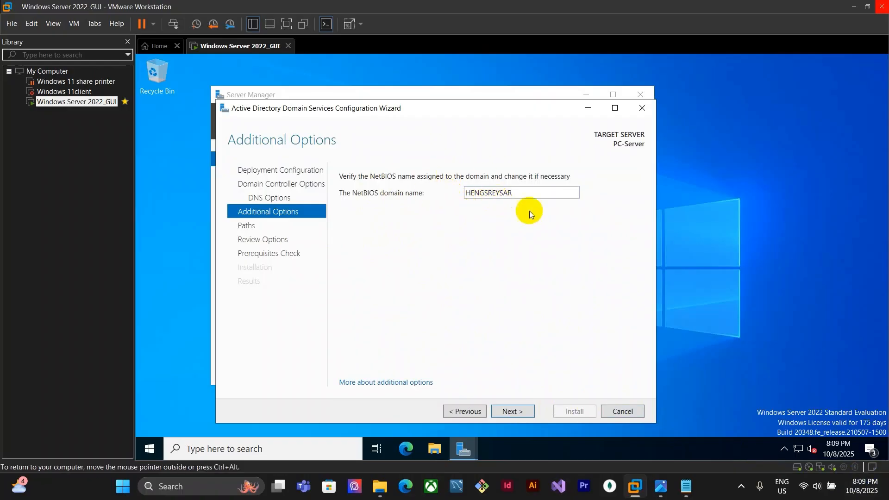
{"action": "left_click", "coordinate": [520, 411]}
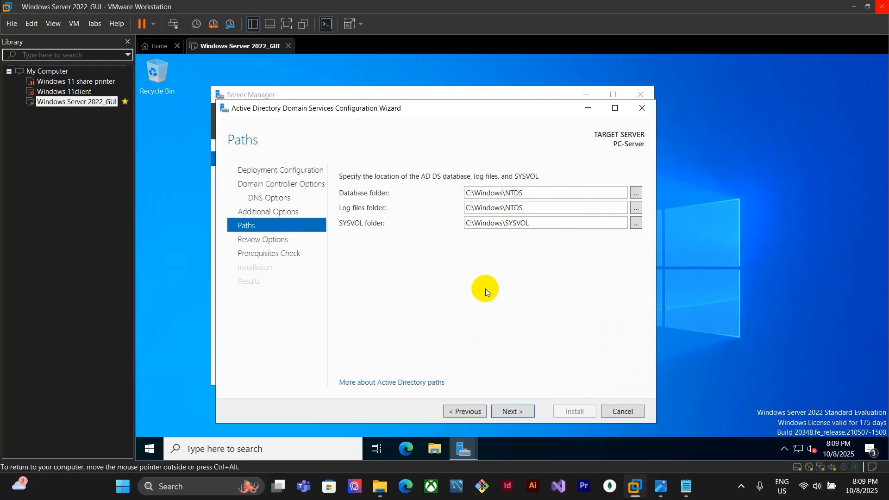
{"action": "left_click", "coordinate": [514, 409]}
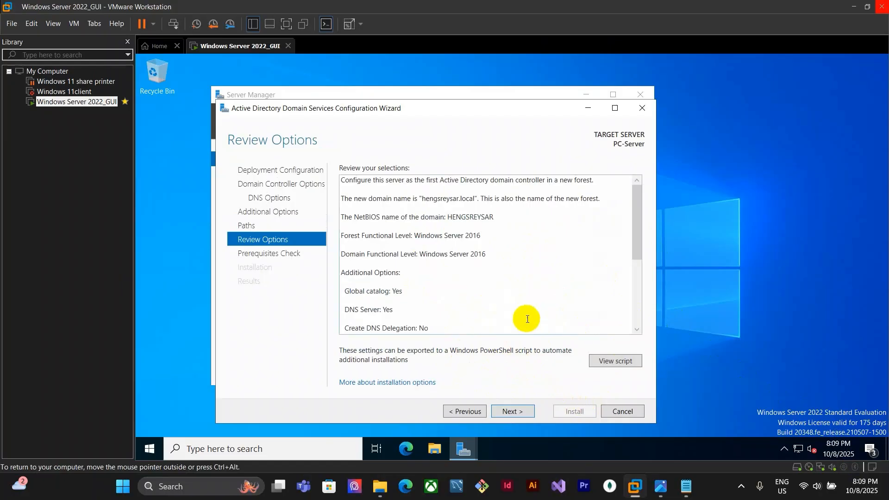
Review the selections, run the prerequisites check and start the AD DS installation
{"action": "scroll", "coordinate": [526, 318], "scroll_direction": "down", "scroll_amount": 2}
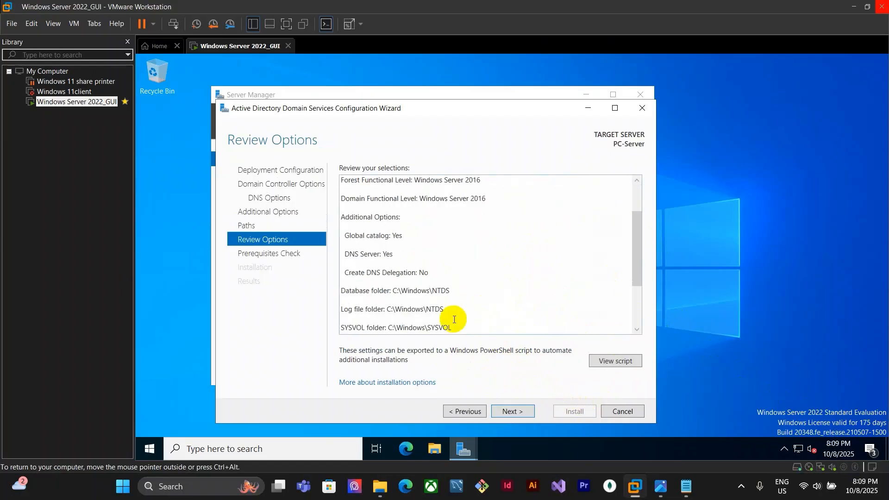
{"action": "left_click", "coordinate": [521, 412]}
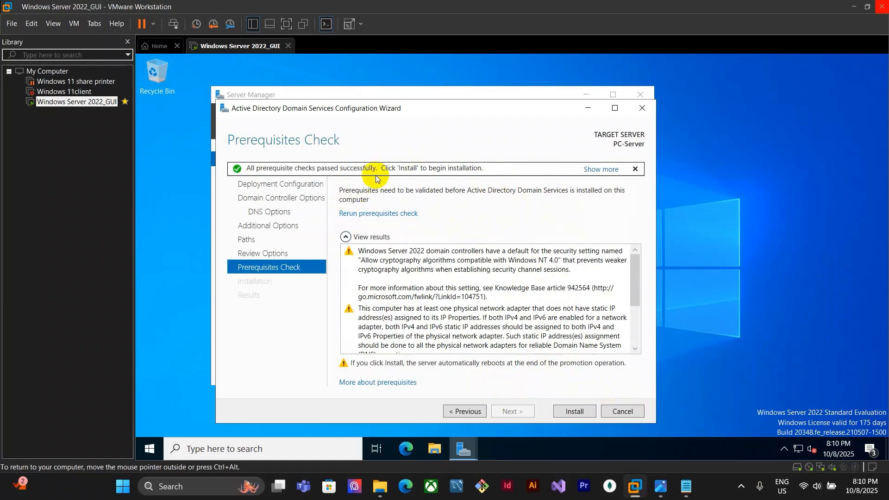
{"action": "left_click", "coordinate": [575, 412]}
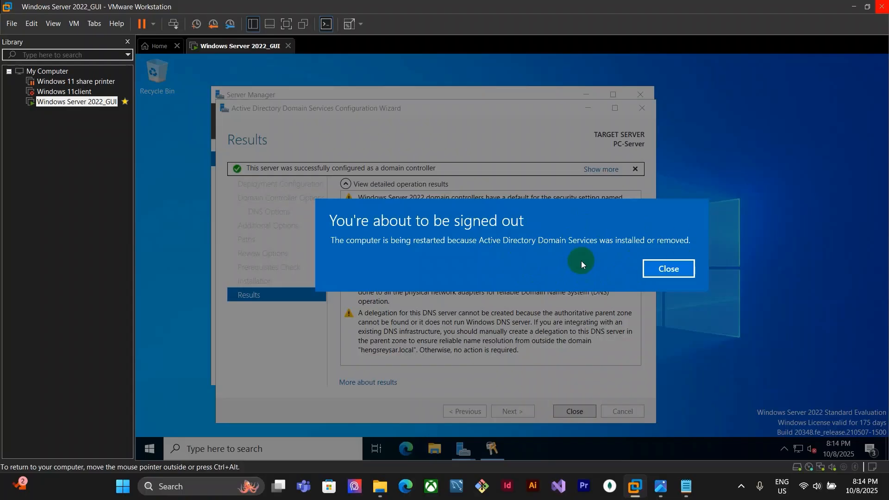
Close the sign-out notice and the wizard's results page so the server restarts
{"action": "left_click", "coordinate": [661, 271]}
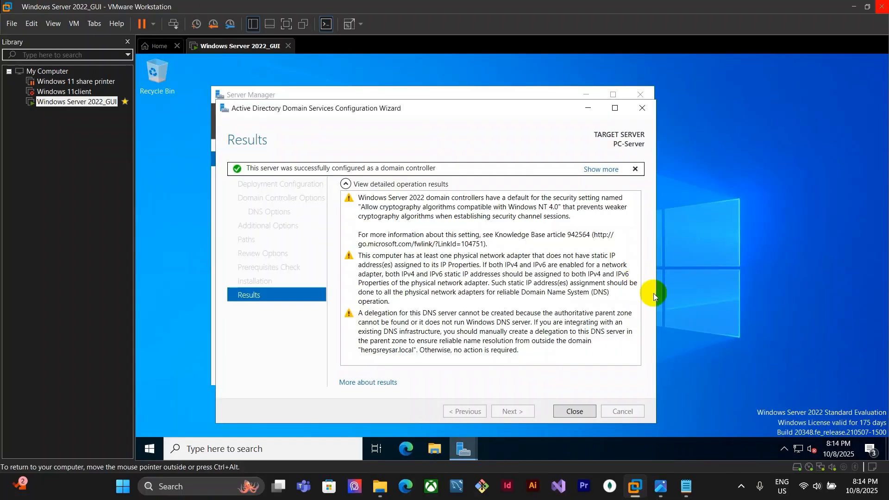
{"action": "left_click", "coordinate": [584, 415]}
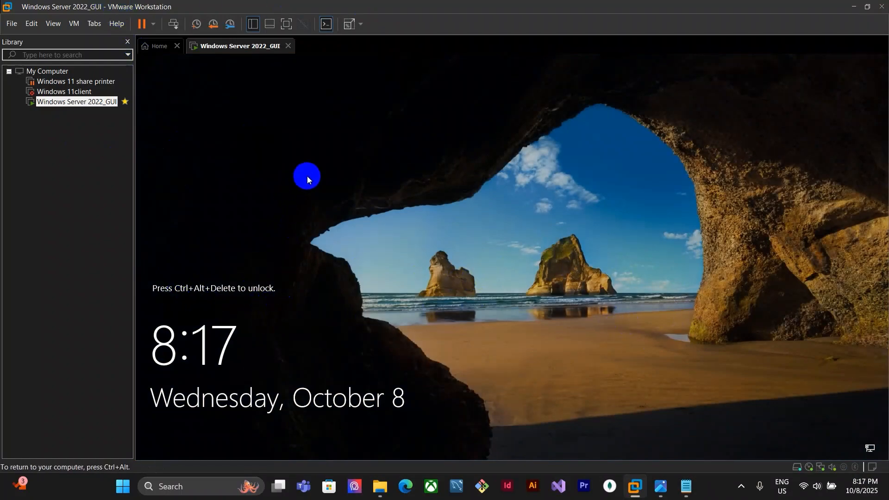
Unlock the server and sign in as the domain Administrator with the account password
{"action": "left_click", "coordinate": [174, 26]}
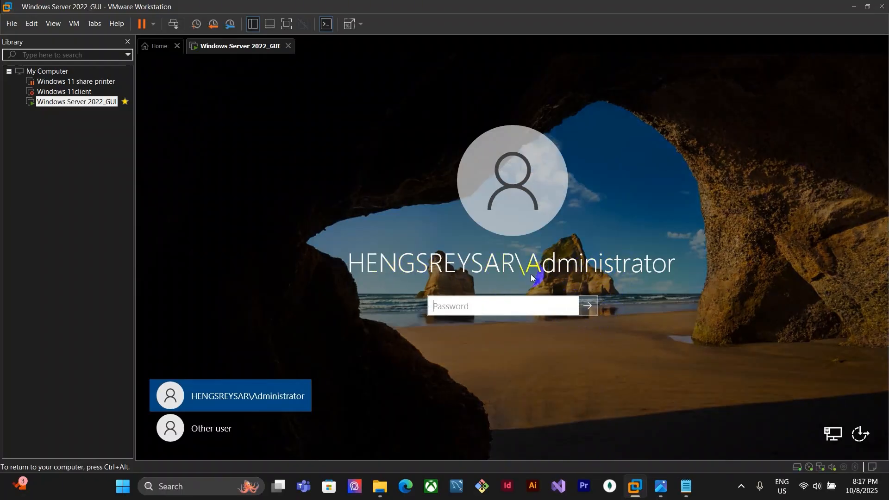
{"action": "left_click", "coordinate": [523, 310]}
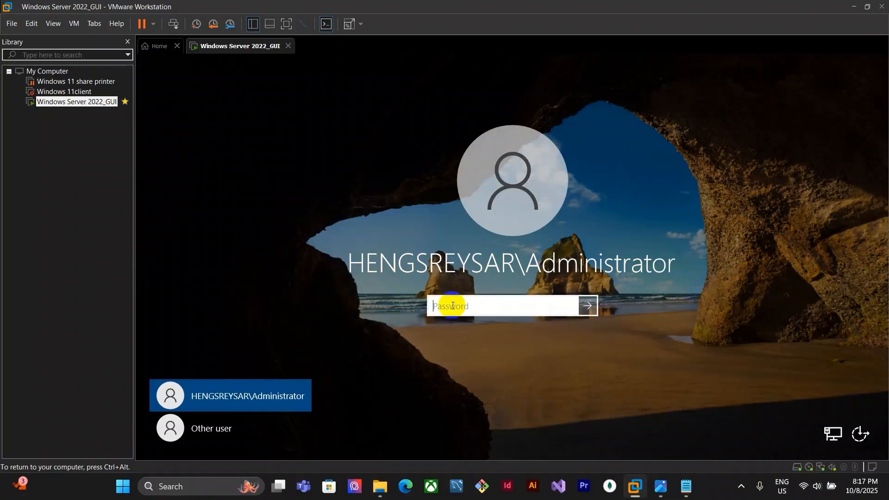
{"action": "type", "text": "••••••"}
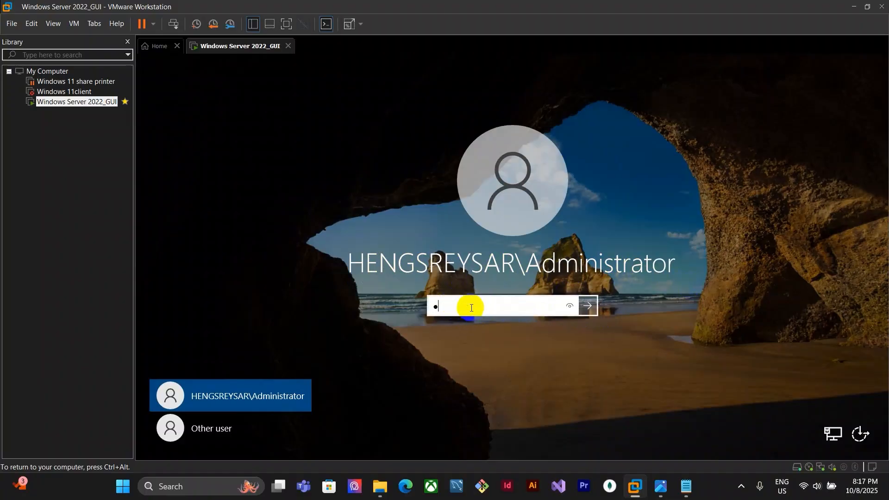
{"action": "key", "text": "Return"}
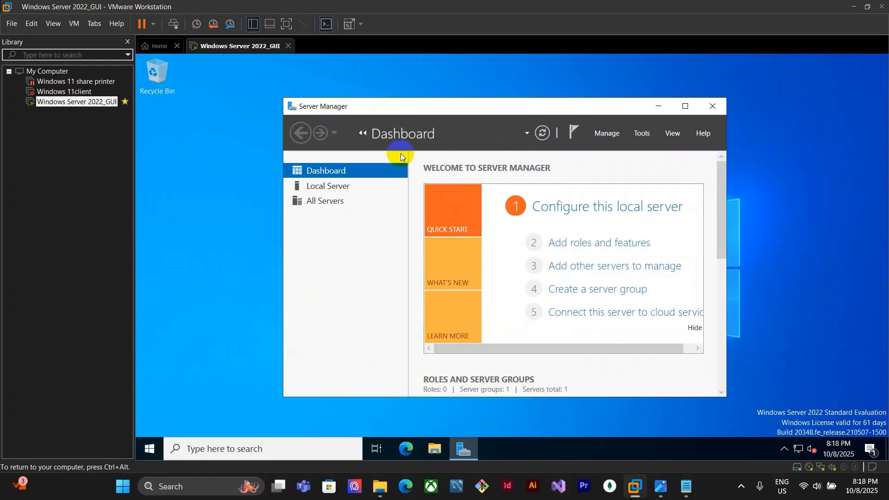
Open the Ethernet0 network connection from the Local Server properties in Server Manager
{"action": "left_click_drag", "start_coordinate": [407, 226], "coordinate": [376, 221]}
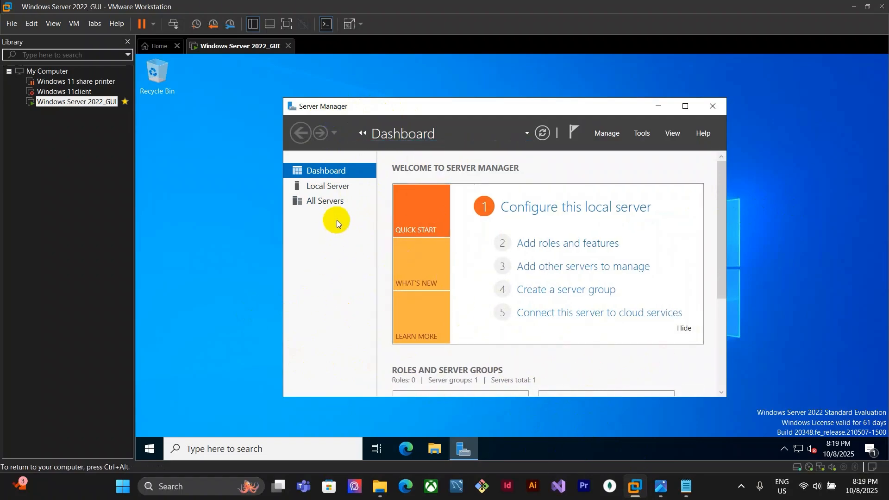
{"action": "left_click", "coordinate": [330, 187]}
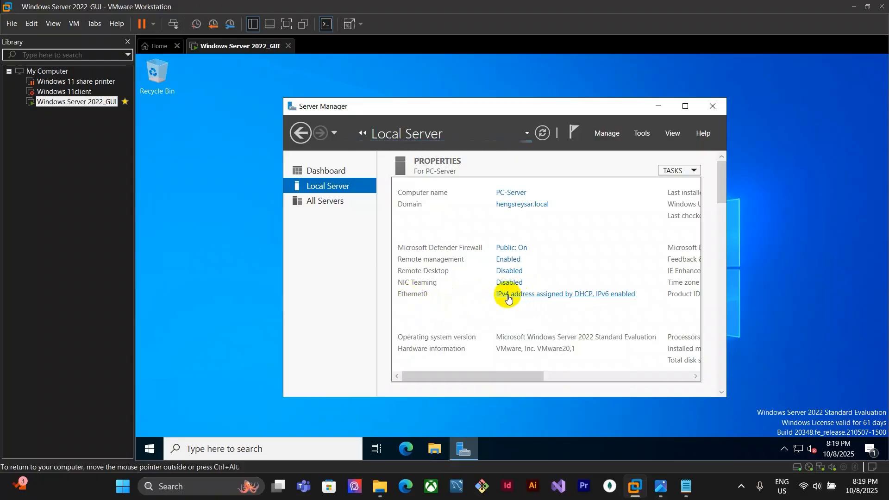
{"action": "left_click", "coordinate": [568, 300]}
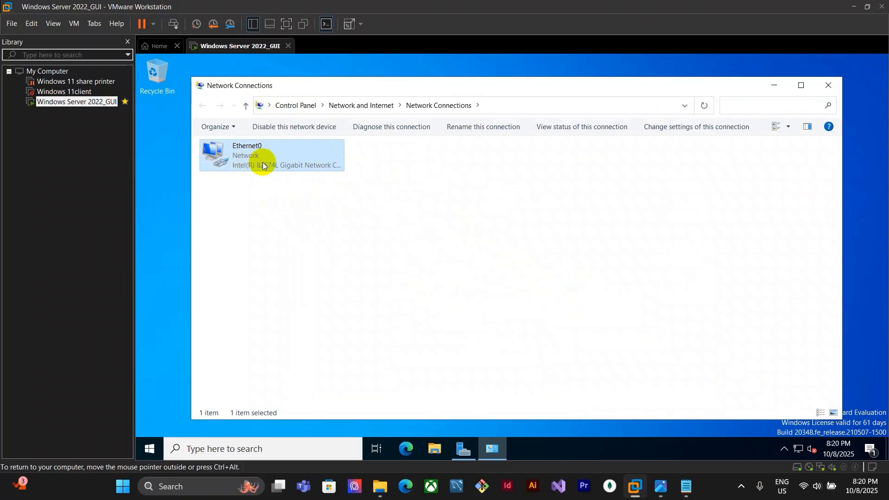
{"action": "right_click", "coordinate": [274, 157]}
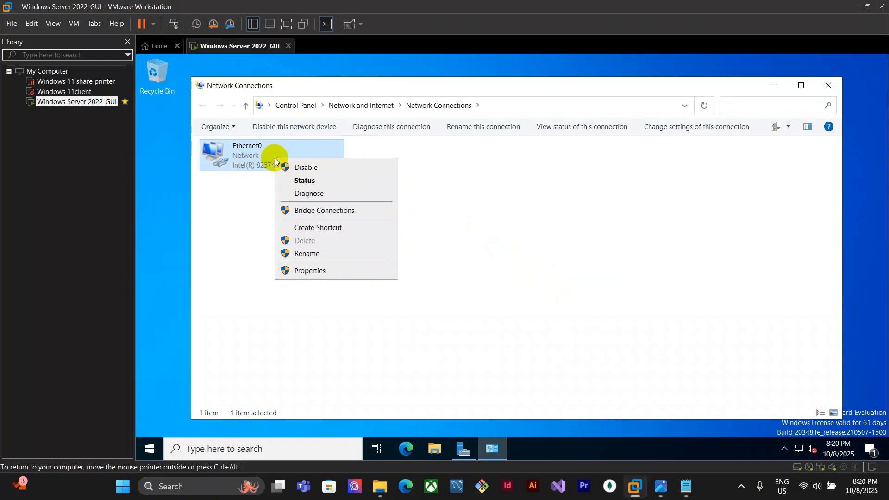
{"action": "left_click", "coordinate": [335, 273]}
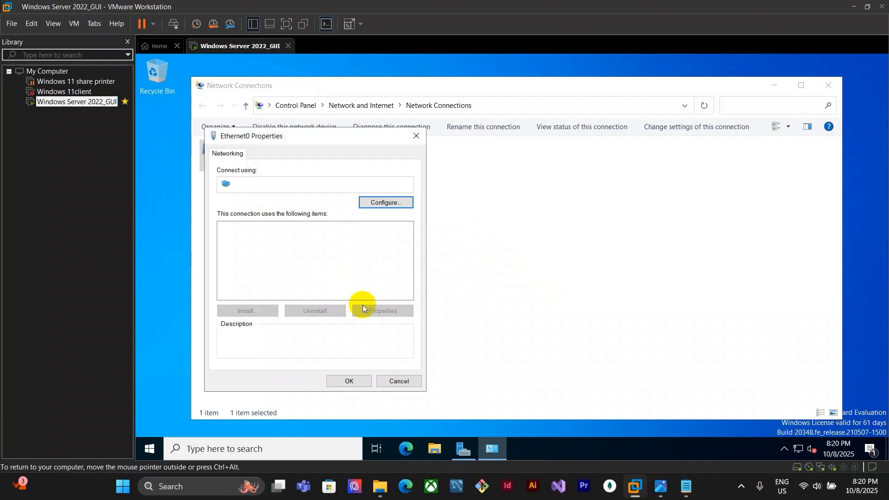
{"action": "left_click", "coordinate": [420, 139]}
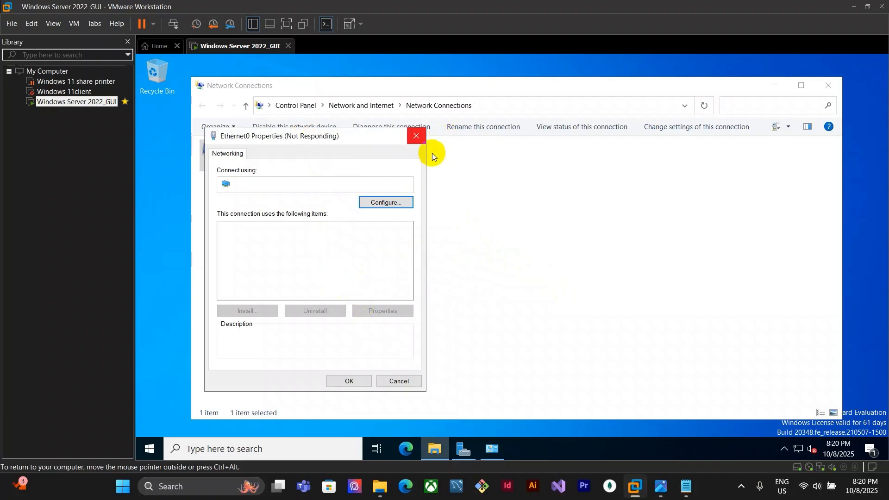
{"action": "left_click_drag", "start_coordinate": [311, 139], "coordinate": [385, 127]}
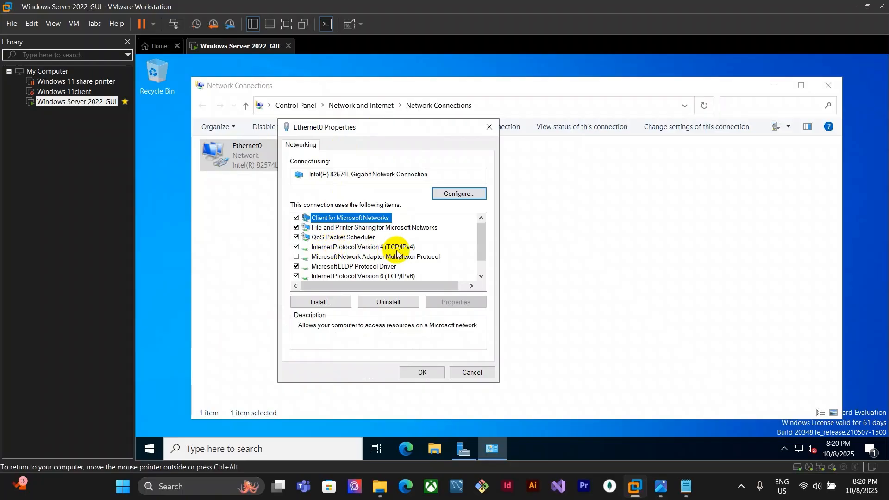
{"action": "left_click", "coordinate": [345, 248]}
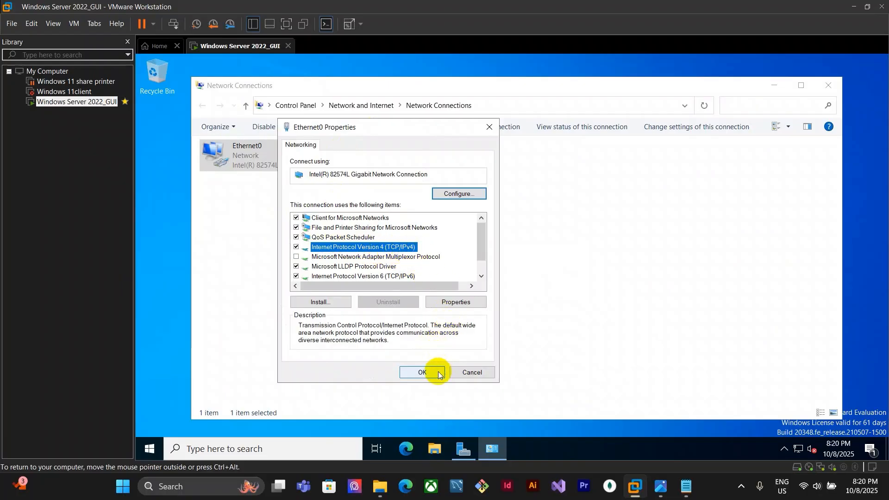
{"action": "left_click", "coordinate": [424, 371]}
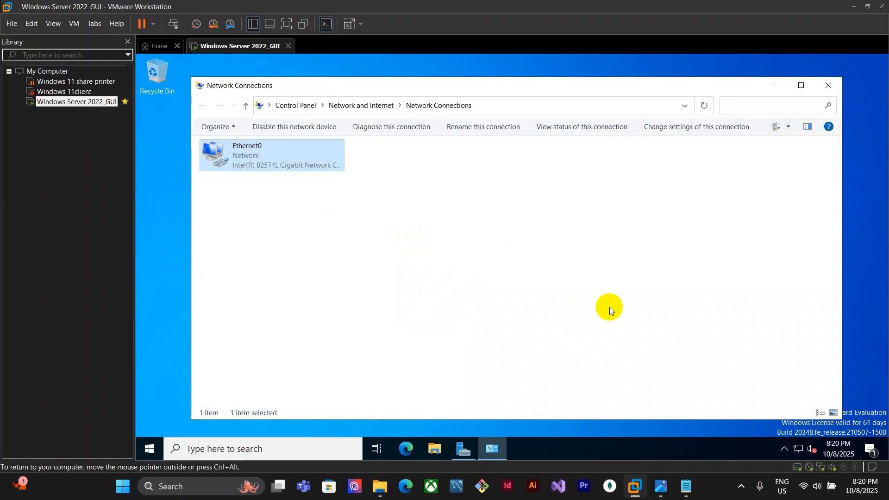
Open the Ethernet0 adapter's IPv4 properties and choose to use a static IP address
{"action": "left_click", "coordinate": [299, 201]}
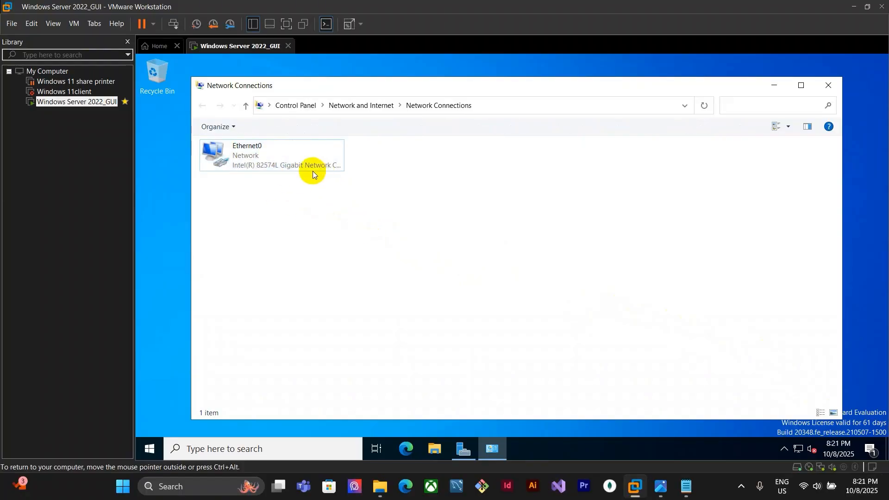
{"action": "left_click", "coordinate": [280, 158]}
{"action": "right_click", "coordinate": [281, 158]}
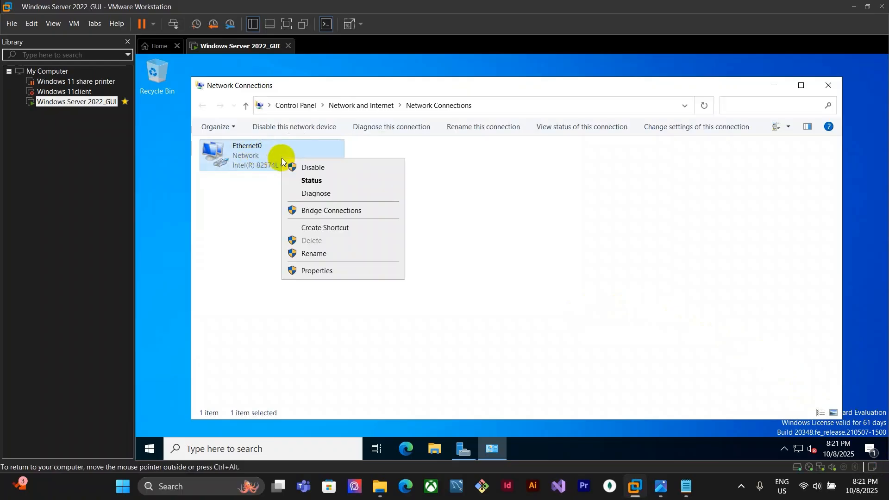
{"action": "left_click", "coordinate": [342, 270]}
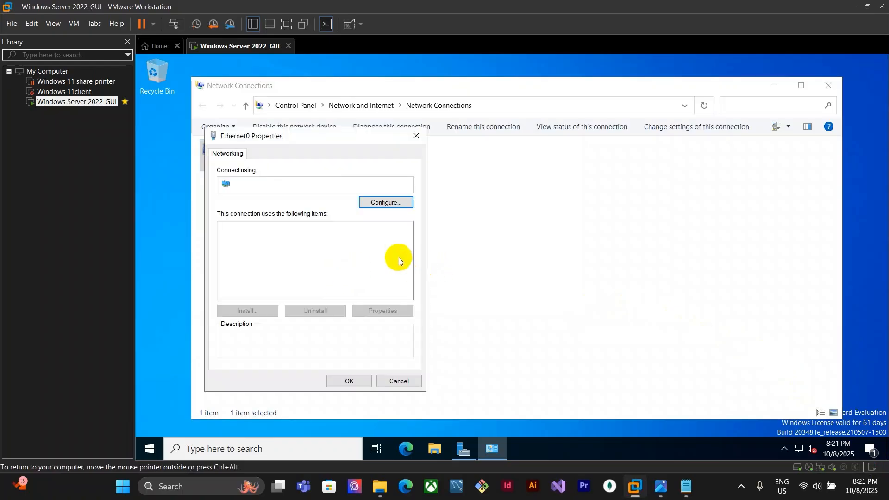
{"action": "left_click_drag", "start_coordinate": [337, 137], "coordinate": [415, 142]}
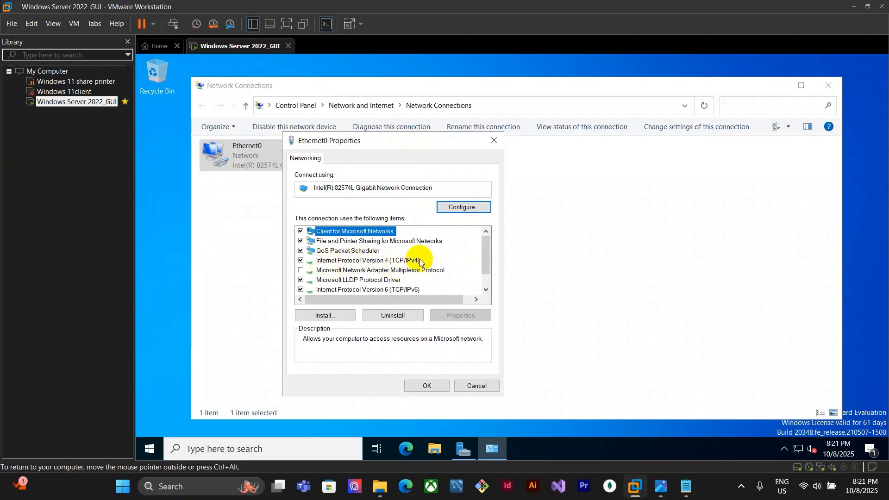
{"action": "left_click", "coordinate": [405, 260]}
{"action": "double_click", "coordinate": [405, 261]}
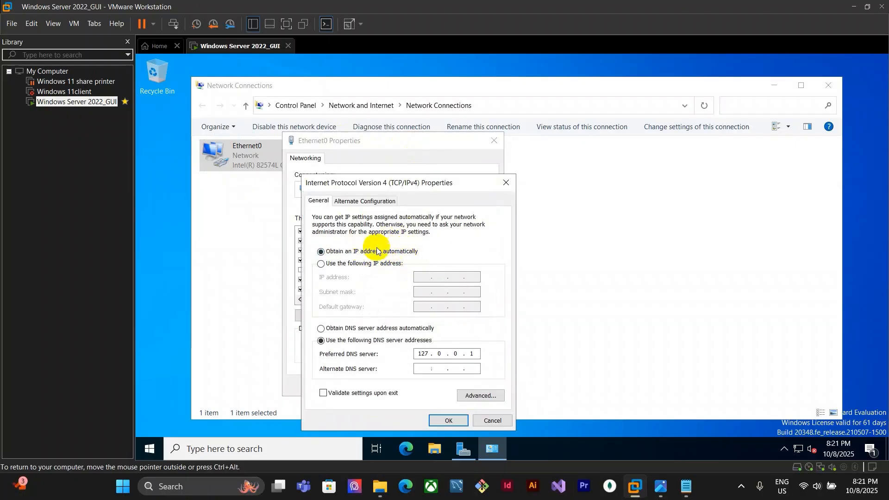
{"action": "left_click", "coordinate": [351, 264]}
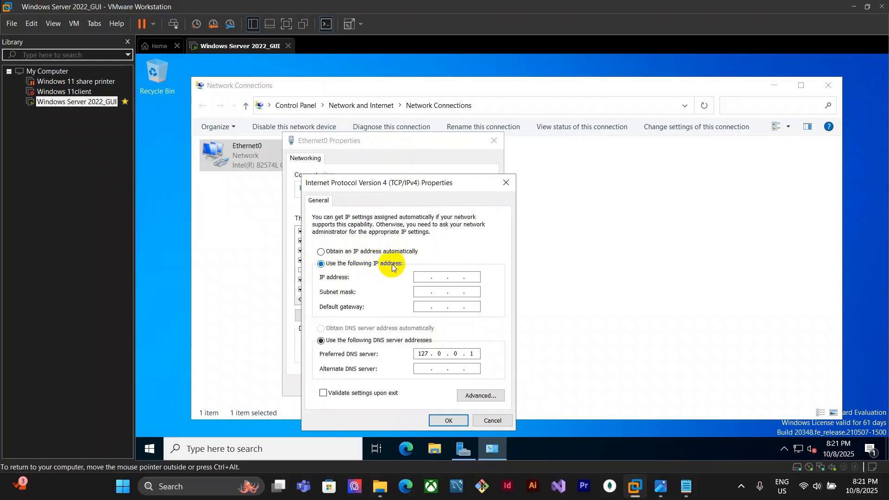
{"action": "left_click", "coordinate": [419, 277]}
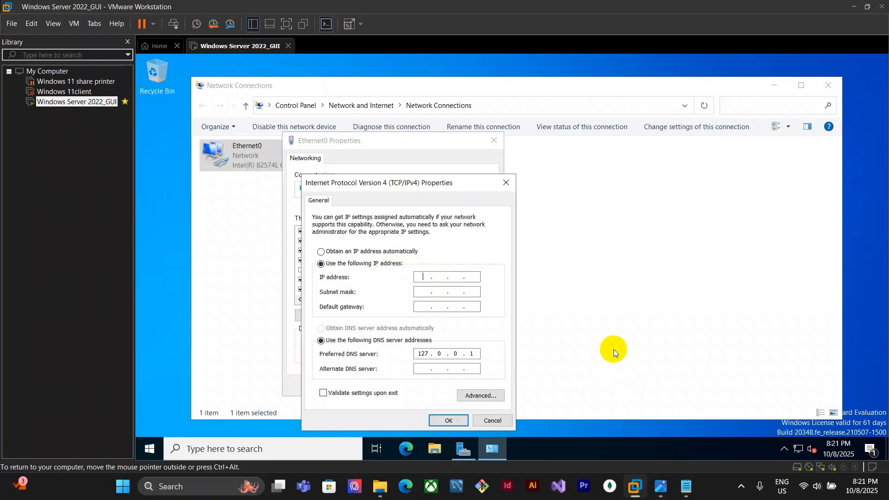
Switch to Notepad and add the line ip: 10.10.10.2 below the saved password note
{"action": "left_click", "coordinate": [686, 486]}
{"action": "left_click", "coordinate": [340, 119]}
{"action": "key", "text": "Return"}
{"action": "type", "text": "ip"}
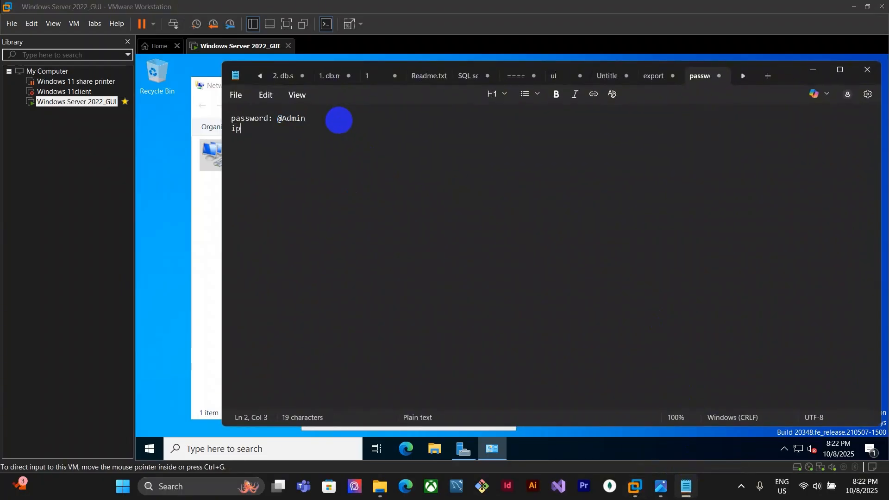
{"action": "type", "text": ": 10.10.10.2"}
{"action": "left_click", "coordinate": [814, 70]}
Set the IP address to 10.10.10.2 with subnet mask 255.0.0.0
{"action": "left_click", "coordinate": [430, 278]}
{"action": "type", "text": "10 . 10 . 10 . "}
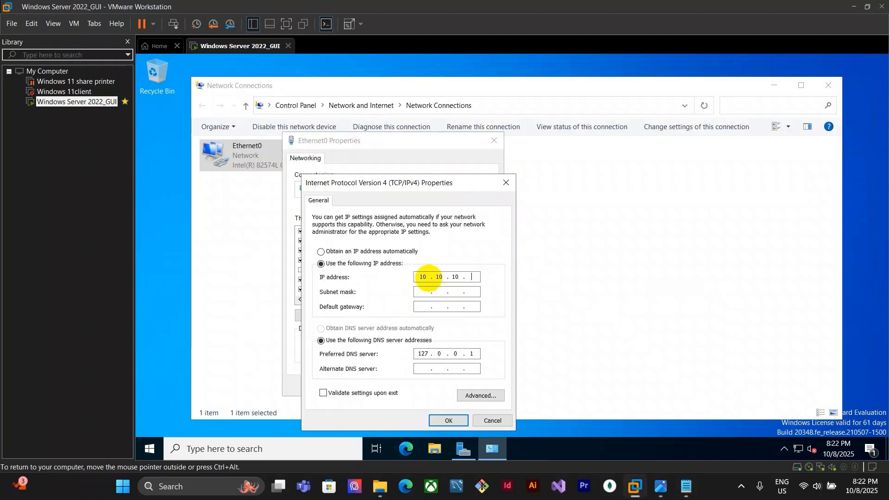
{"action": "type", "text": "2"}
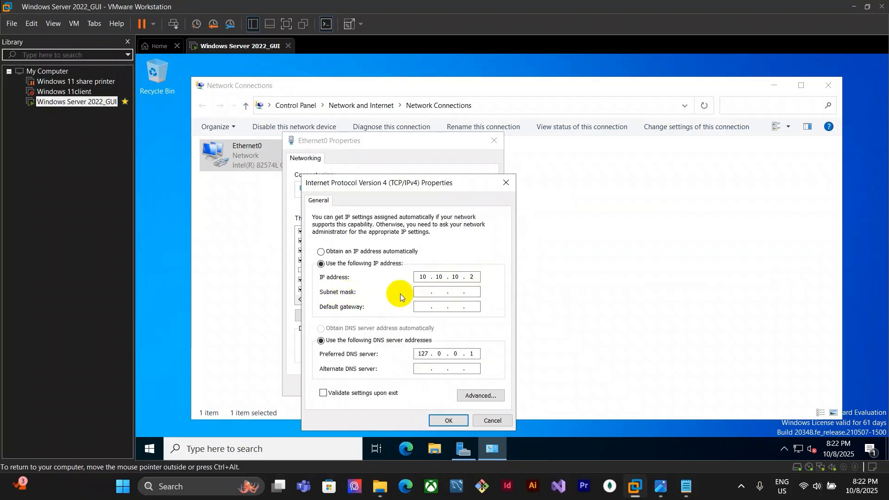
{"action": "left_click", "coordinate": [420, 293]}
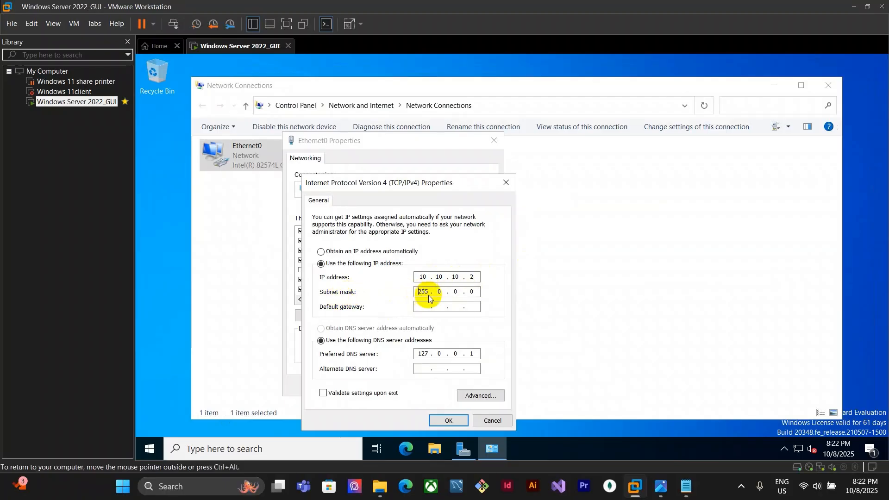
Set the preferred DNS server to 10.10.10.1
{"action": "double_click", "coordinate": [420, 354]}
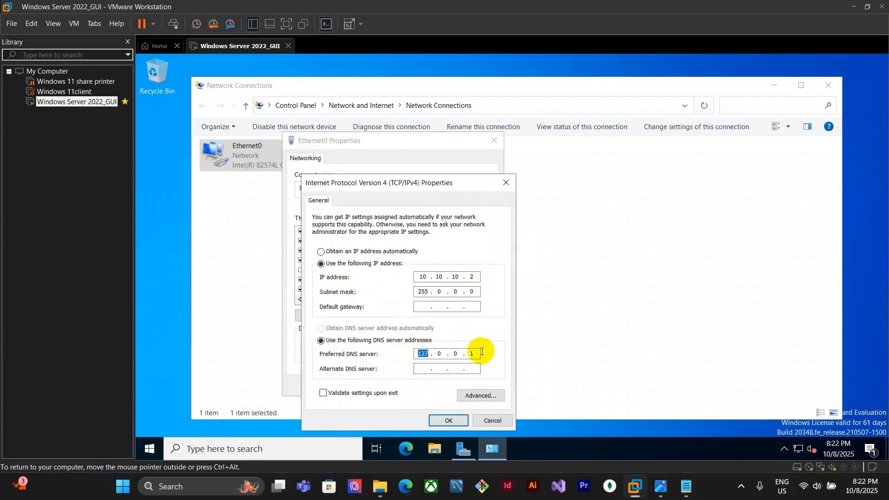
{"action": "key", "text": "BackSpace"}
{"action": "left_click", "coordinate": [475, 354]}
{"action": "key", "text": "BackSpace"}
{"action": "key", "text": "BackSpace"}
{"action": "key", "text": "BackSpace"}
{"action": "key", "text": "BackSpace"}
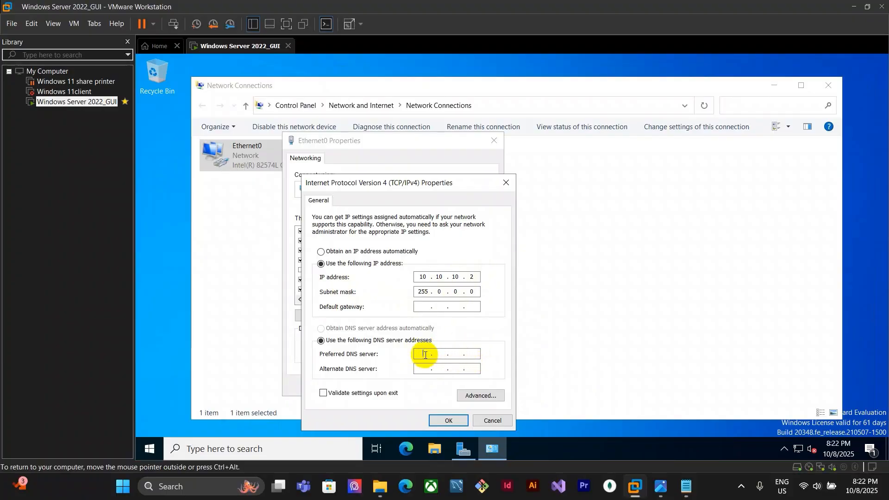
{"action": "type", "text": "10.10.10.1"}
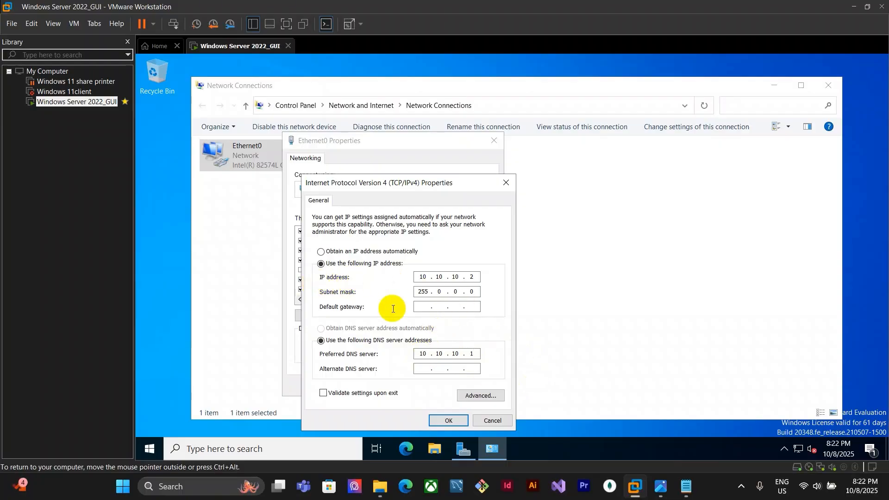
Apply the IPv4 settings and close the Ethernet0 properties
{"action": "left_click_drag", "start_coordinate": [468, 188], "coordinate": [471, 167]}
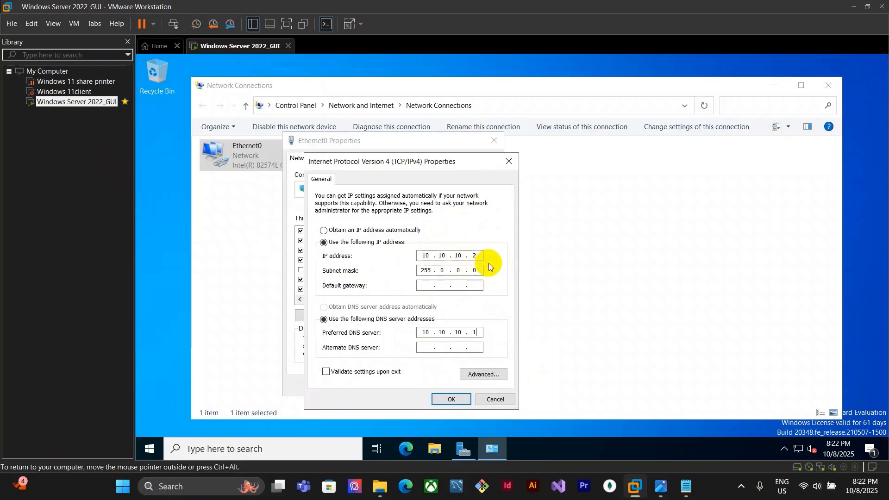
{"action": "left_click", "coordinate": [452, 399]}
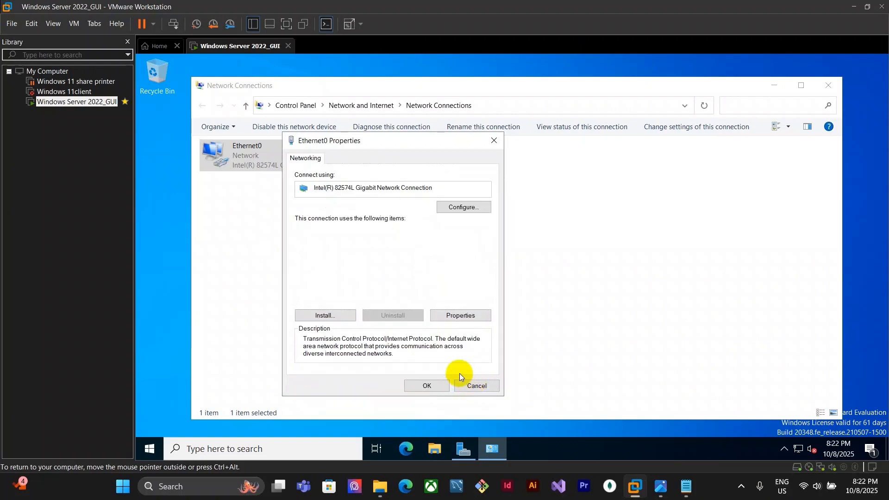
{"action": "left_click", "coordinate": [426, 391]}
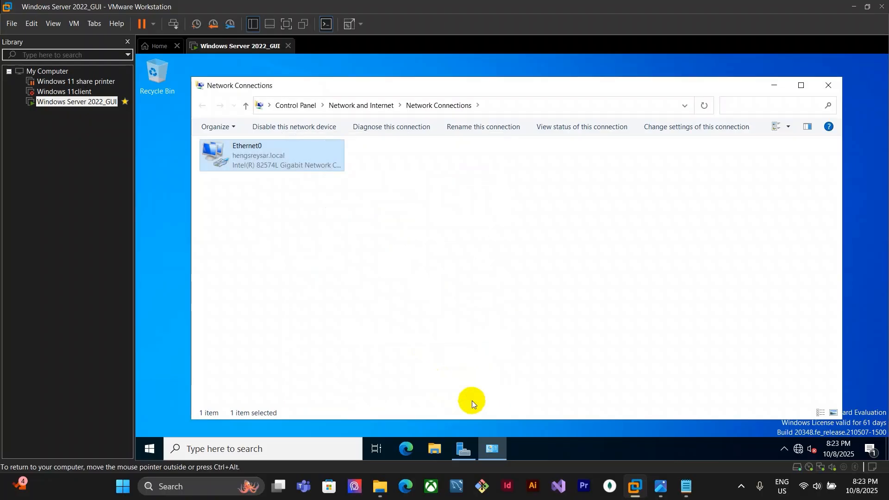
Open Command Prompt from the taskbar search and ping the server's new address 10.10.10.2
{"action": "left_click", "coordinate": [471, 401]}
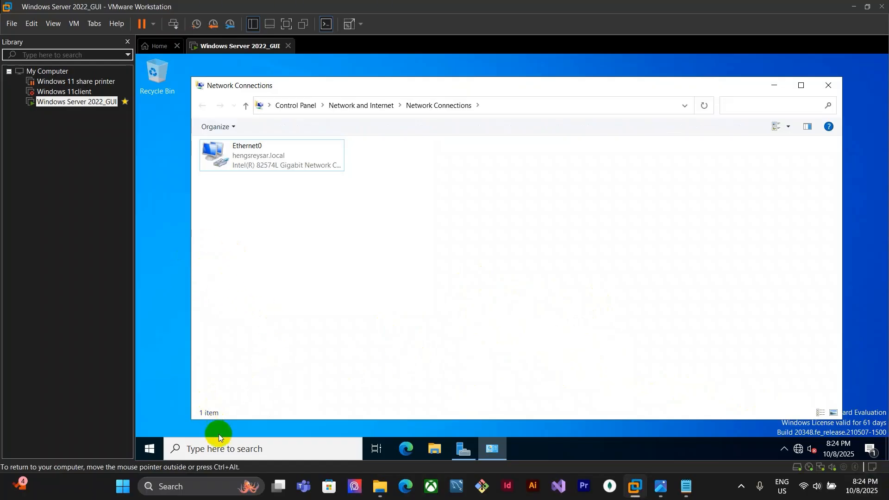
{"action": "left_click", "coordinate": [265, 430]}
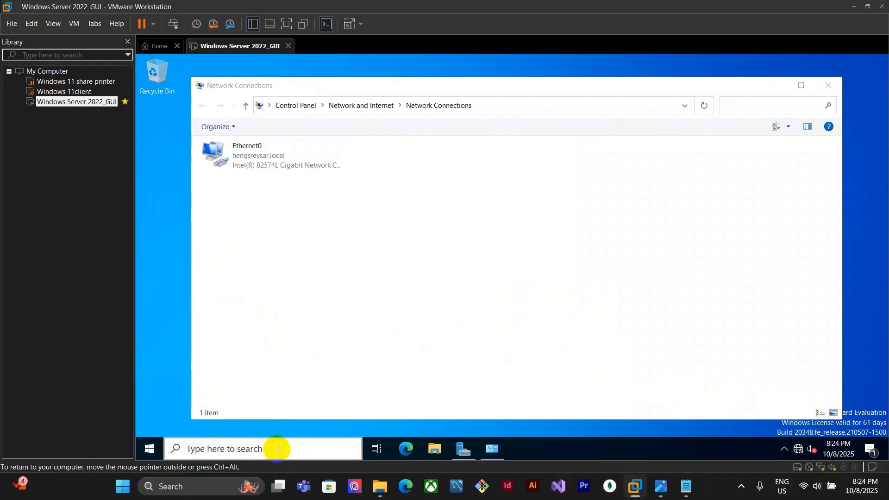
{"action": "left_click", "coordinate": [277, 448]}
{"action": "type", "text": "cmd"}
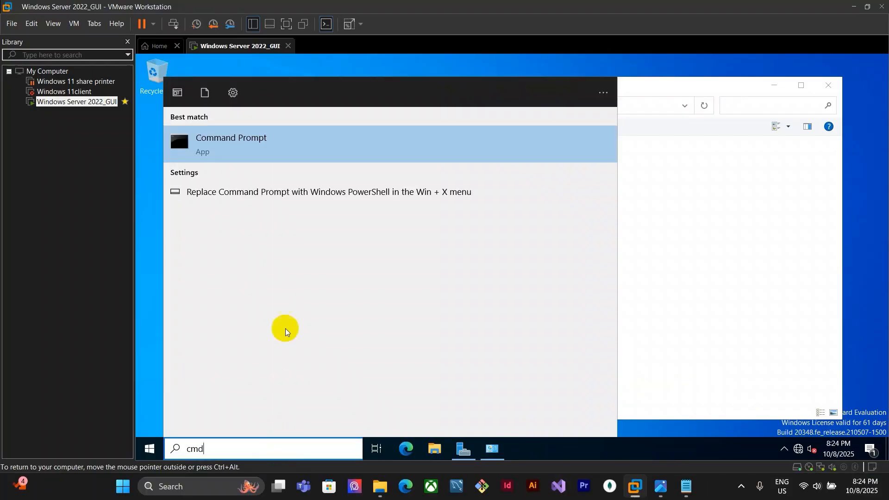
{"action": "left_click", "coordinate": [386, 147]}
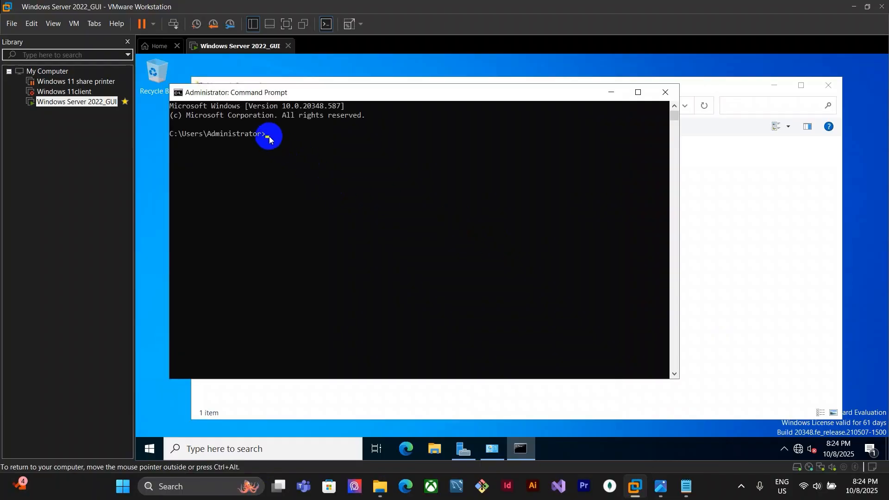
{"action": "left_click", "coordinate": [267, 136]}
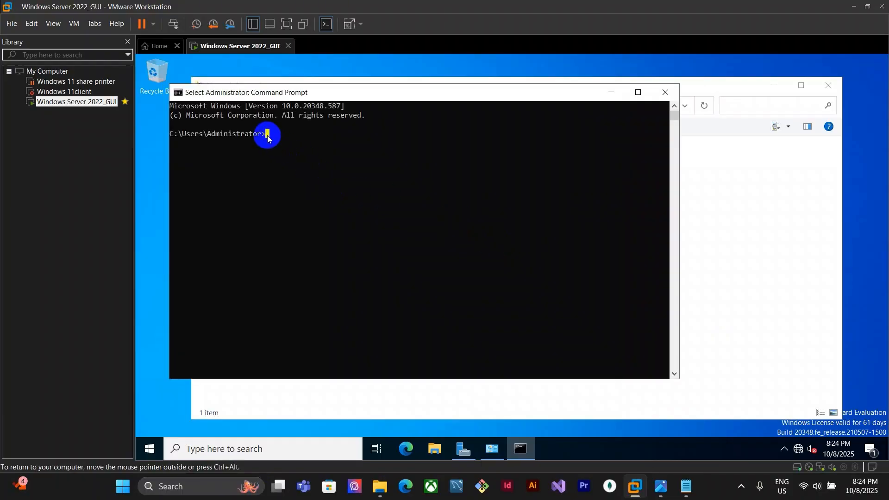
{"action": "type", "text": "ping 10."}
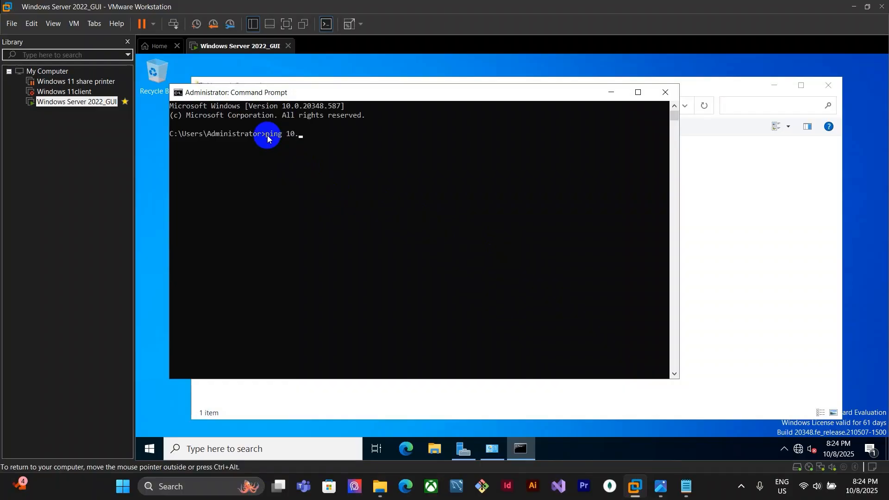
{"action": "type", "text": "00.10.2"}
{"action": "key", "text": "Return"}
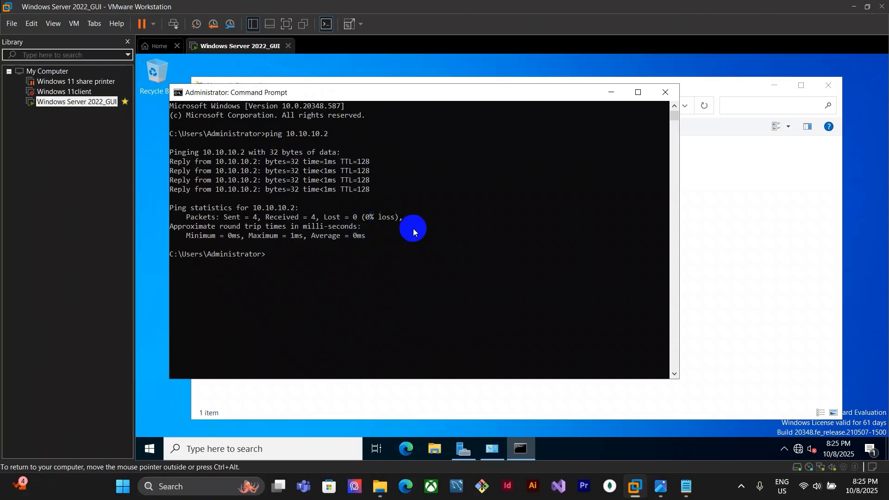
Close Command Prompt and switch to the Photos app to view the SV_Network.jpg assignment sheet
{"action": "left_click", "coordinate": [665, 93]}
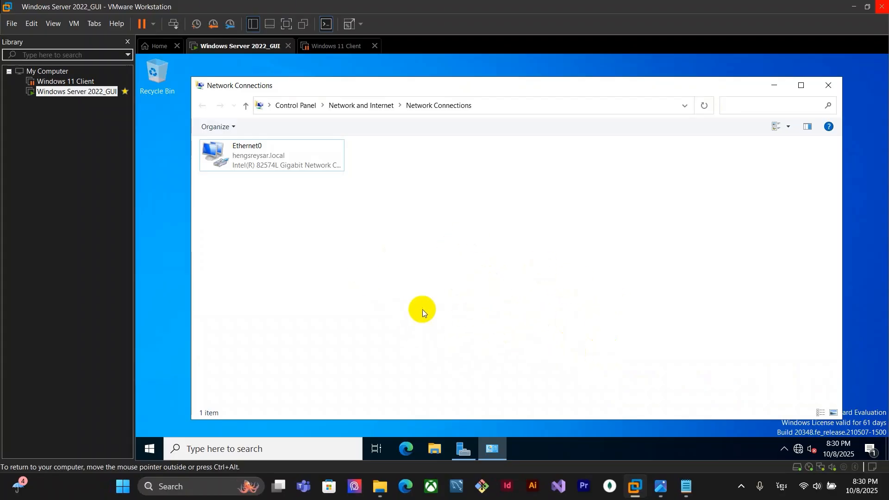
{"action": "left_click", "coordinate": [661, 486]}
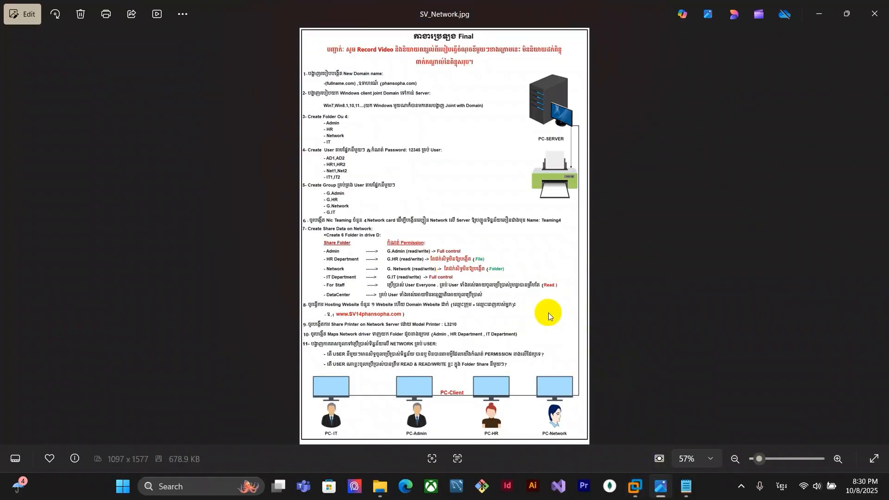
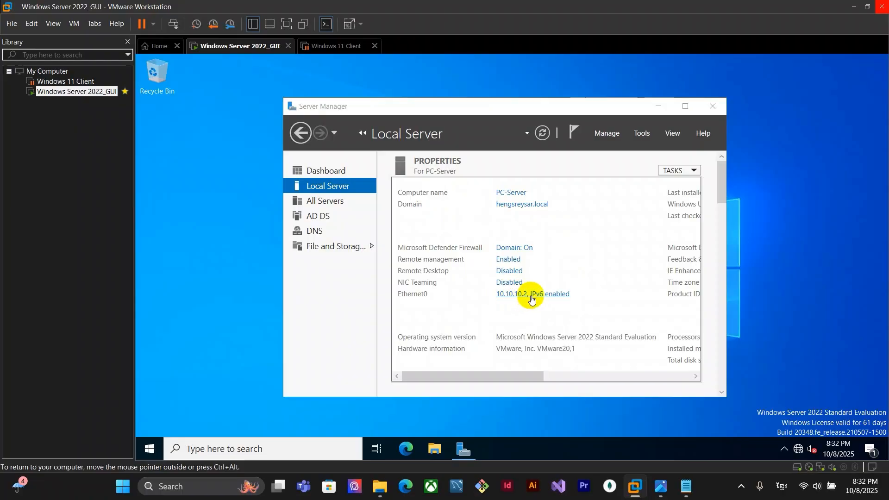
Switch to the Windows 11 Client virtual machine
{"action": "left_click", "coordinate": [375, 73]}
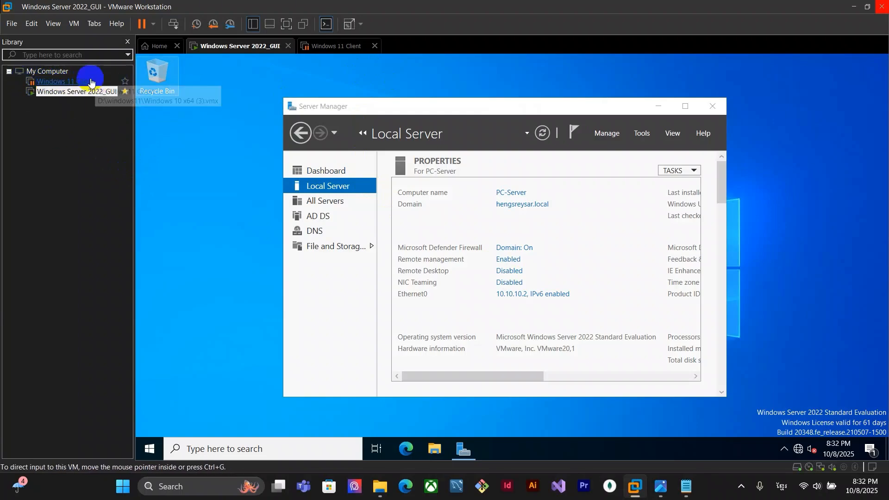
{"action": "left_click", "coordinate": [324, 46]}
{"action": "left_click", "coordinate": [238, 88]}
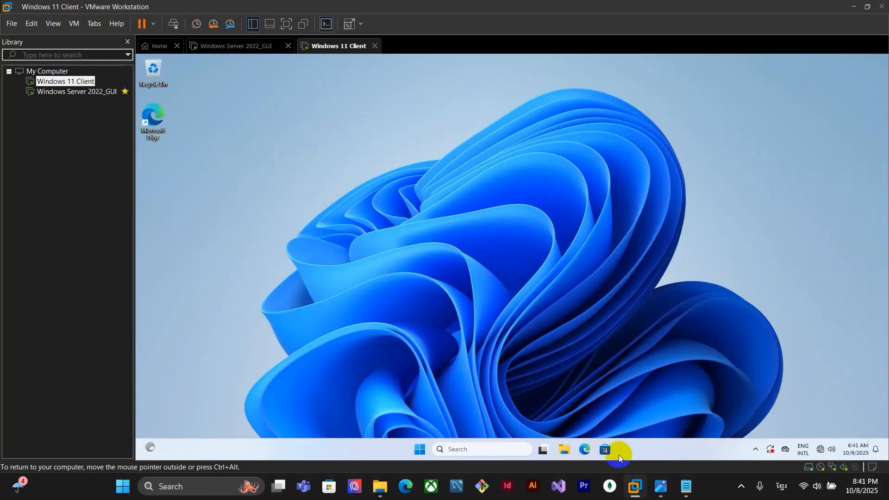
Open Command Prompt on the client through the taskbar search for cmd
{"action": "left_click", "coordinate": [475, 451]}
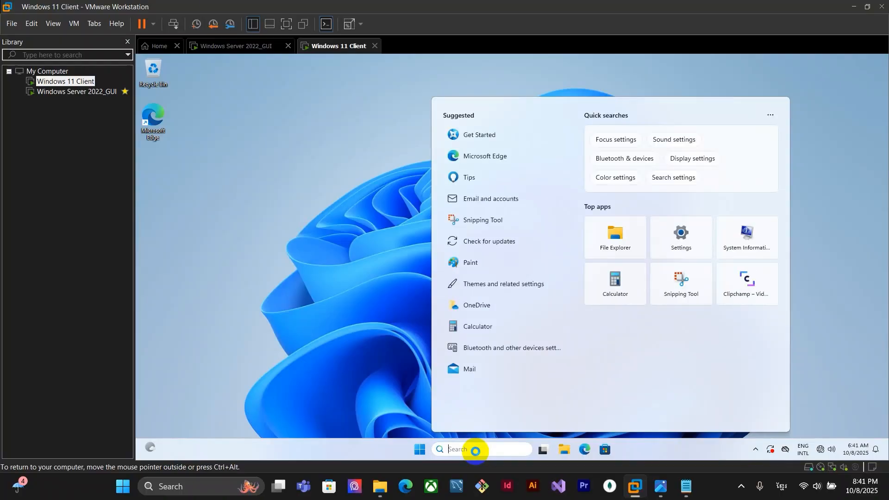
{"action": "type", "text": "cmd"}
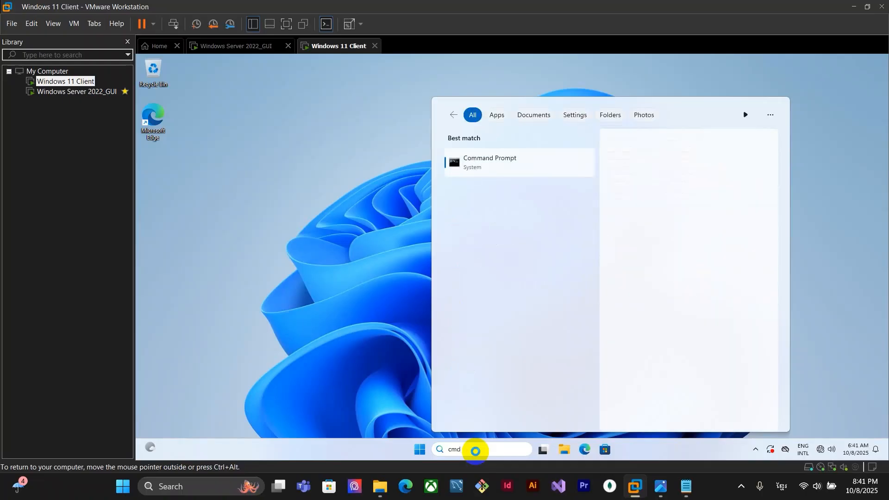
{"action": "left_click", "coordinate": [476, 450]}
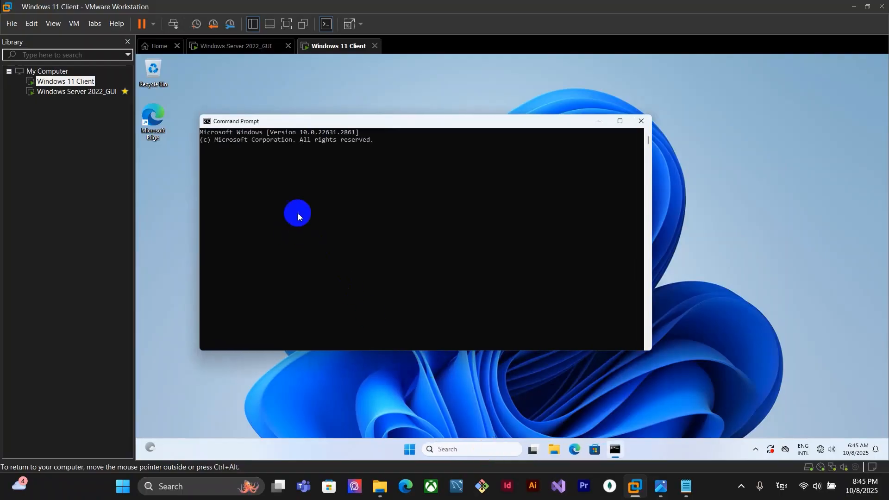
Run ipconfig /all and review the client's current IP configuration
{"action": "left_click", "coordinate": [287, 155]}
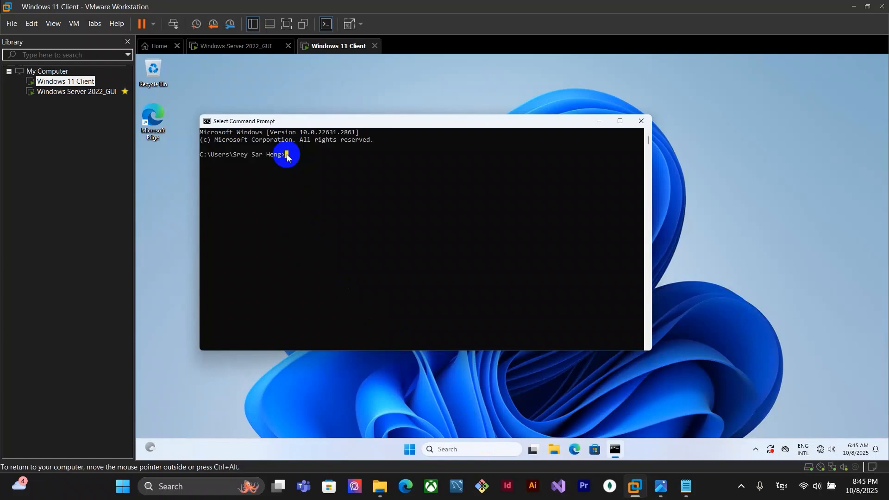
{"action": "type", "text": "ipconfig /all"}
{"action": "key", "text": "Return"}
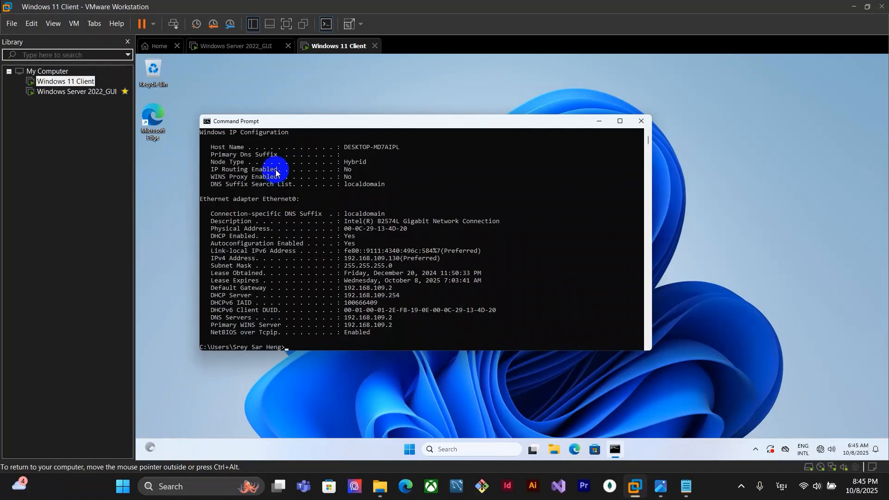
{"action": "scroll", "coordinate": [287, 167], "scroll_direction": "up", "scroll_amount": 1}
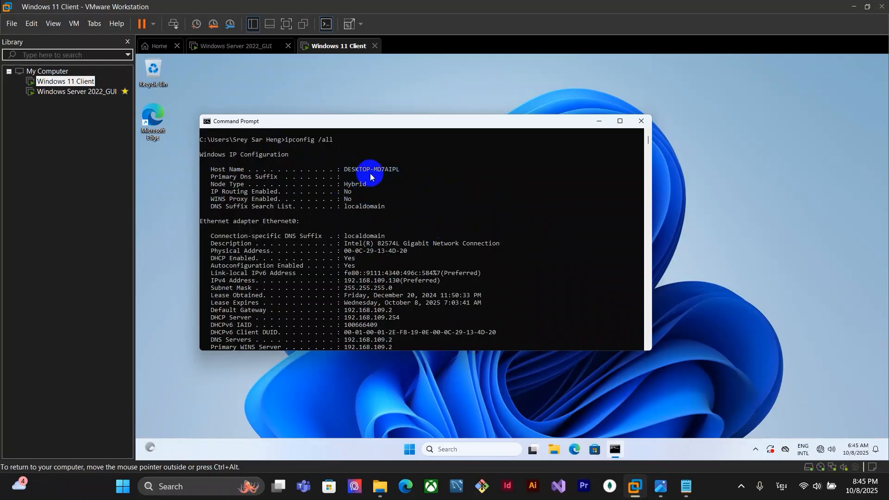
{"action": "scroll", "coordinate": [416, 215], "scroll_direction": "down", "scroll_amount": 5}
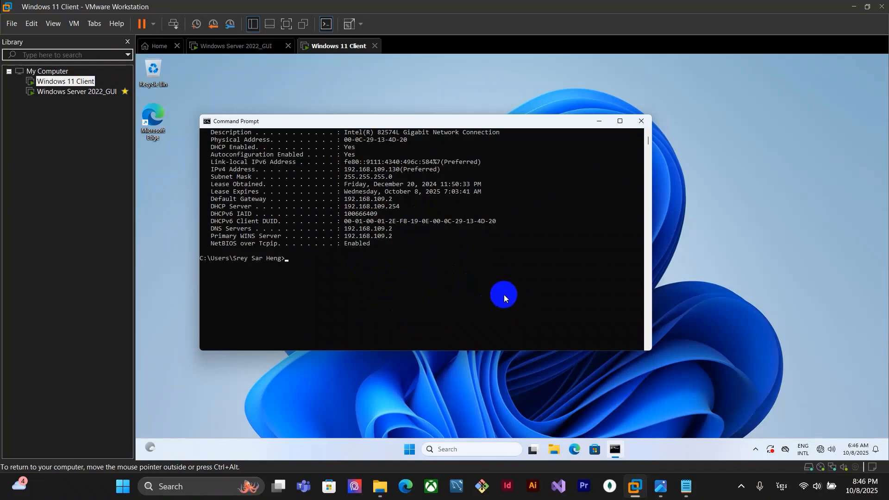
Start a continuous ping to the server at 10.10.10.2 with ping 10.10.10.2 -t
{"action": "left_click", "coordinate": [285, 258]}
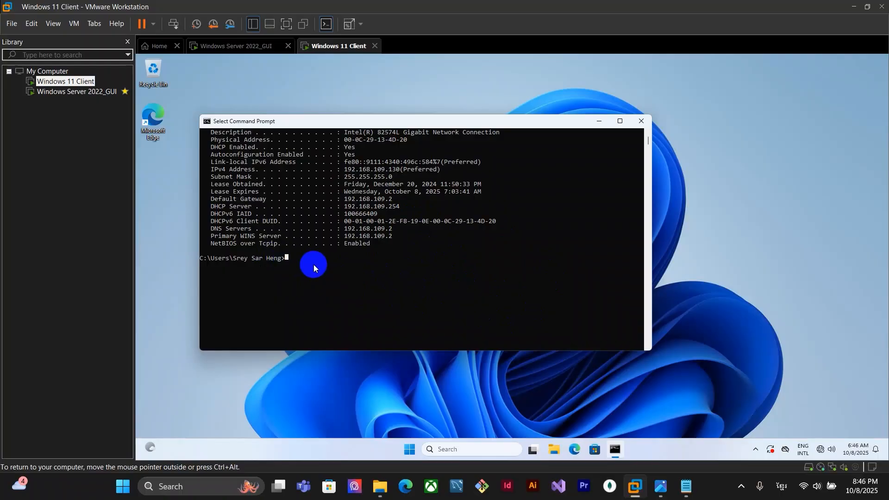
{"action": "type", "text": "ping 10.10.10.12 -t"}
{"action": "key", "text": "Return"}
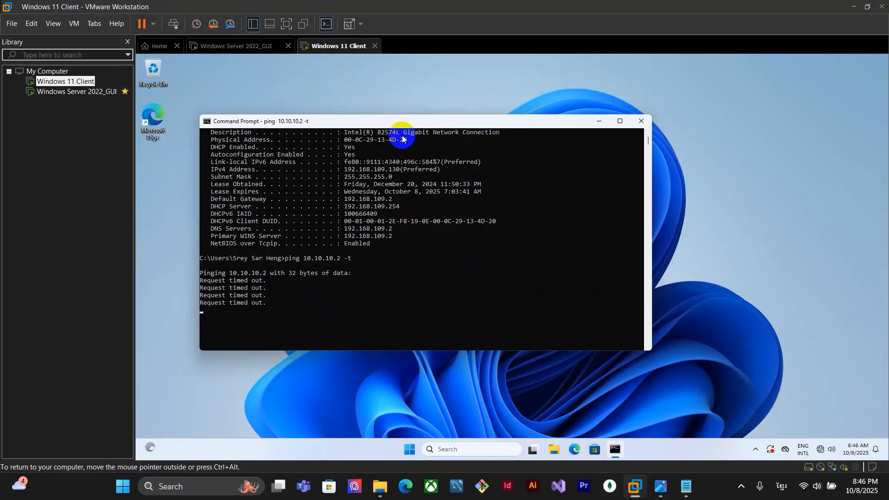
{"action": "left_click", "coordinate": [227, 46]}
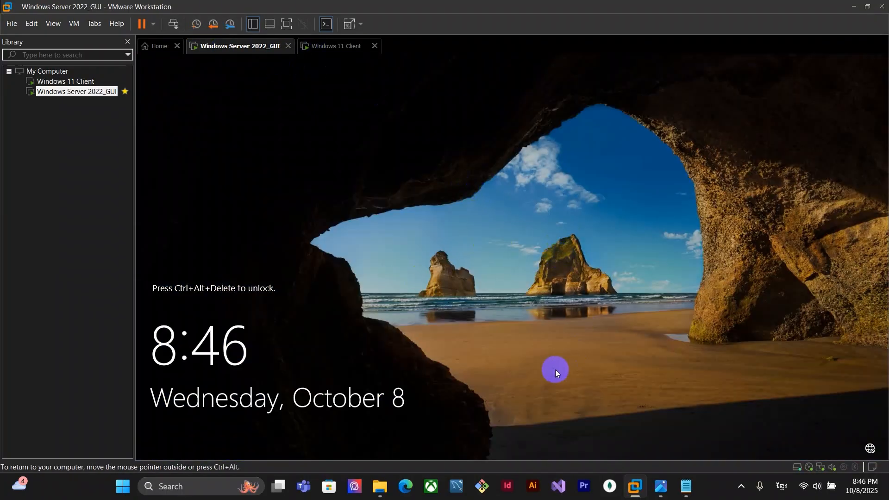
{"action": "left_click", "coordinate": [330, 46]}
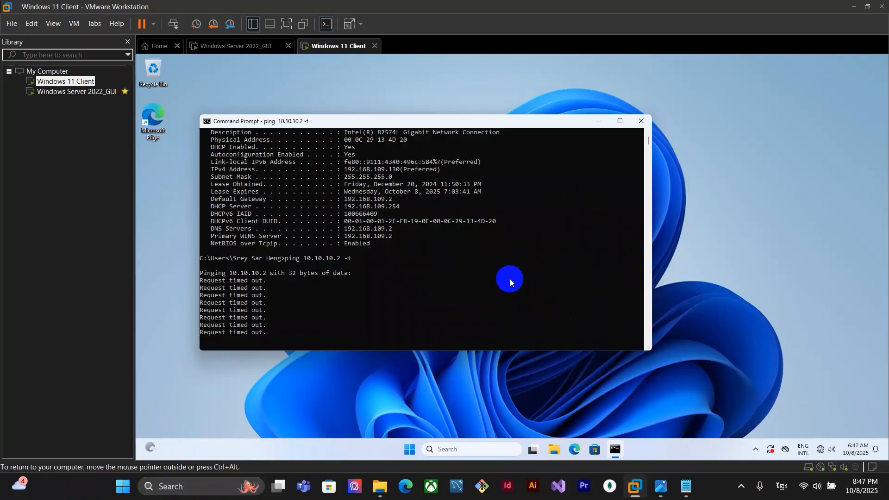
{"action": "left_click", "coordinate": [422, 391]}
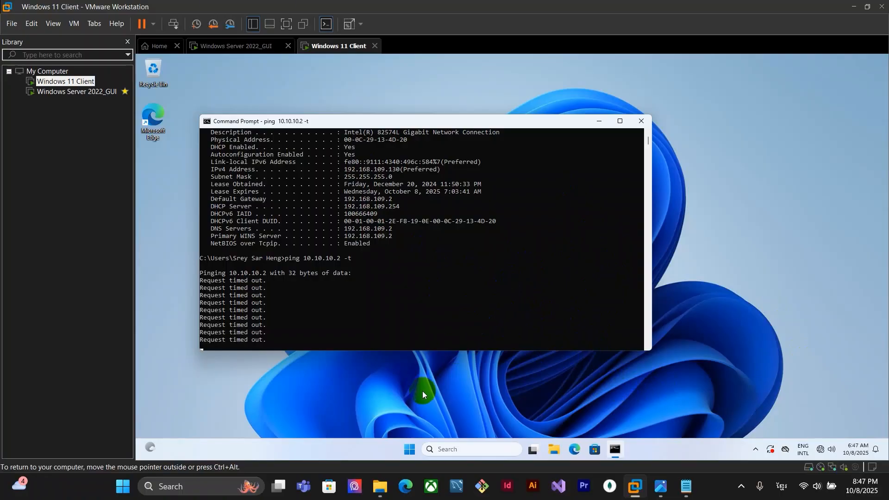
{"action": "left_click", "coordinate": [474, 451]}
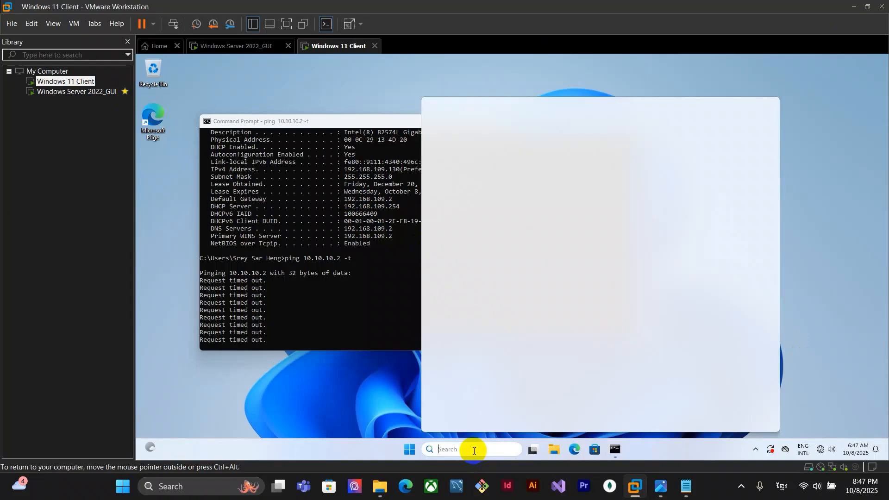
Open Network Connections on the client by running ncpa.cpl
{"action": "key", "text": "super+r"}
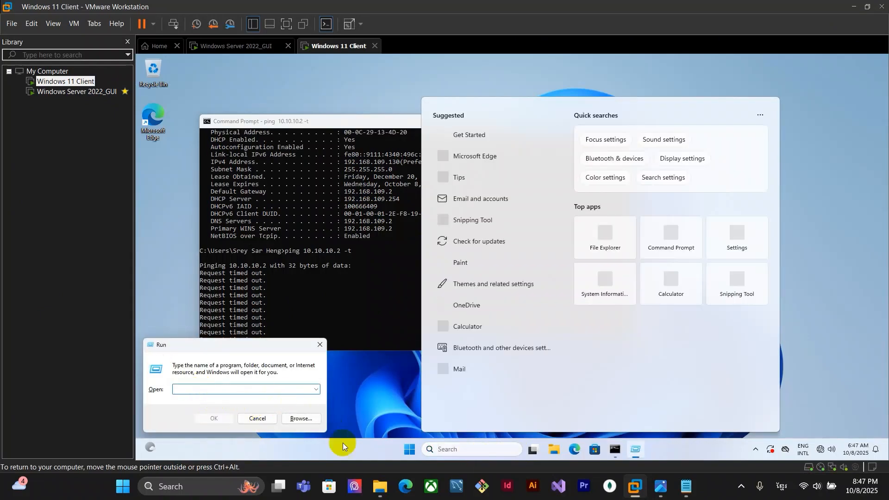
{"action": "left_click", "coordinate": [190, 388]}
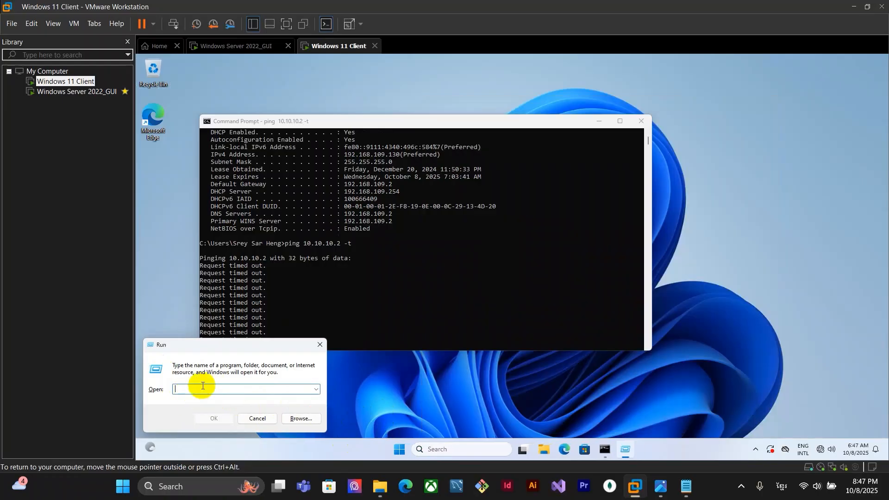
{"action": "type", "text": "ncpa.cpl"}
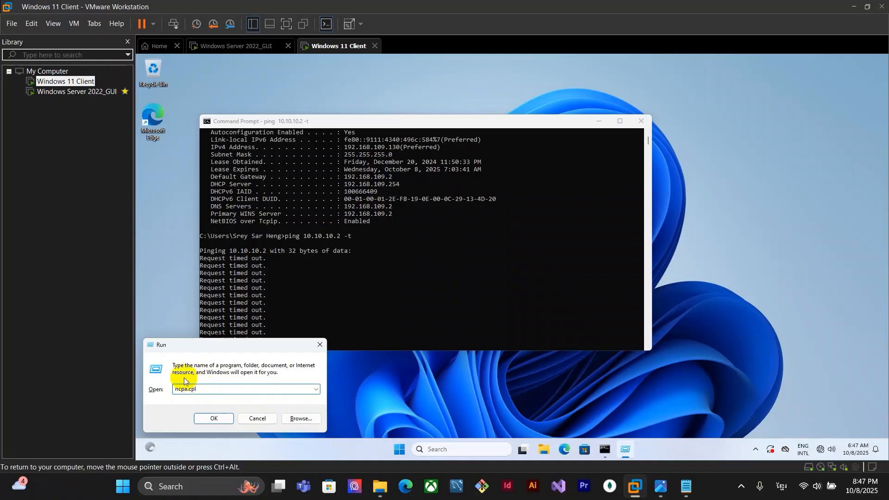
{"action": "left_click", "coordinate": [200, 419]}
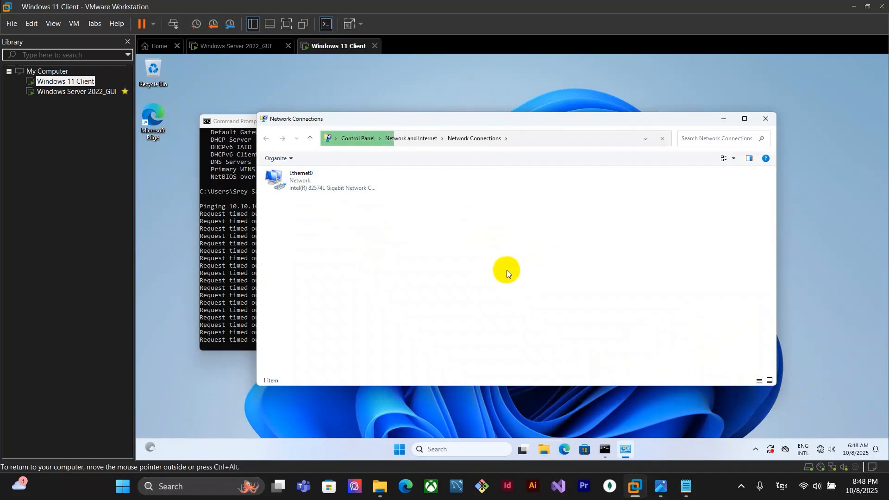
Open Ethernet0's IPv4 properties and set a static IP address 10.10.10.1 with subnet mask 255.0.0.0
{"action": "left_click", "coordinate": [330, 179]}
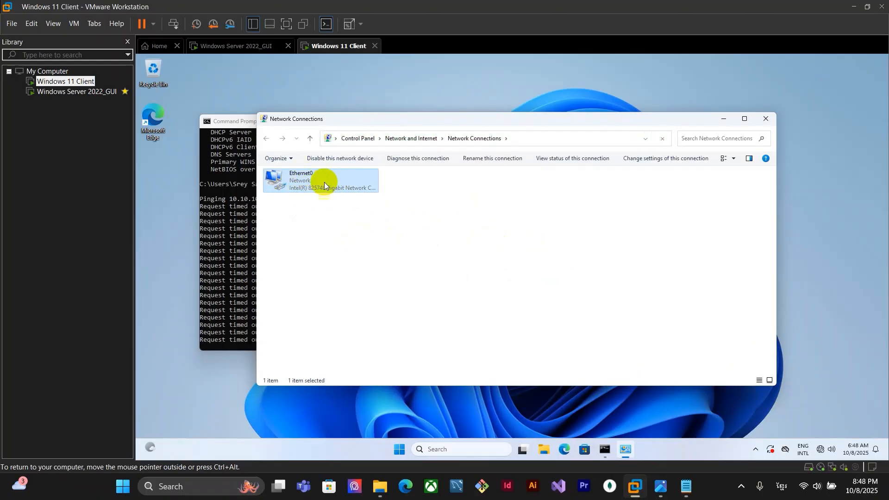
{"action": "right_click", "coordinate": [350, 185]}
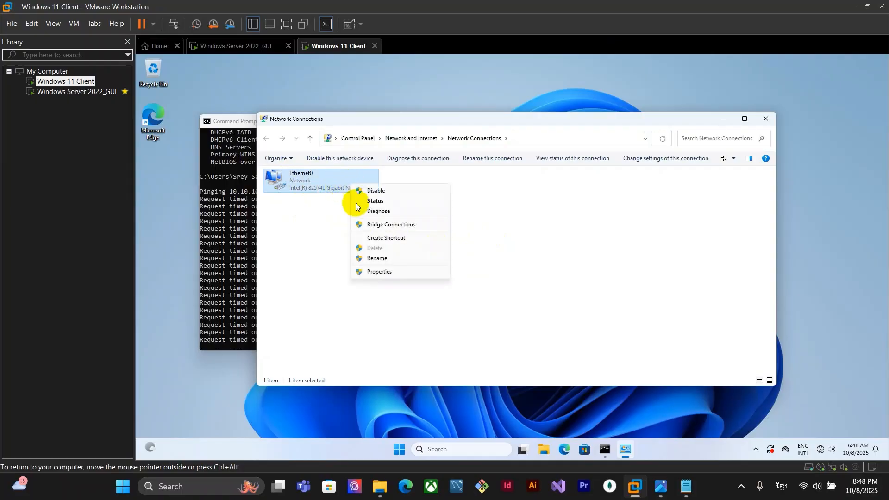
{"action": "left_click", "coordinate": [380, 273]}
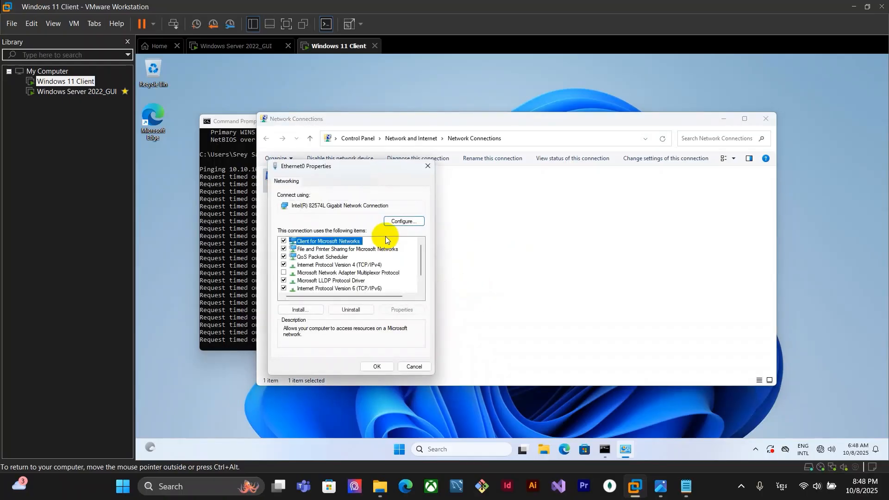
{"action": "left_click", "coordinate": [313, 266]}
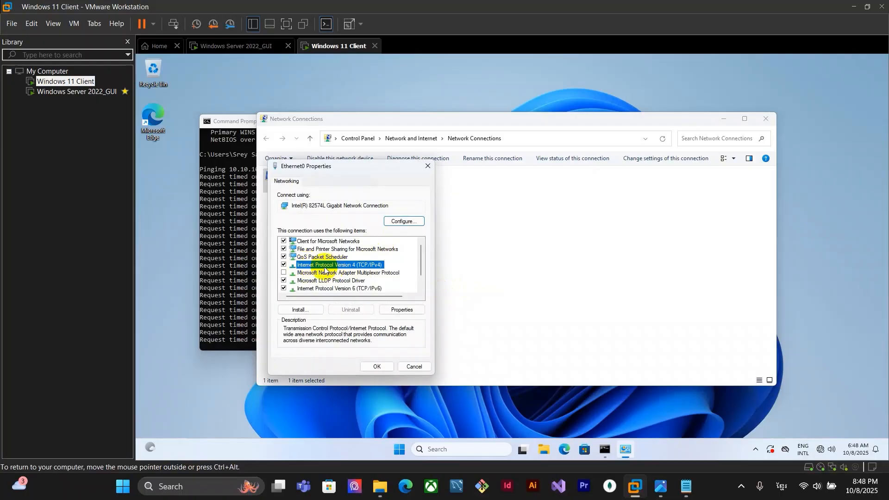
{"action": "double_click", "coordinate": [371, 267]}
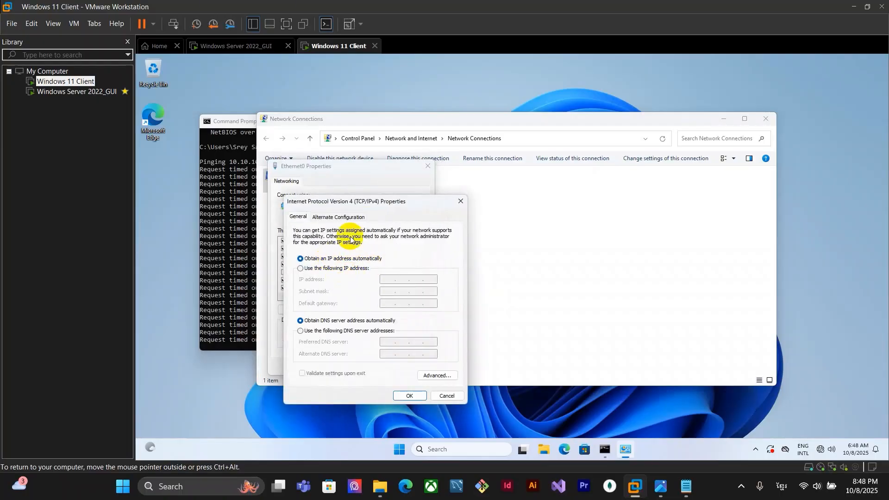
{"action": "left_click_drag", "start_coordinate": [409, 205], "coordinate": [418, 182]}
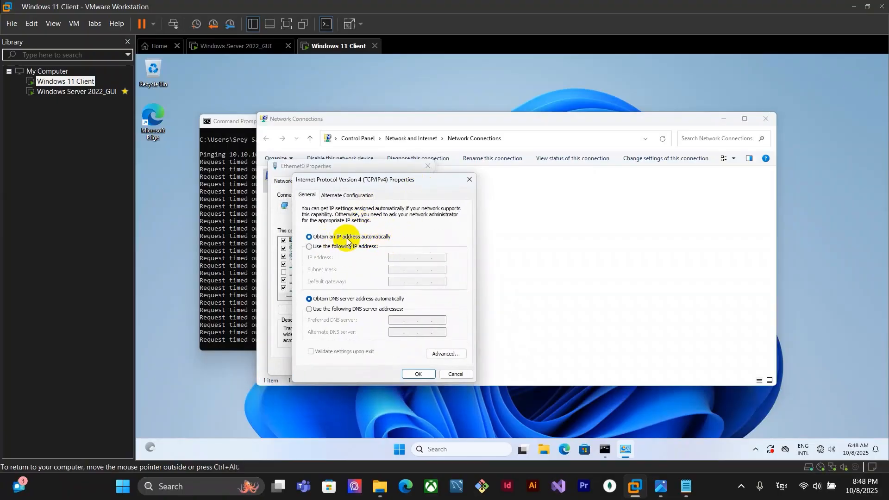
{"action": "left_click", "coordinate": [310, 246]}
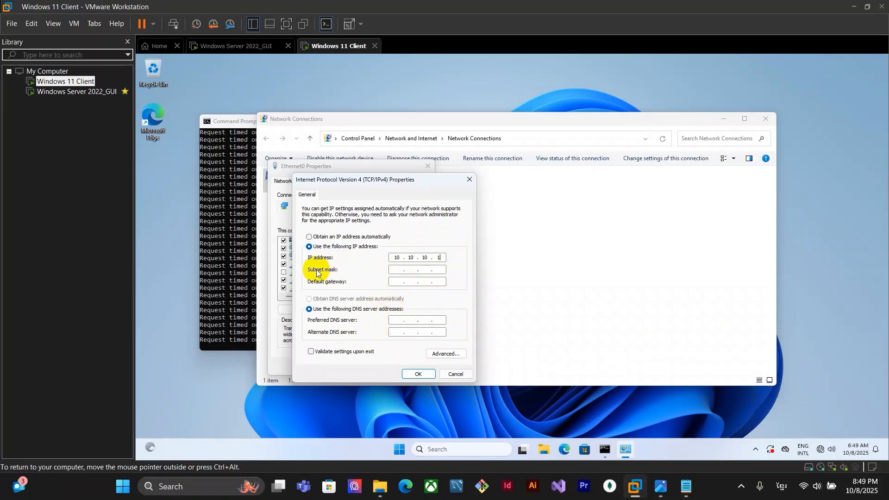
{"action": "left_click", "coordinate": [397, 269]}
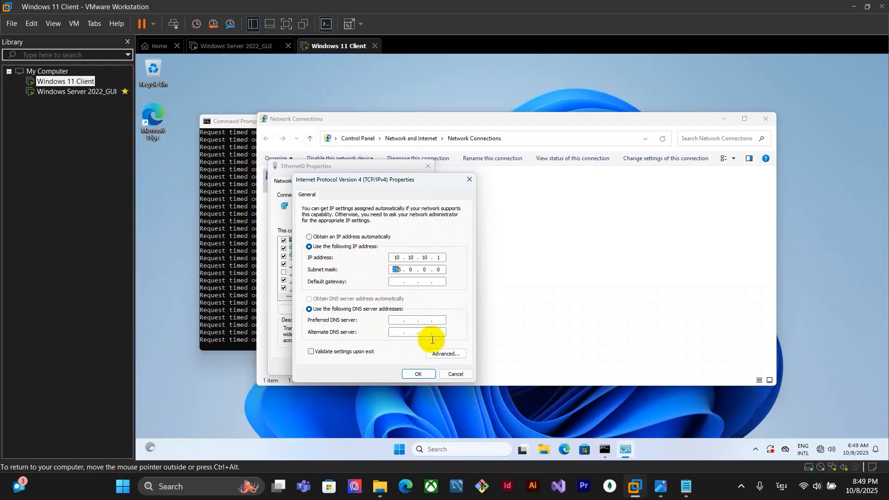
Set the client's preferred DNS server to 10.10.10.1
{"action": "left_click", "coordinate": [396, 320]}
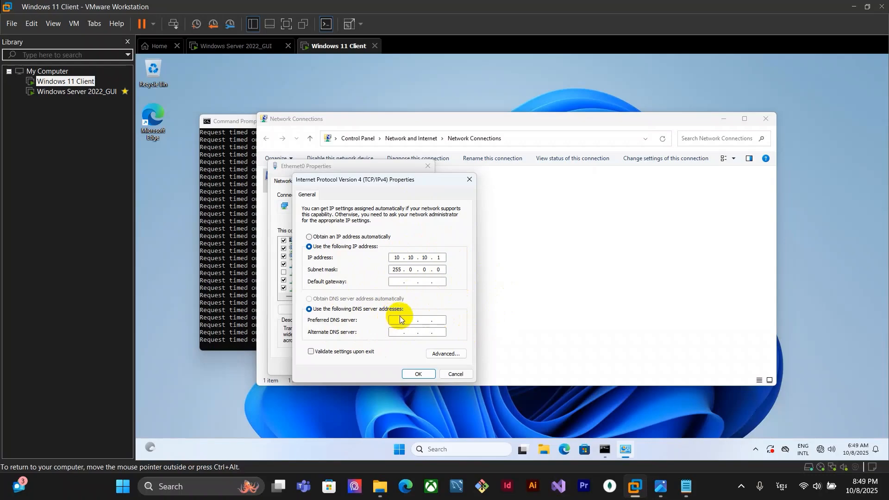
{"action": "type", "text": "10.10.10.1"}
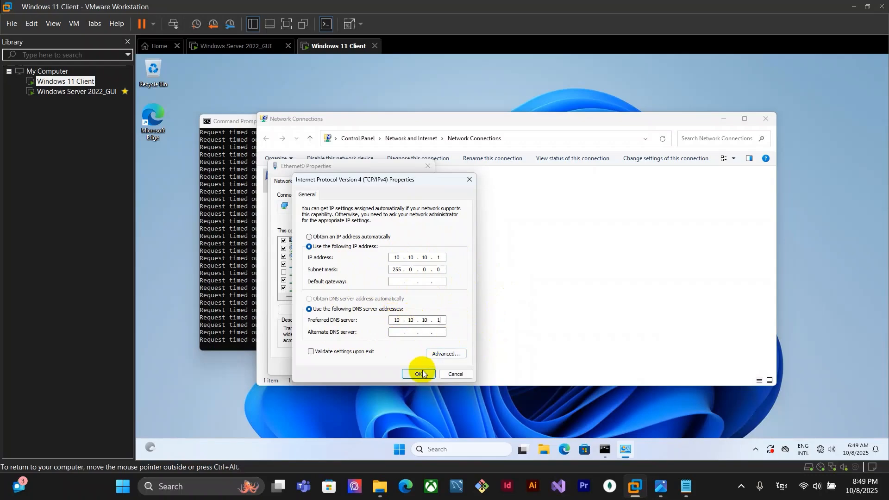
Apply the IPv4 and Ethernet0 settings and check the continuous ping to the server
{"action": "left_click", "coordinate": [416, 373]}
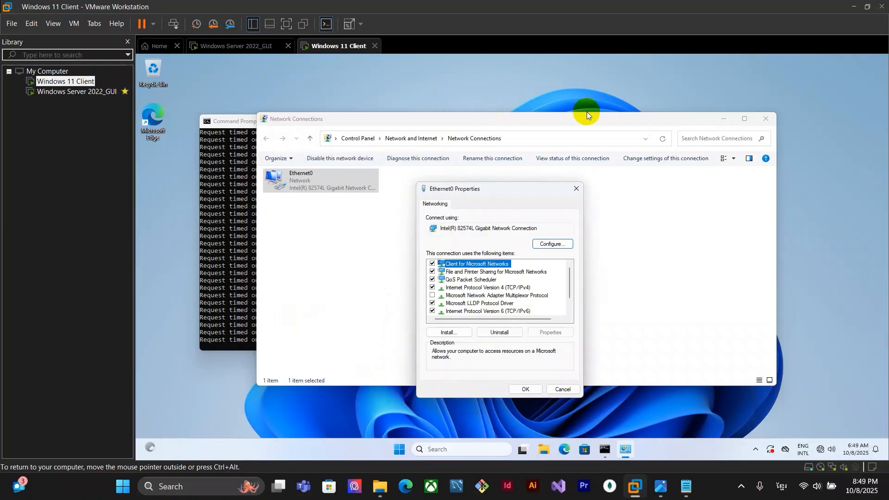
{"action": "left_click", "coordinate": [526, 389]}
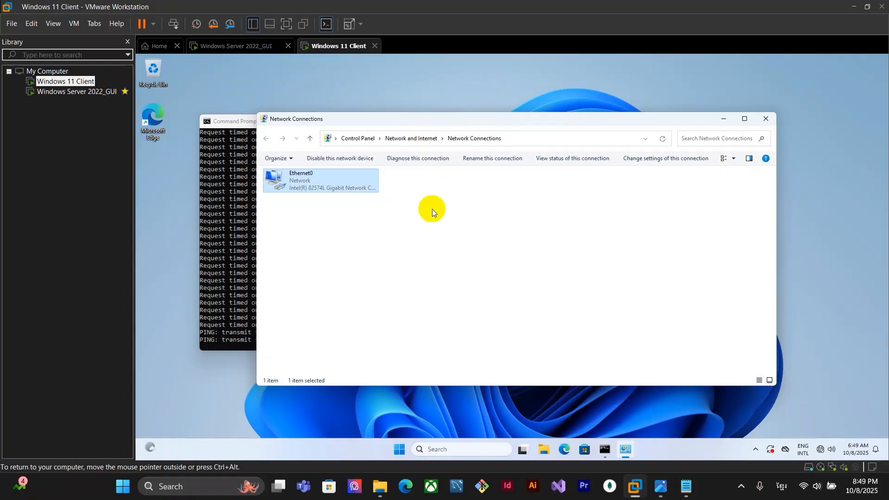
{"action": "left_click_drag", "start_coordinate": [450, 119], "coordinate": [653, 104]}
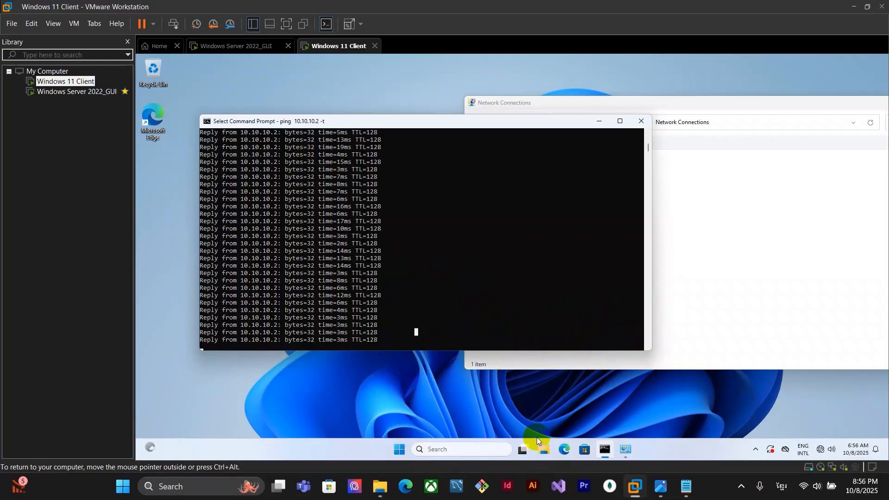
Open a new Notepad tab on the host and switch the keyboard layout to English
{"action": "left_click", "coordinate": [686, 487]}
{"action": "left_click", "coordinate": [767, 76]}
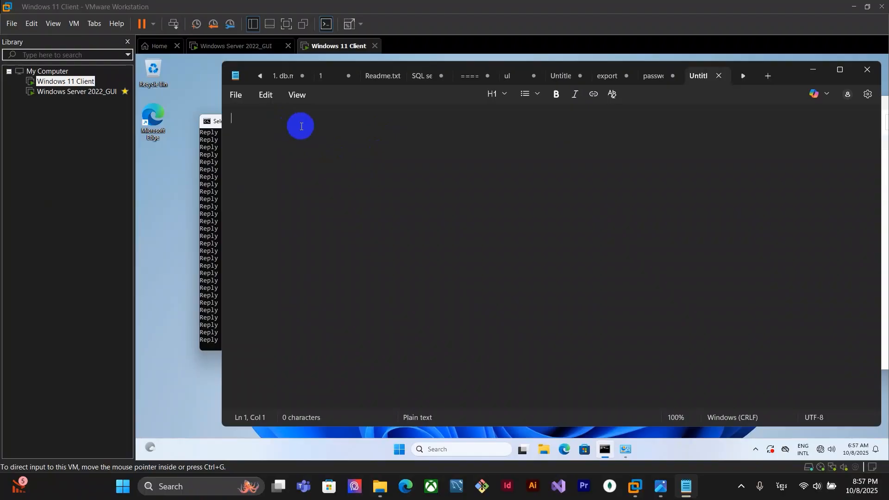
{"action": "type", "text": "ផិន"}
{"action": "key", "text": "BackSpace"}
{"action": "key", "text": "BackSpace"}
{"action": "key", "text": "BackSpace"}
{"action": "key", "text": "alt+shift"}
Write the note '1. ip address server: 10.10.10.2' and start a second line
{"action": "type", "text": "1. ip addres"}
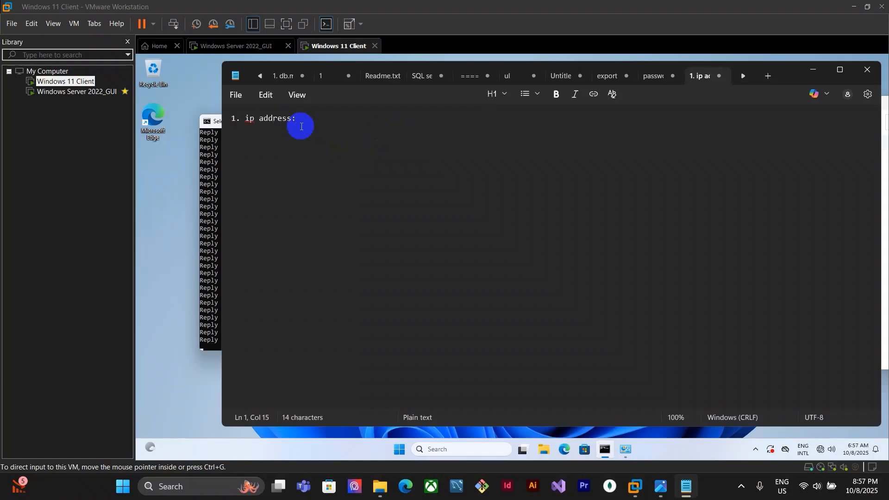
{"action": "type", "text": "ssserver: 10.10.10.2"}
{"action": "key", "text": "Return"}
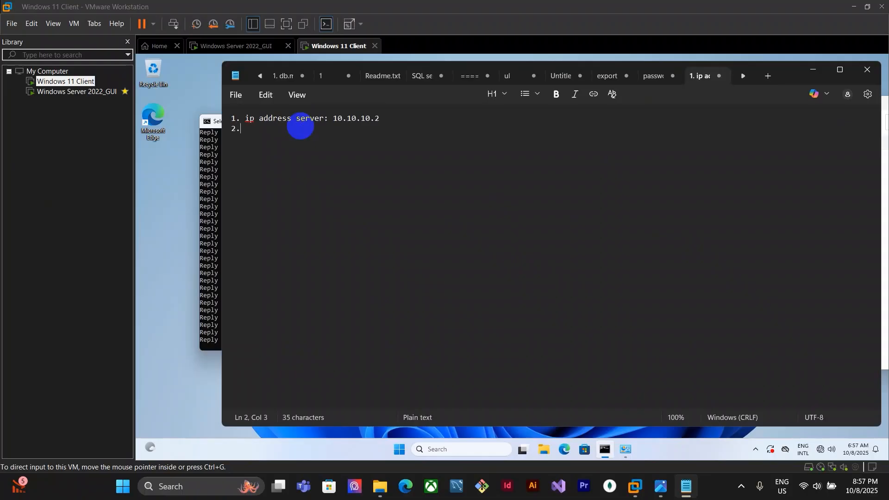
Add the note line '2. Domain server: hengsreysar.local' and start a third line
{"action": "type", "text": "Dom"}
{"action": "type", "text": "h"}
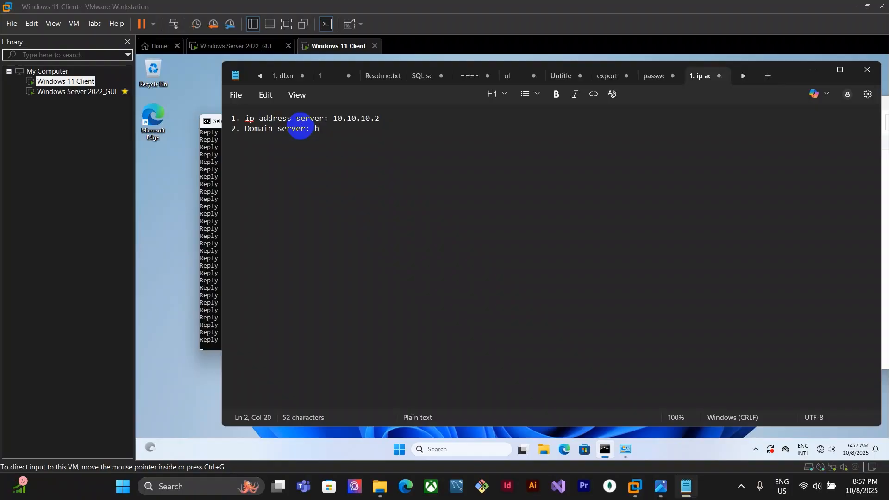
{"action": "type", "text": "engsreysar.local "}
{"action": "type", "text": "3."}
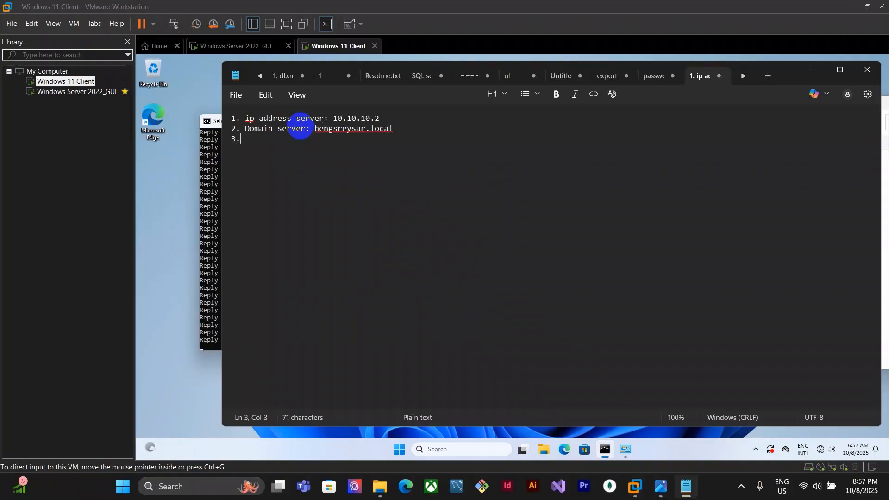
{"action": "type", "text": " user and password"}
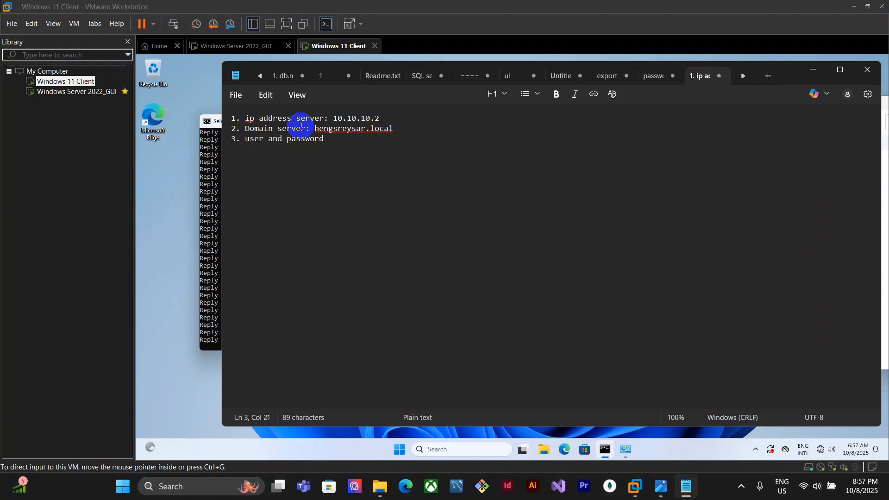
{"action": "type", "text": " of server: Admi"}
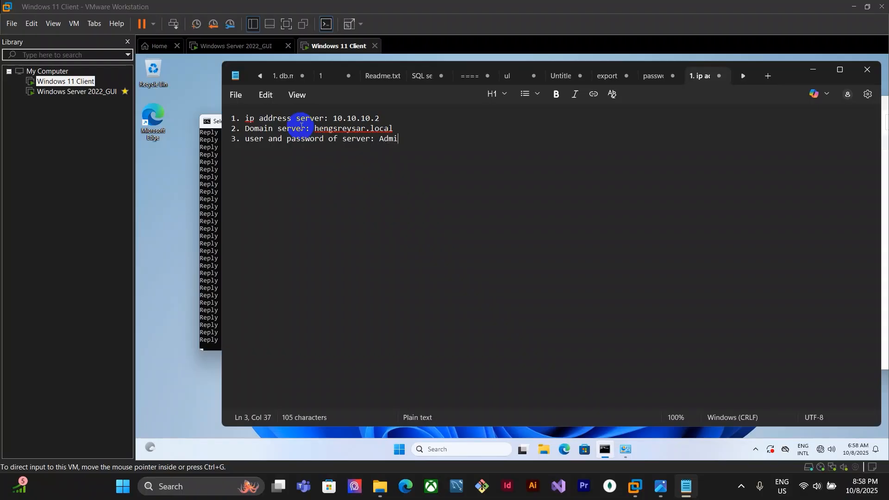
{"action": "type", "text": "nista"}
Write line 3 as 'user and password of server:' followed by Administrator and the account password in parentheses
{"action": "key", "text": "BackSpace"}
{"action": "type", "text": "ra"}
{"action": "type", "text": "tor("}
{"action": "type", "text": "@ADmin_"}
{"action": "key", "text": "BackSpace"}
{"action": "key", "text": "BackSpace"}
{"action": "key", "text": "BackSpace"}
{"action": "key", "text": "BackSpace"}
{"action": "key", "text": "BackSpace"}
{"action": "type", "text": "dmin)"}
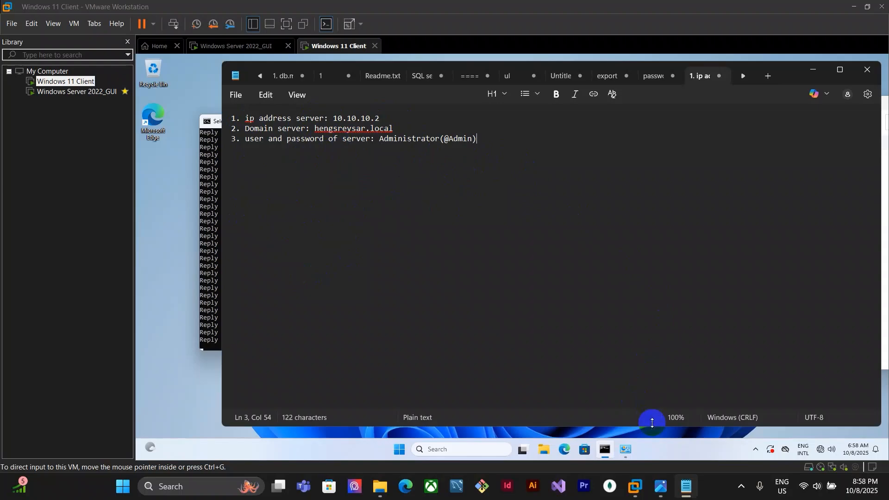
Return to the client VM and close the Command Prompt running the continuous ping
{"action": "left_click", "coordinate": [660, 434]}
{"action": "left_click", "coordinate": [415, 80]}
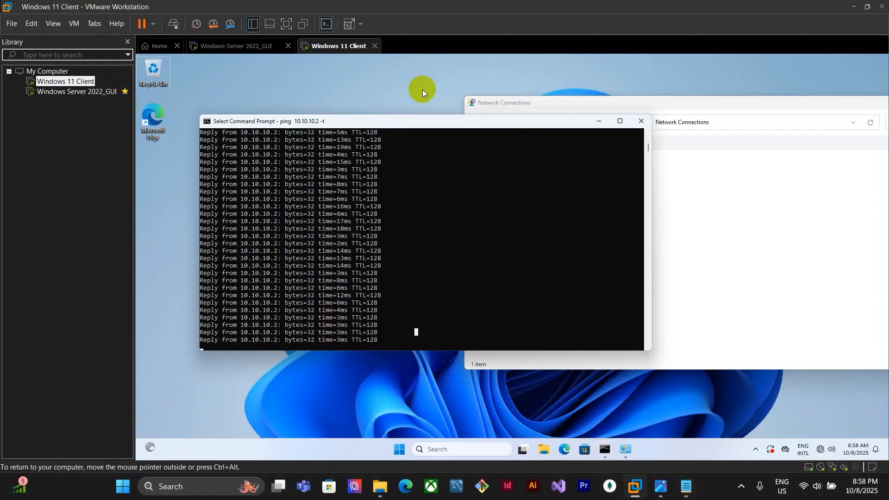
{"action": "left_click", "coordinate": [520, 154]}
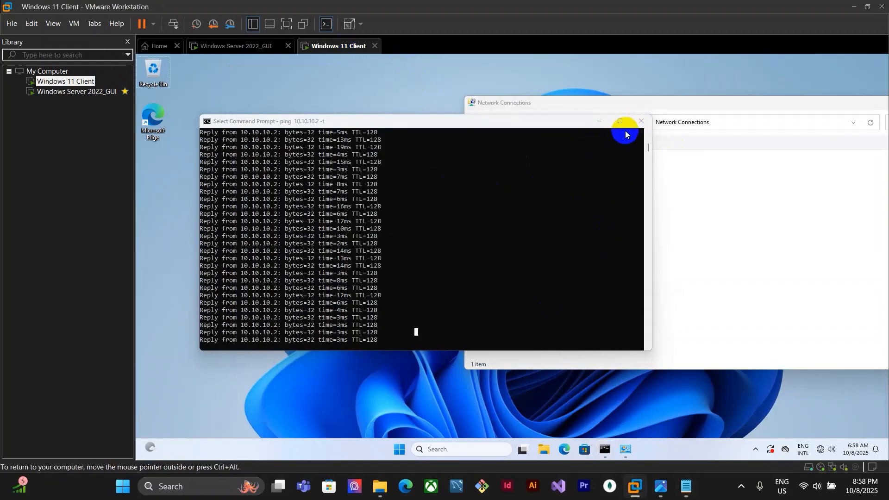
{"action": "left_click", "coordinate": [642, 122]}
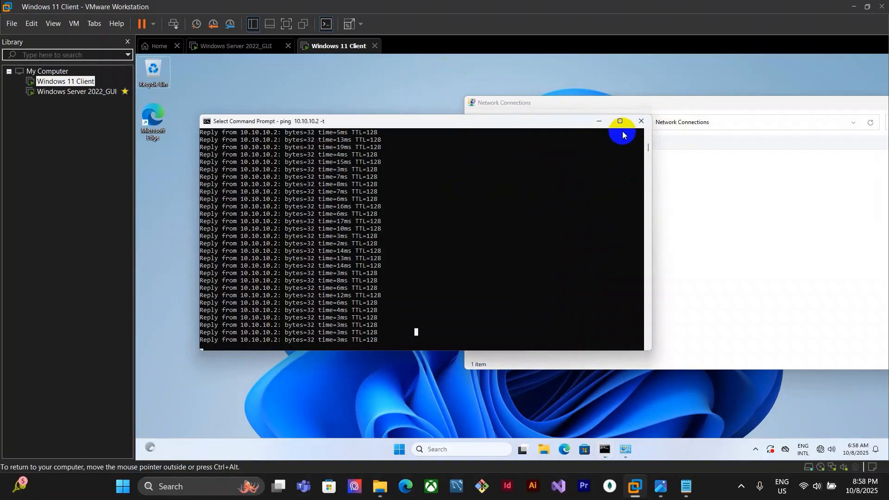
{"action": "left_click", "coordinate": [642, 122]}
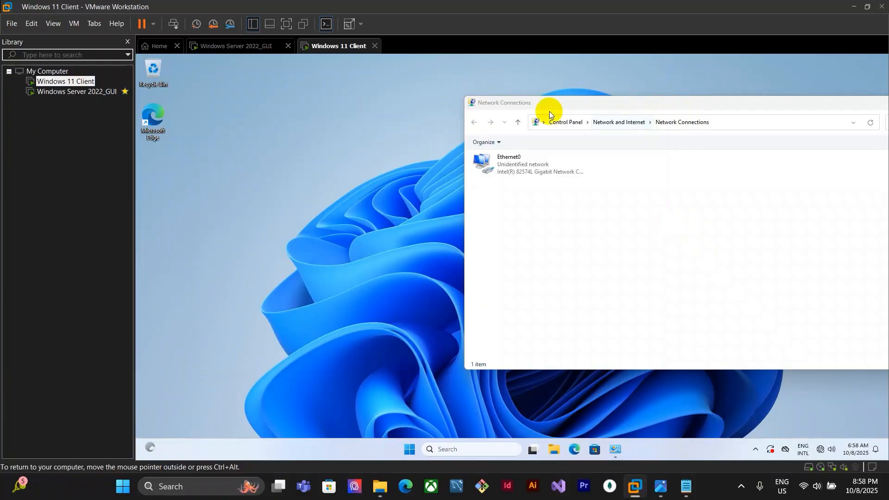
Close Network Connections and open the properties of This PC from File Explorer
{"action": "left_click_drag", "start_coordinate": [549, 106], "coordinate": [343, 111]}
{"action": "left_click", "coordinate": [769, 108]}
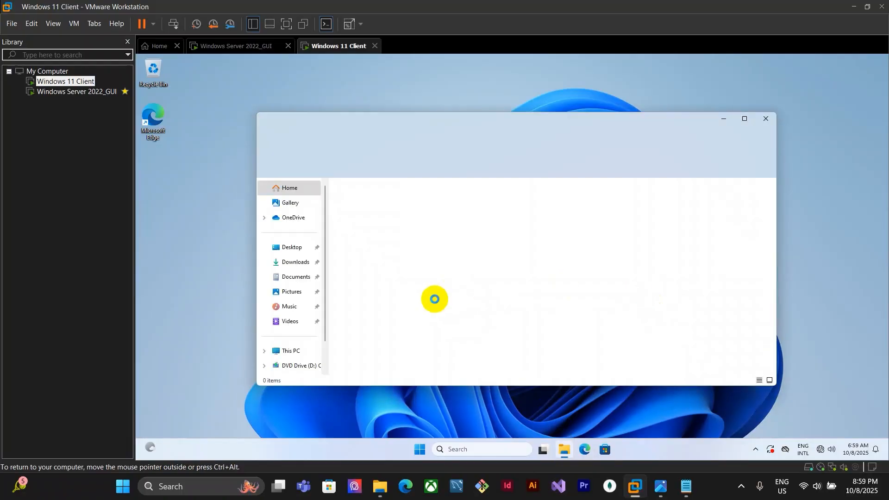
{"action": "left_click", "coordinate": [296, 351]}
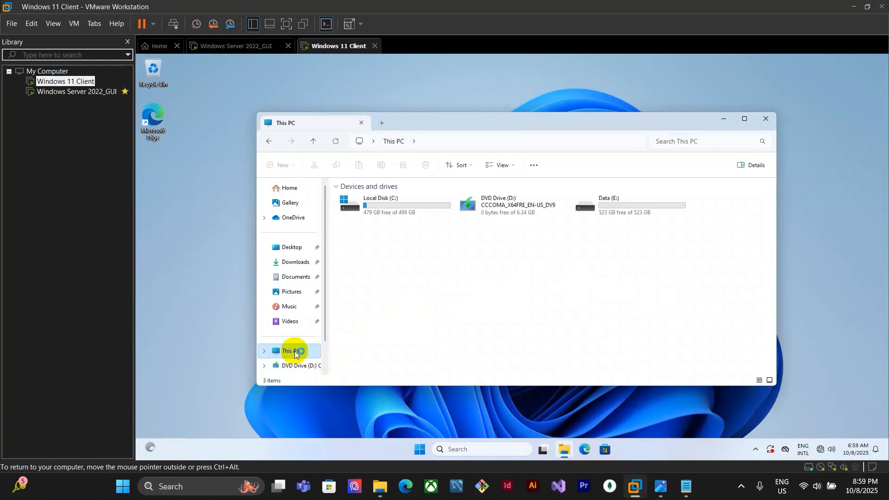
{"action": "right_click", "coordinate": [296, 355]}
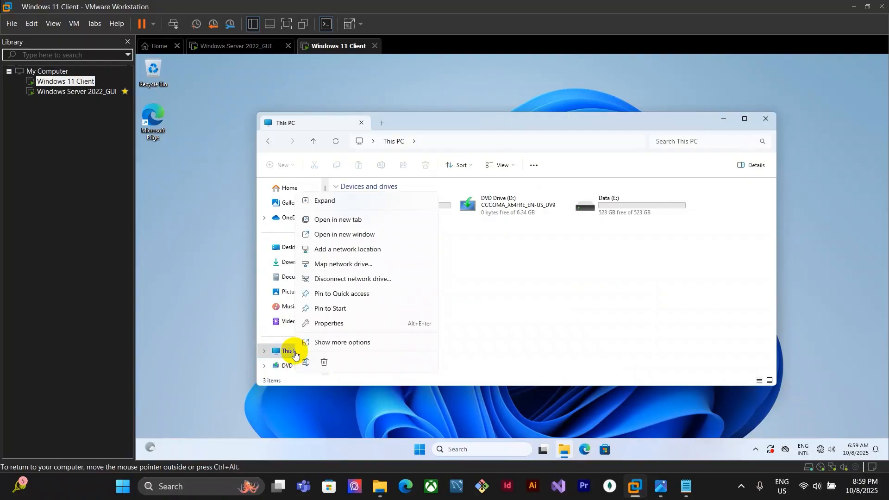
{"action": "left_click", "coordinate": [352, 324]}
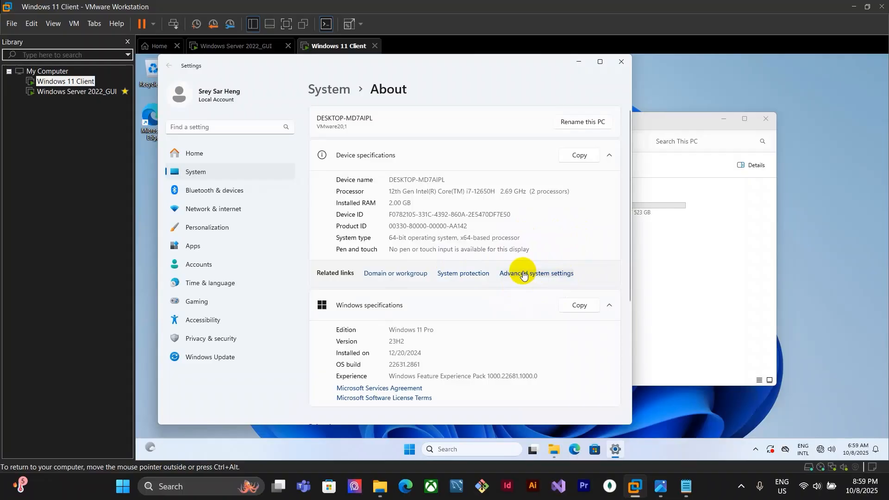
Open Advanced system settings, start changing the computer's membership and select the Domain option
{"action": "left_click", "coordinate": [537, 274]}
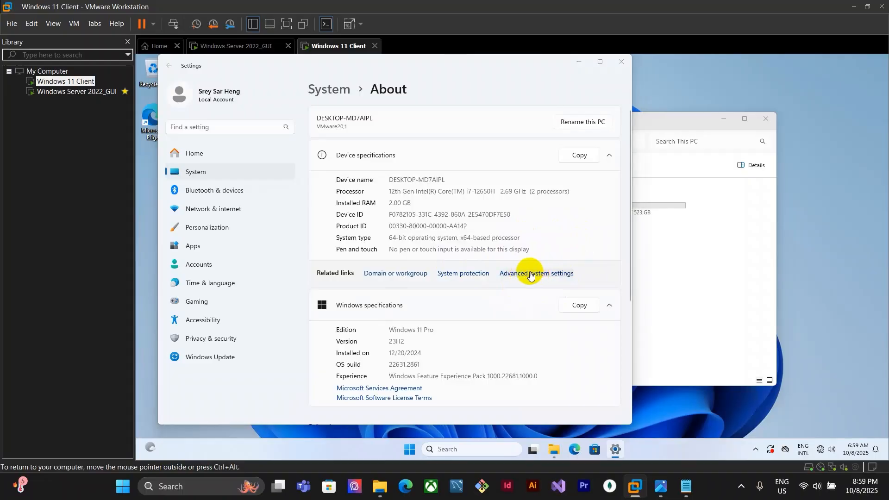
{"action": "left_click_drag", "start_coordinate": [234, 76], "coordinate": [421, 164]}
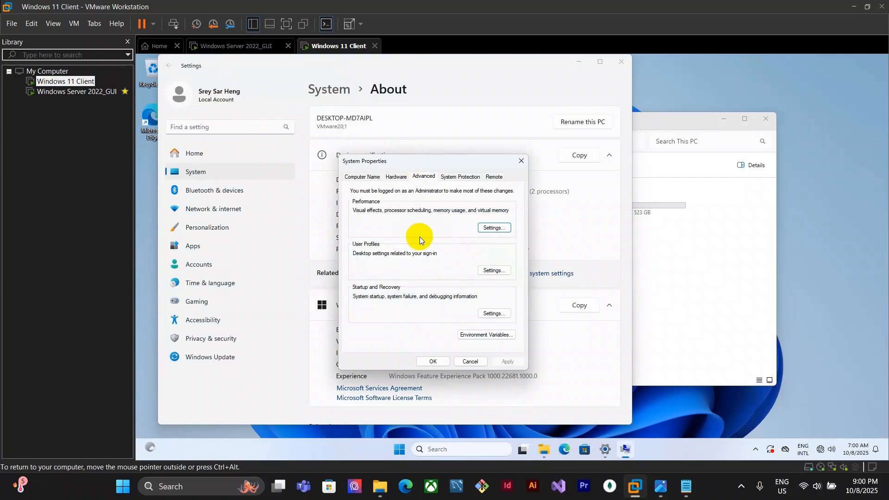
{"action": "left_click", "coordinate": [365, 177]}
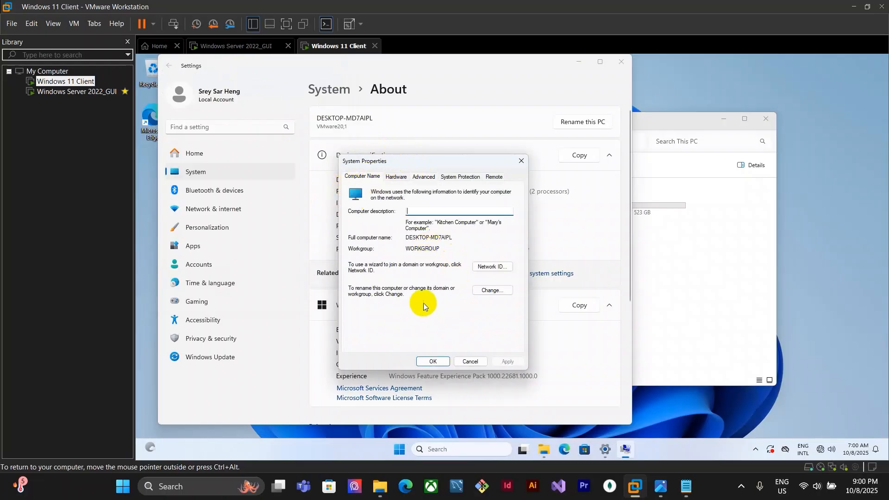
{"action": "left_click", "coordinate": [492, 290]}
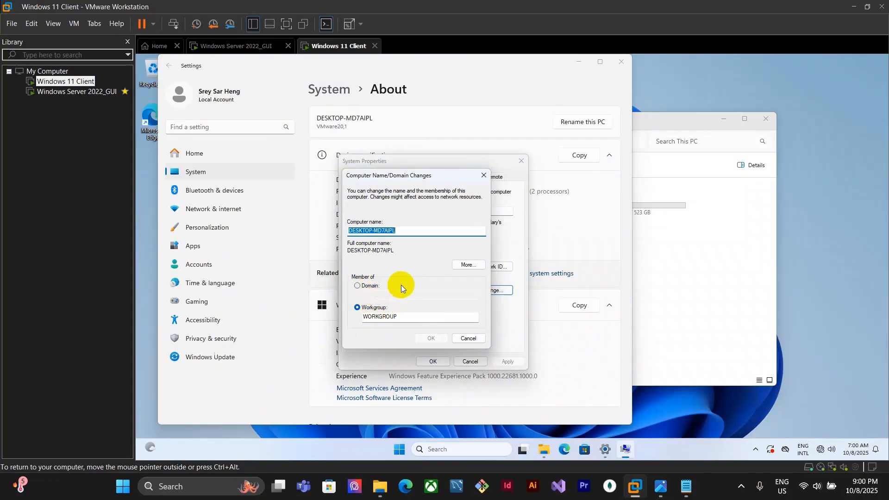
{"action": "left_click", "coordinate": [369, 286]}
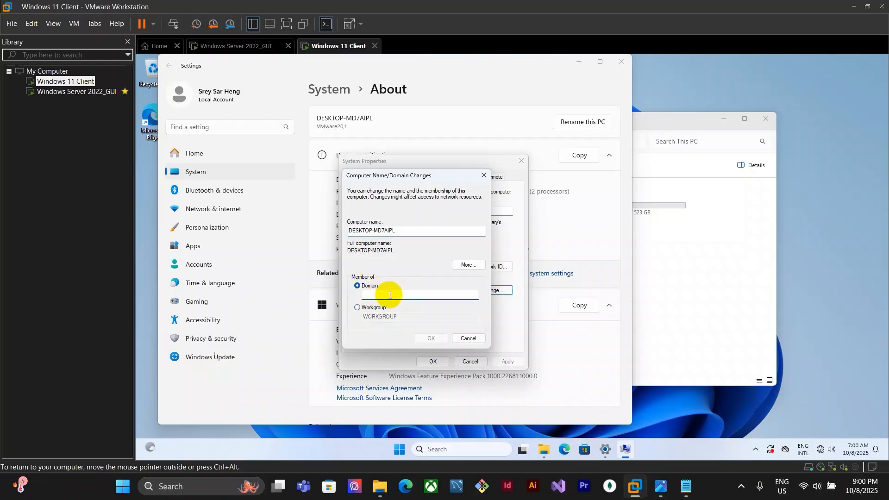
Copy hengsreysar.local from the note into the Domain field and confirm the membership change
{"action": "left_click", "coordinate": [687, 492]}
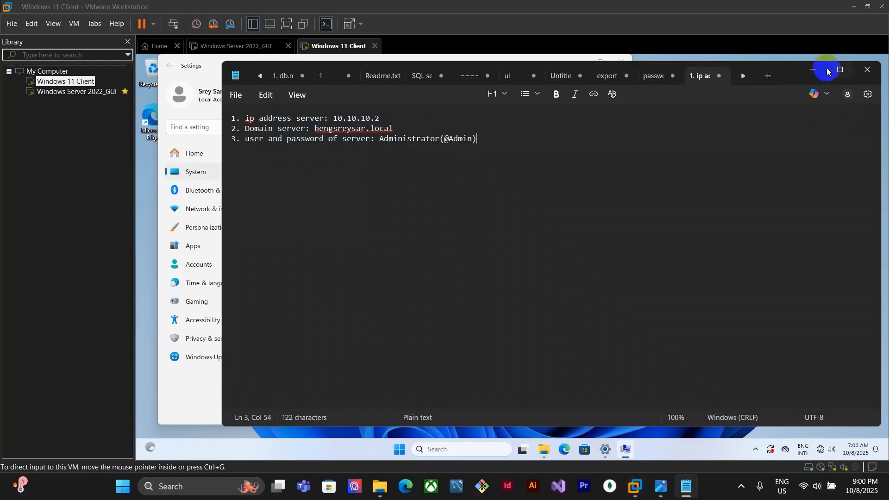
{"action": "left_click", "coordinate": [813, 70]}
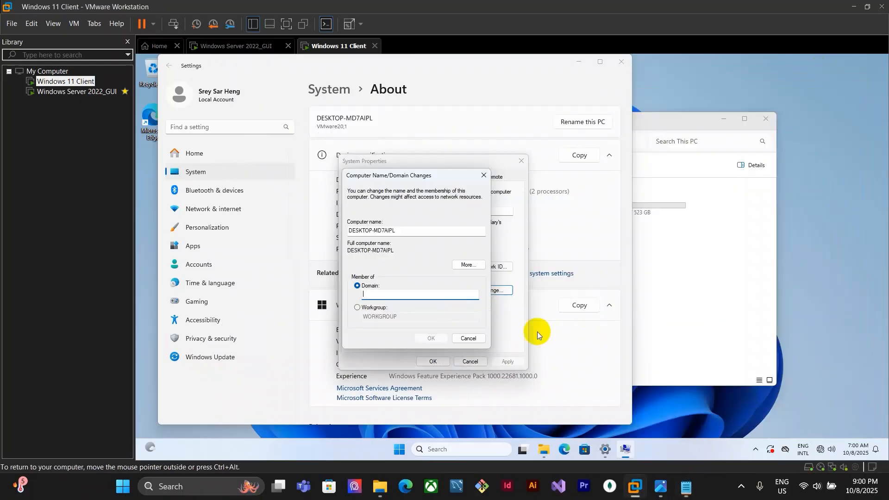
{"action": "left_click", "coordinate": [687, 487]}
{"action": "left_click_drag", "start_coordinate": [394, 128], "coordinate": [314, 129]}
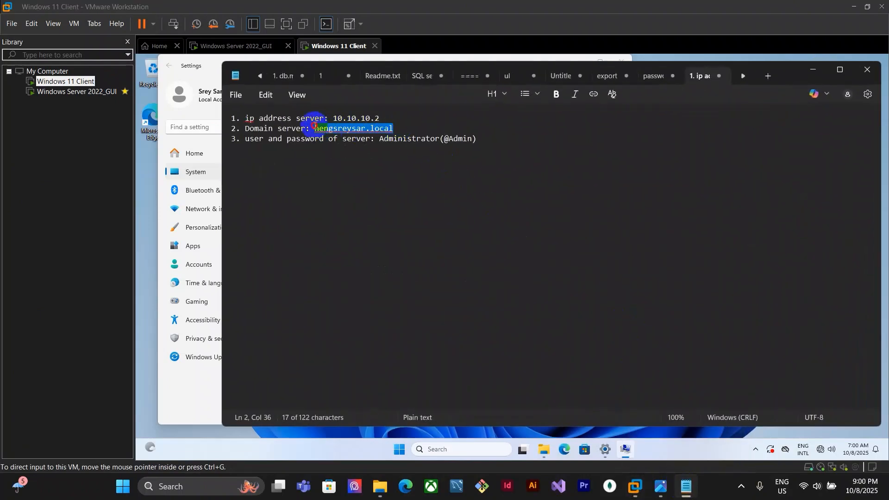
{"action": "key", "text": "ctrl+c"}
{"action": "left_click", "coordinate": [813, 69]}
{"action": "left_click", "coordinate": [397, 293]}
{"action": "key", "text": "ctrl+v"}
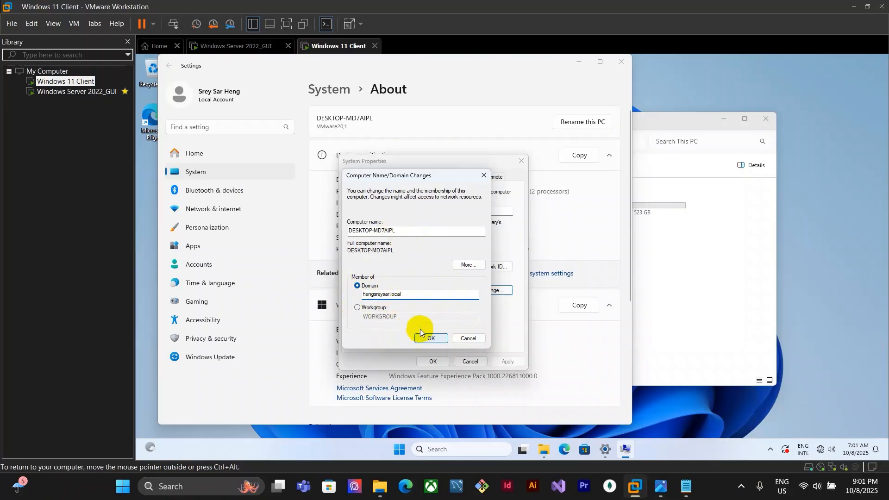
{"action": "left_click", "coordinate": [441, 341]}
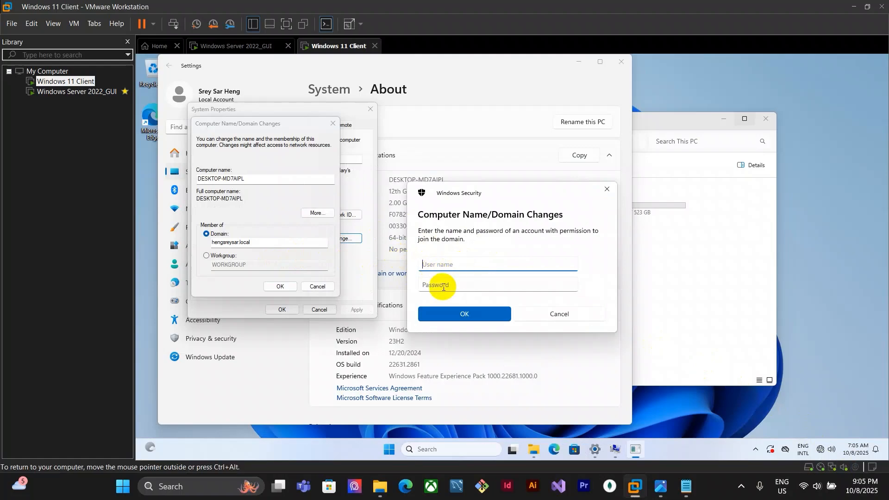
Check the note, then enter Administrator and the account password in the domain join credentials prompt and confirm
{"action": "left_click", "coordinate": [686, 486]}
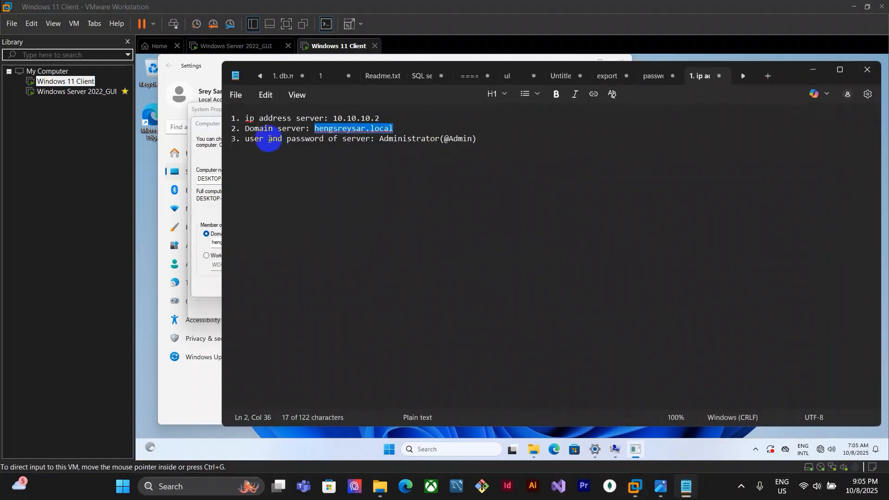
{"action": "left_click", "coordinate": [273, 139]}
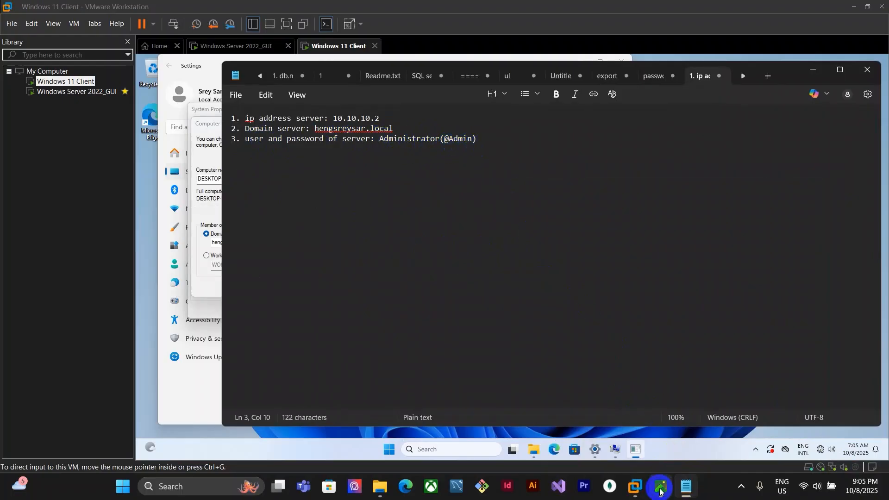
{"action": "mouse_move", "coordinate": [636, 486]}
{"action": "left_click", "coordinate": [751, 420]}
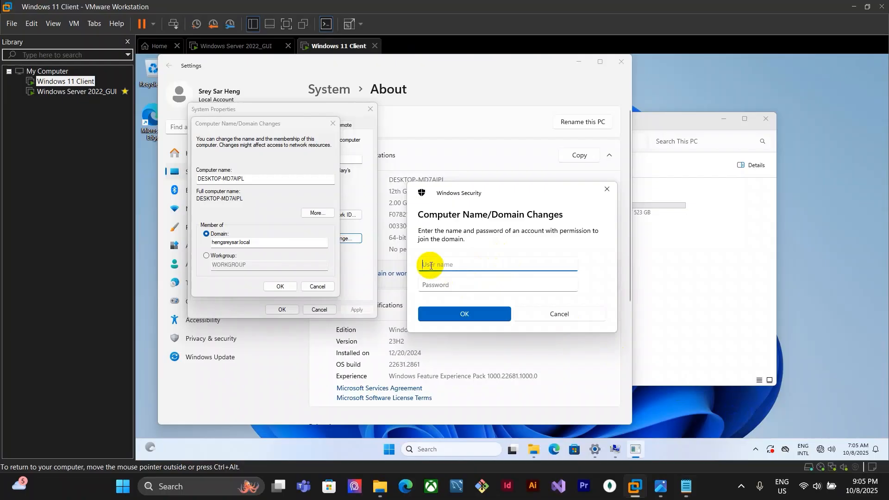
{"action": "type", "text": "Admi"}
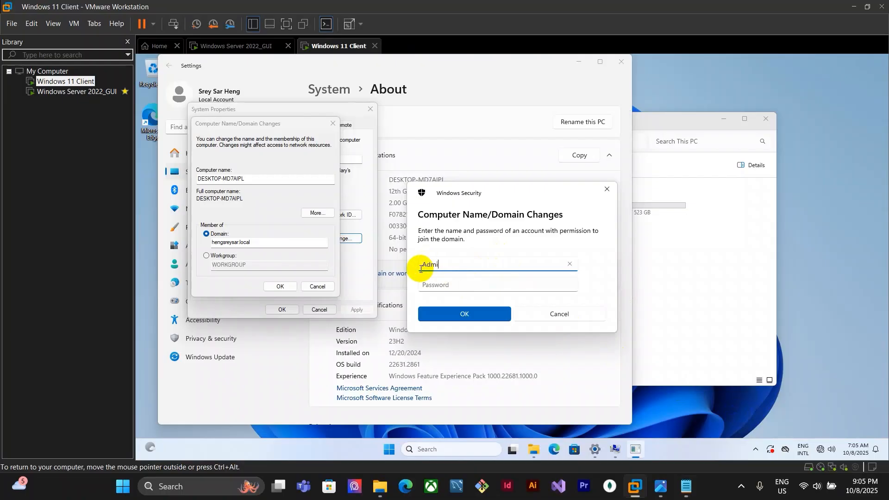
{"action": "type", "text": "nistrator"}
{"action": "left_click", "coordinate": [465, 285]}
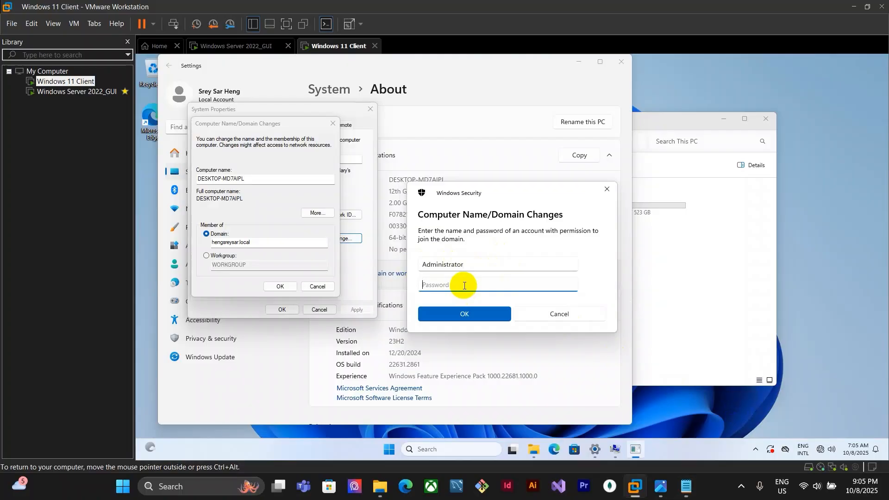
{"action": "left_click", "coordinate": [570, 285]}
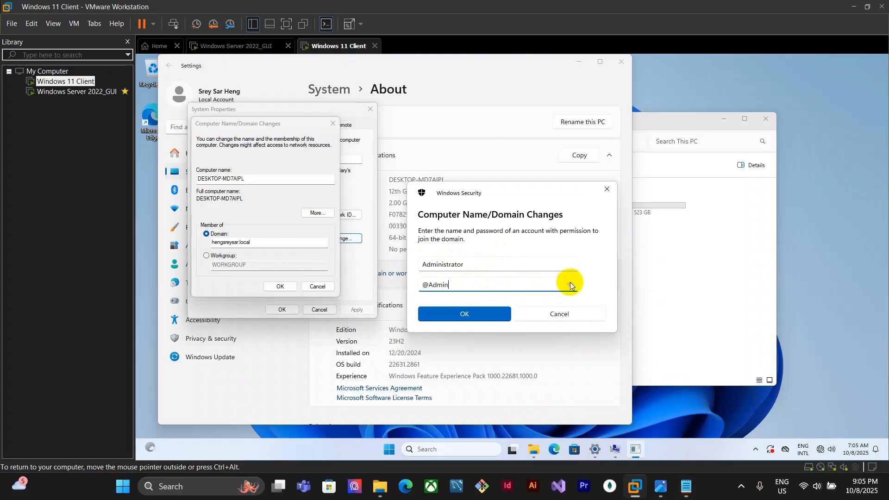
{"action": "left_click", "coordinate": [481, 314]}
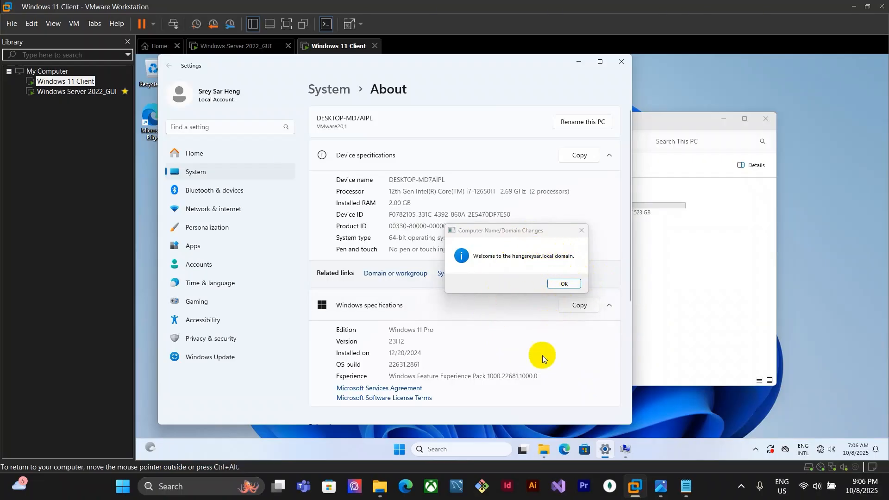
Acknowledge the domain welcome, close System Properties, and restart the client now
{"action": "left_click", "coordinate": [565, 284]}
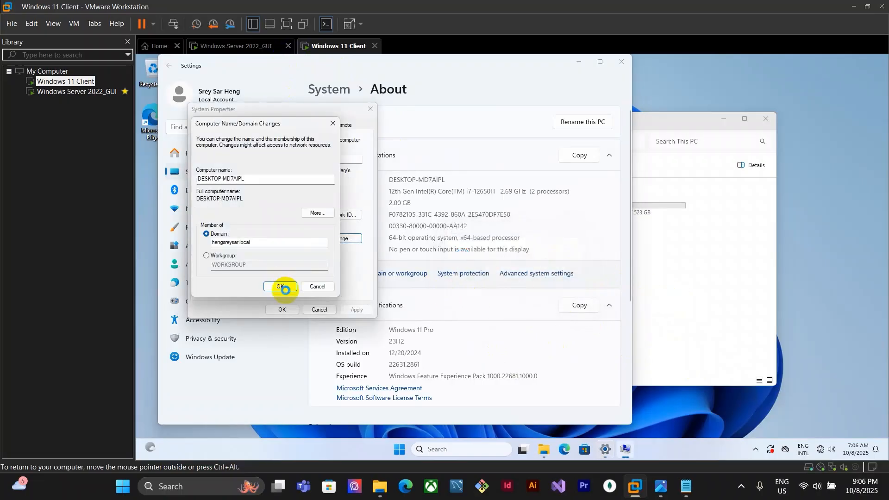
{"action": "left_click", "coordinate": [281, 287]}
{"action": "left_click", "coordinate": [569, 263]}
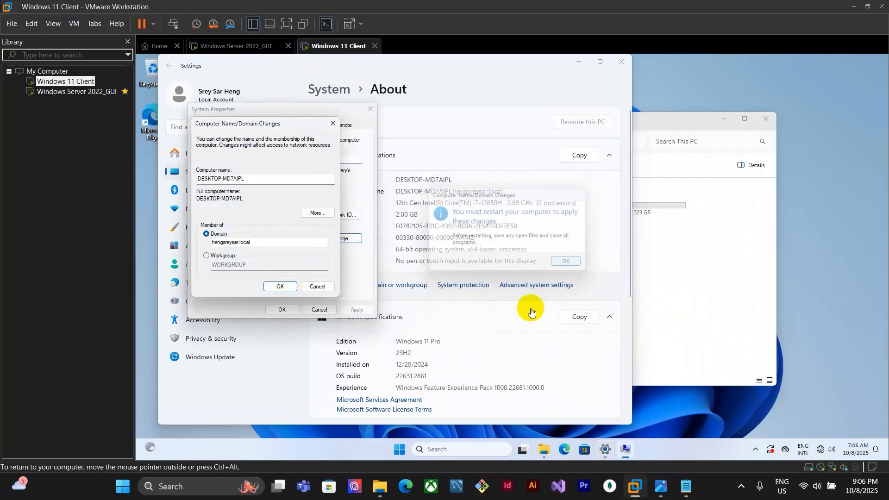
{"action": "left_click", "coordinate": [370, 109]}
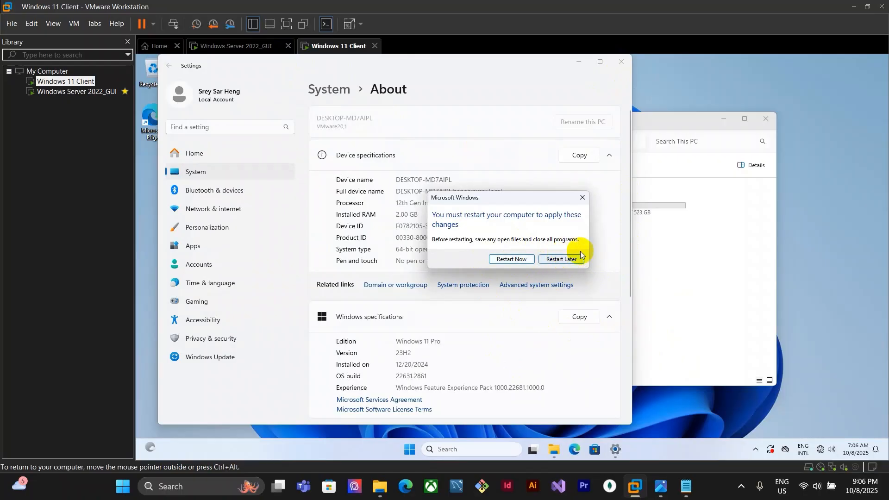
{"action": "left_click", "coordinate": [519, 261]}
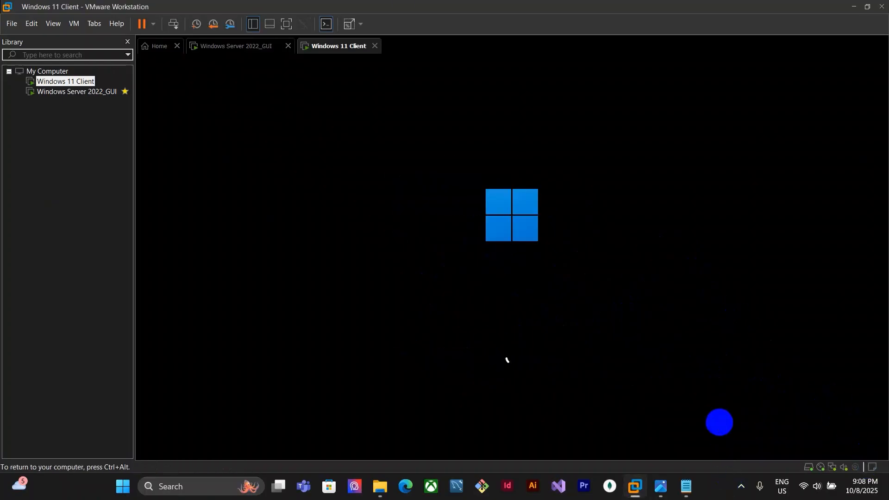
Sign in on the restarted client and open Command Prompt from the taskbar search
{"action": "left_click", "coordinate": [452, 285]}
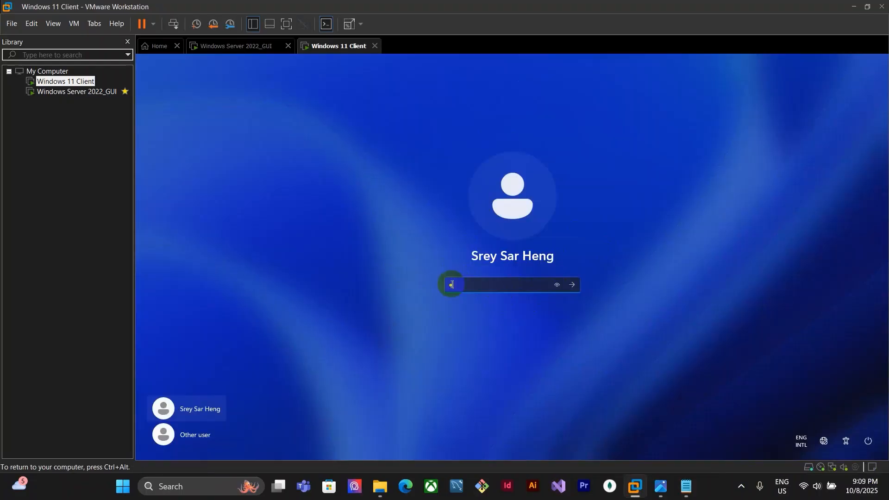
{"action": "key", "text": "Return"}
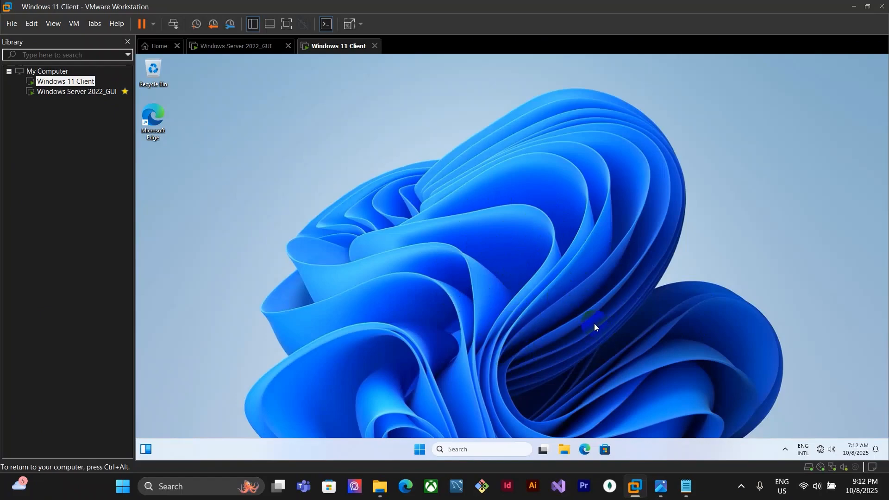
{"action": "left_click", "coordinate": [466, 448]}
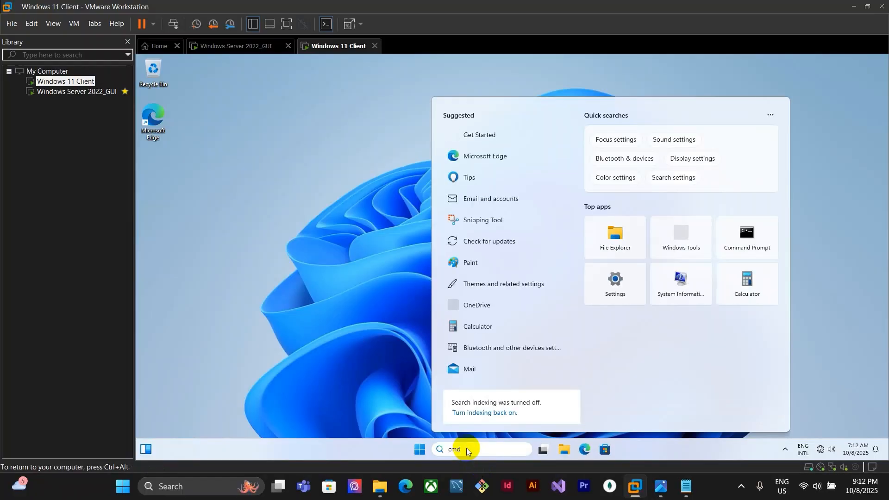
{"action": "key", "text": "Return"}
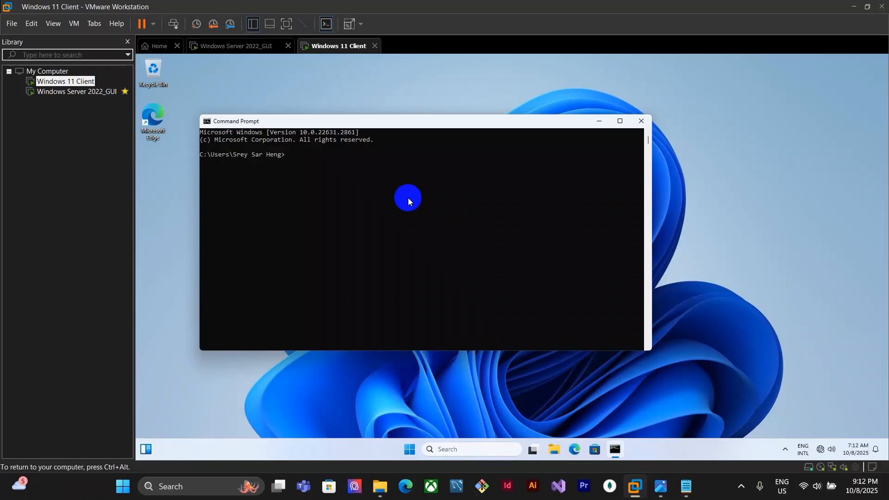
Run ipconfig /all to review the client's domain suffix and DNS server settings
{"action": "type", "text": "ipconfig /all"}
{"action": "key", "text": "Return"}
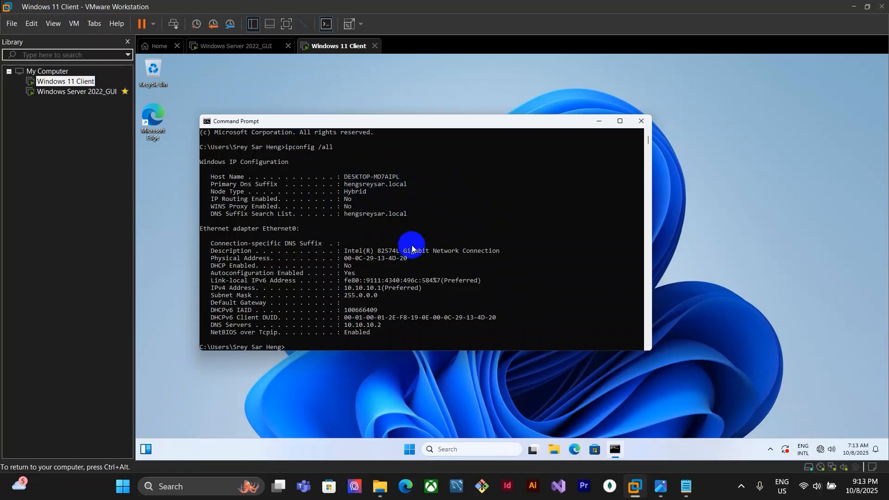
{"action": "left_click_drag", "start_coordinate": [410, 121], "coordinate": [450, 141]}
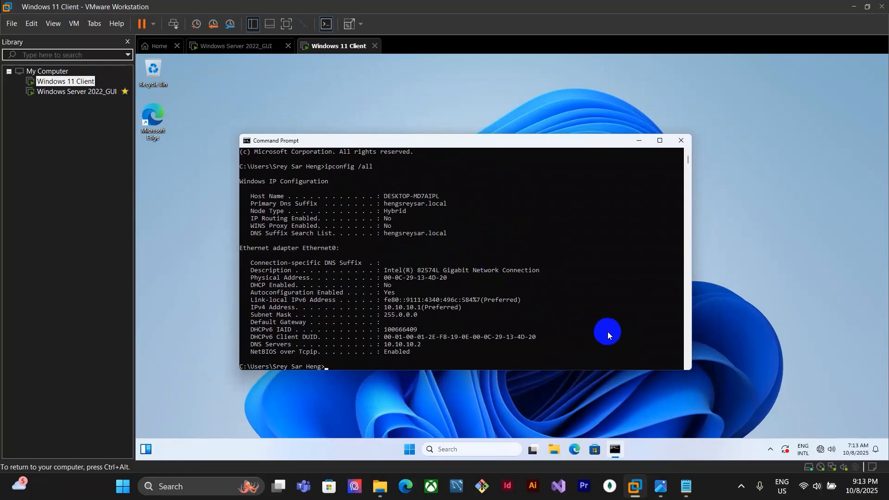
Check the assignment note, then open Active Directory Users and Computers on the server
{"action": "left_click", "coordinate": [661, 486]}
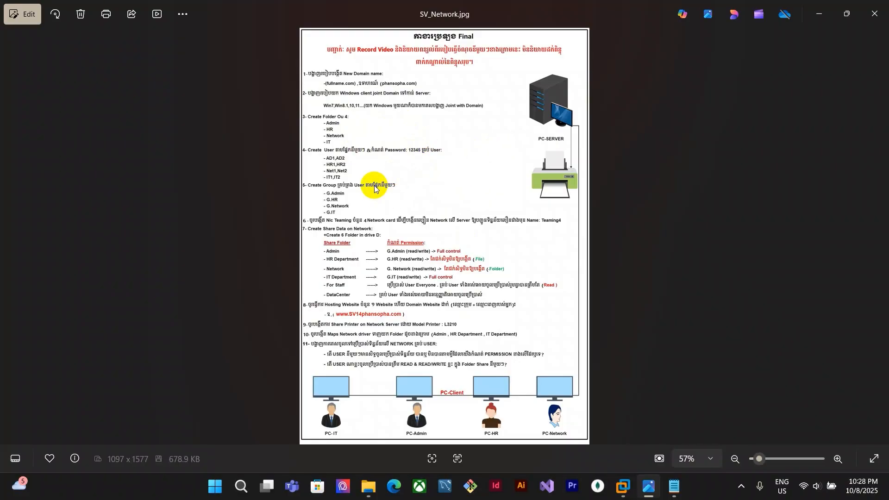
{"action": "left_click", "coordinate": [623, 486]}
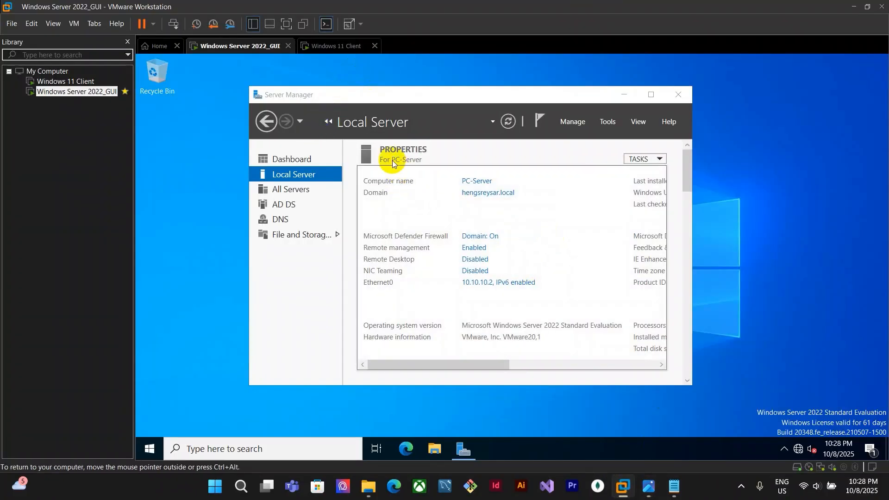
{"action": "left_click", "coordinate": [612, 126]}
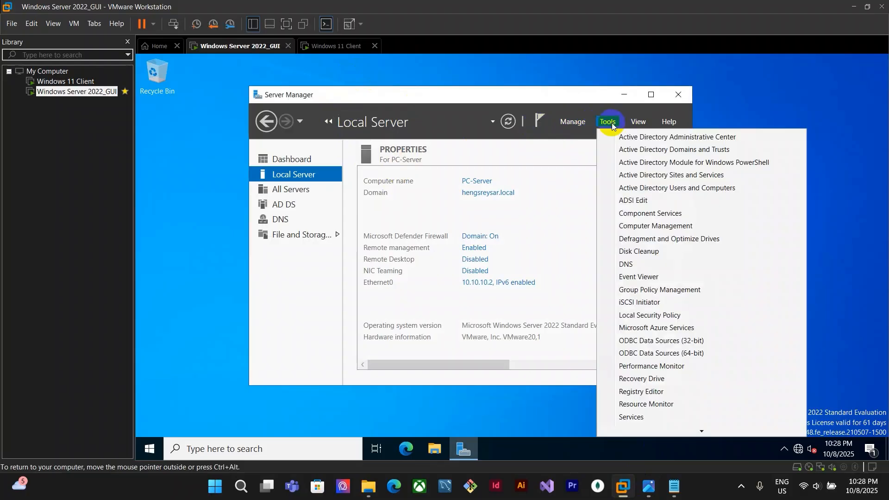
{"action": "left_click", "coordinate": [718, 187]}
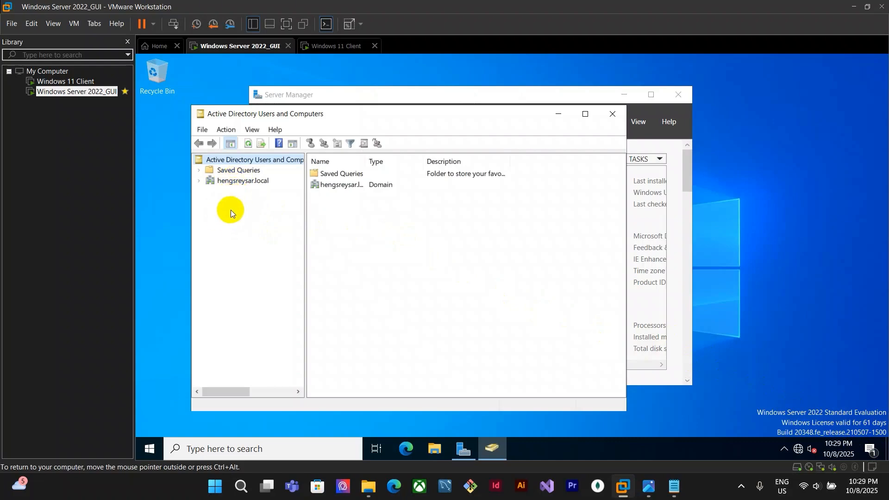
Create an organizational unit named Company SETEC directly under hengsreysar.local
{"action": "left_click", "coordinate": [206, 182]}
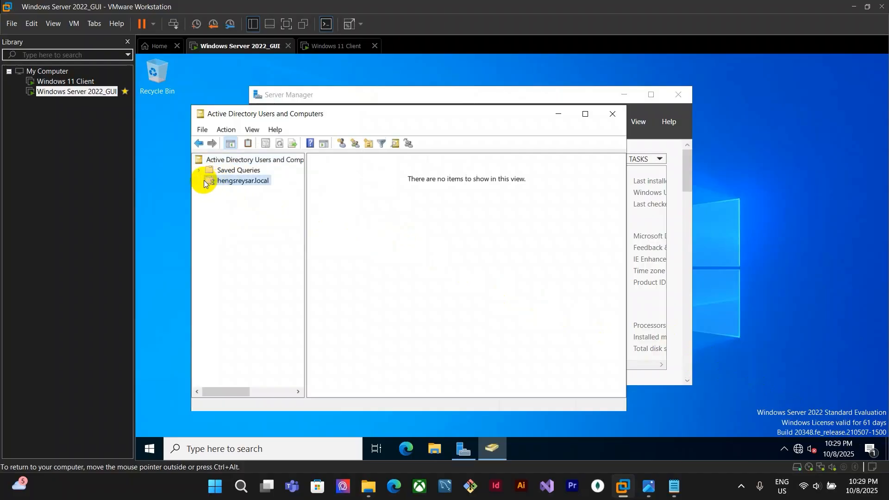
{"action": "left_click", "coordinate": [200, 181]}
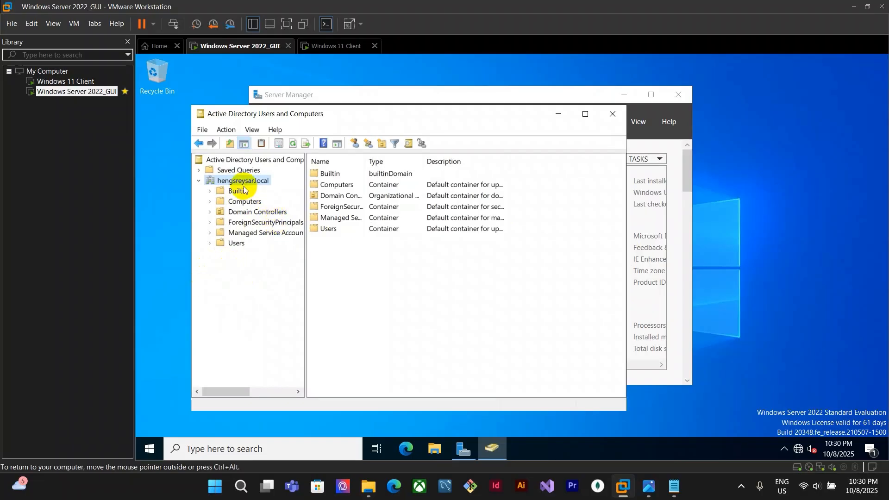
{"action": "left_click", "coordinate": [384, 144]}
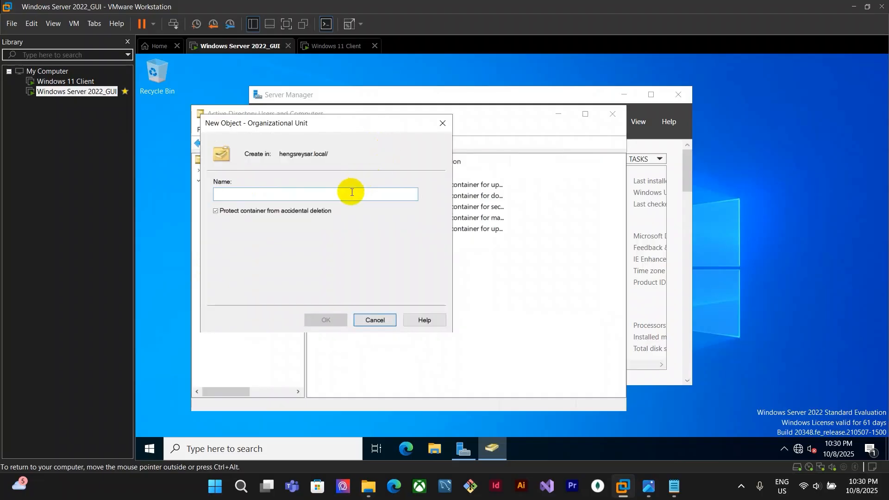
{"action": "type", "text": "Com"}
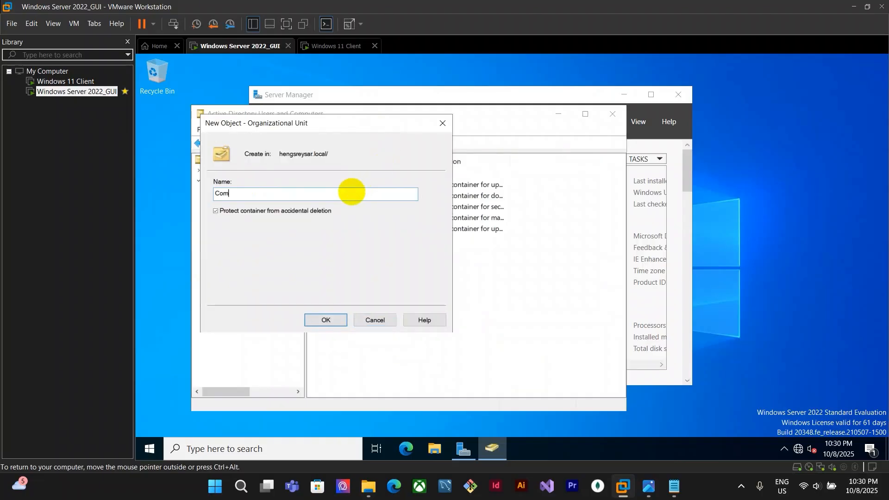
{"action": "type", "text": "pany SETEC"}
{"action": "left_click", "coordinate": [331, 320]}
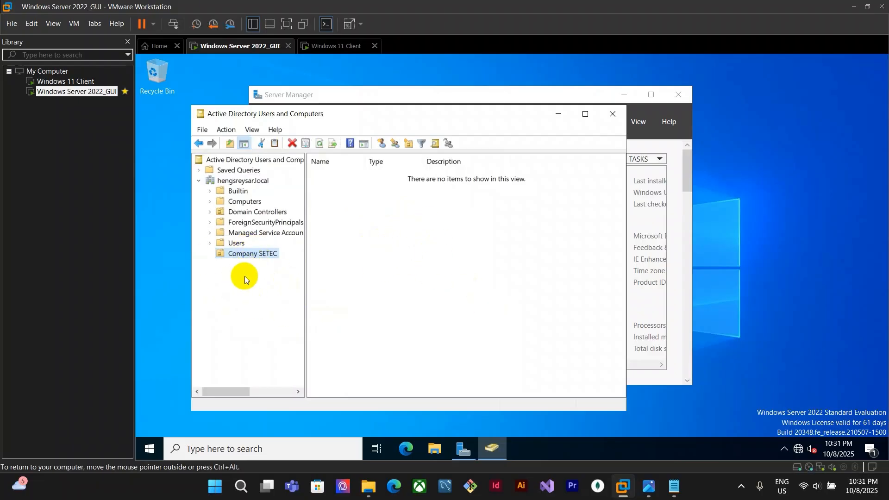
Check the folder list in the assignment note and return to the server
{"action": "left_click", "coordinate": [648, 486]}
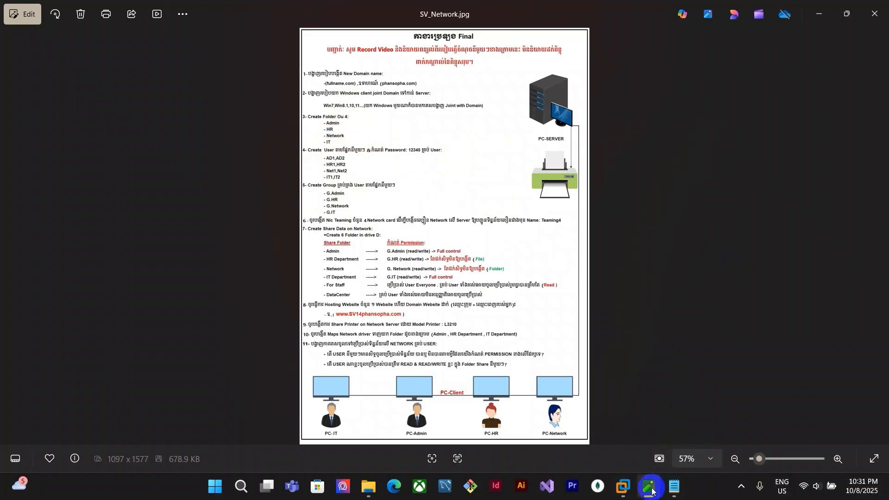
{"action": "left_click", "coordinate": [630, 489]}
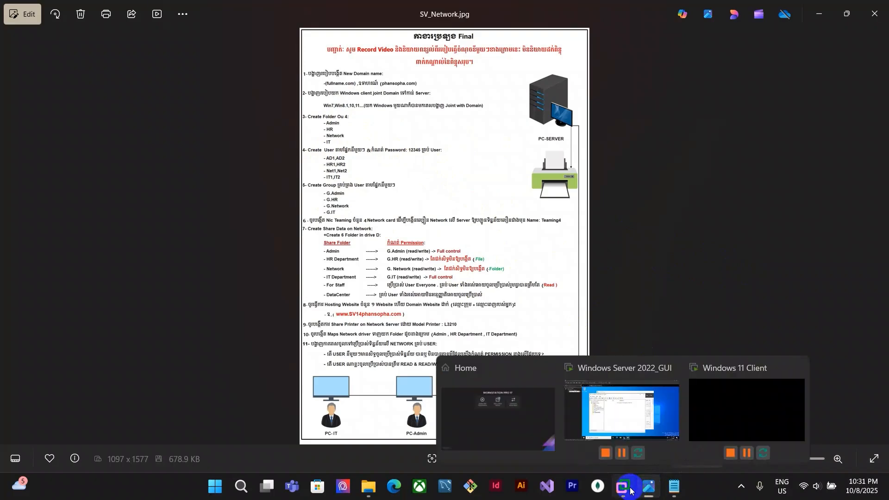
{"action": "left_click", "coordinate": [663, 413]}
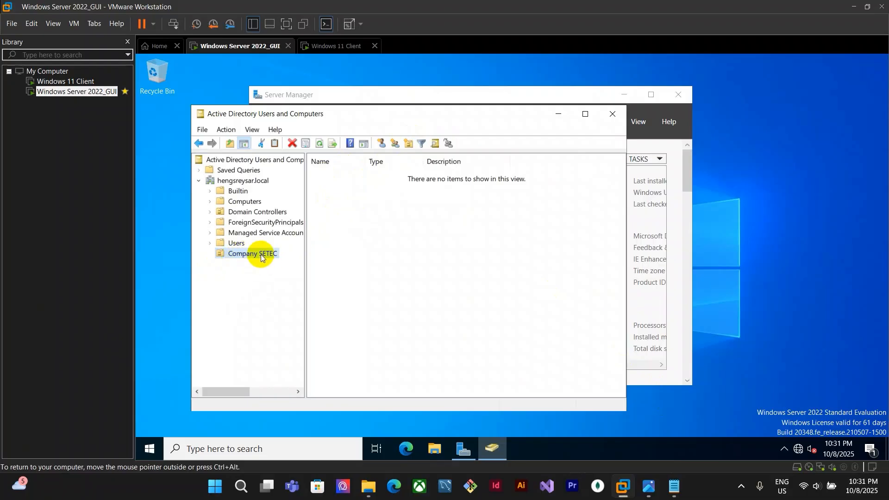
Create an organizational unit named Admin inside Company SETEC
{"action": "left_click", "coordinate": [412, 147]}
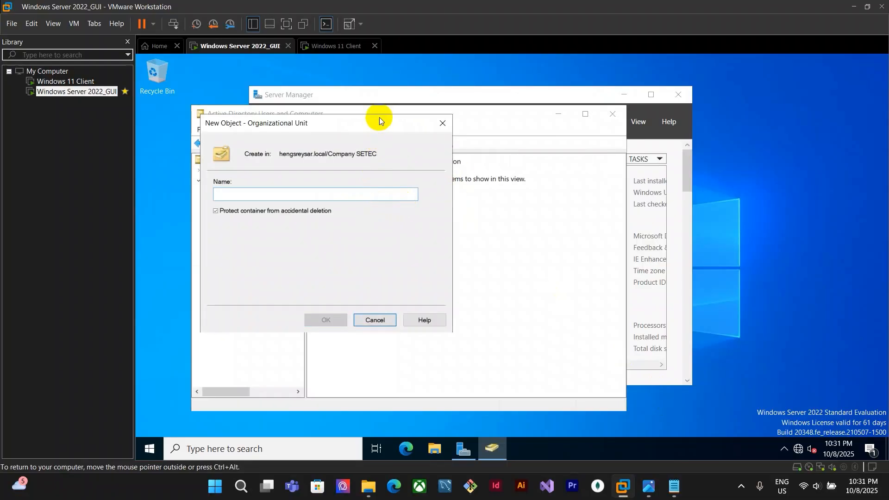
{"action": "left_click_drag", "start_coordinate": [381, 121], "coordinate": [515, 146]}
{"action": "left_click", "coordinate": [651, 485]}
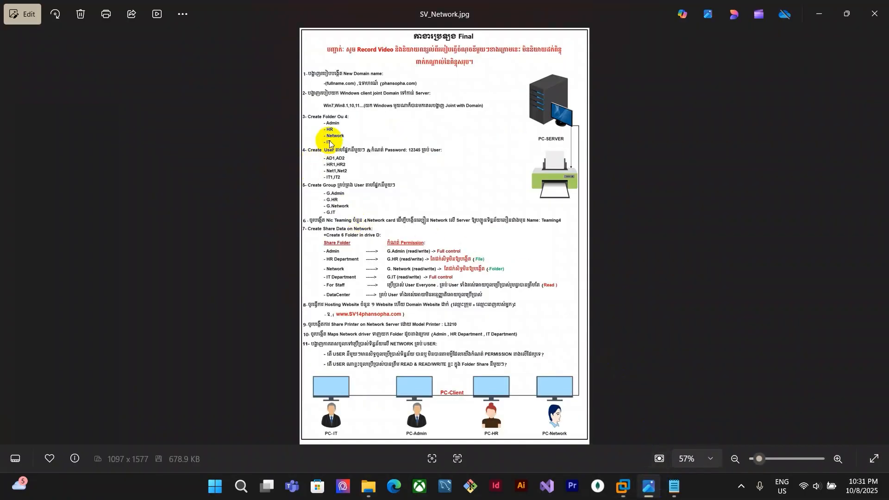
{"action": "left_click", "coordinate": [623, 486]}
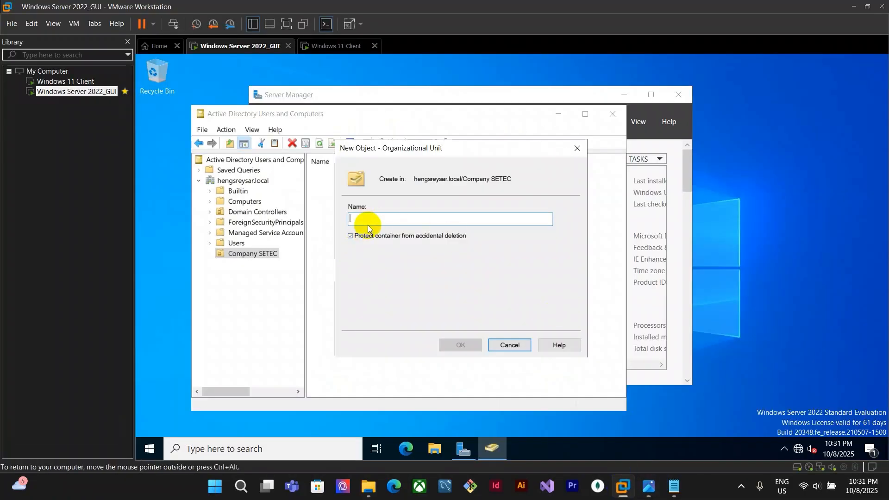
{"action": "type", "text": "admin"}
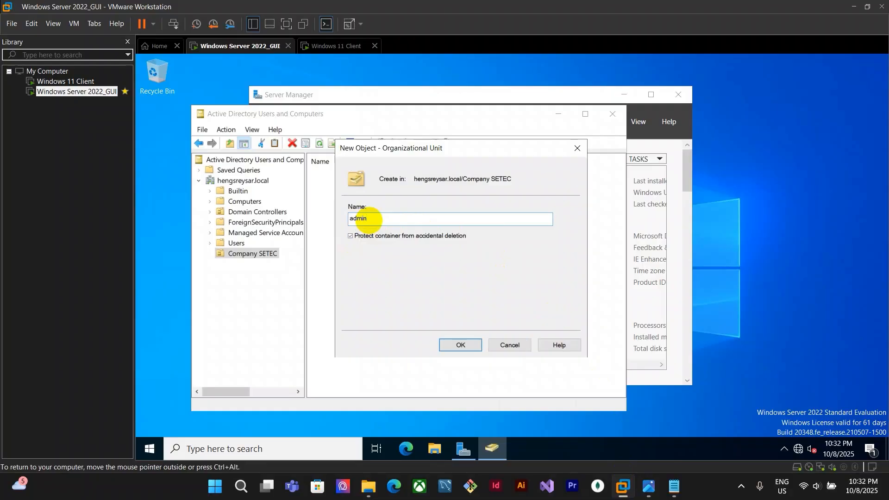
{"action": "left_click", "coordinate": [352, 218]}
{"action": "key", "text": "BackSpace"}
{"action": "type", "text": "A"}
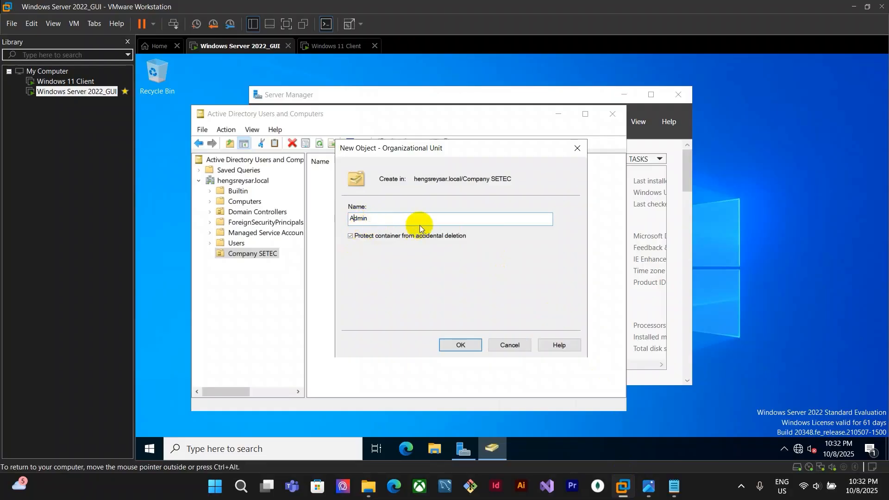
{"action": "left_click", "coordinate": [460, 345]}
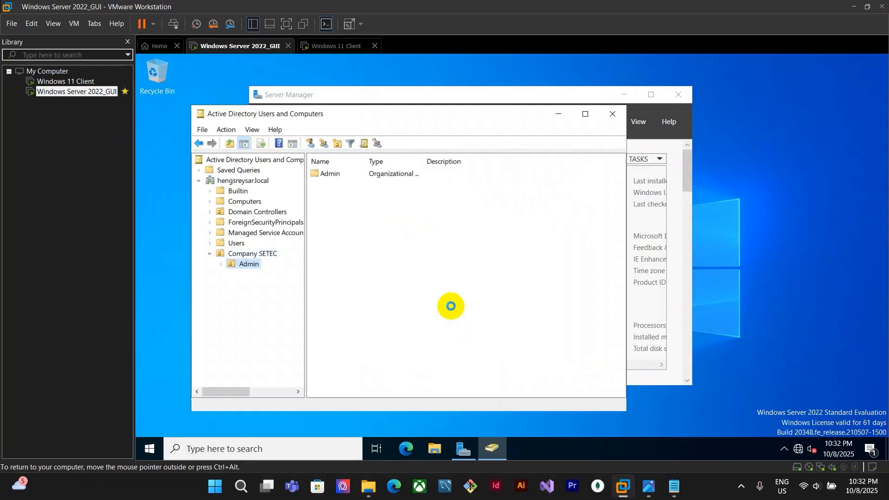
Create an organizational unit named HR inside Company SETEC, checking the note for the name
{"action": "left_click", "coordinate": [263, 254]}
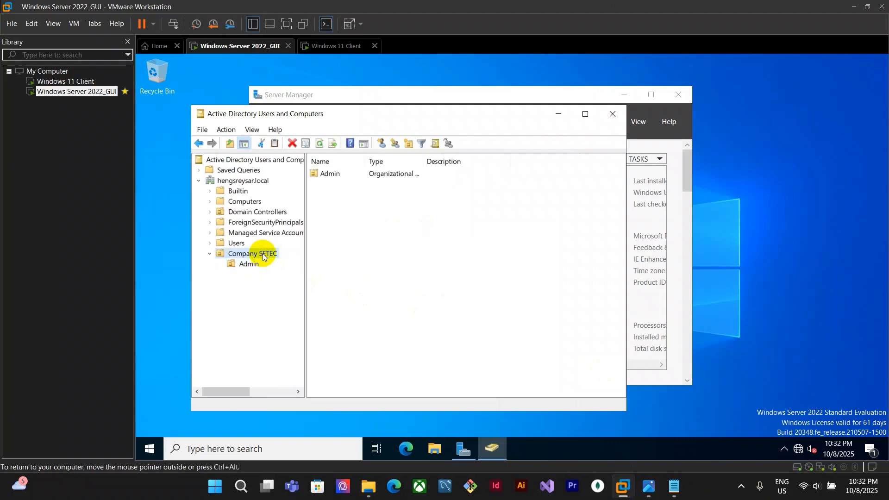
{"action": "left_click", "coordinate": [410, 144]}
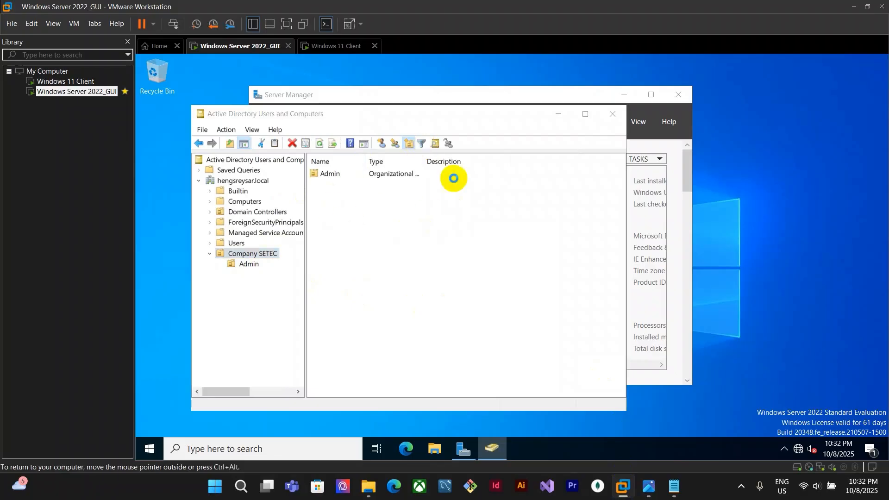
{"action": "left_click", "coordinate": [648, 486]}
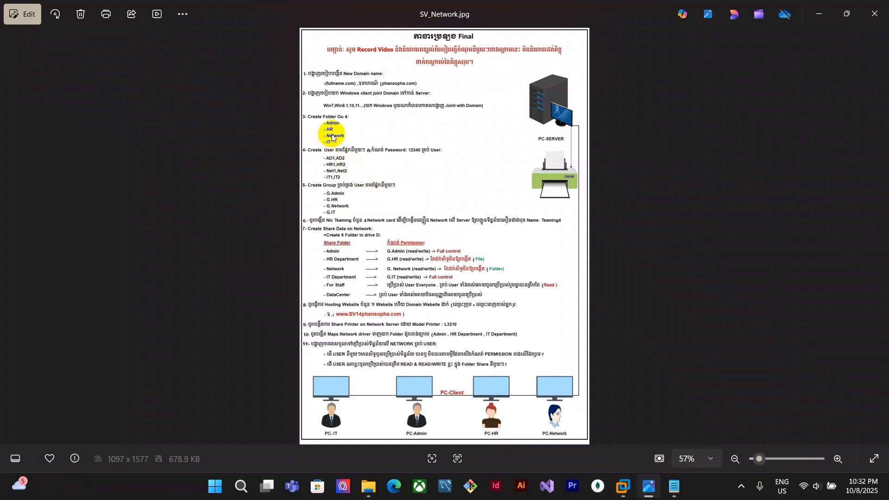
{"action": "key", "text": "super+Tab"}
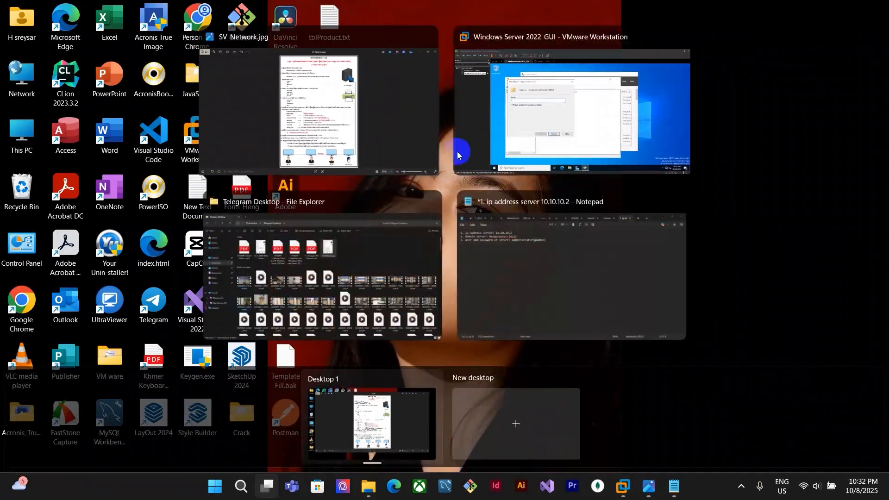
{"action": "left_click", "coordinate": [510, 125]}
{"action": "type", "text": "HR"}
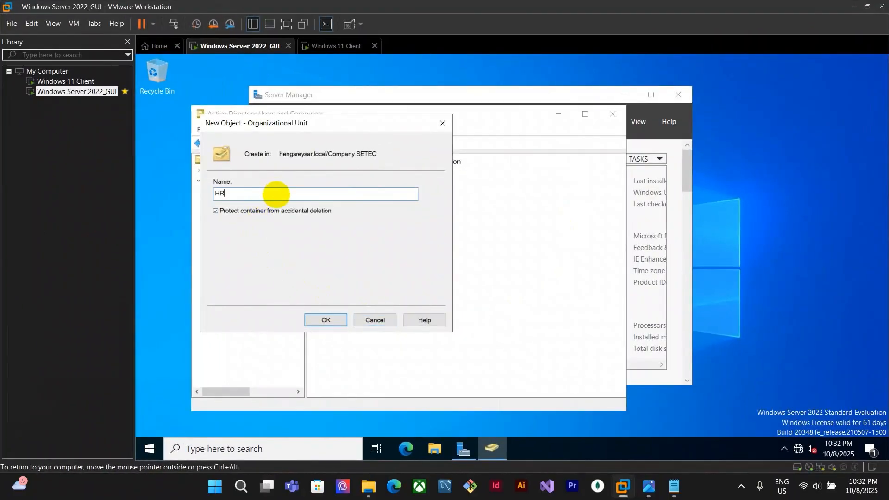
{"action": "left_click", "coordinate": [335, 319]}
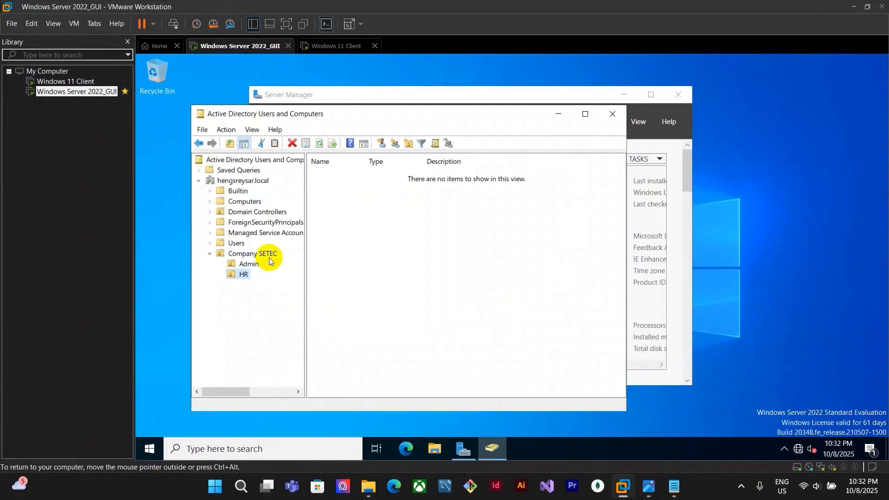
Create an organizational unit named Network inside Company SETEC, checking the assignment note for the name
{"action": "left_click", "coordinate": [266, 255]}
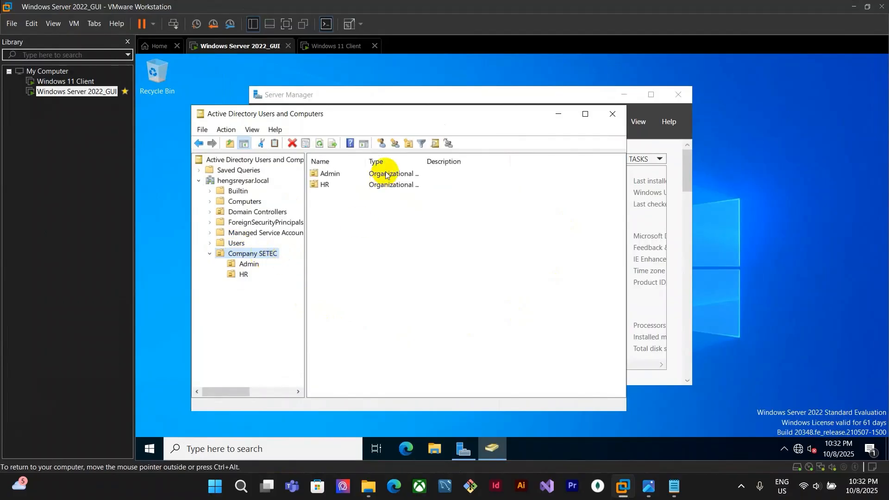
{"action": "left_click", "coordinate": [407, 143]}
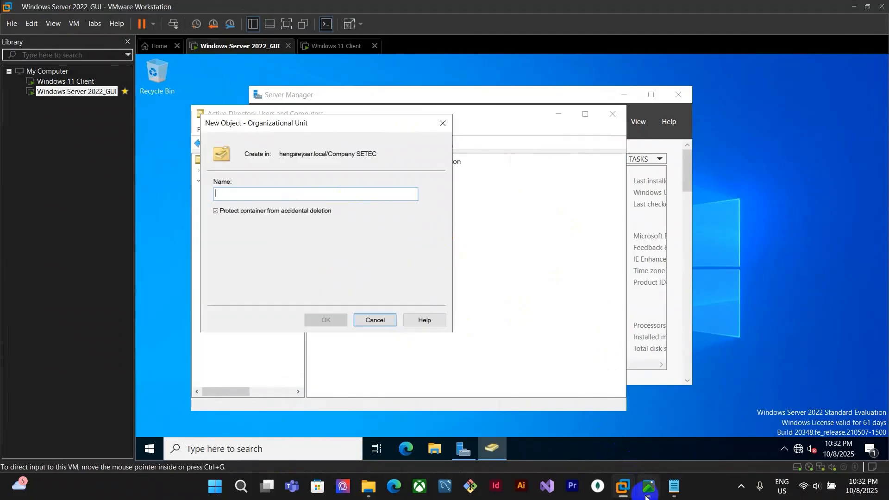
{"action": "mouse_move", "coordinate": [648, 486]}
{"action": "left_click", "coordinate": [662, 424]}
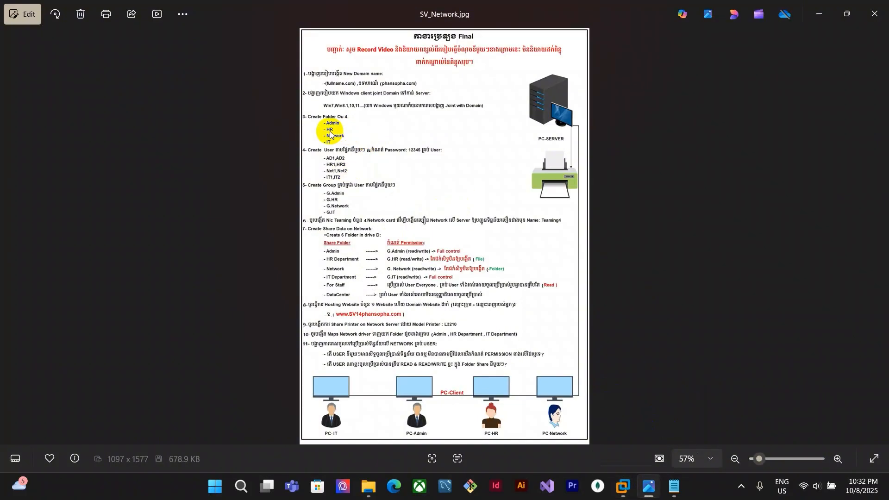
{"action": "mouse_move", "coordinate": [625, 487]}
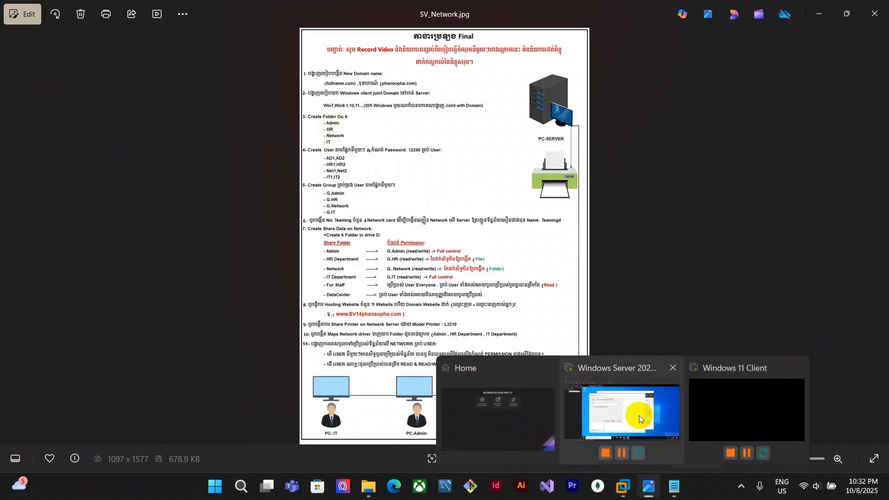
{"action": "left_click", "coordinate": [638, 416]}
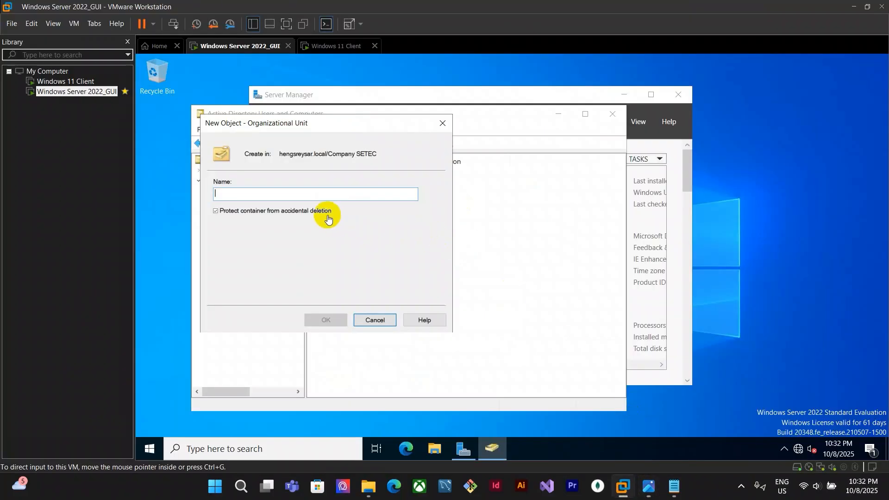
{"action": "left_click", "coordinate": [327, 194]}
{"action": "type", "text": "Network"}
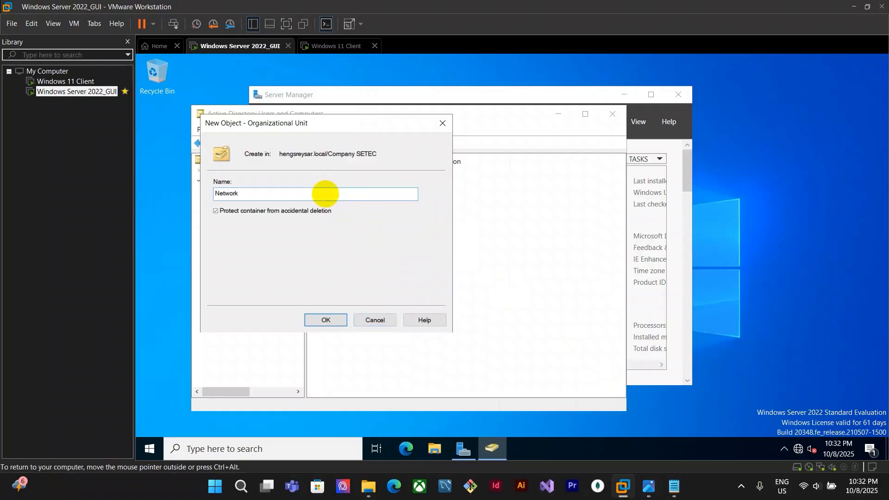
{"action": "left_click", "coordinate": [328, 321]}
Create an organizational unit named IT inside Company SETEC and open it
{"action": "left_click", "coordinate": [648, 486]}
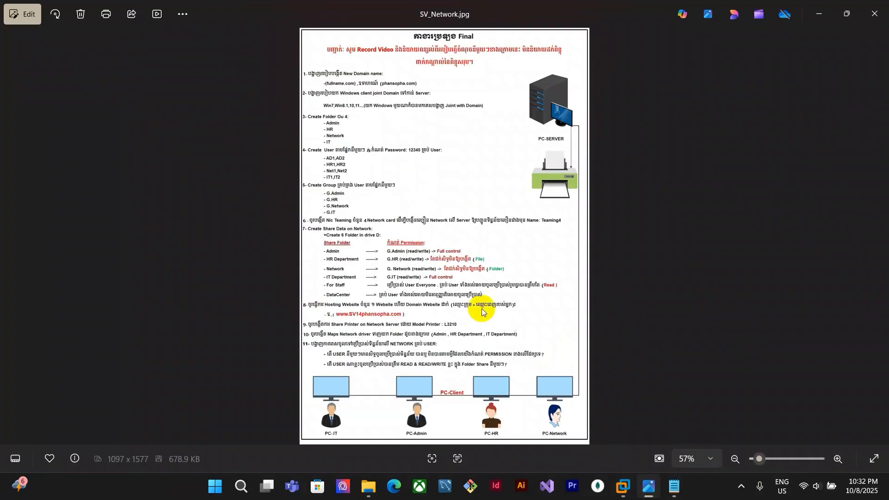
{"action": "mouse_move", "coordinate": [626, 493]}
{"action": "left_click", "coordinate": [618, 446]}
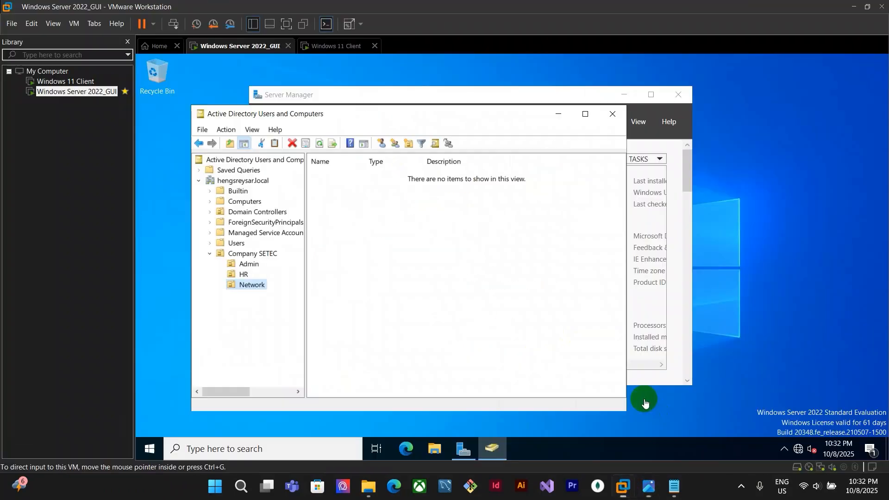
{"action": "left_click", "coordinate": [259, 254]}
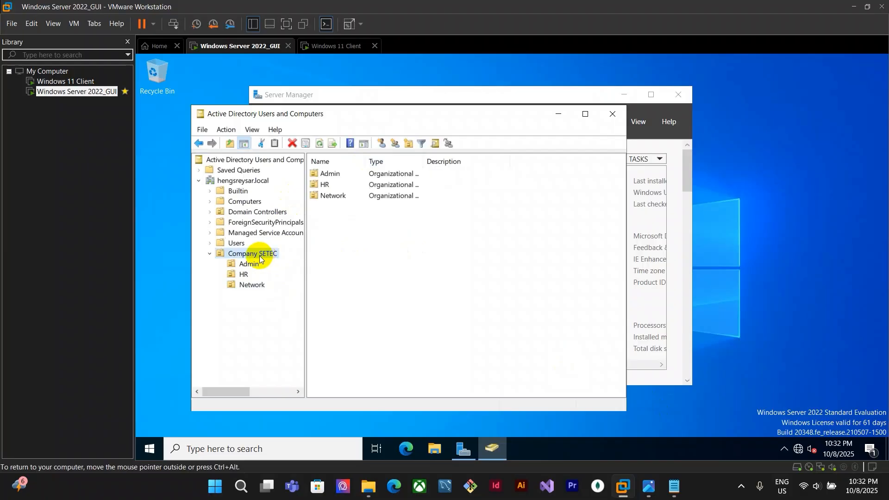
{"action": "left_click", "coordinate": [409, 143]}
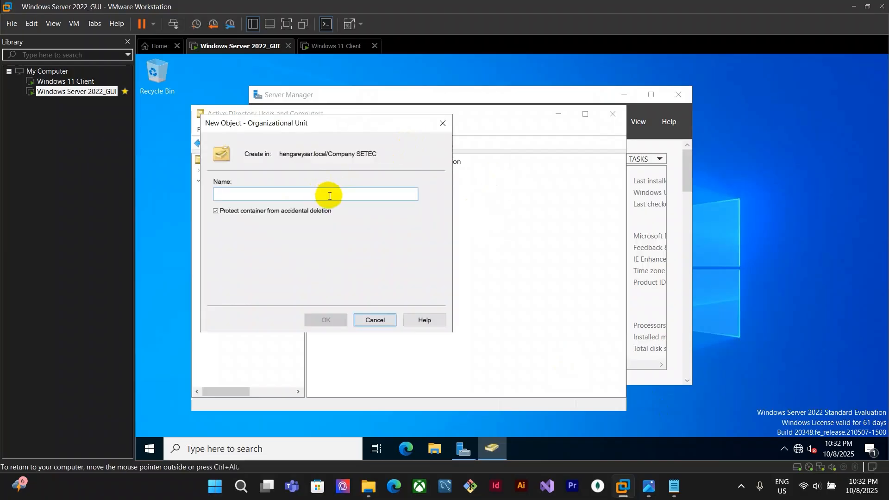
{"action": "type", "text": "IT"}
{"action": "left_click", "coordinate": [344, 319]}
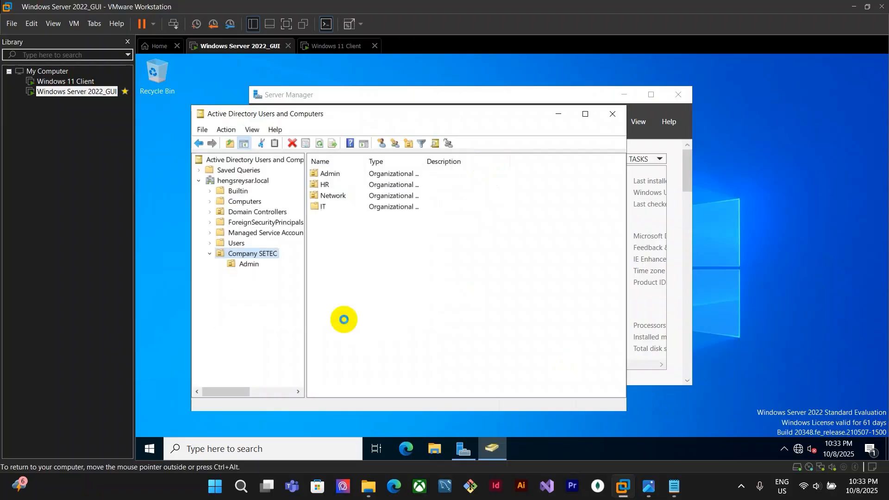
{"action": "left_click", "coordinate": [242, 296]}
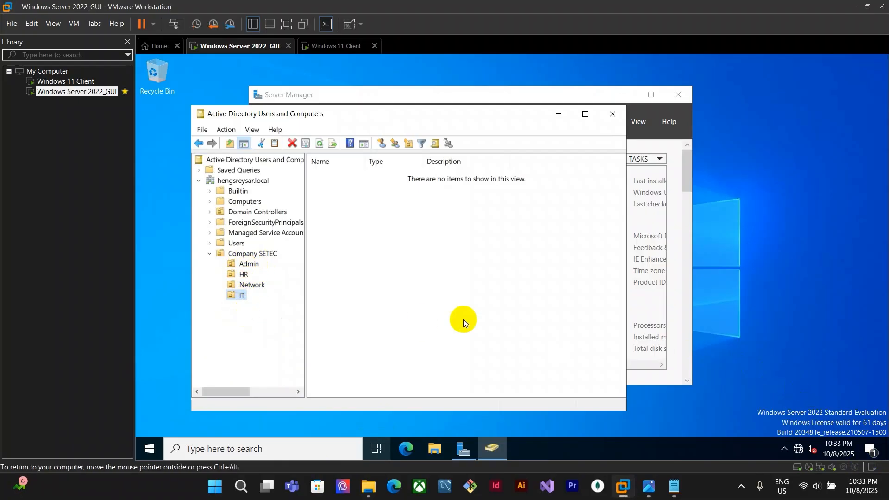
Start a new user in the Admin unit with first name AD1 and logon name AD1, checking the note
{"action": "key", "text": "alt+Tab"}
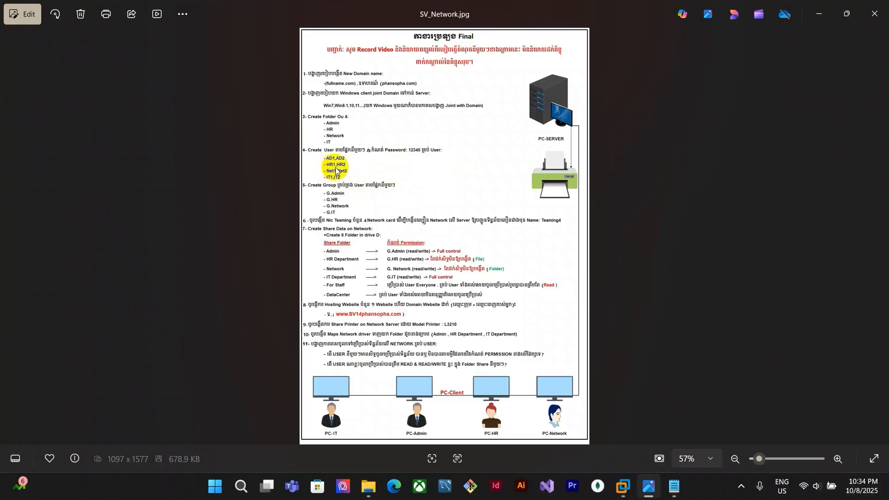
{"action": "left_click", "coordinate": [621, 495]}
{"action": "left_click", "coordinate": [626, 411]}
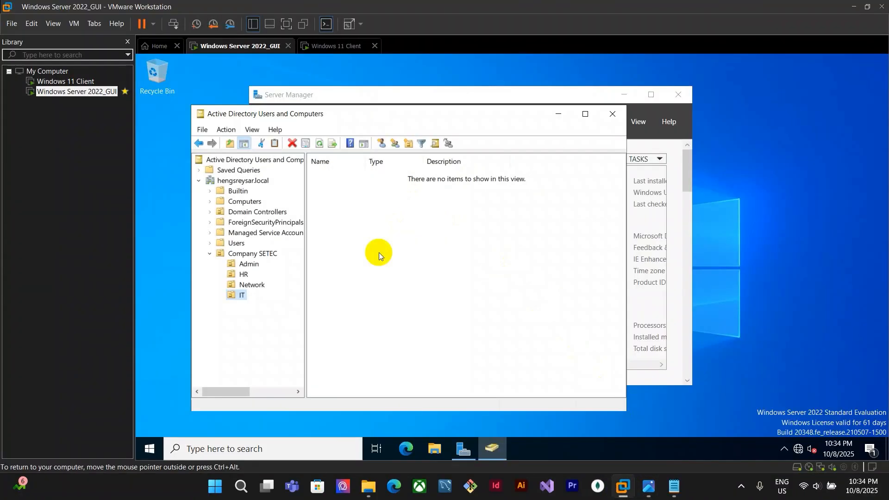
{"action": "left_click", "coordinate": [250, 264]}
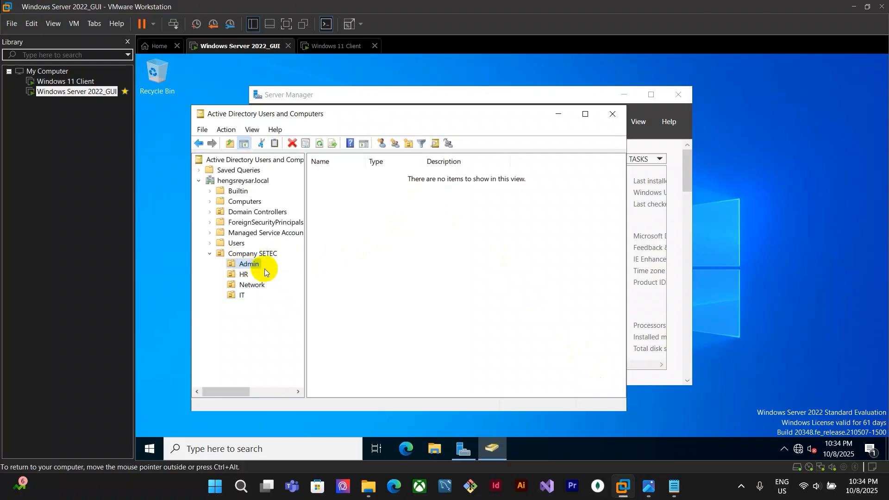
{"action": "left_click", "coordinate": [381, 146]}
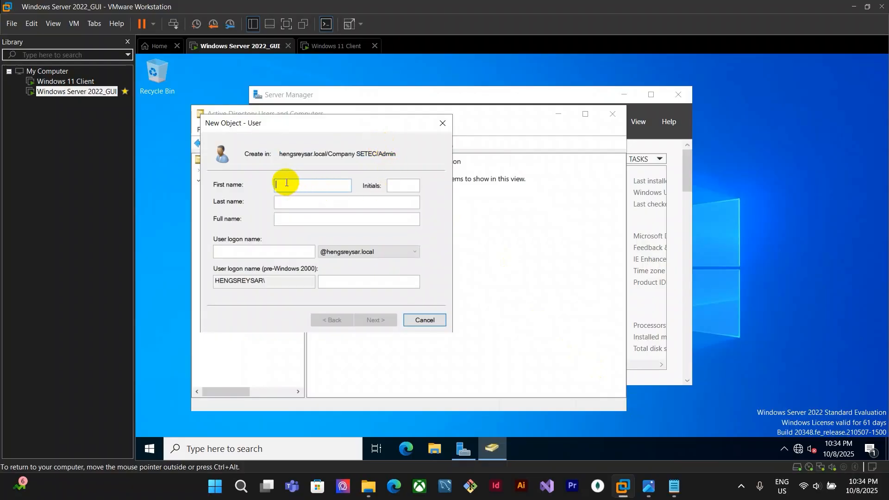
{"action": "left_click", "coordinate": [649, 486]}
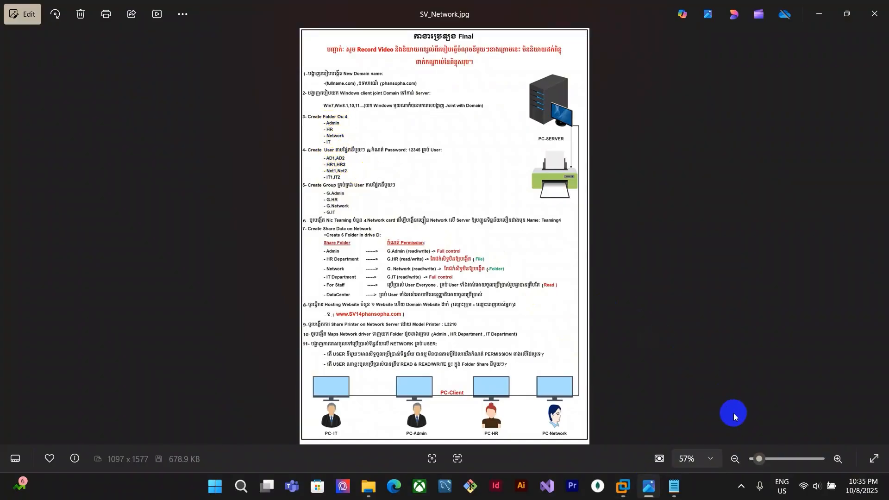
{"action": "mouse_move", "coordinate": [622, 487]}
{"action": "left_click", "coordinate": [628, 425]}
{"action": "type", "text": "AD1"}
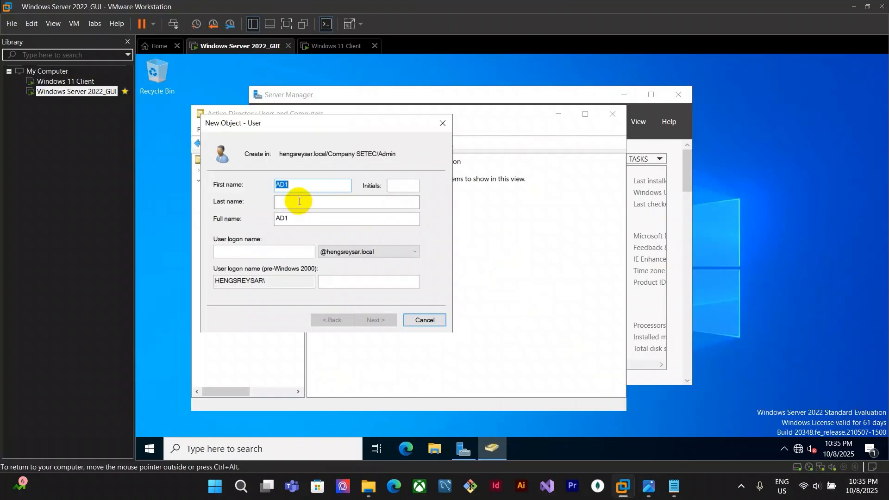
{"action": "left_click", "coordinate": [299, 202]}
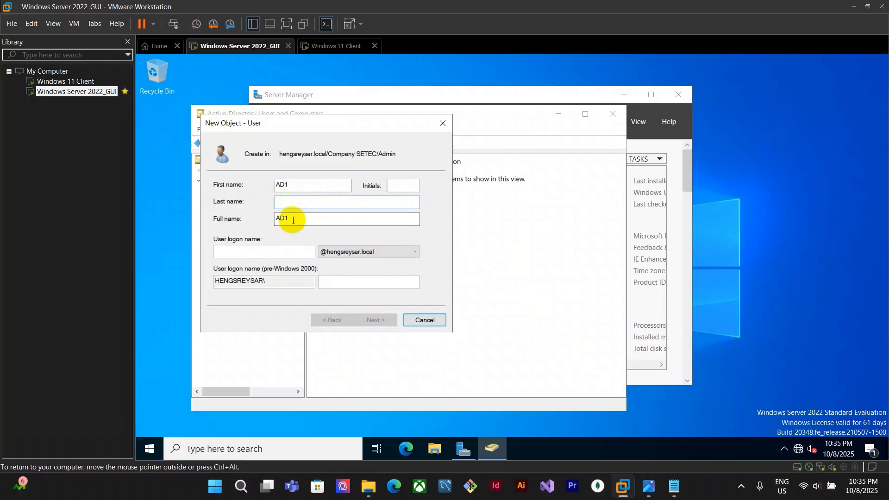
{"action": "left_click", "coordinate": [259, 252]}
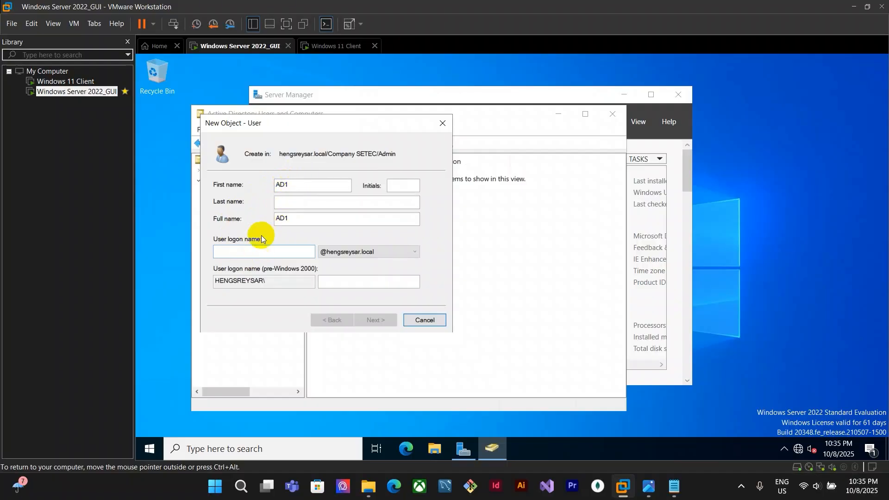
{"action": "type", "text": "AD1"}
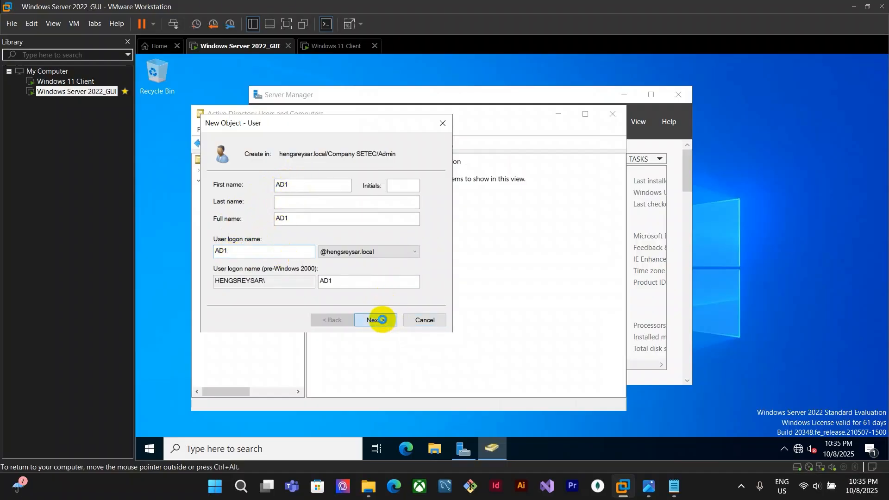
{"action": "left_click", "coordinate": [375, 320]}
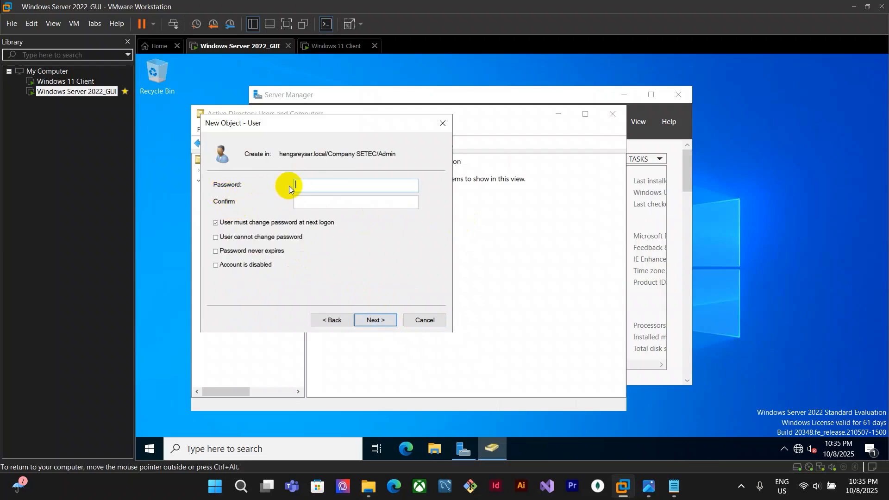
Enter and confirm the new user's account password
{"action": "left_click", "coordinate": [649, 486]}
{"action": "left_click", "coordinate": [624, 486]}
{"action": "type", "text": "•••••"}
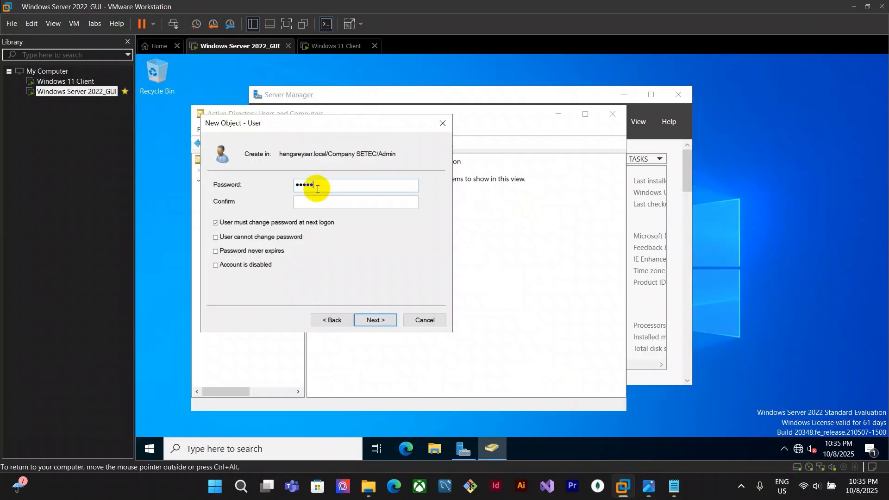
{"action": "left_click", "coordinate": [313, 204]}
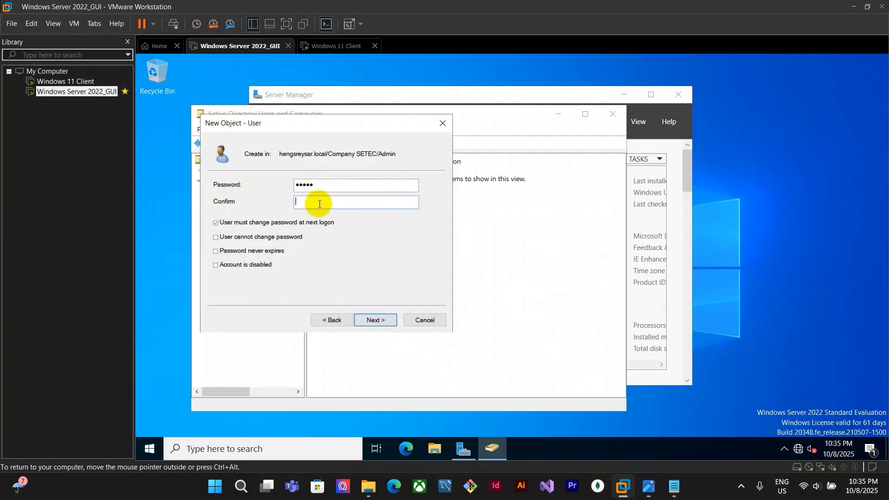
{"action": "type", "text": "•••••"}
Clear must-change-password, enable cannot-change-password and password-never-expires, then try to finish creating user AD1
{"action": "left_click", "coordinate": [275, 222]}
{"action": "left_click", "coordinate": [216, 238]}
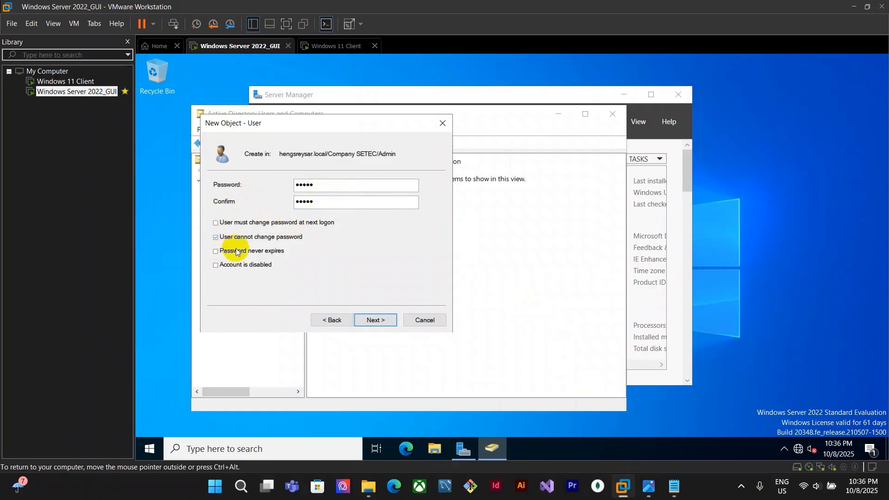
{"action": "left_click", "coordinate": [230, 255]}
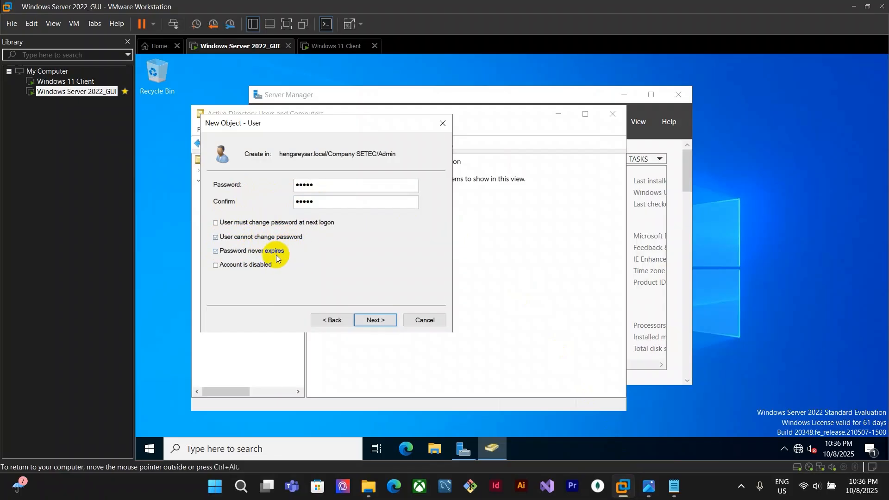
{"action": "left_click", "coordinate": [379, 322]}
{"action": "left_click", "coordinate": [379, 321]}
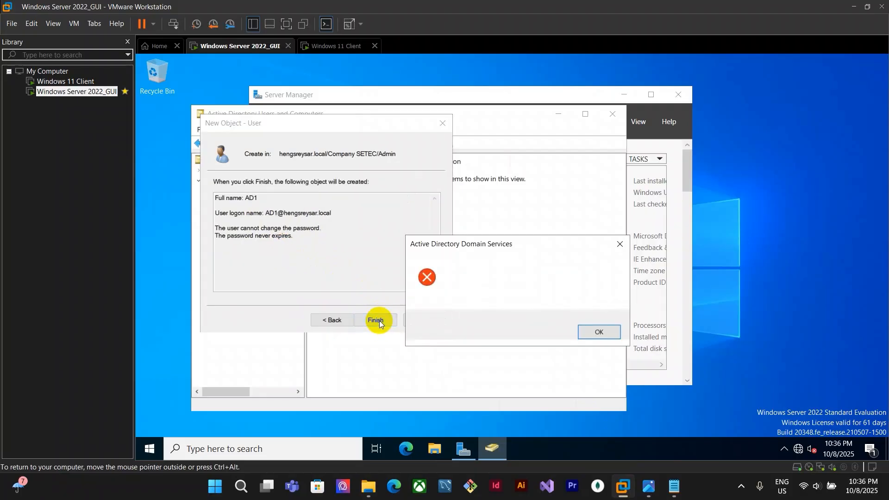
{"action": "left_click_drag", "start_coordinate": [580, 248], "coordinate": [608, 180]}
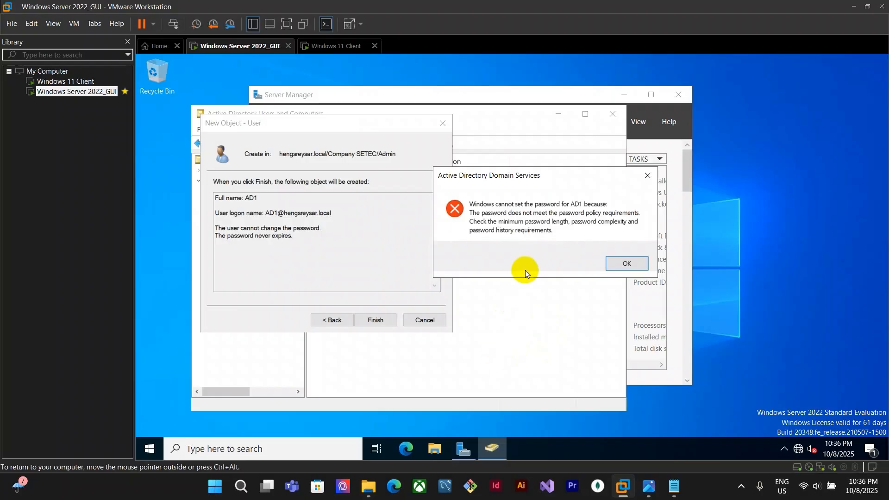
{"action": "left_click", "coordinate": [637, 265]}
Launch mmc from Run and open the Add or Remove Snap-ins dialog
{"action": "left_click", "coordinate": [534, 429]}
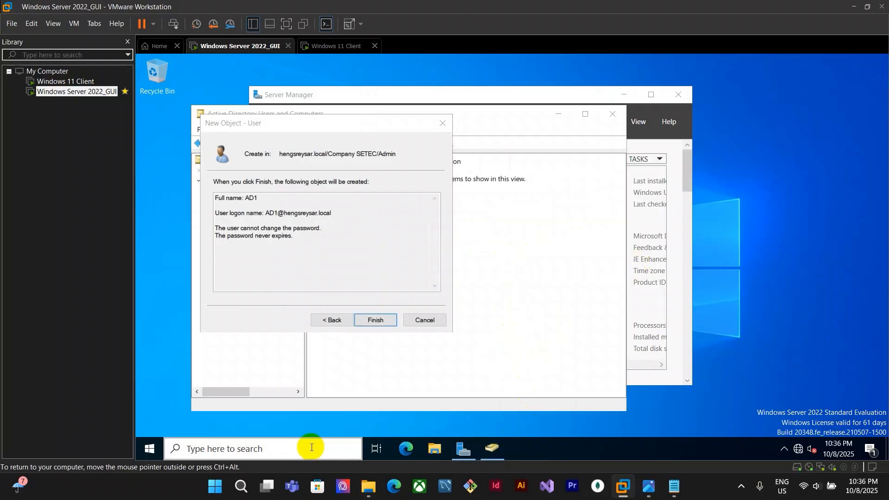
{"action": "key", "text": "super+r"}
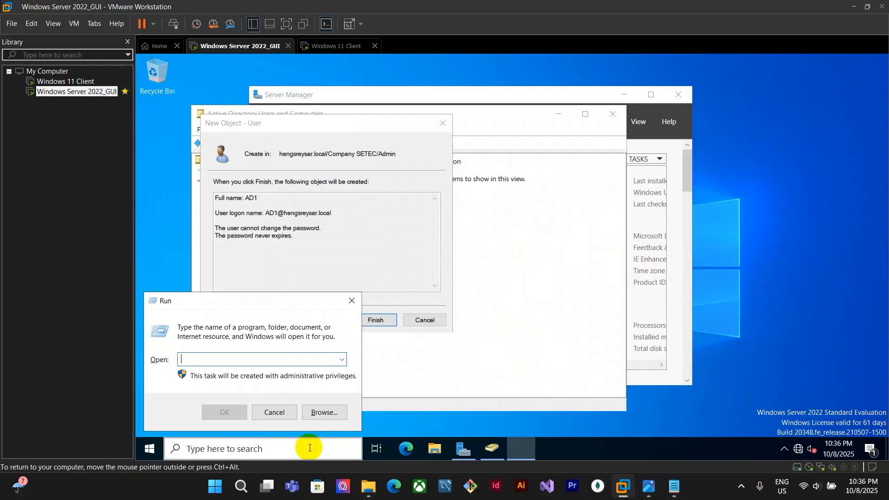
{"action": "type", "text": "mmc"}
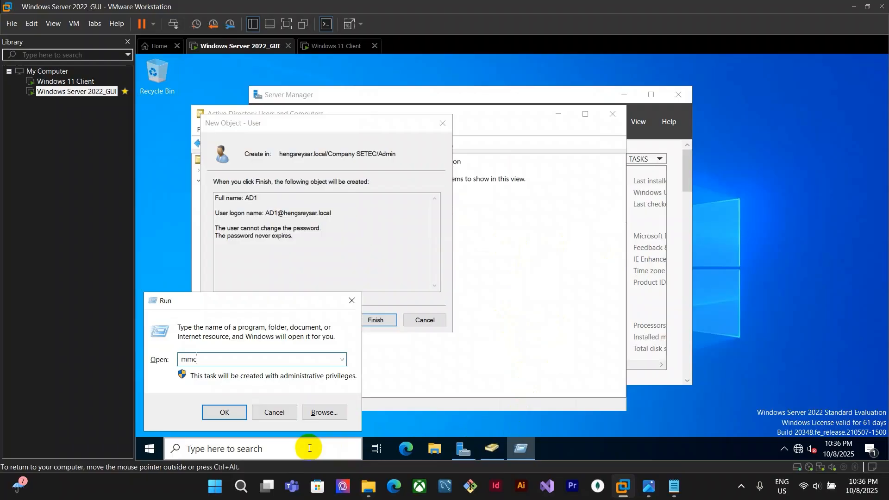
{"action": "key", "text": "Return"}
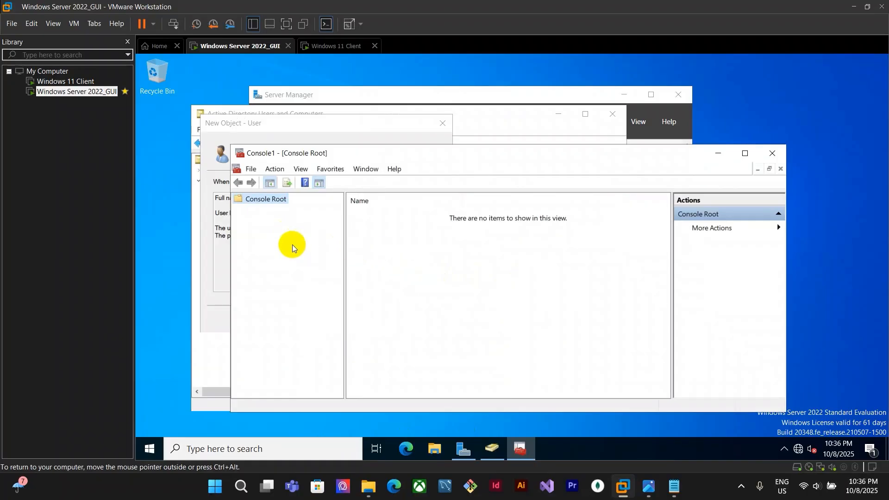
{"action": "left_click", "coordinate": [250, 169]}
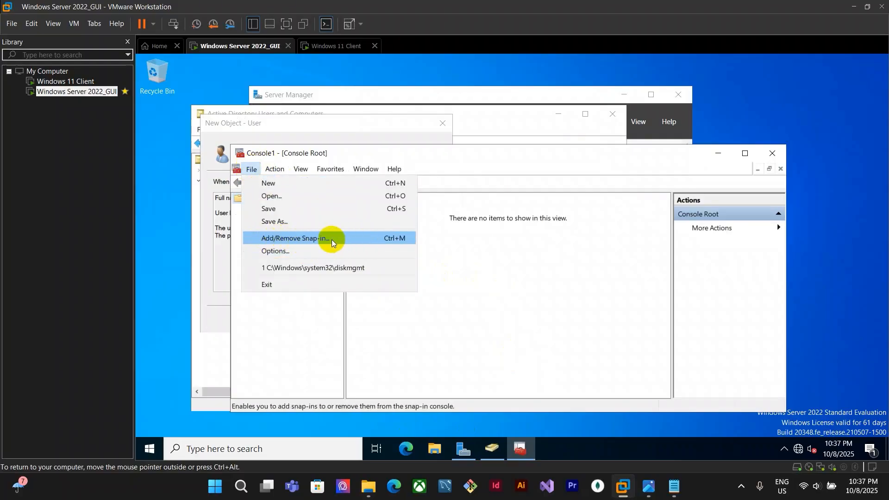
{"action": "left_click", "coordinate": [294, 240]}
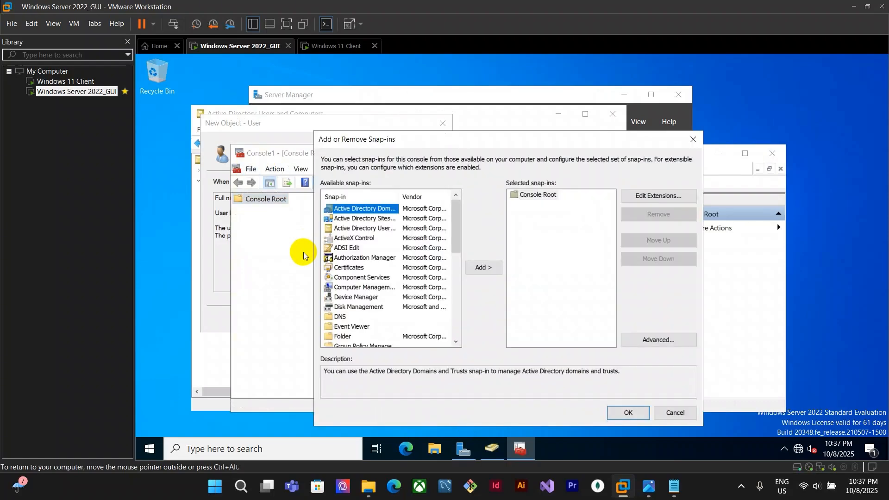
Add the Group Policy Management Editor snap-in targeting the Default Domain Policy of hengsreysar.local
{"action": "left_click_drag", "start_coordinate": [400, 197], "coordinate": [433, 198]}
{"action": "scroll", "coordinate": [398, 273], "scroll_direction": "down", "scroll_amount": 8}
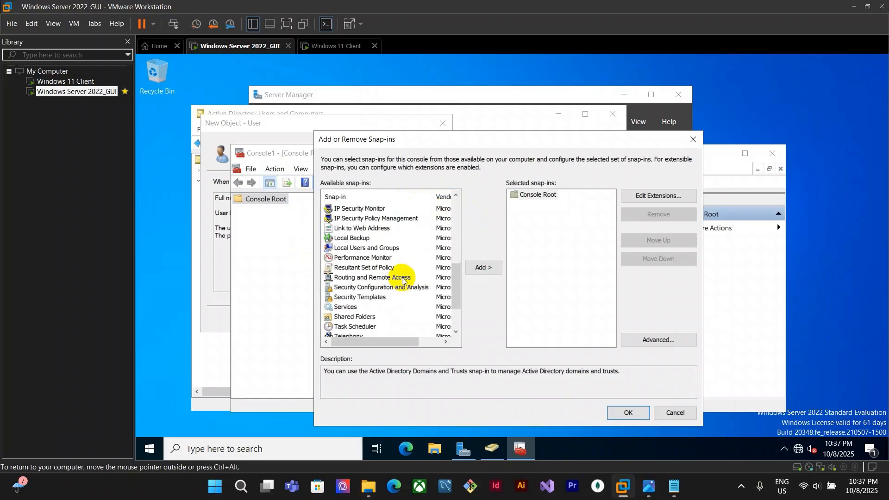
{"action": "scroll", "coordinate": [402, 278], "scroll_direction": "up", "scroll_amount": 4}
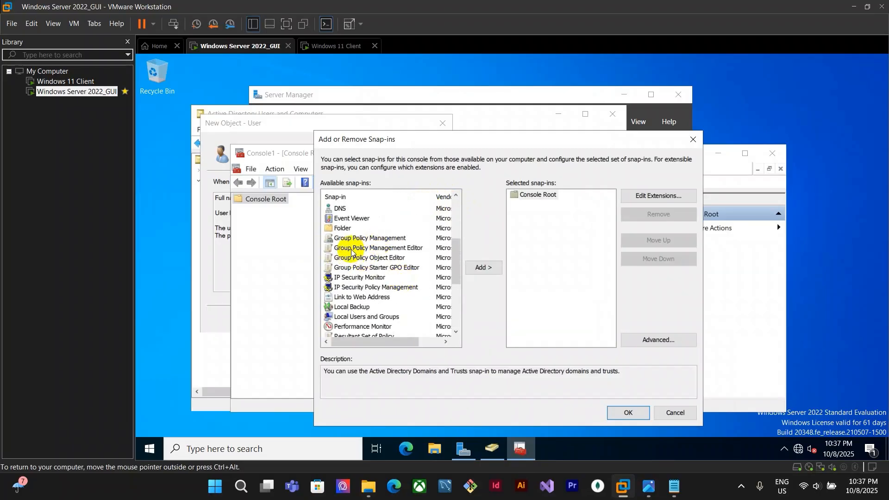
{"action": "left_click", "coordinate": [412, 250]}
{"action": "left_click", "coordinate": [484, 267]}
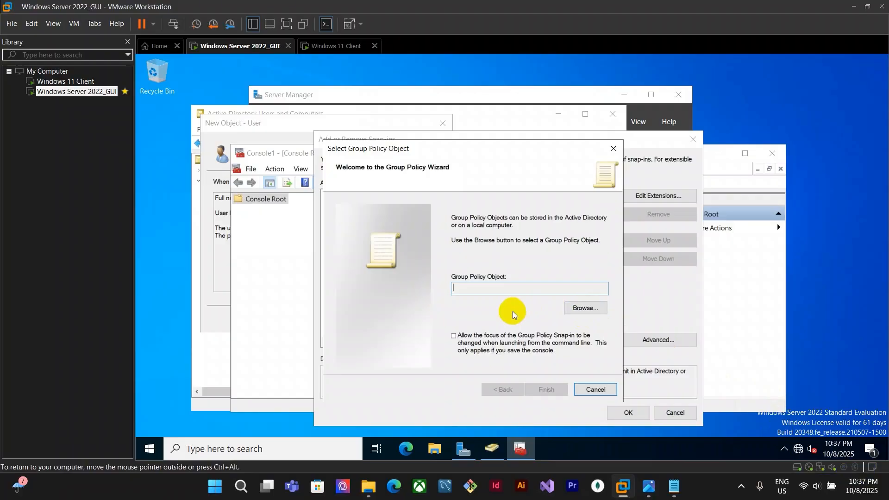
{"action": "left_click", "coordinate": [592, 309]}
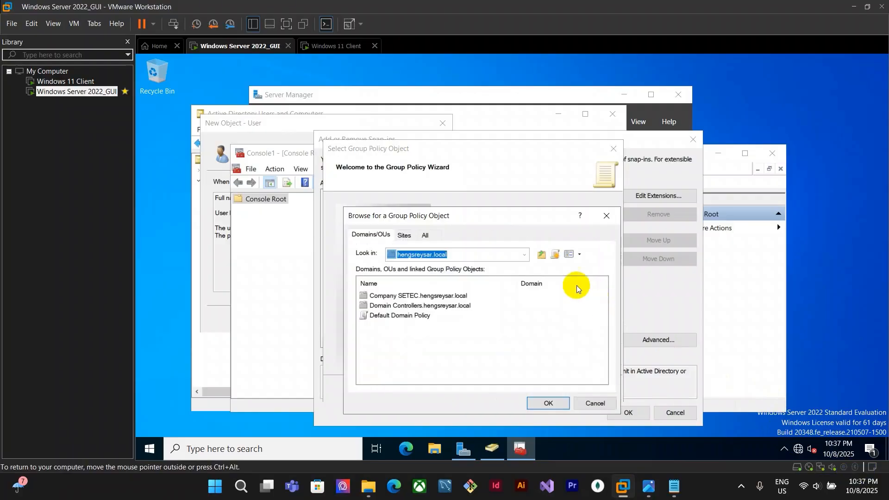
{"action": "left_click", "coordinate": [419, 317]}
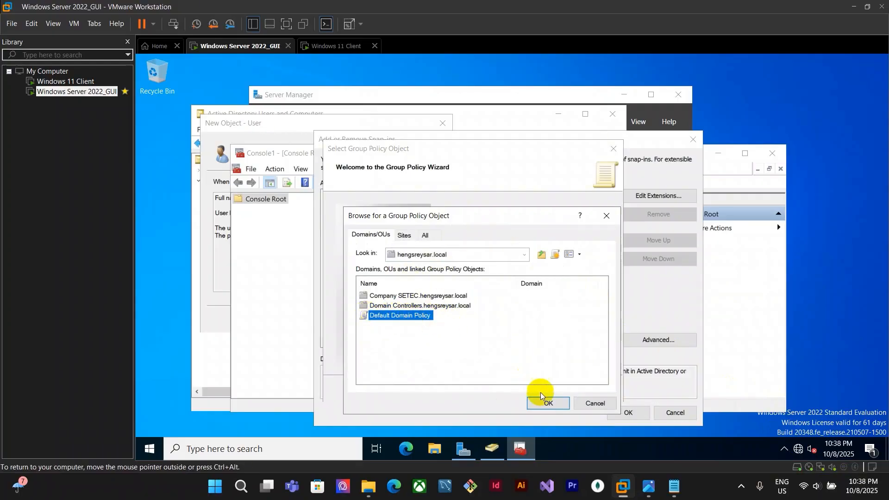
{"action": "left_click", "coordinate": [552, 404]}
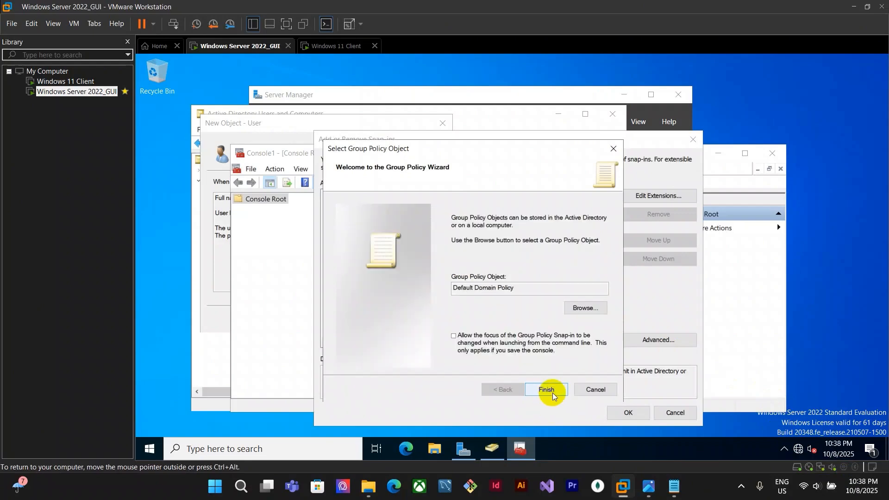
{"action": "left_click", "coordinate": [541, 386]}
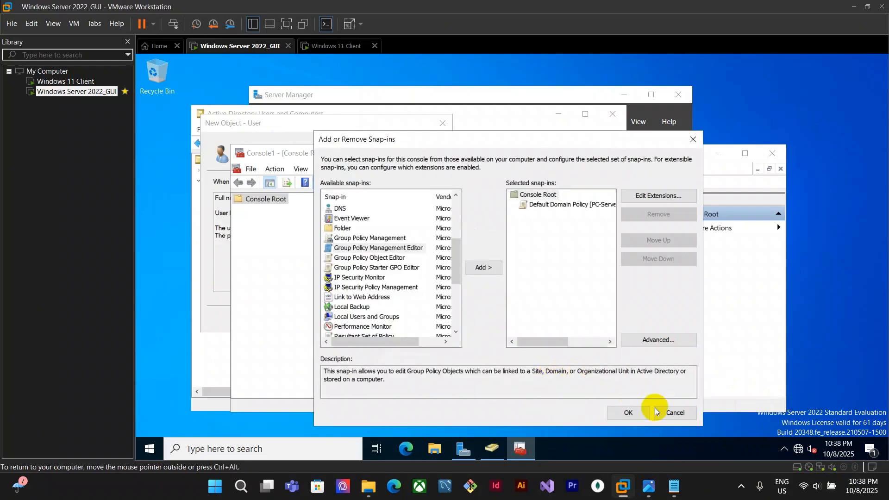
{"action": "left_click", "coordinate": [629, 413]}
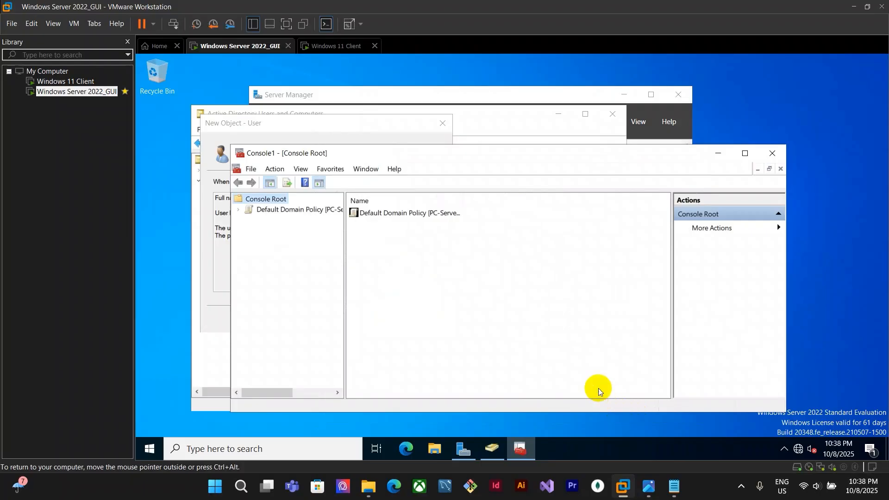
Open the Default Domain Policy's Password Policy and disable 'Password must meet complexity requirements'
{"action": "left_click", "coordinate": [239, 210]}
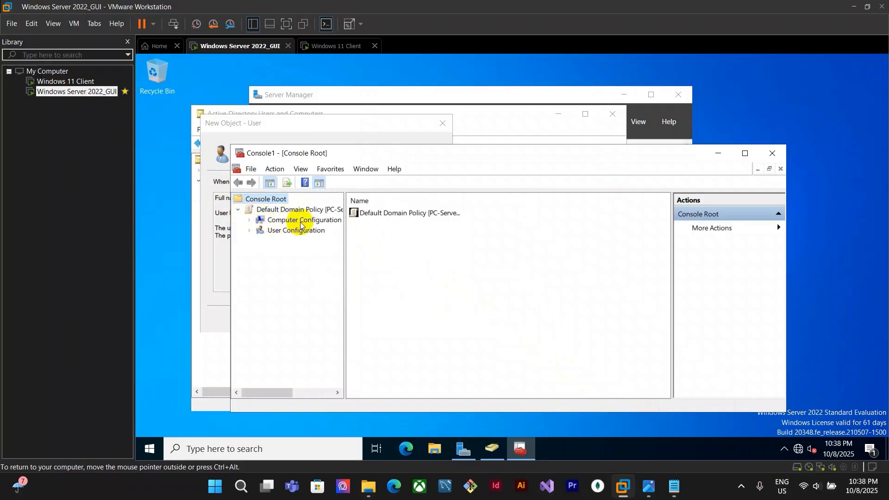
{"action": "left_click", "coordinate": [249, 220]}
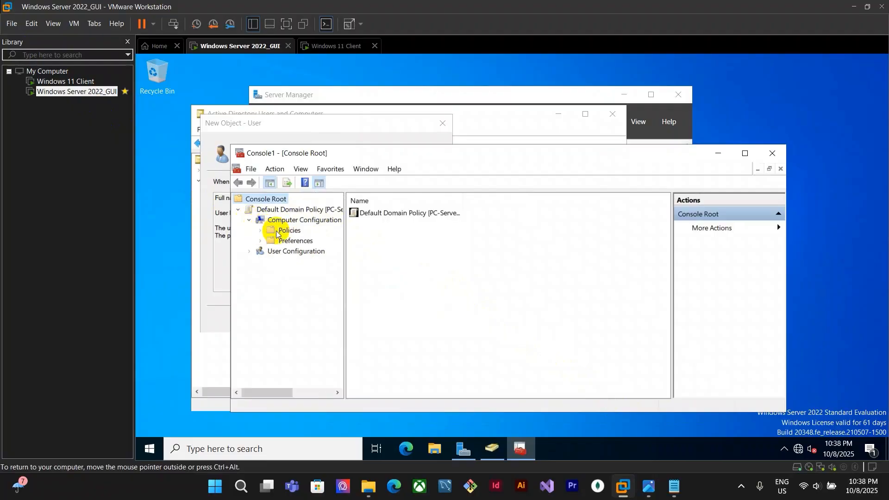
{"action": "left_click", "coordinate": [262, 230]}
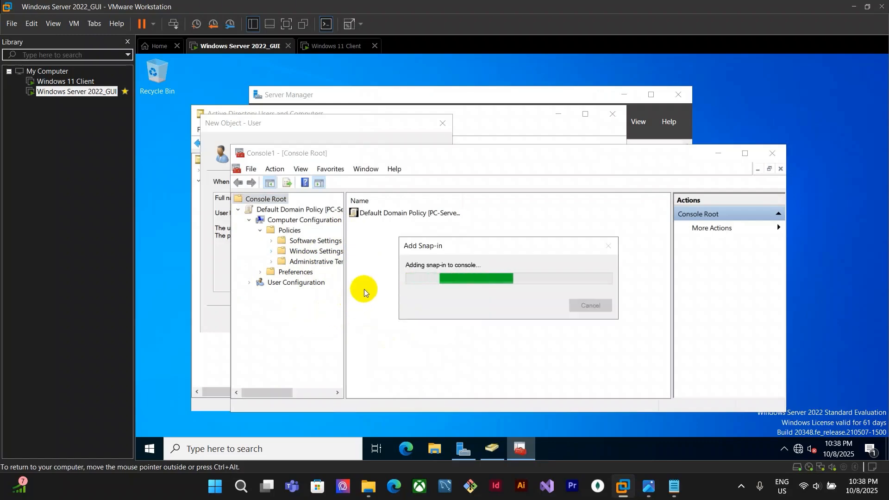
{"action": "left_click_drag", "start_coordinate": [344, 226], "coordinate": [377, 232]}
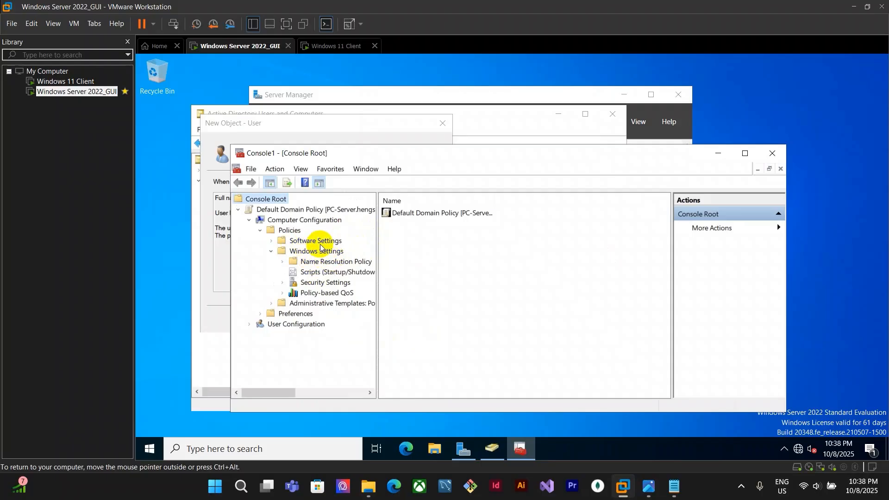
{"action": "double_click", "coordinate": [311, 283]}
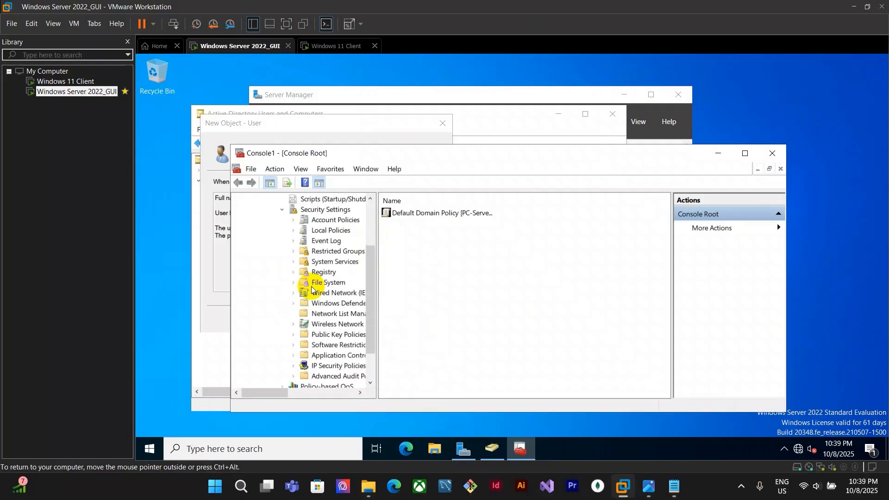
{"action": "left_click", "coordinate": [294, 220]}
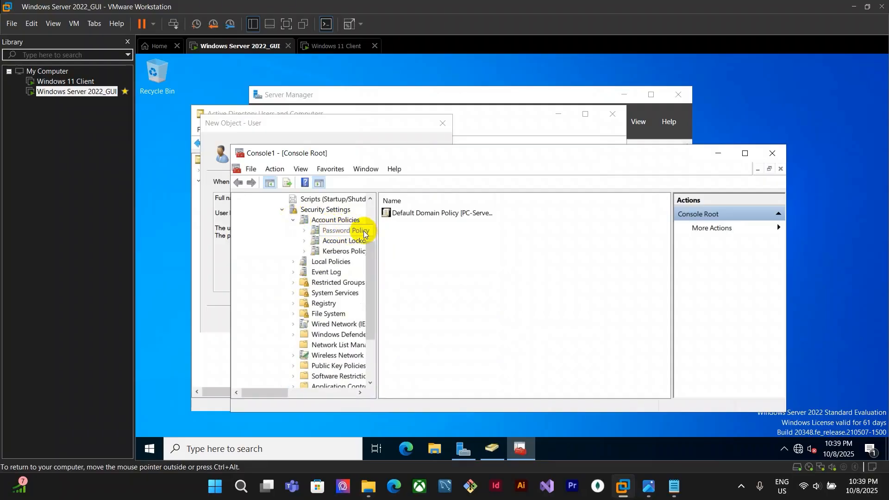
{"action": "left_click", "coordinate": [334, 232]}
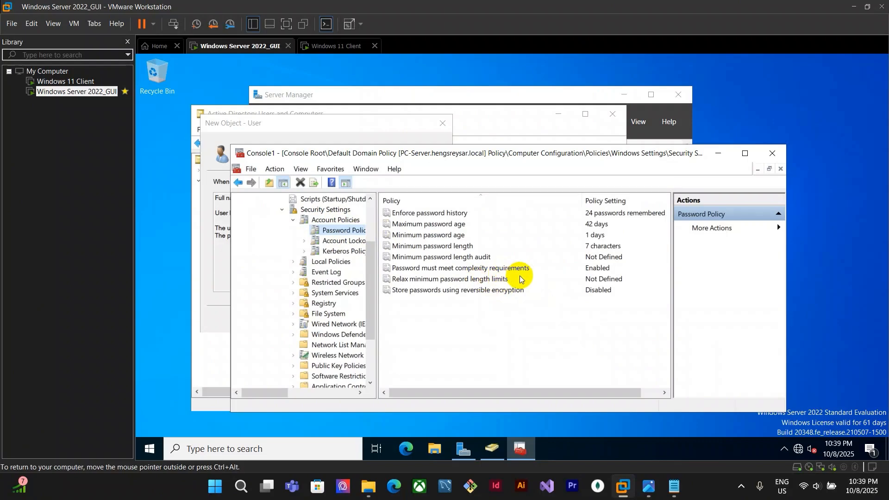
{"action": "left_click", "coordinate": [415, 271]}
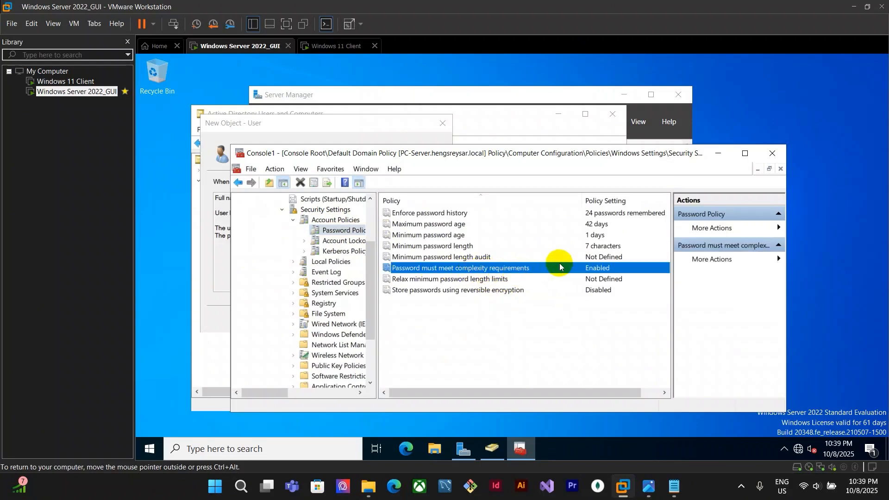
{"action": "double_click", "coordinate": [608, 273]}
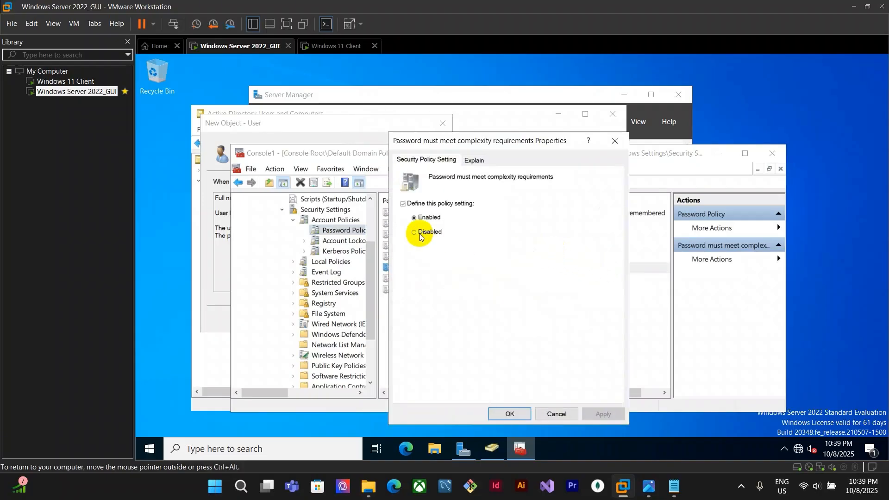
{"action": "left_click", "coordinate": [429, 233]}
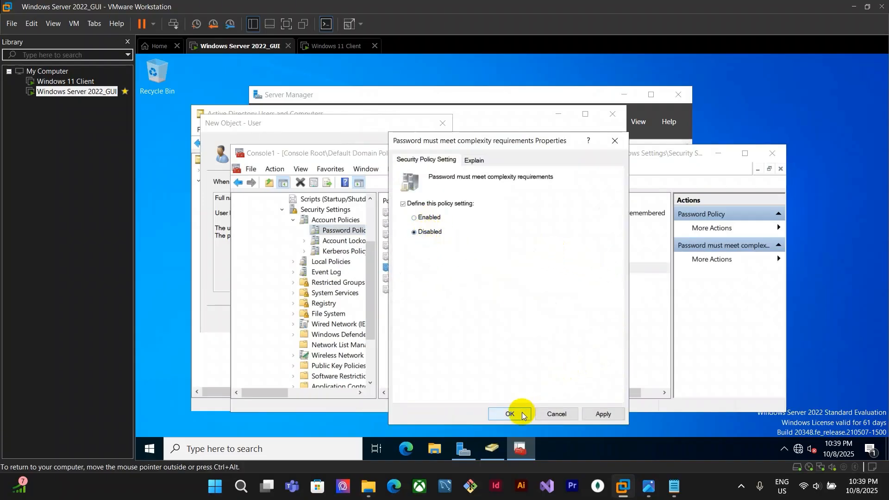
{"action": "key", "text": "Return"}
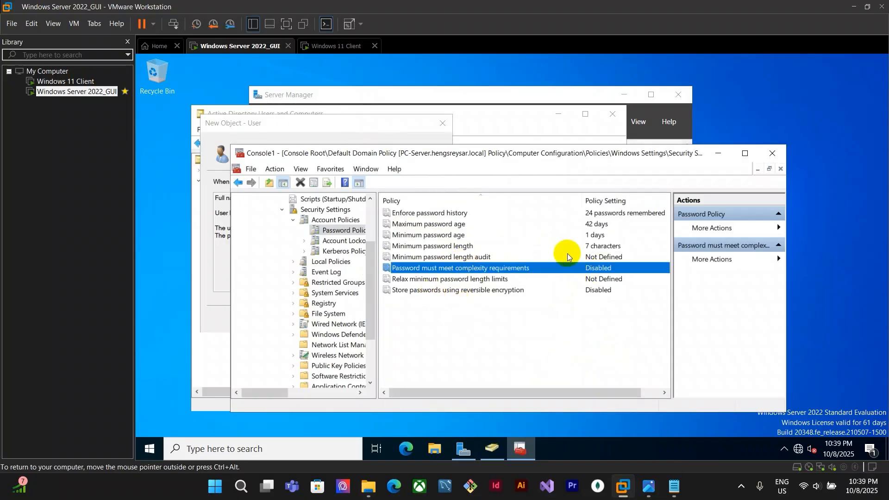
Set the Minimum password length policy to 0 characters
{"action": "left_click", "coordinate": [596, 249]}
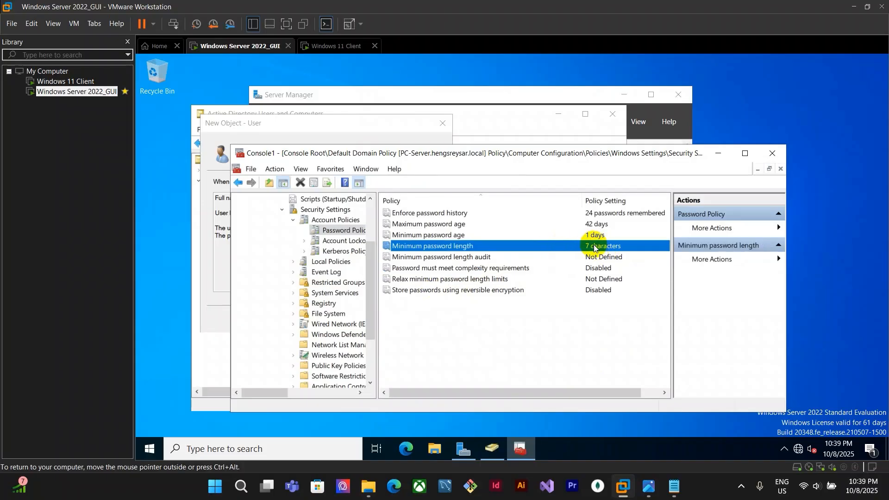
{"action": "double_click", "coordinate": [596, 247]}
{"action": "double_click", "coordinate": [431, 232]}
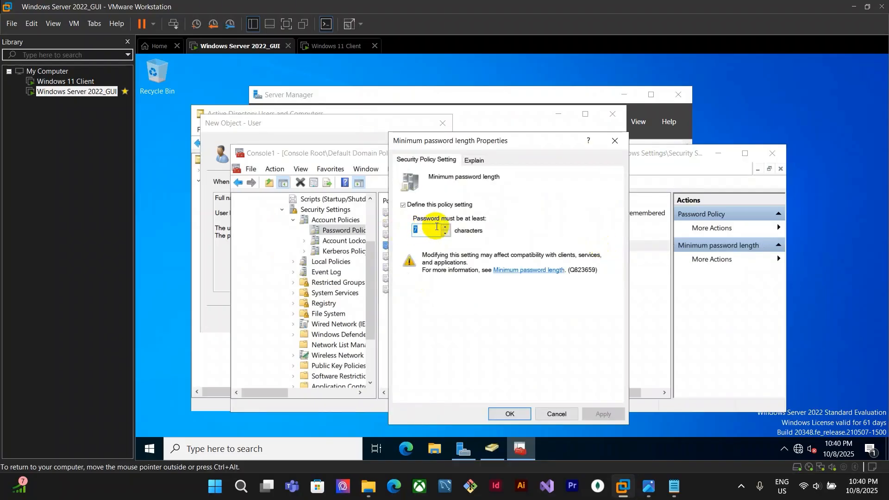
{"action": "type", "text": "0"}
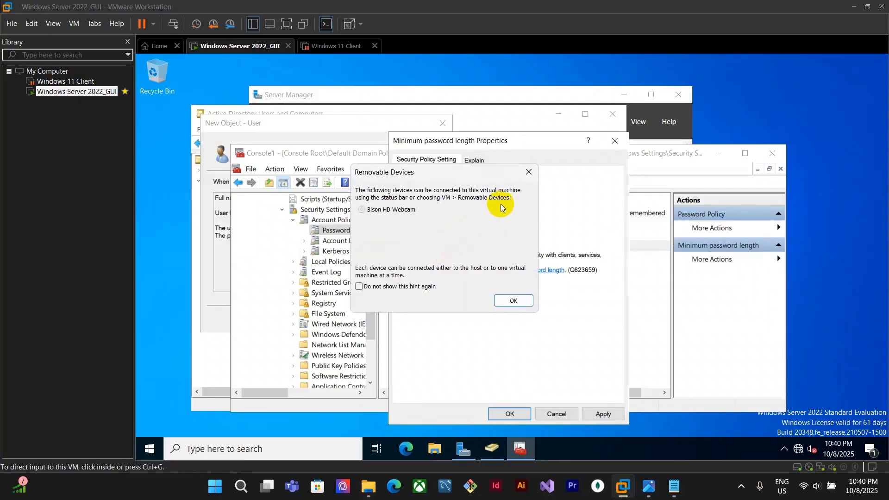
{"action": "left_click", "coordinate": [448, 234]}
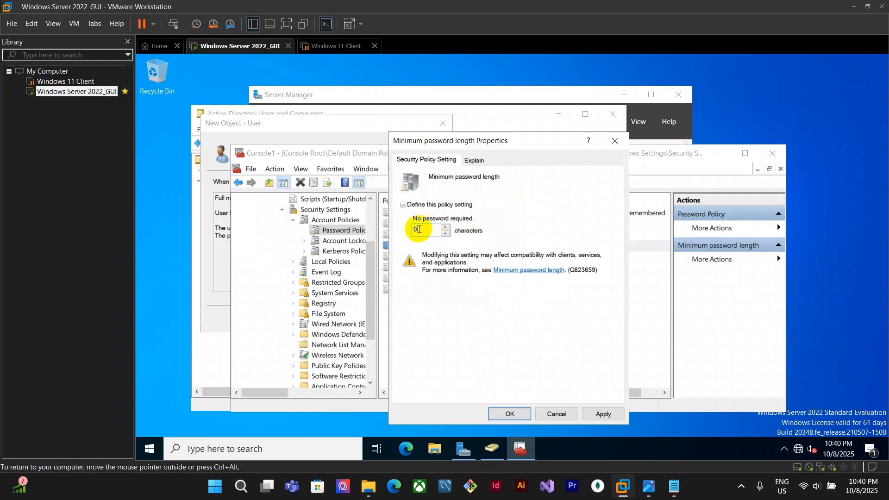
{"action": "left_click", "coordinate": [517, 417]}
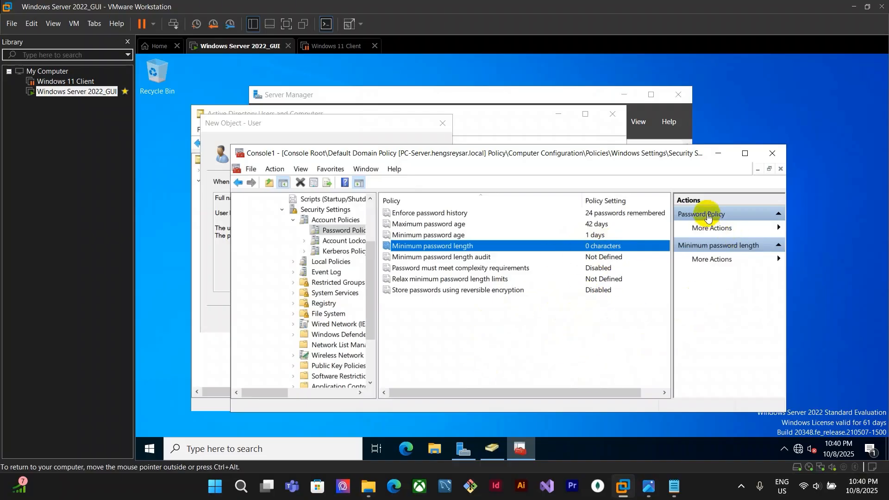
Close the console, saving it as Console1 on the Desktop
{"action": "left_click", "coordinate": [773, 155]}
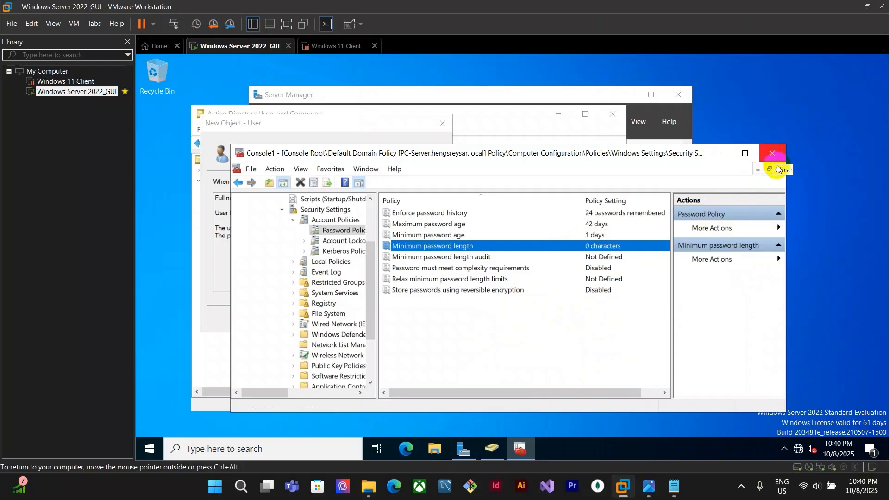
{"action": "left_click", "coordinate": [779, 167]}
{"action": "left_click", "coordinate": [463, 311]}
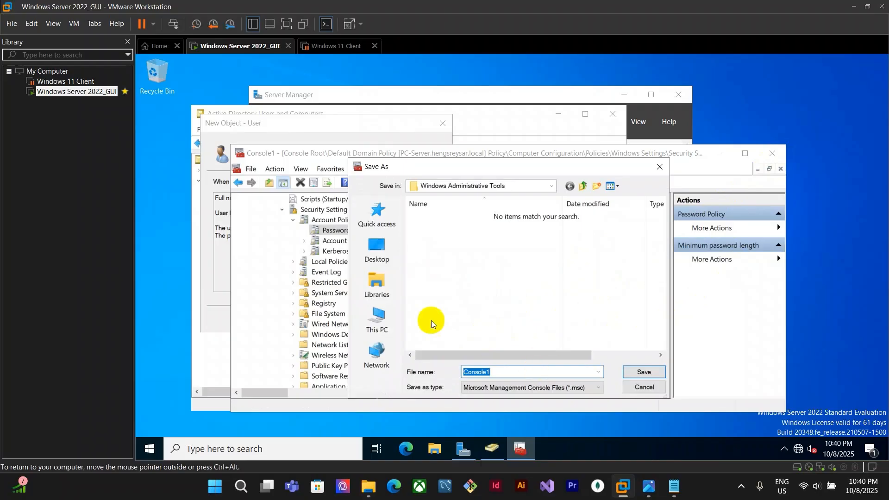
{"action": "left_click", "coordinate": [397, 264]}
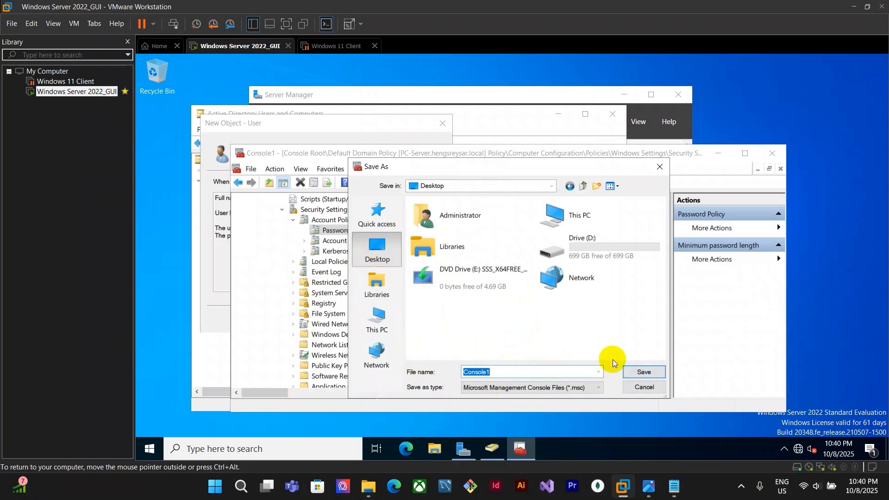
{"action": "left_click", "coordinate": [657, 370]}
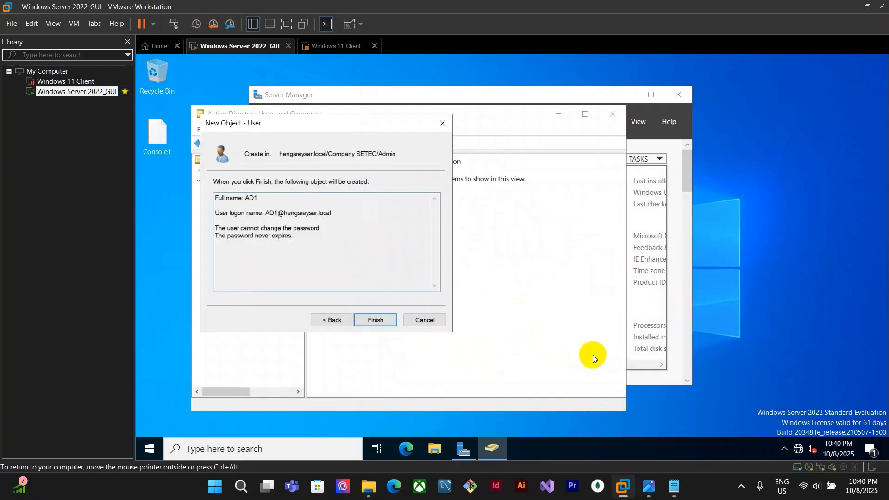
Cancel the pending New Object - User dialog for AD1
{"action": "left_click", "coordinate": [426, 321]}
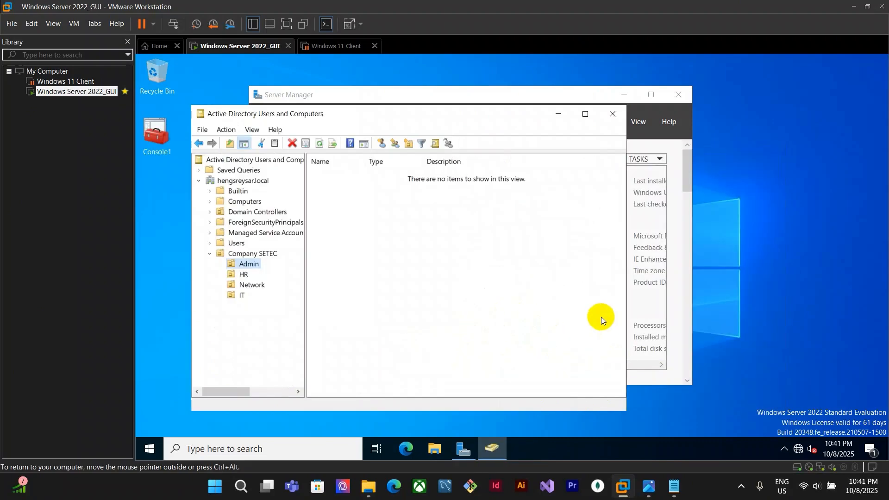
{"action": "left_click", "coordinate": [510, 288]}
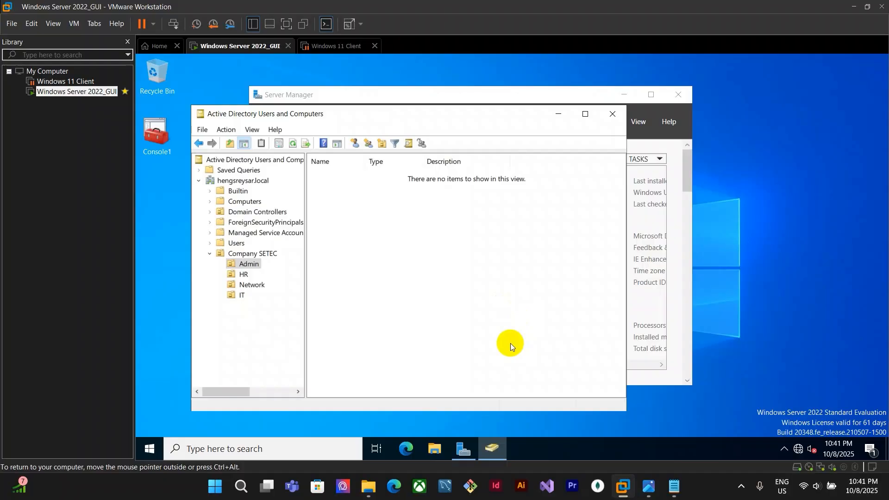
{"action": "left_click", "coordinate": [148, 448]}
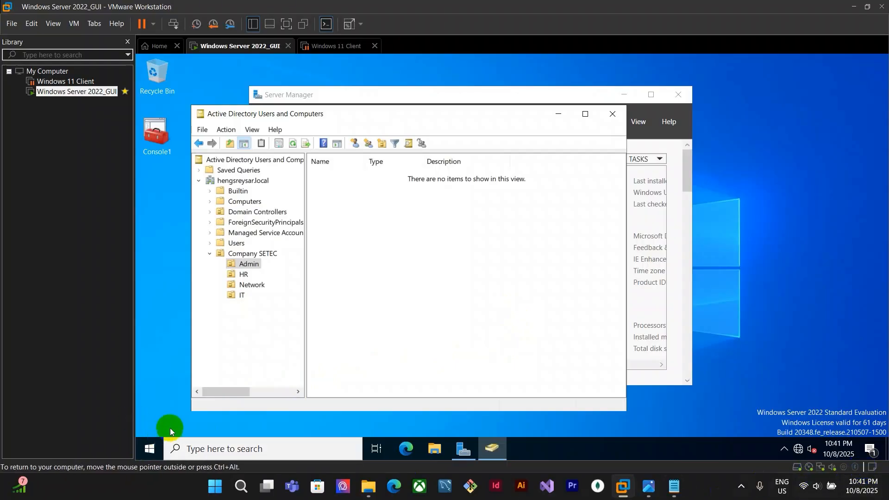
{"action": "left_click", "coordinate": [138, 381]}
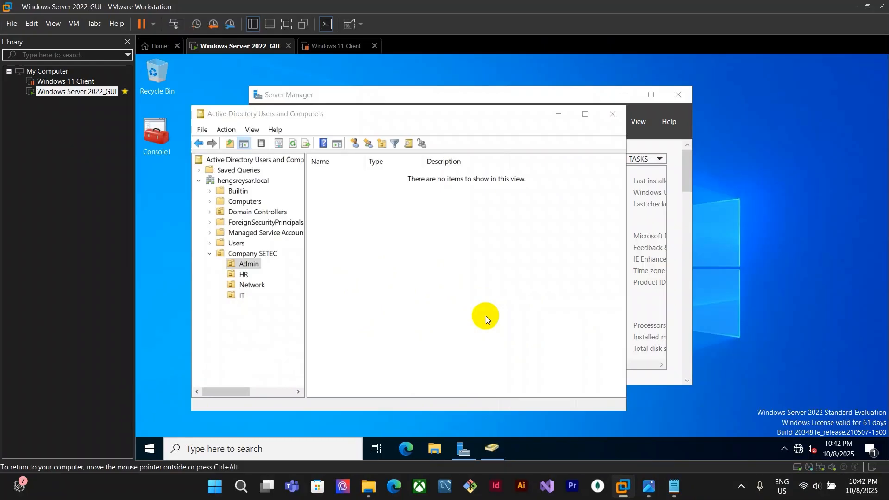
Open Command Prompt and run gpupdate /force to apply the policy changes
{"action": "left_click", "coordinate": [274, 446]}
{"action": "type", "text": "cmd"}
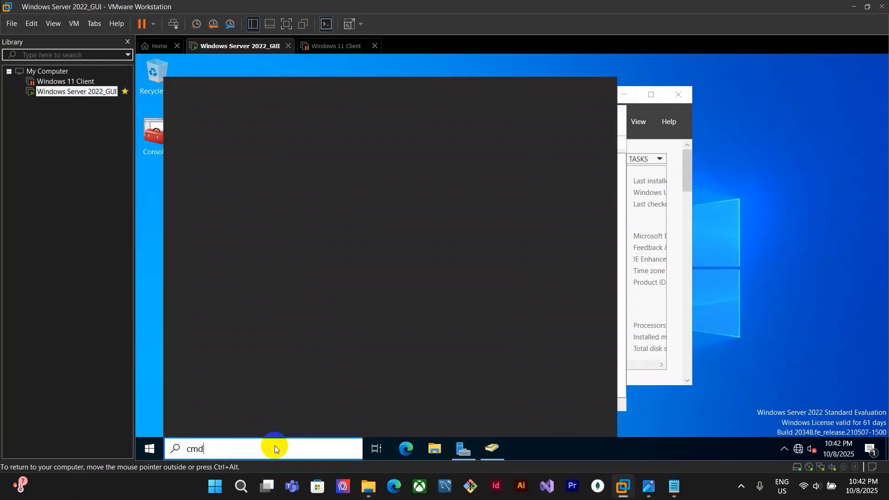
{"action": "key", "text": "Return"}
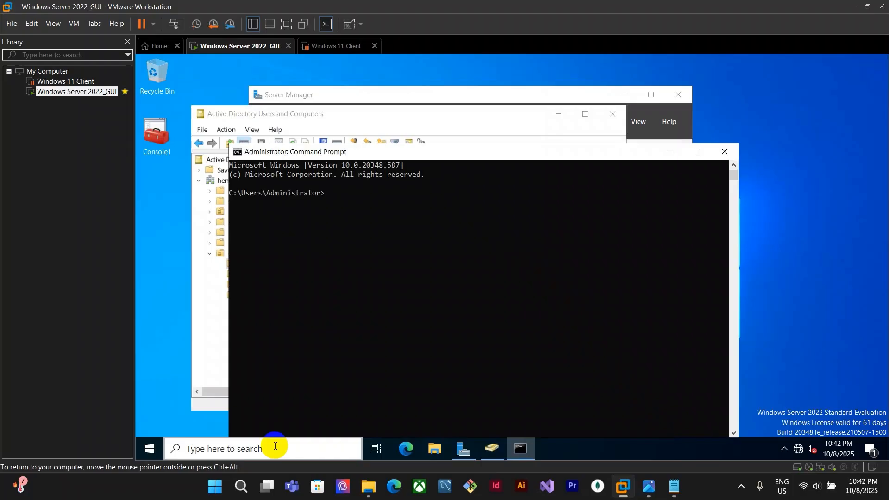
{"action": "type", "text": "gpupdate /force"}
{"action": "key", "text": "Return"}
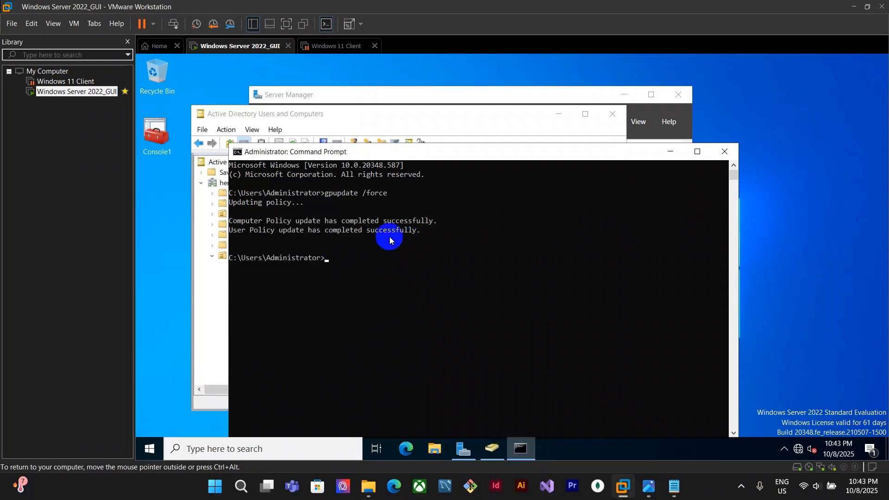
Start a new user in the Admin OU with first name and logon name AD1
{"action": "left_click", "coordinate": [722, 157]}
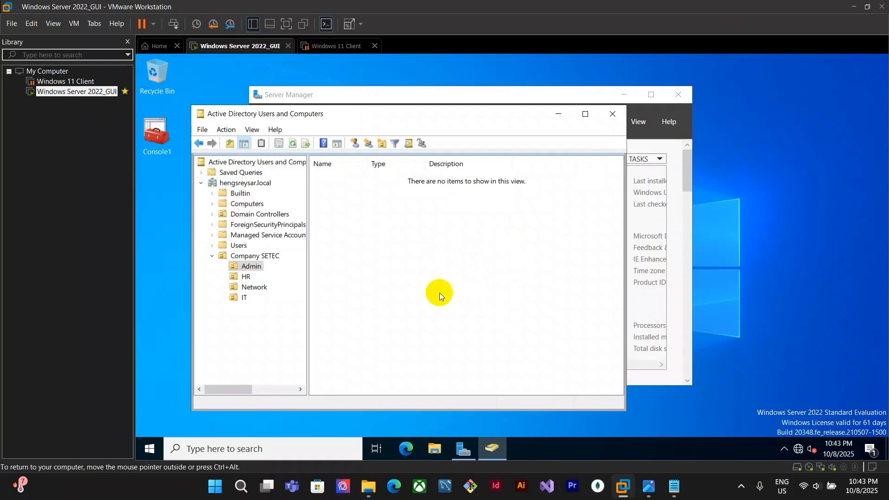
{"action": "left_click_drag", "start_coordinate": [529, 117], "coordinate": [564, 123]}
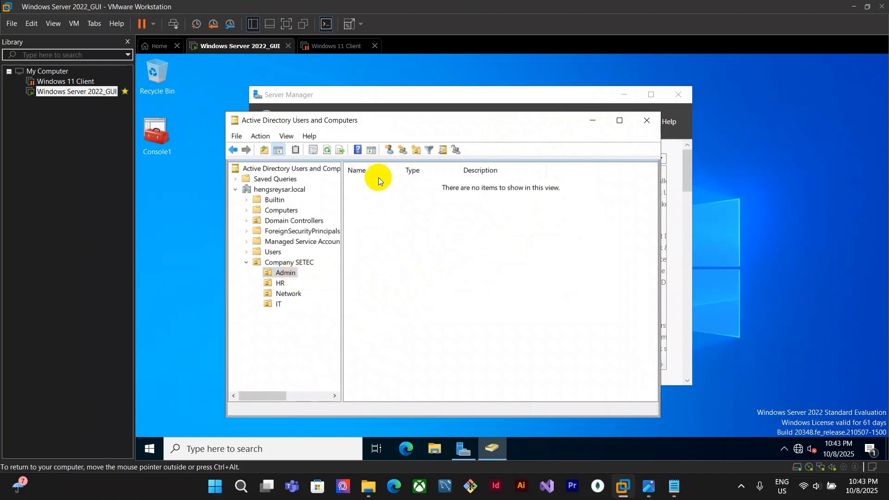
{"action": "left_click", "coordinate": [390, 151]}
{"action": "type", "text": "a"}
{"action": "key", "text": "BackSpace"}
{"action": "type", "text": "AD1"}
{"action": "double_click", "coordinate": [329, 195]}
{"action": "key", "text": "ctrl+c"}
{"action": "left_click", "coordinate": [321, 258]}
{"action": "key", "text": "ctrl+v"}
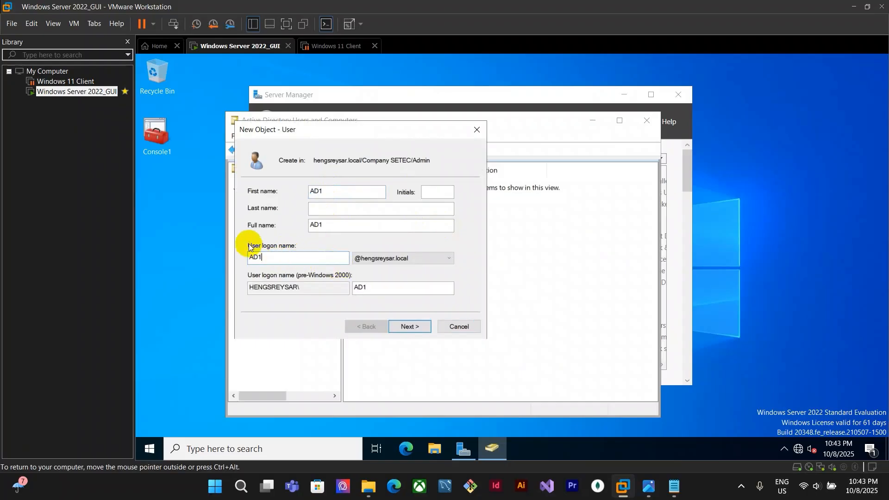
{"action": "left_click", "coordinate": [410, 327]}
Enter and confirm the password for the AD1 account
{"action": "type", "text": "123"}
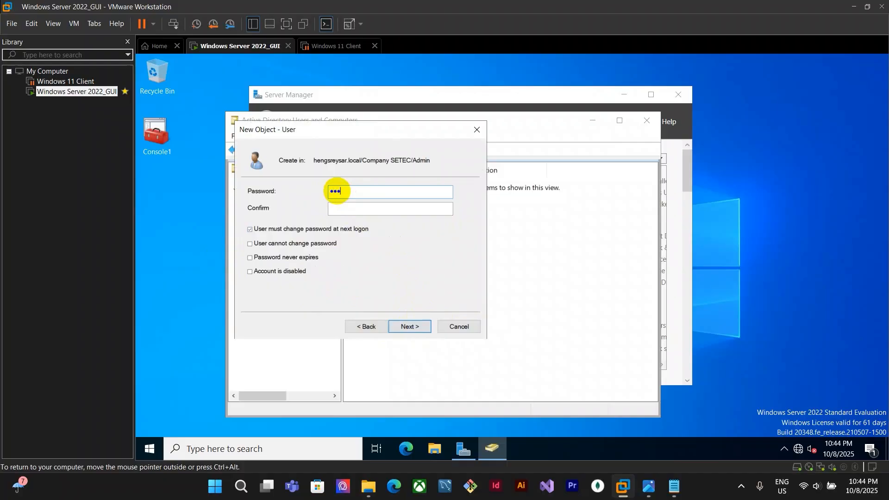
{"action": "left_click", "coordinate": [337, 207]}
{"action": "type", "text": "1"}
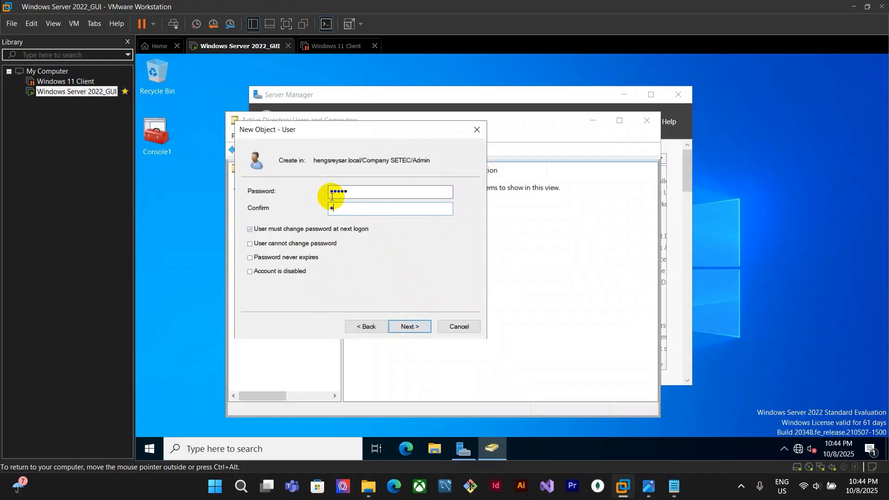
Clear must-change-password, enable User cannot change password and Password never expires, and finish creating AD1
{"action": "left_click", "coordinate": [268, 229]}
{"action": "left_click", "coordinate": [261, 246]}
{"action": "left_click", "coordinate": [273, 258]}
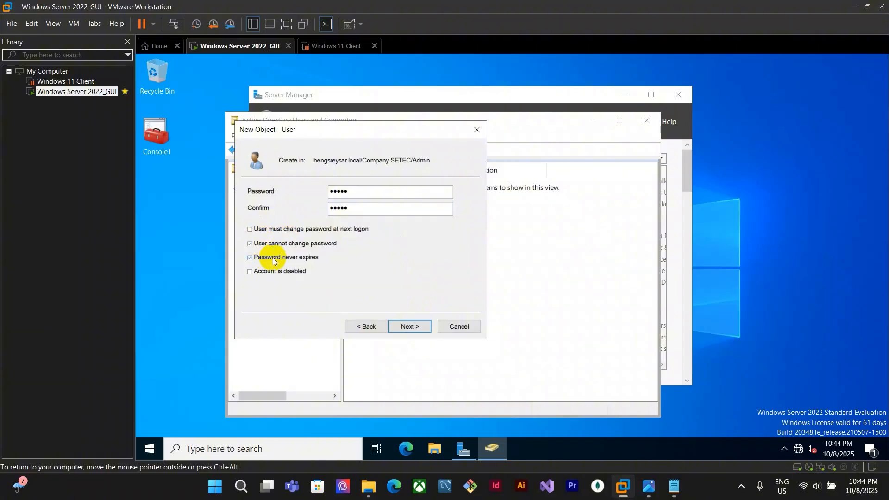
{"action": "left_click", "coordinate": [420, 327]}
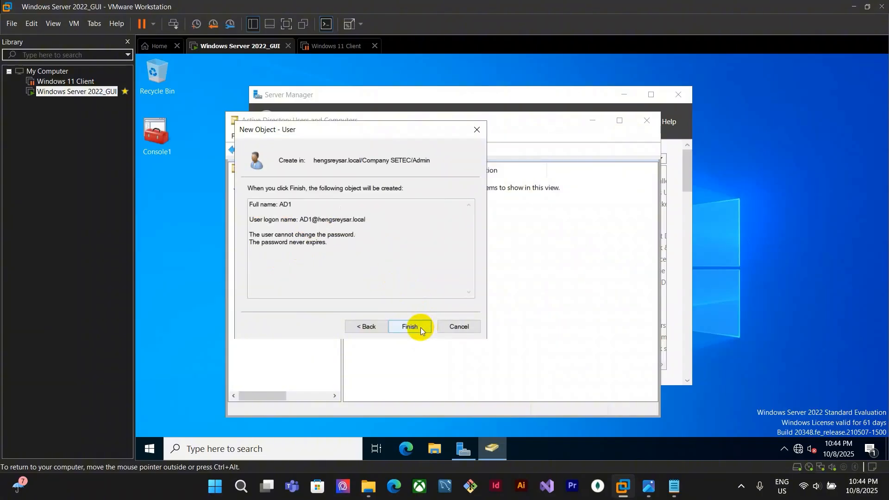
{"action": "left_click", "coordinate": [420, 327]}
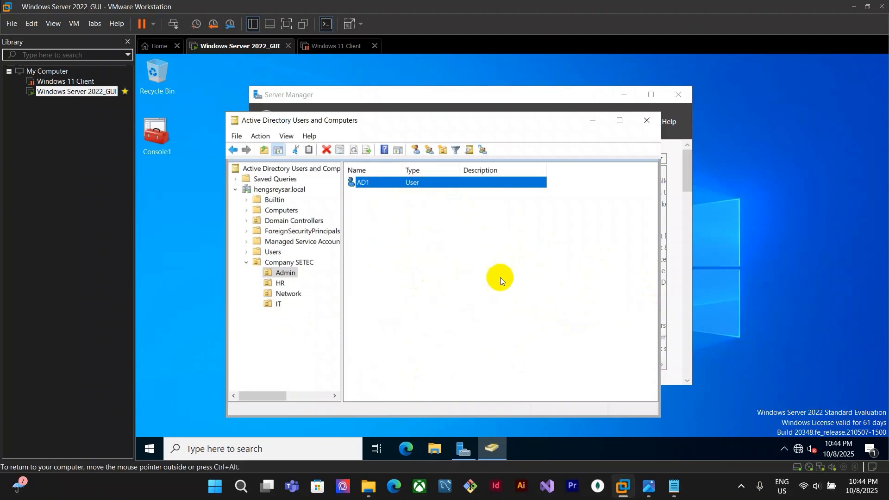
Start a second Admin user with first name and logon name AD2
{"action": "left_click", "coordinate": [416, 150]}
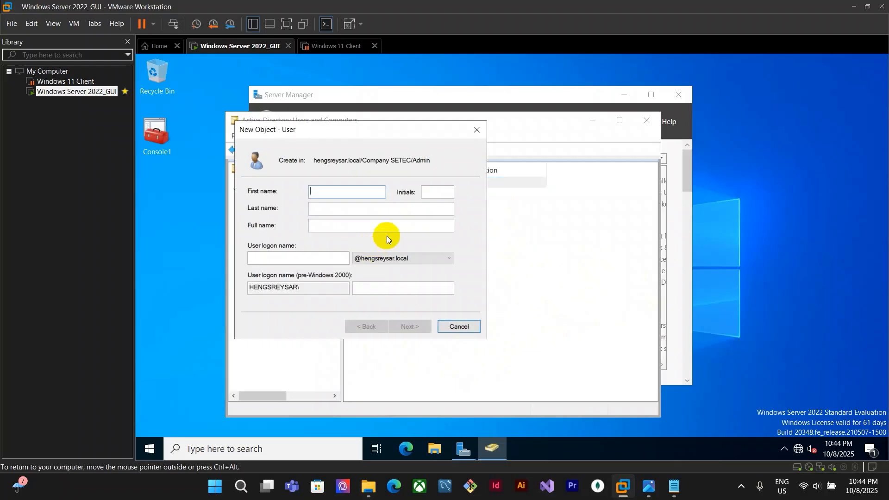
{"action": "type", "text": "AD2"}
{"action": "double_click", "coordinate": [323, 191]}
{"action": "left_click", "coordinate": [336, 257]}
{"action": "key", "text": "ctrl+v"}
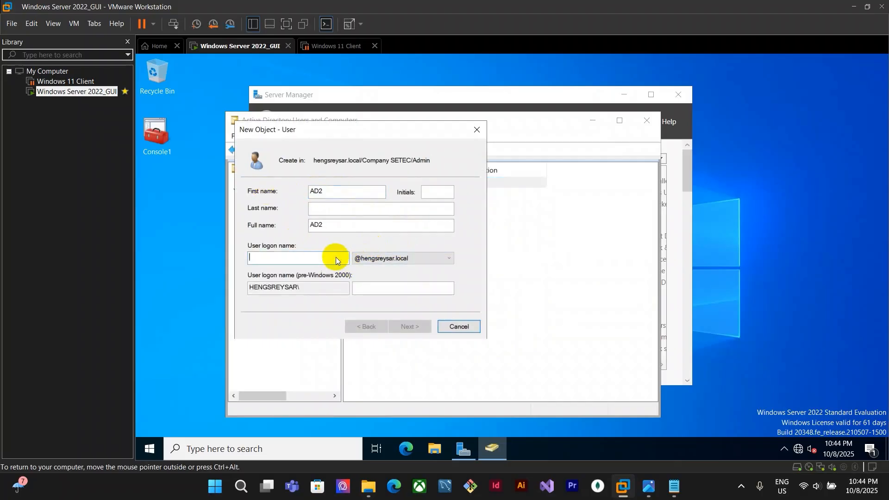
{"action": "left_click", "coordinate": [410, 326]}
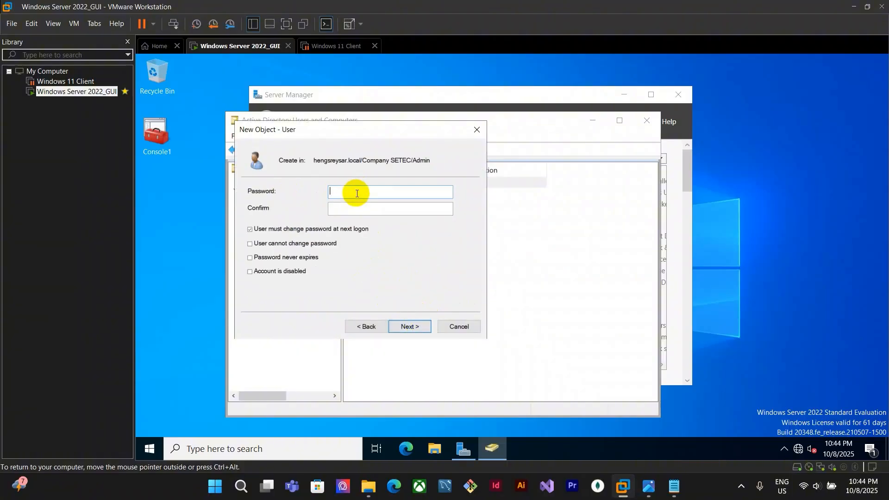
Enter and confirm the password for the AD2 account
{"action": "type", "text": "5"}
{"action": "left_click", "coordinate": [345, 204]}
{"action": "type", "text": "12345"}
Clear must-change-password, enable User cannot change password and Password never expires, and finish creating AD2
{"action": "left_click", "coordinate": [312, 229]}
{"action": "left_click", "coordinate": [295, 243]}
{"action": "left_click", "coordinate": [284, 257]}
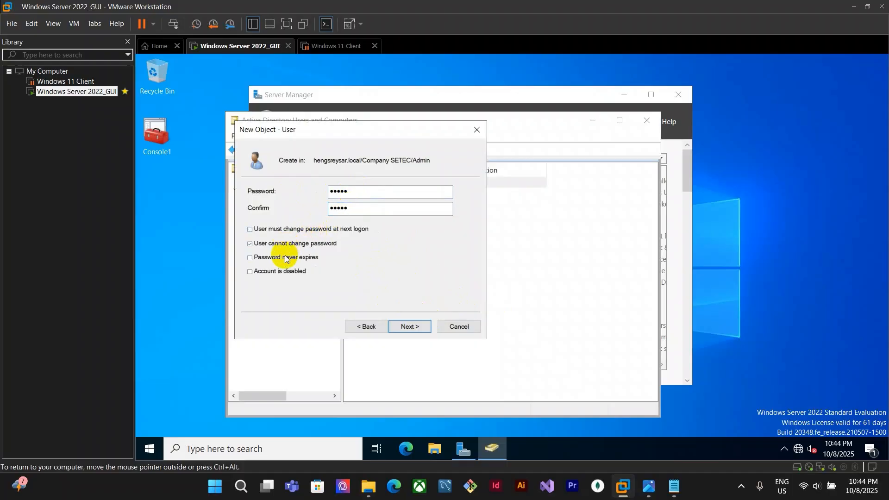
{"action": "left_click", "coordinate": [416, 330]}
{"action": "left_click", "coordinate": [422, 325]}
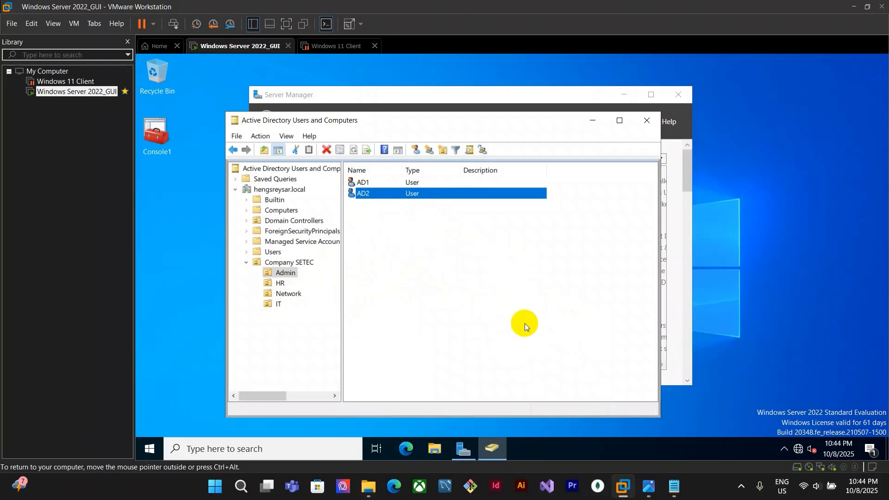
Check the SV_Network assignment sheet for the required department users
{"action": "mouse_move", "coordinate": [649, 486]}
{"action": "left_click", "coordinate": [654, 430]}
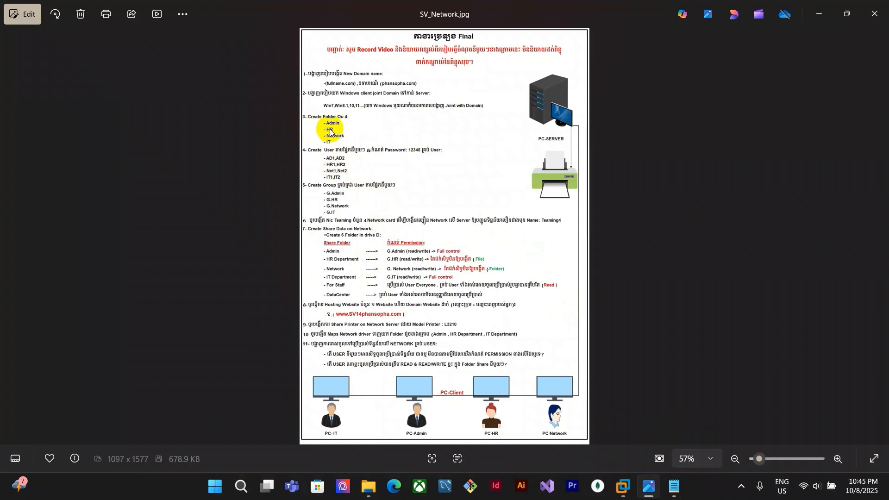
{"action": "mouse_move", "coordinate": [623, 486]}
{"action": "left_click", "coordinate": [617, 412]}
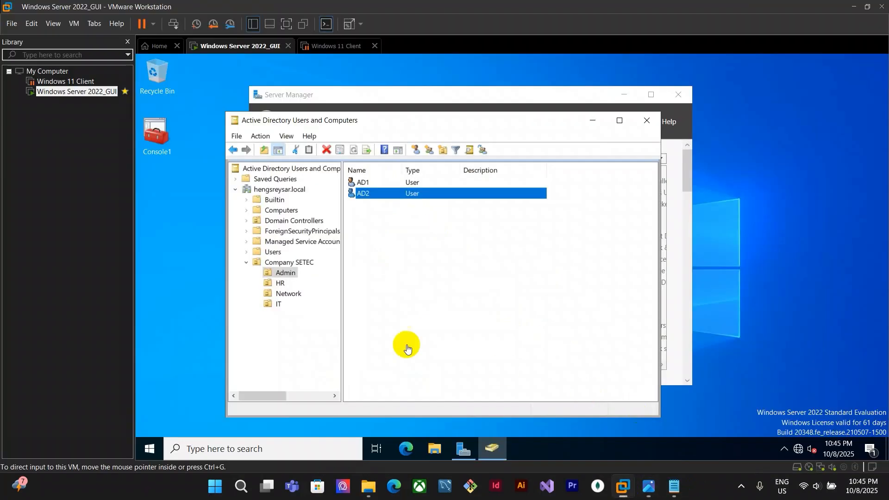
Start a new user in the HR OU with first name and logon name HR1
{"action": "left_click", "coordinate": [281, 283]}
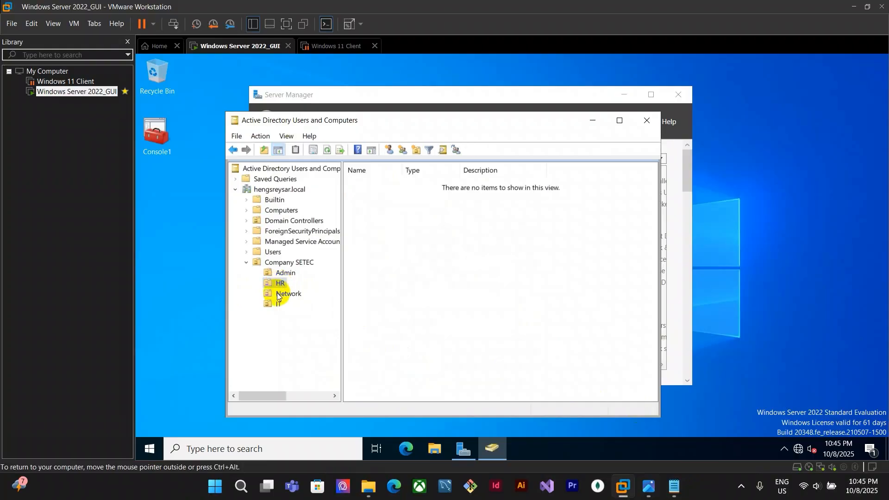
{"action": "left_click", "coordinate": [390, 150]}
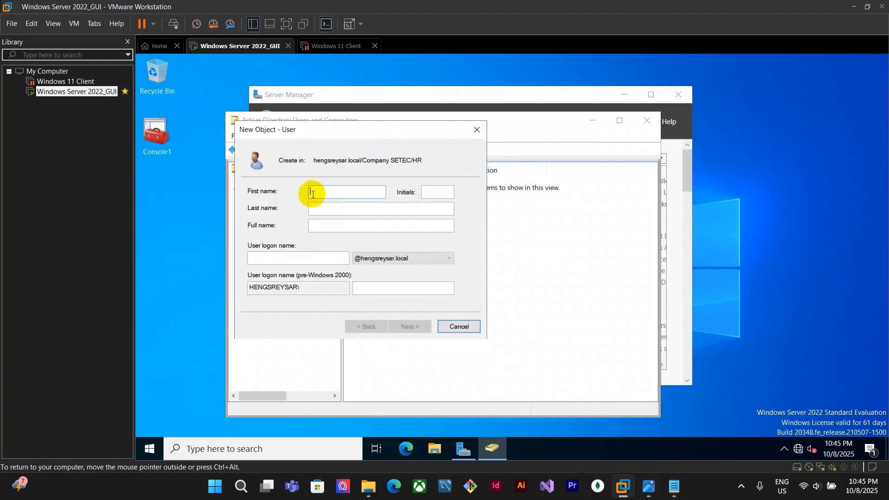
{"action": "left_click_drag", "start_coordinate": [371, 133], "coordinate": [540, 144]}
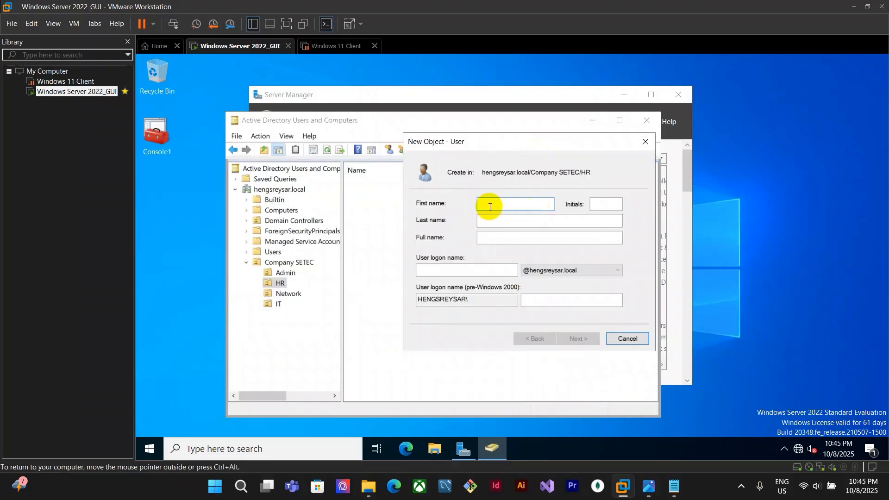
{"action": "type", "text": "HR"}
{"action": "left_click", "coordinate": [477, 271]}
{"action": "type", "text": "HR1"}
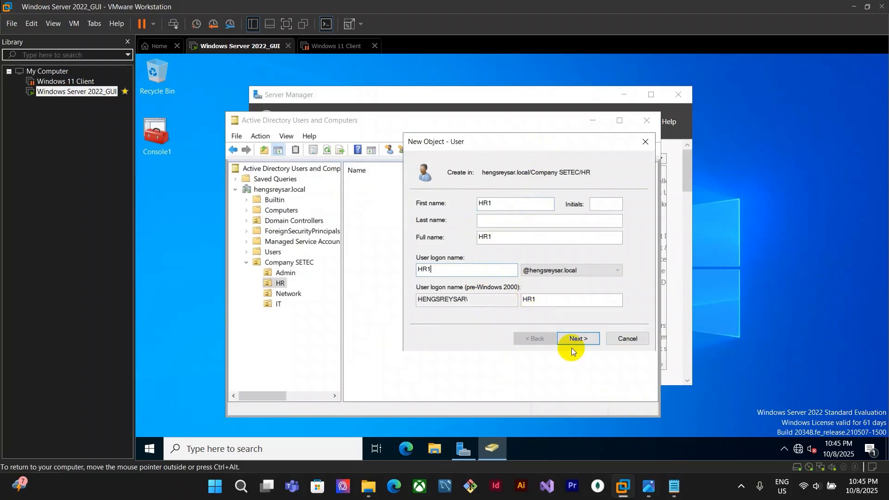
{"action": "left_click", "coordinate": [571, 348]}
Enter and confirm the password for the HR1 account
{"action": "type", "text": "123"}
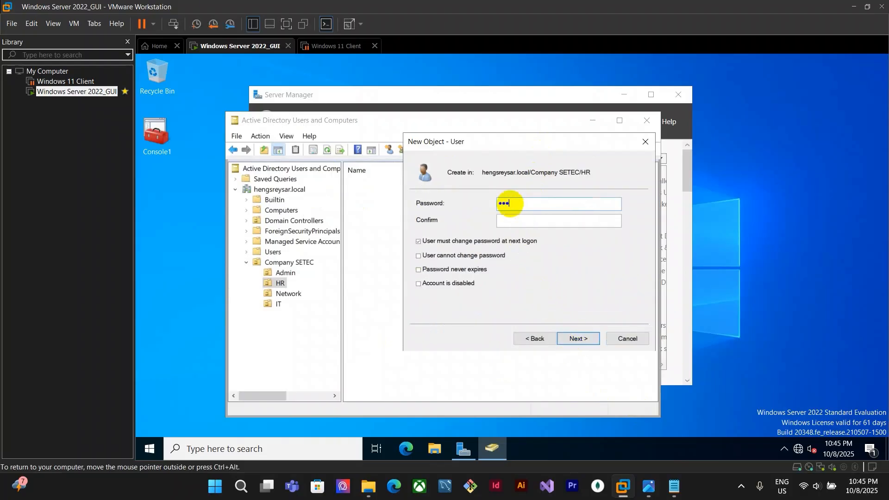
{"action": "type", "text": "45"}
{"action": "left_click", "coordinate": [514, 222]}
{"action": "type", "text": "1234"}
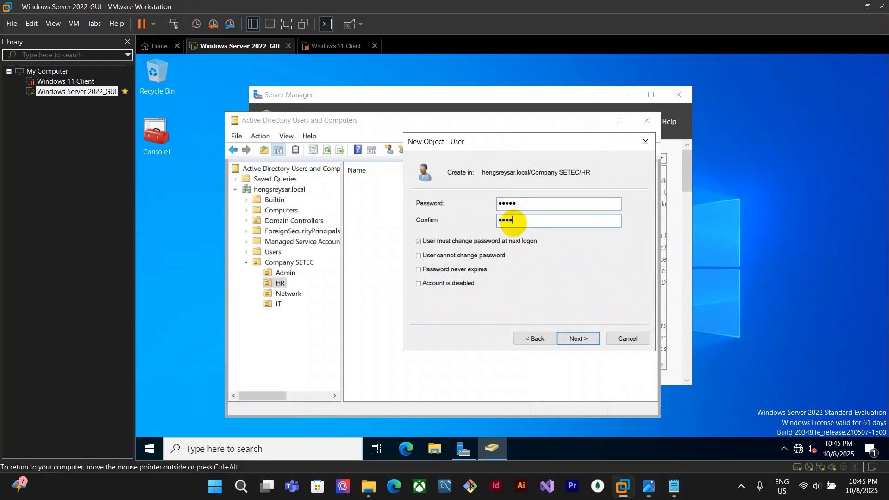
{"action": "type", "text": "5"}
Clear must-change-password, enable User cannot change password and Password never expires, and finish creating HR1
{"action": "left_click", "coordinate": [486, 241]}
{"action": "left_click", "coordinate": [427, 271]}
{"action": "left_click", "coordinate": [490, 255]}
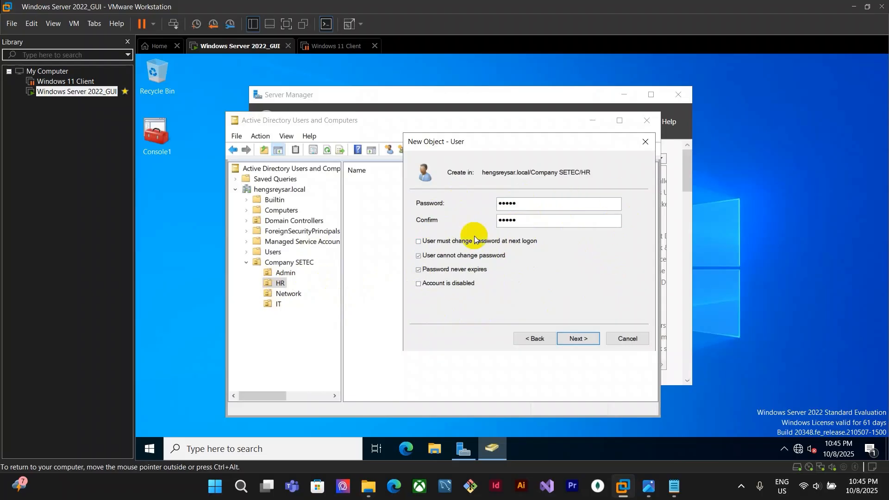
{"action": "left_click", "coordinate": [581, 340]}
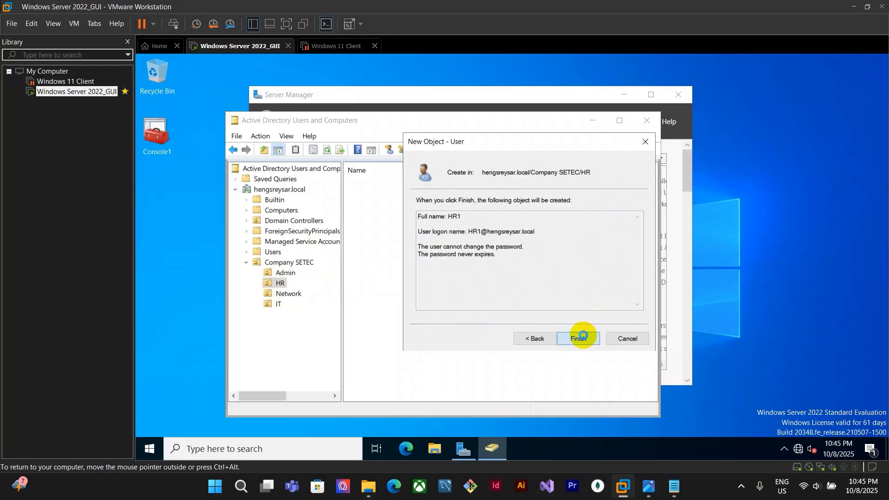
{"action": "left_click", "coordinate": [584, 337]}
Start a second HR user with first name and logon name HR2
{"action": "left_click", "coordinate": [416, 149]}
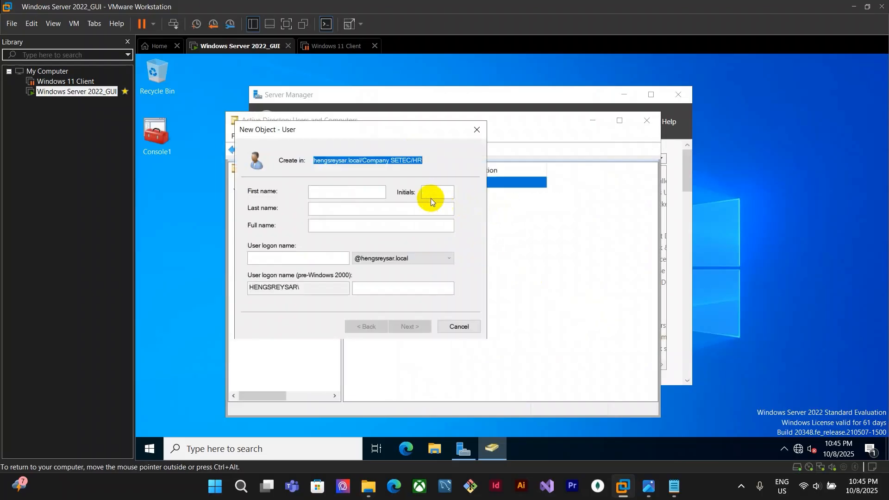
{"action": "left_click", "coordinate": [371, 190]}
{"action": "type", "text": "HR1"}
{"action": "key", "text": "BackSpace"}
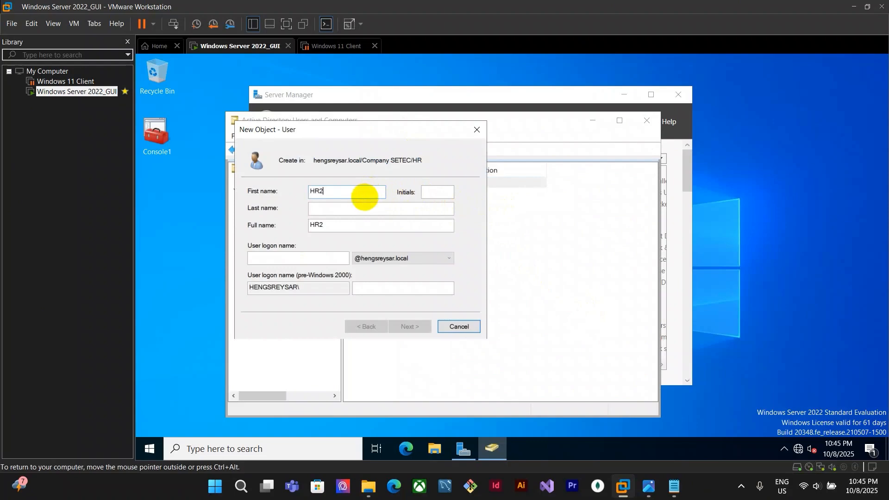
{"action": "type", "text": "2"}
{"action": "left_click_drag", "start_coordinate": [344, 230], "coordinate": [291, 225]}
{"action": "key", "text": "ctrl+c"}
{"action": "left_click", "coordinate": [339, 260]}
{"action": "key", "text": "ctrl+v"}
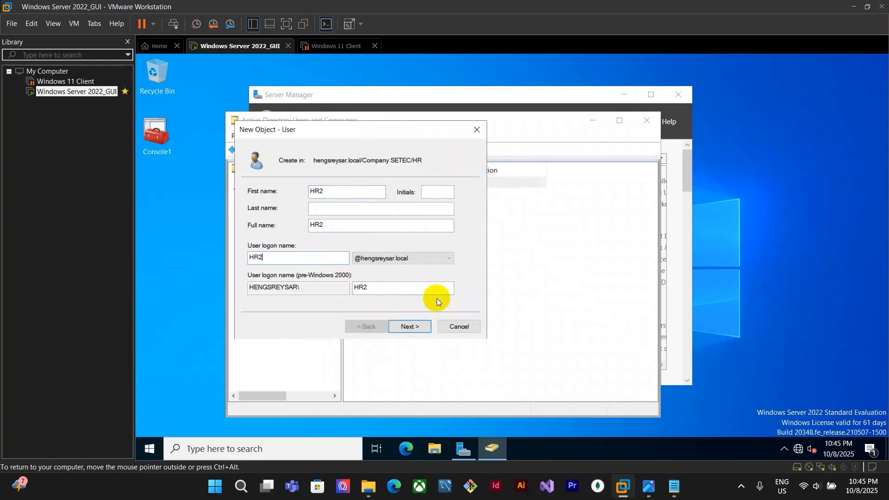
{"action": "left_click", "coordinate": [410, 326]}
Enter and confirm the password for the HR2 account
{"action": "type", "text": "12345"}
{"action": "key", "text": "Tab"}
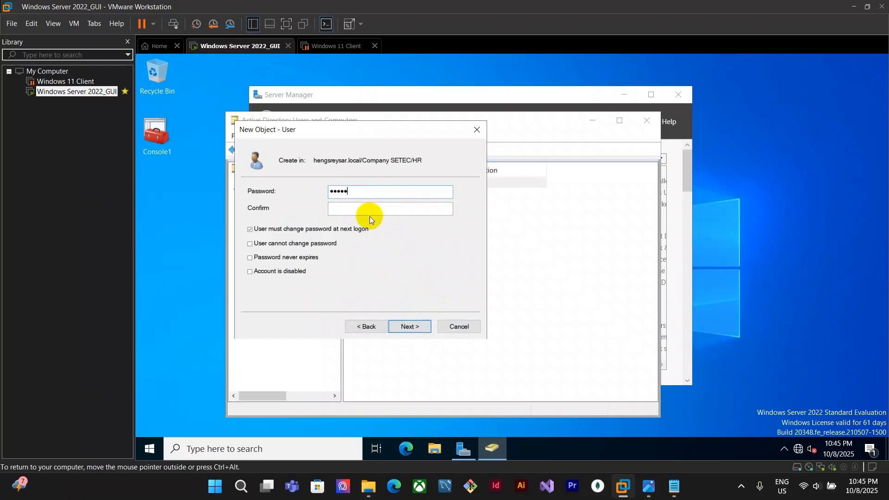
{"action": "type", "text": "1"}
Clear must-change-password, enable User cannot change password and Password never expires, and finish creating HR2
{"action": "left_click", "coordinate": [307, 229]}
{"action": "left_click", "coordinate": [279, 243]}
{"action": "left_click", "coordinate": [296, 257]}
{"action": "left_click", "coordinate": [410, 327]}
{"action": "left_click", "coordinate": [410, 327]}
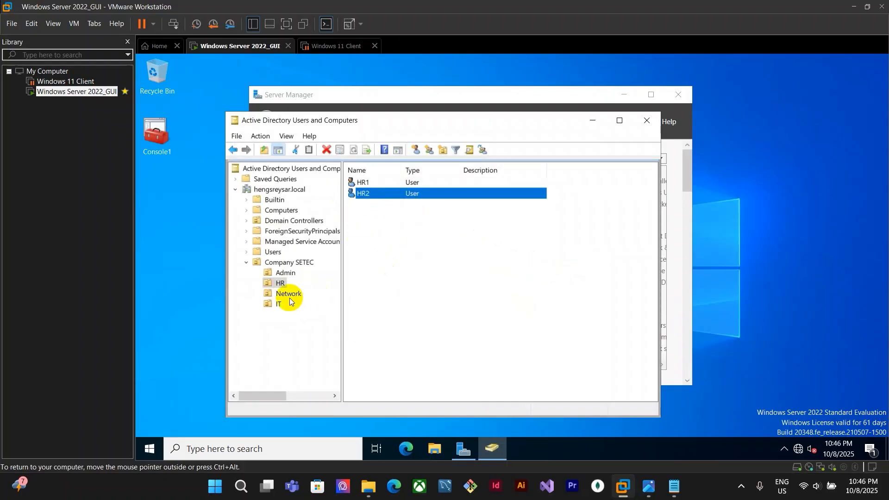
Check the SV_Network assignment sheet for the Network user names
{"action": "left_click", "coordinate": [648, 486]}
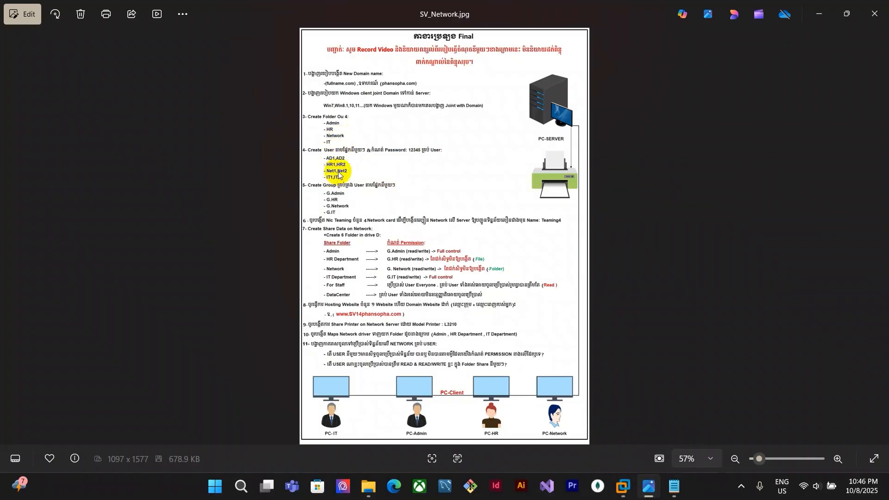
{"action": "mouse_move", "coordinate": [623, 486]}
{"action": "left_click", "coordinate": [620, 407]}
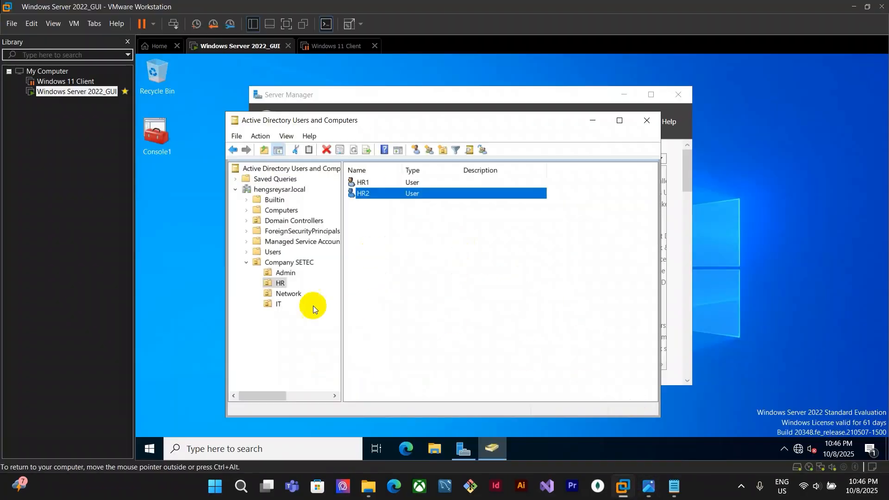
Start a new user in the Network OU with first name and logon name Net1
{"action": "left_click", "coordinate": [289, 294]}
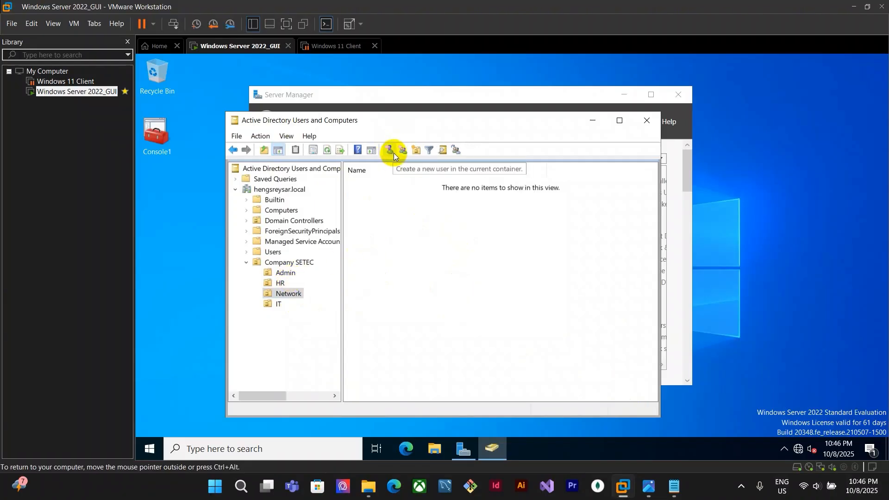
{"action": "left_click", "coordinate": [394, 153]}
{"action": "type", "text": "Net1"}
{"action": "left_click_drag", "start_coordinate": [342, 193], "coordinate": [292, 188]}
{"action": "key", "text": "ctrl+c"}
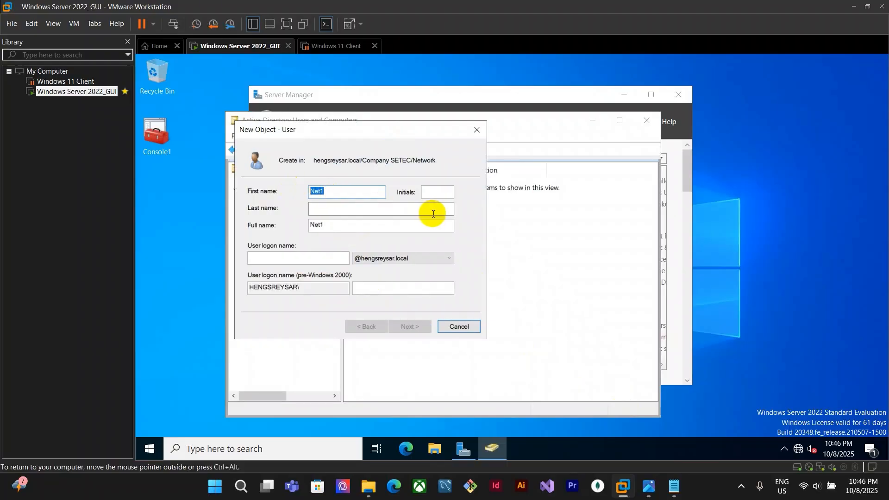
{"action": "left_click", "coordinate": [339, 260]}
{"action": "key", "text": "ctrl+v"}
{"action": "left_click", "coordinate": [412, 325]}
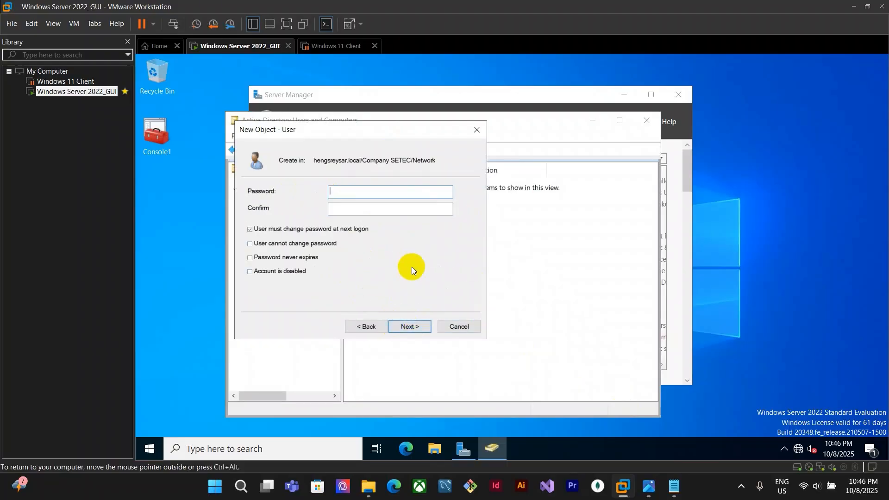
Enter and confirm the password for the Net1 account
{"action": "type", "text": "12345"}
{"action": "left_click", "coordinate": [361, 208]}
{"action": "type", "text": "12345"}
Clear must-change-password, enable User cannot change password and Password never expires, and finish creating Net1
{"action": "left_click", "coordinate": [282, 230]}
{"action": "left_click", "coordinate": [278, 243]}
{"action": "left_click", "coordinate": [274, 258]}
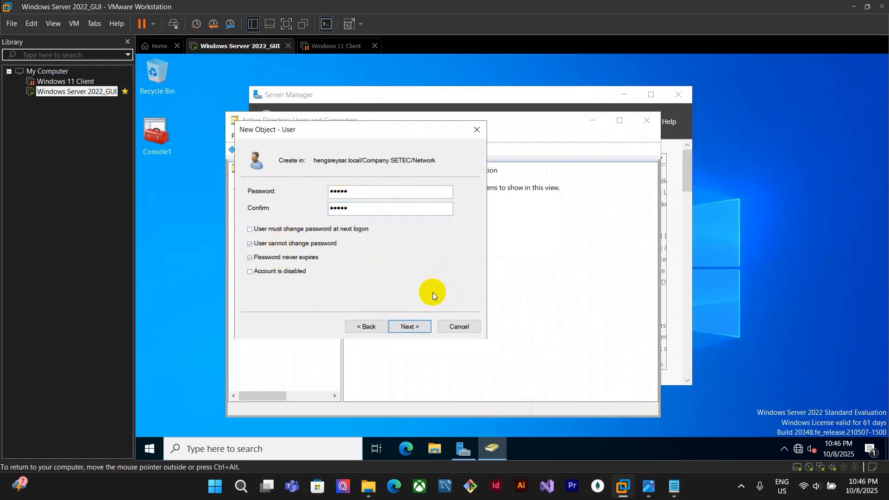
{"action": "left_click", "coordinate": [410, 328]}
{"action": "left_click", "coordinate": [415, 324]}
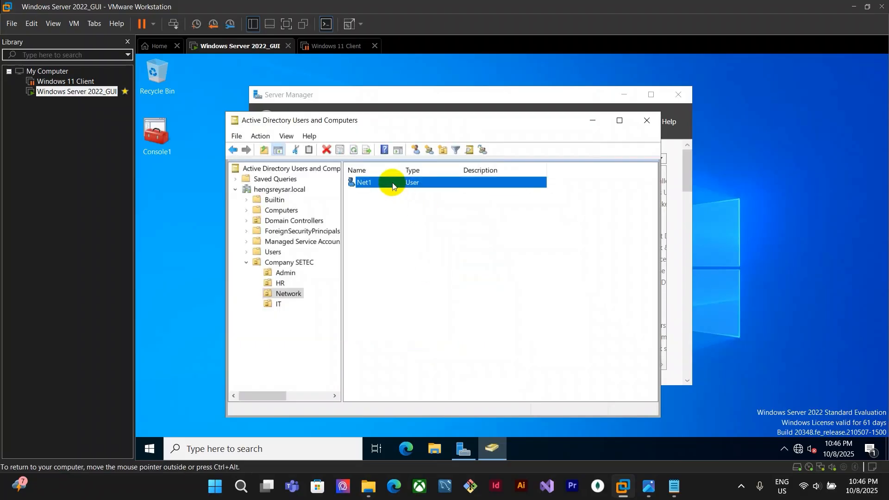
Start a new user in the Network OU with first name and logon name Net2
{"action": "left_click", "coordinate": [416, 149]}
{"action": "type", "text": "N"}
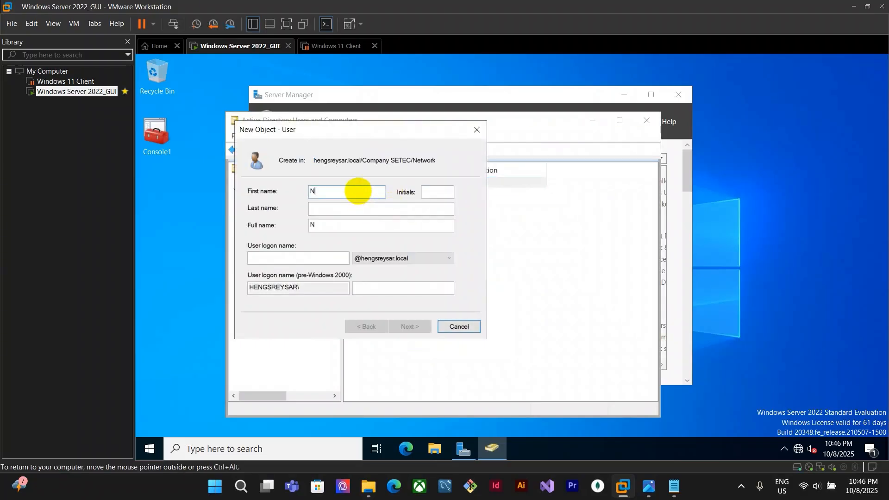
{"action": "type", "text": "et1"}
{"action": "key", "text": "BackSpace"}
{"action": "type", "text": "2"}
{"action": "left_click", "coordinate": [336, 262]}
{"action": "type", "text": "Net2"}
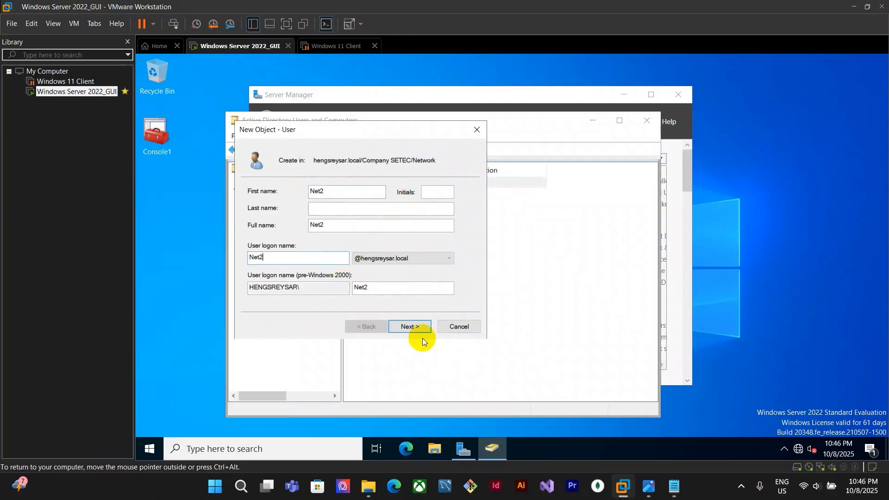
{"action": "key", "text": "Return"}
Enter and confirm the password for the Net2 account
{"action": "type", "text": "•••"}
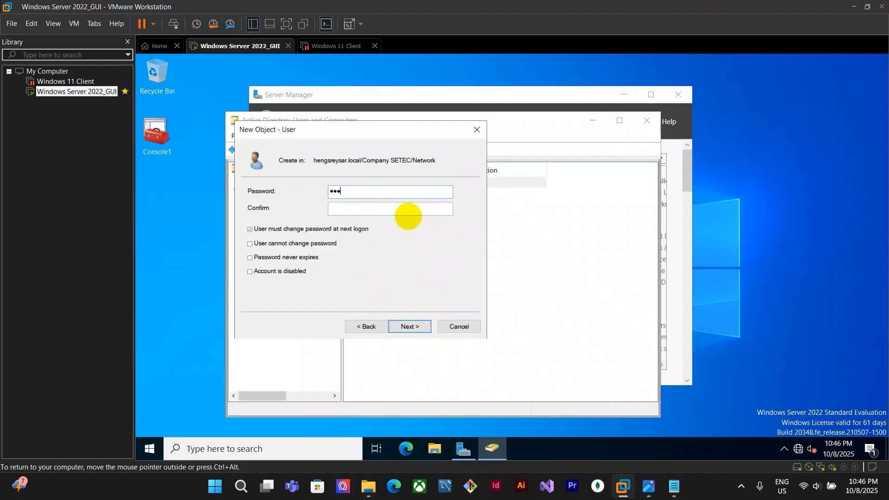
{"action": "type", "text": "••"}
{"action": "left_click", "coordinate": [401, 208]}
{"action": "type", "text": "•••••"}
Clear must-change-password, enable User cannot change password and Password never expires, and finish creating Net2
{"action": "left_click", "coordinate": [324, 228]}
{"action": "left_click", "coordinate": [315, 243]}
{"action": "left_click", "coordinate": [309, 257]}
{"action": "left_click", "coordinate": [417, 326]}
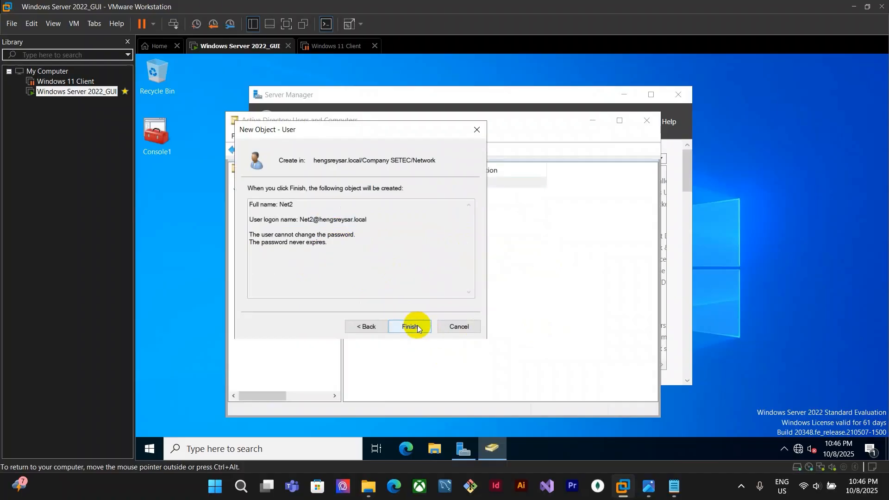
{"action": "left_click", "coordinate": [422, 329]}
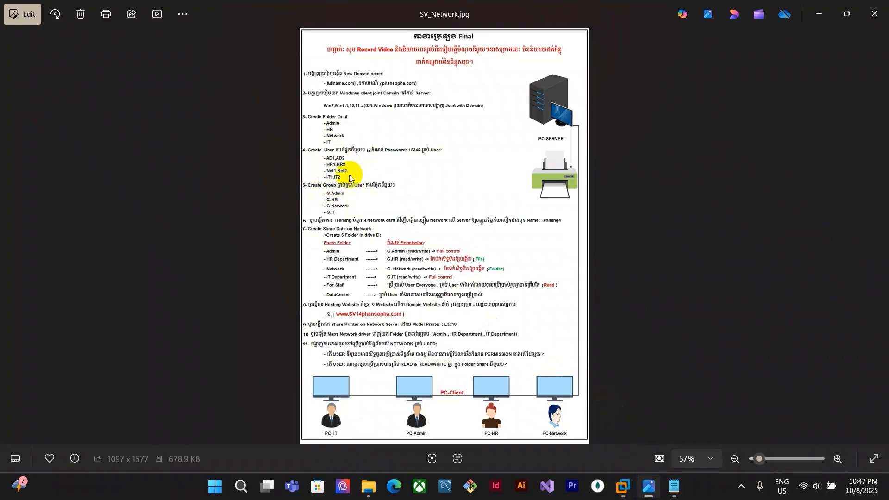
Return to the server VM and start a new user in the IT OU with first name and logon name IT1
{"action": "mouse_move", "coordinate": [623, 486]}
{"action": "left_click", "coordinate": [623, 456]}
{"action": "left_click", "coordinate": [278, 305]}
{"action": "left_click", "coordinate": [390, 151]}
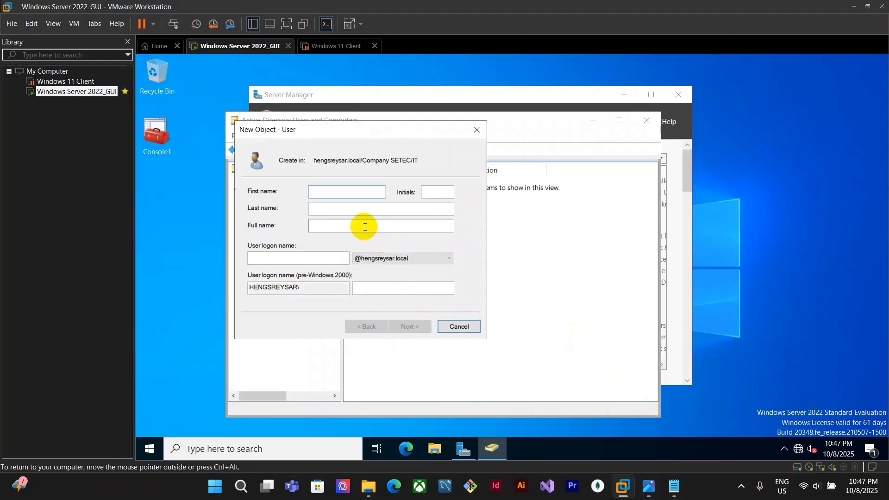
{"action": "left_click", "coordinate": [323, 257]}
{"action": "type", "text": "IT1"}
{"action": "key", "text": "Return"}
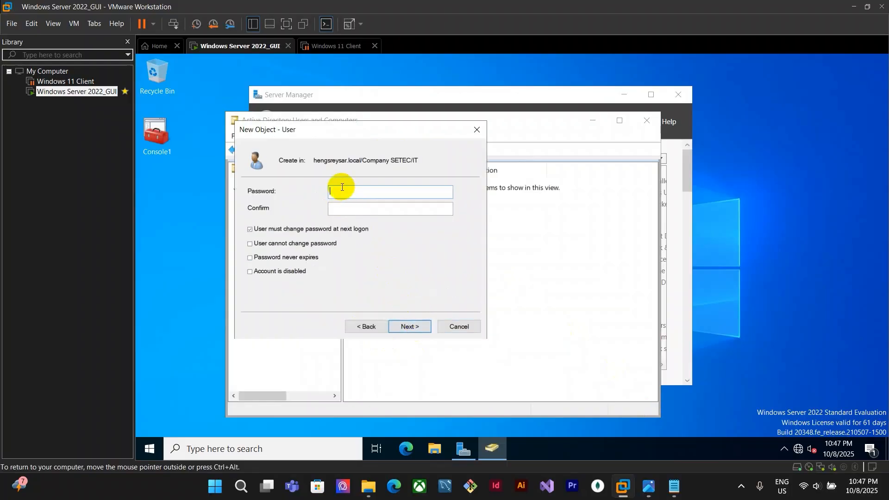
Enter and confirm the password for the IT1 account
{"action": "left_click", "coordinate": [359, 208]}
{"action": "type", "text": "•••••"}
Clear must-change-password, enable User cannot change password and Password never expires, and finish creating IT1
{"action": "left_click", "coordinate": [345, 232]}
{"action": "left_click", "coordinate": [316, 244]}
{"action": "left_click", "coordinate": [311, 259]}
{"action": "left_click", "coordinate": [417, 326]}
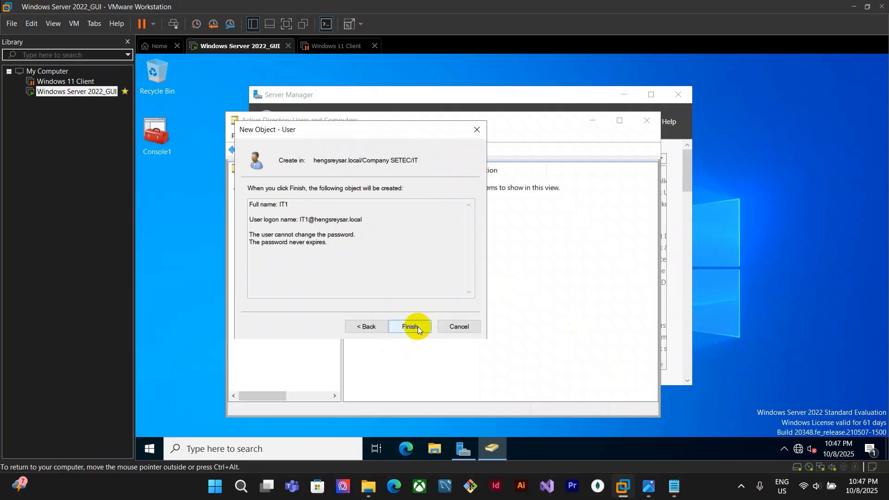
{"action": "left_click", "coordinate": [419, 328]}
Start a new user in the IT OU with first name and logon name IT2
{"action": "left_click", "coordinate": [416, 149]}
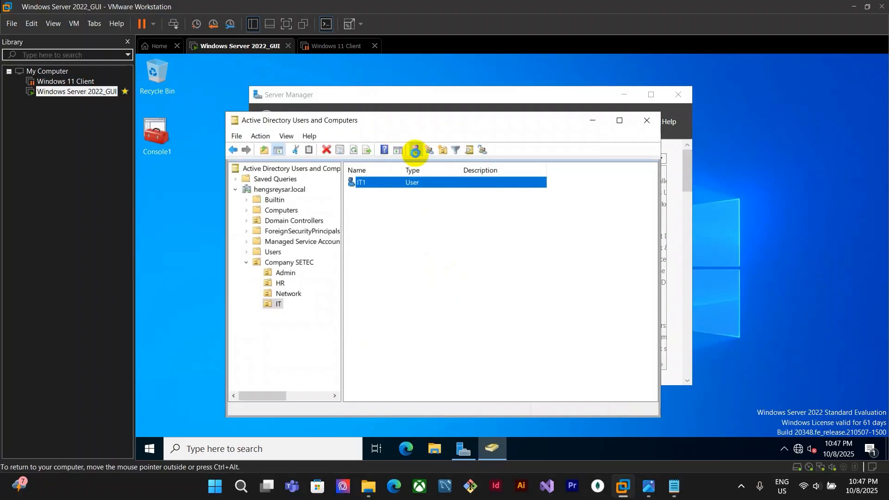
{"action": "type", "text": "IT1"}
{"action": "key", "text": "BackSpace"}
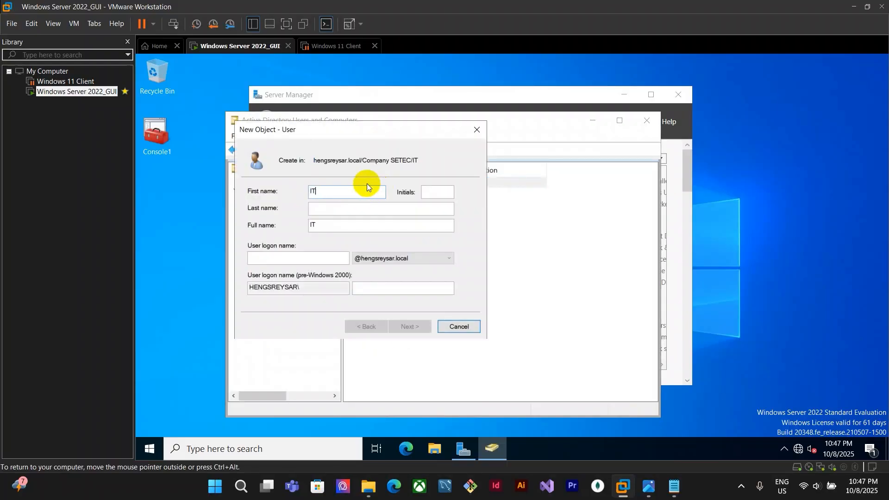
{"action": "type", "text": "2"}
{"action": "left_click", "coordinate": [323, 258]}
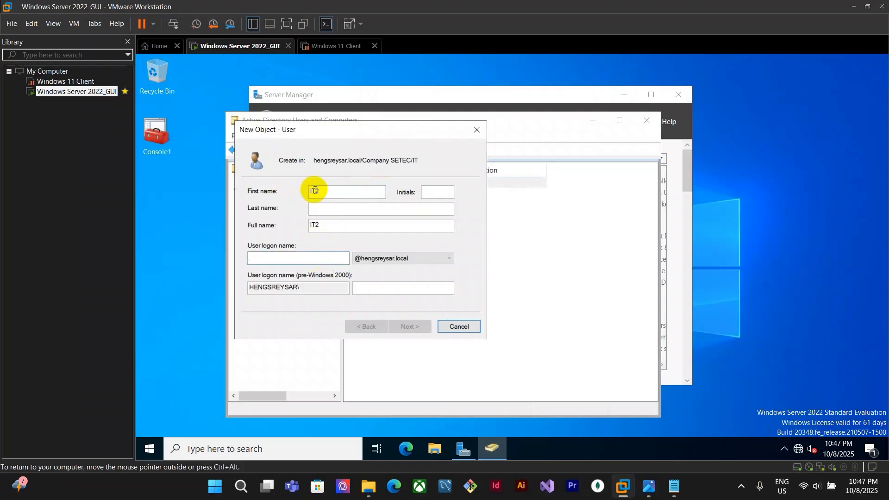
{"action": "type", "text": "IT2"}
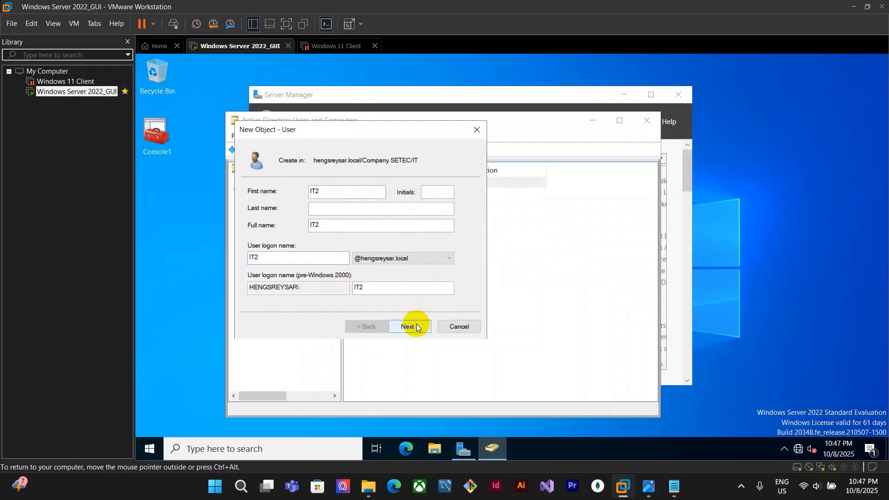
{"action": "left_click", "coordinate": [415, 325]}
Enter and confirm the password for the IT2 account
{"action": "type", "text": "••"}
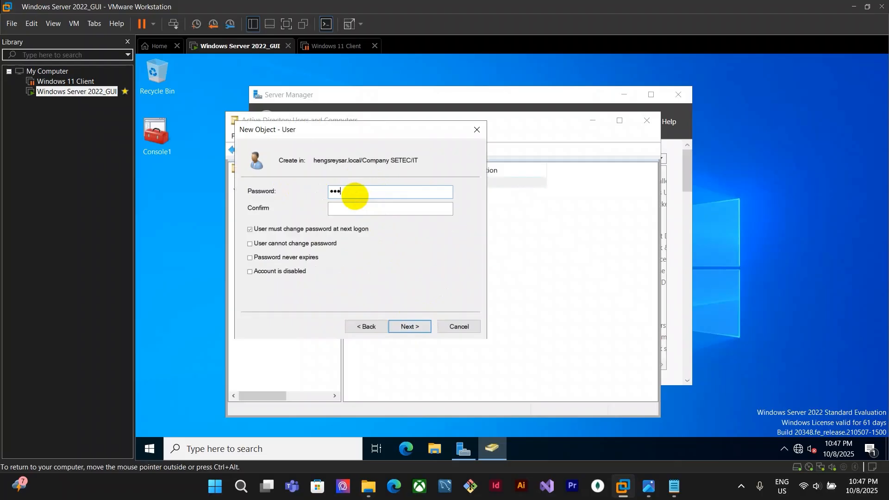
{"action": "left_click", "coordinate": [354, 208]}
{"action": "type", "text": "•"}
Clear must-change-password, enable User cannot change password and Password never expires, and finish creating IT2
{"action": "left_click", "coordinate": [329, 229]}
{"action": "left_click", "coordinate": [423, 323]}
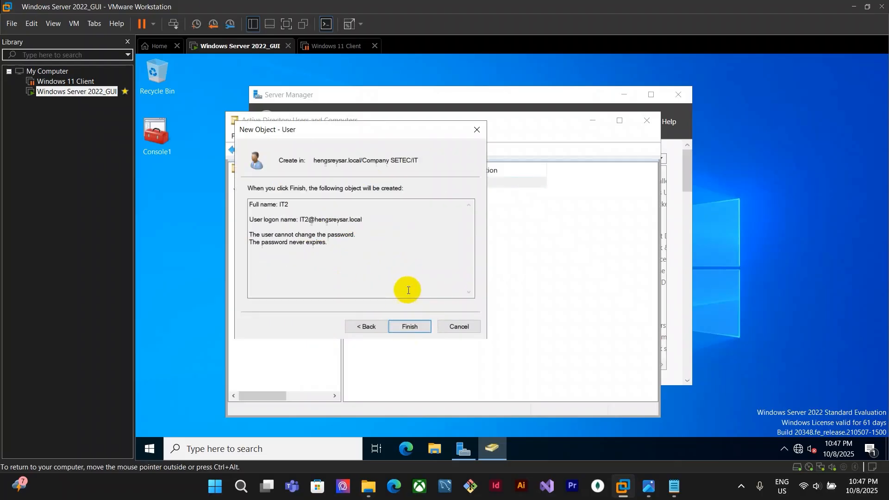
{"action": "left_click", "coordinate": [410, 324]}
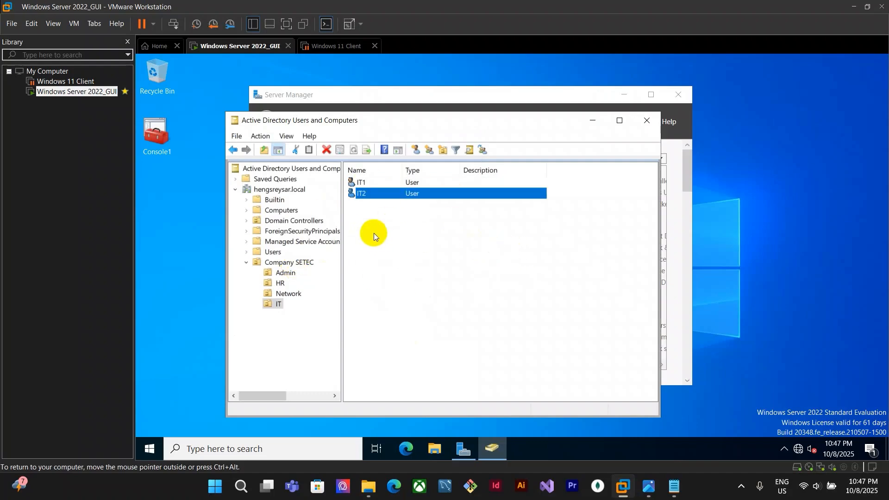
Review the user accounts in the Admin, HR, Network and IT OUs, then reopen the SV_Network assignment sheet
{"action": "left_click", "coordinate": [303, 281]}
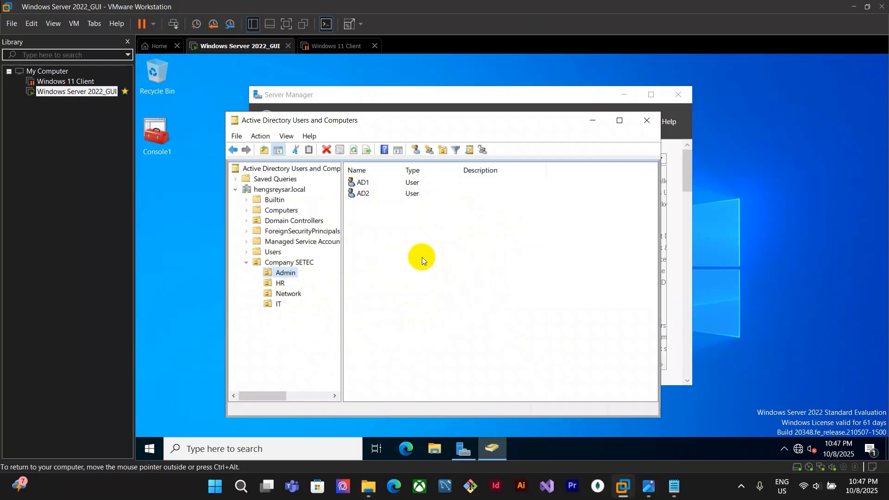
{"action": "left_click", "coordinate": [280, 283]}
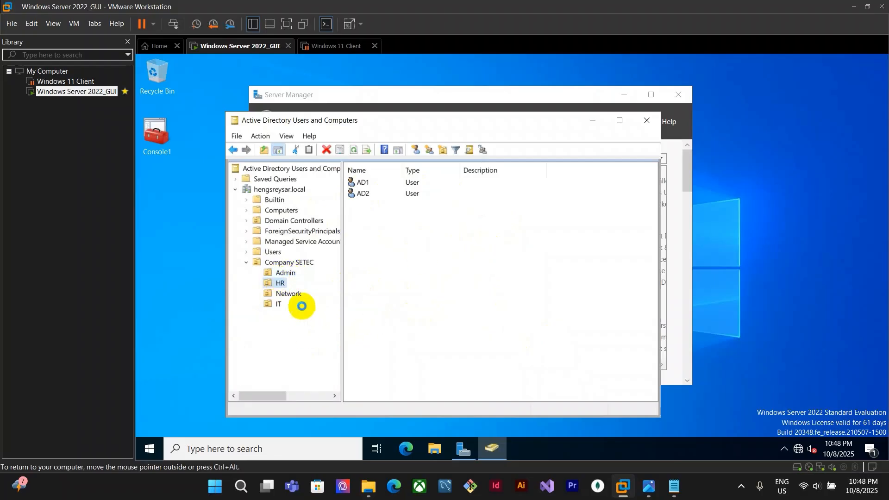
{"action": "left_click", "coordinate": [293, 272]}
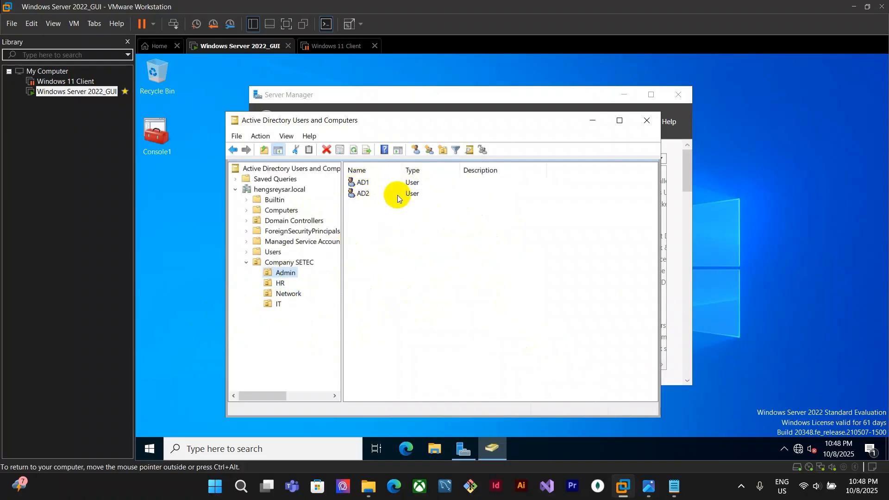
{"action": "left_click", "coordinate": [280, 282]}
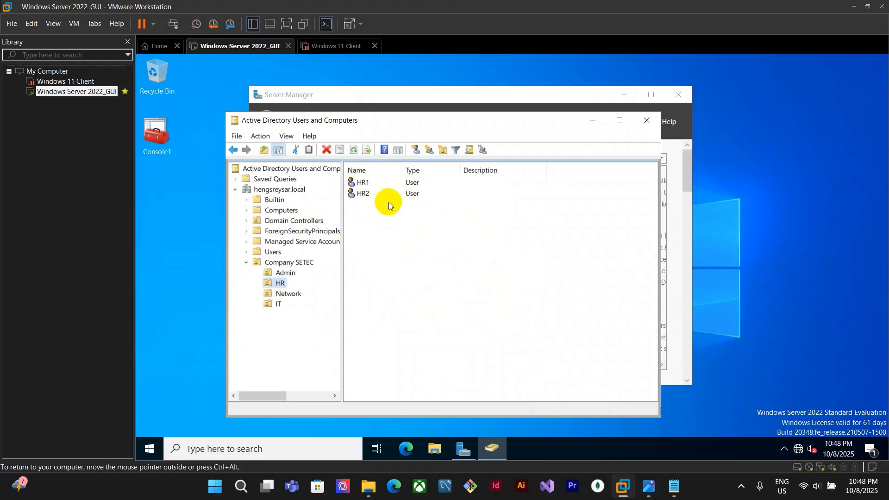
{"action": "left_click", "coordinate": [288, 294]}
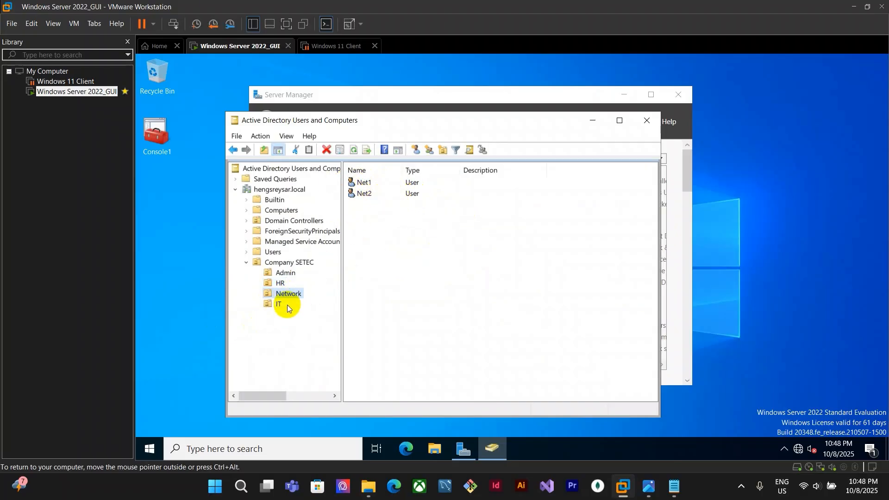
{"action": "key", "text": "Down"}
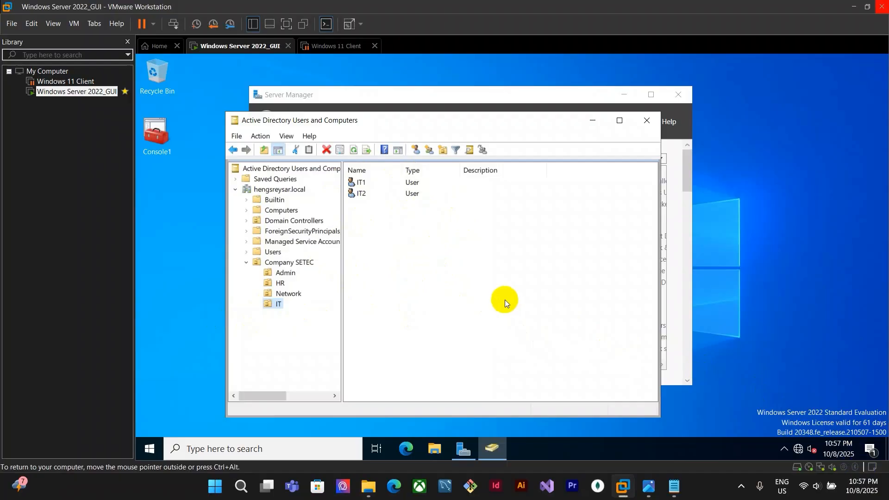
{"action": "left_click", "coordinate": [647, 485]}
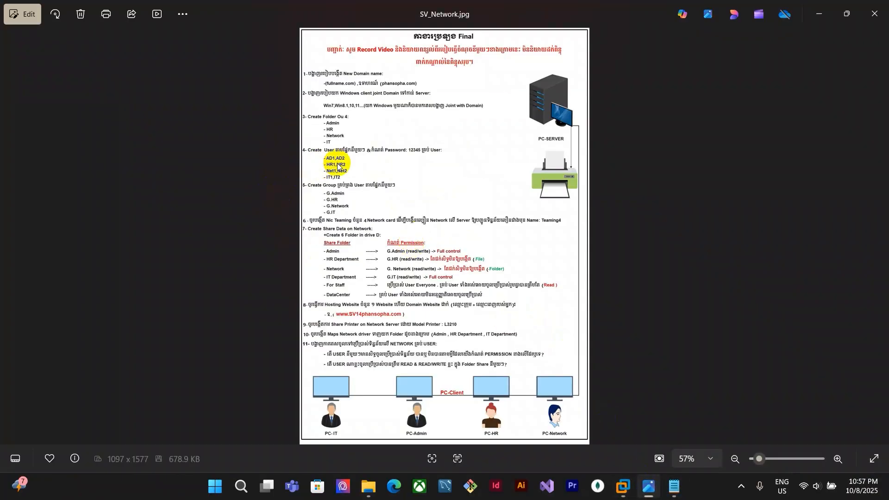
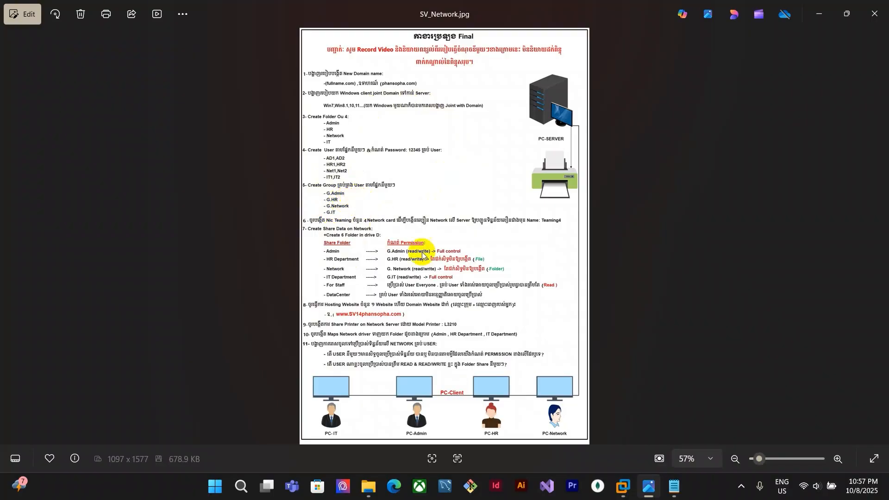
Try to create a global security group named G.Admin directly in Company SETEC
{"action": "key", "text": "alt+Tab"}
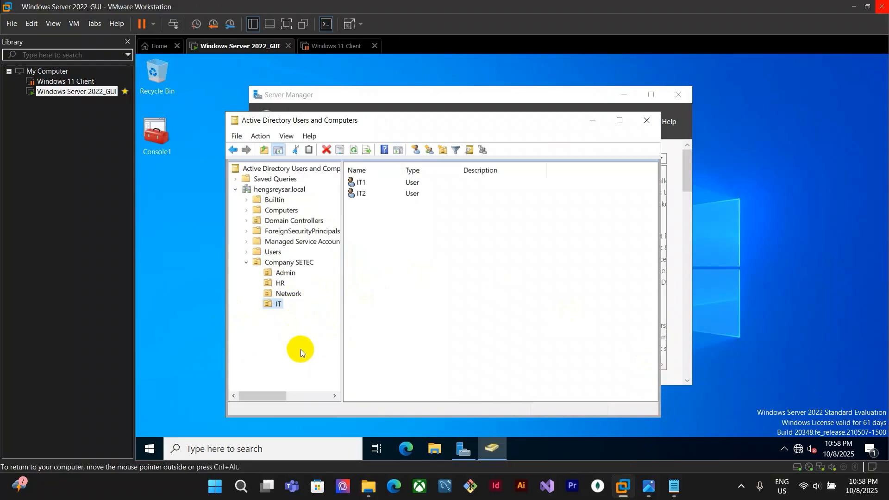
{"action": "left_click", "coordinate": [280, 262]}
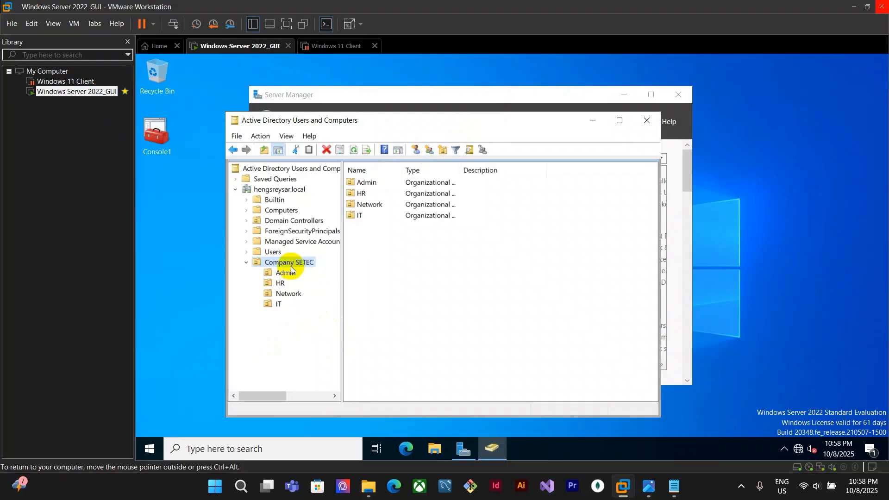
{"action": "left_click", "coordinate": [430, 152]}
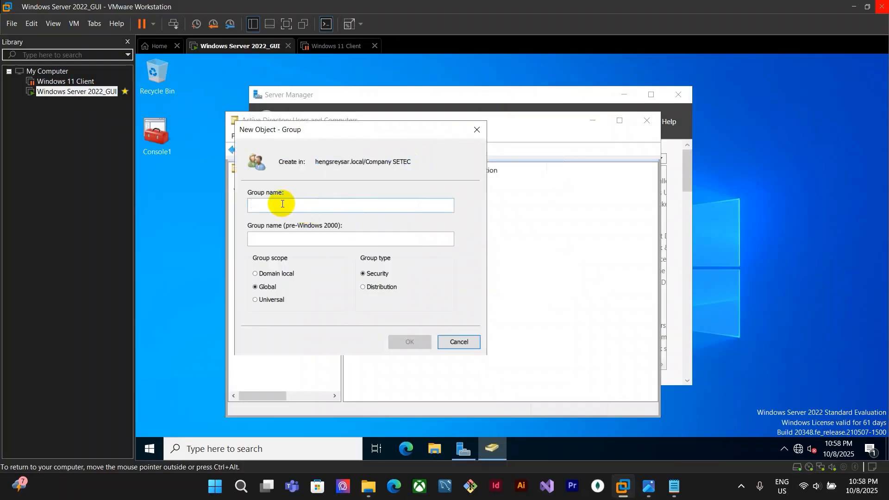
{"action": "left_click", "coordinate": [649, 486]}
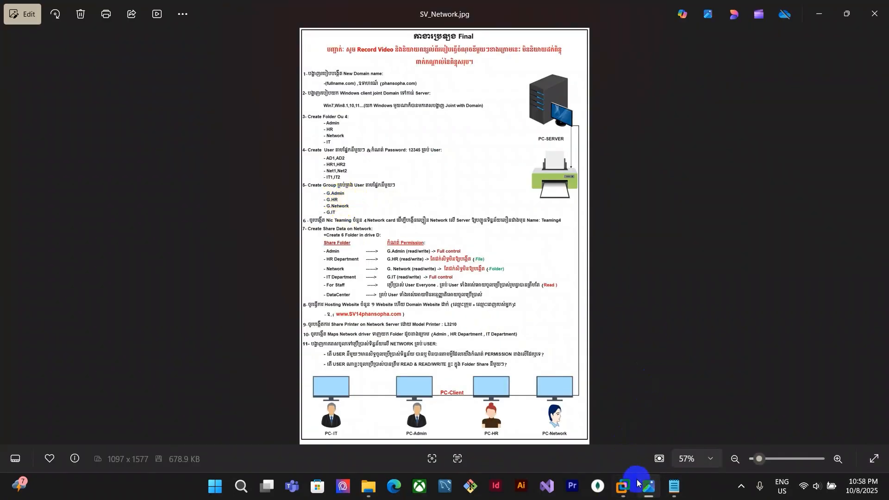
{"action": "left_click", "coordinate": [623, 486]}
{"action": "type", "text": "G.Admin"}
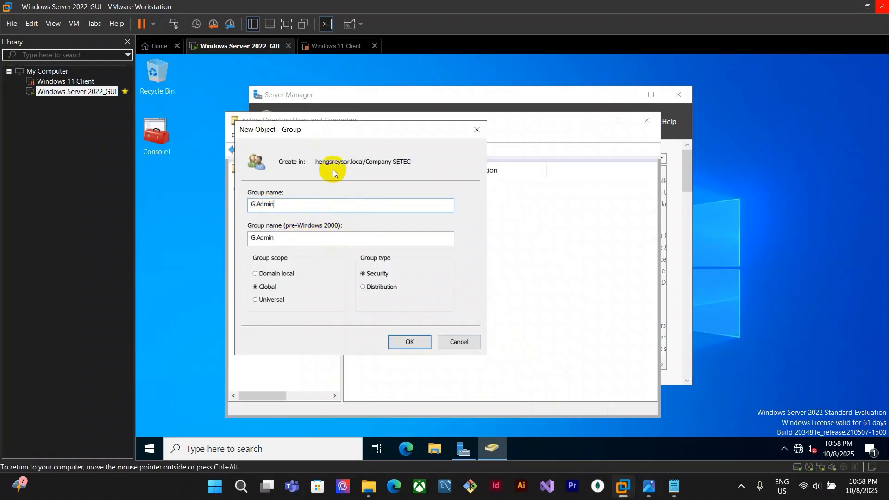
{"action": "left_click_drag", "start_coordinate": [338, 129], "coordinate": [575, 168]}
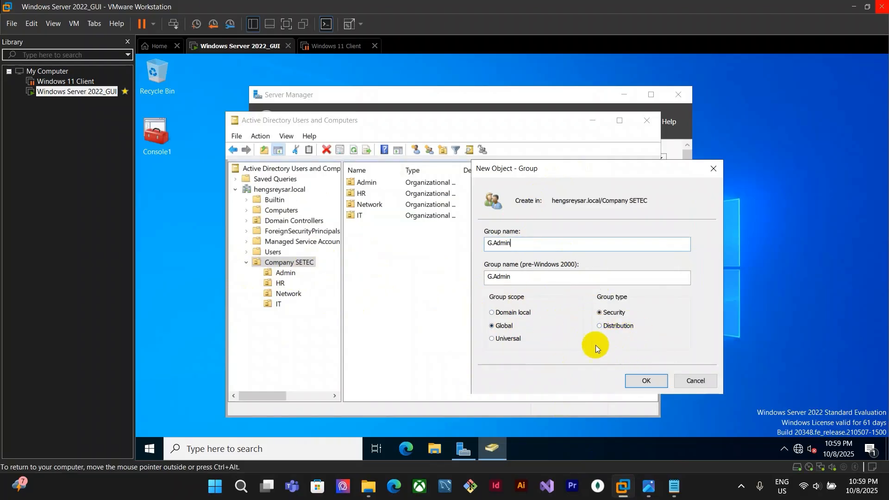
{"action": "left_click", "coordinate": [645, 381]}
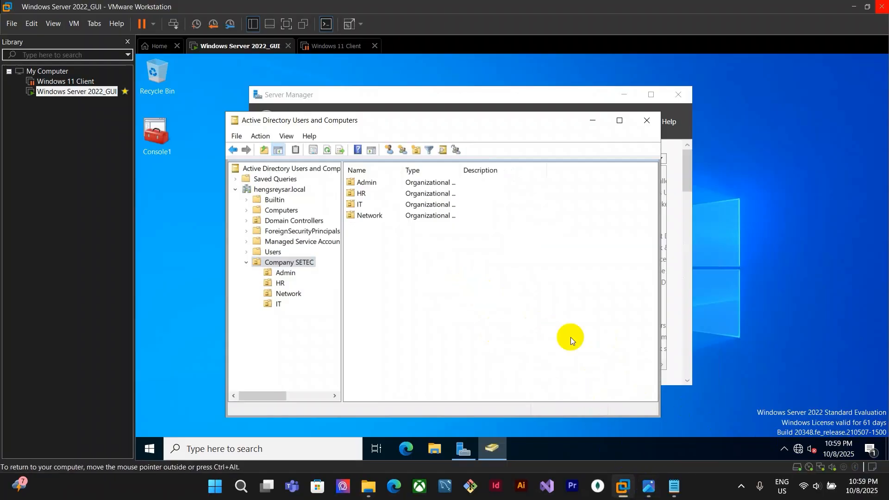
Create an organizational unit named Manager Group under Company SETEC and open it
{"action": "left_click", "coordinate": [649, 486]}
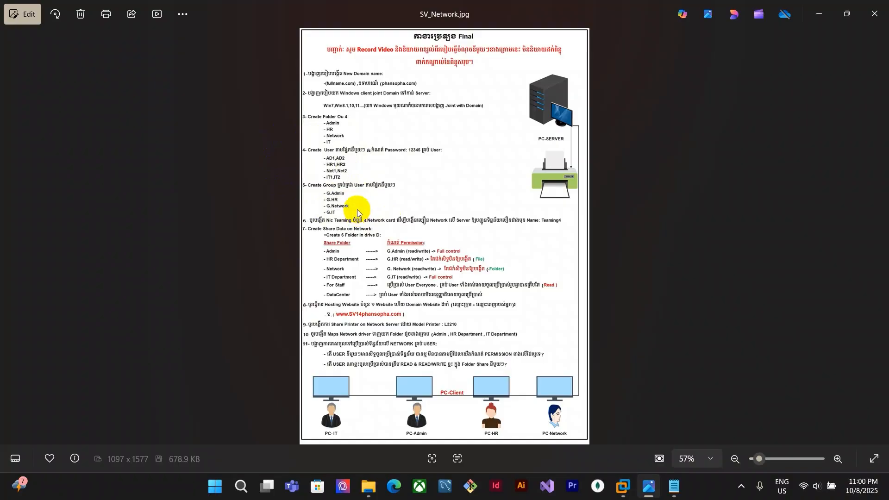
{"action": "left_click", "coordinate": [623, 487]}
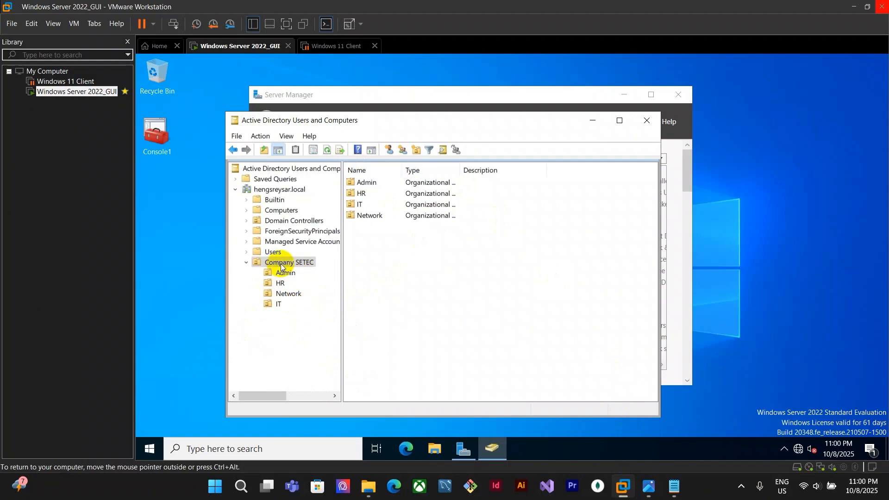
{"action": "left_click", "coordinate": [416, 149]}
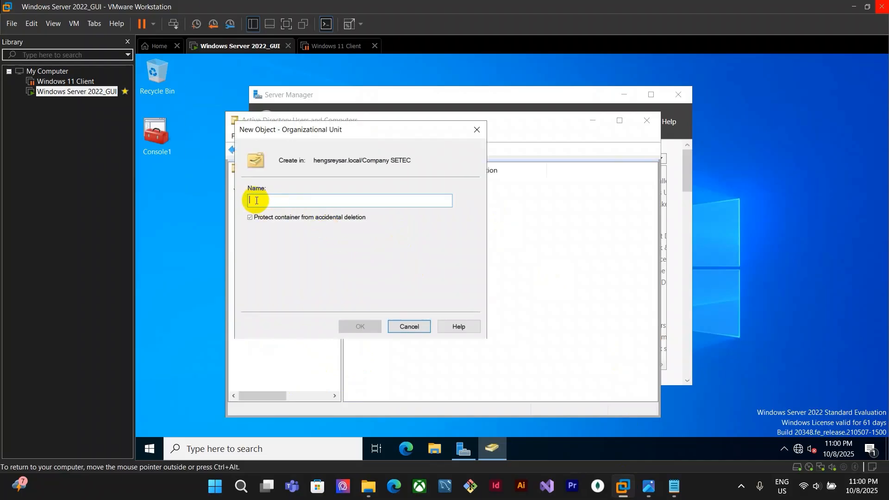
{"action": "type", "text": "Manager Grop"}
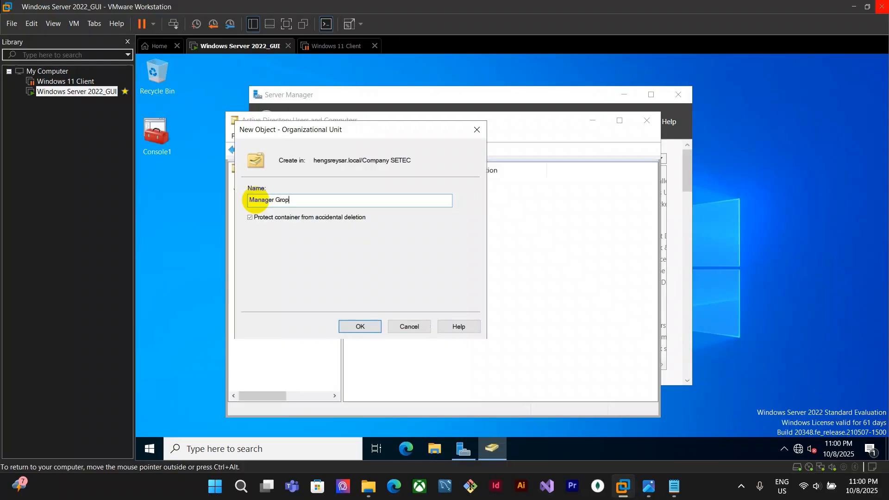
{"action": "key", "text": "BackSpace"}
{"action": "type", "text": "up"}
{"action": "left_click", "coordinate": [378, 327]}
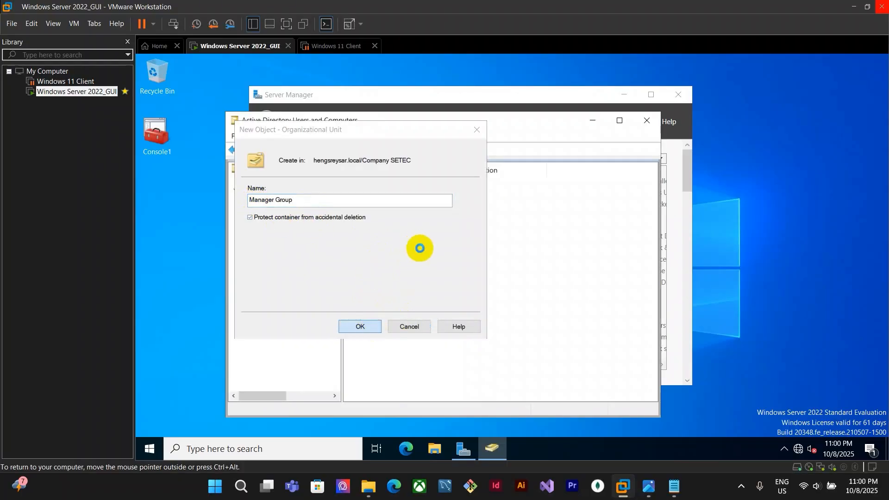
{"action": "left_click", "coordinate": [294, 319]}
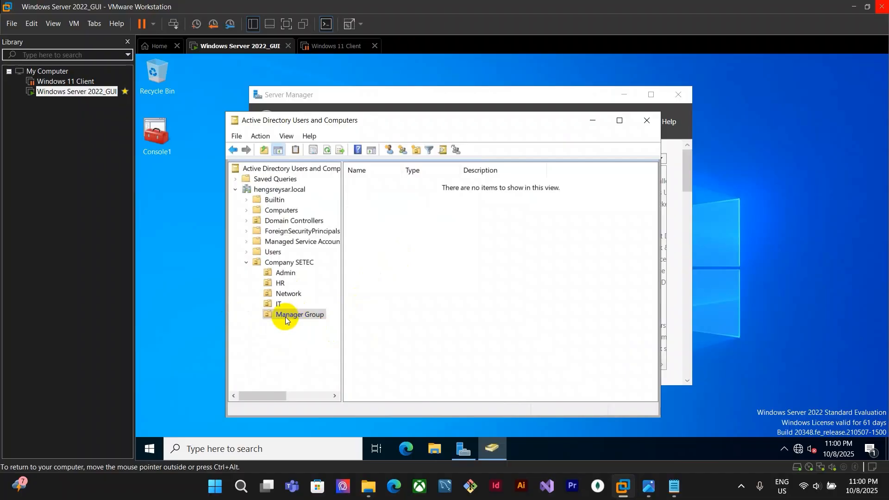
Create a global security group named G.Admin in the Manager Group OU
{"action": "left_click", "coordinate": [403, 150]}
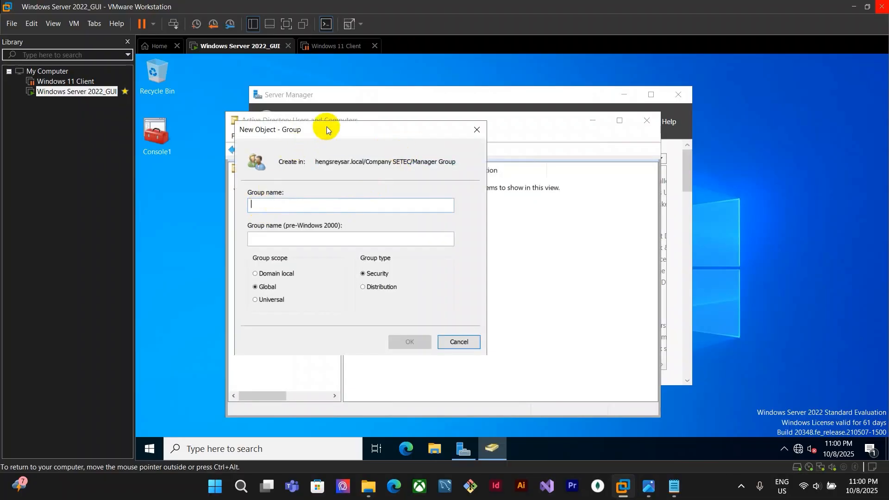
{"action": "left_click_drag", "start_coordinate": [326, 127], "coordinate": [451, 164]}
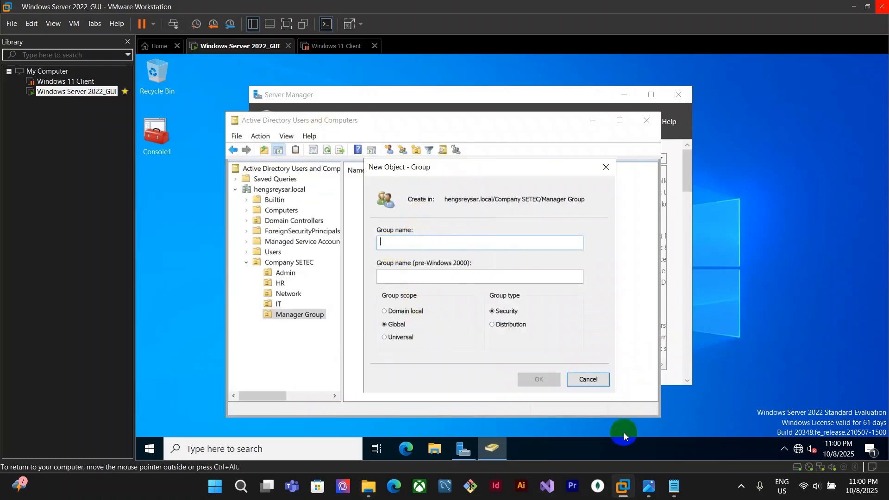
{"action": "left_click", "coordinate": [648, 486]}
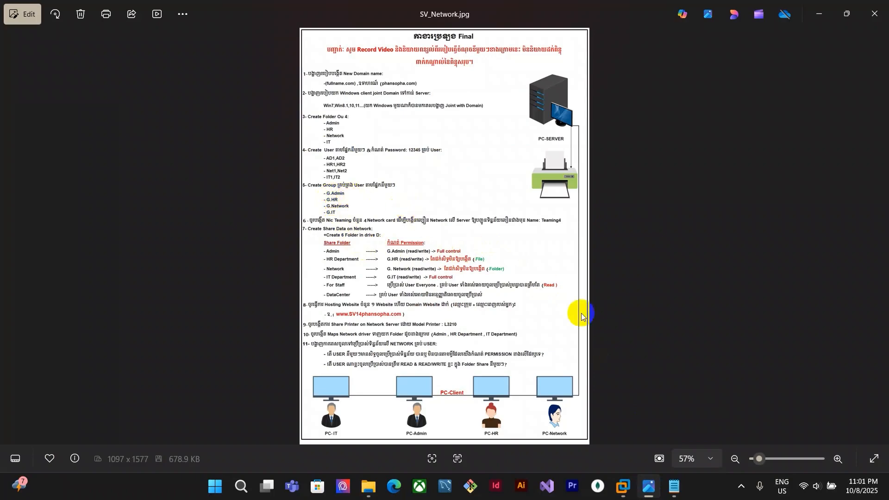
{"action": "left_click", "coordinate": [623, 486]}
{"action": "type", "text": "g.Admin"}
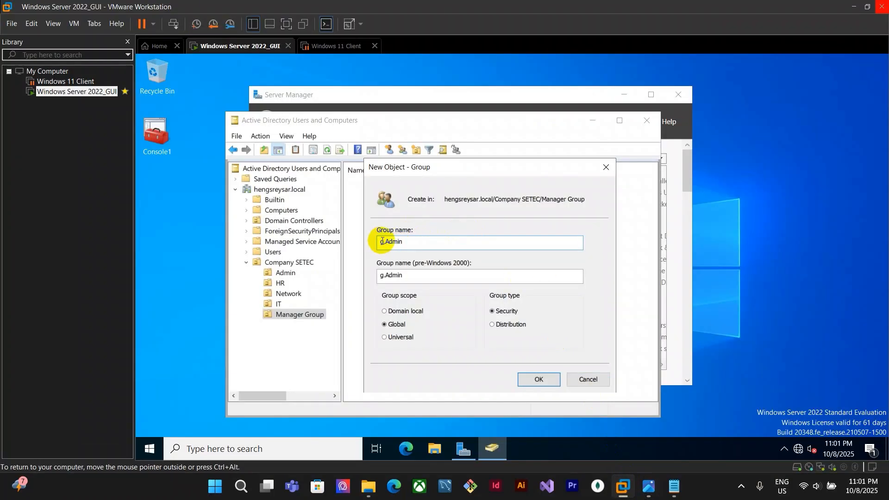
{"action": "left_click", "coordinate": [383, 241]}
{"action": "key", "text": "BackSpace"}
{"action": "type", "text": "G"}
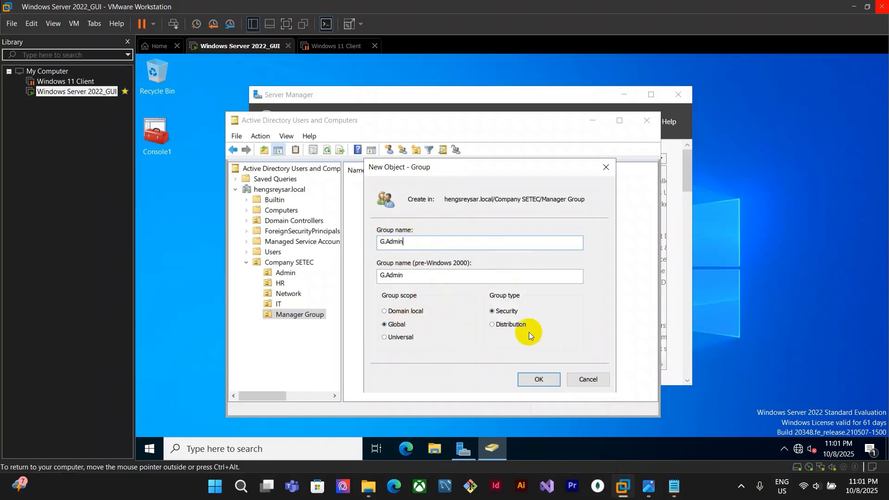
{"action": "left_click", "coordinate": [539, 379]}
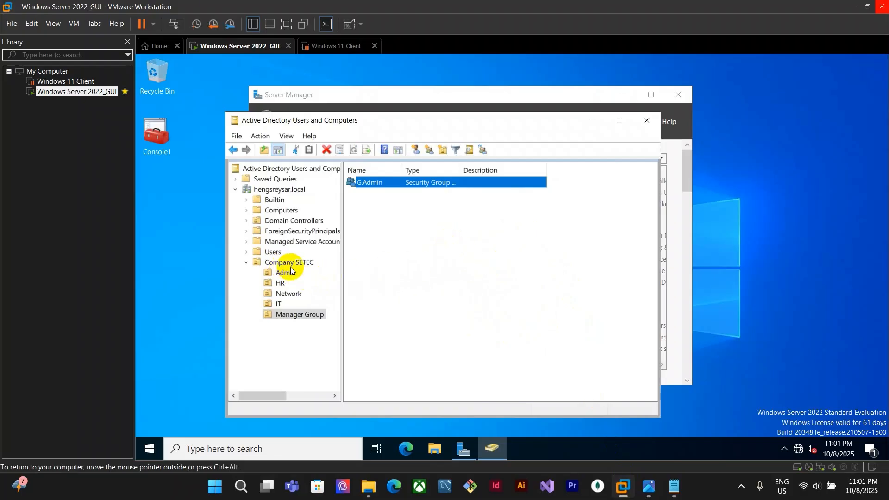
Create a global security group named G.HR in the Manager Group OU
{"action": "left_click", "coordinate": [285, 314]}
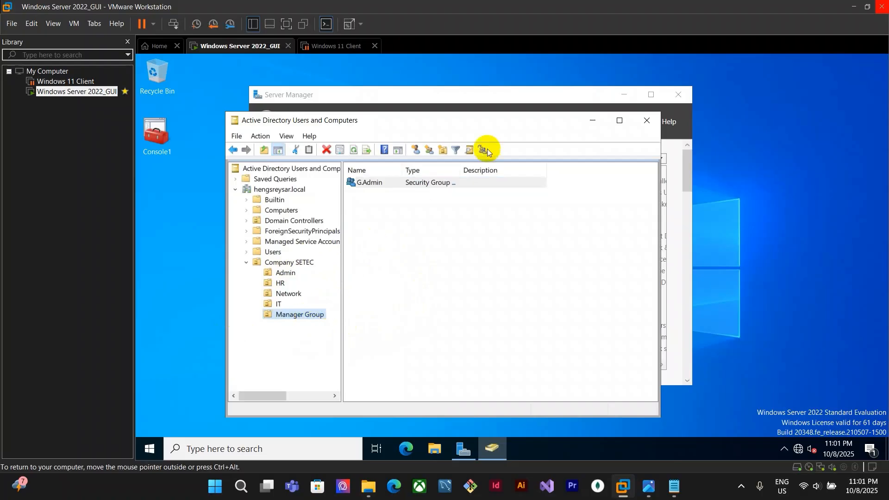
{"action": "left_click", "coordinate": [429, 149]}
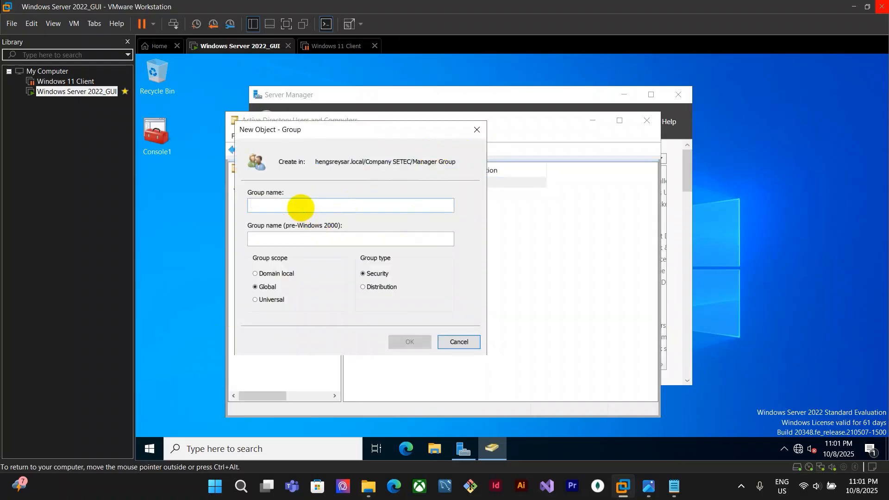
{"action": "type", "text": "G."}
{"action": "left_click", "coordinate": [670, 488]}
{"action": "left_click", "coordinate": [655, 492]}
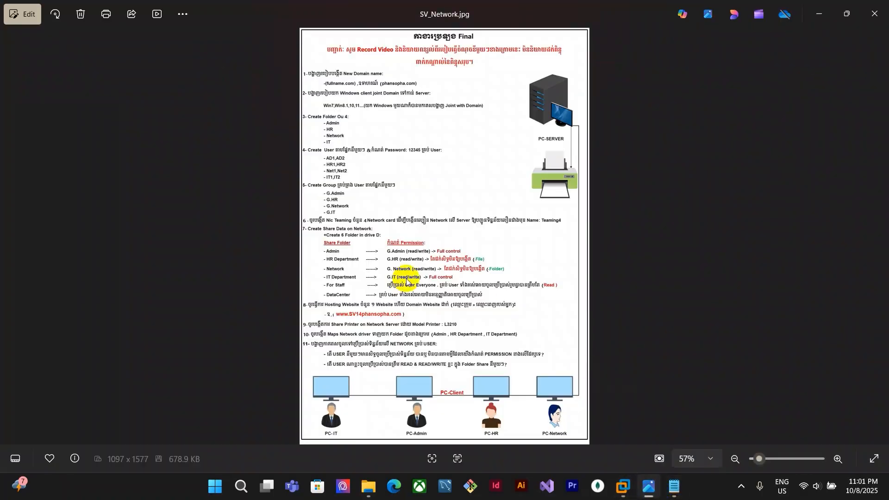
{"action": "left_click", "coordinate": [623, 487]}
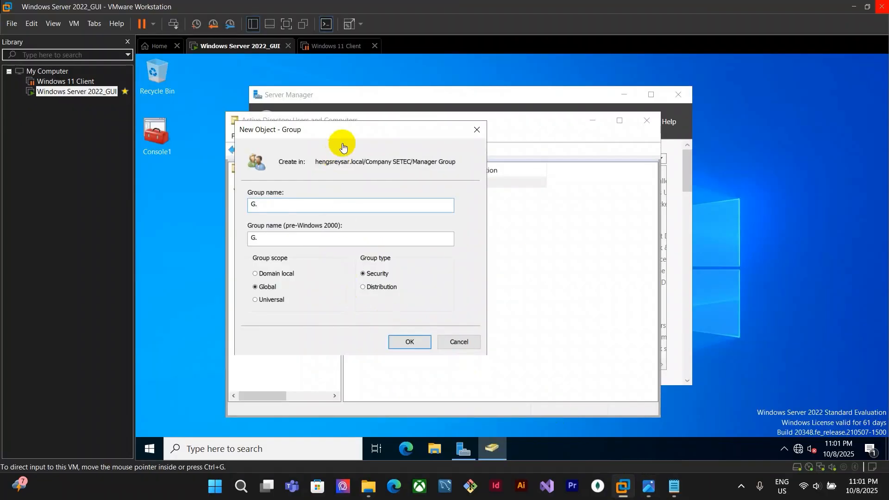
{"action": "left_click_drag", "start_coordinate": [363, 126], "coordinate": [517, 135]}
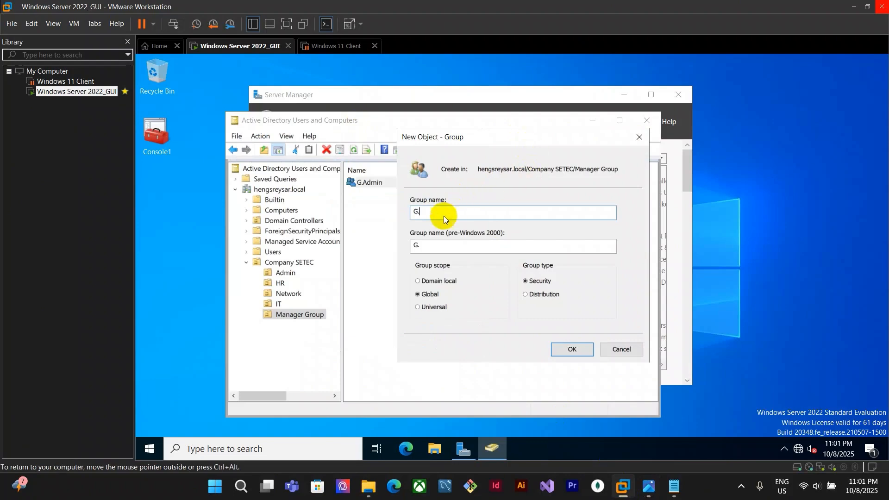
{"action": "type", "text": "HR"}
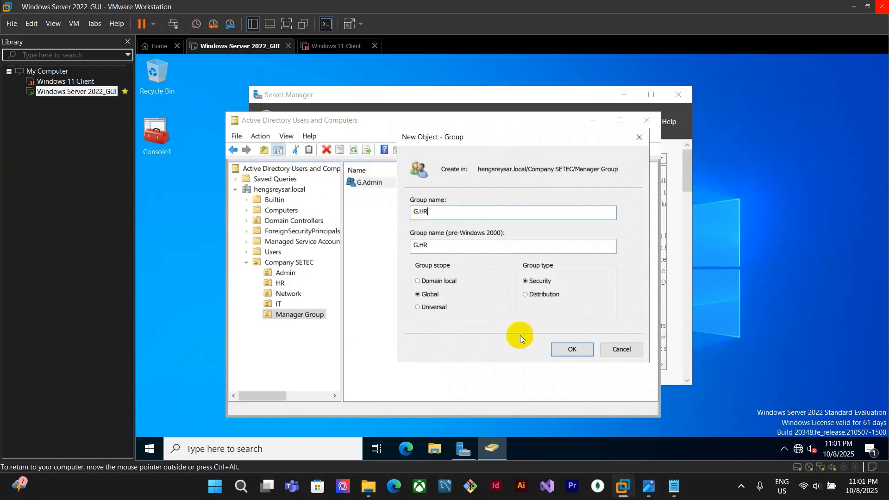
{"action": "left_click", "coordinate": [572, 350]}
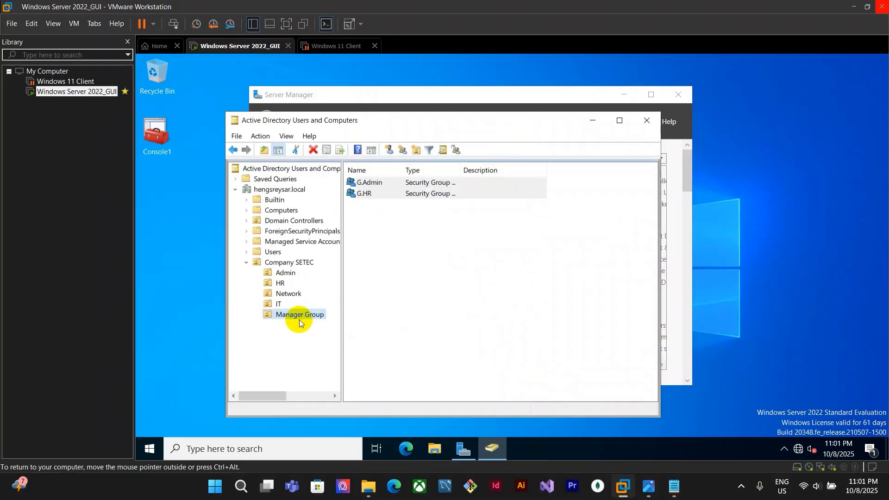
Create a global security group named G.Network in the Manager Group OU
{"action": "left_click", "coordinate": [402, 149]}
{"action": "left_click_drag", "start_coordinate": [341, 130], "coordinate": [553, 158]}
{"action": "left_click", "coordinate": [649, 486]}
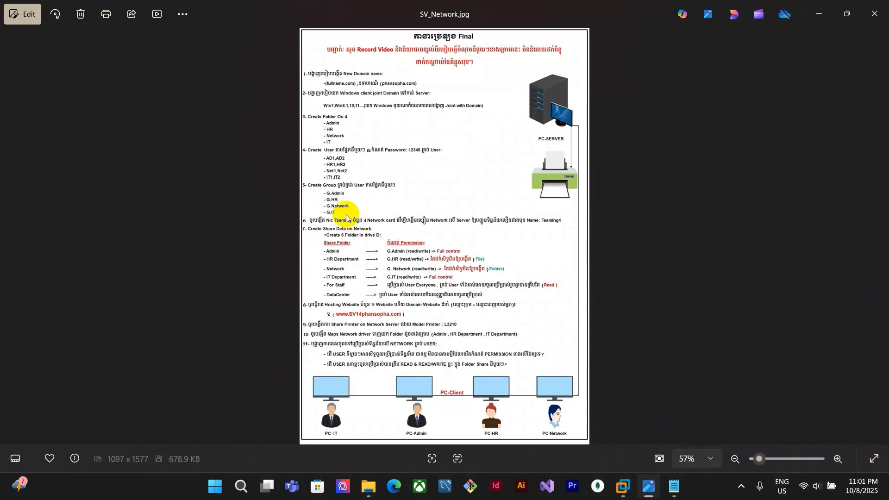
{"action": "mouse_move", "coordinate": [622, 486]}
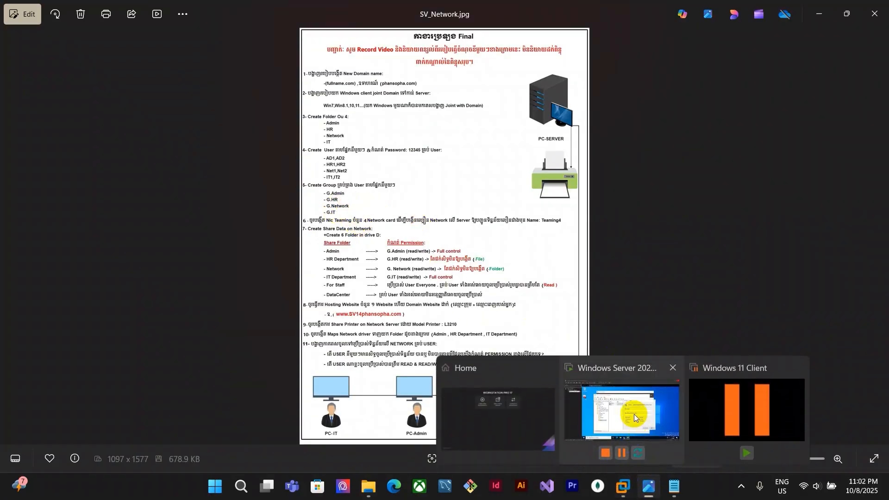
{"action": "left_click", "coordinate": [635, 416]}
{"action": "left_click", "coordinate": [505, 239]}
{"action": "type", "text": "g.Network"}
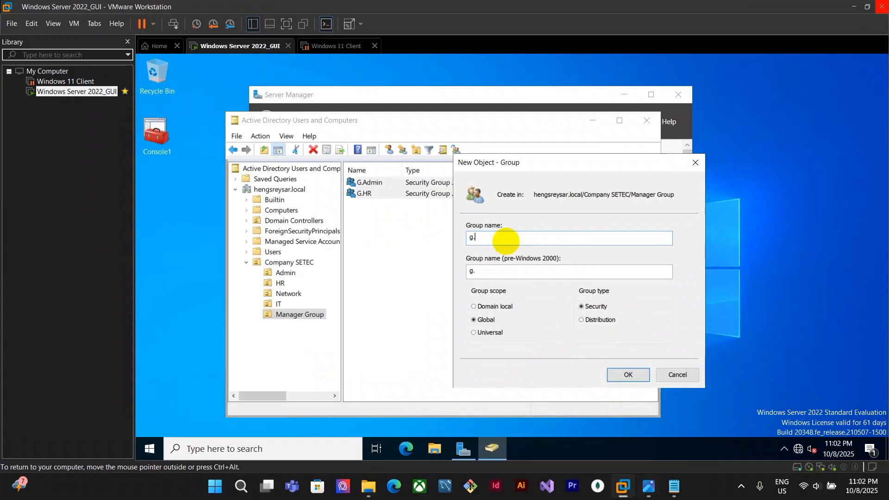
{"action": "left_click", "coordinate": [471, 237]}
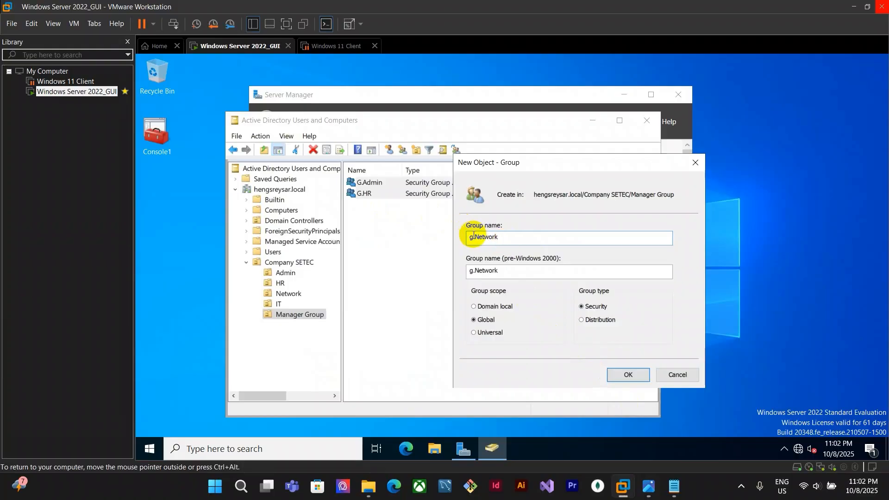
{"action": "key", "text": "BackSpace"}
{"action": "type", "text": "G"}
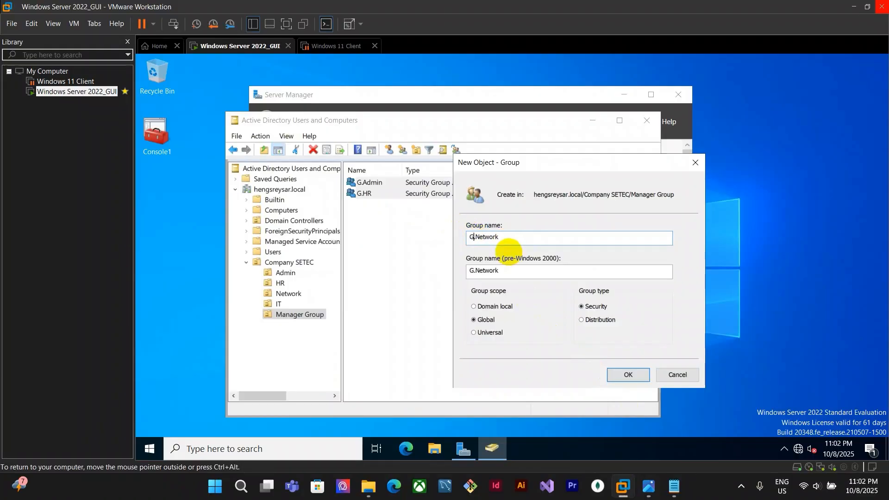
{"action": "left_click", "coordinate": [517, 243]}
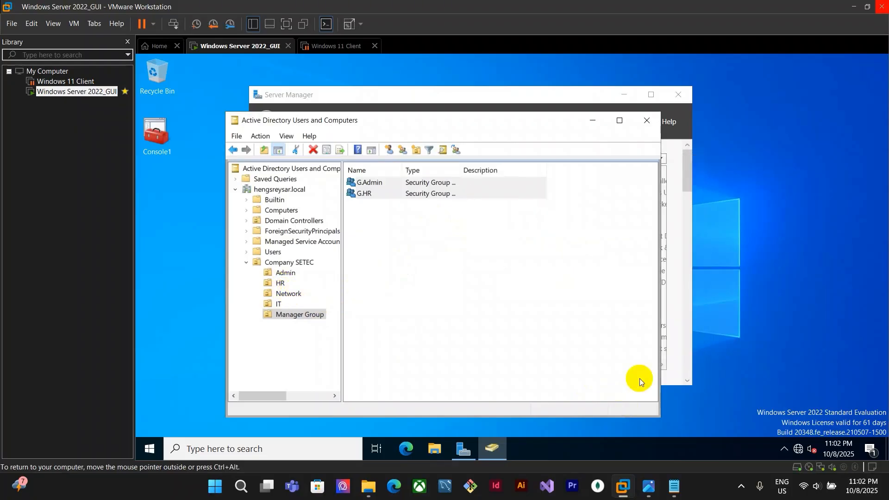
{"action": "left_click", "coordinate": [639, 379]}
Create a global security group named G.IT in the Manager Group OU
{"action": "left_click", "coordinate": [402, 149]}
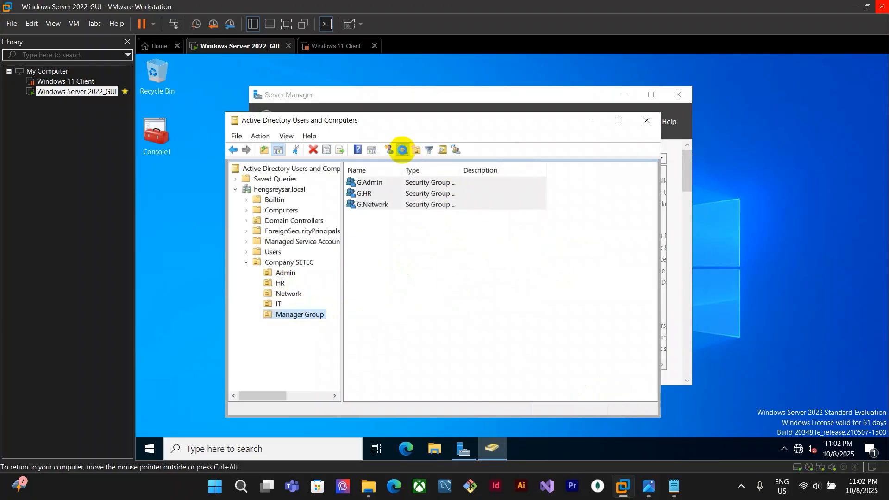
{"action": "left_click", "coordinate": [648, 486]}
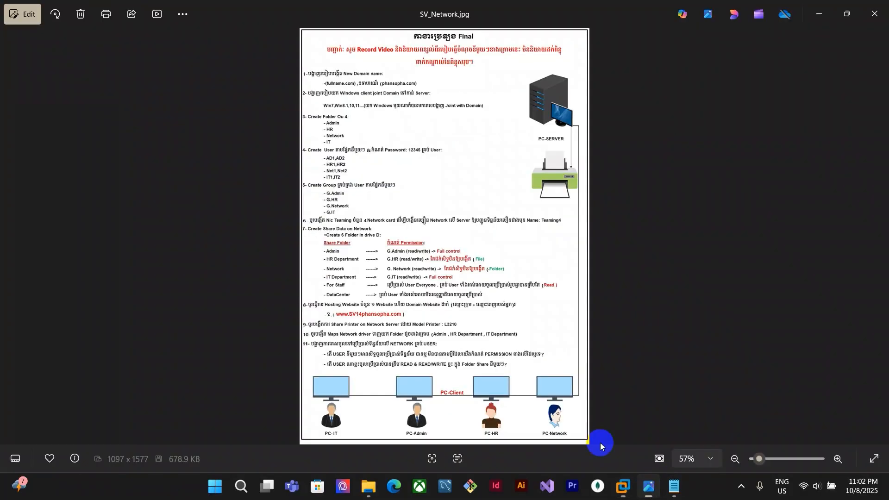
{"action": "left_click", "coordinate": [623, 487]}
{"action": "type", "text": "G.IT"}
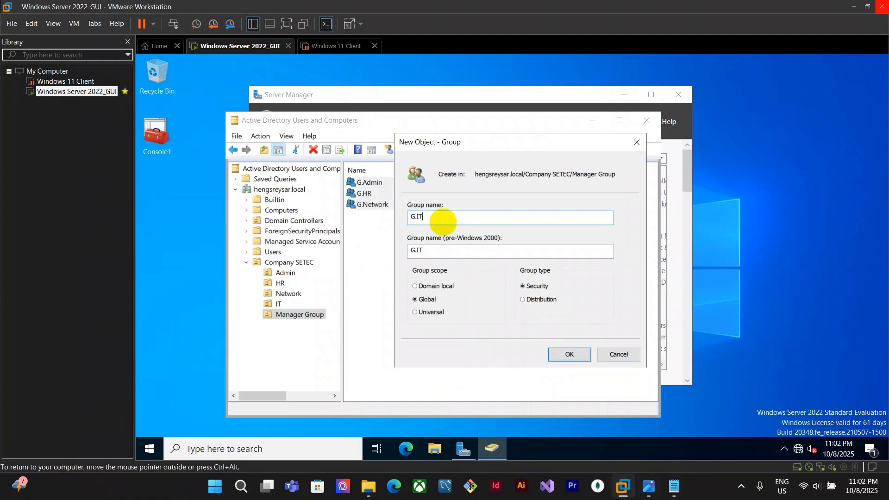
{"action": "left_click", "coordinate": [569, 355]}
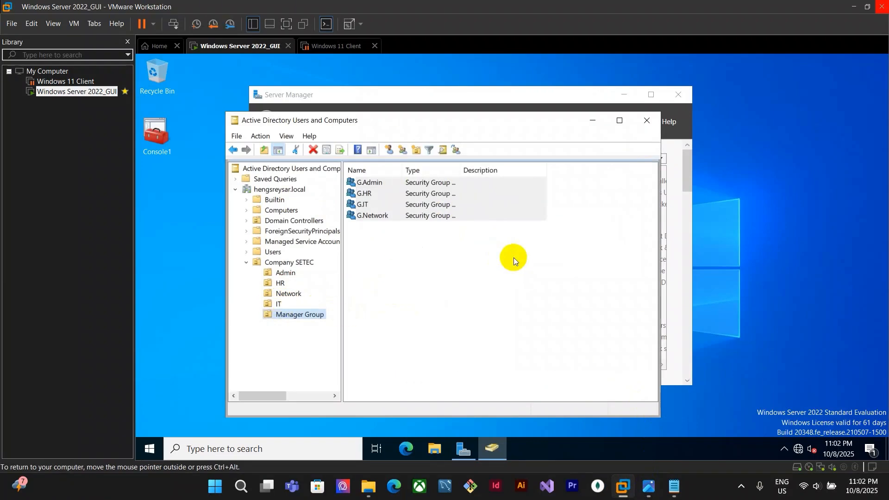
Open the G.Admin group's properties and inspect its Members list without changes
{"action": "left_click", "coordinate": [460, 253]}
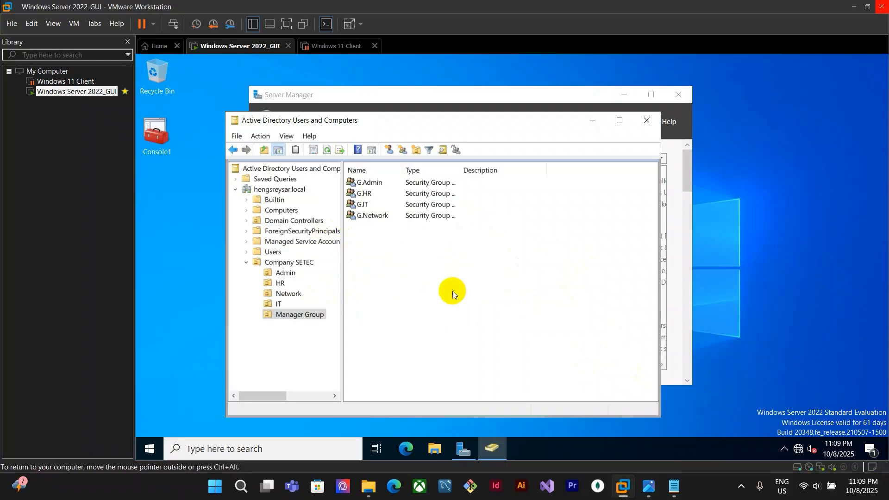
{"action": "left_click", "coordinate": [371, 184]}
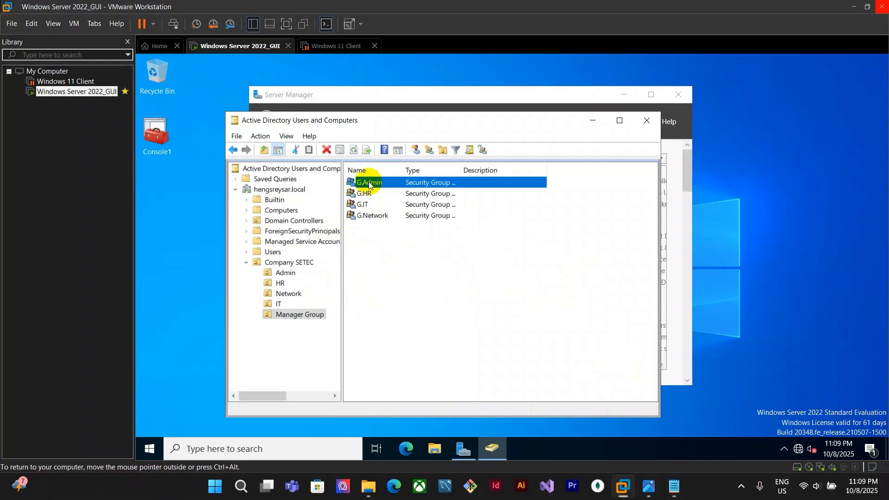
{"action": "right_click", "coordinate": [379, 181]}
{"action": "left_click", "coordinate": [426, 289]}
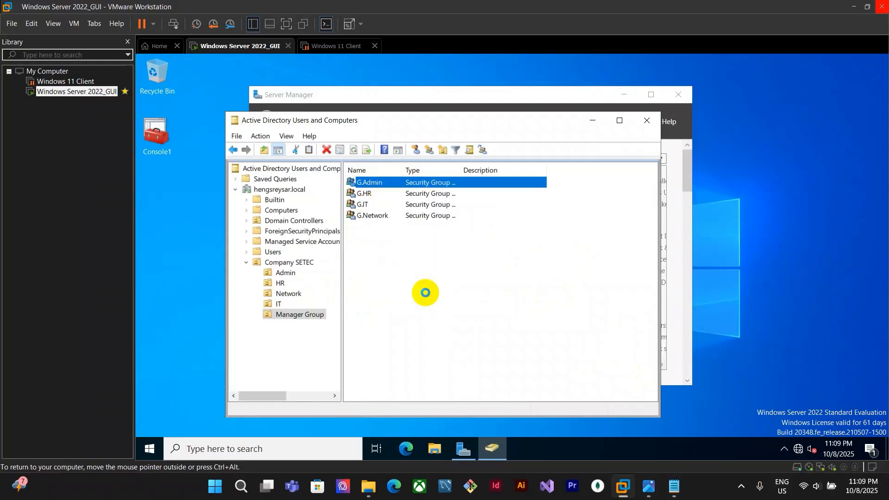
{"action": "left_click", "coordinate": [378, 161]}
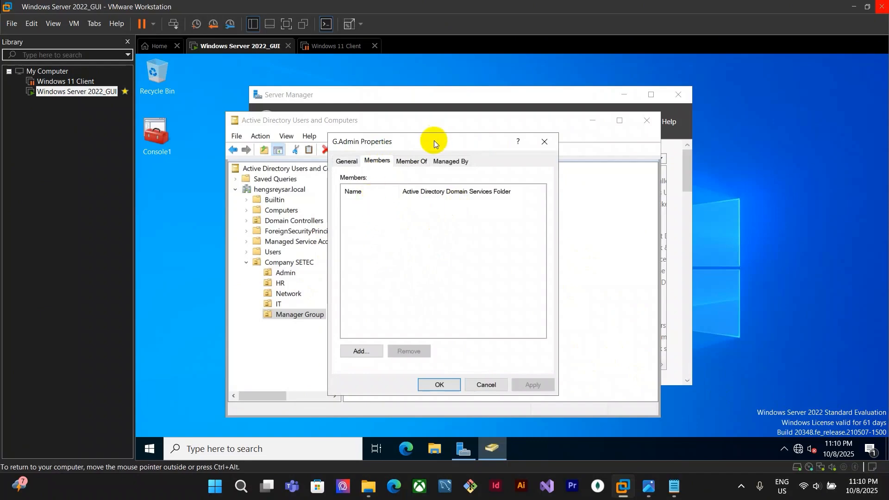
{"action": "left_click_drag", "start_coordinate": [434, 140], "coordinate": [623, 158]}
{"action": "left_click_drag", "start_coordinate": [698, 167], "coordinate": [510, 111]}
{"action": "left_click", "coordinate": [500, 350]}
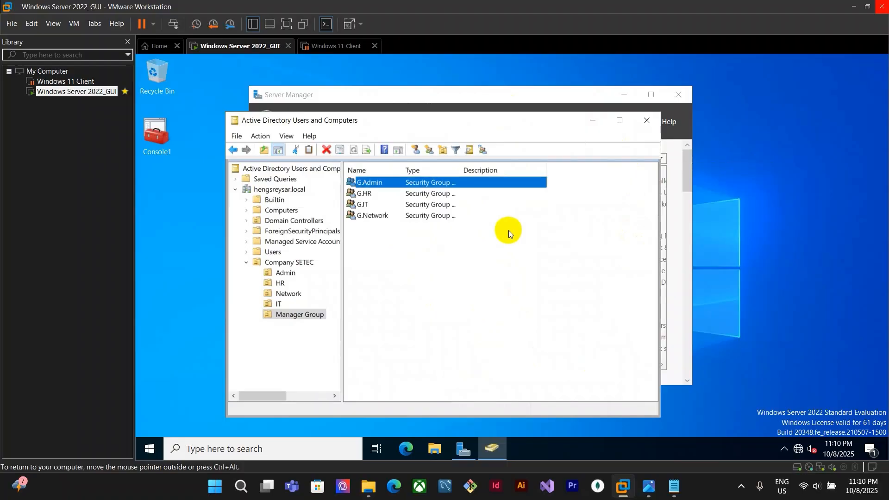
Add both users in the Admin OU, AD1 and AD2, to the G.Admin group
{"action": "left_click", "coordinate": [280, 283]}
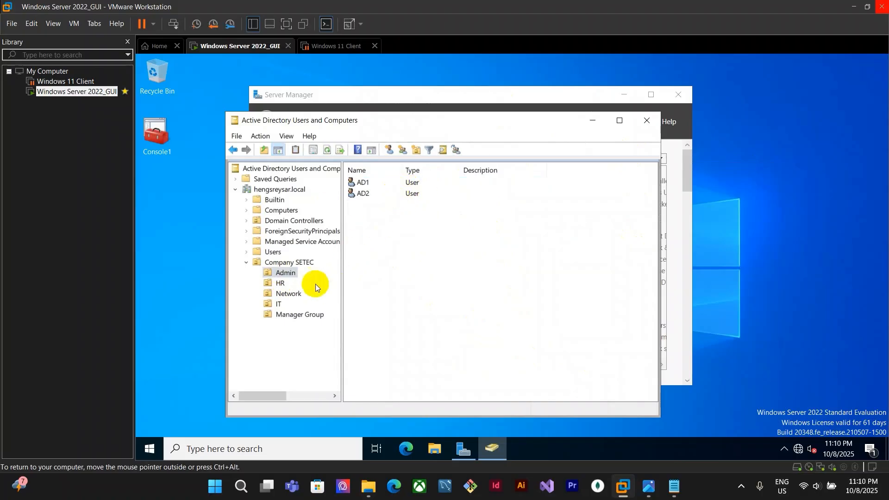
{"action": "left_click", "coordinate": [297, 317]}
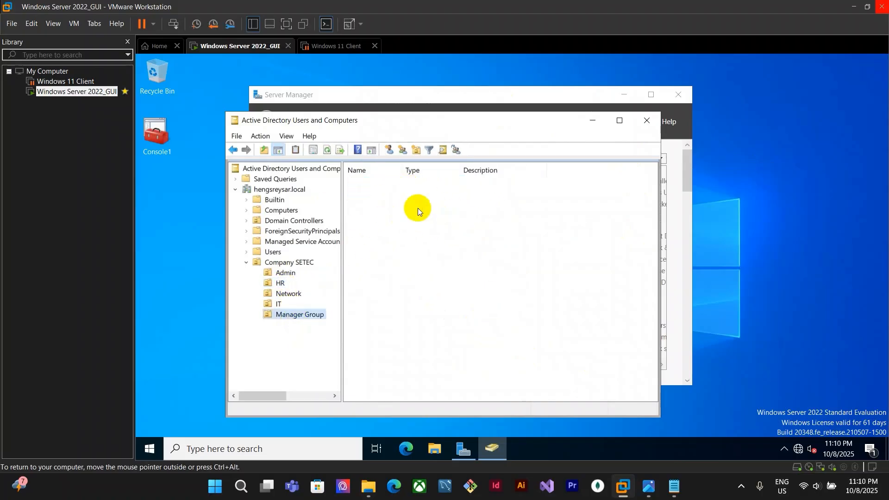
{"action": "left_click", "coordinate": [286, 274]}
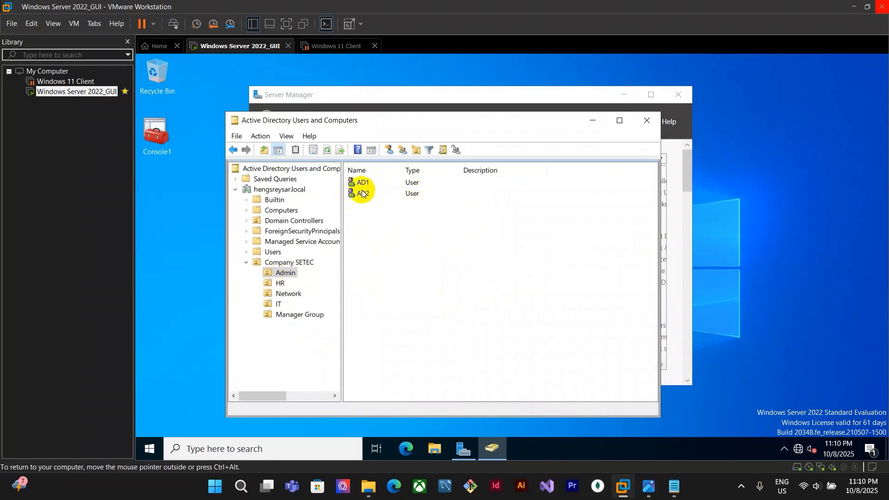
{"action": "left_click_drag", "start_coordinate": [435, 205], "coordinate": [398, 172]}
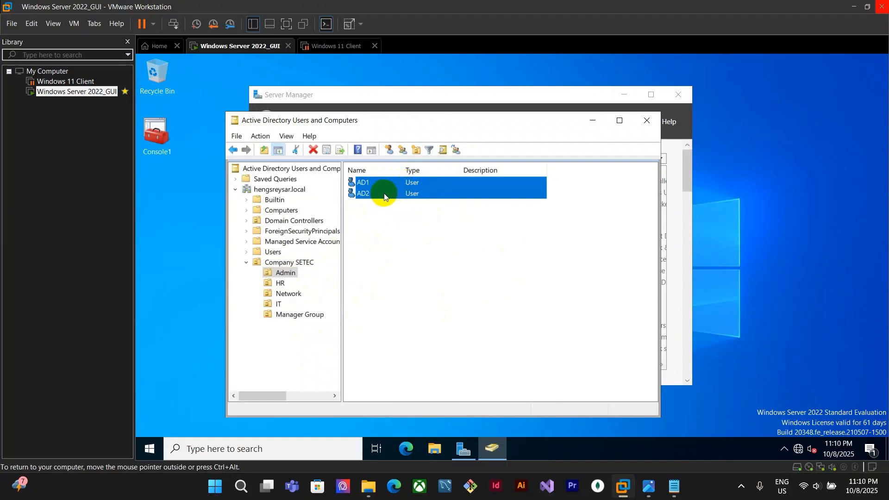
{"action": "right_click", "coordinate": [395, 194]}
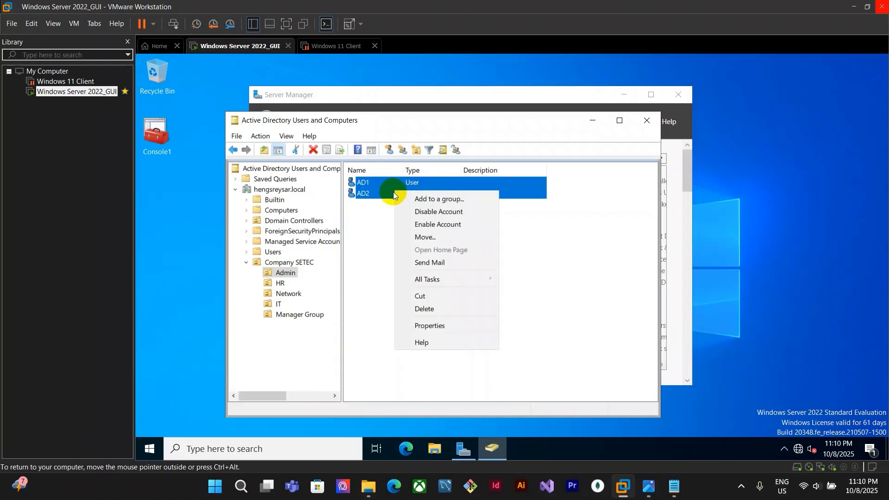
{"action": "left_click", "coordinate": [457, 201]}
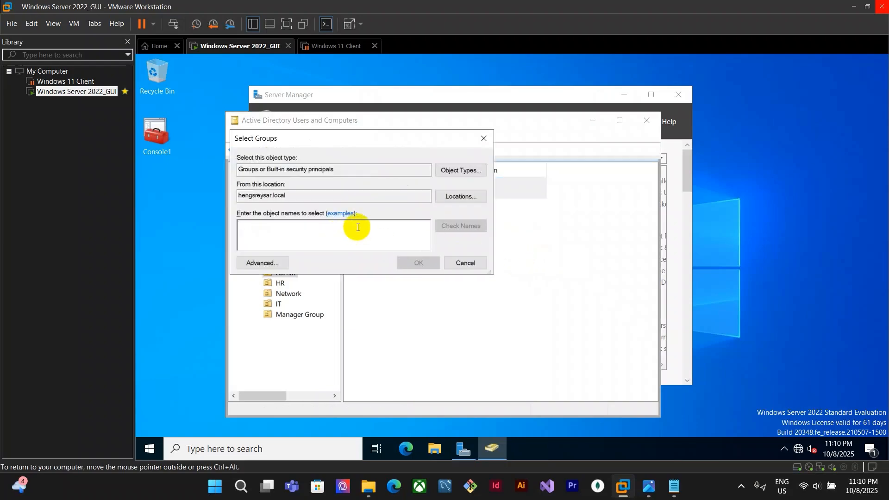
{"action": "type", "text": "g."}
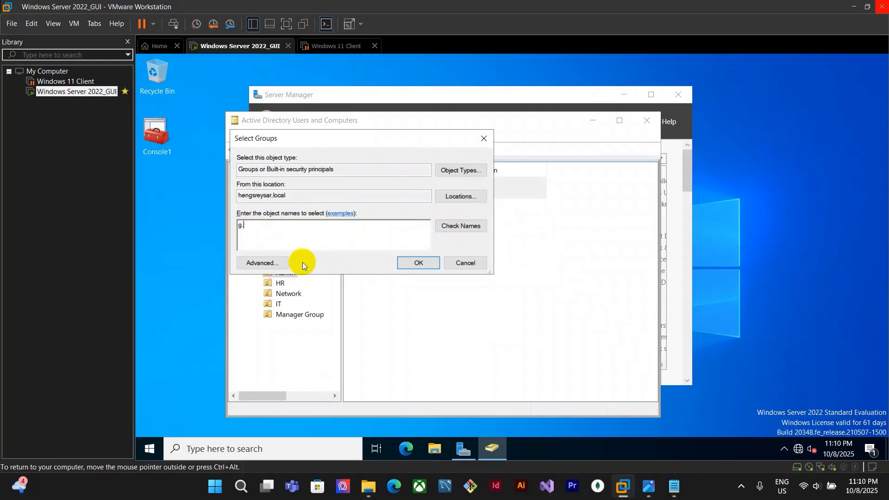
{"action": "key", "text": "Return"}
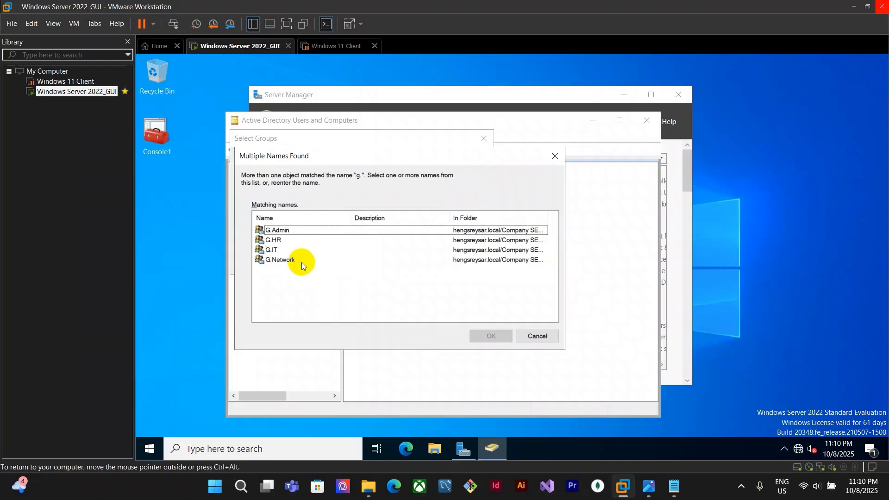
{"action": "left_click", "coordinate": [299, 230]}
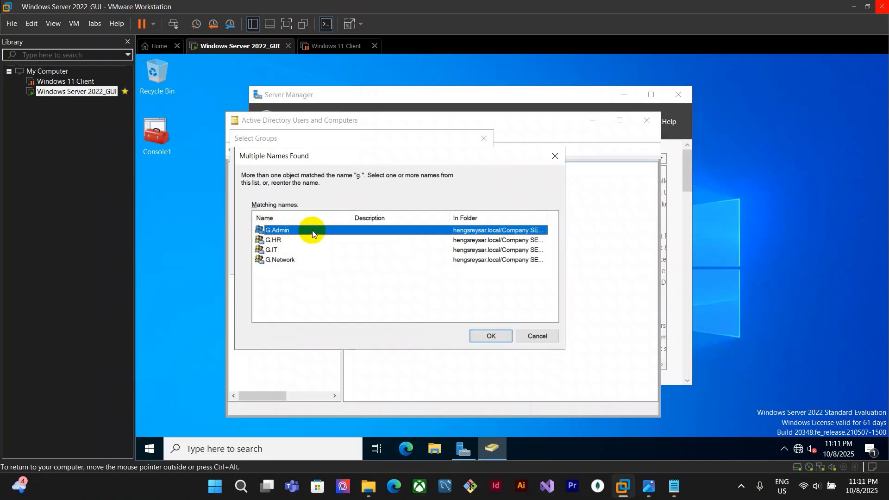
{"action": "left_click", "coordinate": [490, 336]}
{"action": "key", "text": "Return"}
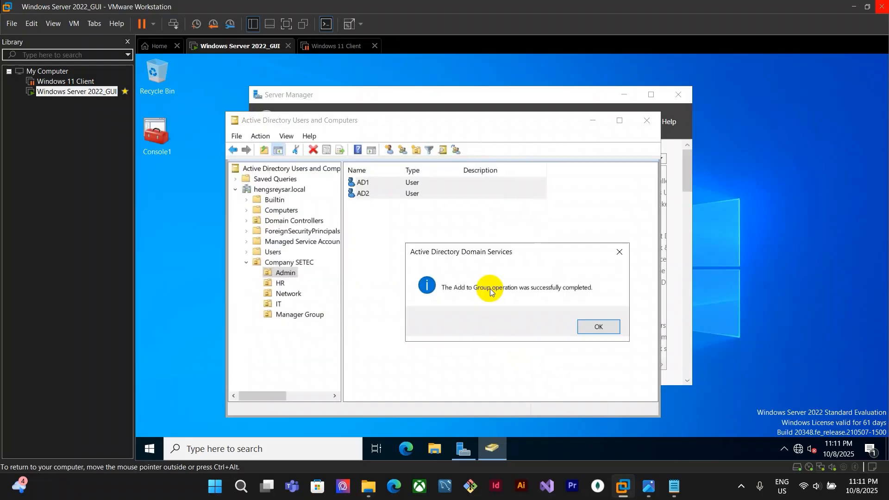
{"action": "left_click", "coordinate": [598, 327]}
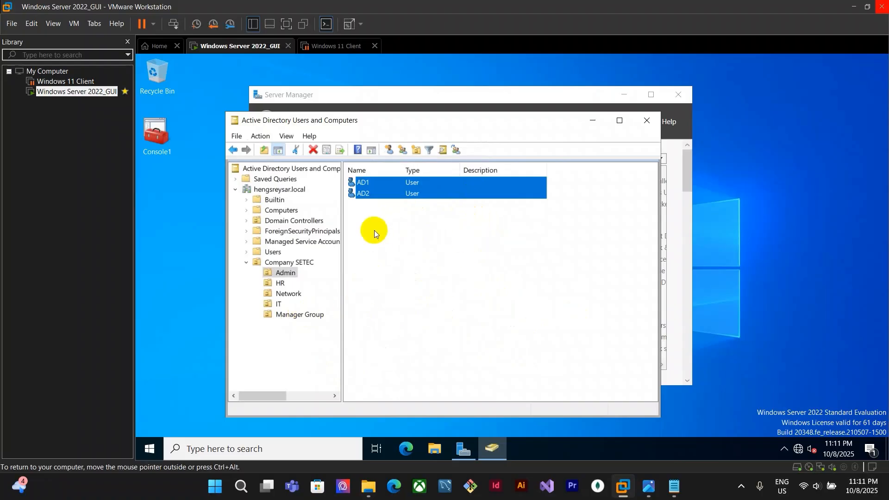
Add both users in the HR OU, HR1 and HR2, to the G.HR group
{"action": "left_click", "coordinate": [279, 283]}
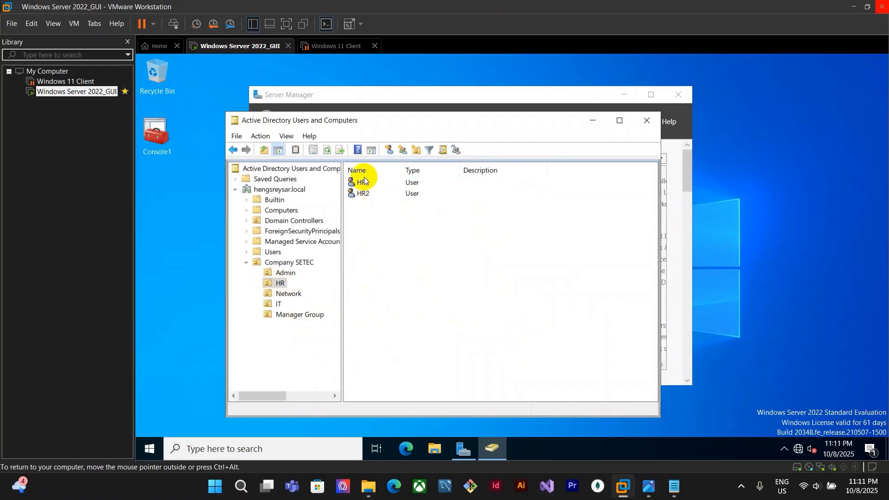
{"action": "left_click", "coordinate": [648, 487]}
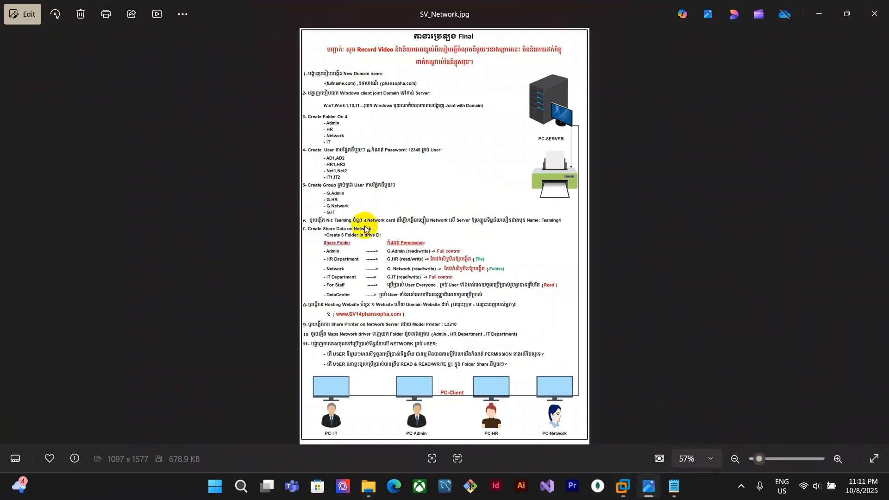
{"action": "mouse_move", "coordinate": [670, 489]}
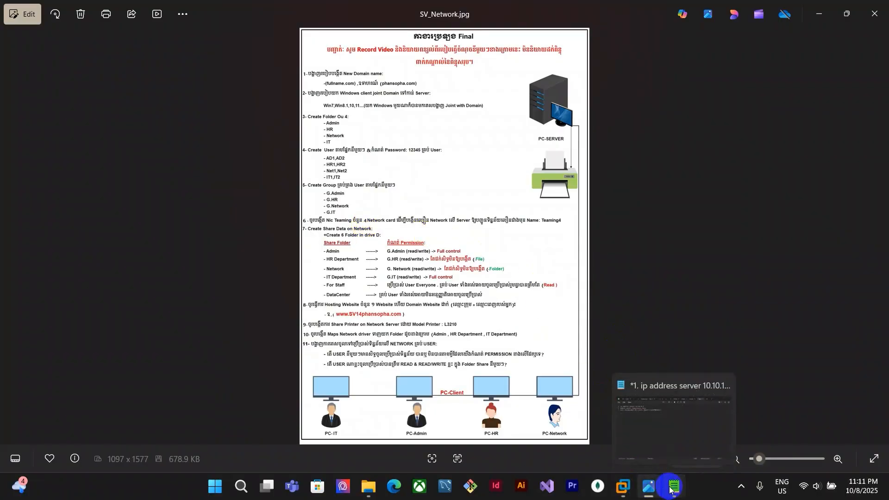
{"action": "mouse_move", "coordinate": [623, 487]}
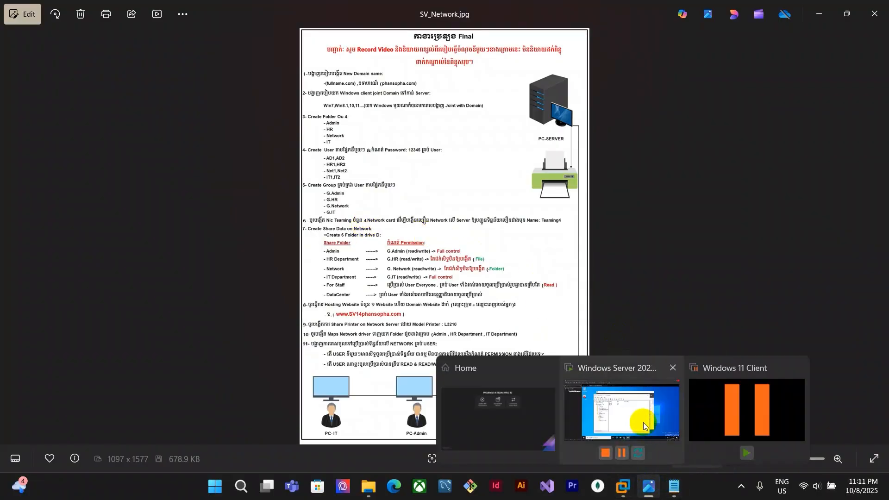
{"action": "left_click", "coordinate": [641, 417]}
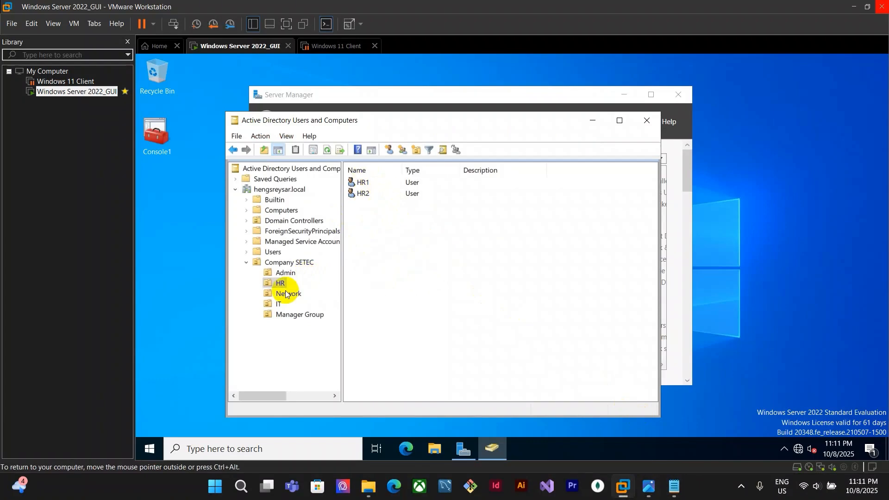
{"action": "key", "text": "ctrl+a"}
{"action": "right_click", "coordinate": [422, 183]}
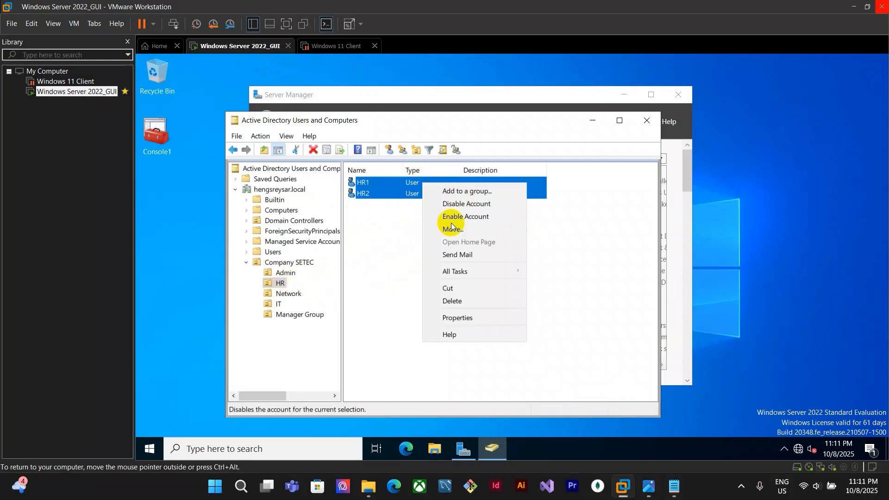
{"action": "left_click", "coordinate": [473, 192]}
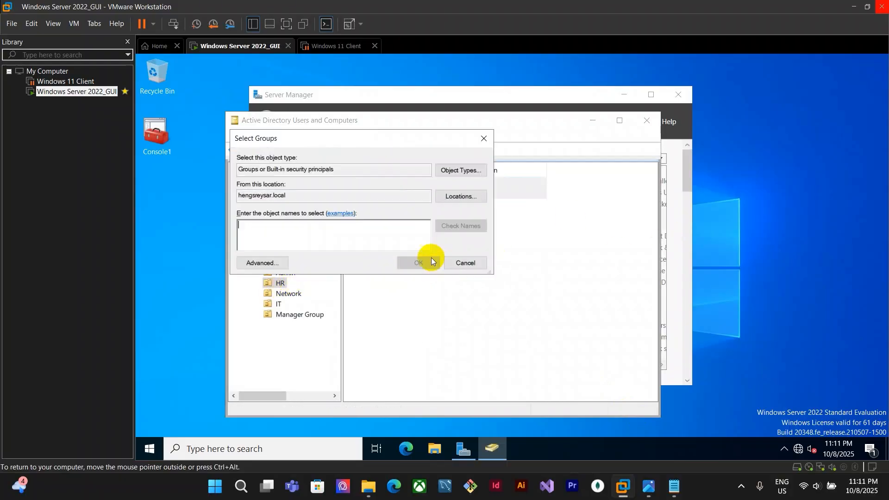
{"action": "type", "text": "g."}
{"action": "key", "text": "Return"}
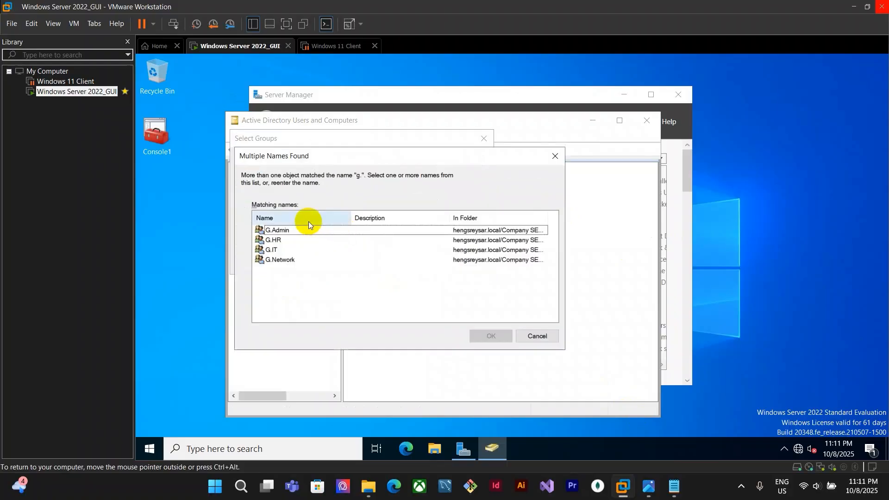
{"action": "left_click", "coordinate": [289, 241]}
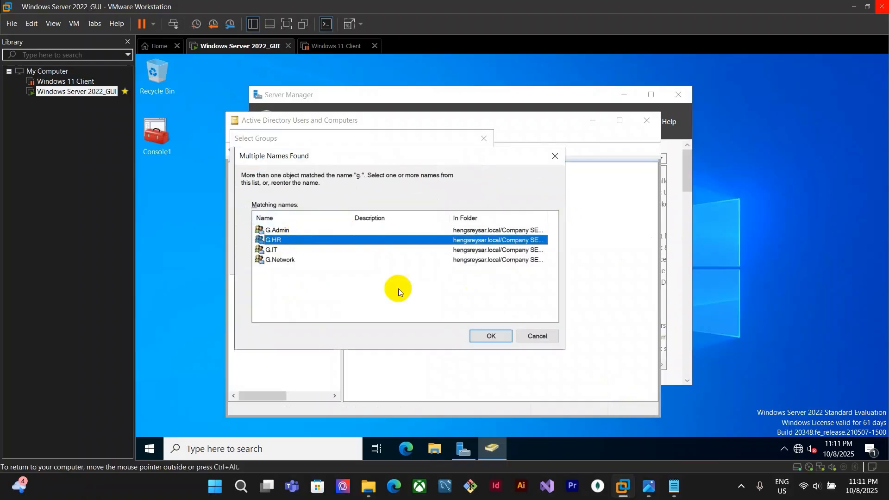
{"action": "left_click", "coordinate": [491, 335]}
{"action": "left_click", "coordinate": [597, 326]}
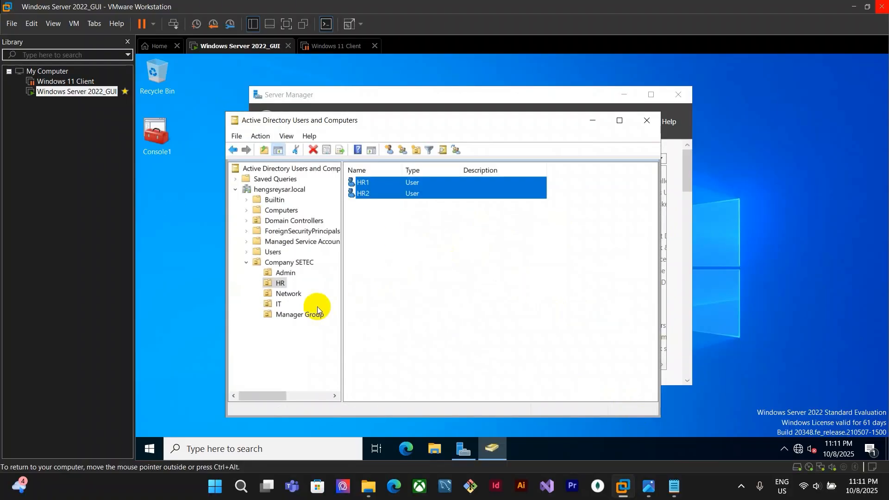
Add both users in the Network OU, Net1 and Net2, to the G.Network group
{"action": "left_click", "coordinate": [292, 295]}
{"action": "left_click_drag", "start_coordinate": [432, 209], "coordinate": [423, 179]}
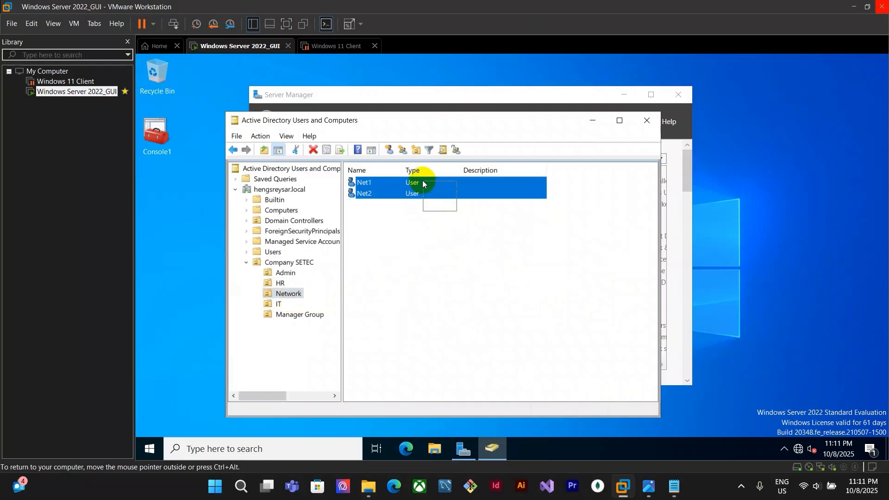
{"action": "right_click", "coordinate": [425, 183]}
{"action": "left_click", "coordinate": [482, 192]}
{"action": "type", "text": "g."}
{"action": "key", "text": "Return"}
{"action": "left_click", "coordinate": [380, 261]}
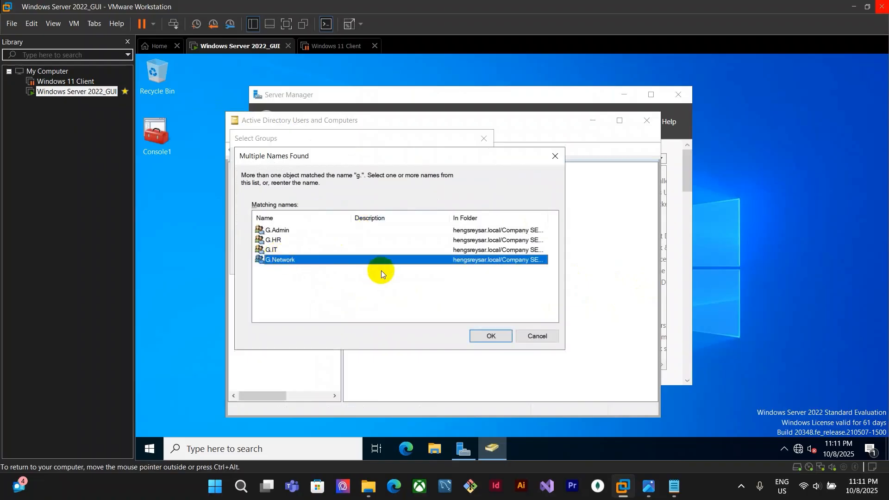
{"action": "left_click", "coordinate": [491, 336]}
{"action": "left_click", "coordinate": [437, 293]}
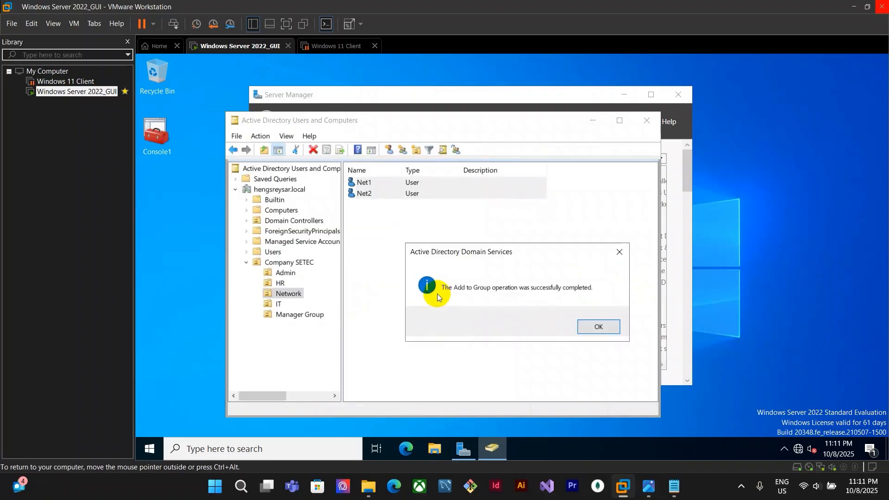
{"action": "left_click", "coordinate": [605, 327]}
Add both users in the IT OU, IT1 and IT2, to the G.IT group
{"action": "left_click_drag", "start_coordinate": [404, 205], "coordinate": [402, 179]}
{"action": "right_click", "coordinate": [430, 185]}
{"action": "left_click", "coordinate": [490, 197]}
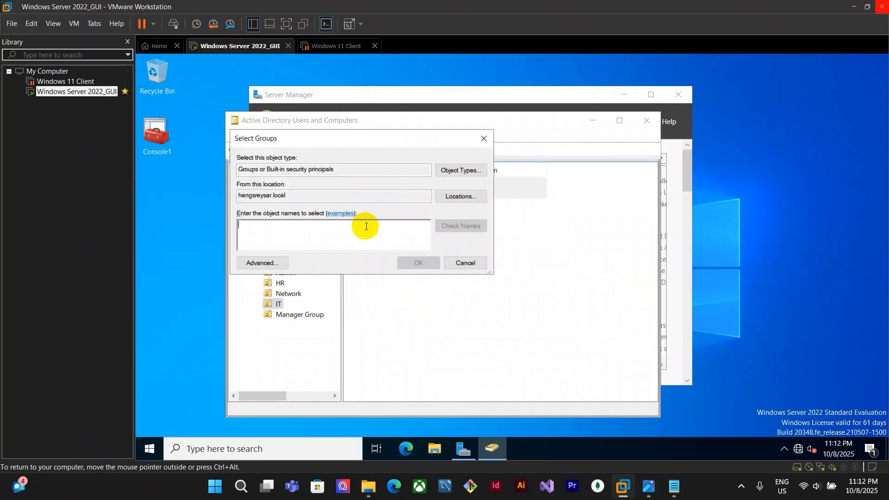
{"action": "type", "text": "g."}
{"action": "key", "text": "Return"}
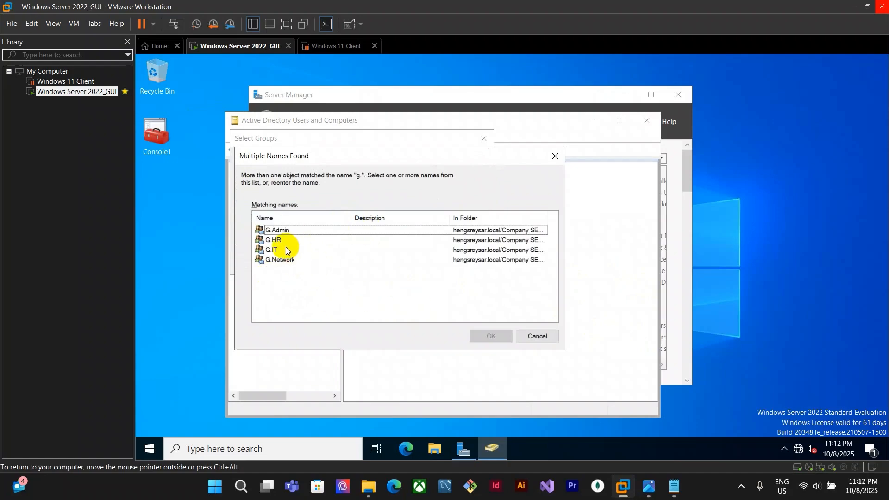
{"action": "left_click", "coordinate": [315, 251]}
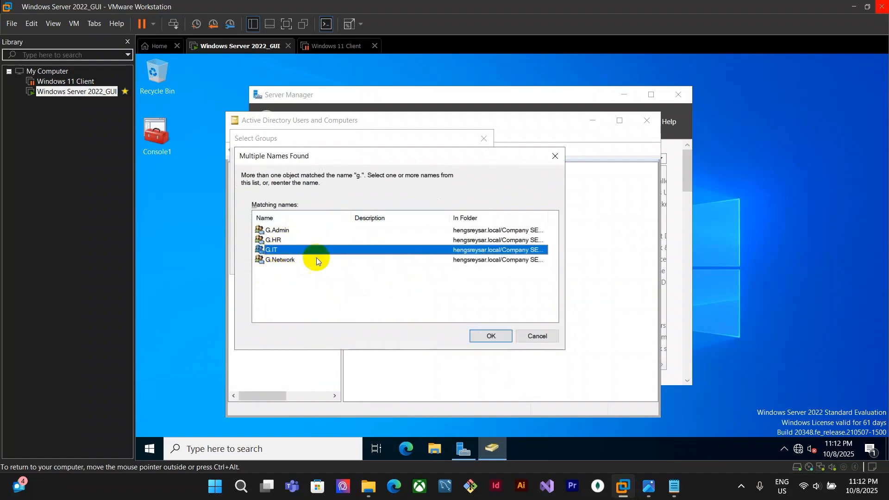
{"action": "left_click", "coordinate": [489, 337]}
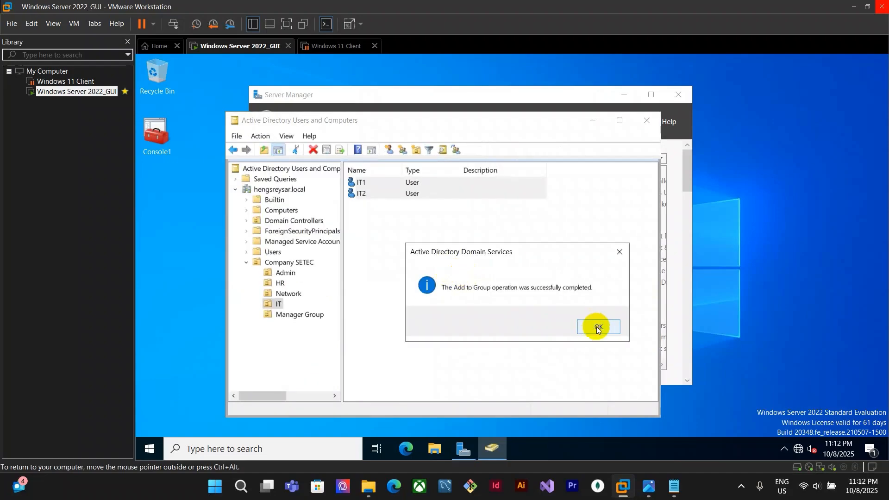
{"action": "left_click", "coordinate": [597, 327]}
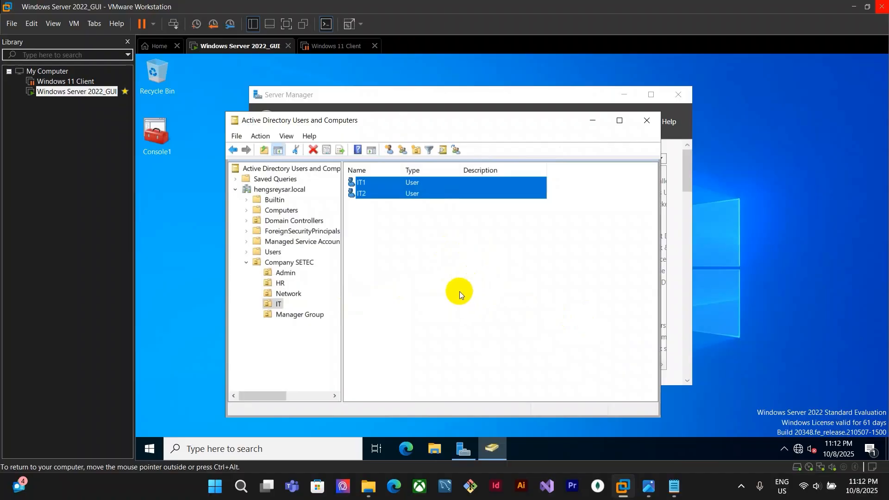
Open the G.Admin group's properties in Manager Group and inspect its Members list without changes
{"action": "left_click", "coordinate": [291, 315]}
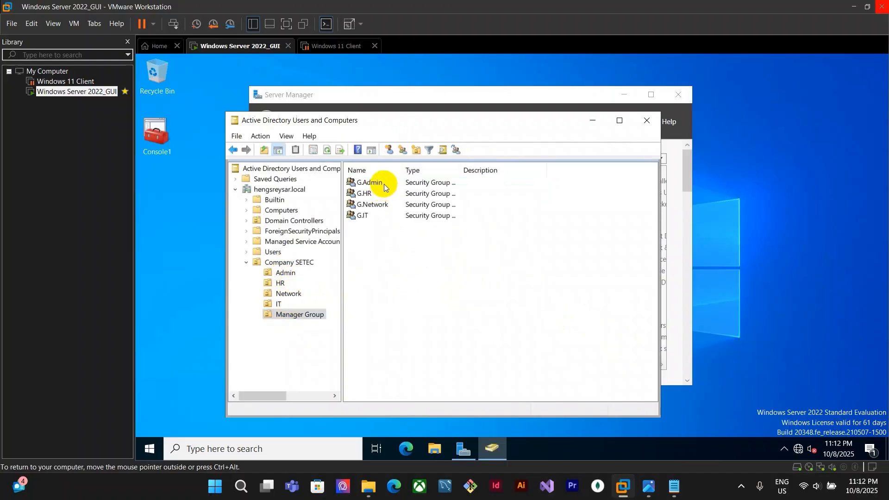
{"action": "left_click", "coordinate": [385, 184]}
{"action": "double_click", "coordinate": [448, 182]}
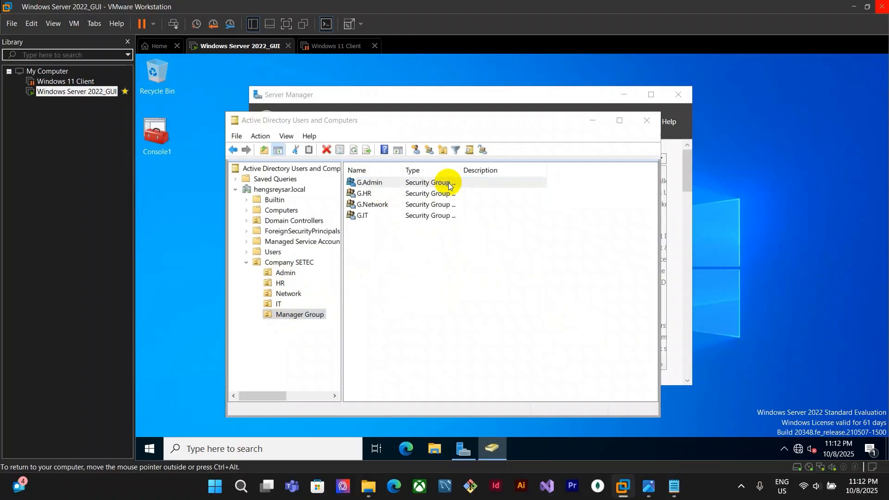
{"action": "left_click", "coordinate": [411, 125]}
{"action": "left_click_drag", "start_coordinate": [475, 104], "coordinate": [585, 120]}
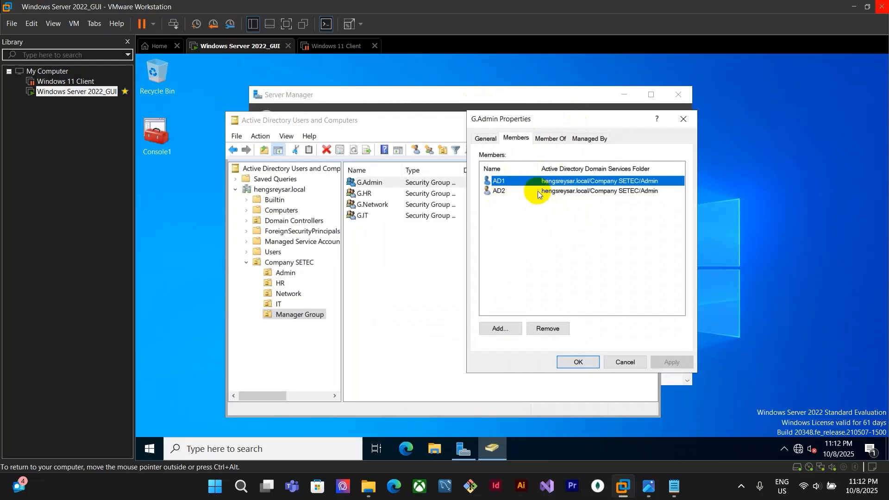
{"action": "left_click", "coordinate": [589, 362]}
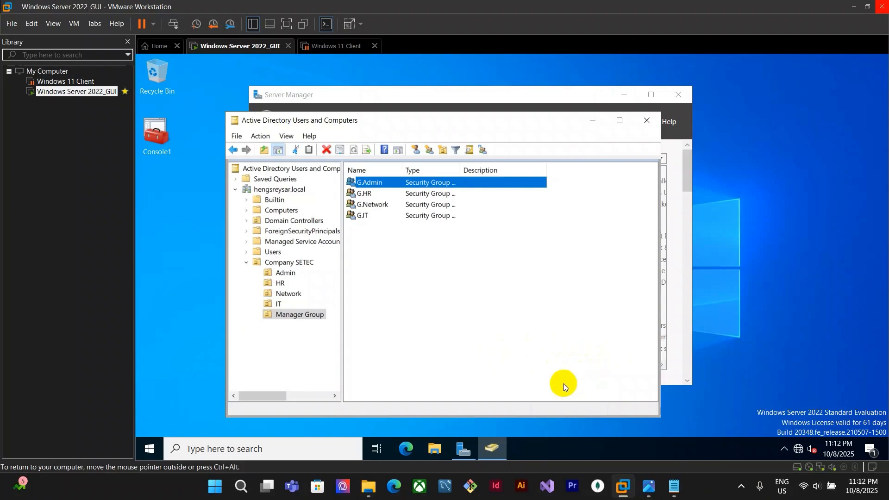
{"action": "left_click", "coordinate": [479, 280]}
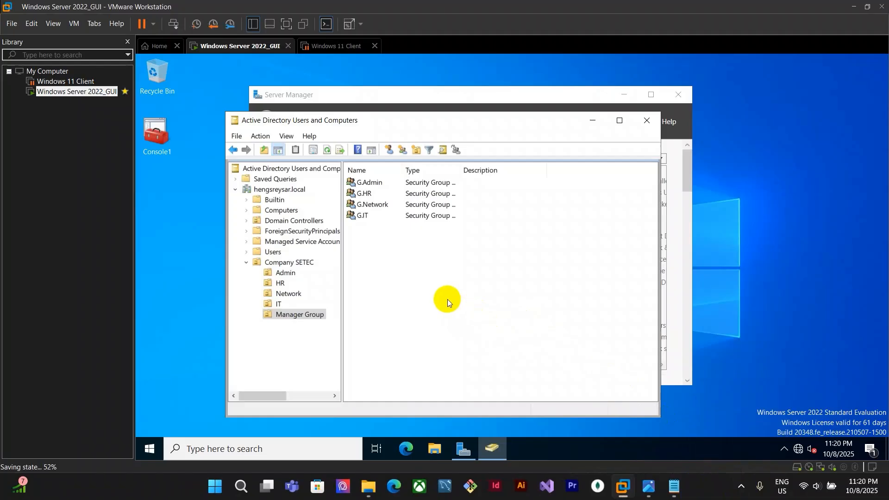
Review the SV_Network.jpg assignment sheet for the next tasks
{"action": "left_click", "coordinate": [648, 486]}
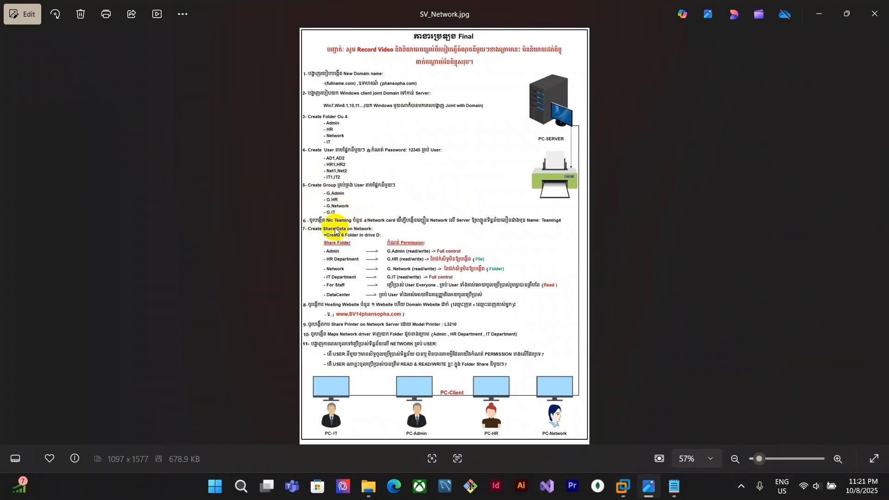
{"action": "left_click", "coordinate": [623, 486]}
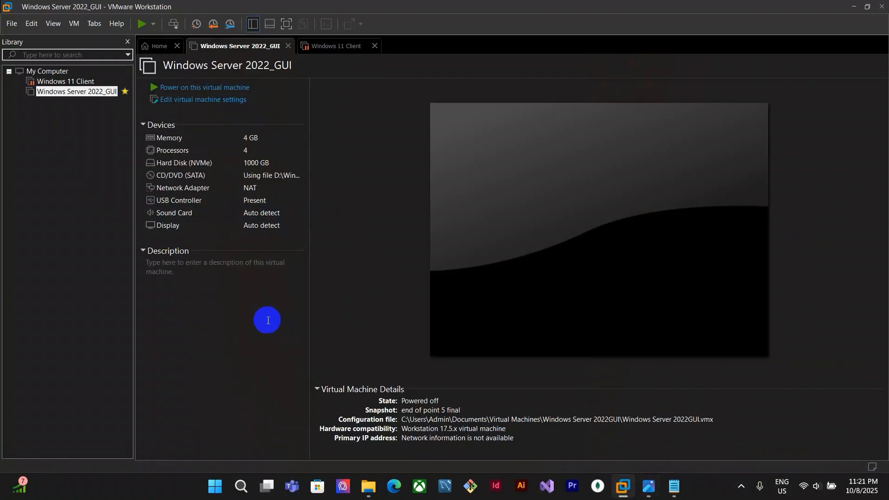
{"action": "left_click", "coordinate": [648, 486]}
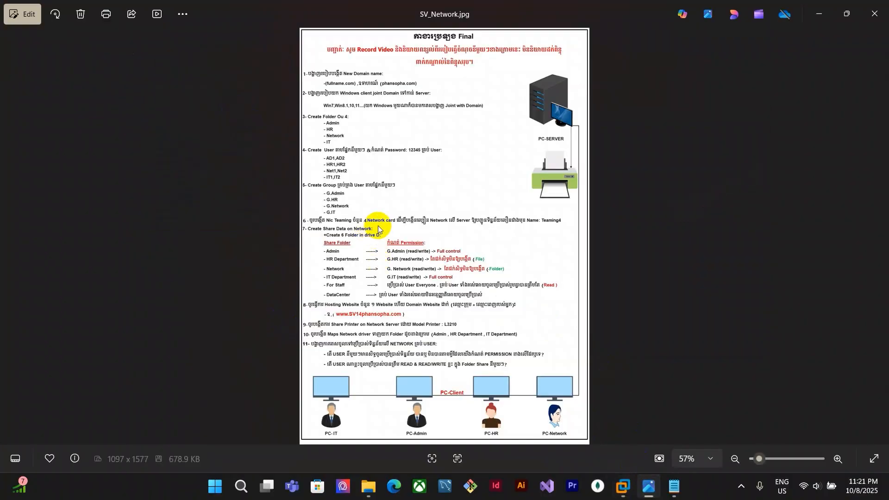
{"action": "left_click", "coordinate": [622, 486]}
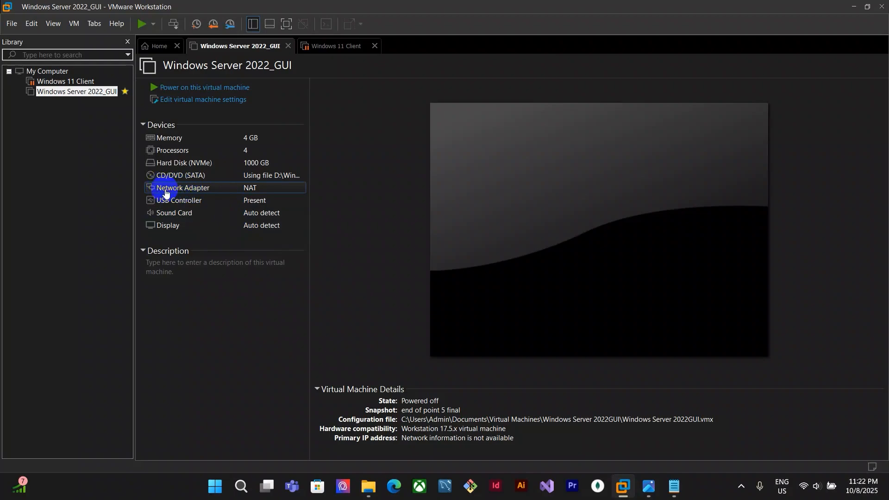
Open the server VM's settings and add a second network adapter
{"action": "double_click", "coordinate": [256, 189]}
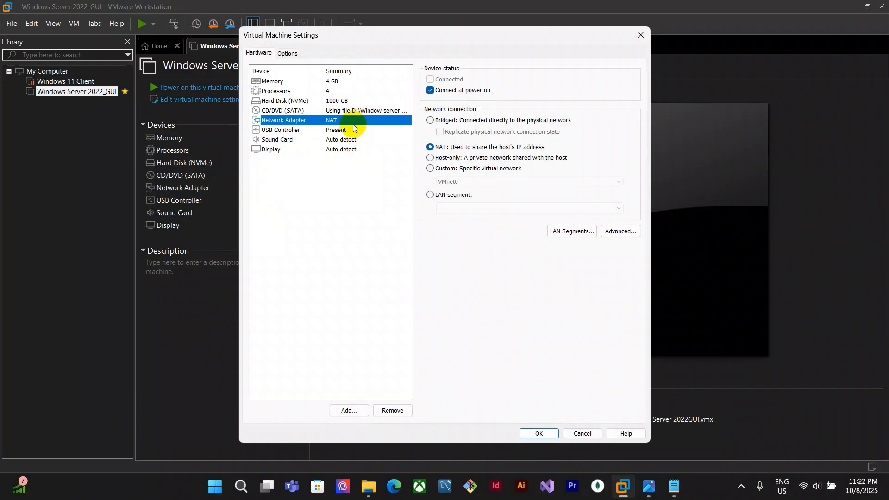
{"action": "left_click", "coordinate": [349, 411]}
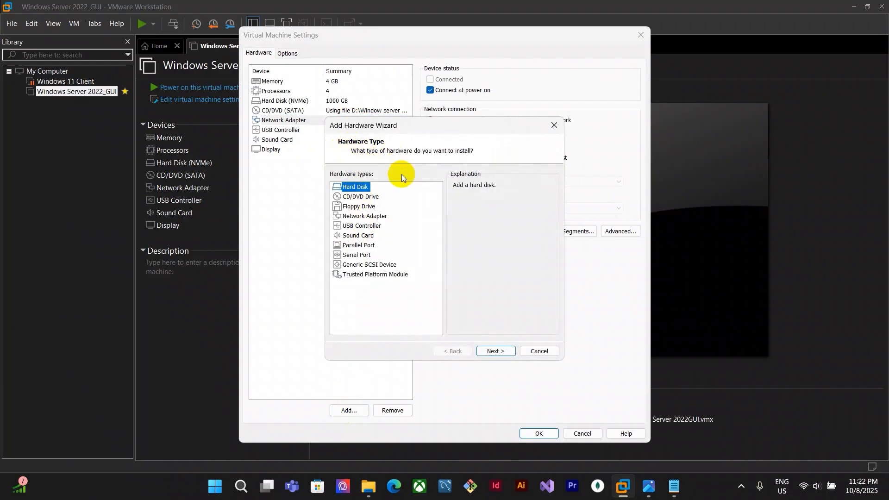
{"action": "left_click", "coordinate": [361, 218]}
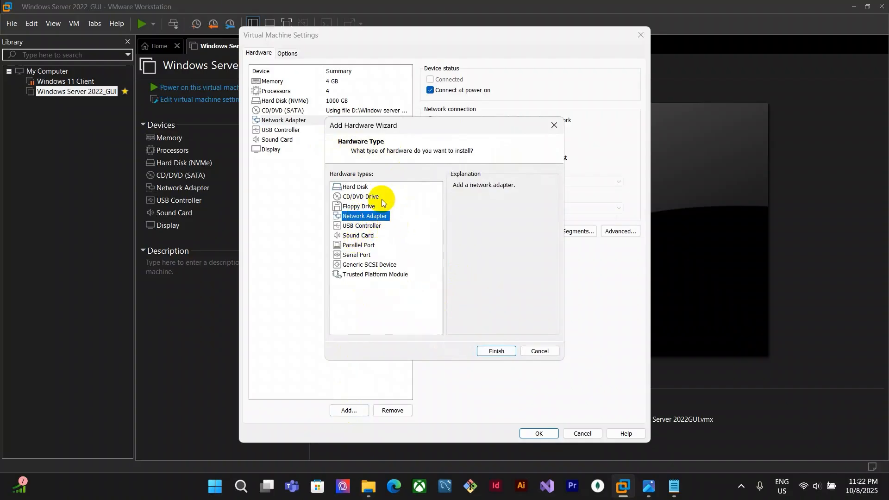
{"action": "left_click", "coordinate": [502, 352]}
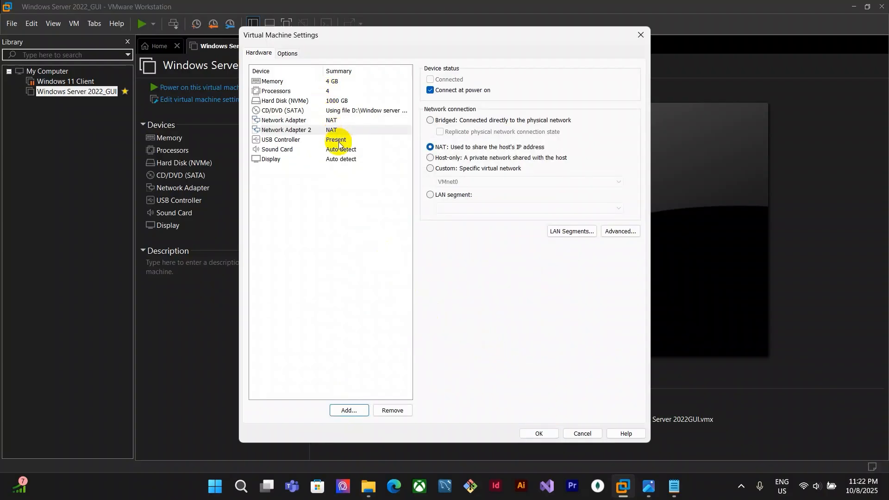
Check the SV_Network.jpg assignment sheet again
{"action": "left_click", "coordinate": [648, 486]}
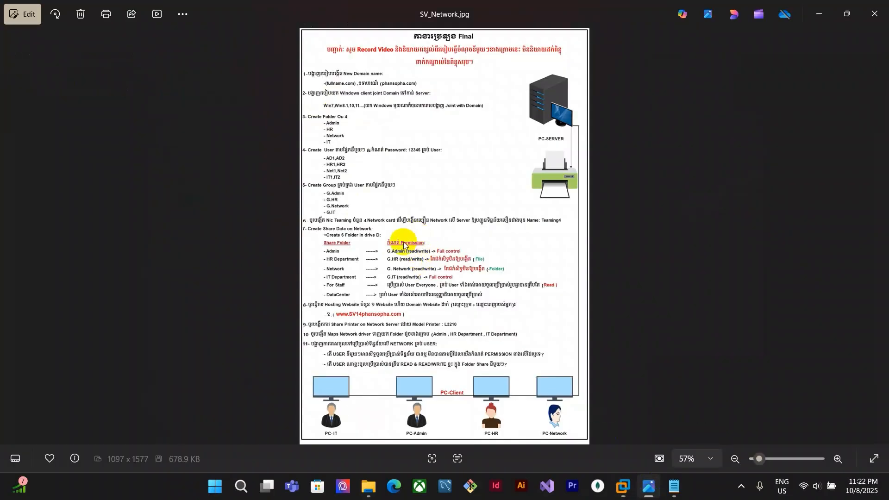
{"action": "mouse_move", "coordinate": [623, 486]}
{"action": "left_click", "coordinate": [611, 412]}
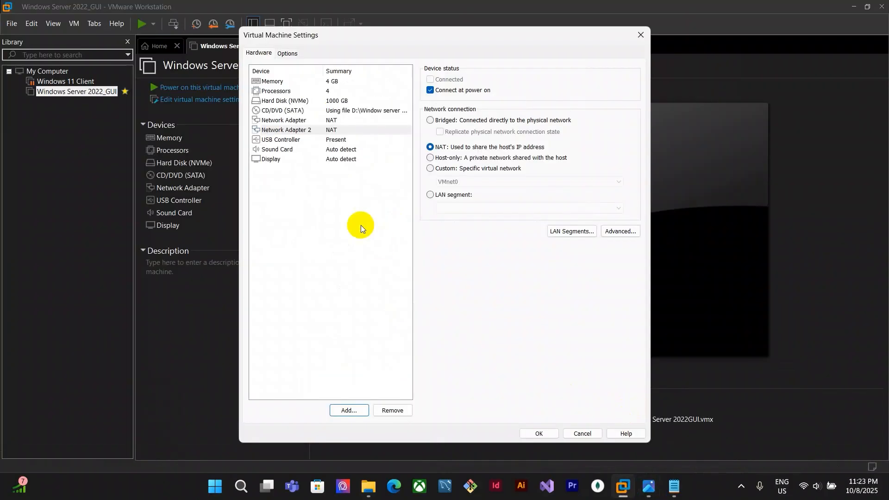
Add two more network adapters to the server VM, making four, and save the settings
{"action": "left_click", "coordinate": [325, 122]}
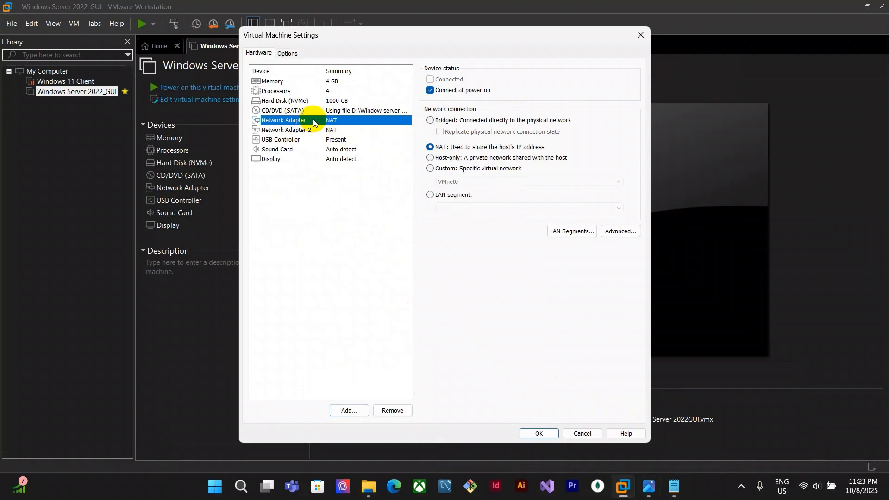
{"action": "left_click", "coordinate": [352, 412]}
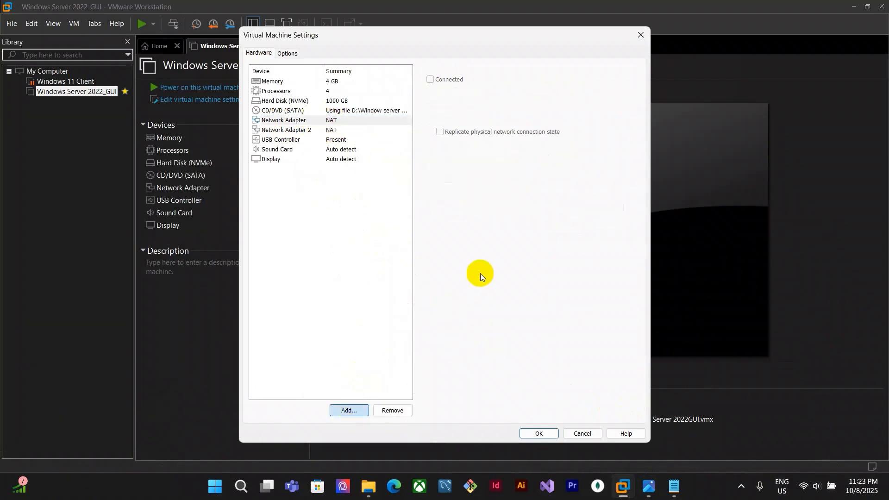
{"action": "left_click", "coordinate": [365, 216]}
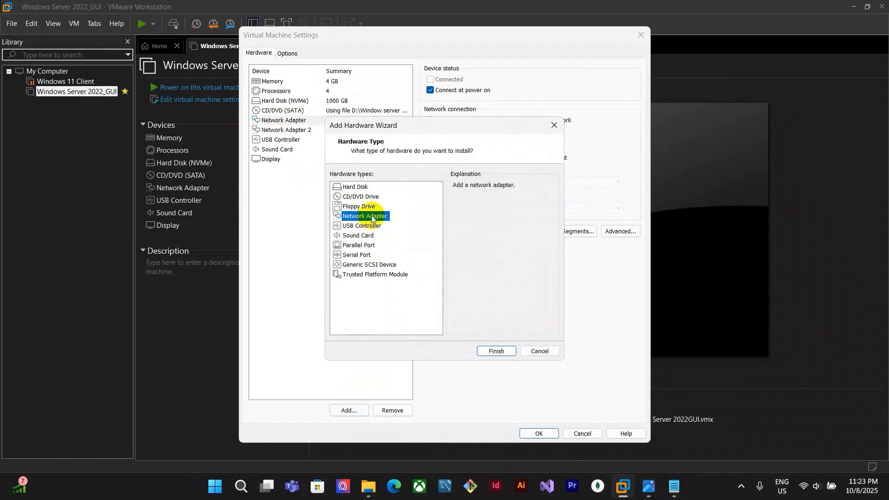
{"action": "left_click", "coordinate": [495, 351]}
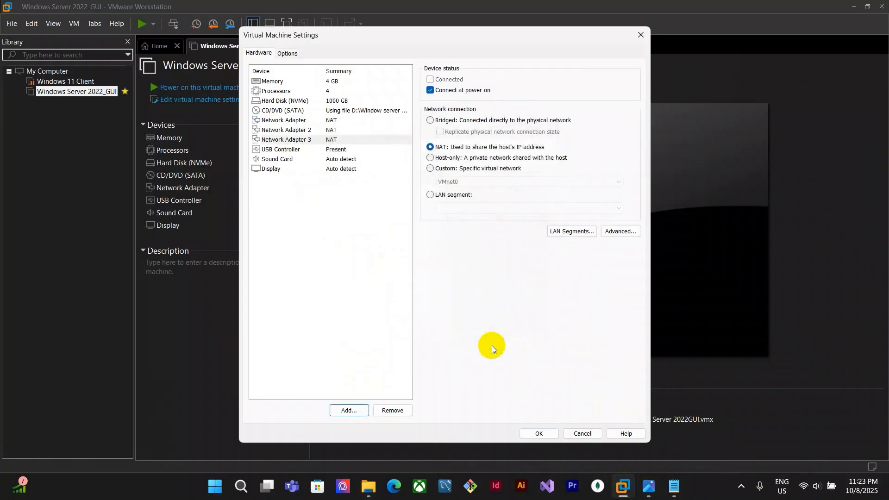
{"action": "left_click", "coordinate": [308, 120]}
{"action": "left_click", "coordinate": [346, 411]}
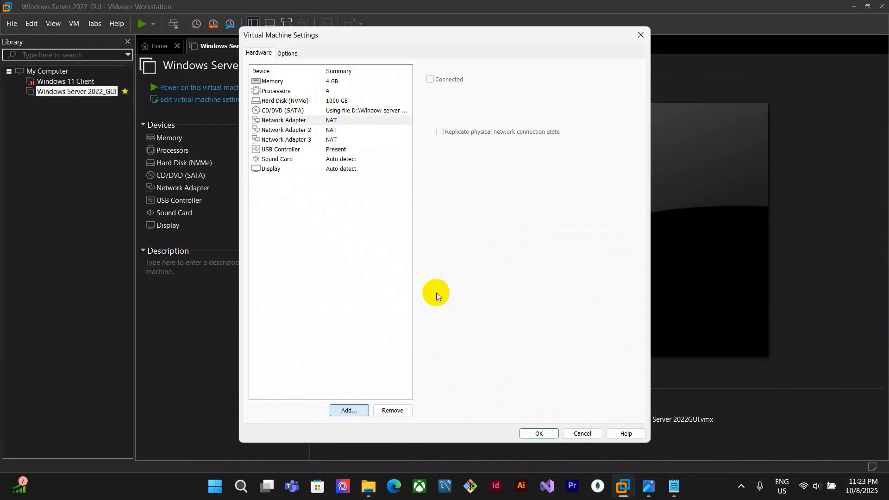
{"action": "left_click", "coordinate": [366, 216]}
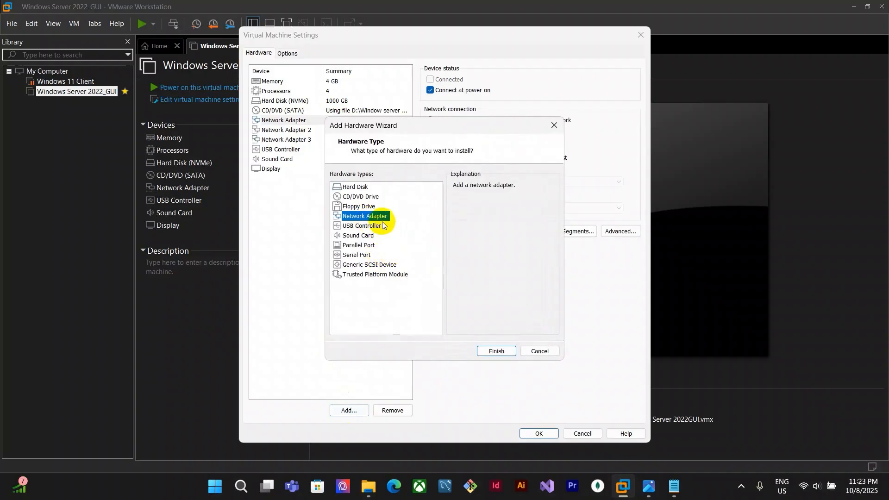
{"action": "left_click", "coordinate": [496, 351]}
{"action": "left_click", "coordinate": [329, 120]}
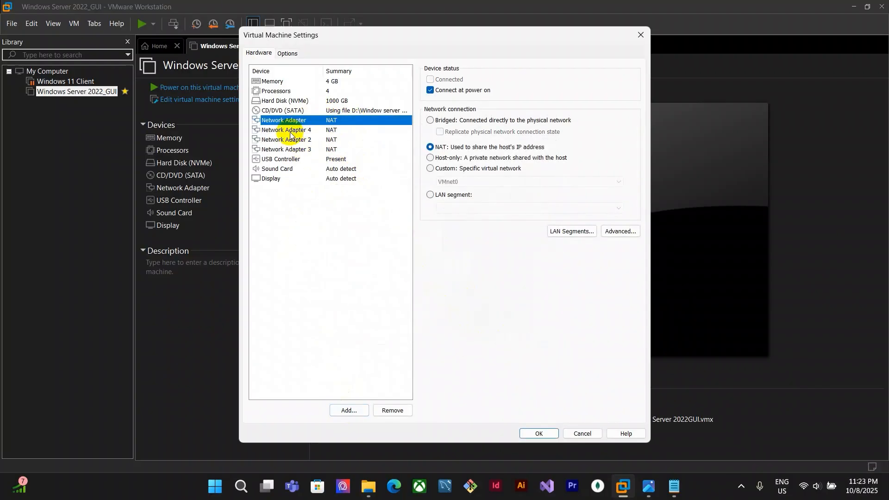
{"action": "left_click", "coordinate": [367, 262]}
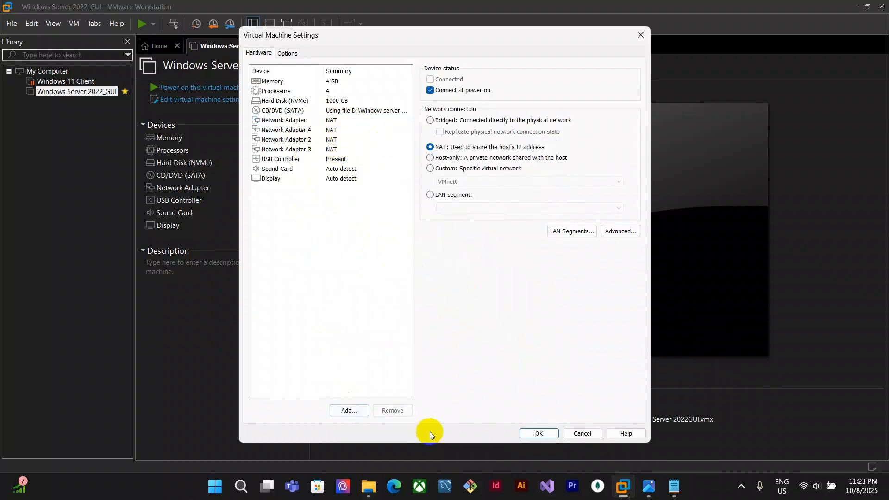
{"action": "left_click", "coordinate": [539, 433]}
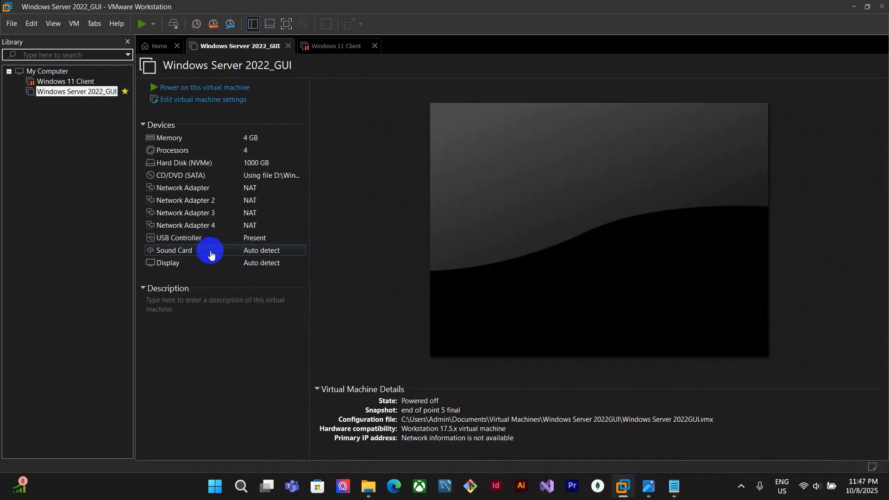
Power on the Windows Server 2022_GUI virtual machine and bring up its sign-in prompt
{"action": "left_click", "coordinate": [192, 94]}
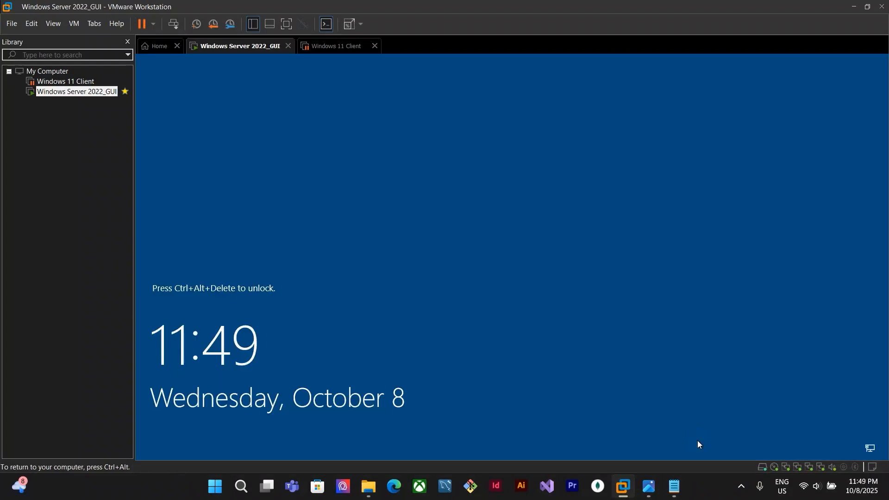
{"action": "left_click", "coordinate": [697, 440]}
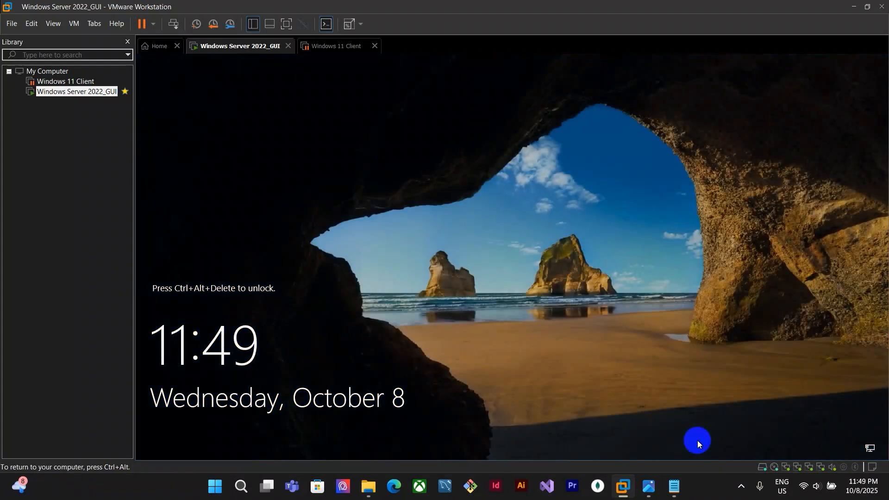
{"action": "left_click", "coordinate": [173, 24]}
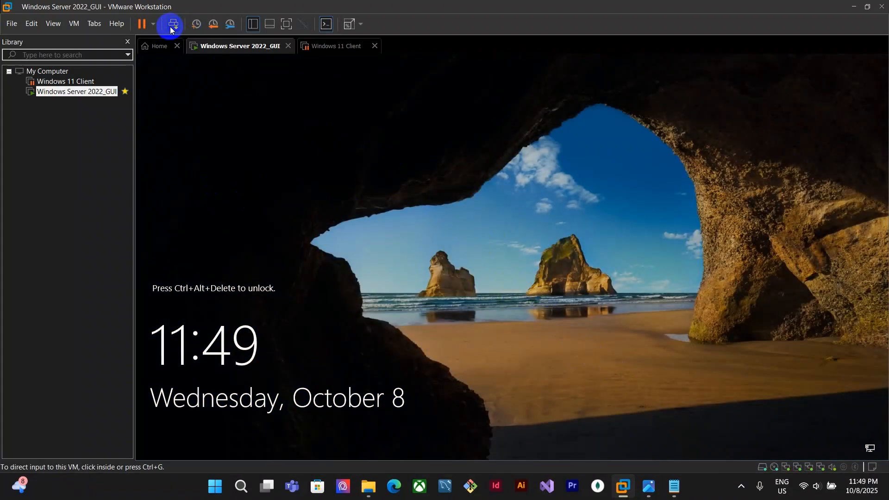
Sign in as HENGSREYSAR\Administrator by entering the account password
{"action": "type", "text": "••"}
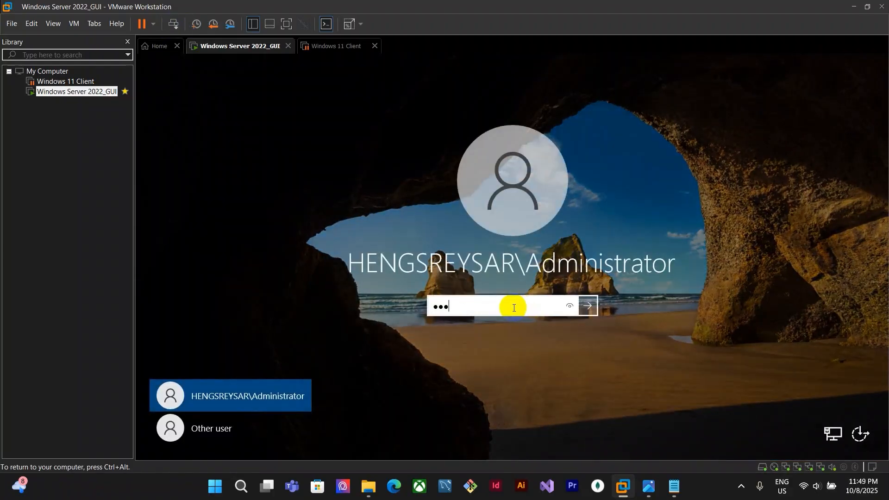
{"action": "type", "text": "••••••"}
{"action": "key", "text": "Return"}
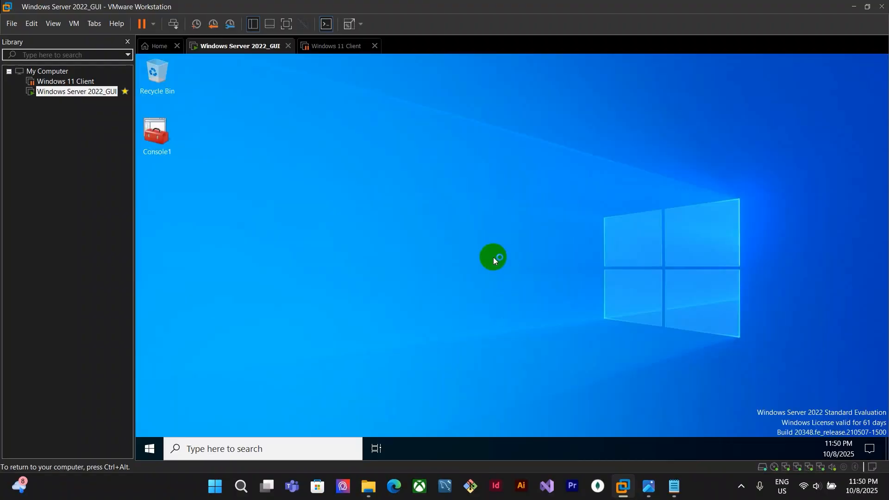
{"action": "left_click", "coordinate": [598, 327]}
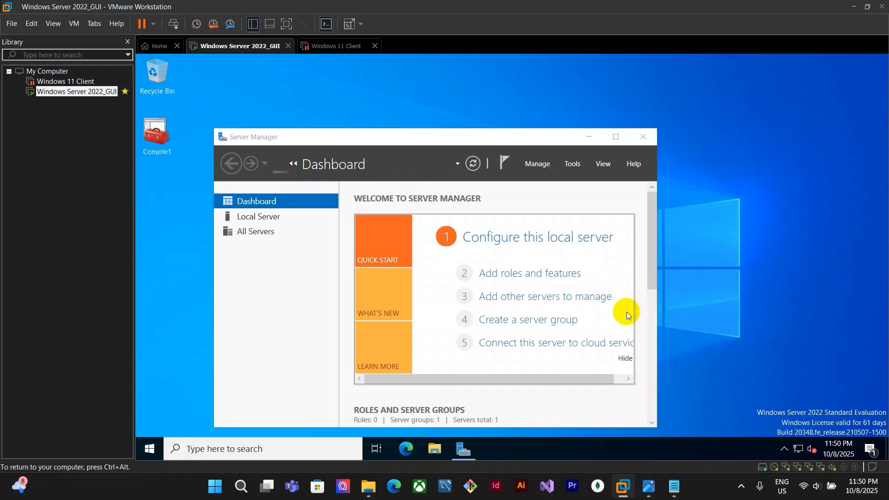
Open the Local Server page and check Ethernet0's connection status in Network Connections
{"action": "left_click_drag", "start_coordinate": [377, 139], "coordinate": [398, 110]}
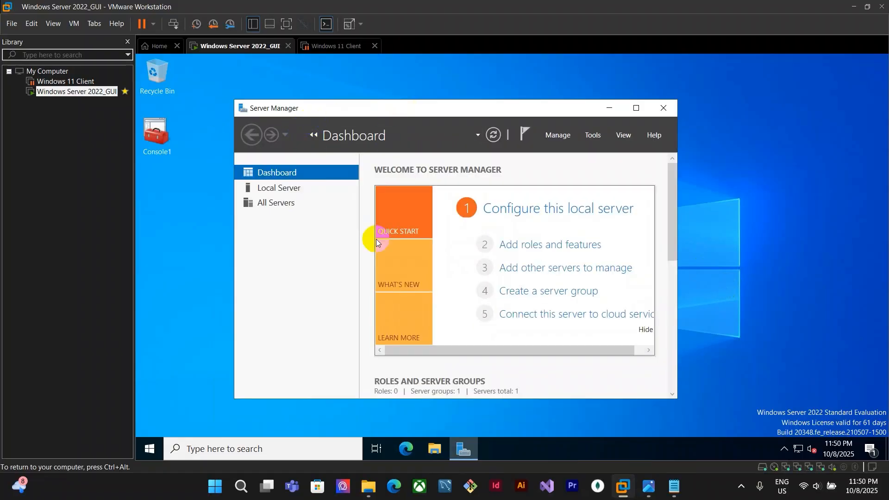
{"action": "left_click", "coordinate": [288, 192]}
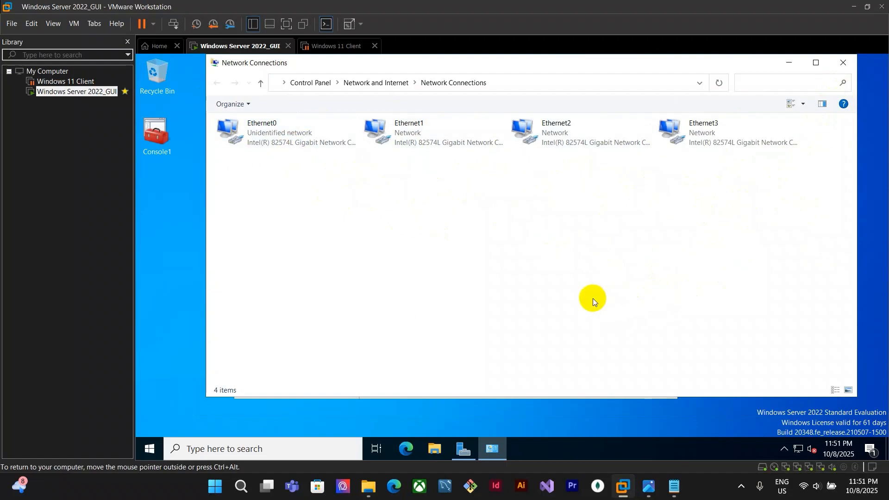
{"action": "left_click", "coordinate": [293, 143]}
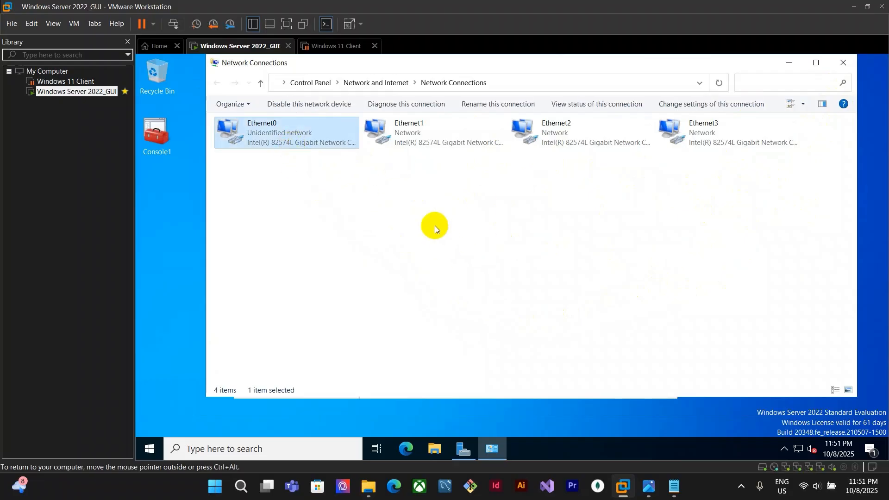
{"action": "right_click", "coordinate": [289, 138]}
{"action": "left_click", "coordinate": [325, 160]}
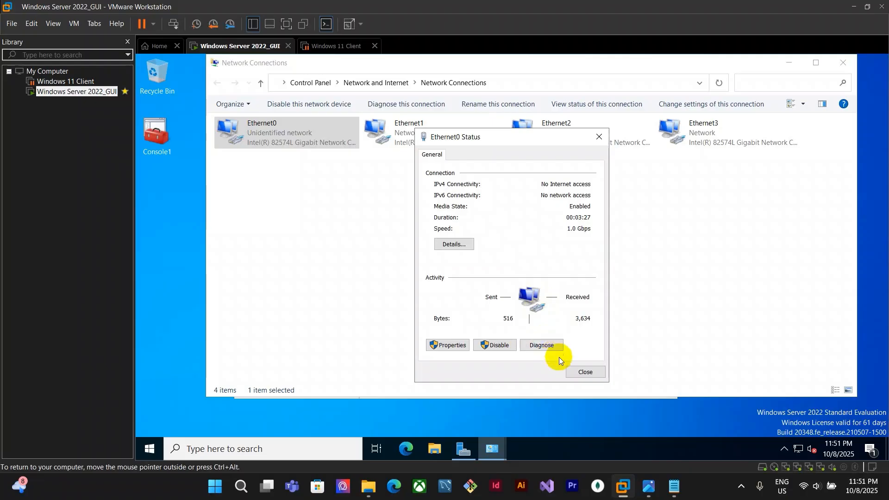
{"action": "left_click", "coordinate": [583, 372]}
Open NIC Teaming from the Local Server properties, maximize it, and start creating a new team
{"action": "mouse_move", "coordinate": [463, 448]}
{"action": "left_click", "coordinate": [465, 412]}
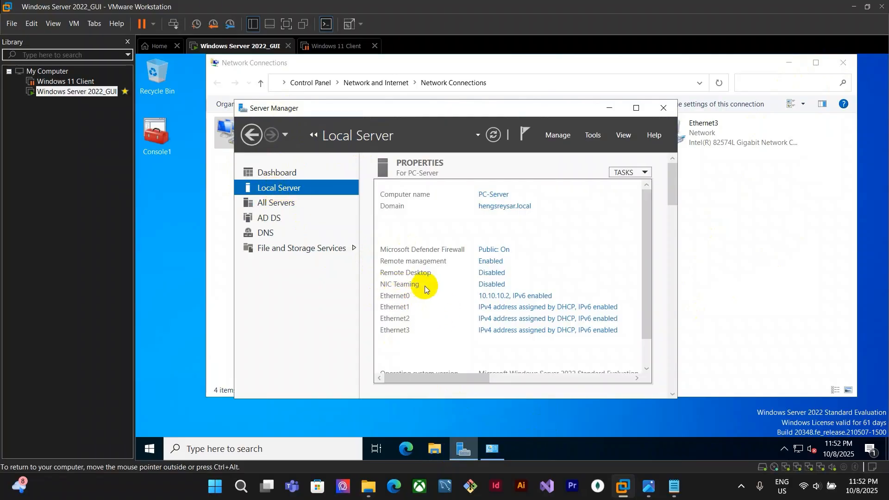
{"action": "left_click", "coordinate": [499, 287]}
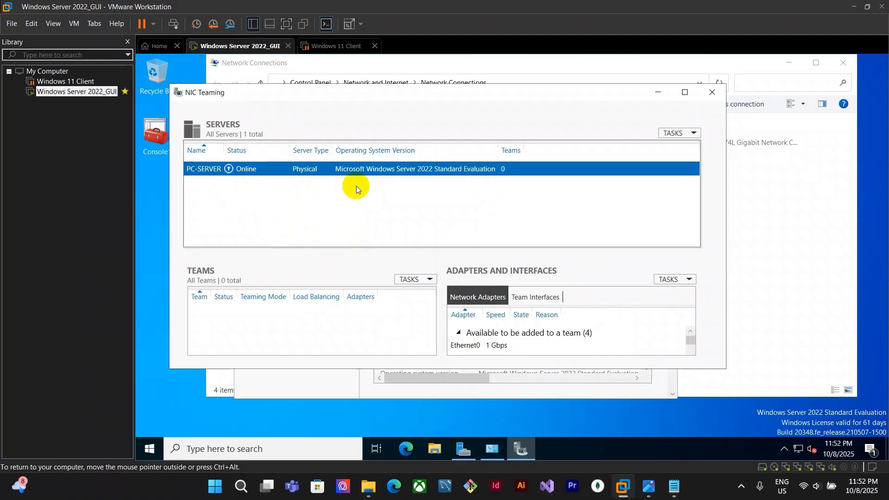
{"action": "left_click", "coordinate": [685, 92]}
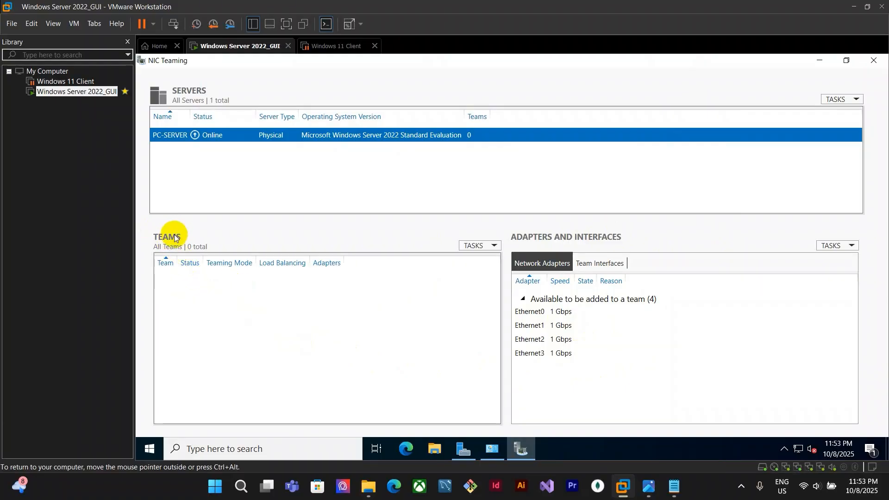
{"action": "left_click", "coordinate": [495, 248]}
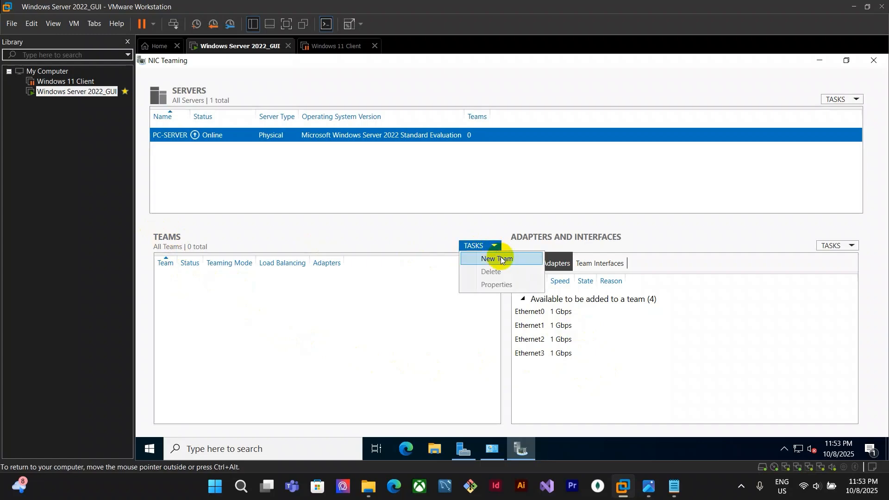
{"action": "left_click", "coordinate": [500, 259]}
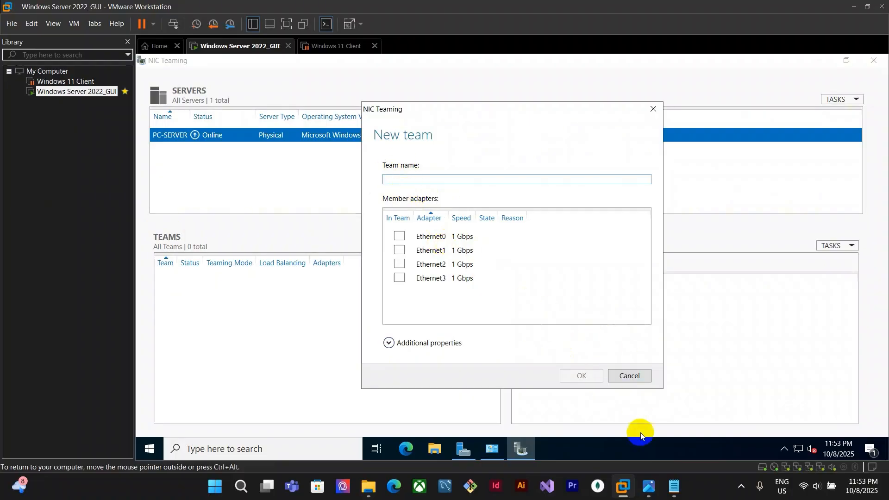
Consult the SV_Network.jpg sheet and name the new team Teaming4
{"action": "left_click", "coordinate": [646, 490]}
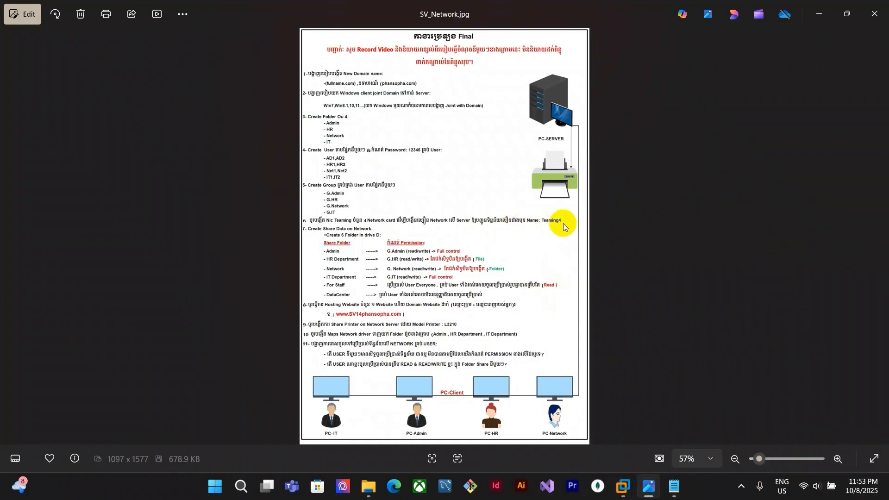
{"action": "mouse_move", "coordinate": [622, 486]}
{"action": "left_click", "coordinate": [641, 416]}
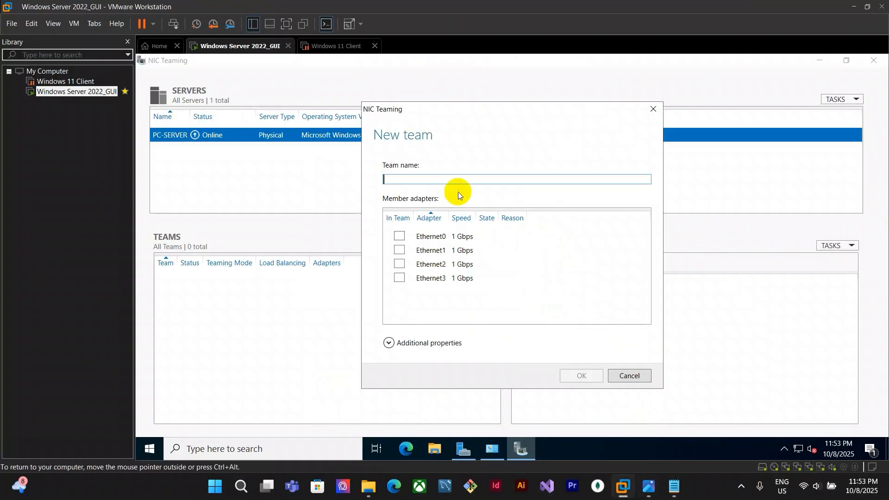
{"action": "type", "text": "team"}
{"action": "key", "text": "BackSpace"}
{"action": "key", "text": "BackSpace"}
{"action": "key", "text": "BackSpace"}
{"action": "type", "text": "Teaming4"}
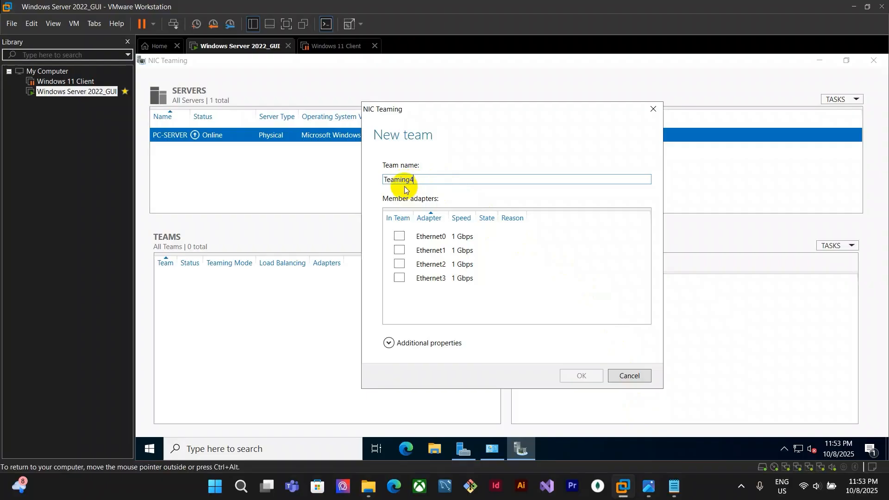
Recheck the assignment sheet, then add Ethernet0 through Ethernet3 as member adapters of the team
{"action": "left_click", "coordinate": [648, 486]}
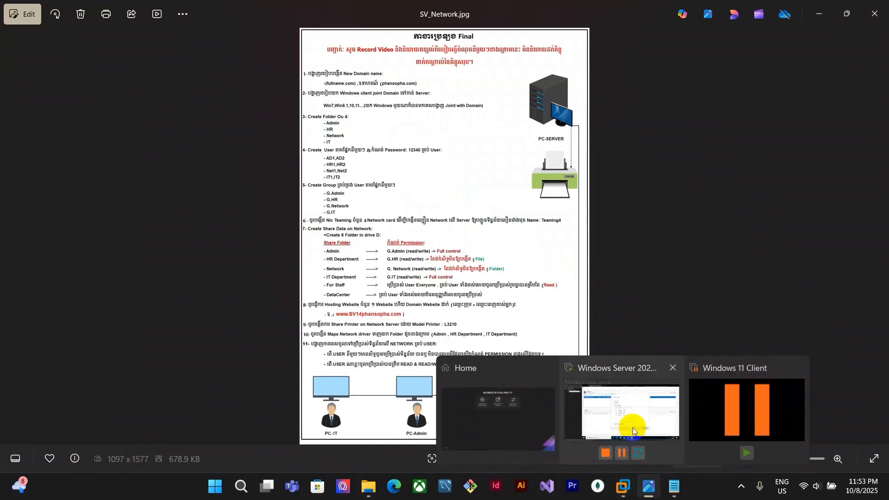
{"action": "left_click", "coordinate": [625, 421]}
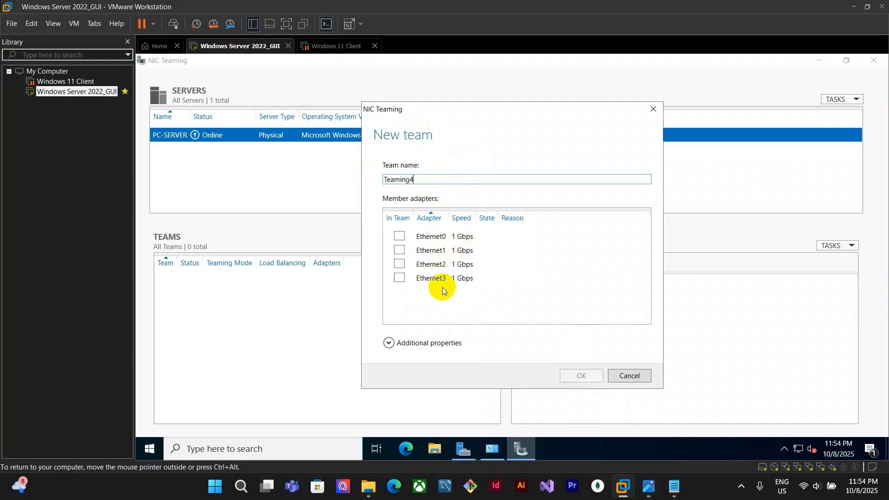
{"action": "left_click", "coordinate": [399, 236]}
{"action": "left_click", "coordinate": [399, 250]}
{"action": "left_click", "coordinate": [399, 265]}
{"action": "left_click", "coordinate": [399, 278]}
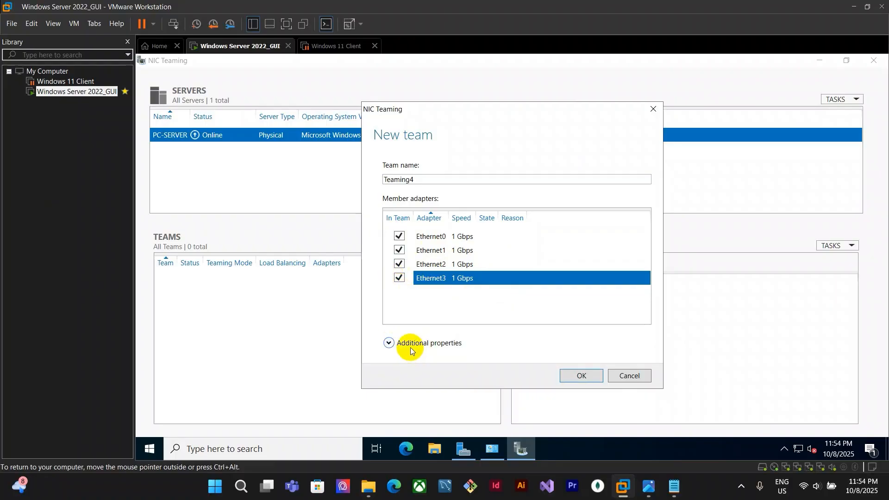
Expand the team's additional properties and set the teaming mode to Switch Independent
{"action": "left_click", "coordinate": [389, 344]}
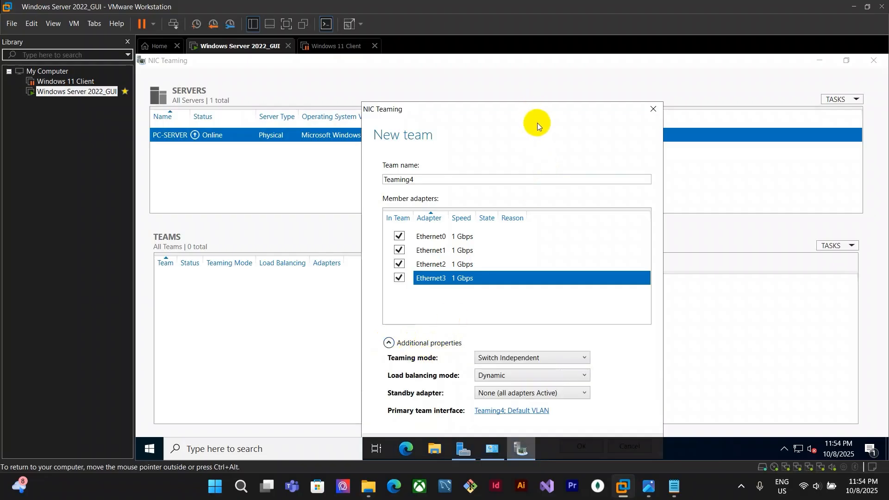
{"action": "left_click_drag", "start_coordinate": [535, 109], "coordinate": [523, 75]}
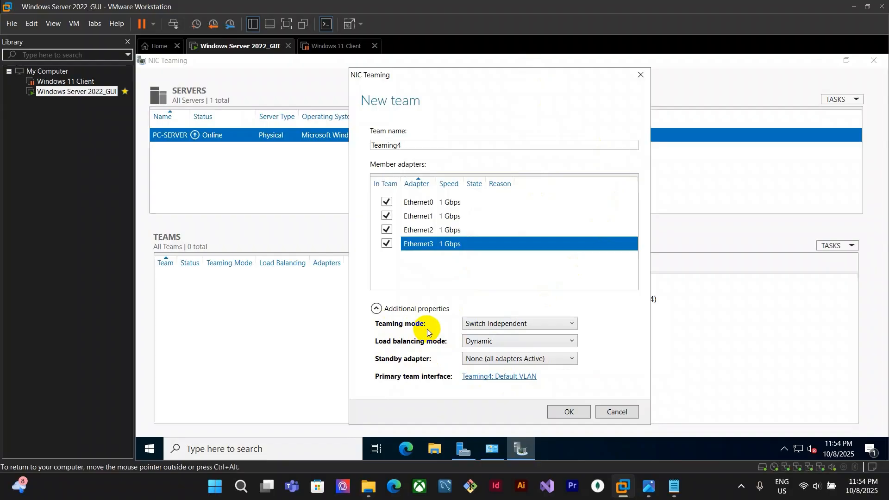
{"action": "left_click", "coordinate": [496, 325]}
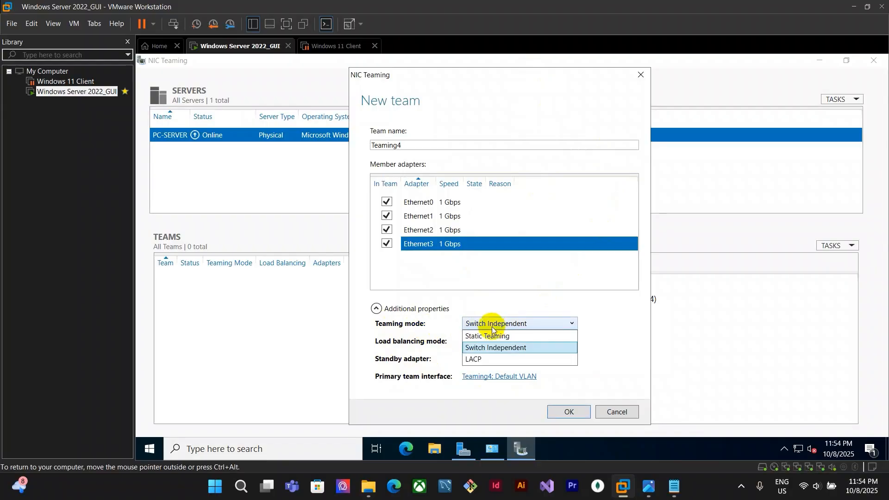
{"action": "left_click", "coordinate": [508, 348]}
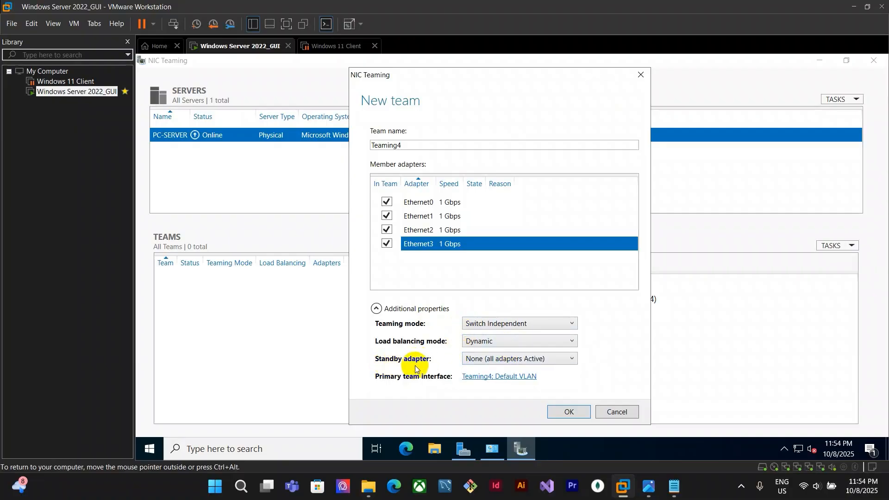
{"action": "left_click", "coordinate": [476, 360]}
{"action": "left_click", "coordinate": [613, 374]}
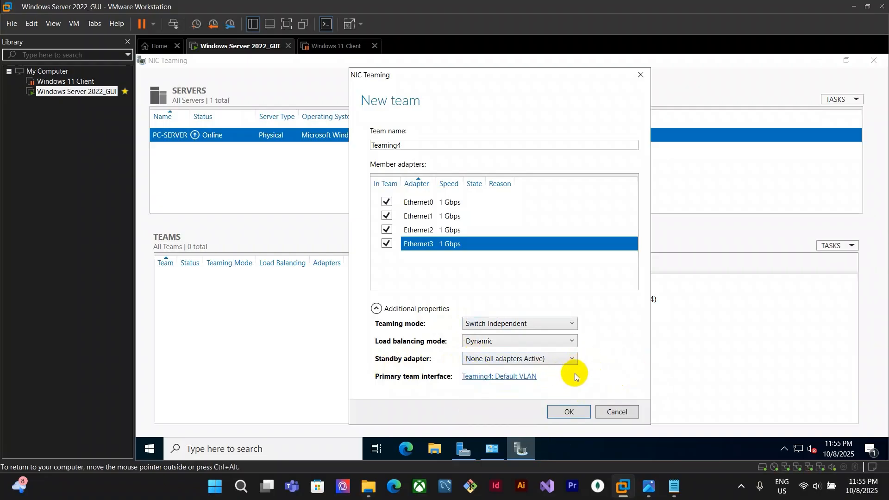
Switch the teaming mode to Static Teaming and back to Switch Independent
{"action": "left_click", "coordinate": [541, 324]}
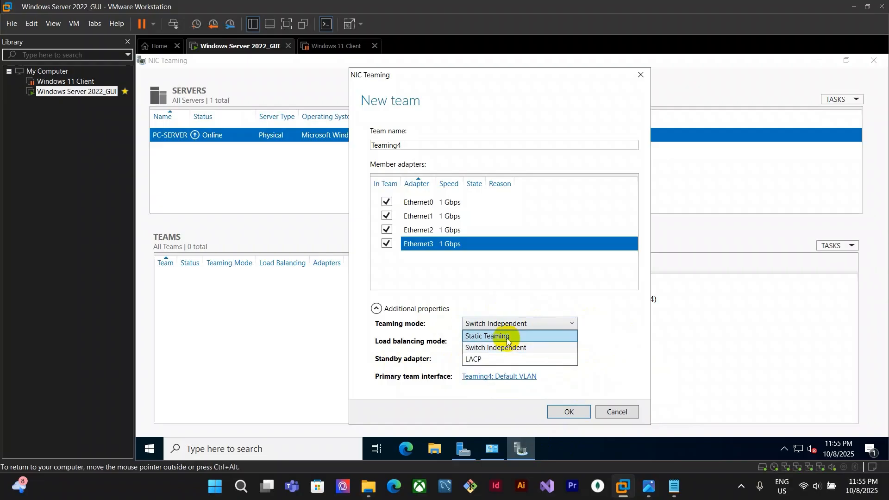
{"action": "left_click", "coordinate": [483, 336]}
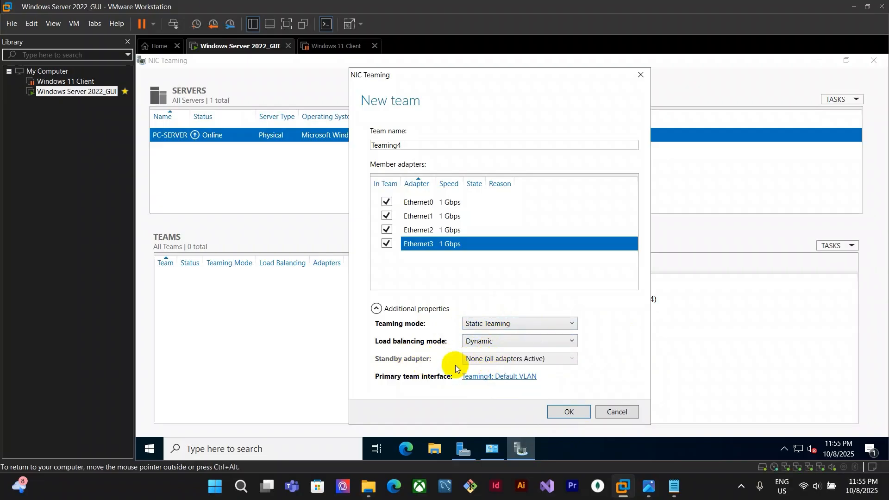
{"action": "left_click", "coordinate": [513, 321]}
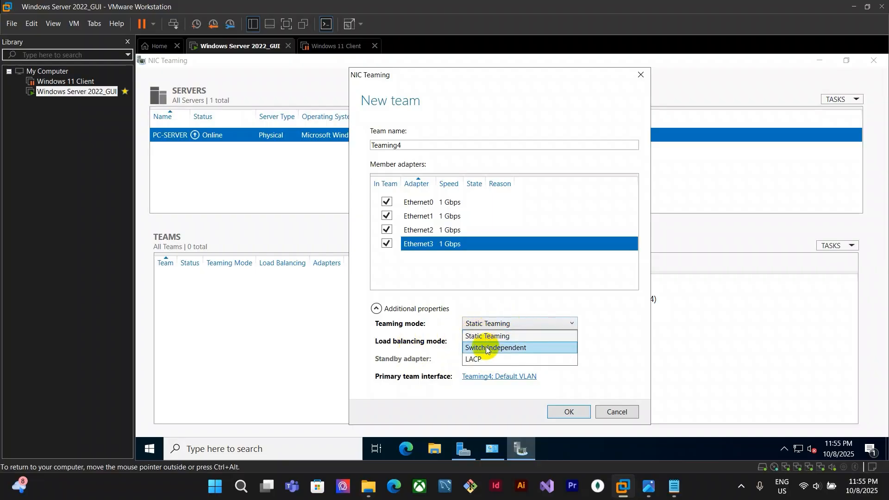
{"action": "left_click", "coordinate": [530, 349]}
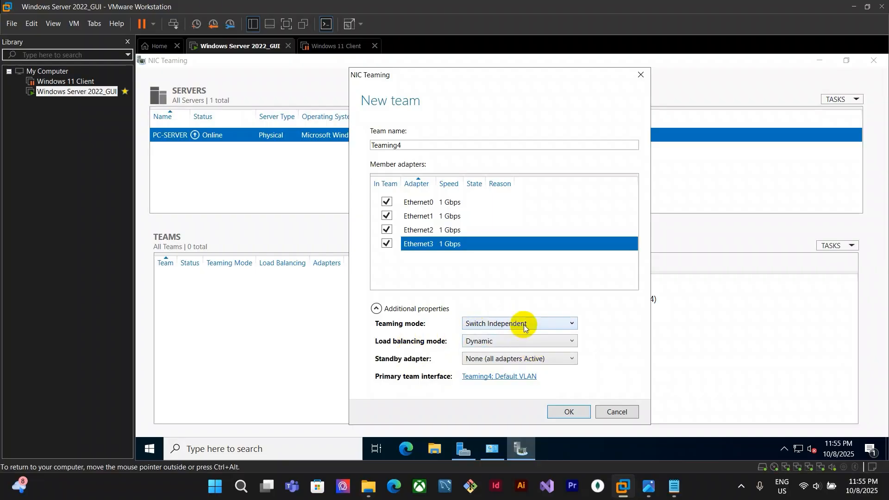
Set load balancing to Address Hash with standby adapter None (all adapters Active), and create the team
{"action": "left_click", "coordinate": [476, 364]}
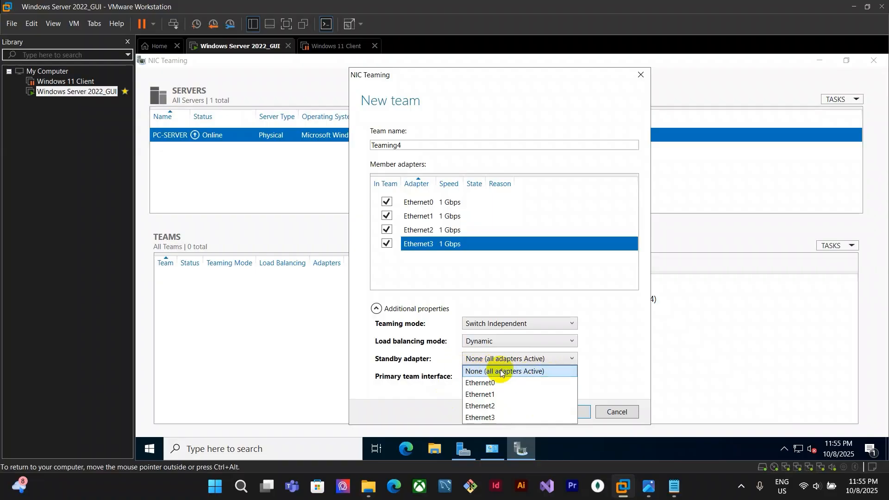
{"action": "left_click", "coordinate": [569, 371]}
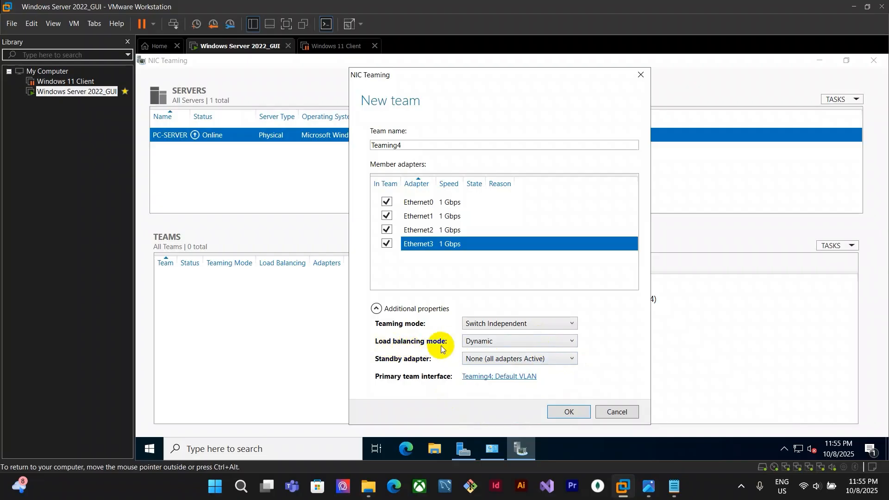
{"action": "left_click", "coordinate": [473, 342]}
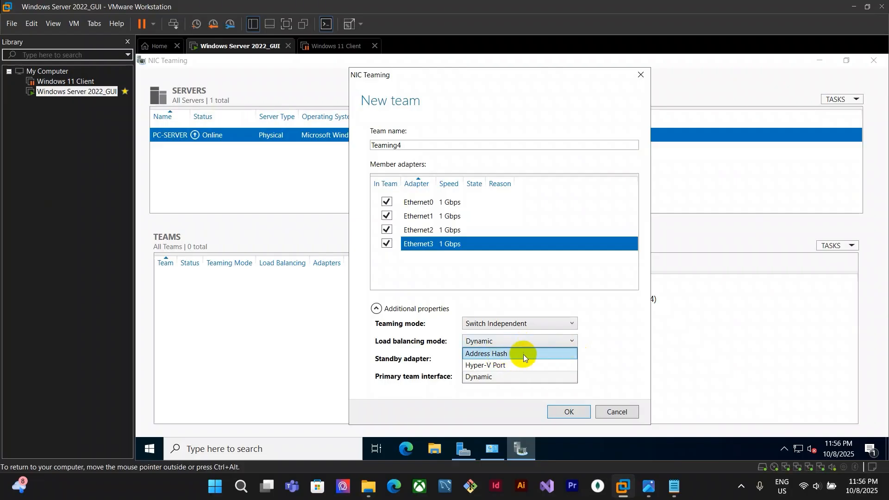
{"action": "left_click", "coordinate": [505, 354]}
{"action": "left_click", "coordinate": [557, 361]}
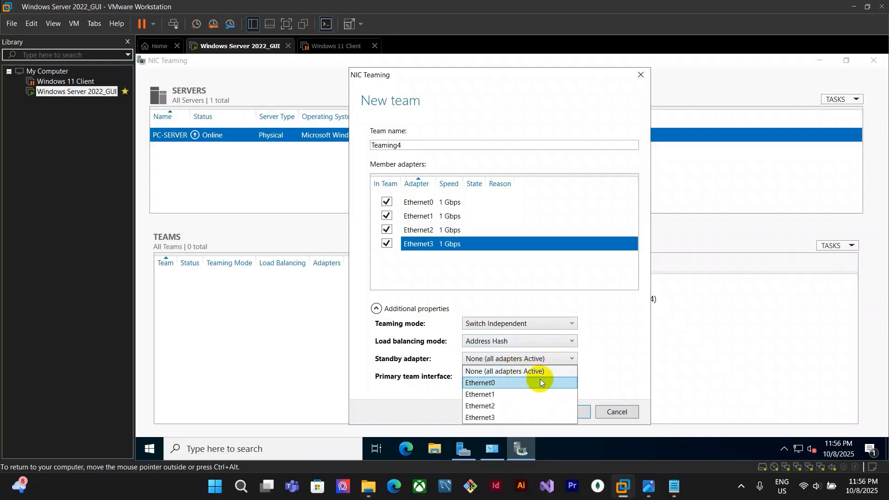
{"action": "left_click", "coordinate": [515, 372]}
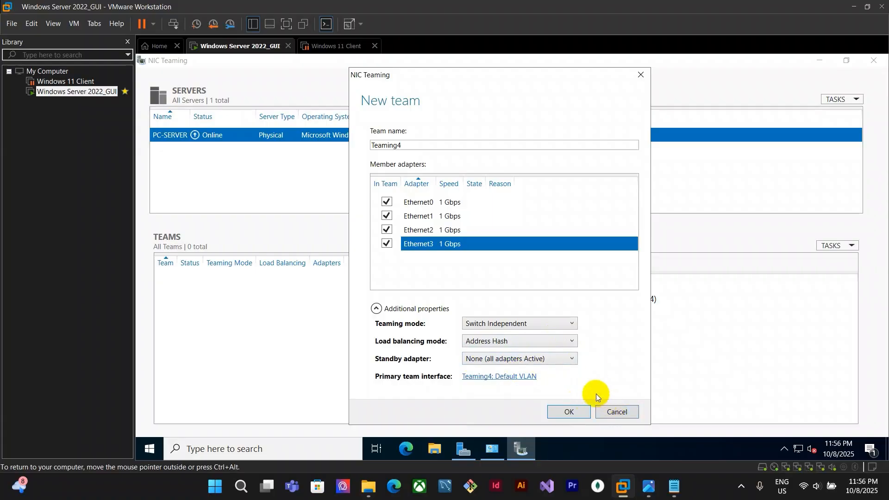
{"action": "left_click", "coordinate": [576, 413]}
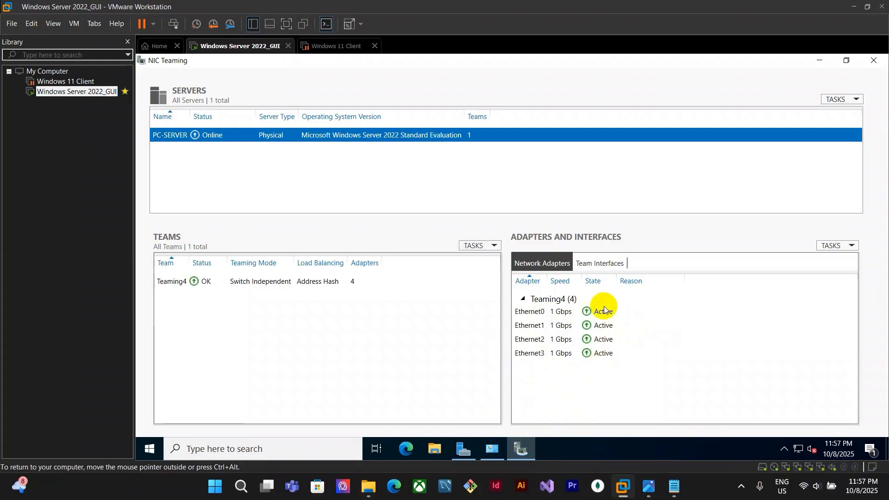
Open the status of the Teaming4 connection in Network Connections
{"action": "left_click", "coordinate": [493, 448]}
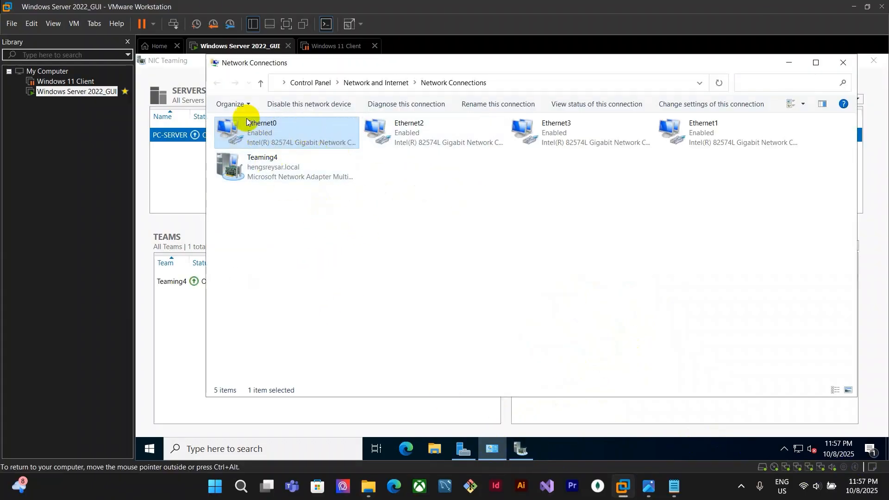
{"action": "left_click", "coordinate": [725, 127]}
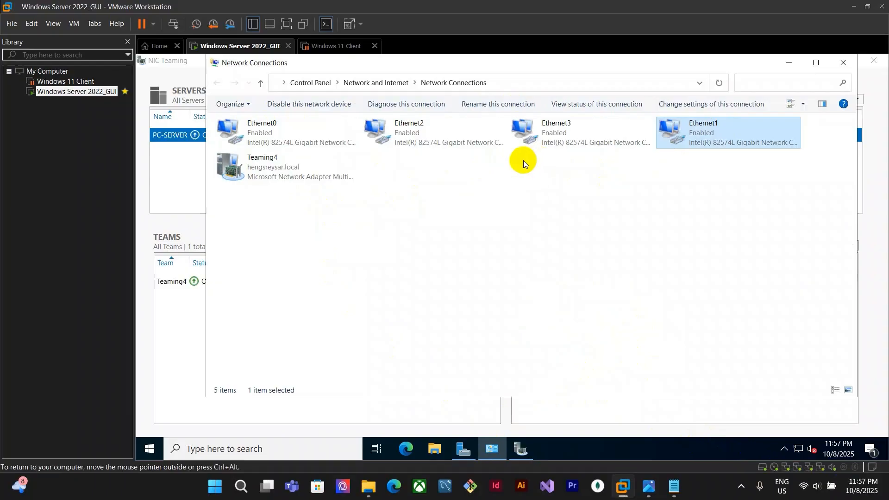
{"action": "left_click", "coordinate": [296, 168]}
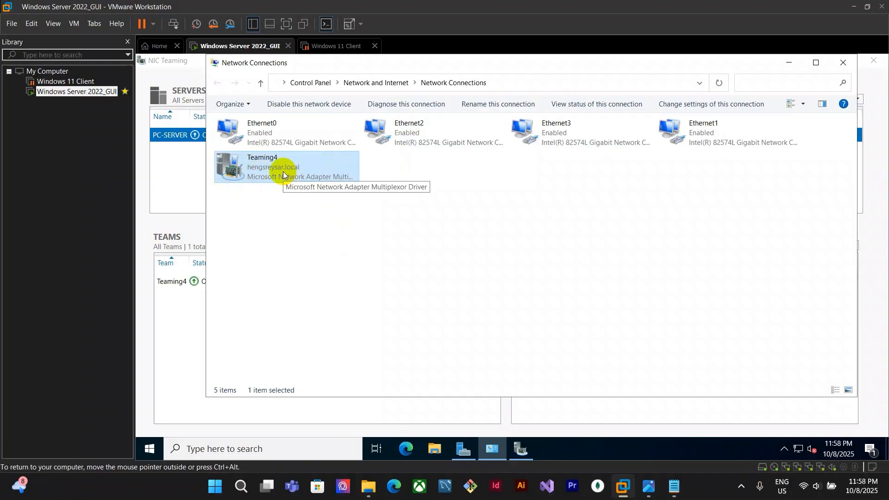
{"action": "right_click", "coordinate": [299, 163]}
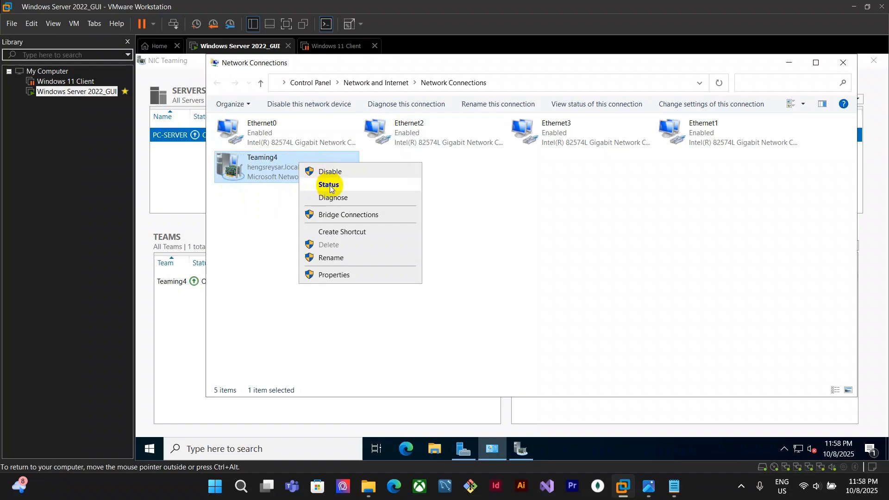
{"action": "left_click", "coordinate": [324, 184]}
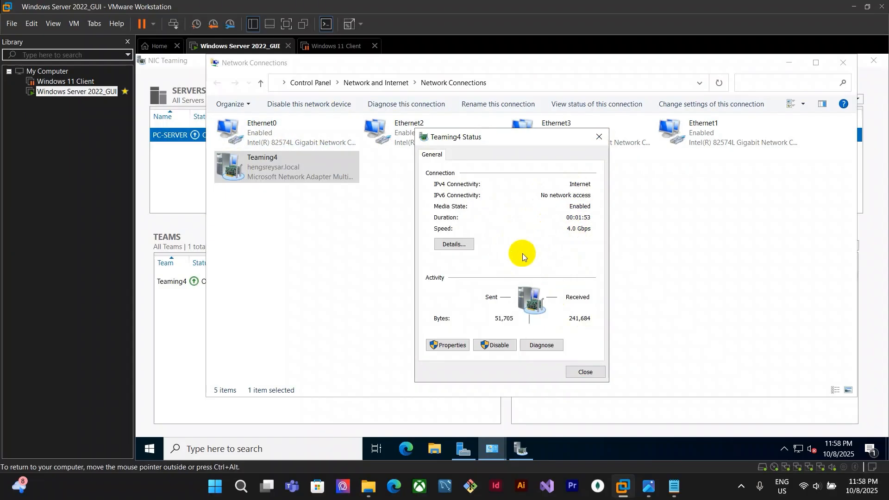
{"action": "left_click_drag", "start_coordinate": [540, 138], "coordinate": [562, 145]}
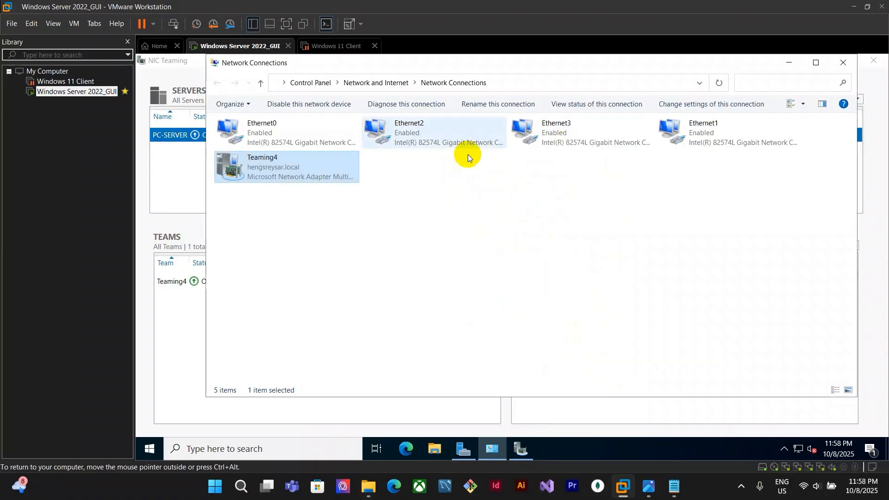
{"action": "left_click", "coordinate": [230, 135]}
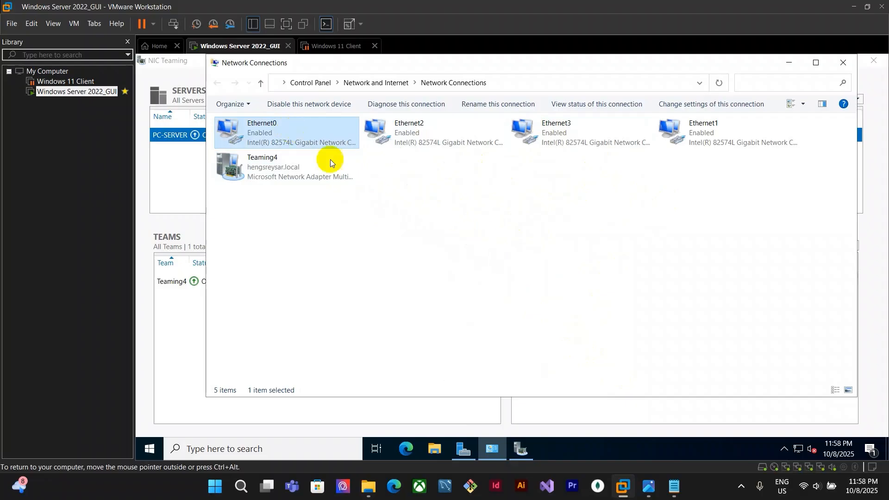
{"action": "right_click", "coordinate": [265, 138]}
{"action": "left_click", "coordinate": [522, 252]}
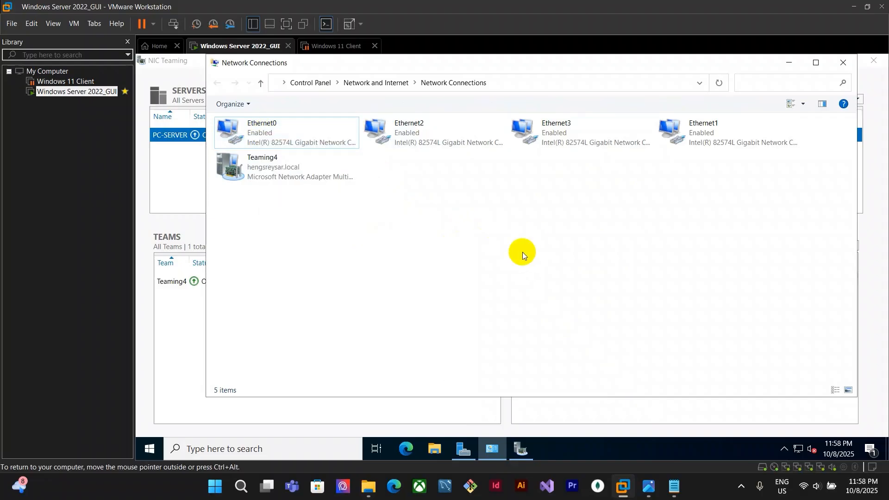
Open Teaming4's team properties in NIC Teaming and set its standby adapter to Ethernet3
{"action": "left_click", "coordinate": [274, 410]}
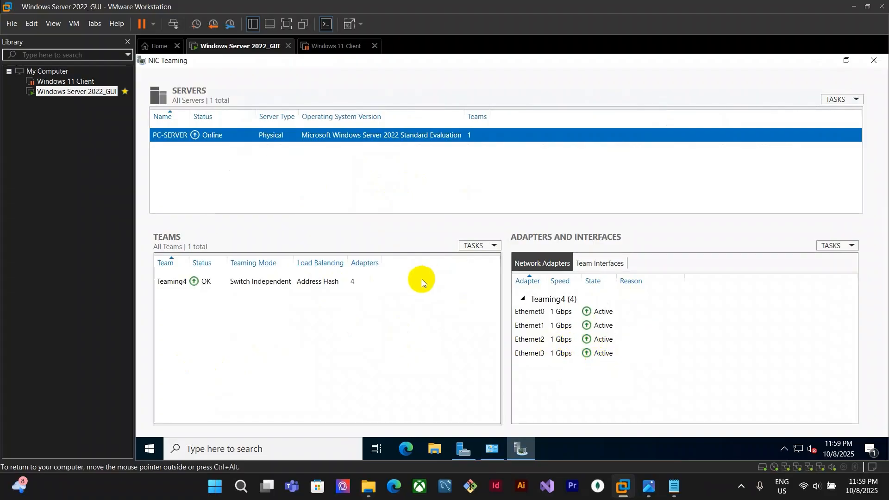
{"action": "left_click", "coordinate": [340, 282]}
{"action": "double_click", "coordinate": [470, 280]}
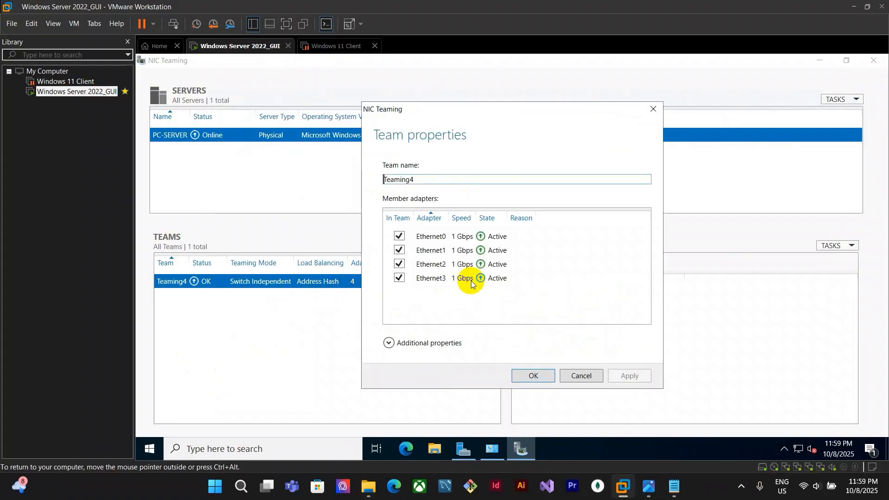
{"action": "left_click", "coordinate": [390, 343]}
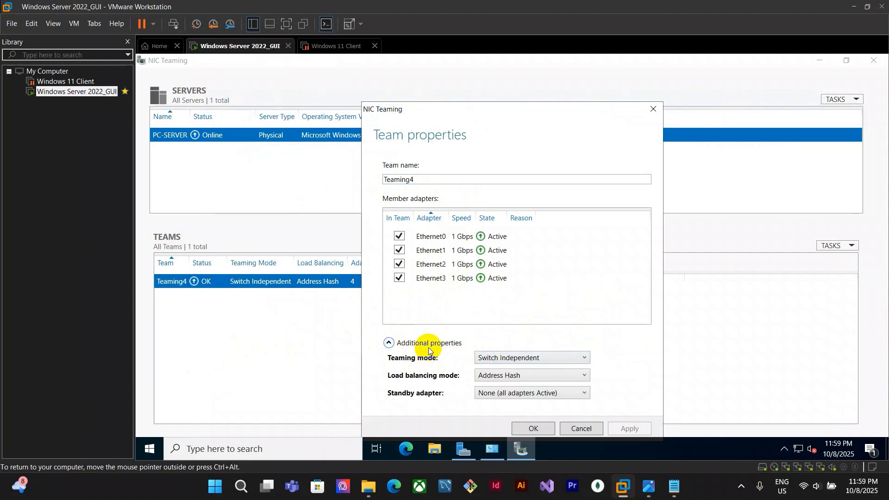
{"action": "left_click", "coordinate": [488, 393]}
{"action": "left_click", "coordinate": [506, 453]}
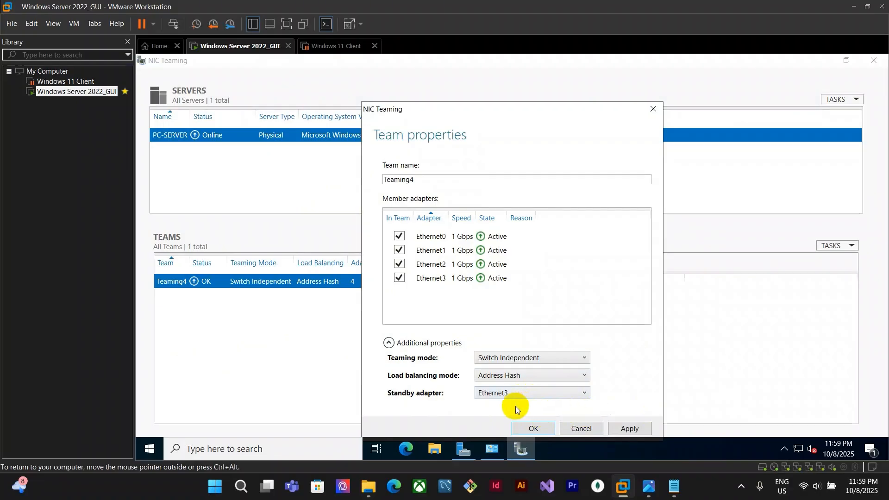
{"action": "left_click", "coordinate": [543, 428]}
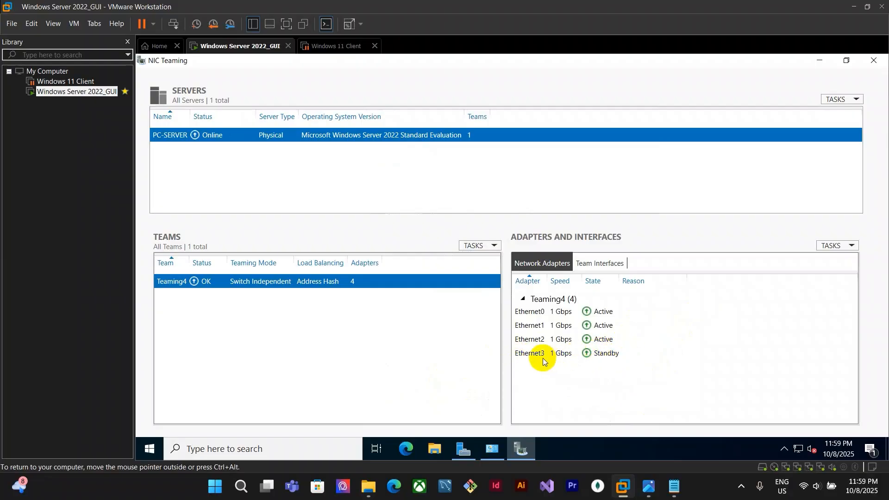
View the status of the Teaming4 connection in Network Connections and close it
{"action": "left_click", "coordinate": [492, 448]}
{"action": "left_click", "coordinate": [289, 173]}
{"action": "right_click", "coordinate": [290, 173]}
{"action": "left_click", "coordinate": [312, 180]}
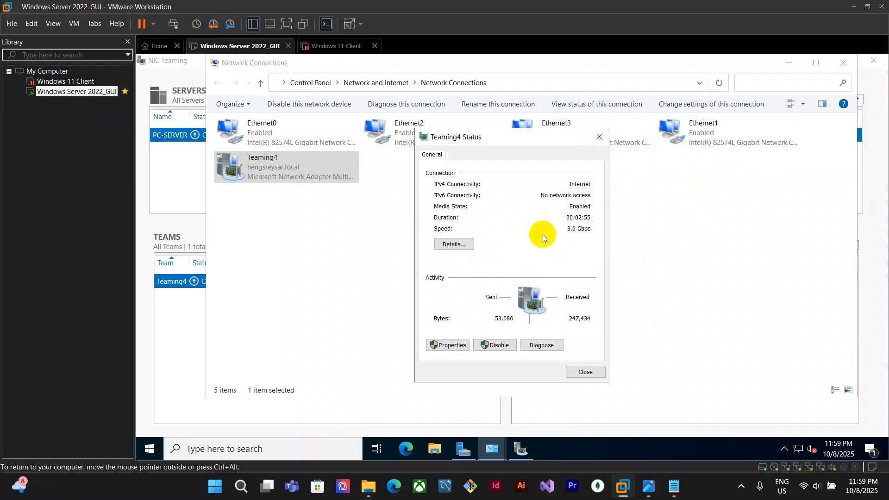
{"action": "left_click", "coordinate": [586, 372]}
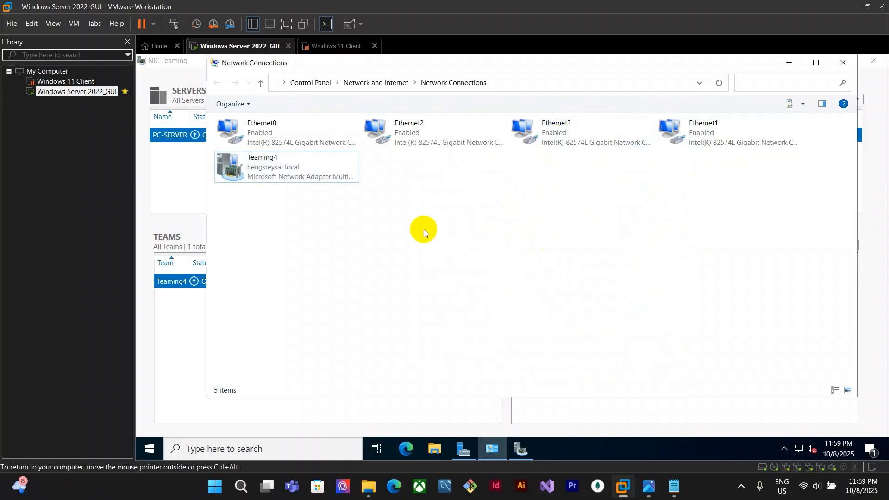
Open Ethernet0's properties, toggle Internet Protocol Version 4 on and off, and cancel the dialog
{"action": "left_click", "coordinate": [308, 148]}
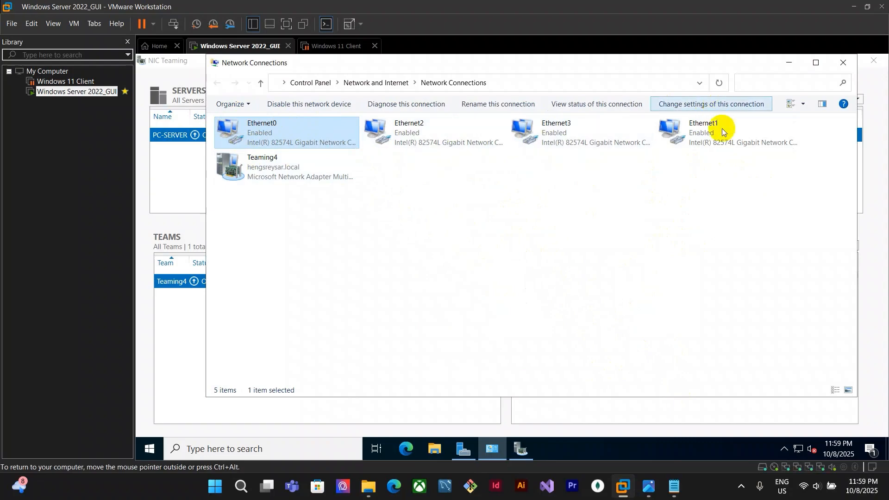
{"action": "right_click", "coordinate": [324, 143]}
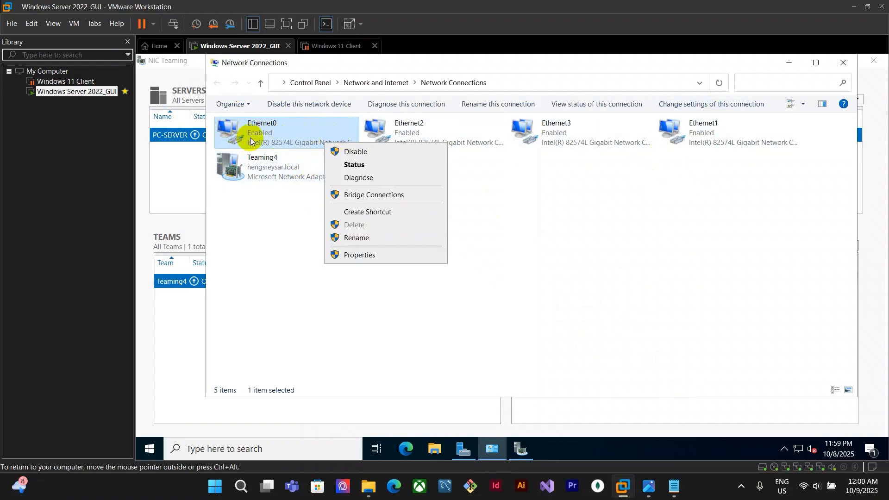
{"action": "left_click", "coordinate": [361, 254]}
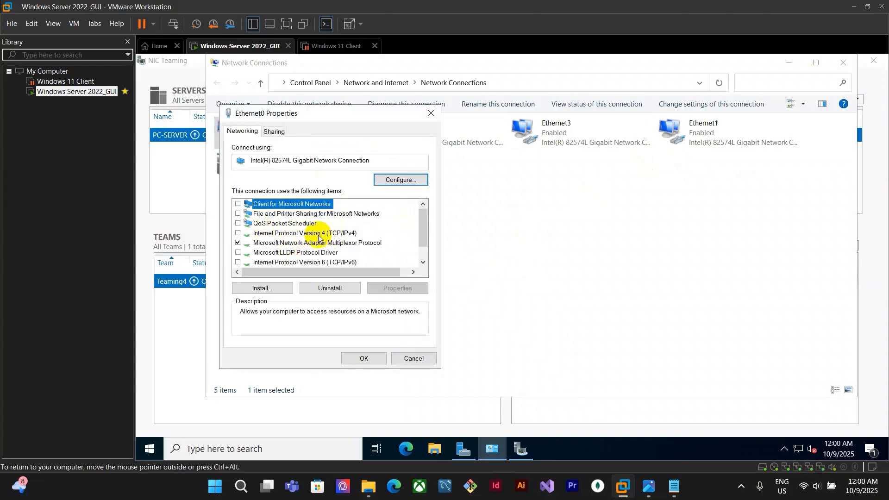
{"action": "left_click", "coordinate": [338, 234]}
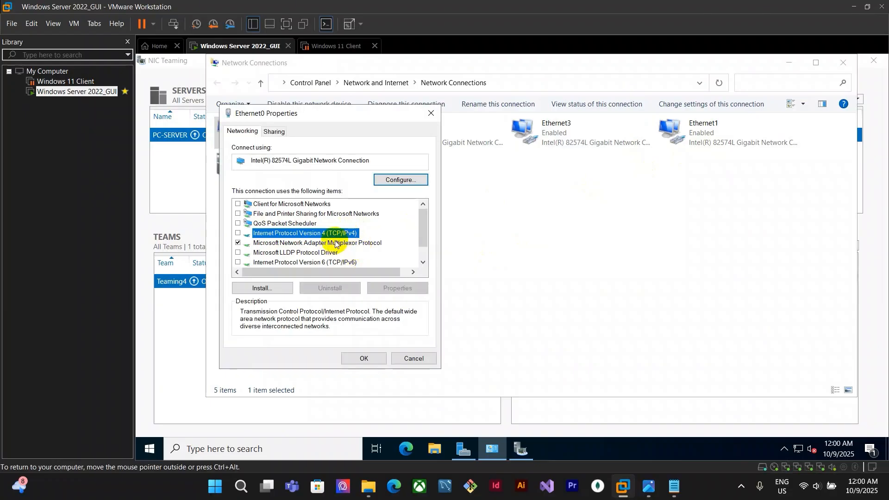
{"action": "left_click", "coordinate": [239, 233]}
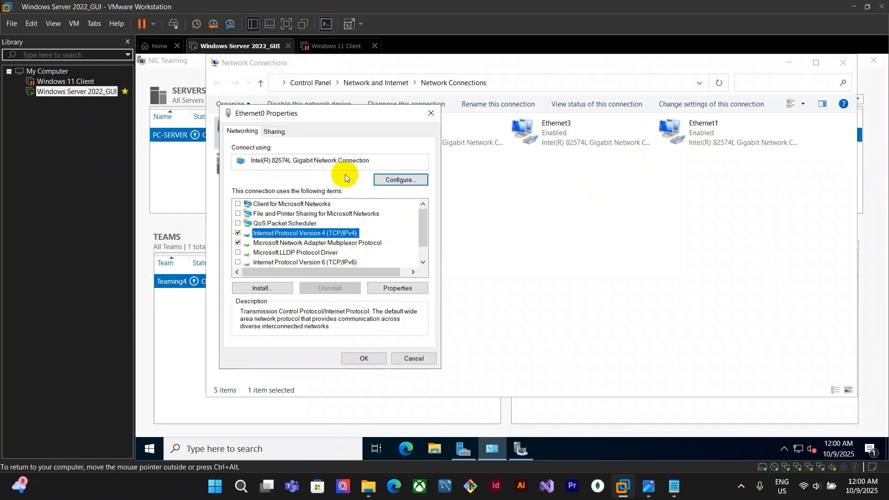
{"action": "left_click", "coordinate": [239, 232]}
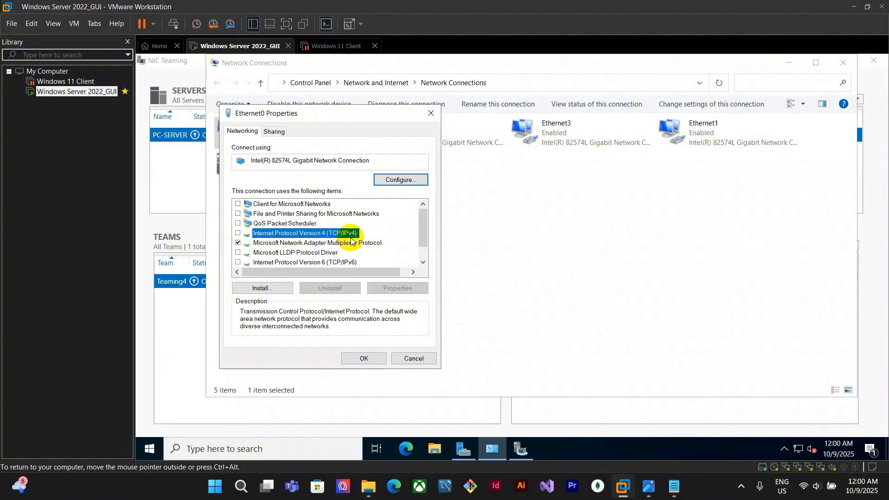
{"action": "left_click_drag", "start_coordinate": [379, 116], "coordinate": [563, 153]}
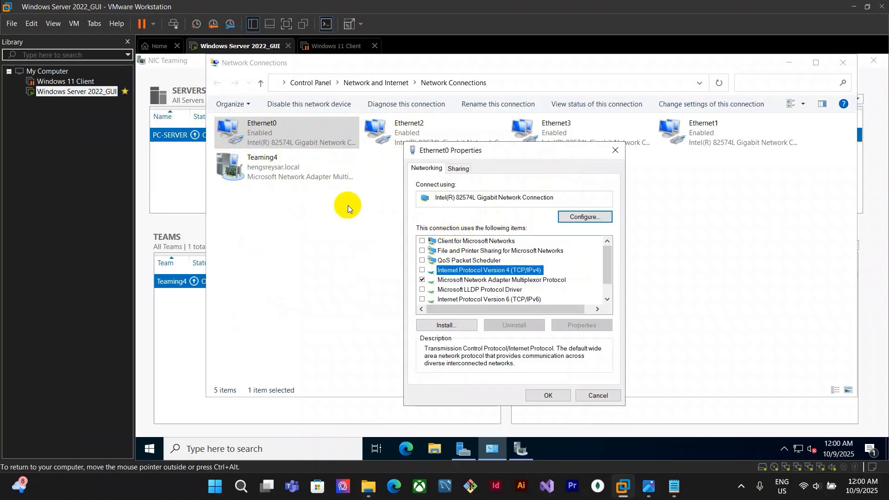
{"action": "left_click", "coordinate": [565, 397]}
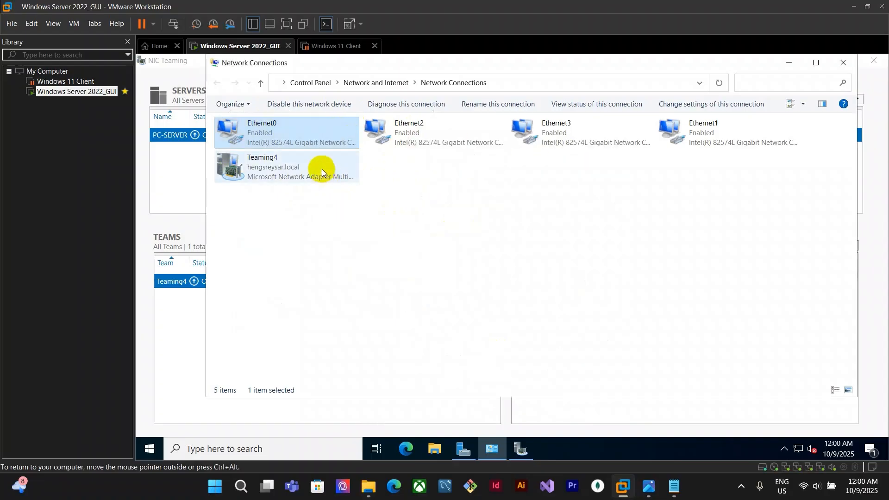
Open the IPv4 properties of the Teaming4 connection and set a static IP address of 10.10.10.2
{"action": "left_click", "coordinate": [319, 168]}
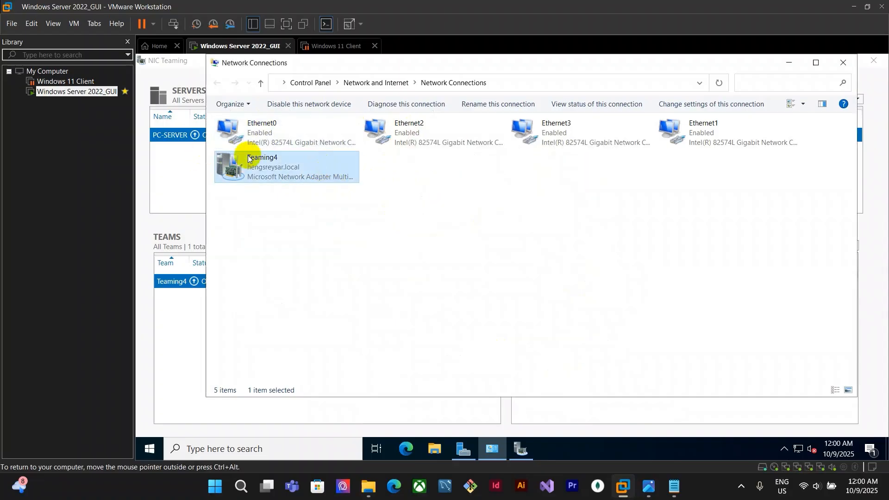
{"action": "right_click", "coordinate": [297, 168]}
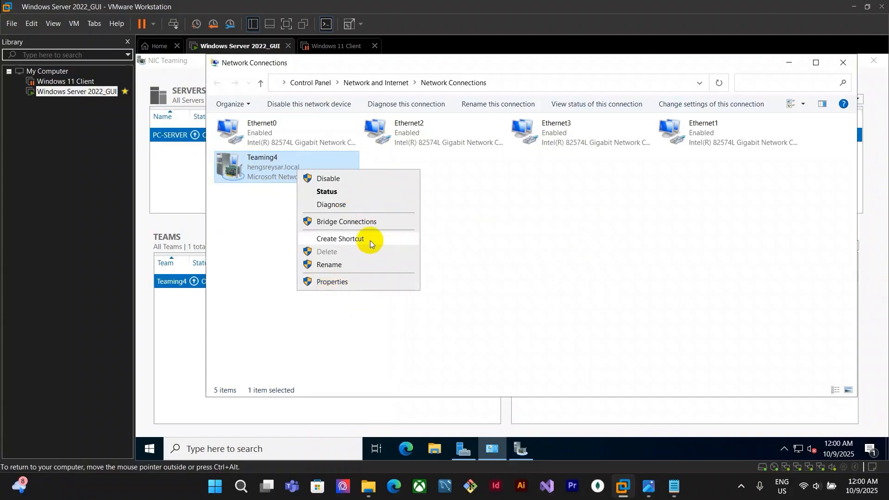
{"action": "left_click", "coordinate": [334, 285]}
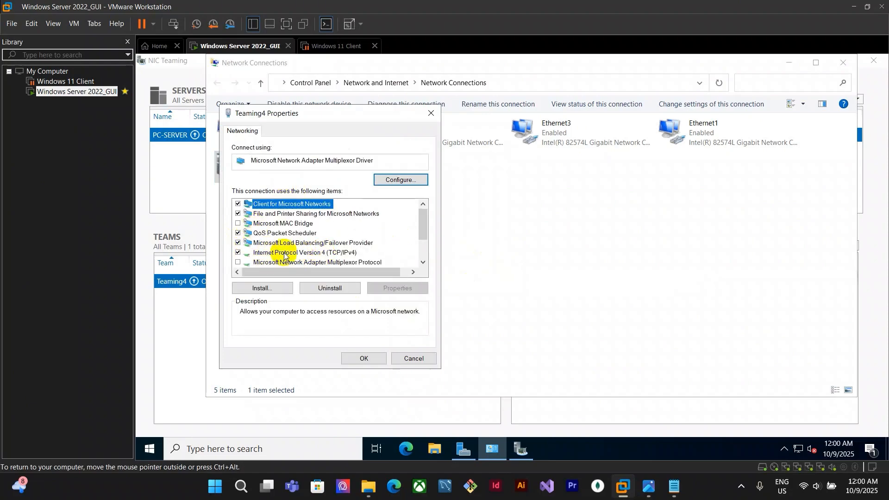
{"action": "left_click", "coordinate": [334, 252]}
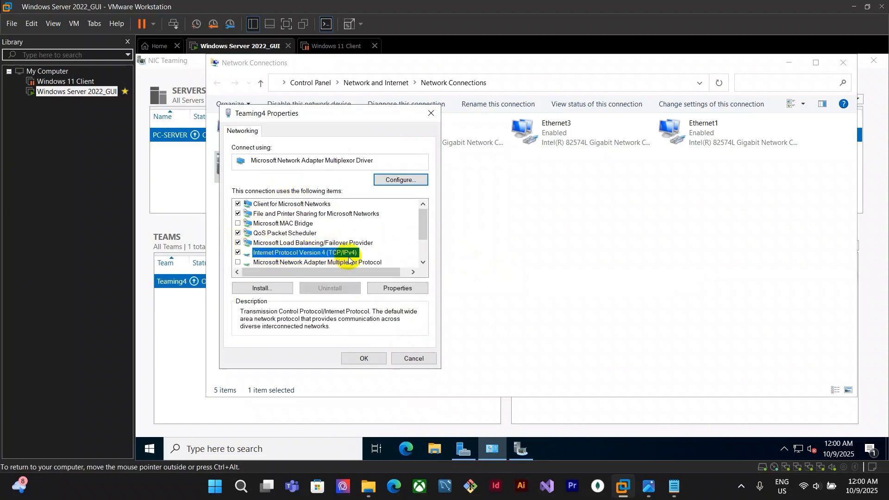
{"action": "double_click", "coordinate": [354, 252]}
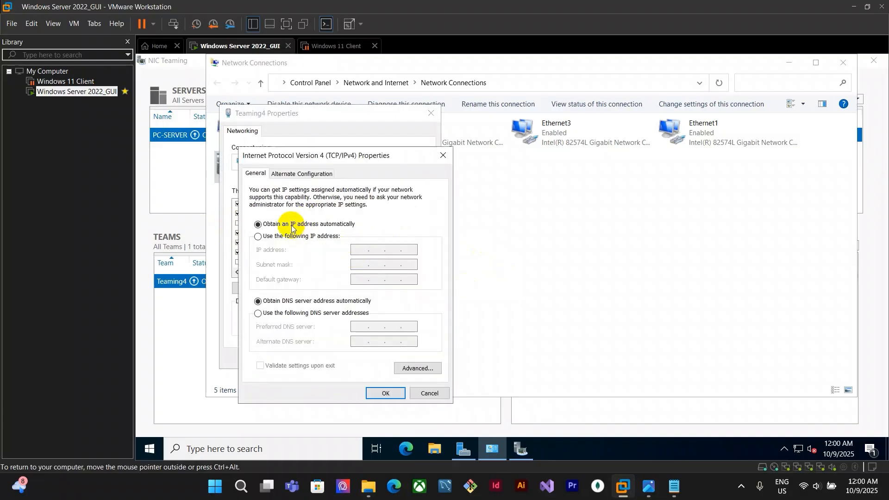
{"action": "left_click_drag", "start_coordinate": [353, 139], "coordinate": [405, 107]}
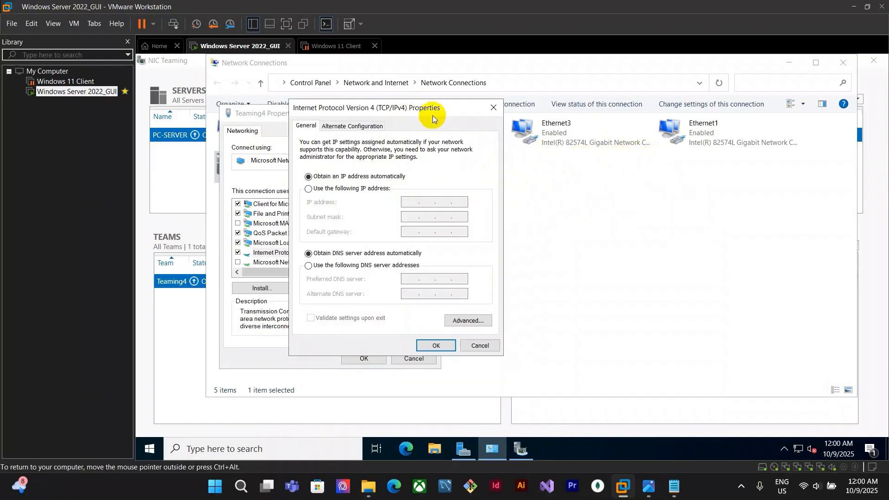
{"action": "left_click_drag", "start_coordinate": [433, 109], "coordinate": [424, 114]}
{"action": "left_click_drag", "start_coordinate": [345, 110], "coordinate": [352, 115]}
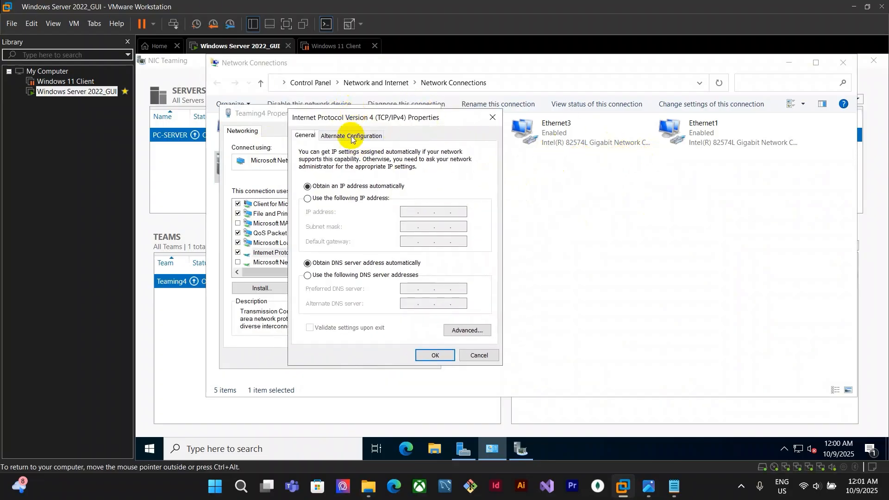
{"action": "left_click", "coordinate": [308, 199]}
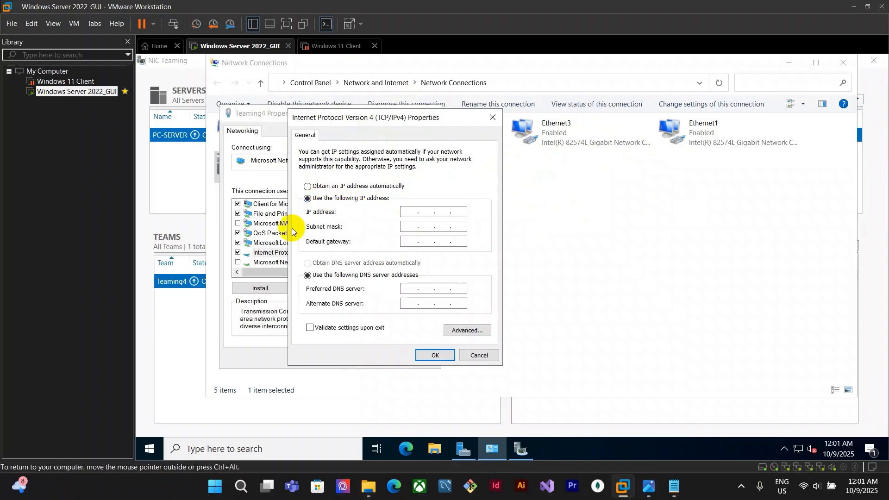
{"action": "type", "text": "10.10"}
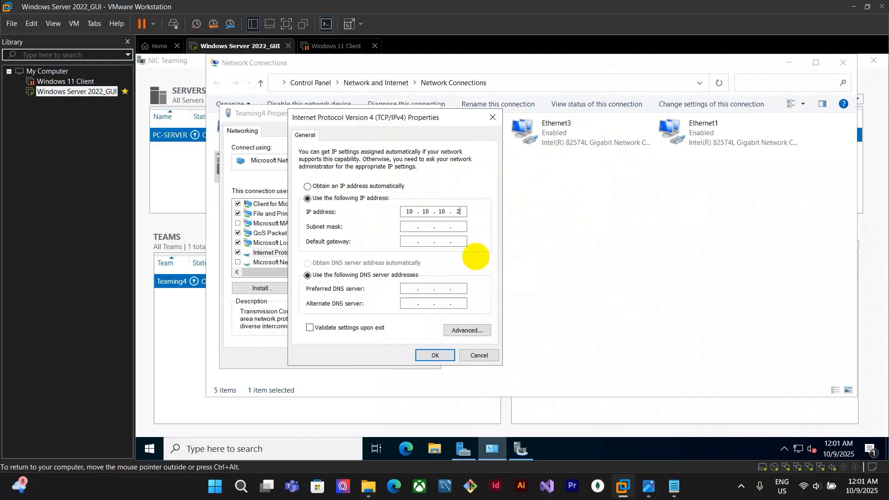
{"action": "type", "text": ".10.2"}
Set the subnet mask to 255.0.0.0 and preferred DNS server to 10.10.10.1, then confirm both dialogs
{"action": "left_click", "coordinate": [404, 226]}
{"action": "left_click", "coordinate": [406, 288]}
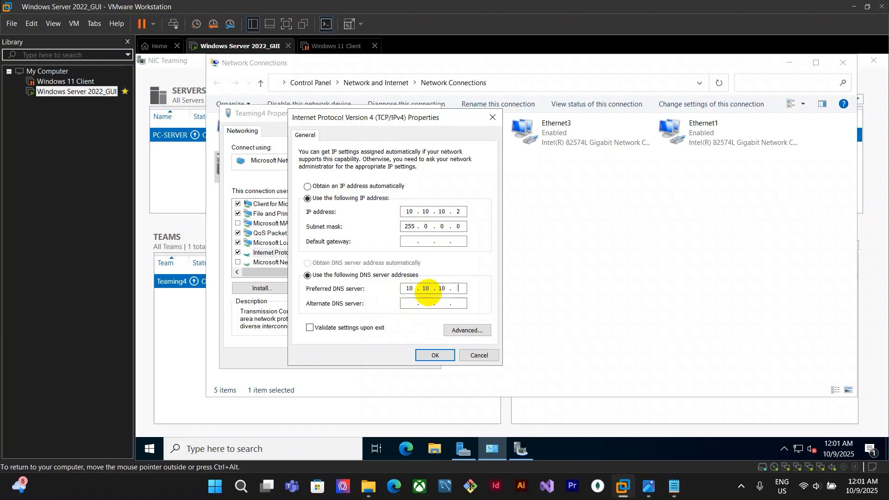
{"action": "left_click", "coordinate": [435, 354]}
{"action": "left_click", "coordinate": [364, 358]}
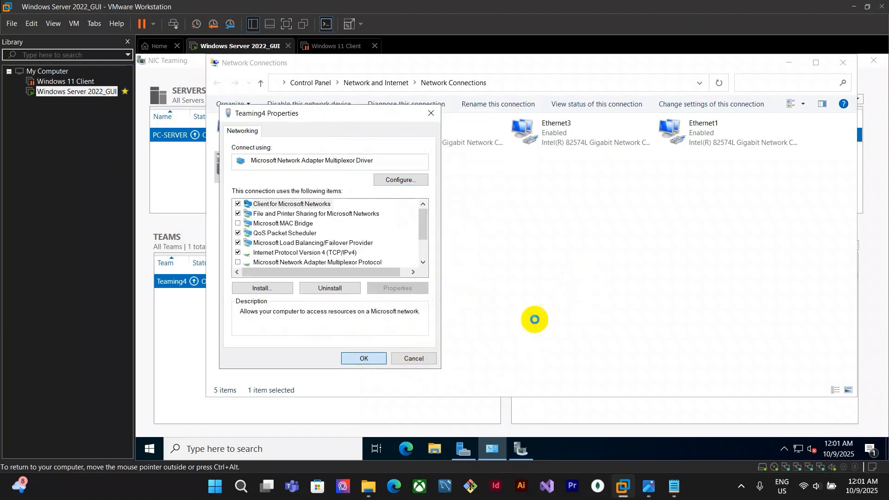
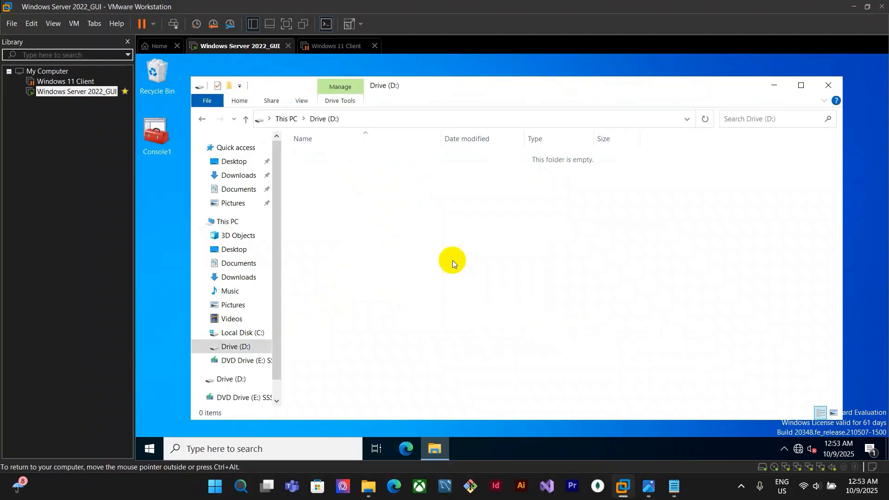
Check the assignment sheet and name the new folder on drive D Admin
{"action": "left_click", "coordinate": [648, 493]}
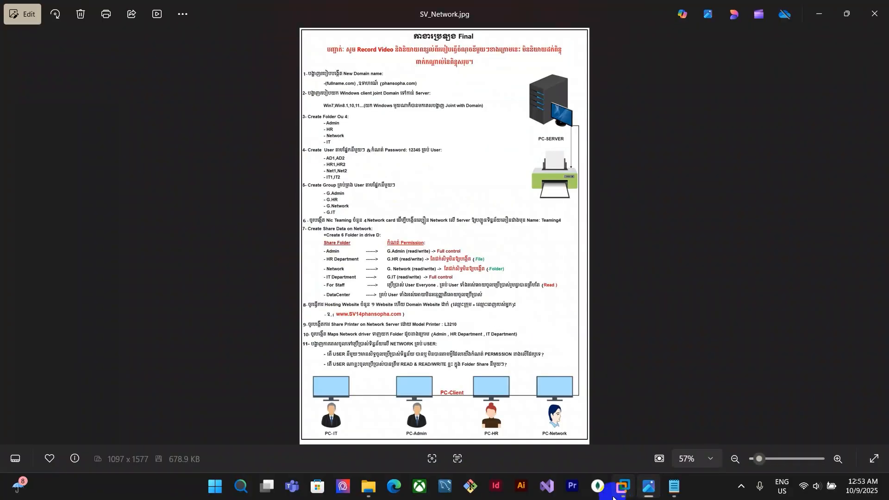
{"action": "mouse_move", "coordinate": [620, 489]}
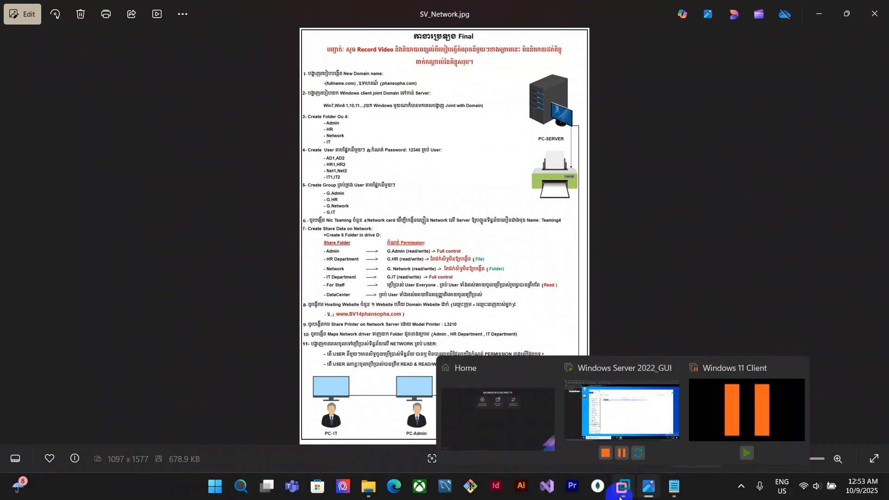
{"action": "left_click", "coordinate": [635, 421]}
{"action": "type", "text": "Admin"}
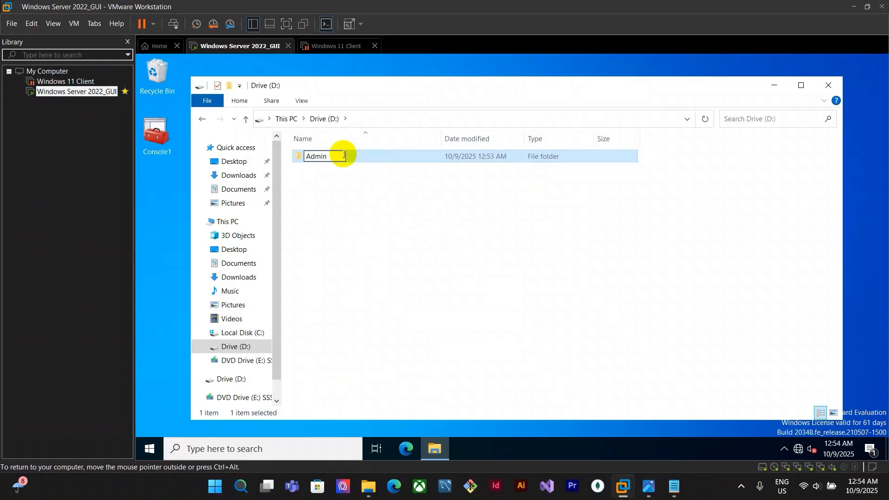
{"action": "key", "text": "Return"}
Create a new folder on drive D named HR Department
{"action": "left_click", "coordinate": [651, 489]}
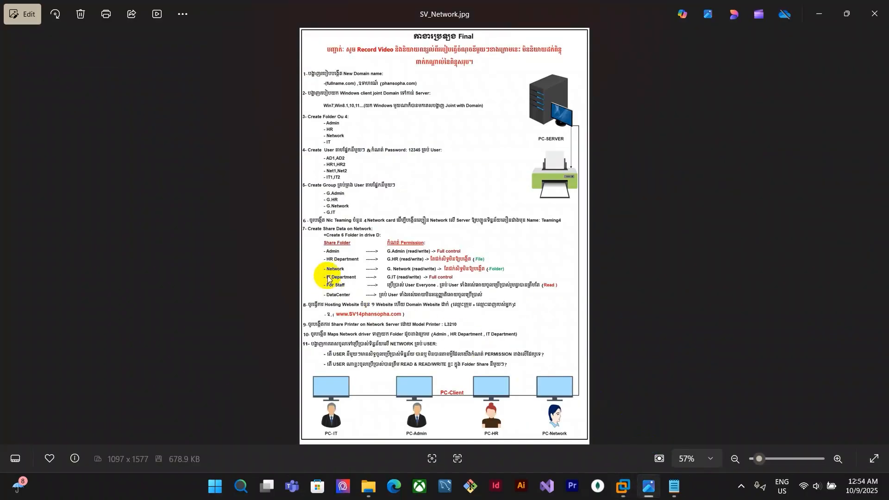
{"action": "left_click", "coordinate": [622, 486]}
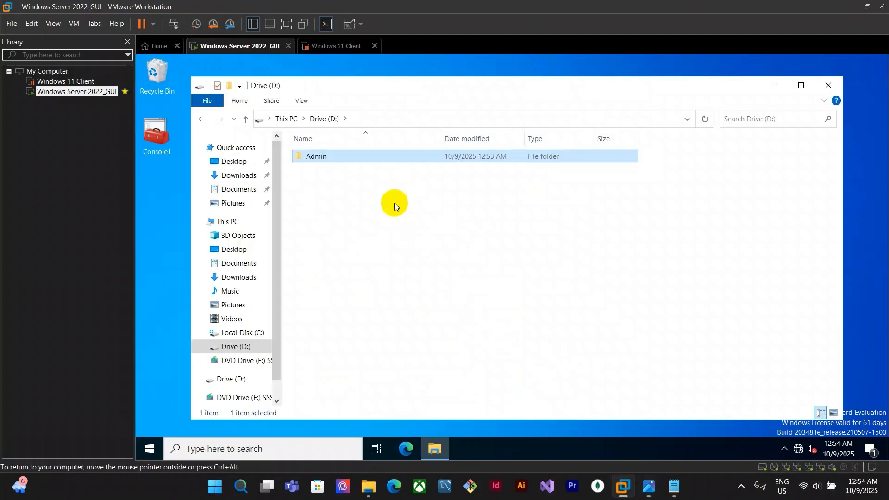
{"action": "right_click", "coordinate": [394, 203]}
{"action": "mouse_move", "coordinate": [509, 345]}
{"action": "left_click", "coordinate": [546, 346]}
{"action": "type", "text": "H"}
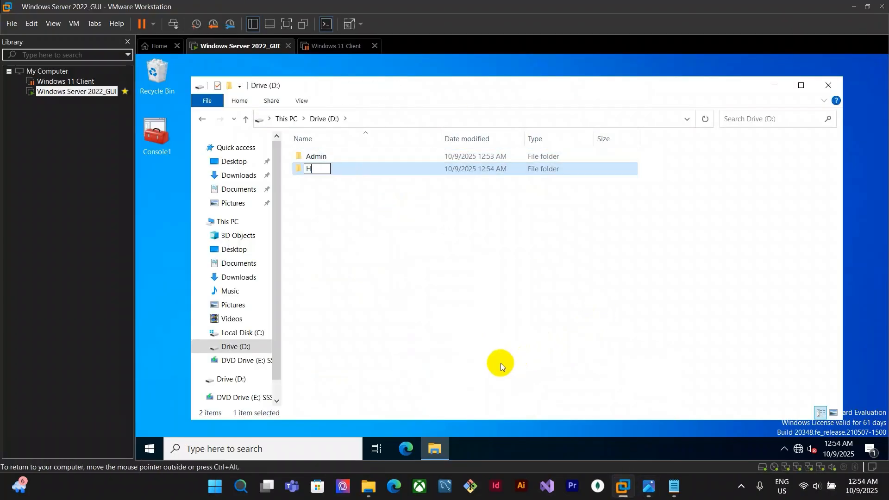
{"action": "type", "text": "R Departme"}
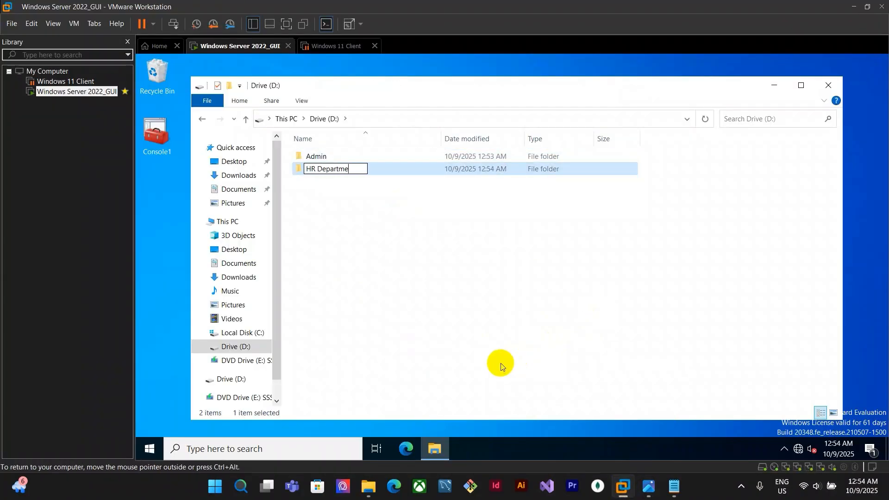
{"action": "left_click", "coordinate": [648, 486]}
{"action": "left_click", "coordinate": [622, 487]}
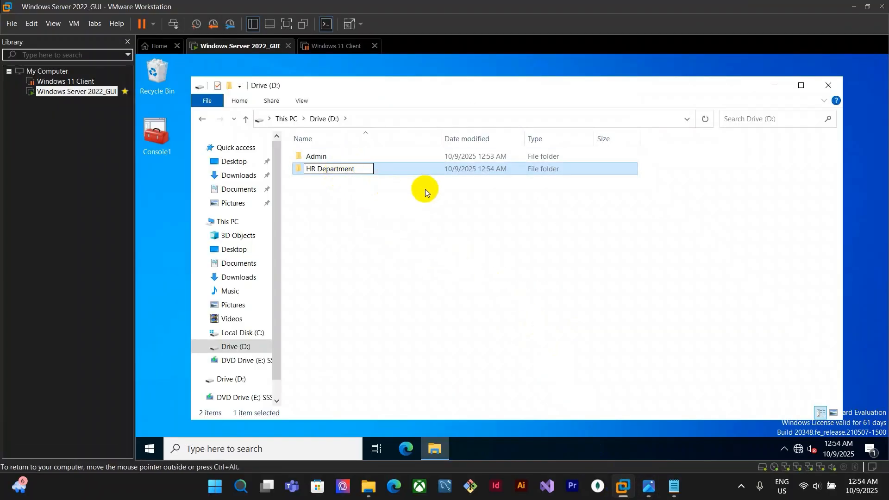
{"action": "left_click", "coordinate": [477, 216]}
Create a new folder on drive D named Network
{"action": "right_click", "coordinate": [492, 220]}
{"action": "mouse_move", "coordinate": [565, 364]}
{"action": "left_click", "coordinate": [654, 365]}
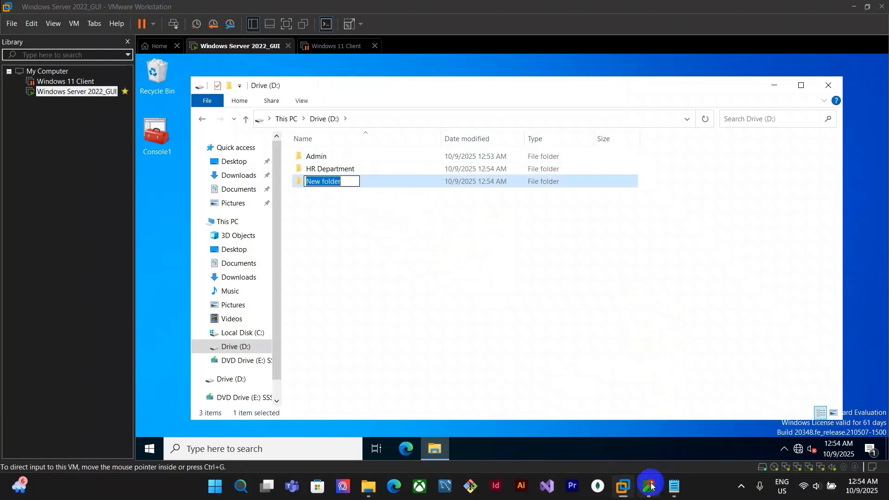
{"action": "left_click", "coordinate": [648, 486]}
{"action": "mouse_move", "coordinate": [623, 487]}
{"action": "left_click", "coordinate": [629, 409]}
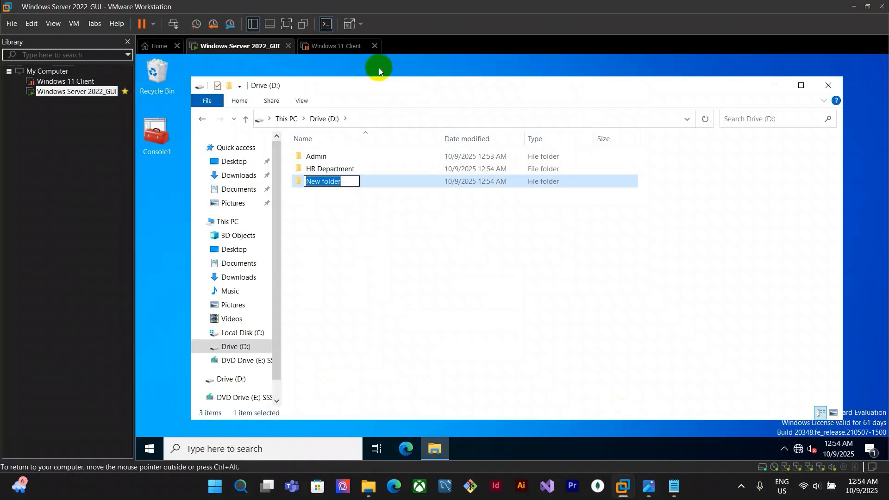
{"action": "type", "text": "Network"}
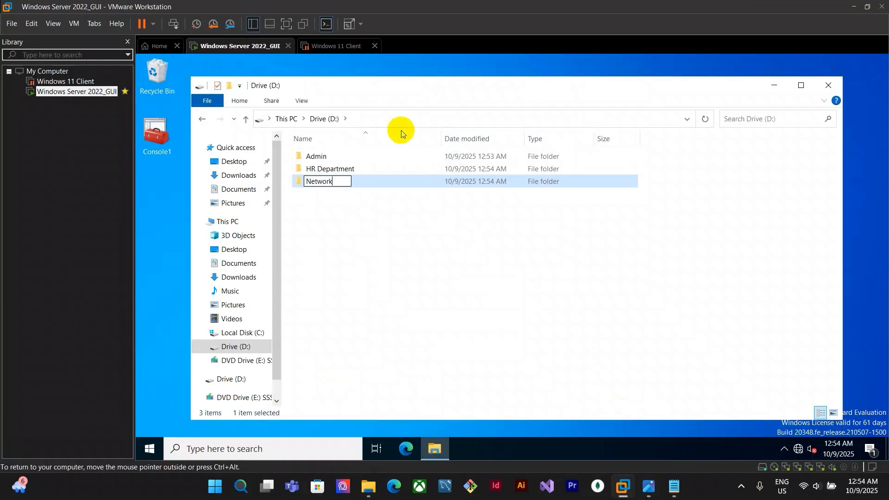
{"action": "left_click", "coordinate": [648, 486]}
{"action": "left_click", "coordinate": [632, 490]}
{"action": "left_click", "coordinate": [399, 198]}
Create a new folder on drive D named IT Department
{"action": "right_click", "coordinate": [413, 211]}
{"action": "left_click", "coordinate": [586, 368]}
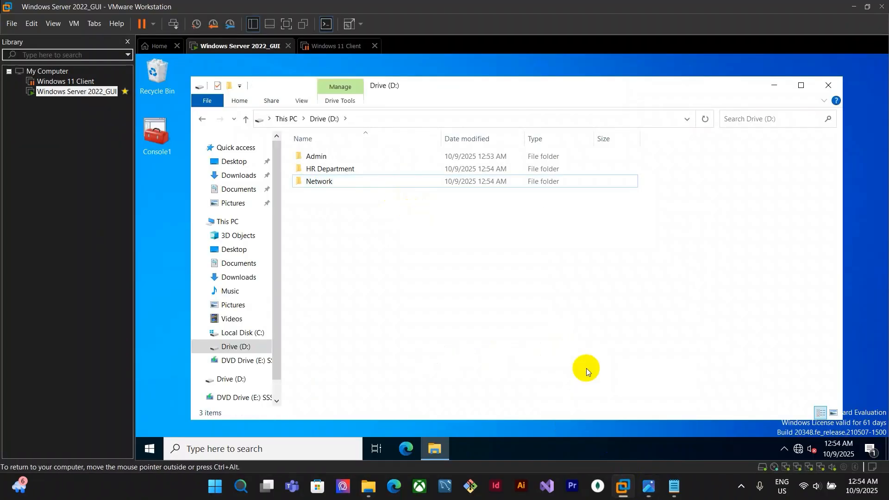
{"action": "left_click", "coordinate": [648, 486]}
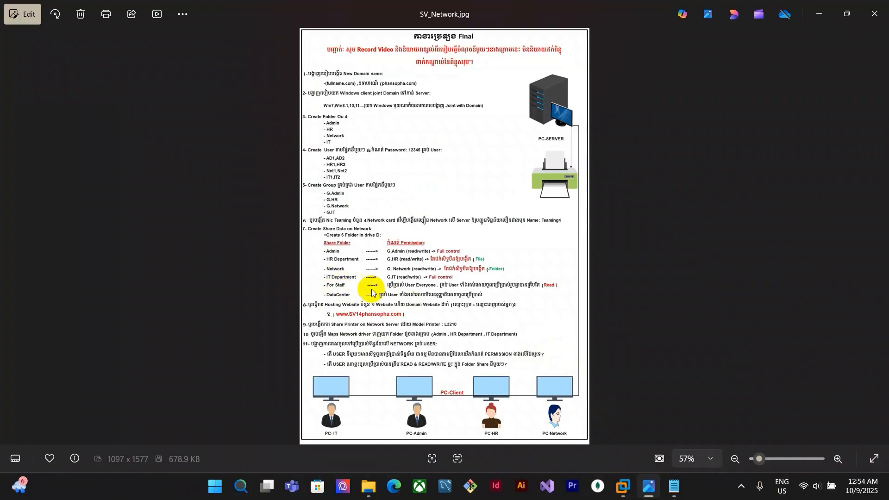
{"action": "mouse_move", "coordinate": [624, 486]}
{"action": "left_click", "coordinate": [623, 463]}
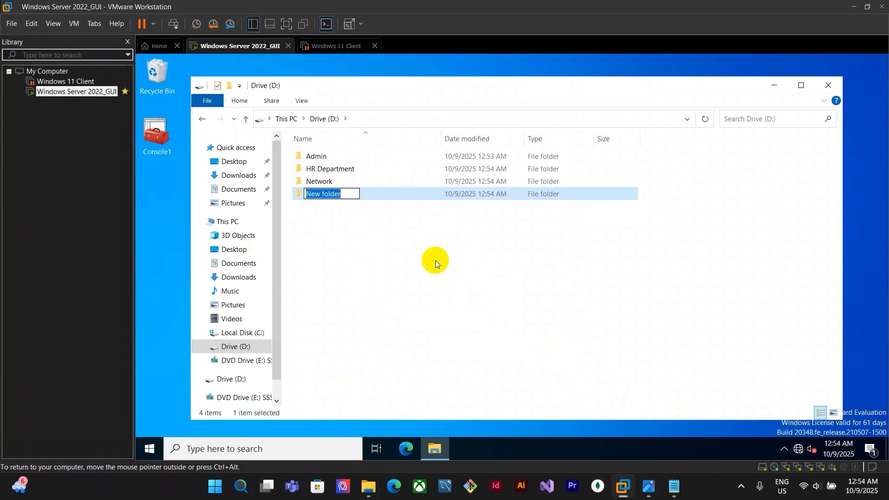
{"action": "type", "text": "IT Department"}
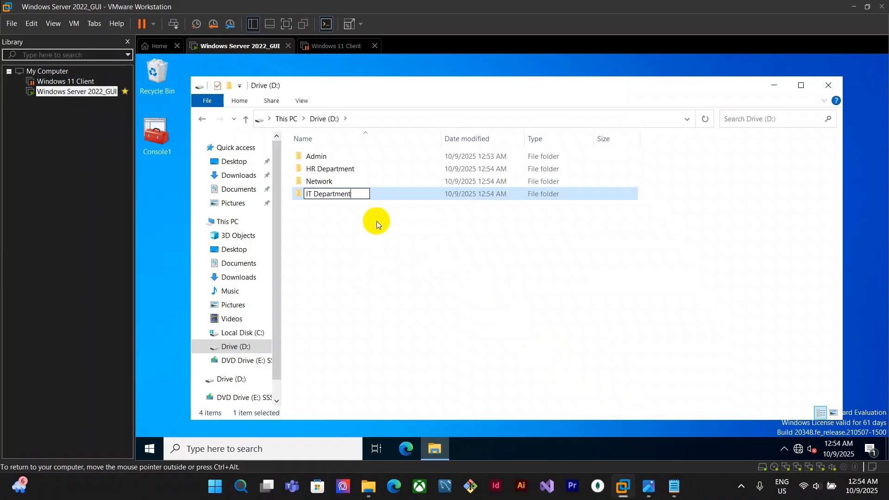
{"action": "left_click", "coordinate": [376, 221]}
{"action": "left_click", "coordinate": [649, 486]}
{"action": "left_click", "coordinate": [623, 486]}
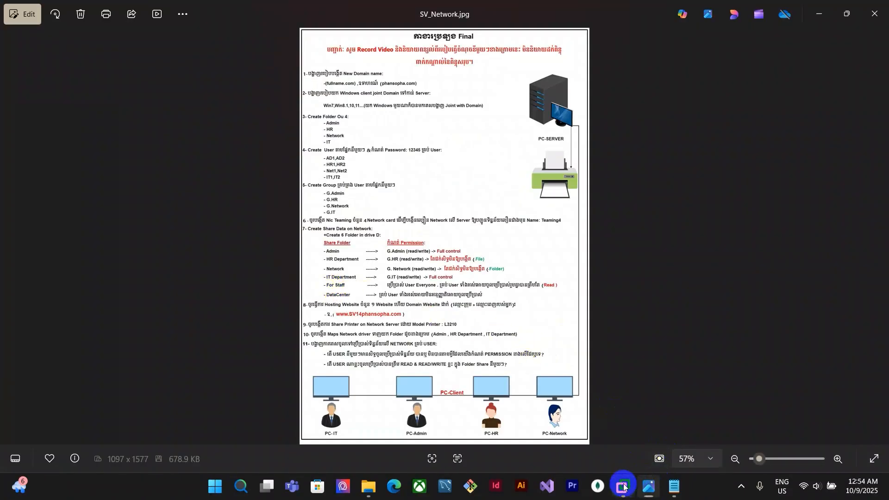
Create a new folder on drive D named For Staff
{"action": "right_click", "coordinate": [423, 223]}
{"action": "mouse_move", "coordinate": [506, 363]}
{"action": "left_click", "coordinate": [579, 365]}
{"action": "type", "text": "For Staff"}
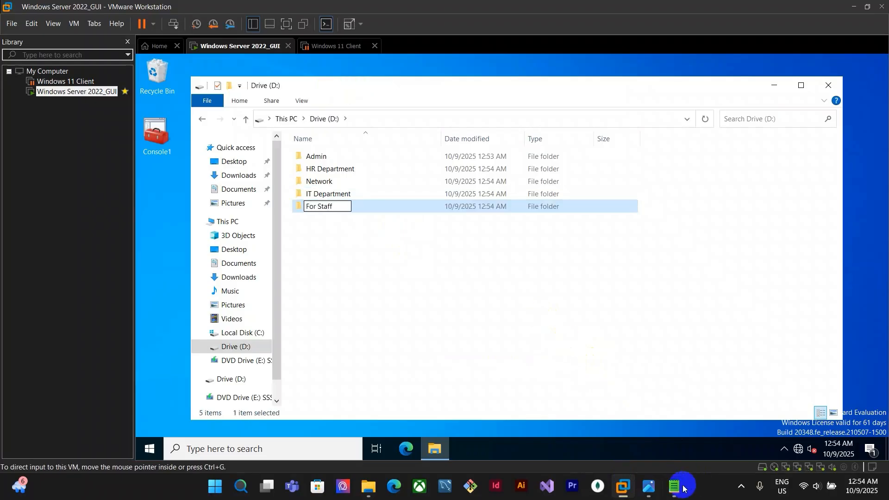
{"action": "left_click", "coordinate": [649, 486]}
{"action": "mouse_move", "coordinate": [623, 487]}
{"action": "left_click", "coordinate": [634, 413]}
{"action": "left_click", "coordinate": [504, 301]}
{"action": "left_click", "coordinate": [648, 486]}
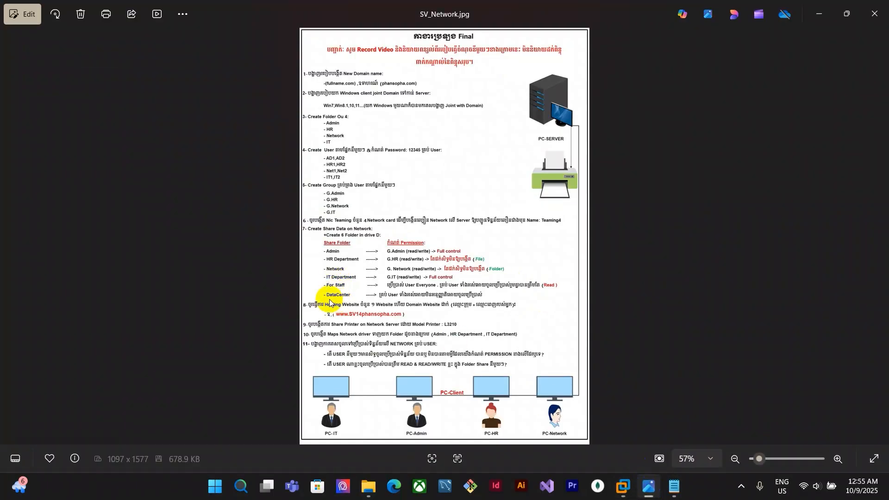
{"action": "left_click", "coordinate": [624, 486]}
Create a new folder on drive D named DataCenter
{"action": "right_click", "coordinate": [431, 258]}
{"action": "mouse_move", "coordinate": [509, 401]}
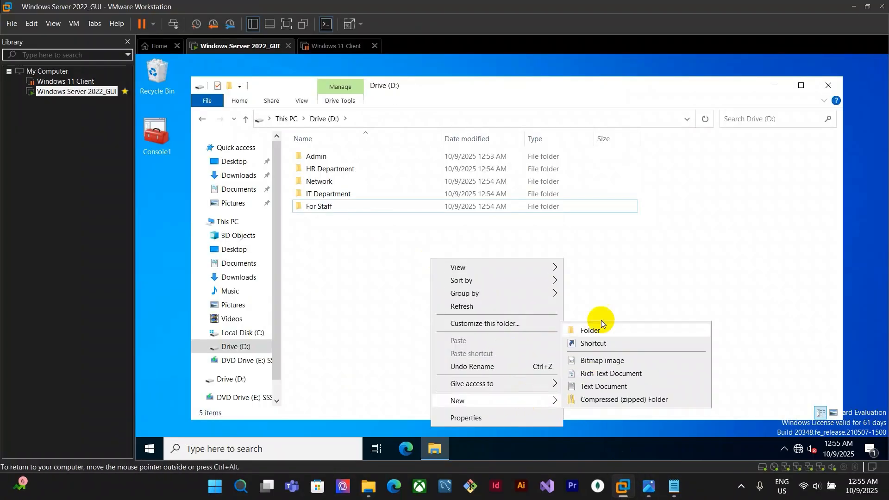
{"action": "left_click", "coordinate": [602, 335]}
{"action": "type", "text": "DataCenter"}
{"action": "left_click", "coordinate": [648, 486]}
{"action": "mouse_move", "coordinate": [624, 487]}
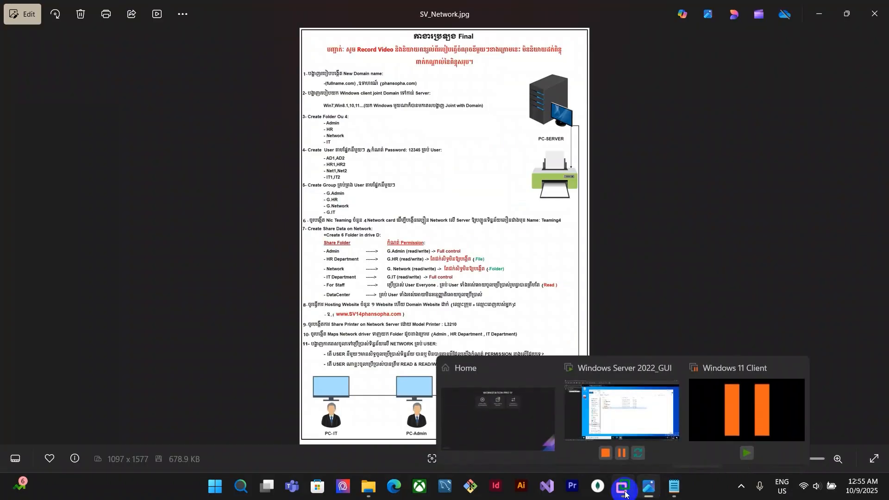
{"action": "left_click", "coordinate": [616, 409]}
{"action": "left_click", "coordinate": [455, 274]}
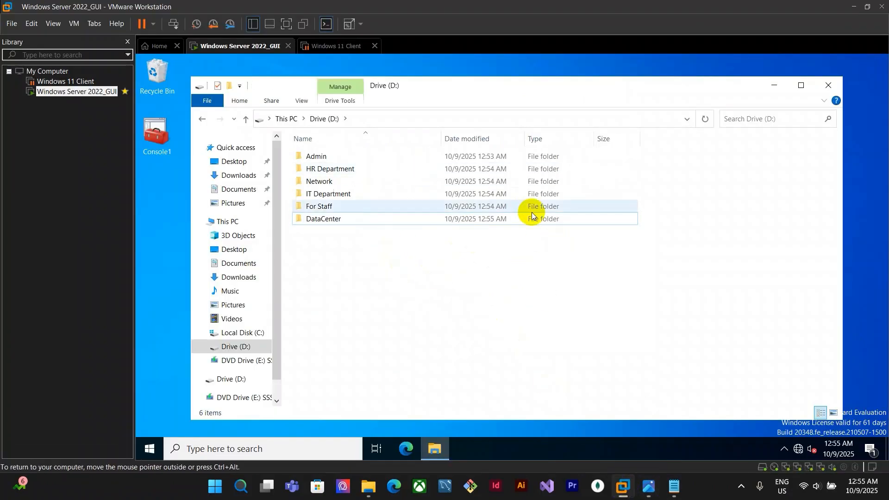
Minimize File Explorer and open Server Manager from the search box
{"action": "left_click", "coordinate": [755, 61]}
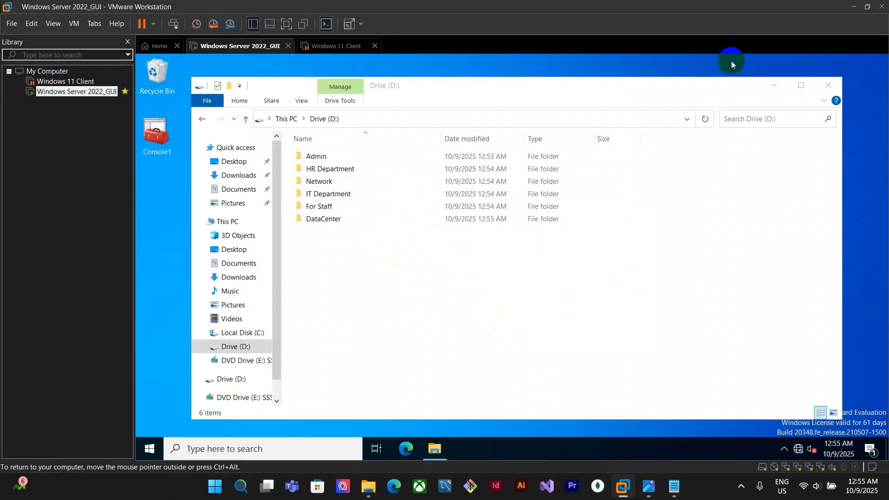
{"action": "left_click", "coordinate": [775, 85]}
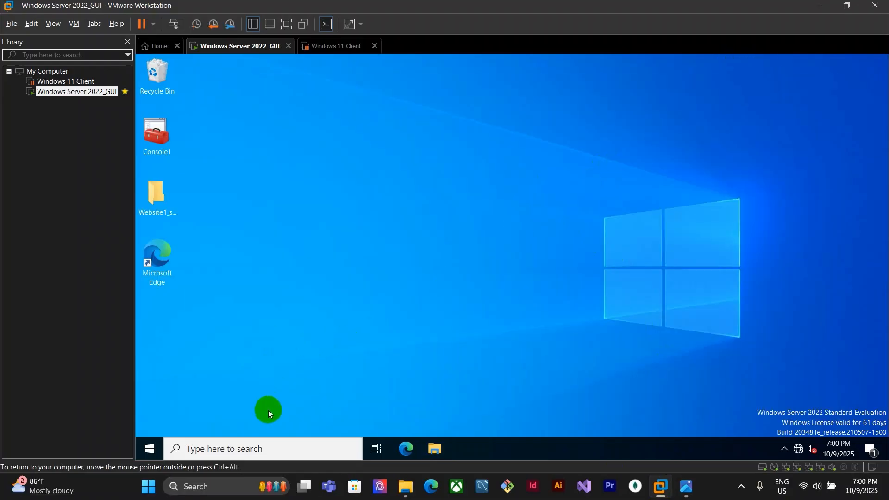
{"action": "left_click", "coordinate": [307, 457]}
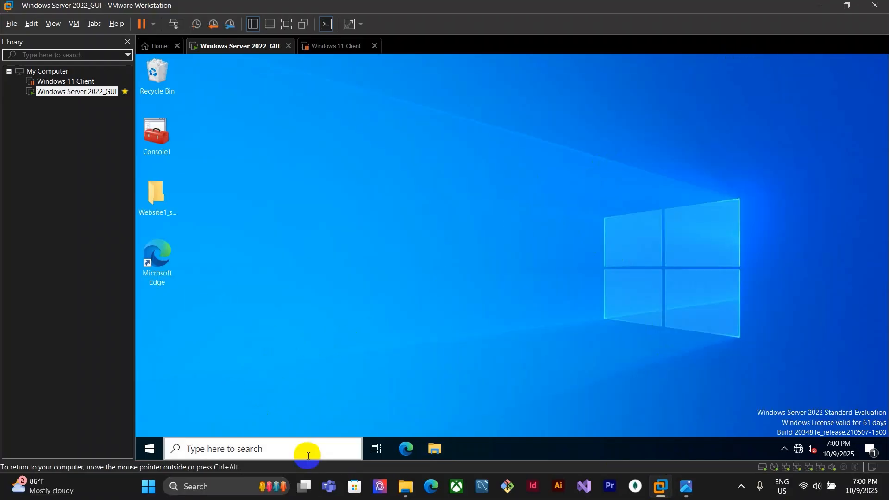
{"action": "type", "text": "serve"}
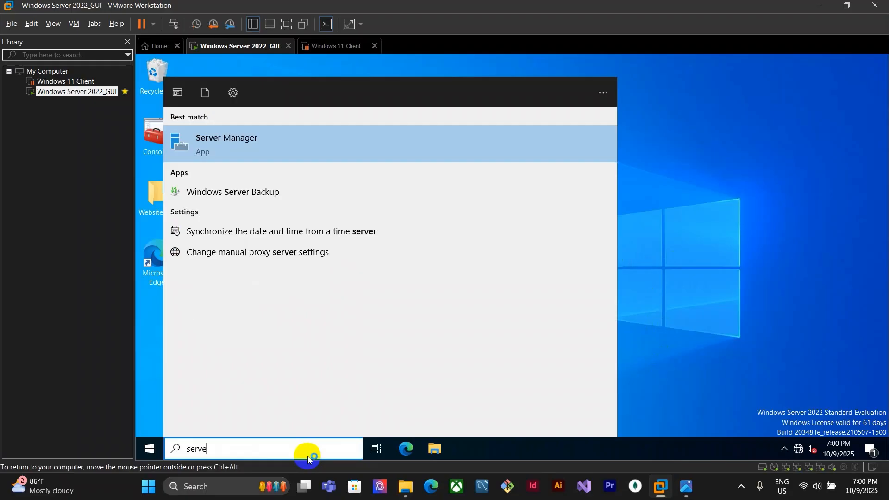
{"action": "key", "text": "Return"}
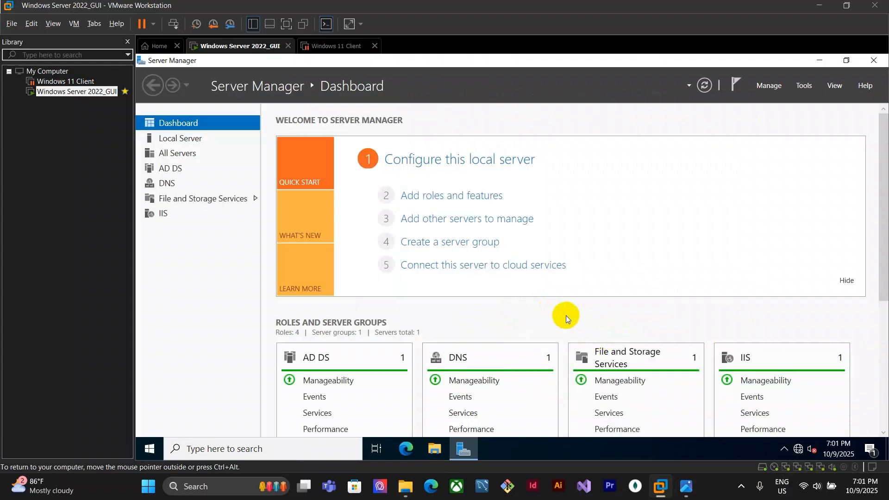
Start the New Share Wizard under File and Storage Services Shares using the SMB Share - Quick profile
{"action": "left_click", "coordinate": [218, 198]}
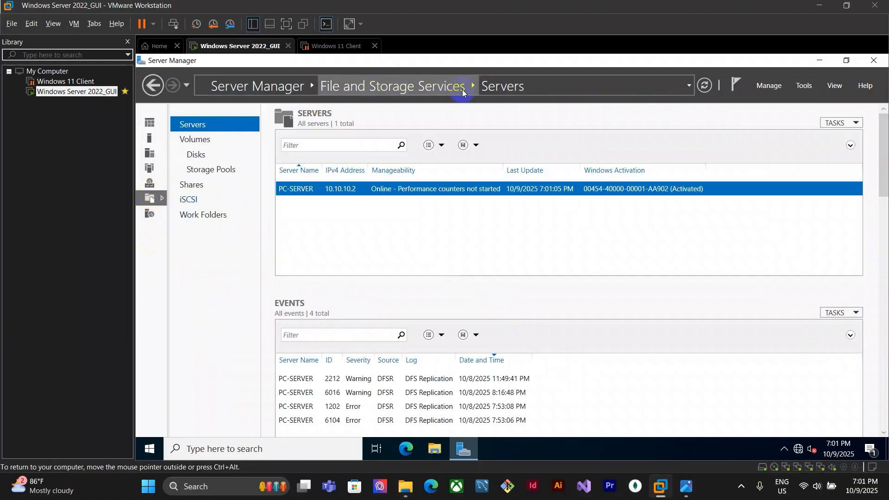
{"action": "left_click", "coordinate": [204, 184]}
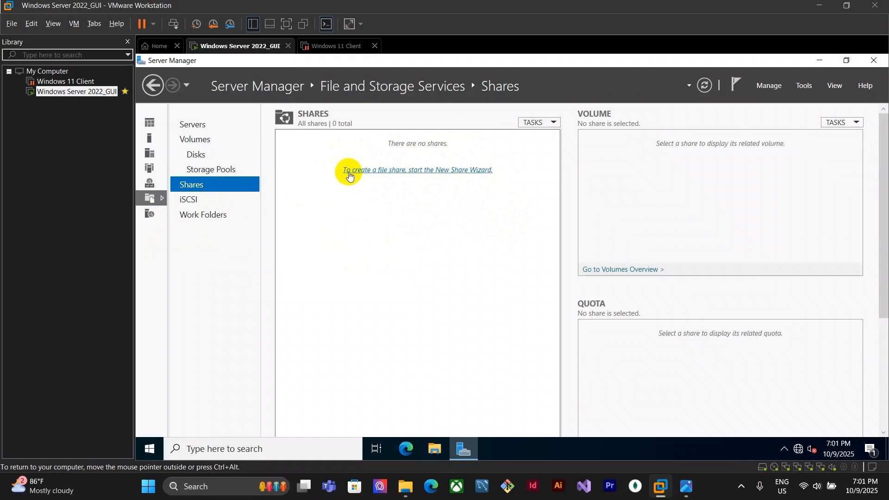
{"action": "left_click", "coordinate": [397, 171]}
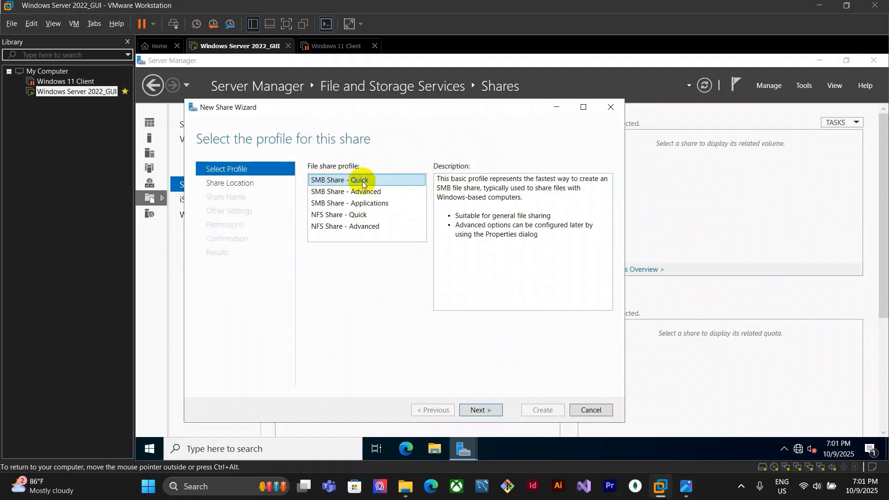
{"action": "left_click", "coordinate": [481, 410]}
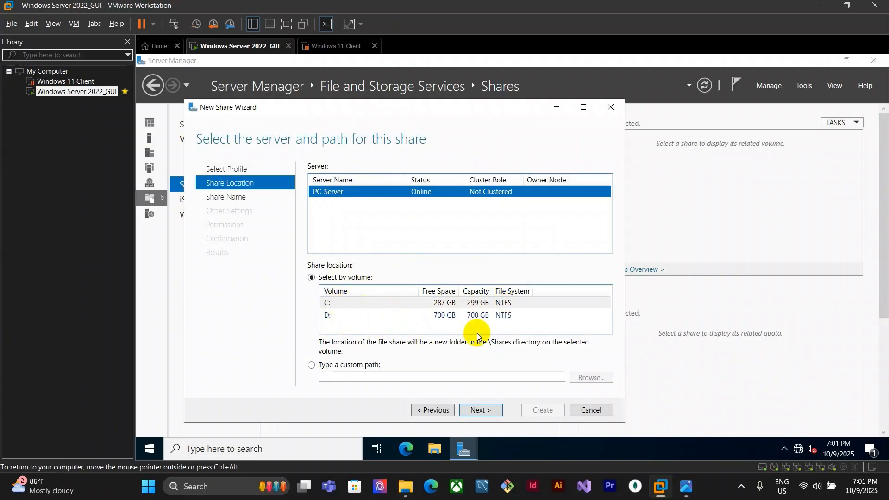
Select volume D: and inspect the Shares folder on drive D in File Explorer
{"action": "left_click", "coordinate": [446, 316]}
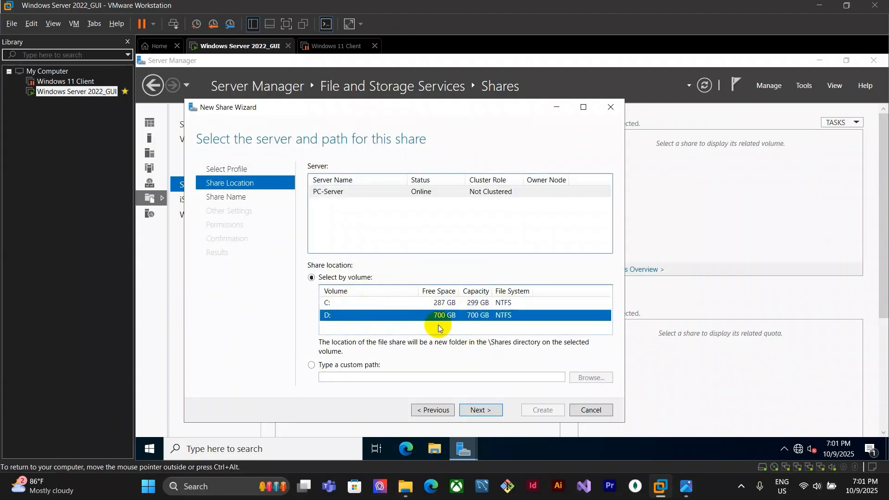
{"action": "left_click", "coordinate": [437, 452]}
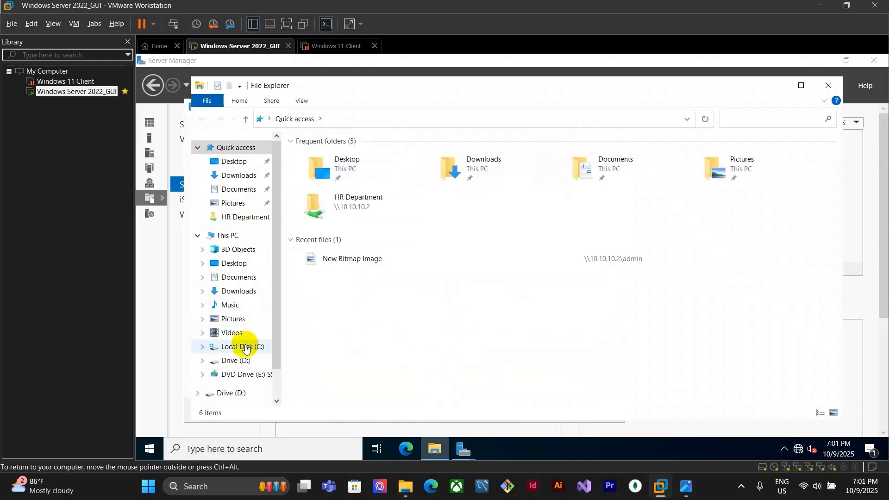
{"action": "left_click", "coordinate": [236, 361]}
{"action": "double_click", "coordinate": [344, 162]}
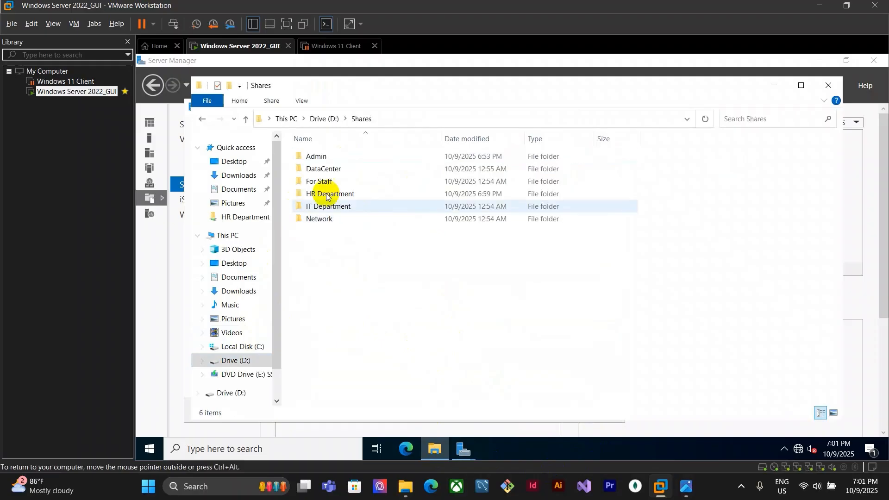
{"action": "left_click_drag", "start_coordinate": [398, 275], "coordinate": [749, 232]}
{"action": "left_click", "coordinate": [829, 85]}
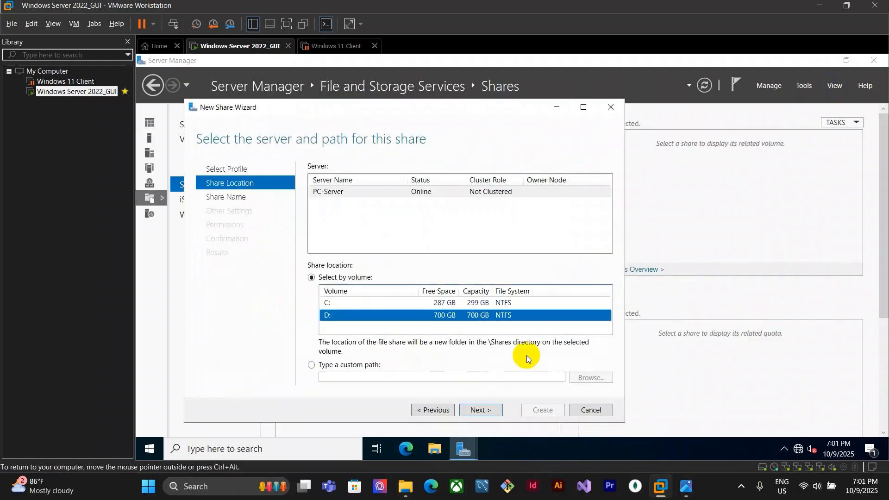
Set the share location to the custom path D:\shares\admin and continue
{"action": "left_click", "coordinate": [312, 365]}
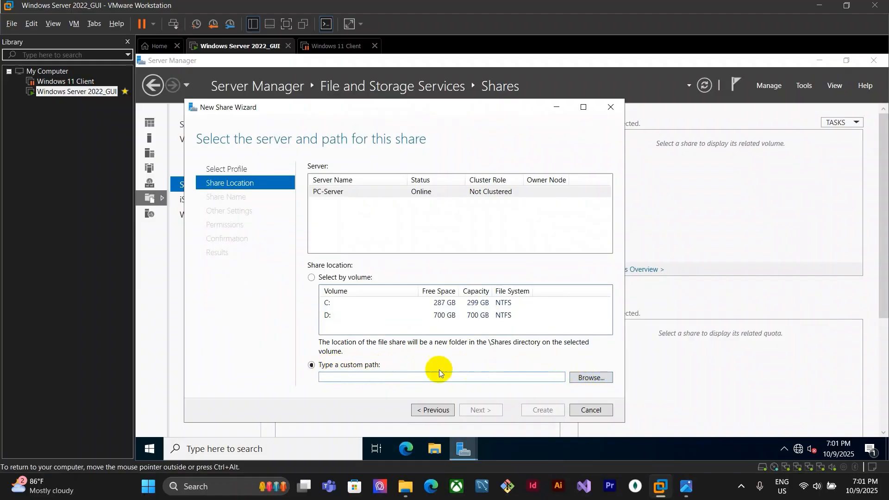
{"action": "left_click", "coordinate": [602, 377]}
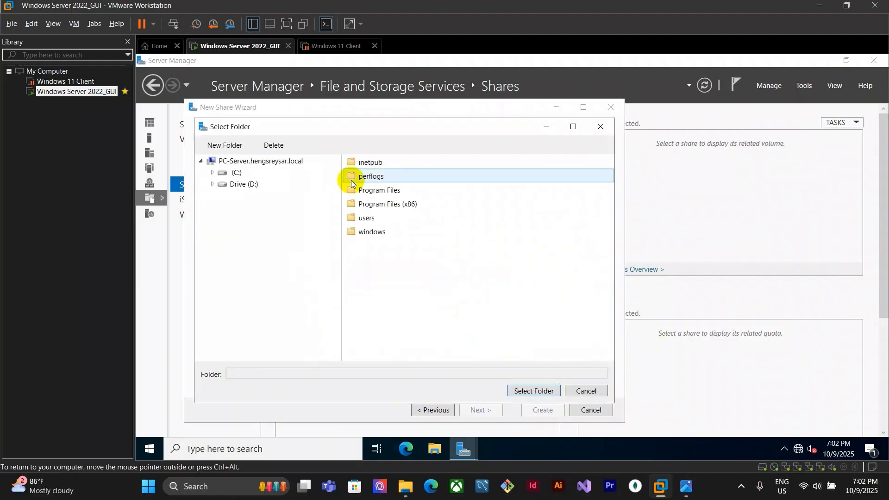
{"action": "left_click", "coordinate": [241, 183]}
{"action": "double_click", "coordinate": [363, 163]}
{"action": "left_click", "coordinate": [407, 162]}
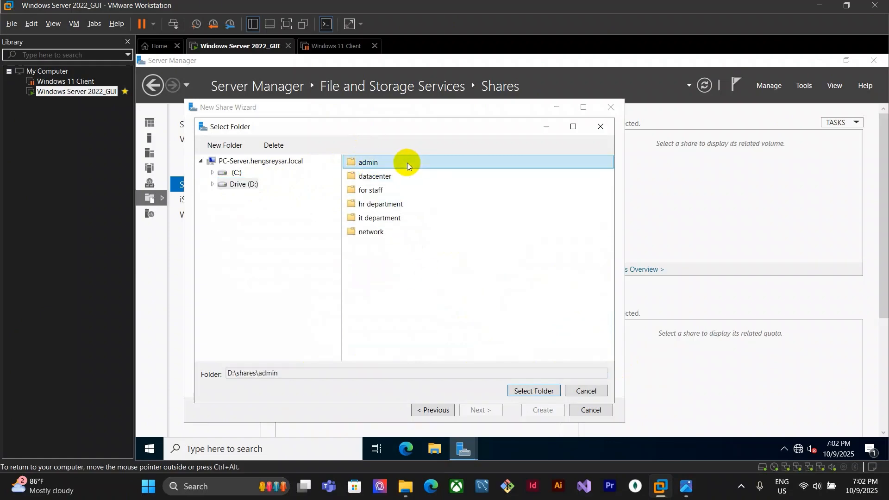
{"action": "left_click", "coordinate": [686, 485]}
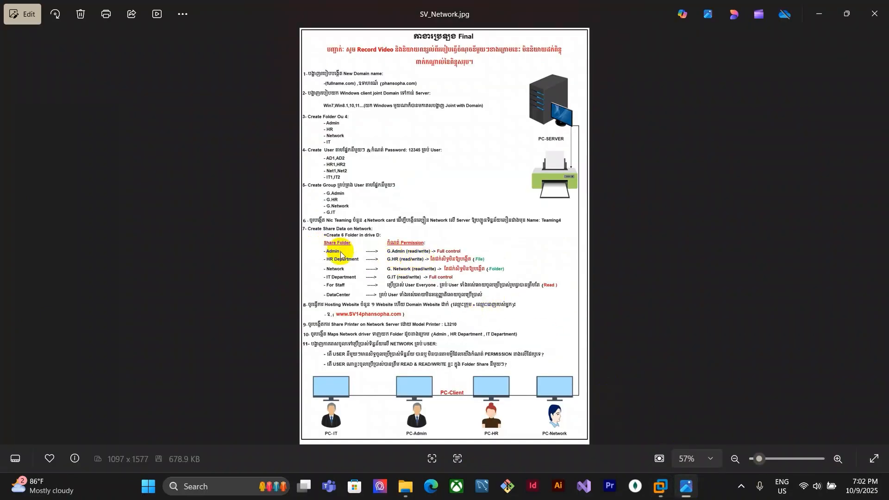
{"action": "left_click", "coordinate": [660, 485]}
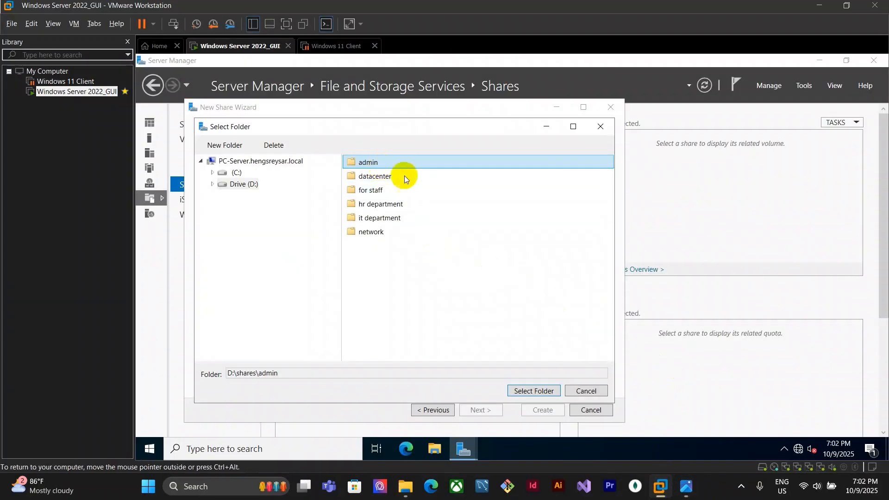
{"action": "left_click", "coordinate": [546, 392]}
{"action": "left_click", "coordinate": [479, 410]}
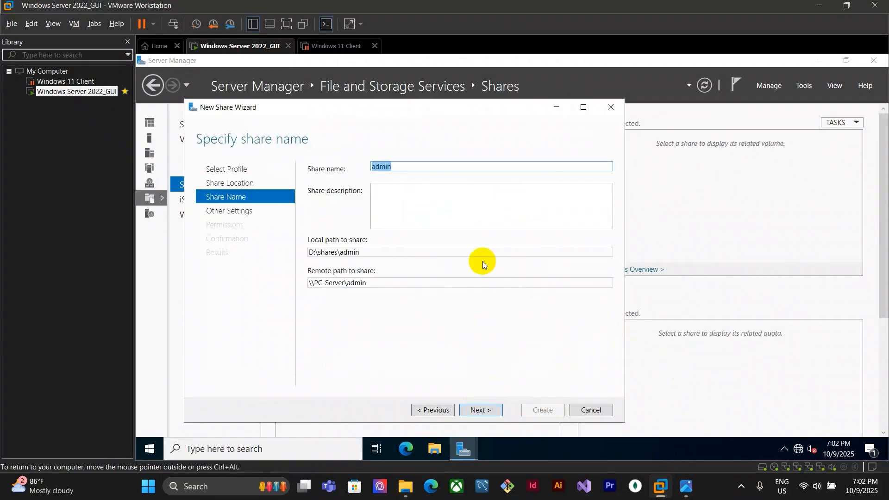
Keep the share name admin and enable access-based enumeration and encrypted data access
{"action": "left_click", "coordinate": [487, 411]}
{"action": "left_click", "coordinate": [317, 171]}
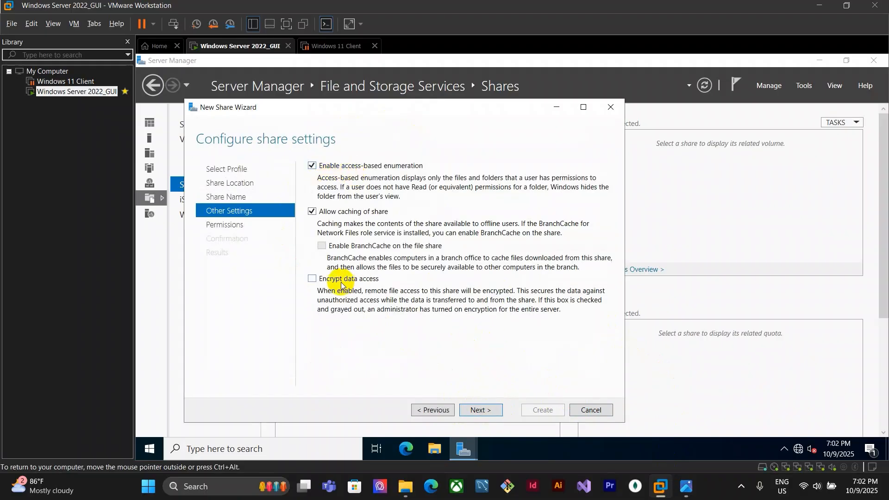
{"action": "left_click", "coordinate": [314, 278]}
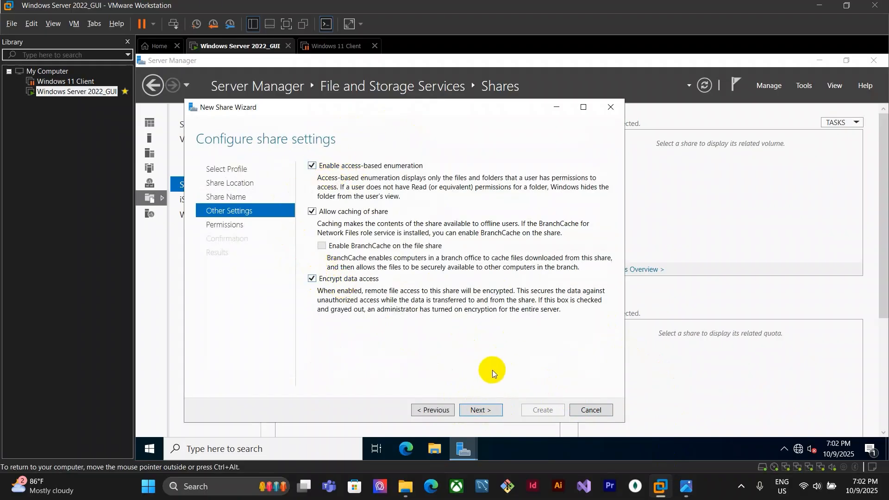
{"action": "left_click", "coordinate": [481, 410]}
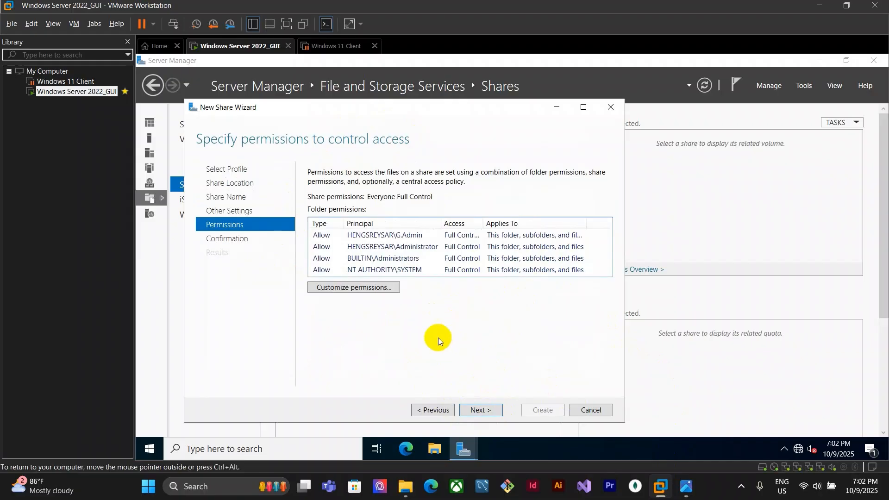
Open the admin folder's custom permissions, re-enable inheritance and remove the existing G.Admin entry
{"action": "left_click", "coordinate": [348, 288]}
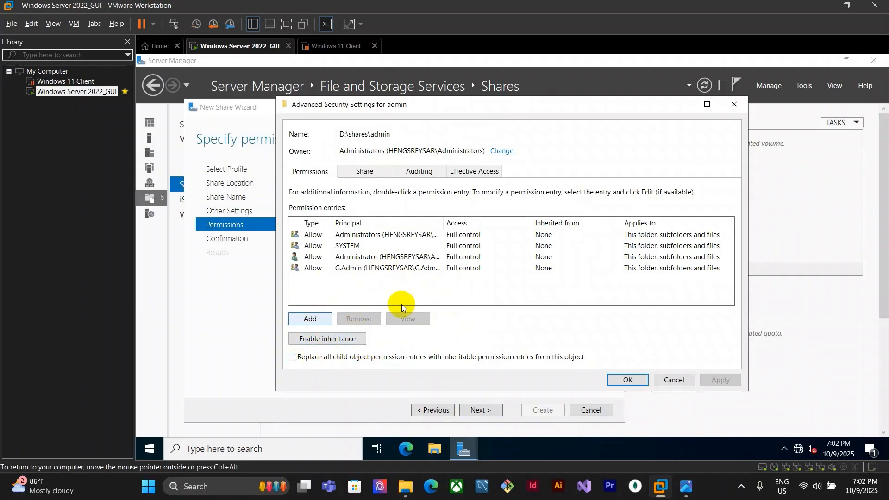
{"action": "left_click", "coordinate": [310, 342]}
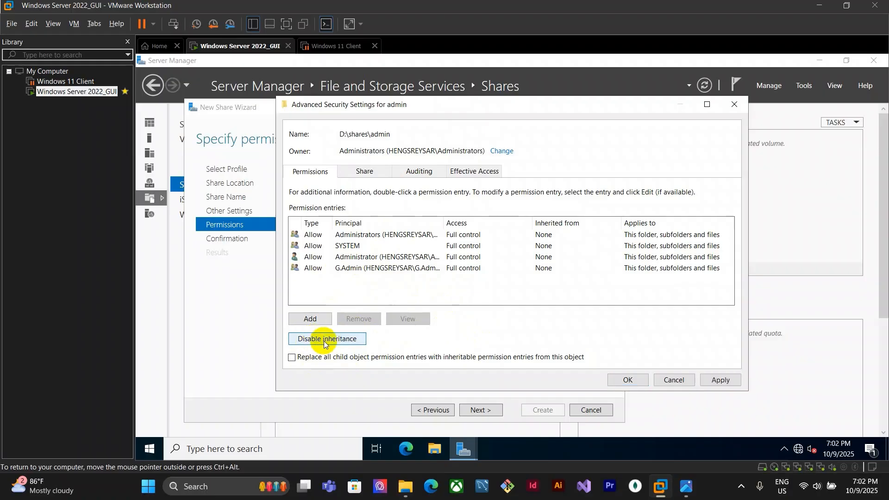
{"action": "left_click", "coordinate": [324, 340]}
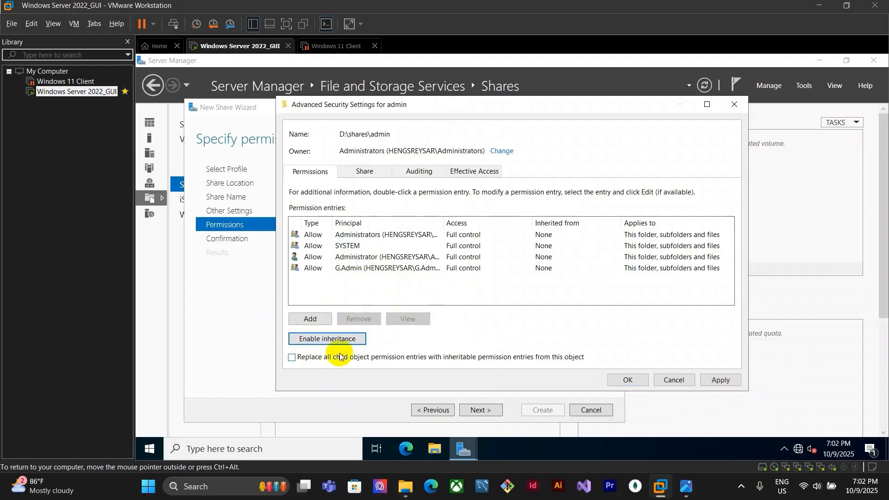
{"action": "left_click", "coordinate": [379, 268]}
{"action": "left_click", "coordinate": [377, 234]}
{"action": "left_click", "coordinate": [350, 340]}
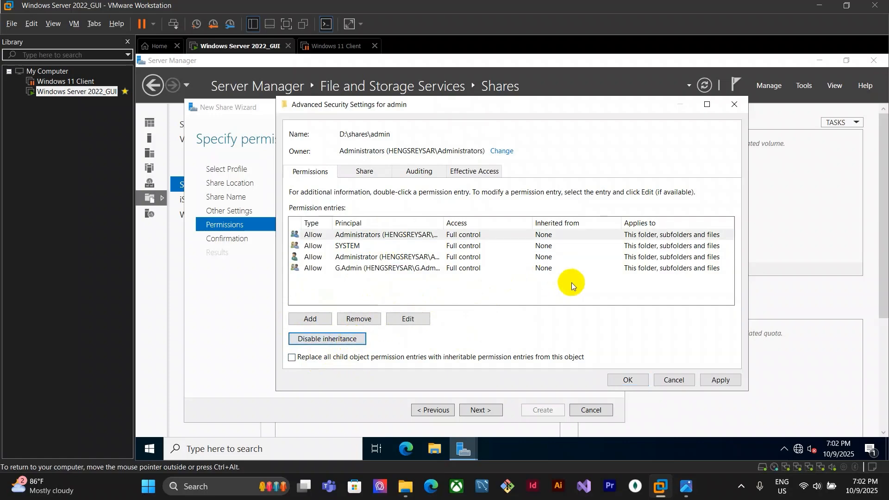
{"action": "left_click", "coordinate": [408, 269]}
{"action": "left_click", "coordinate": [359, 318]}
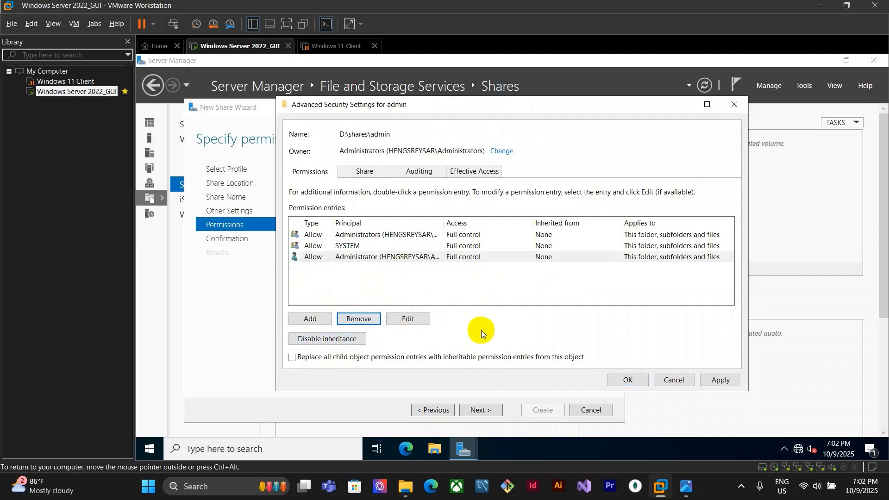
{"action": "left_click", "coordinate": [401, 234]}
{"action": "left_click", "coordinate": [335, 340]}
{"action": "left_click", "coordinate": [533, 292]}
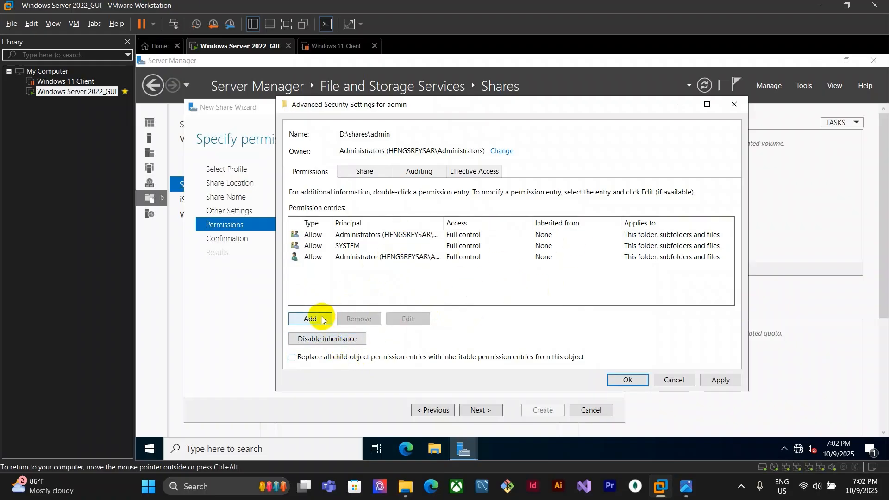
Add a new permission entry with the G.Admin group as principal
{"action": "left_click", "coordinate": [310, 319]}
{"action": "left_click", "coordinate": [301, 114]}
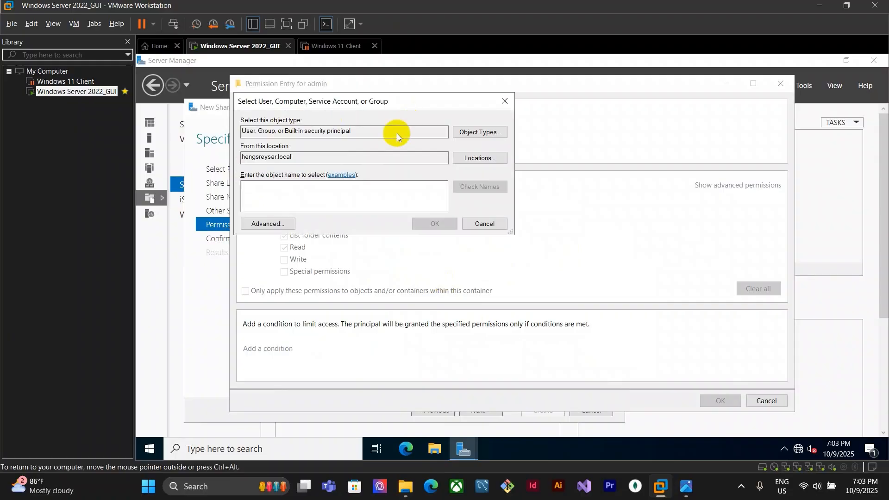
{"action": "type", "text": "g."}
{"action": "key", "text": "Return"}
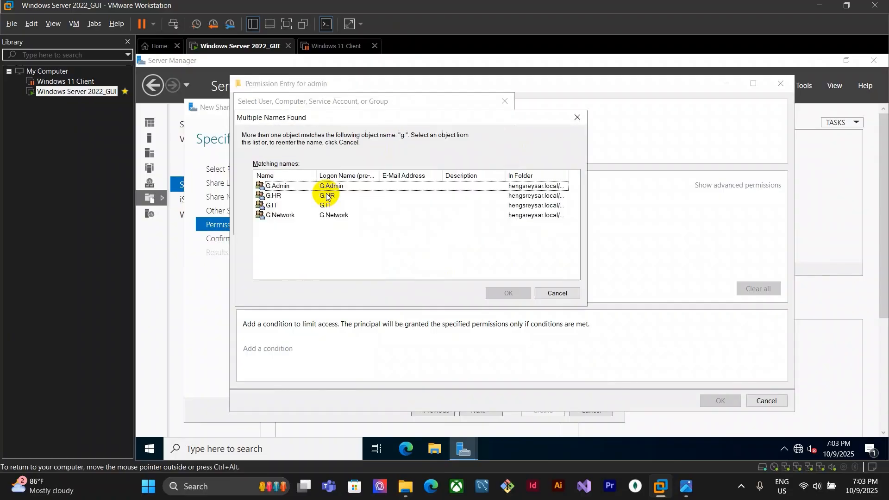
{"action": "left_click", "coordinate": [281, 186]}
{"action": "left_click", "coordinate": [507, 293]}
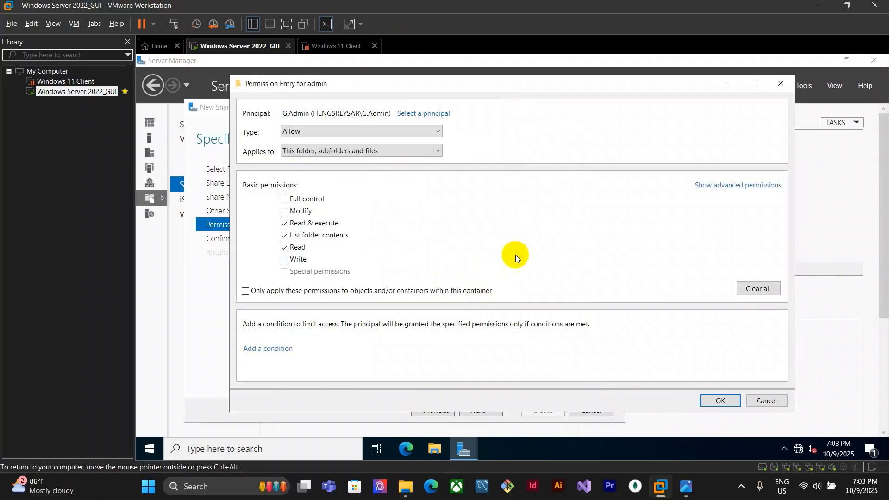
Grant G.Admin Full control and apply the advanced security settings
{"action": "left_click", "coordinate": [687, 486]}
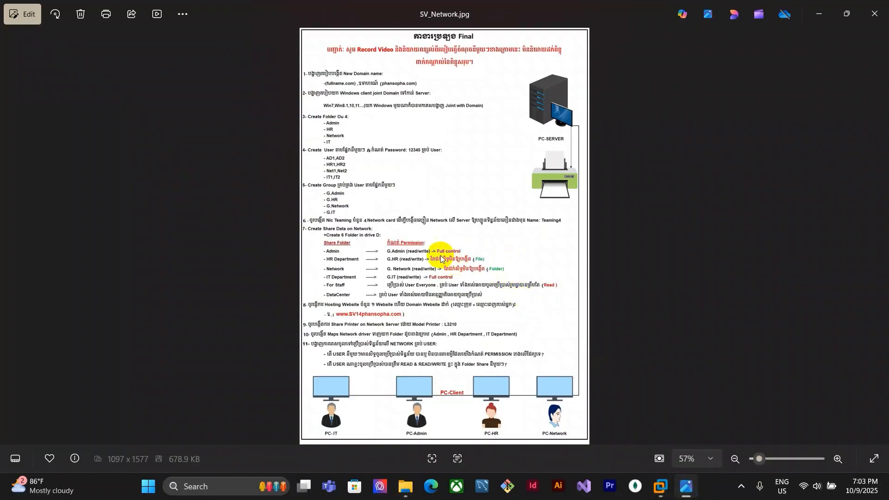
{"action": "left_click", "coordinate": [660, 486]}
{"action": "left_click", "coordinate": [295, 204]}
{"action": "left_click", "coordinate": [719, 185]}
{"action": "left_click", "coordinate": [718, 185]}
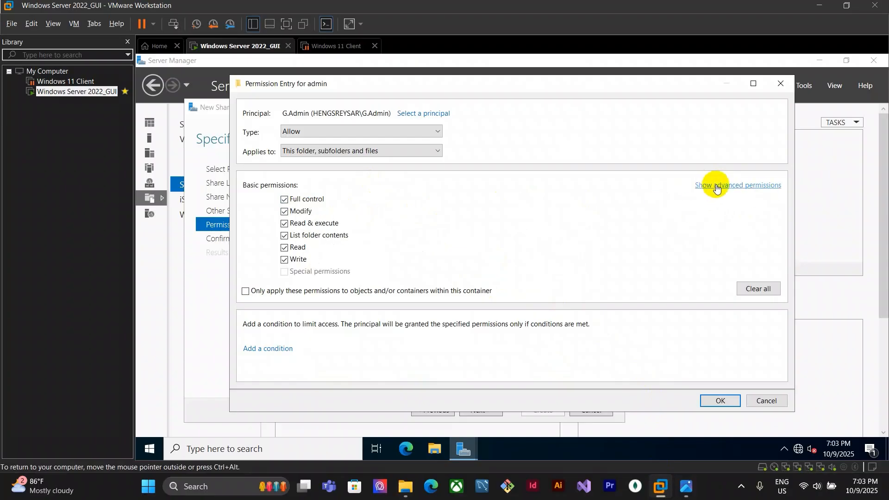
{"action": "left_click", "coordinate": [750, 186]}
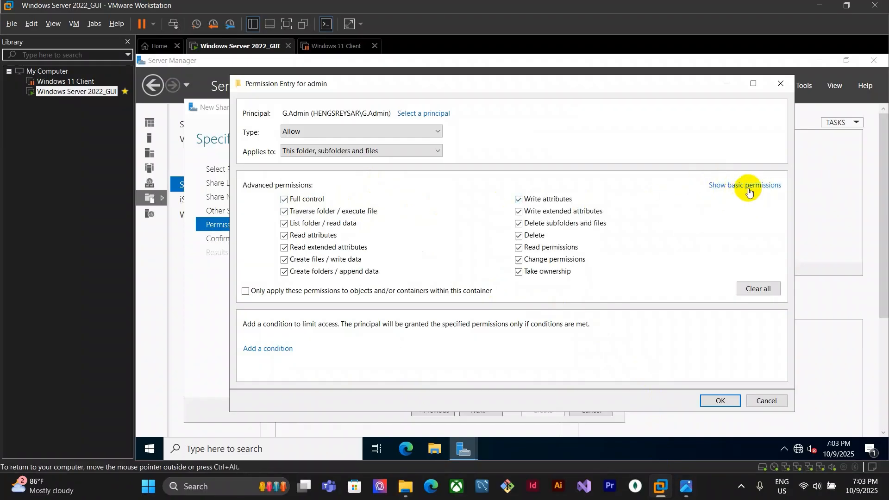
{"action": "left_click", "coordinate": [720, 401]}
{"action": "left_click", "coordinate": [627, 379]}
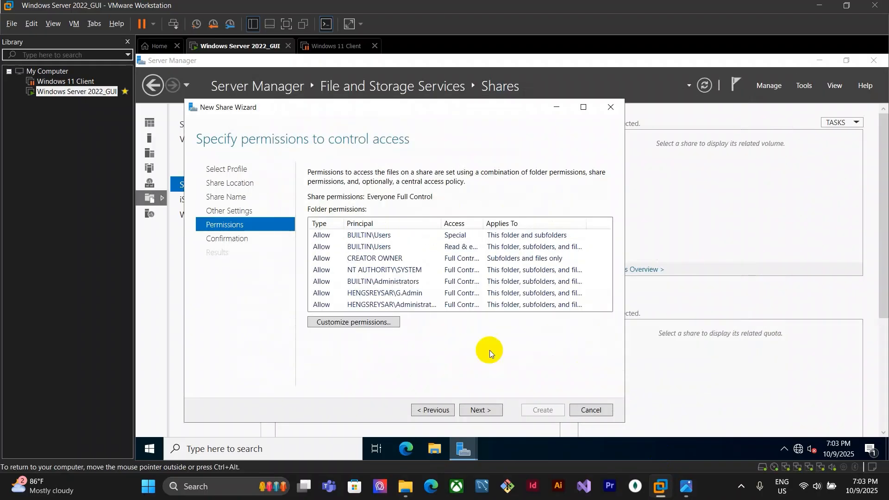
Create the admin share and close the wizard
{"action": "left_click", "coordinate": [494, 412]}
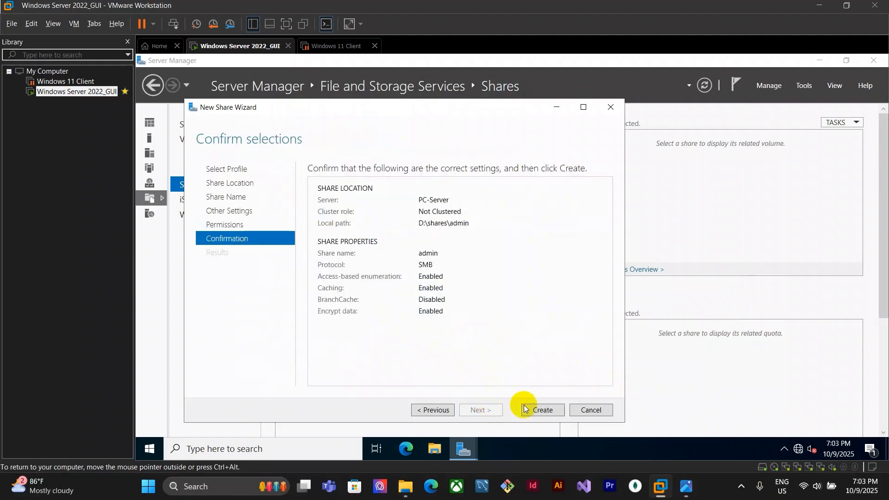
{"action": "left_click", "coordinate": [541, 411]}
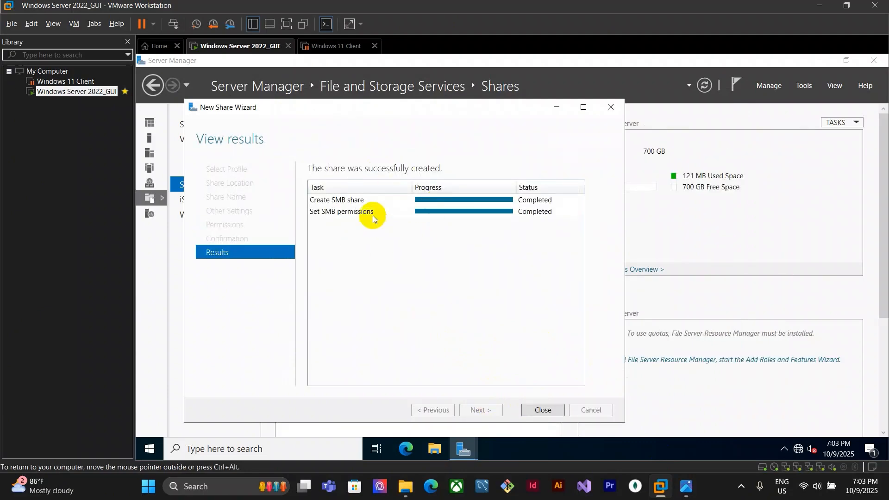
{"action": "left_click", "coordinate": [546, 412]}
Switch to the Windows 11 Client virtual machine and resume it
{"action": "left_click", "coordinate": [341, 46]}
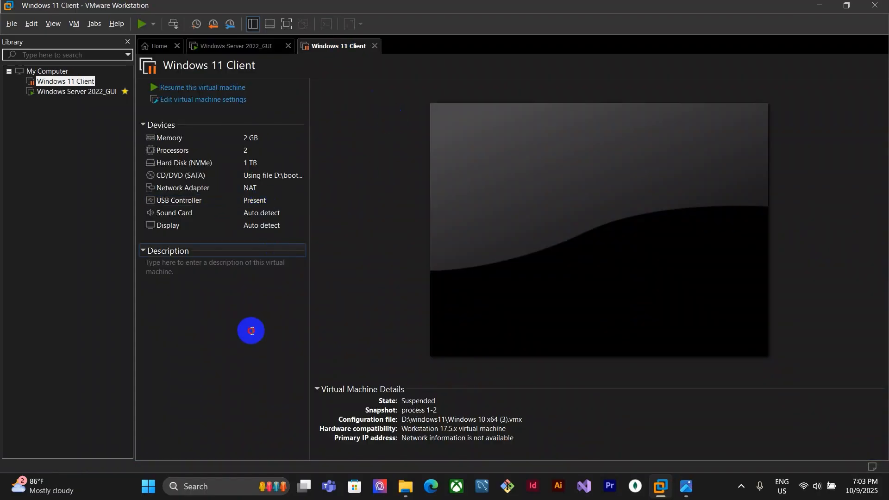
{"action": "left_click", "coordinate": [220, 87]}
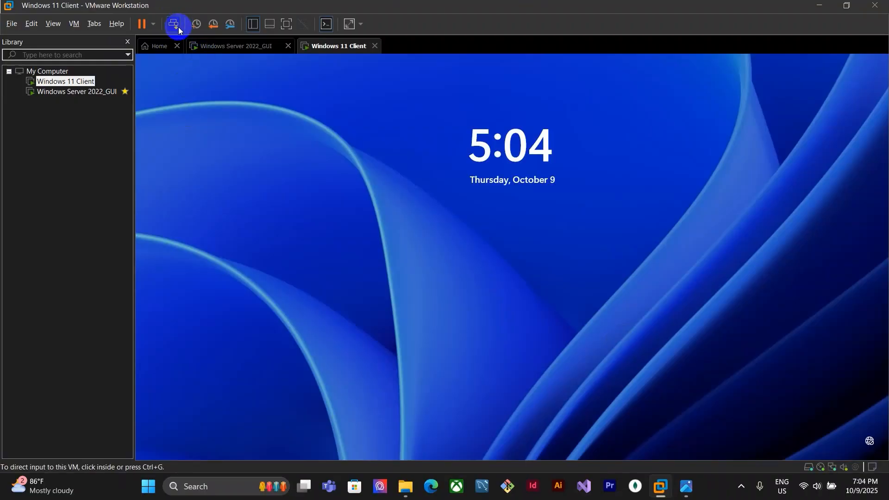
Sign in to the Windows 11 client by entering the account password
{"action": "left_click", "coordinate": [463, 274]}
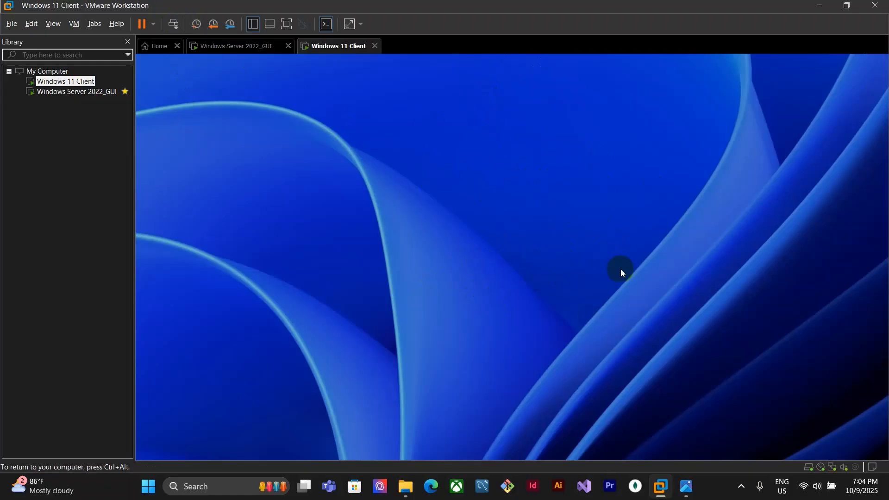
{"action": "left_click", "coordinate": [173, 24]}
{"action": "left_click", "coordinate": [456, 289]}
{"action": "type", "text": "•"}
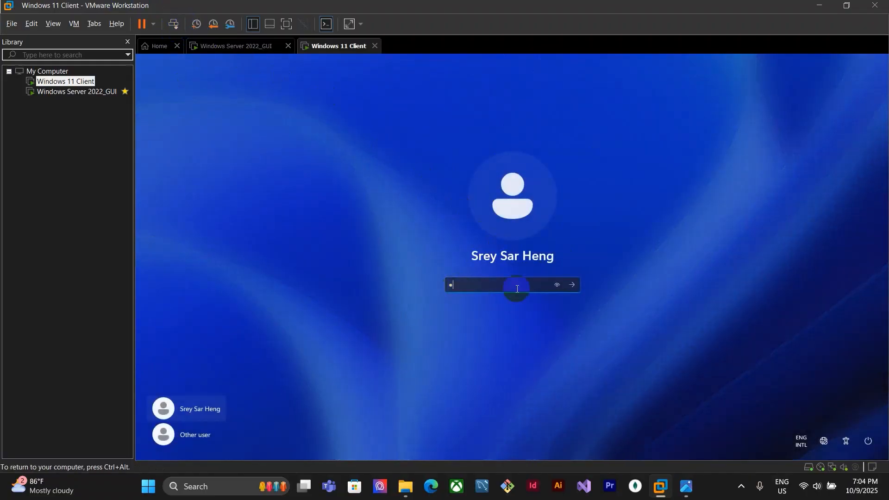
{"action": "left_click", "coordinate": [572, 285]}
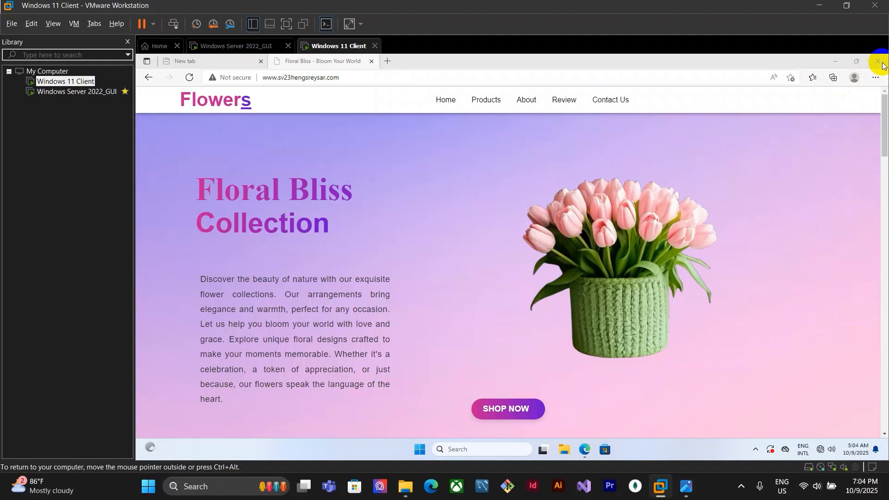
Close the browser and open the server path \\10.10.10.2 through the Run dialog
{"action": "left_click", "coordinate": [870, 64]}
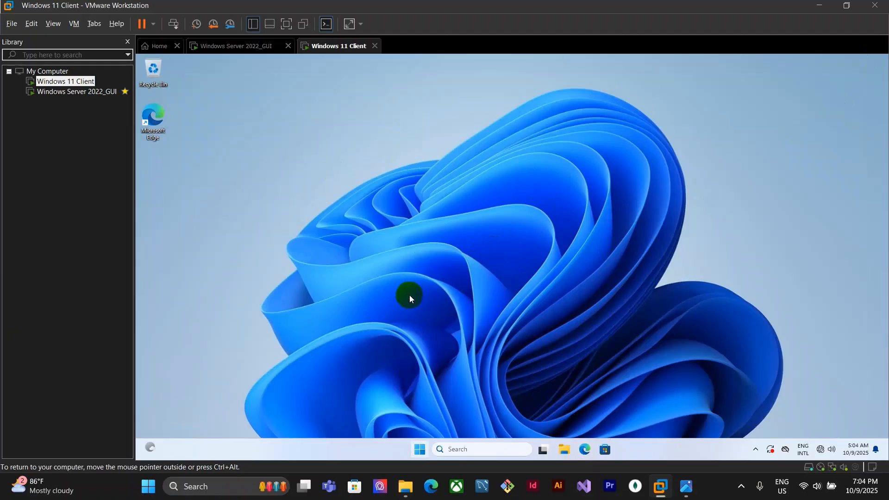
{"action": "key", "text": "super"}
{"action": "key", "text": "super+r"}
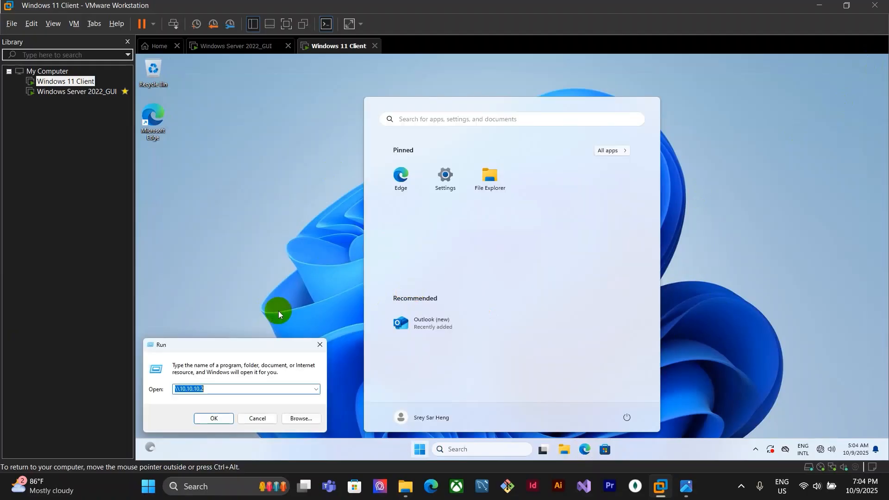
{"action": "left_click", "coordinate": [218, 389]}
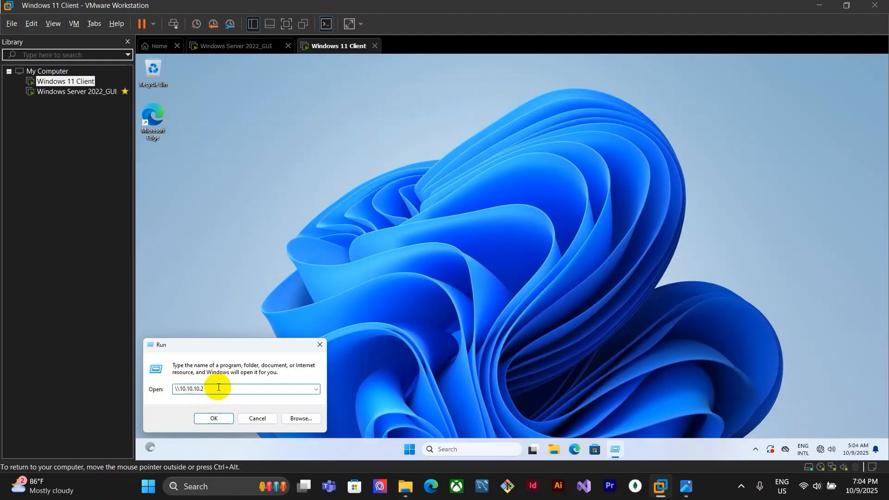
{"action": "key", "text": "Return"}
Open the admin share on the server and create a new folder named fdd inside it
{"action": "left_click", "coordinate": [354, 193]}
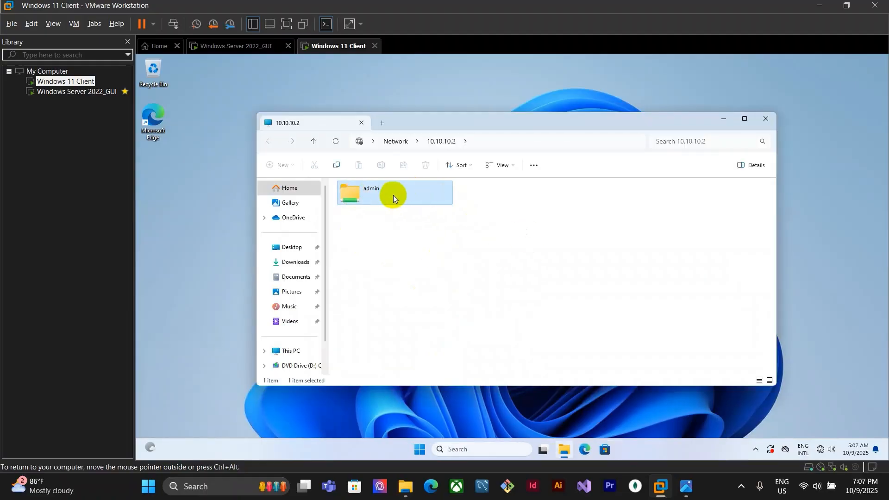
{"action": "double_click", "coordinate": [365, 204]}
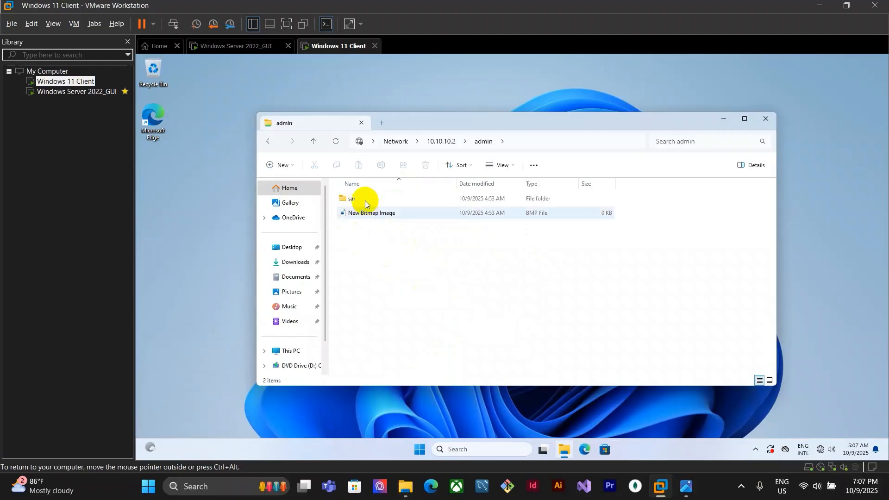
{"action": "right_click", "coordinate": [402, 252]}
{"action": "mouse_move", "coordinate": [427, 288]}
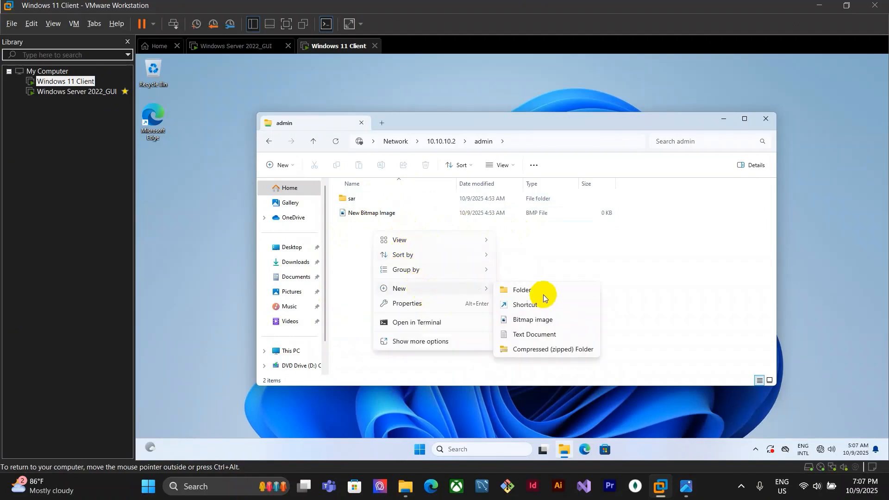
{"action": "left_click", "coordinate": [544, 295]}
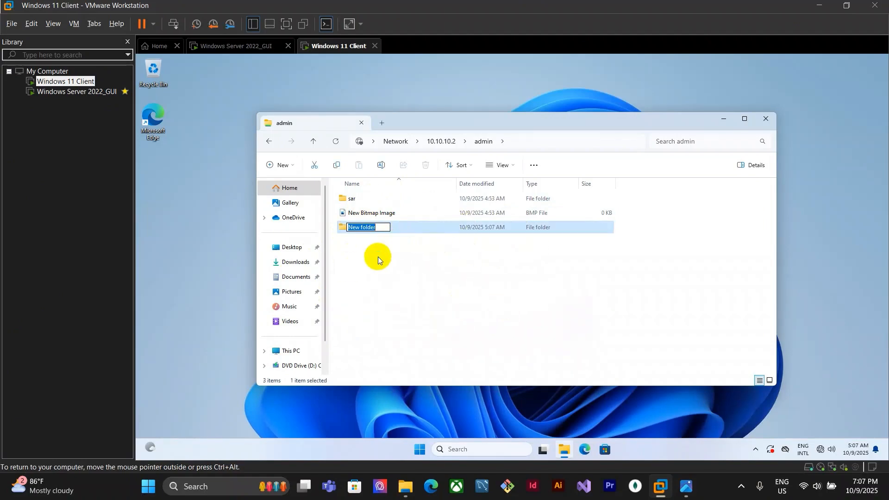
{"action": "type", "text": "fdd"}
{"action": "left_click", "coordinate": [373, 234]}
{"action": "left_click", "coordinate": [392, 298]}
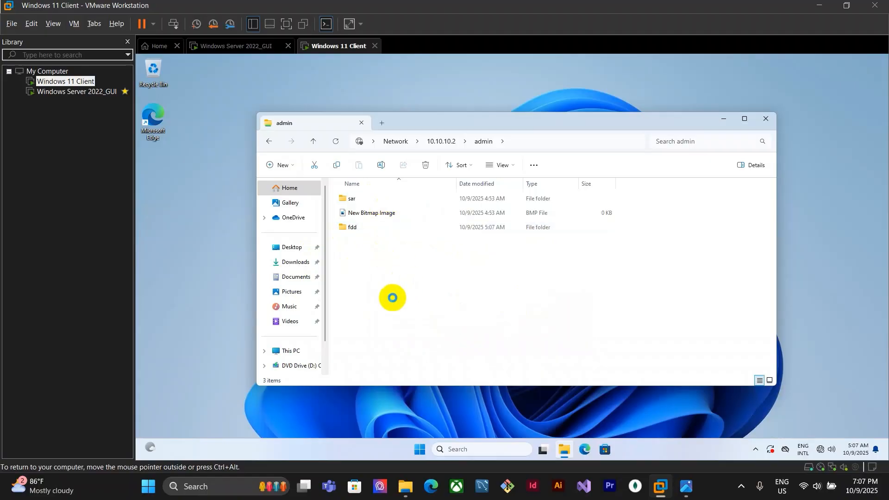
Create a new text document in the admin share
{"action": "right_click", "coordinate": [417, 330]}
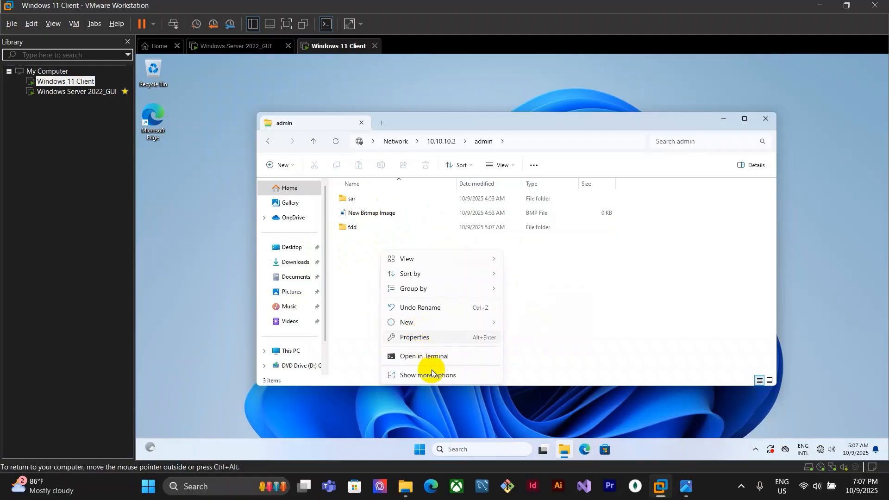
{"action": "mouse_move", "coordinate": [451, 318]}
{"action": "left_click", "coordinate": [536, 367]}
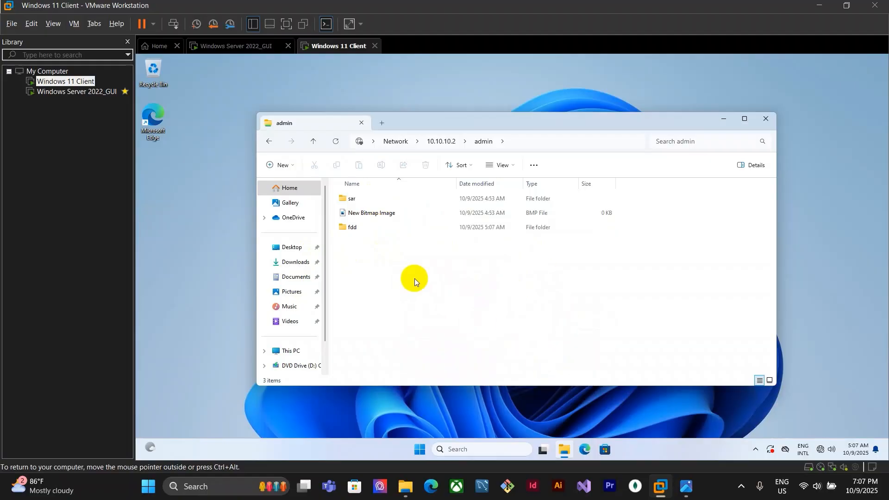
{"action": "key", "text": "Return"}
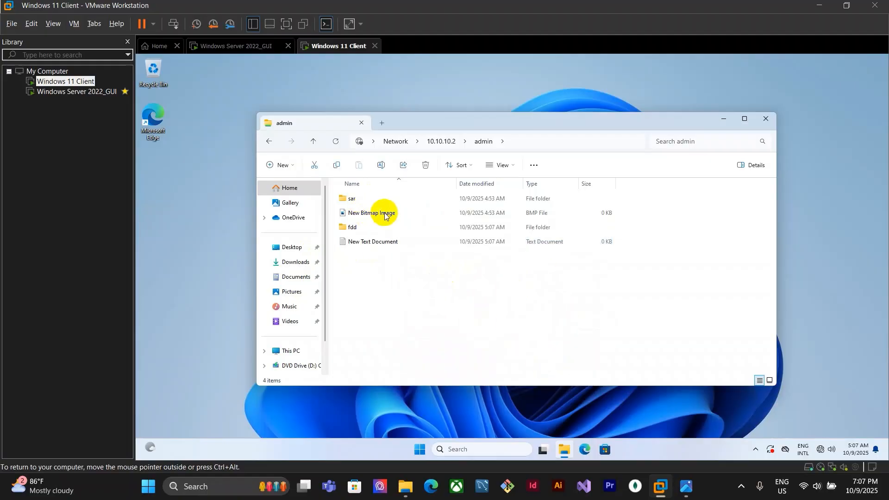
Switch to the server, check the assignment sheet, and start a new SMB Share - Quick share
{"action": "left_click", "coordinate": [247, 46]}
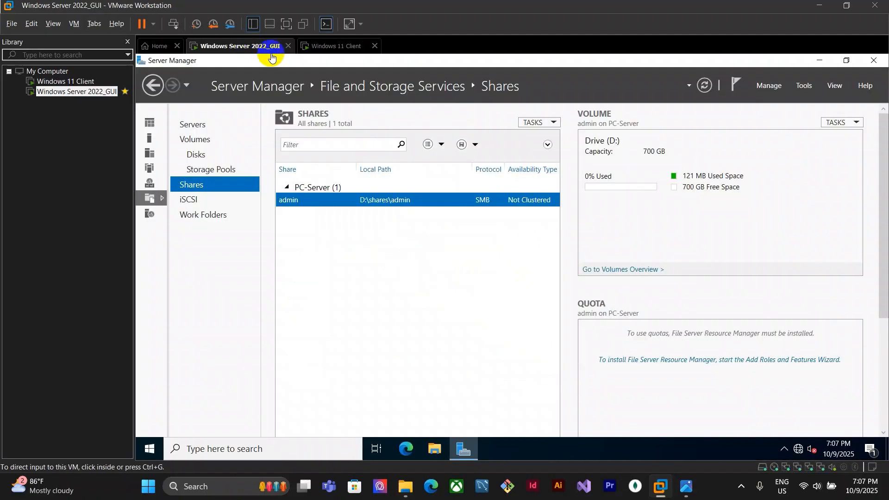
{"action": "left_click", "coordinate": [689, 489]}
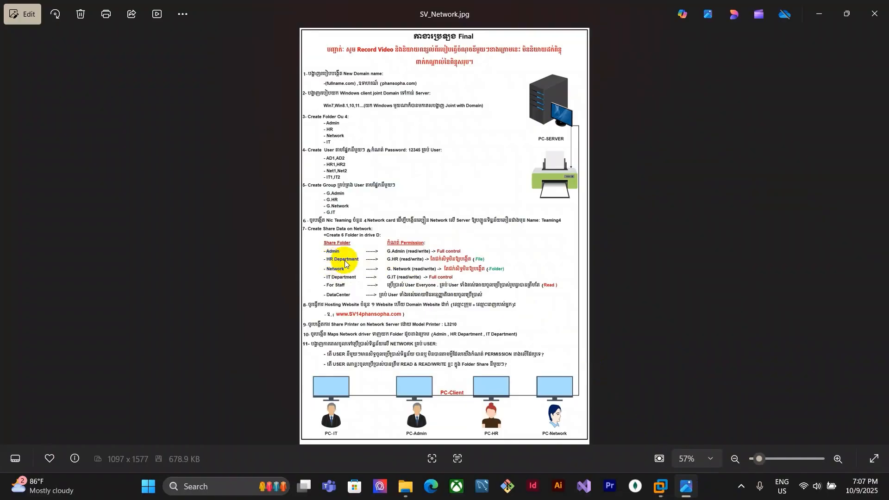
{"action": "left_click", "coordinate": [660, 487]}
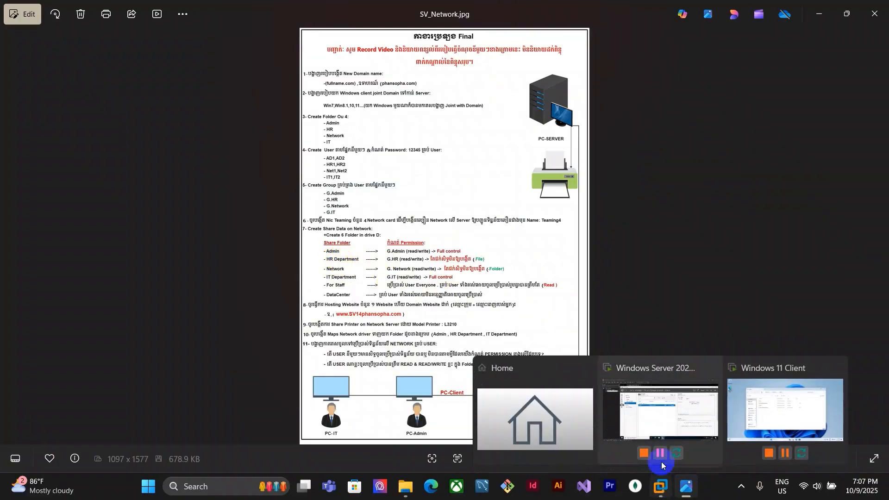
{"action": "left_click", "coordinate": [674, 413]}
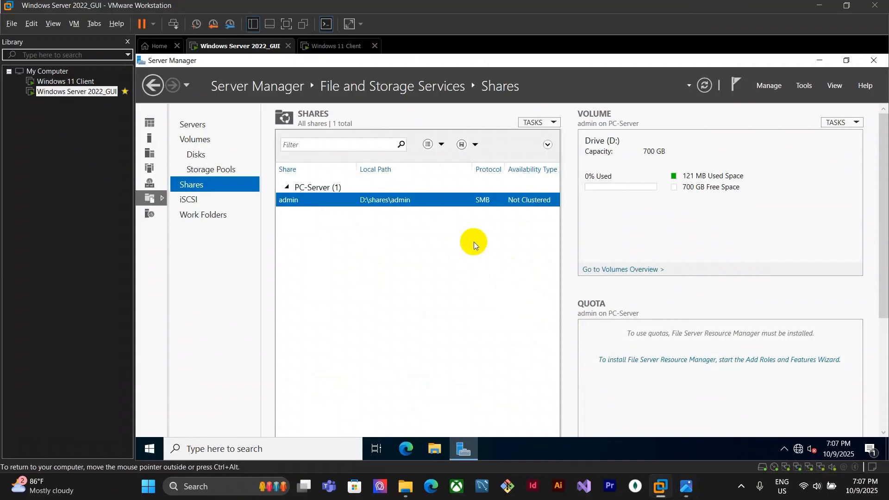
{"action": "left_click", "coordinate": [546, 124]}
{"action": "left_click", "coordinate": [558, 136]}
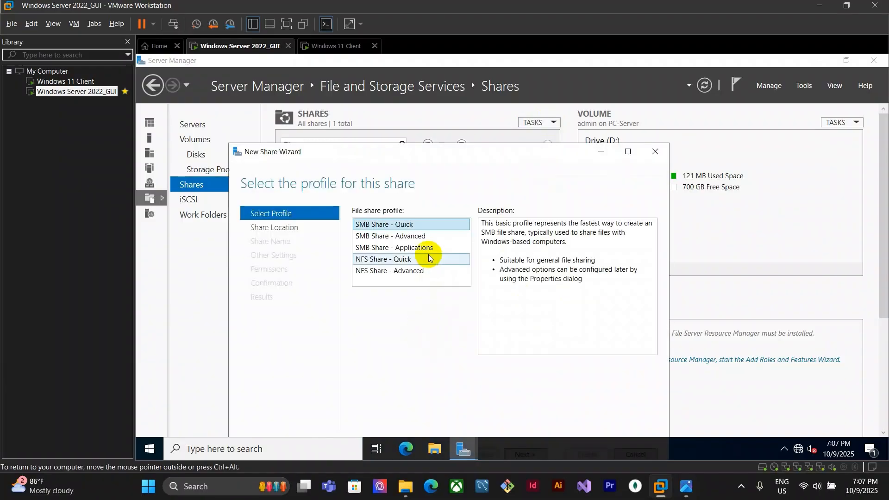
{"action": "left_click", "coordinate": [528, 393]}
Set the share location to the custom path D:\shares\hr department
{"action": "left_click", "coordinate": [378, 348]}
{"action": "left_click", "coordinate": [634, 361]}
{"action": "left_click", "coordinate": [294, 167]}
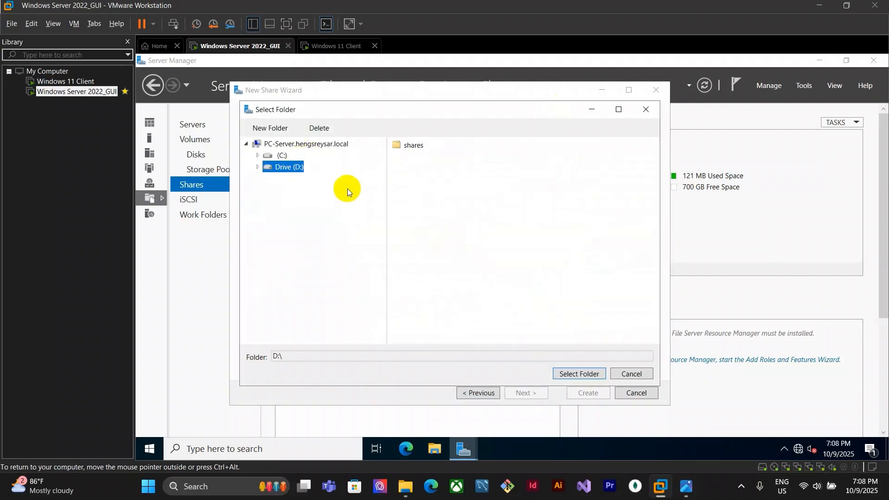
{"action": "double_click", "coordinate": [408, 145]}
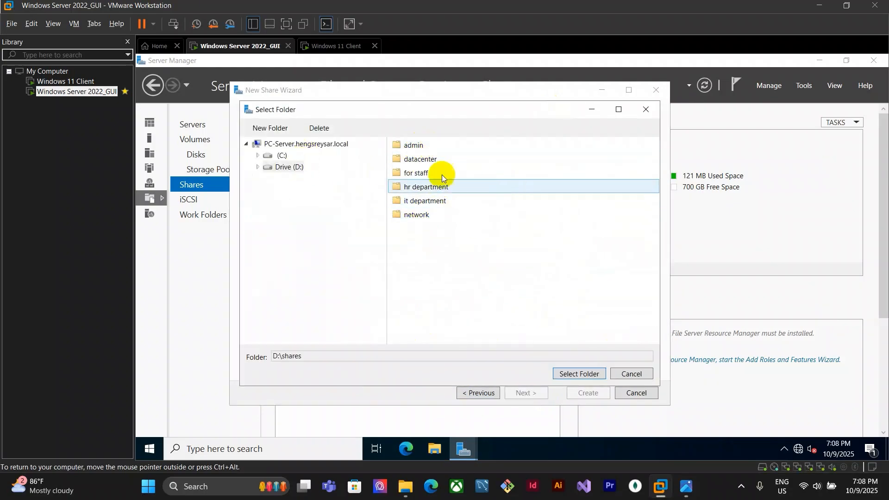
{"action": "left_click", "coordinate": [687, 488]}
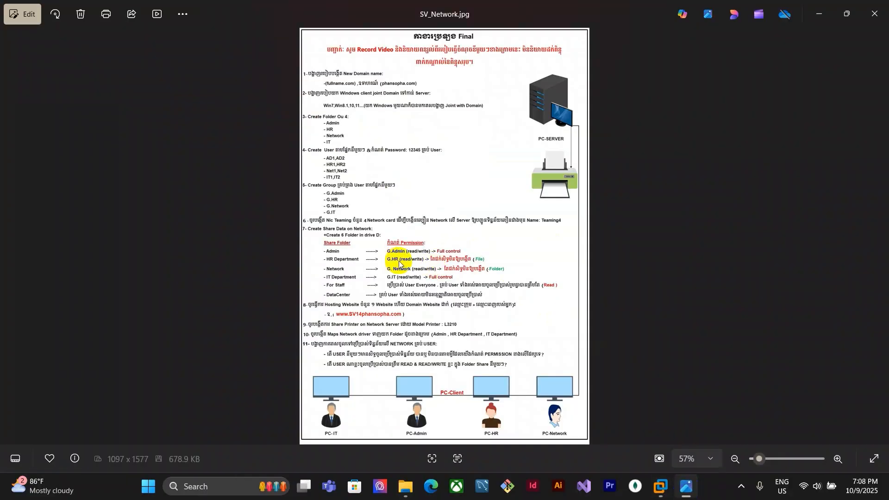
{"action": "left_click", "coordinate": [661, 486]}
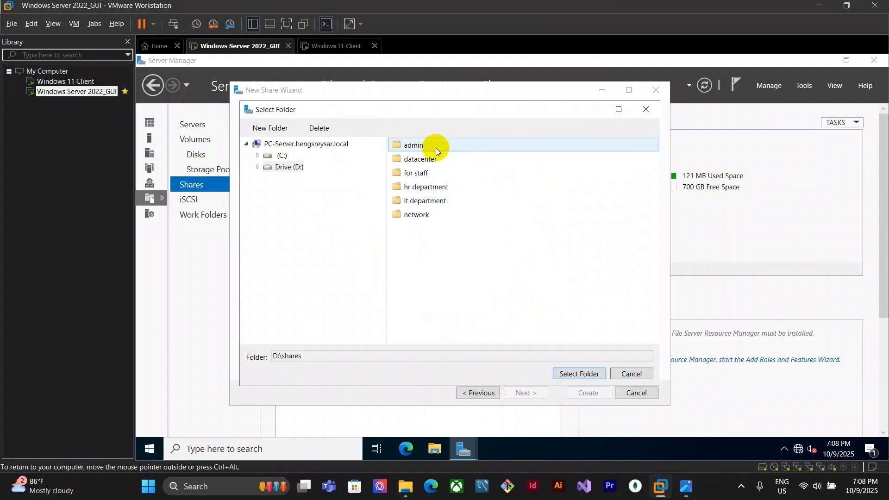
{"action": "left_click", "coordinate": [433, 187]}
{"action": "left_click", "coordinate": [687, 488]}
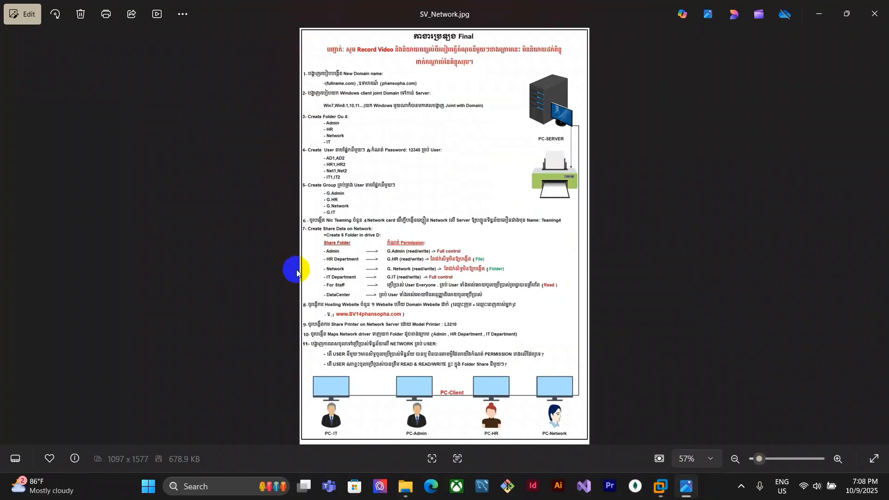
{"action": "left_click", "coordinate": [660, 487]}
{"action": "left_click", "coordinate": [579, 374]}
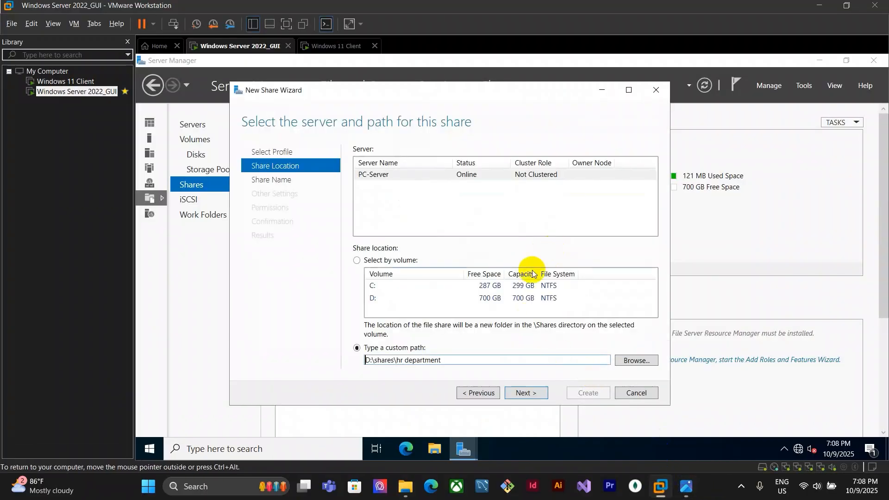
Keep the share name and enable access-based enumeration and encrypt data access for the share
{"action": "left_click", "coordinate": [527, 392]}
{"action": "left_click", "coordinate": [528, 393]}
{"action": "left_click", "coordinate": [393, 262]}
{"action": "left_click", "coordinate": [444, 149]}
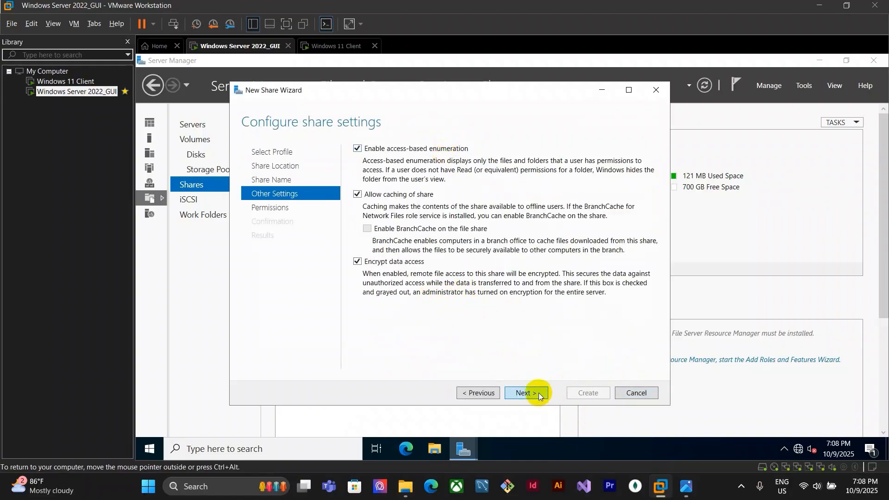
{"action": "left_click", "coordinate": [532, 391]}
Open the hr department folder's permissions, enable inheritance, and remove the G.HR entry
{"action": "left_click", "coordinate": [385, 271]}
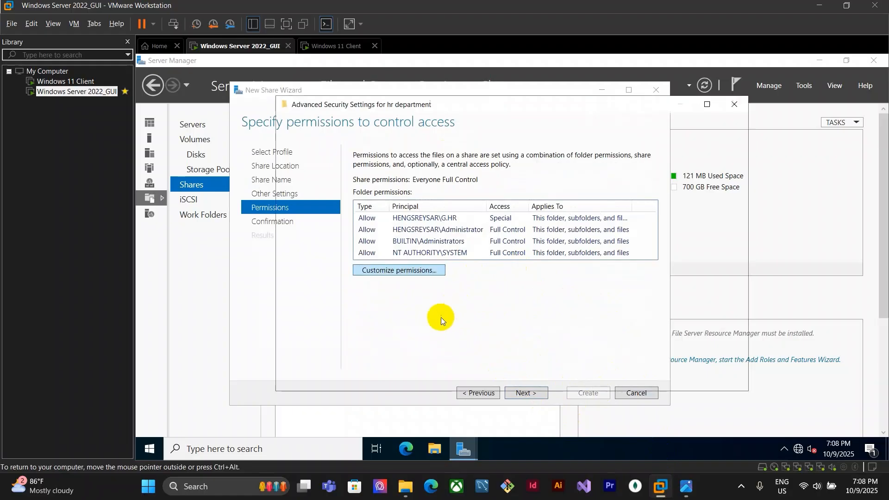
{"action": "left_click", "coordinate": [365, 268]}
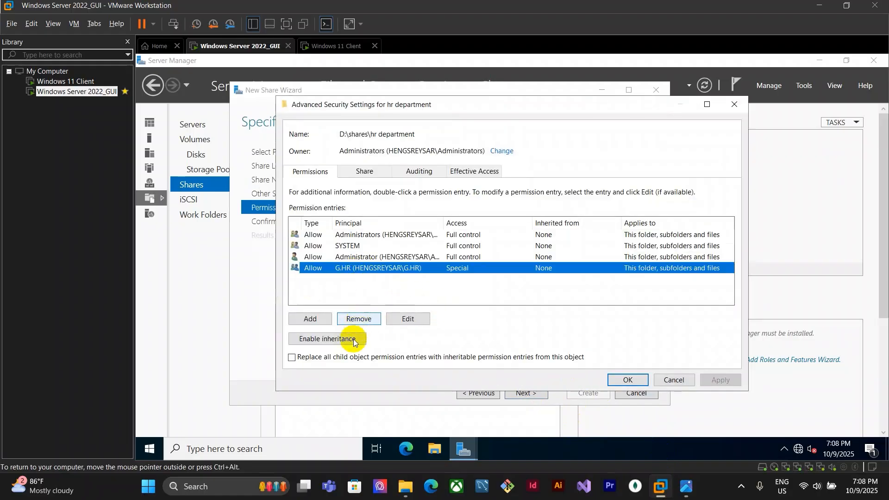
{"action": "left_click", "coordinate": [344, 338]}
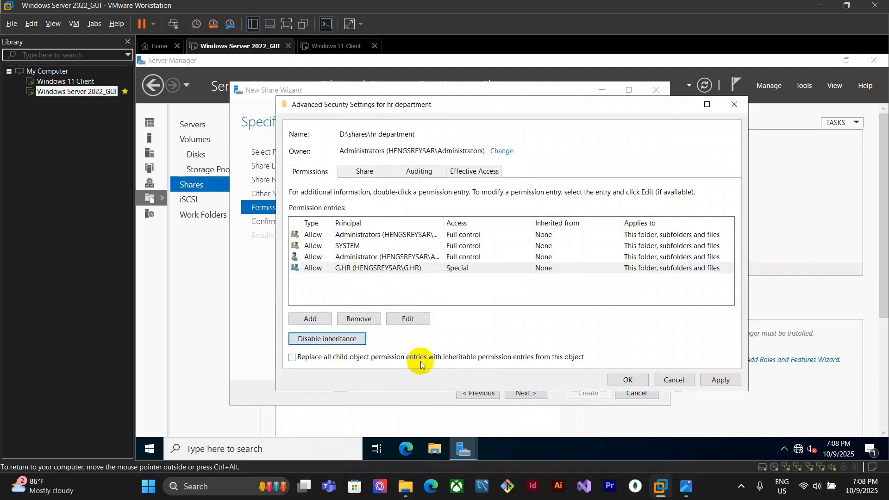
{"action": "left_click", "coordinate": [356, 319]}
{"action": "left_click", "coordinate": [407, 235]}
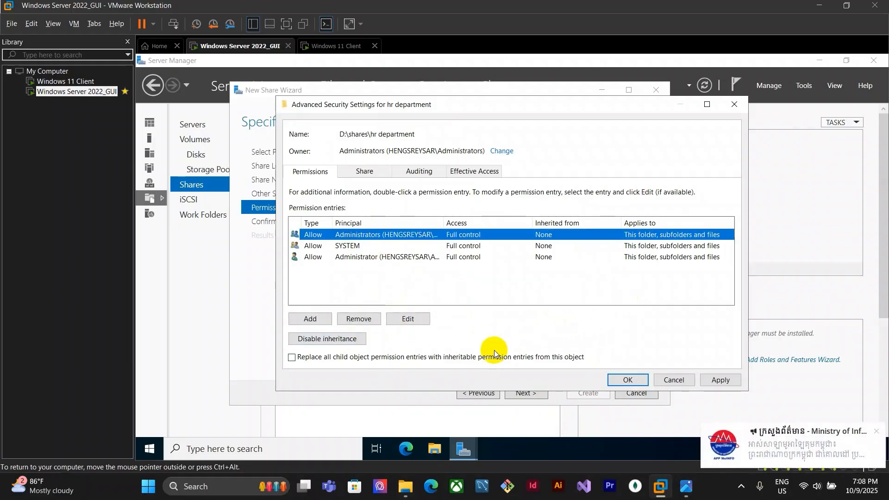
Add a new permission entry with the G.HR group as principal
{"action": "left_click", "coordinate": [310, 319]}
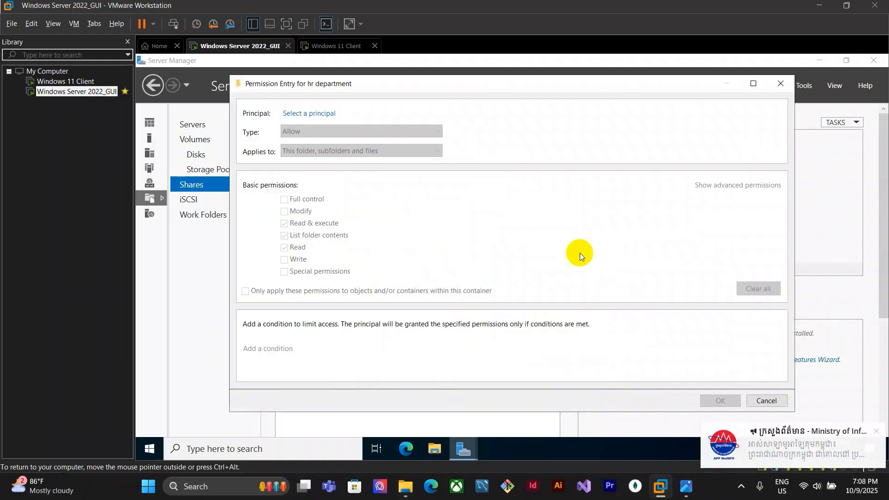
{"action": "left_click", "coordinate": [309, 113]}
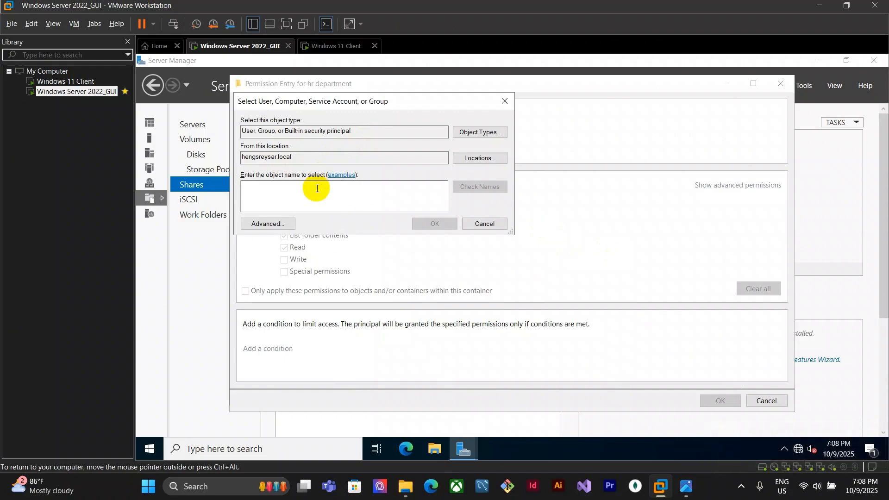
{"action": "type", "text": "g."}
{"action": "key", "text": "Return"}
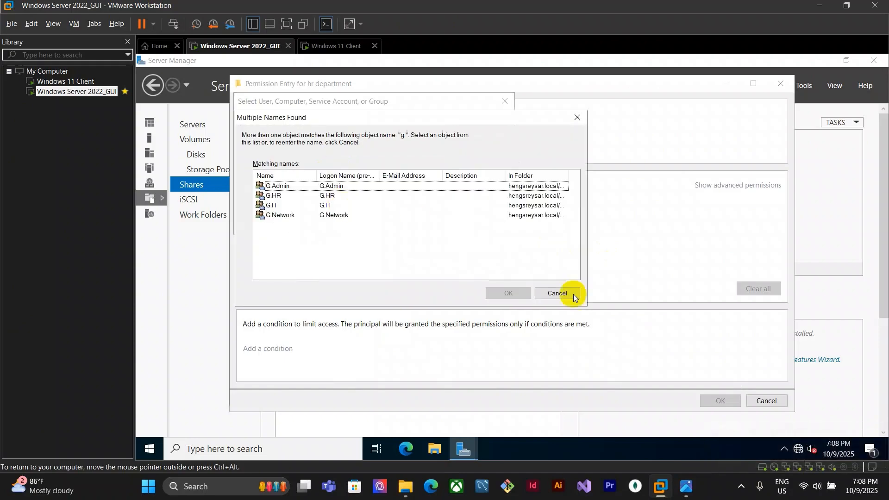
{"action": "left_click", "coordinate": [332, 193]}
{"action": "left_click", "coordinate": [514, 297]}
{"action": "left_click", "coordinate": [492, 228]}
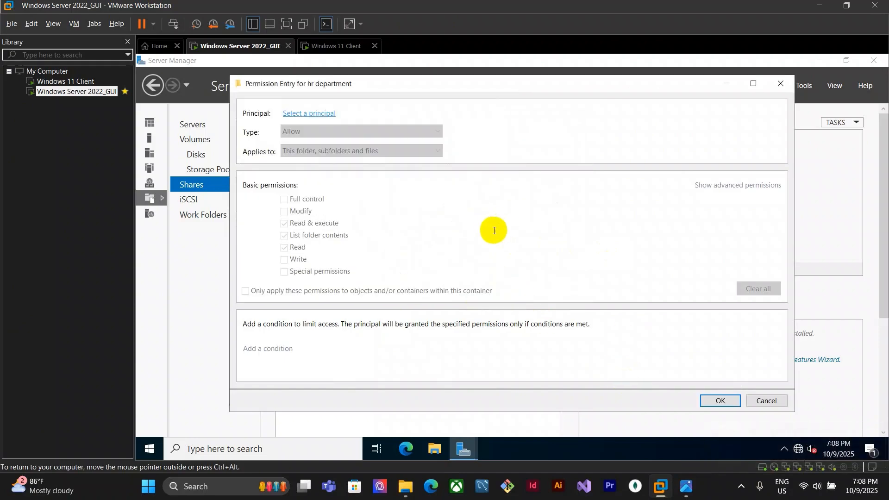
{"action": "left_click", "coordinate": [687, 486]}
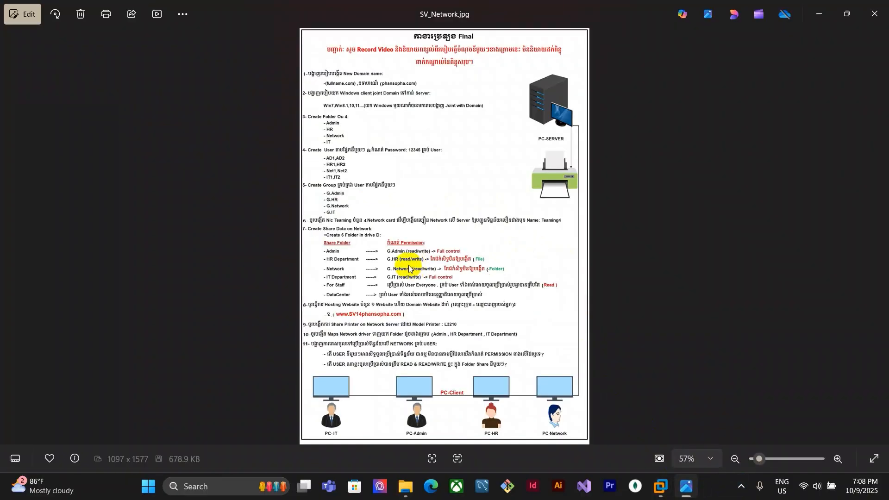
{"action": "mouse_move", "coordinate": [660, 485]}
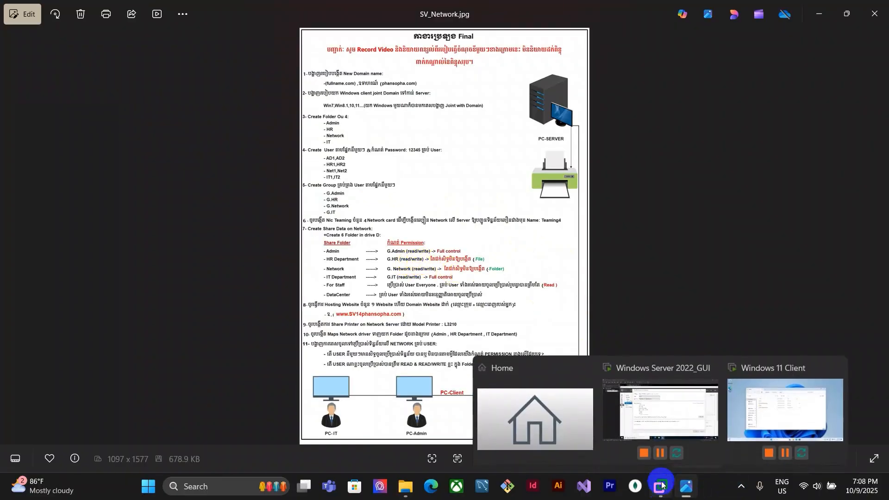
{"action": "left_click", "coordinate": [678, 418]}
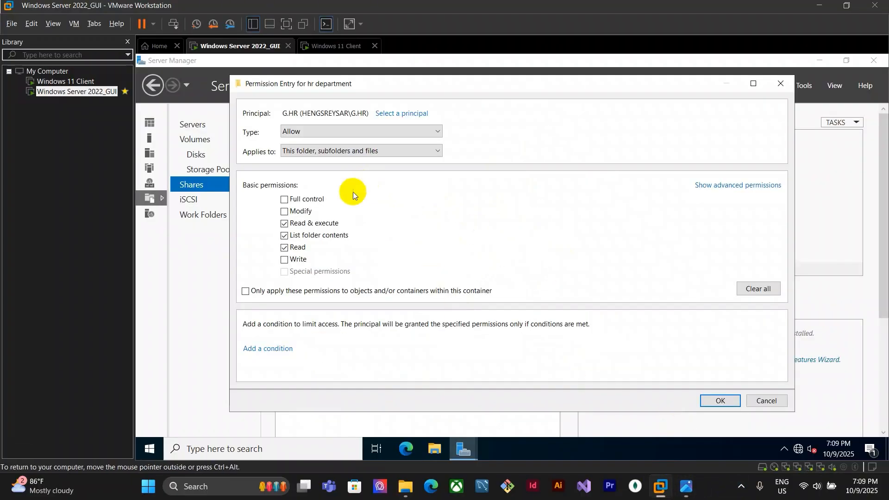
Grant G.HR all advanced permissions except Create files / write data, then close the permission dialogs and continue
{"action": "left_click", "coordinate": [726, 185]}
{"action": "left_click", "coordinate": [296, 200]}
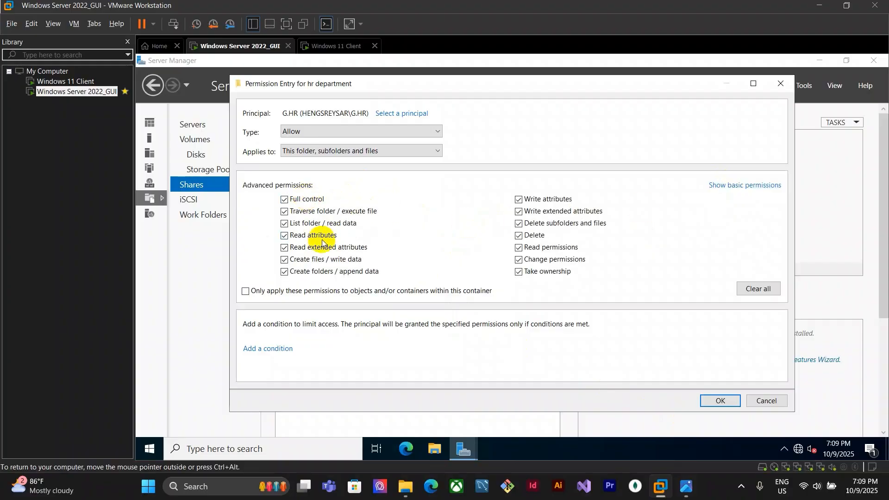
{"action": "left_click", "coordinate": [284, 260]}
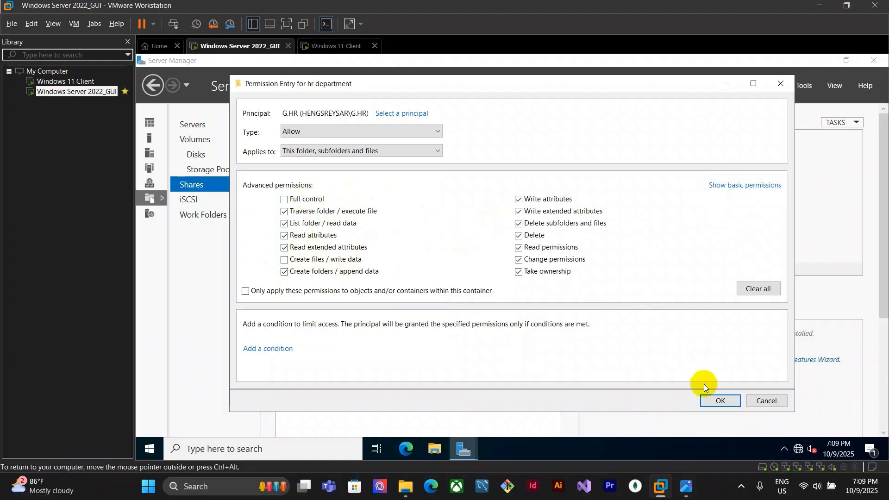
{"action": "left_click", "coordinate": [720, 401]}
{"action": "left_click", "coordinate": [625, 379]}
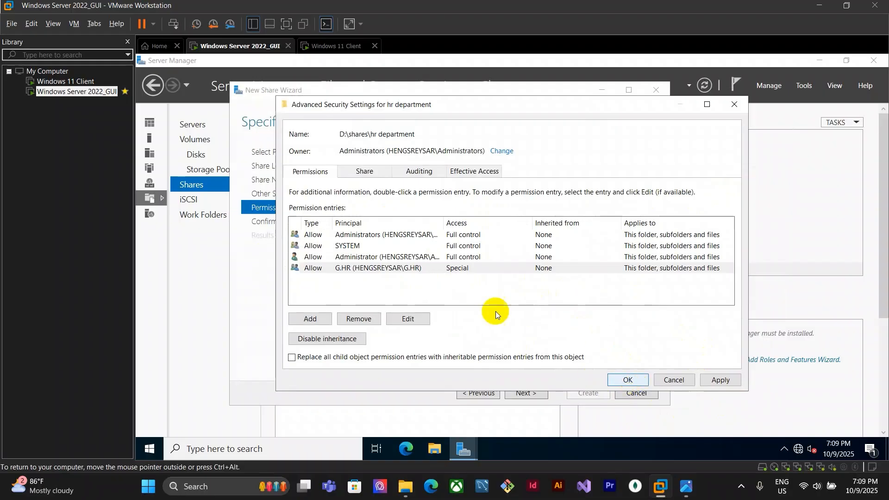
{"action": "left_click", "coordinate": [529, 393]}
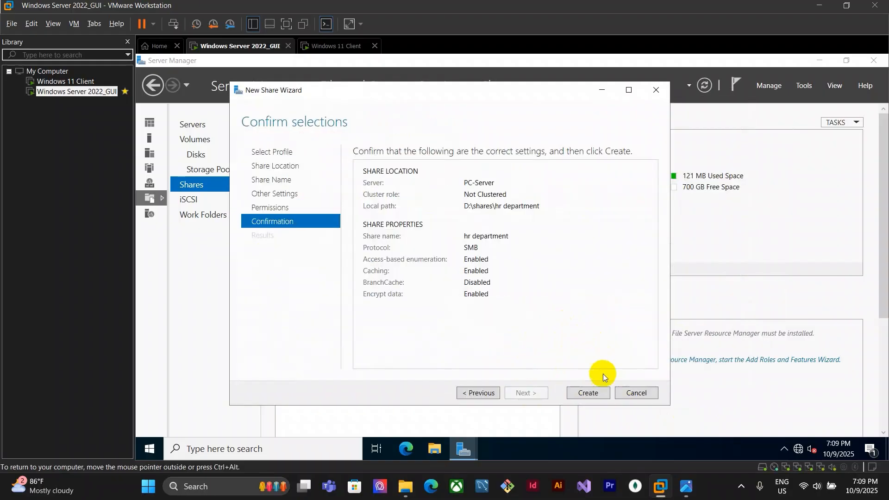
Create the hr department share and start another new share from the shares list
{"action": "left_click", "coordinate": [587, 393]}
{"action": "left_click", "coordinate": [588, 392]}
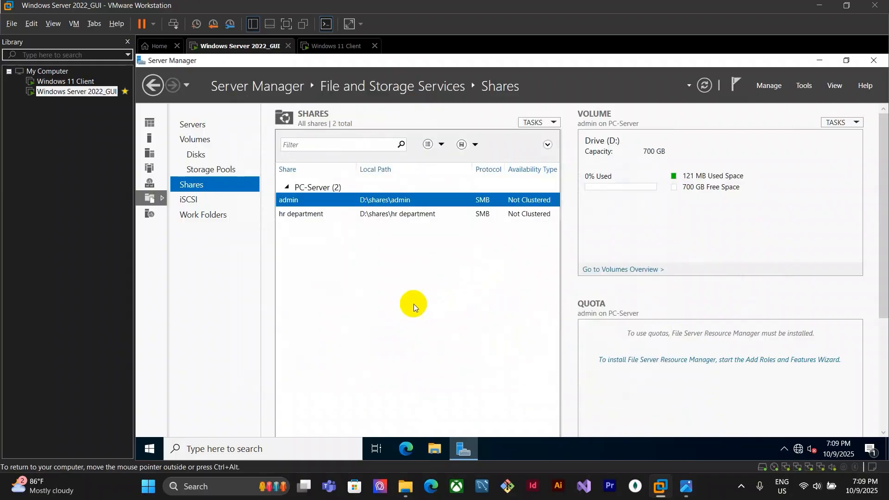
{"action": "right_click", "coordinate": [432, 240]}
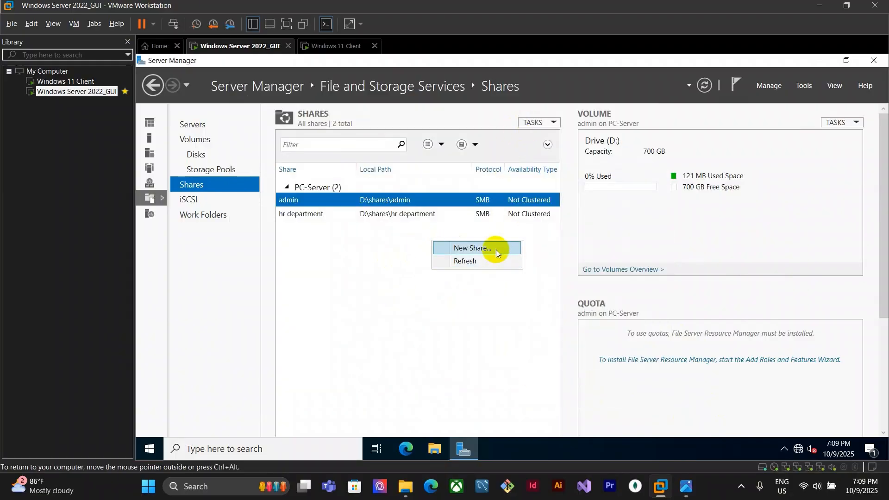
{"action": "left_click", "coordinate": [472, 248]}
{"action": "left_click", "coordinate": [686, 487]}
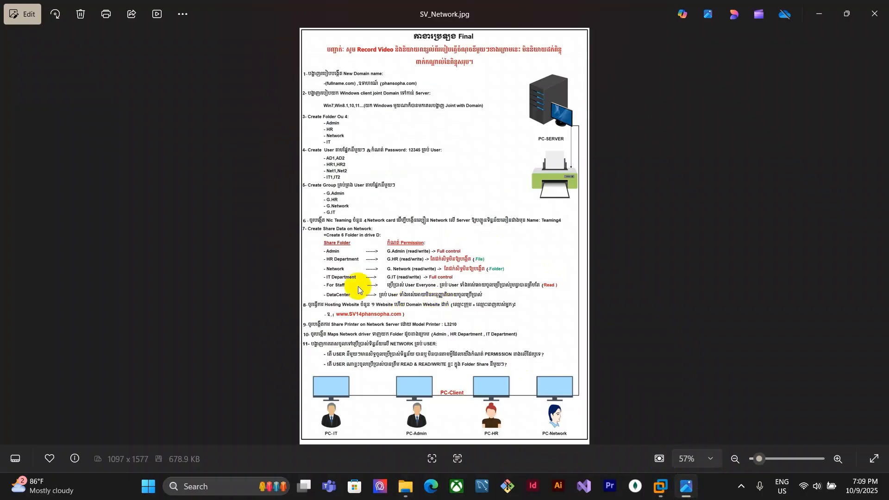
{"action": "left_click", "coordinate": [663, 488]}
{"action": "left_click", "coordinate": [686, 407]}
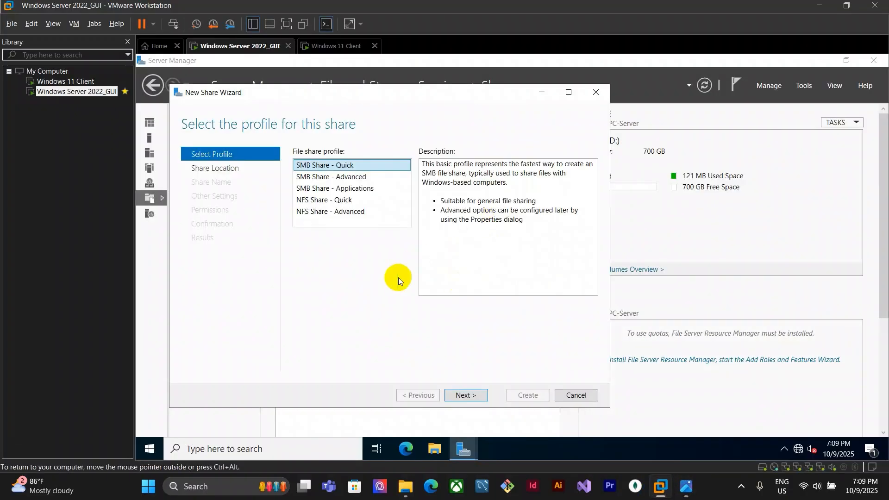
Use the SMB Share - Quick profile with the custom path D:\shares\network as share location
{"action": "left_click", "coordinate": [472, 395]}
{"action": "left_click", "coordinate": [356, 351]}
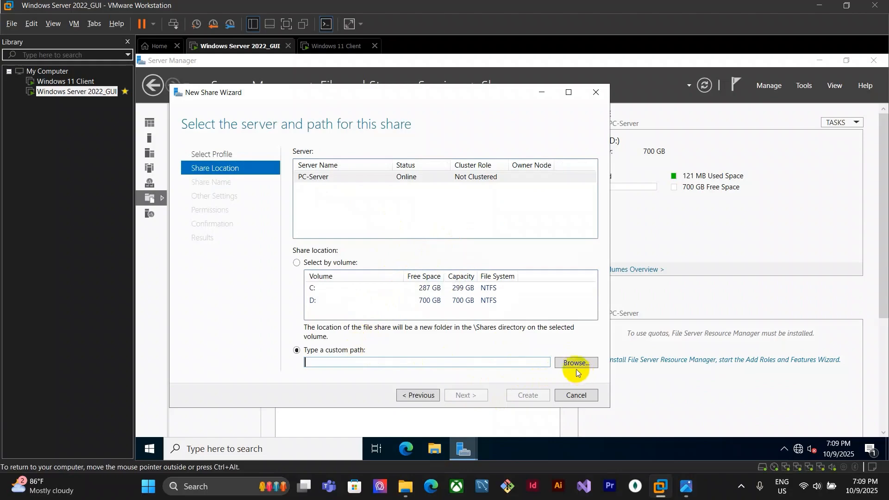
{"action": "left_click", "coordinate": [576, 364]}
{"action": "left_click", "coordinate": [236, 169]}
{"action": "double_click", "coordinate": [361, 149]}
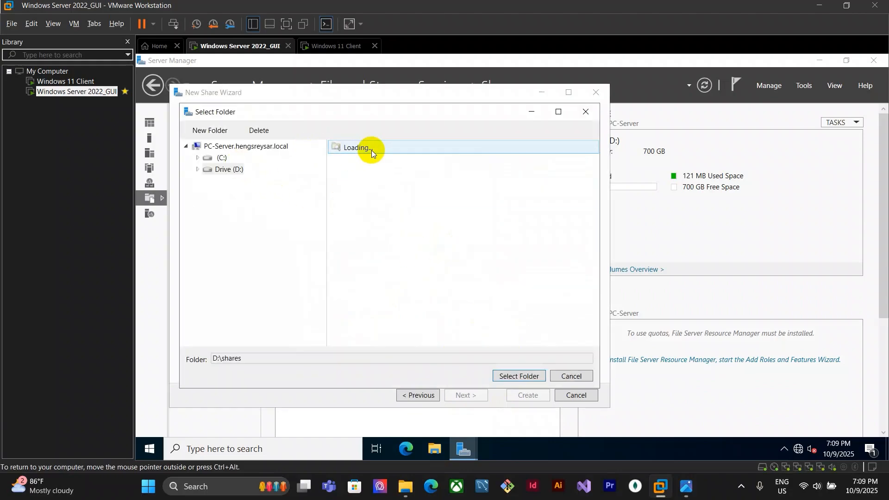
{"action": "left_click", "coordinate": [682, 489]}
{"action": "mouse_move", "coordinate": [661, 486]}
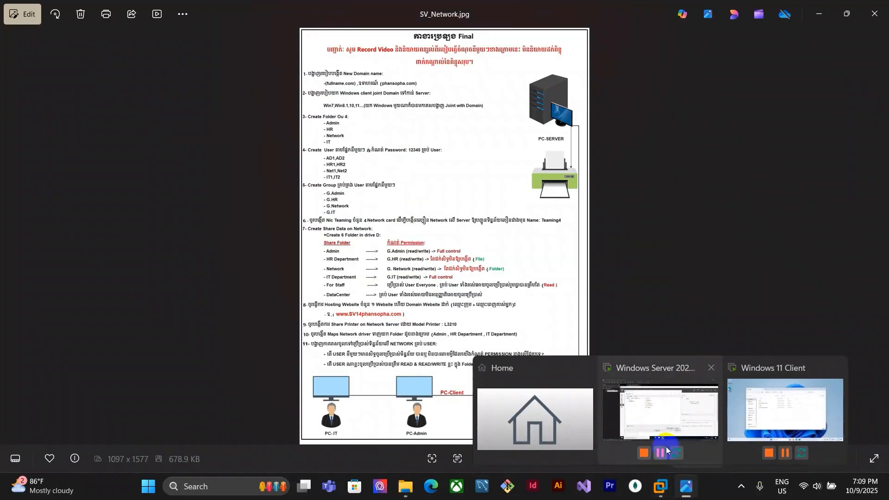
{"action": "left_click", "coordinate": [688, 415]}
{"action": "left_click", "coordinate": [362, 217]}
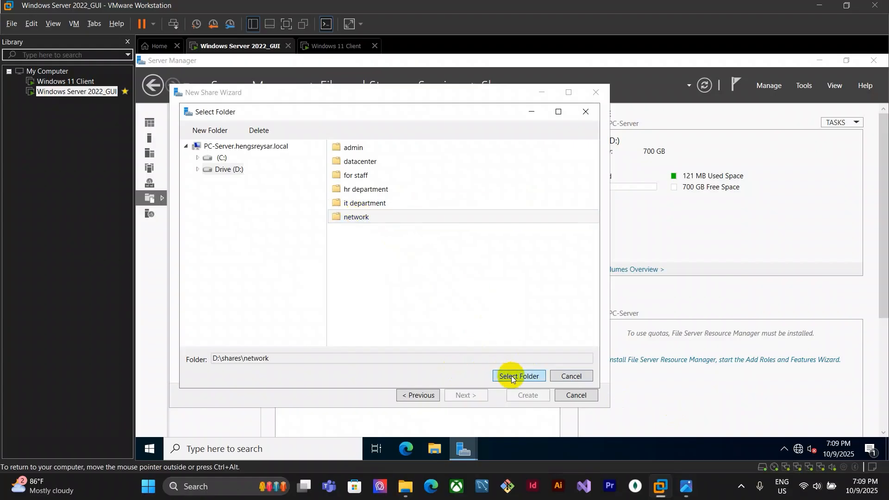
{"action": "left_click", "coordinate": [519, 319]}
{"action": "left_click", "coordinate": [466, 395]}
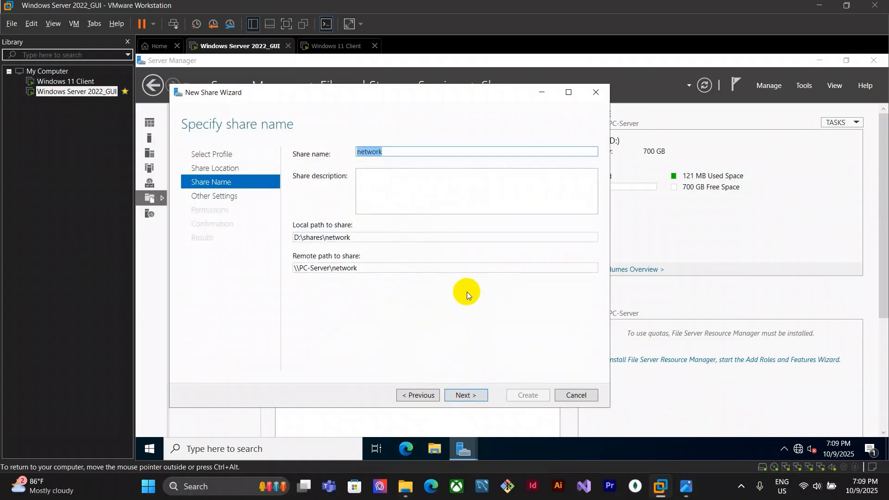
Keep the share name network, enable encrypt data access, and open the folder permission customization
{"action": "left_click", "coordinate": [476, 396]}
{"action": "left_click", "coordinate": [352, 262]}
{"action": "left_click", "coordinate": [468, 395]}
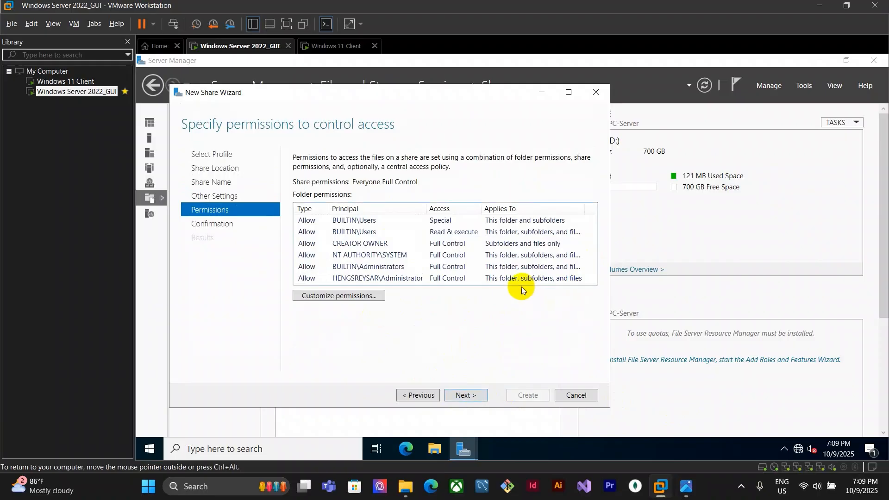
{"action": "left_click", "coordinate": [345, 296]}
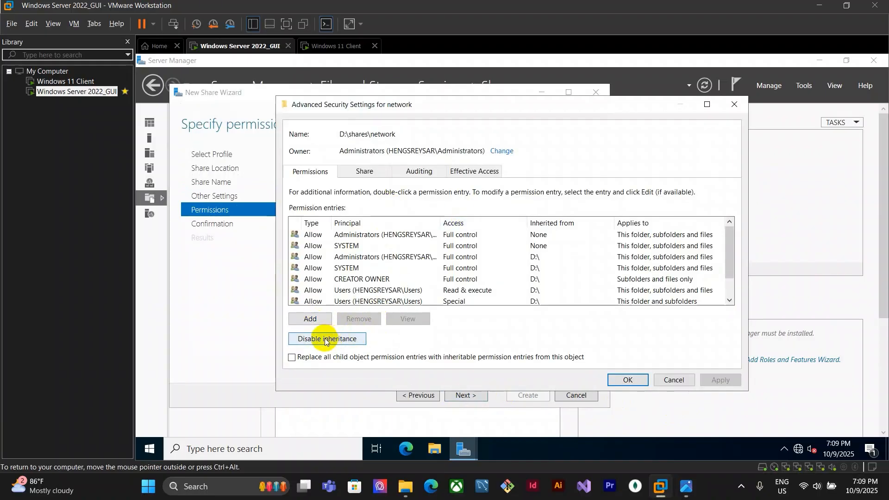
Disable inheritance on the network folder and remove all inherited permission entries
{"action": "scroll", "coordinate": [400, 279], "scroll_direction": "down", "scroll_amount": 1}
{"action": "left_click", "coordinate": [325, 339]}
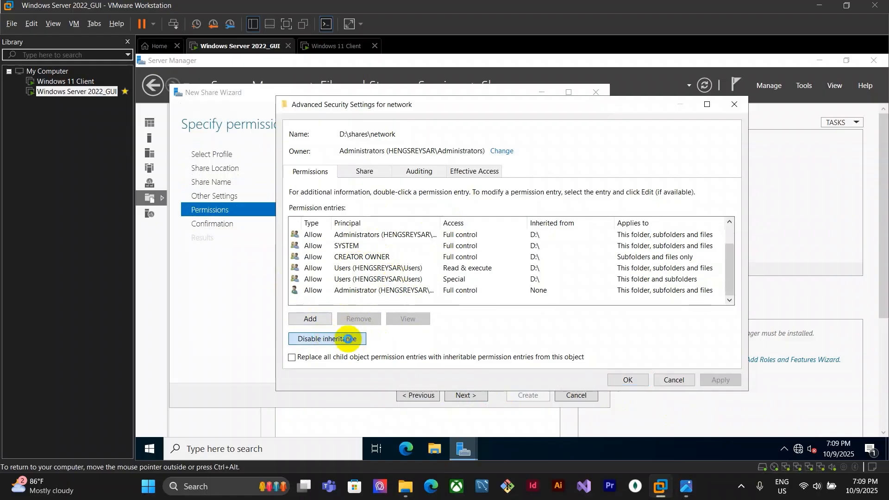
{"action": "left_click", "coordinate": [586, 277]}
Add a permission entry for the network folder with the G.Network group as principal
{"action": "left_click", "coordinate": [327, 323]}
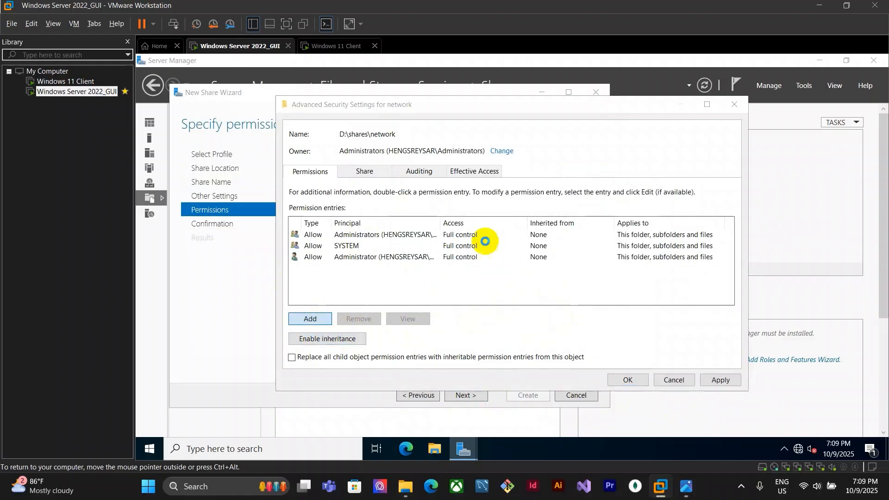
{"action": "left_click", "coordinate": [310, 113]}
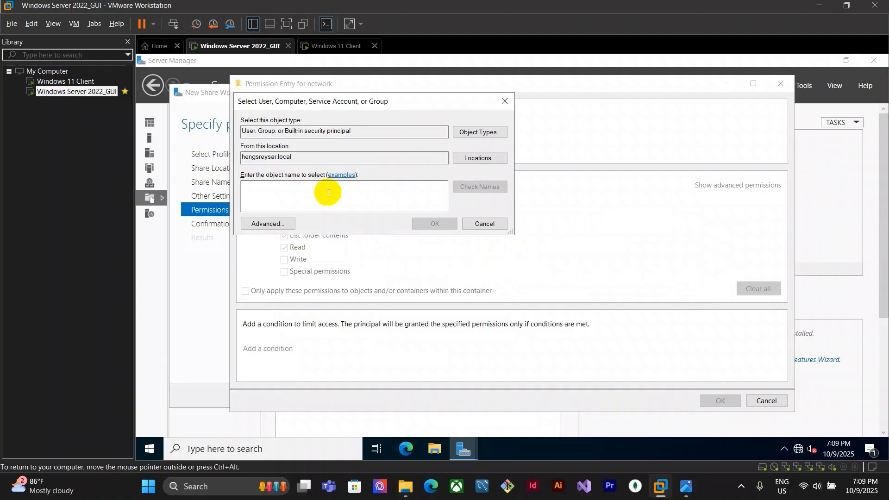
{"action": "type", "text": "g"}
{"action": "key", "text": "Return"}
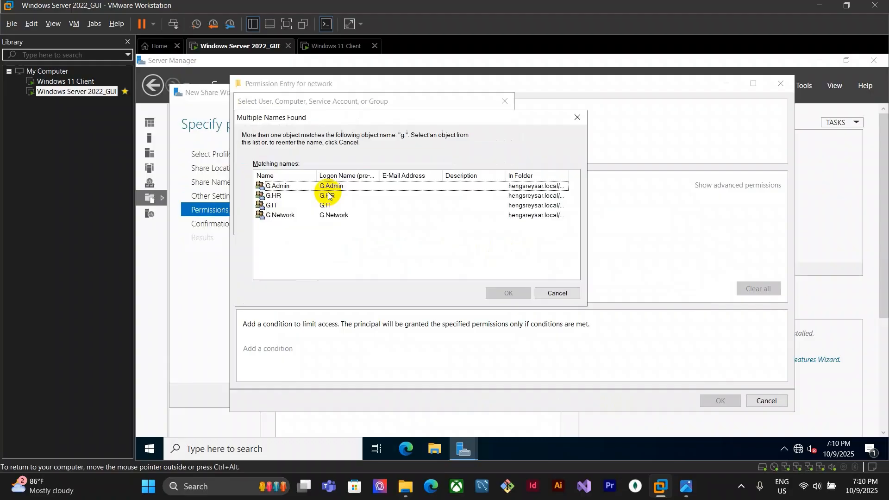
{"action": "left_click", "coordinate": [328, 215]}
{"action": "left_click", "coordinate": [686, 485]}
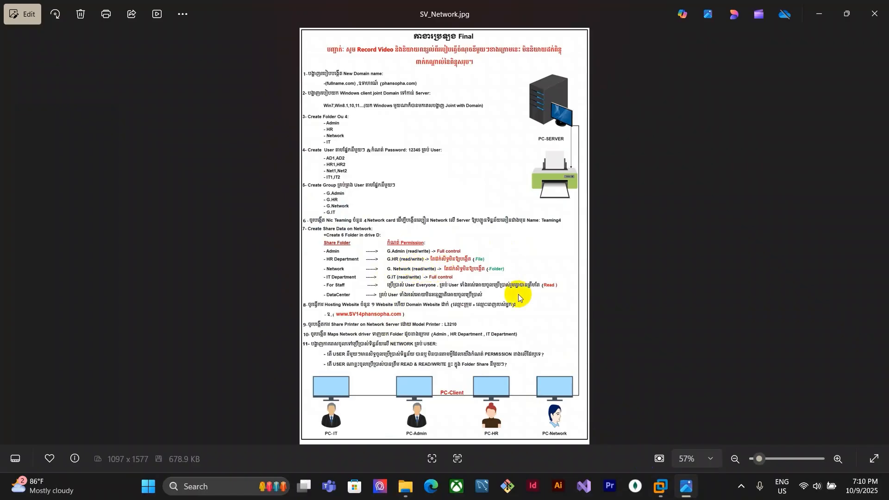
{"action": "left_click", "coordinate": [660, 487]}
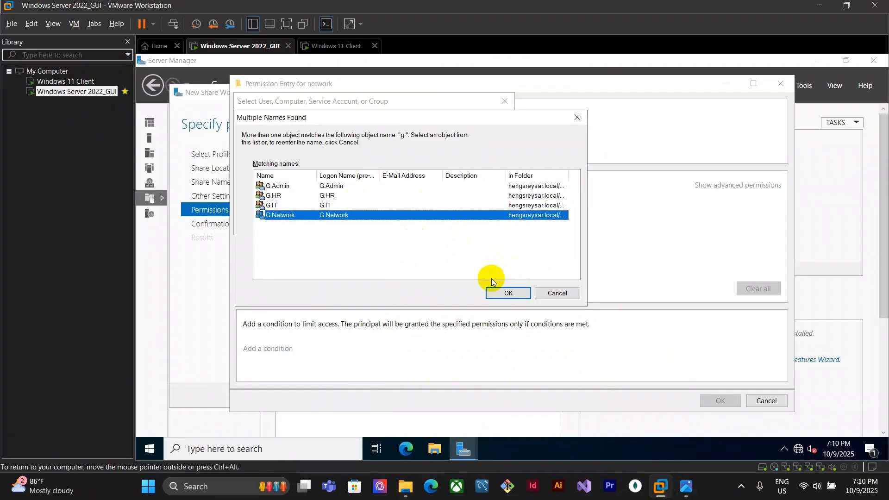
{"action": "left_click", "coordinate": [511, 291]}
{"action": "key", "text": "Return"}
{"action": "left_click", "coordinate": [720, 401]}
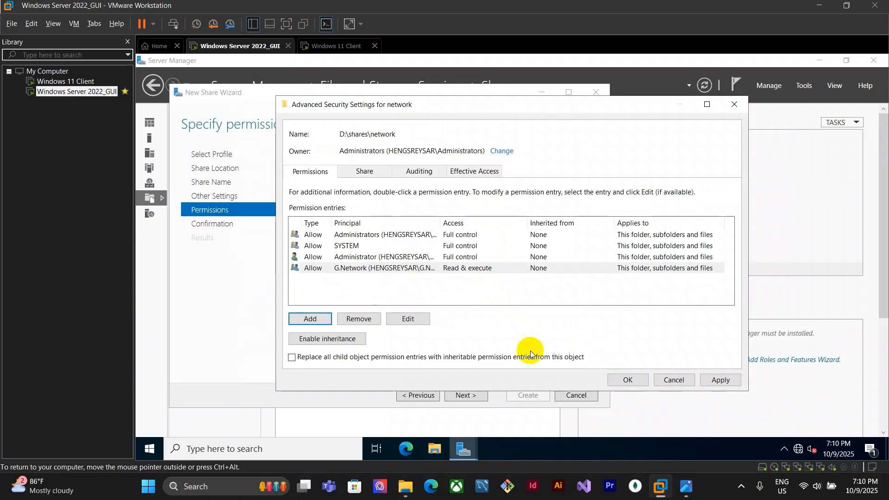
Adjust the G.Network entry's advanced permissions and close the permission dialogs
{"action": "left_click", "coordinate": [295, 204]}
{"action": "left_click", "coordinate": [746, 185]}
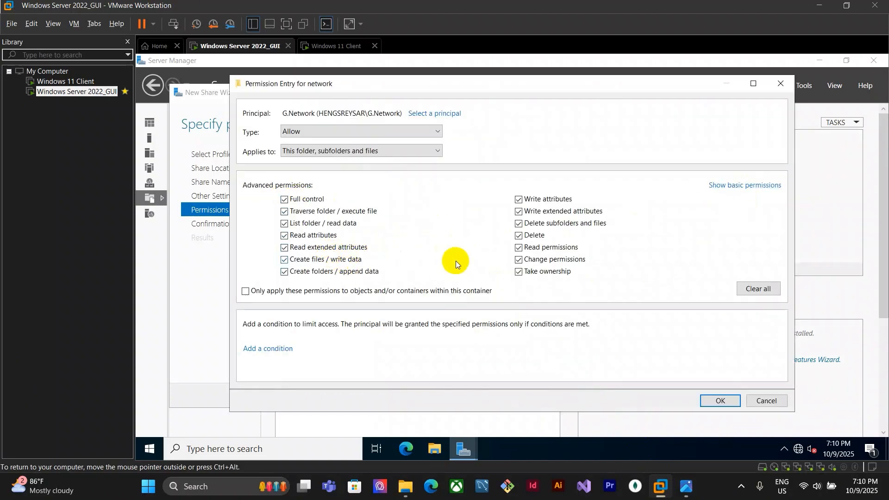
{"action": "left_click", "coordinate": [740, 405]}
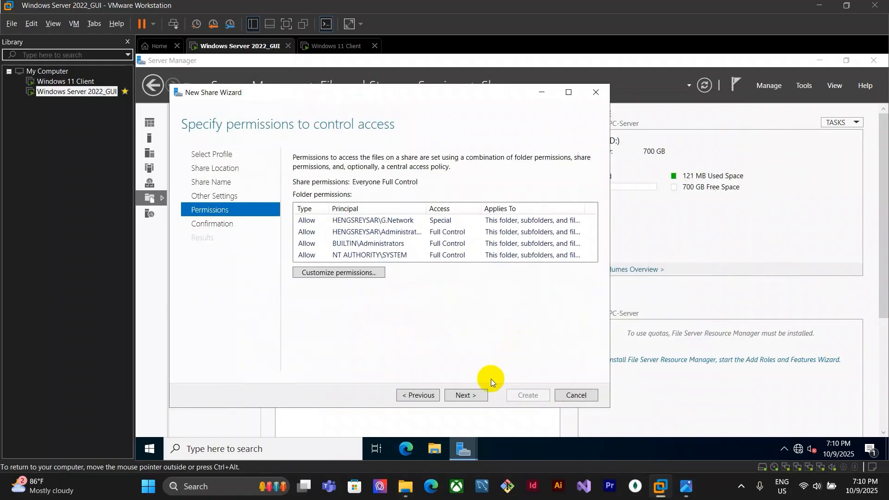
Finish the wizard to create the network share
{"action": "left_click", "coordinate": [473, 395]}
{"action": "left_click", "coordinate": [528, 395]}
{"action": "left_click", "coordinate": [532, 392]}
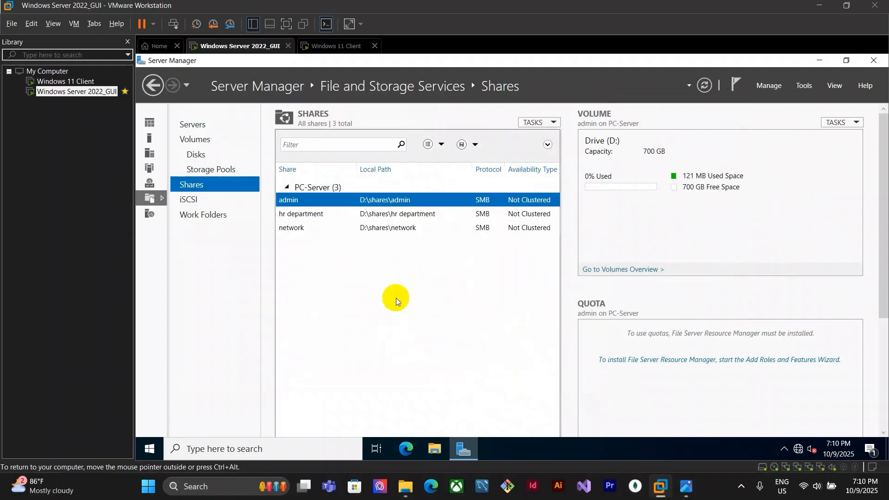
Start a new share from the shares tasks
{"action": "left_click", "coordinate": [537, 122]}
{"action": "left_click", "coordinate": [542, 133]}
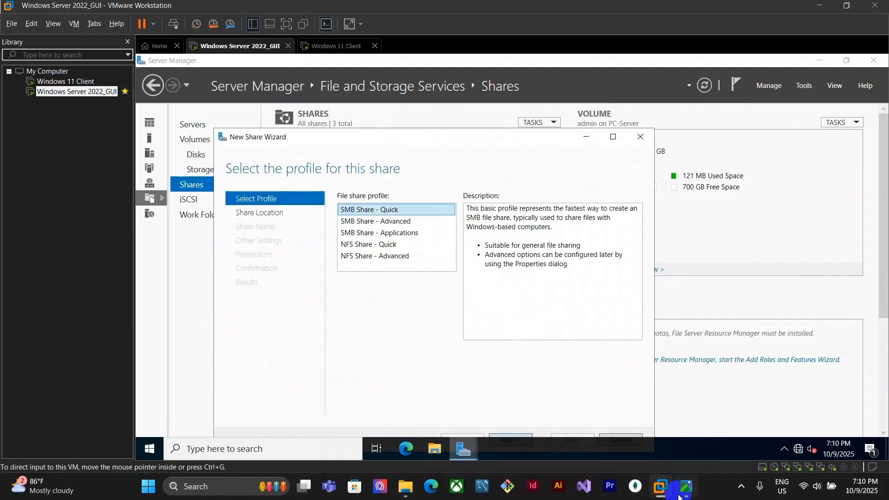
{"action": "left_click", "coordinate": [686, 486]}
{"action": "mouse_move", "coordinate": [660, 490]}
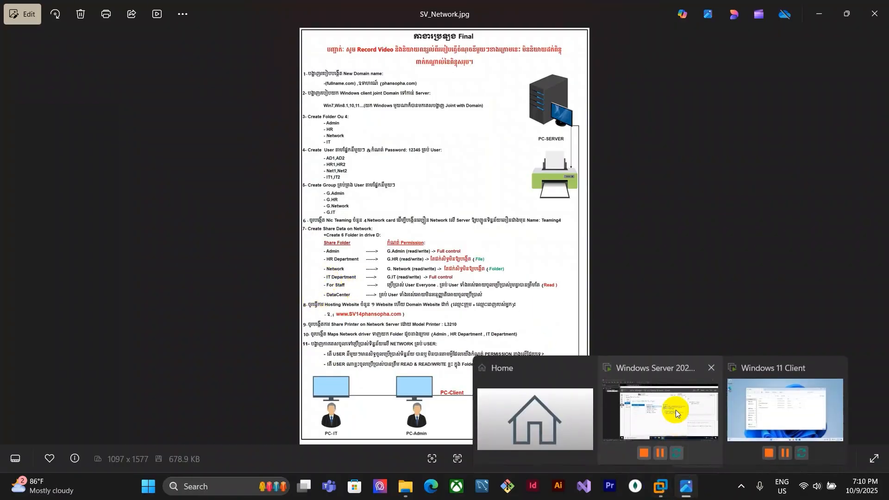
{"action": "left_click", "coordinate": [676, 409]}
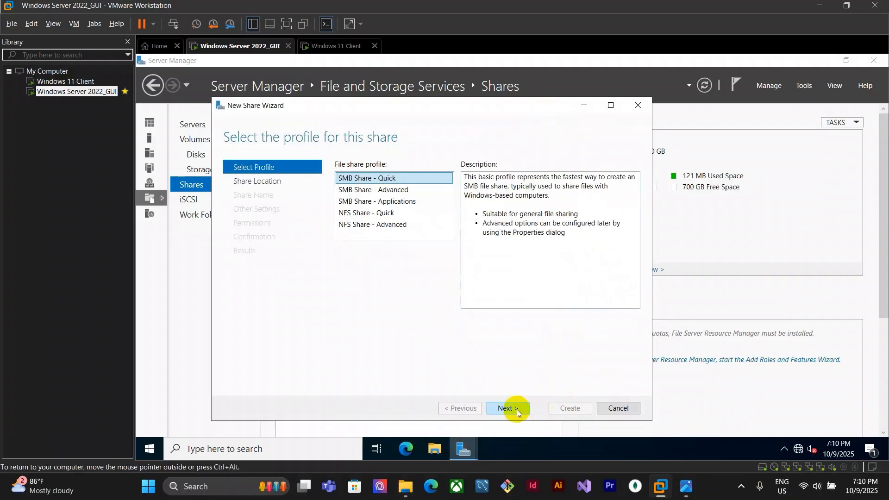
Use the SMB Share - Quick profile with the custom path D:\shares\it department
{"action": "left_click", "coordinate": [517, 409]}
{"action": "left_click", "coordinate": [376, 363]}
{"action": "left_click", "coordinate": [624, 375]}
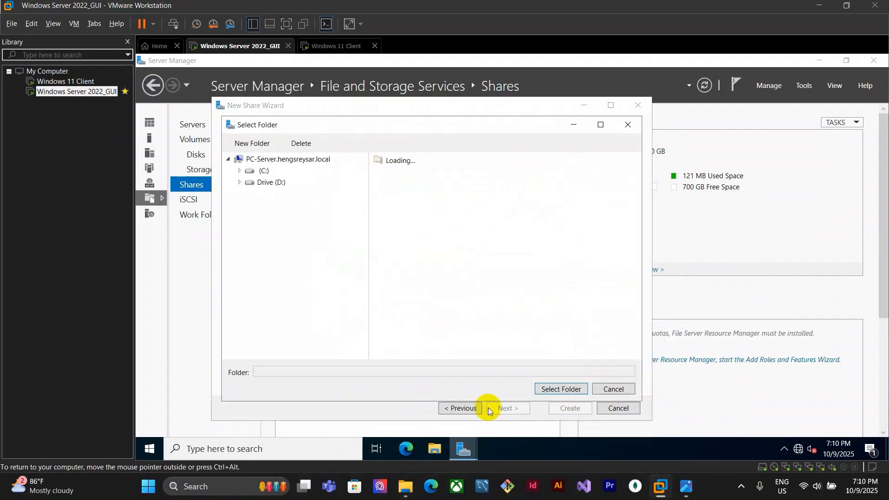
{"action": "left_click", "coordinate": [264, 185]}
{"action": "double_click", "coordinate": [381, 160]}
{"action": "left_click", "coordinate": [438, 217]}
{"action": "left_click", "coordinate": [555, 390]}
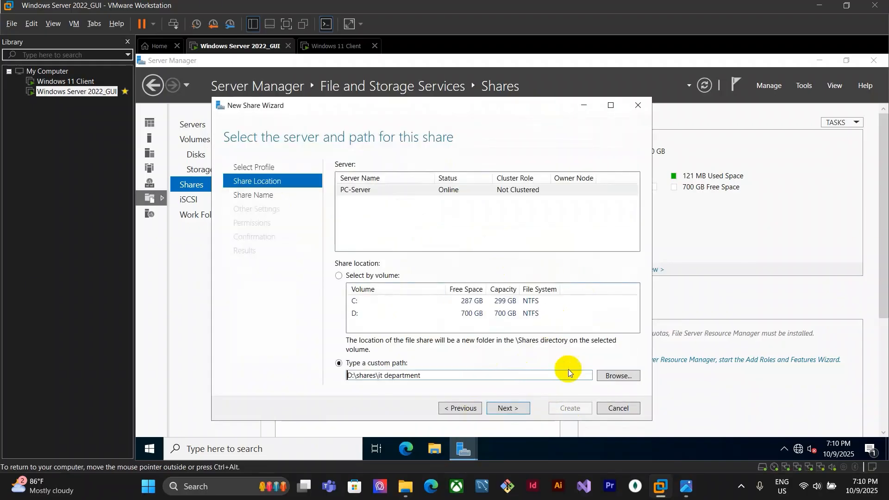
Keep the default share name and settings, and open the folder permission customization
{"action": "left_click", "coordinate": [500, 406]}
{"action": "left_click", "coordinate": [501, 407]}
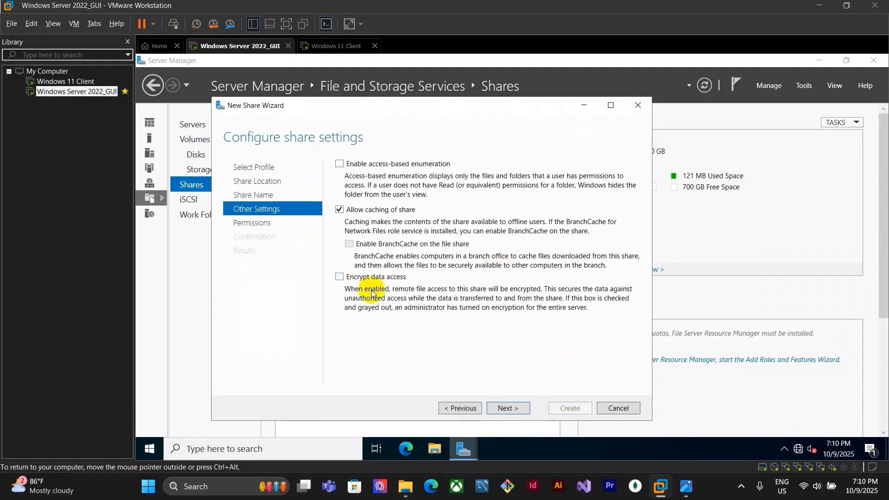
{"action": "left_click", "coordinate": [510, 407]}
{"action": "left_click", "coordinate": [400, 310]}
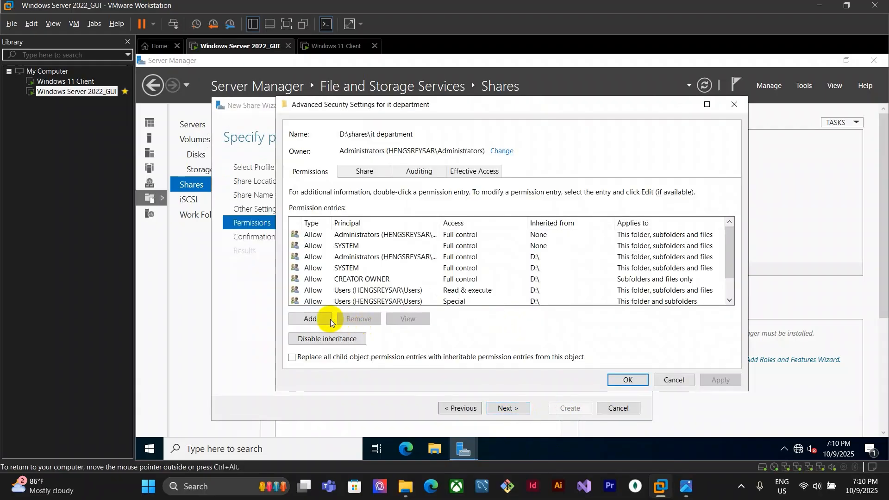
Disable inheritance removing inherited entries, then add a permission entry with the G.IT group as principal
{"action": "left_click", "coordinate": [328, 339]}
{"action": "left_click", "coordinate": [511, 276]}
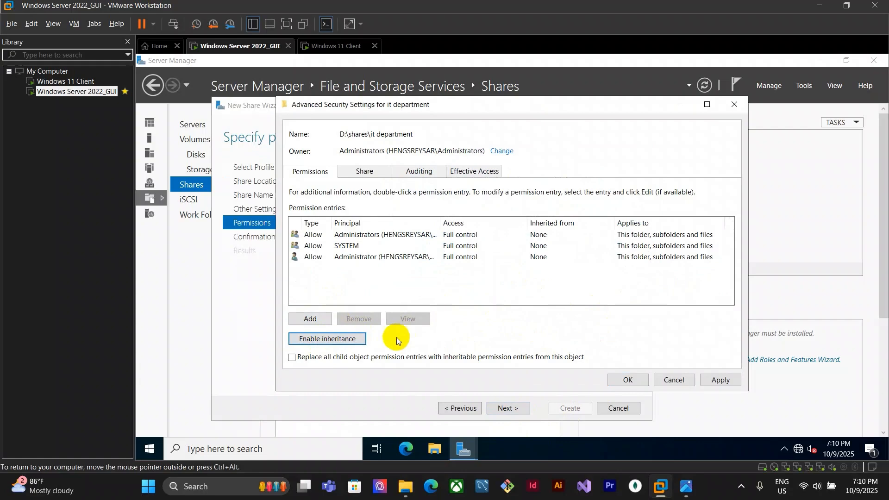
{"action": "left_click", "coordinate": [310, 319]}
{"action": "left_click", "coordinate": [310, 114]}
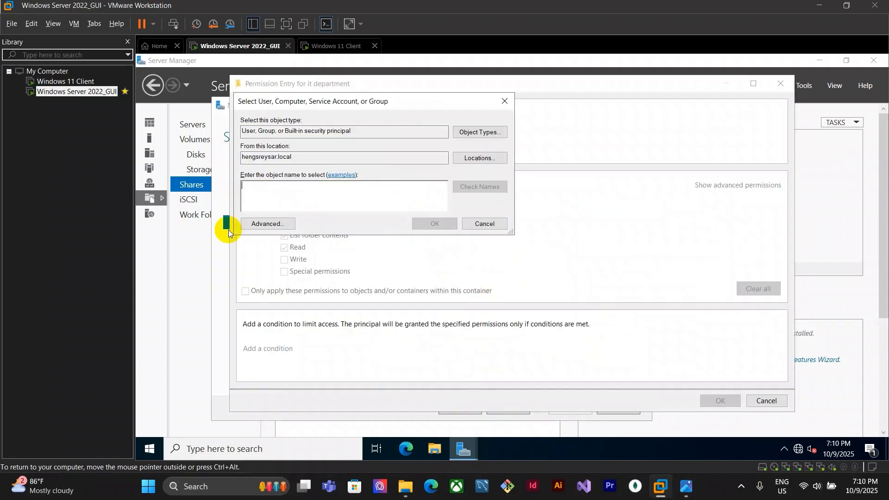
{"action": "type", "text": "g."}
{"action": "key", "text": "Return"}
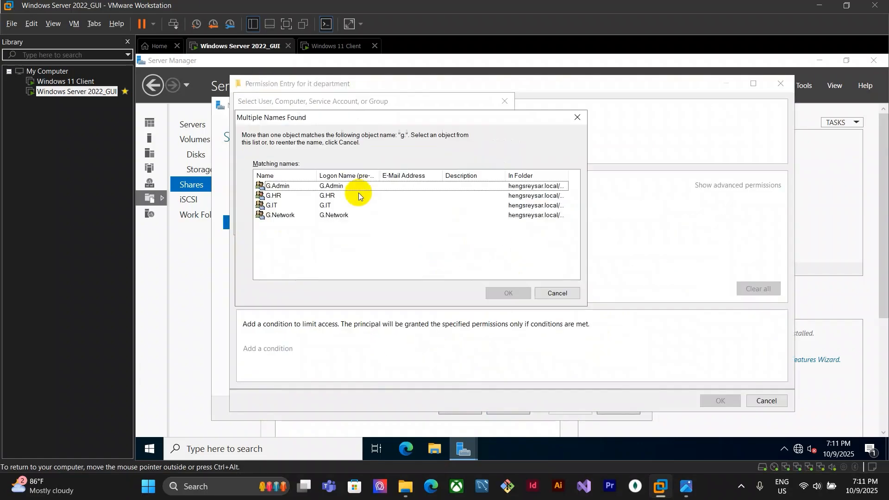
{"action": "left_click", "coordinate": [687, 486]}
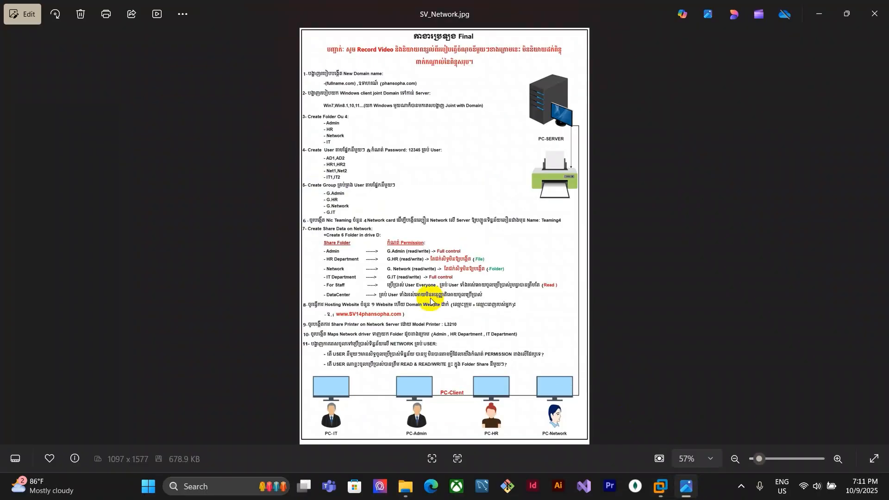
{"action": "mouse_move", "coordinate": [660, 486]}
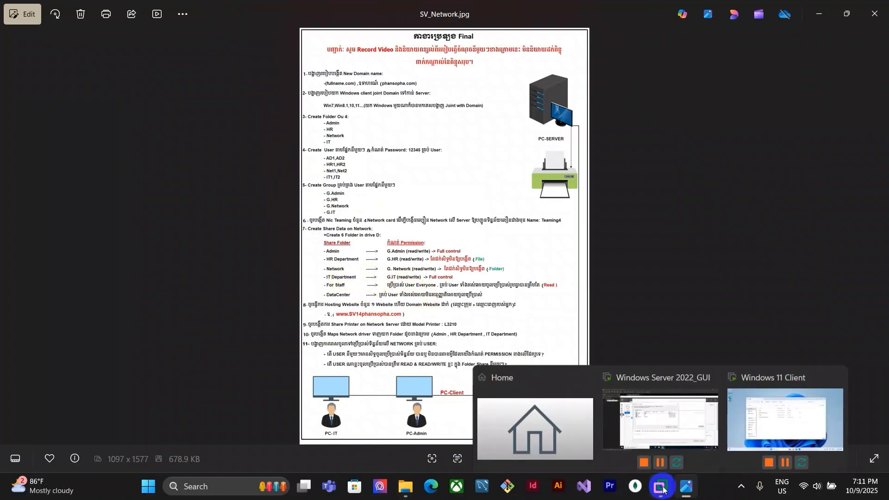
{"action": "left_click", "coordinate": [684, 423]}
{"action": "left_click", "coordinate": [312, 206]}
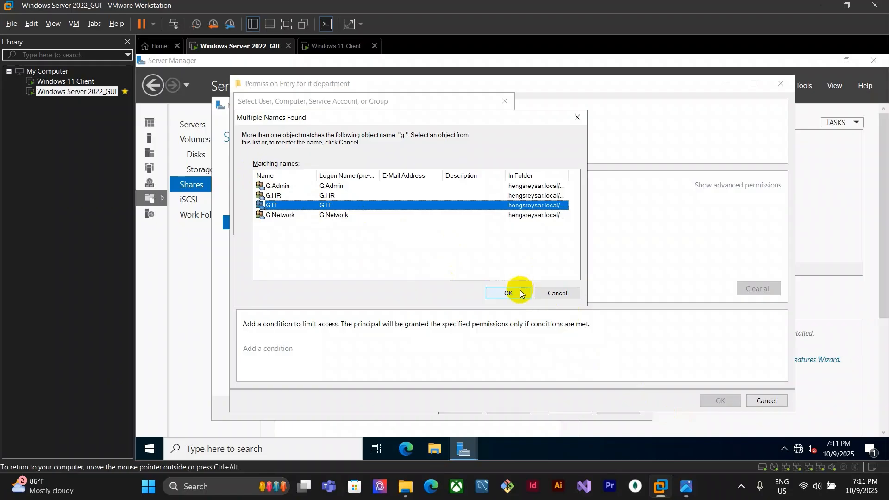
{"action": "left_click", "coordinate": [518, 293]}
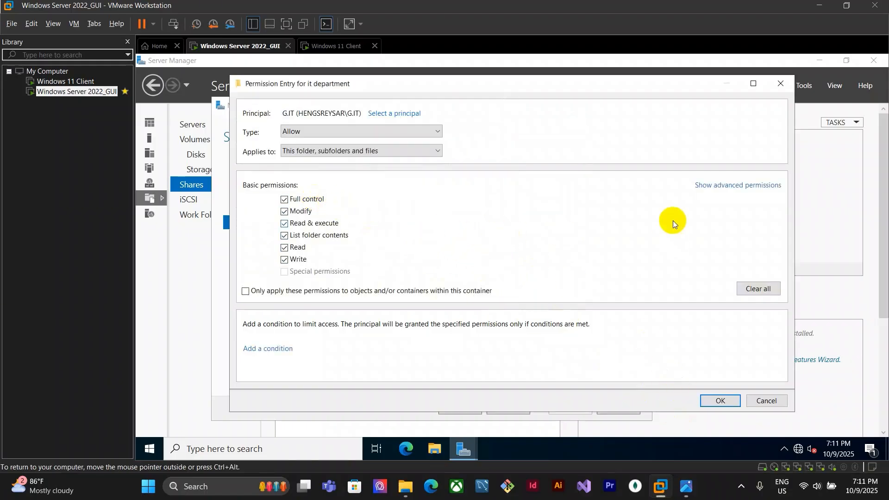
Confirm the G.IT permission entry with Full control and close the advanced security settings
{"action": "left_click", "coordinate": [713, 186]}
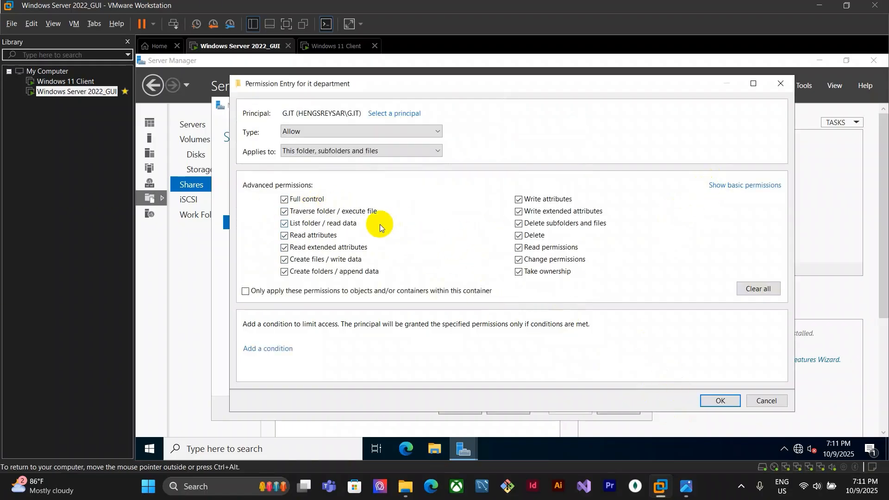
{"action": "left_click", "coordinate": [721, 401]}
{"action": "left_click", "coordinate": [630, 378]}
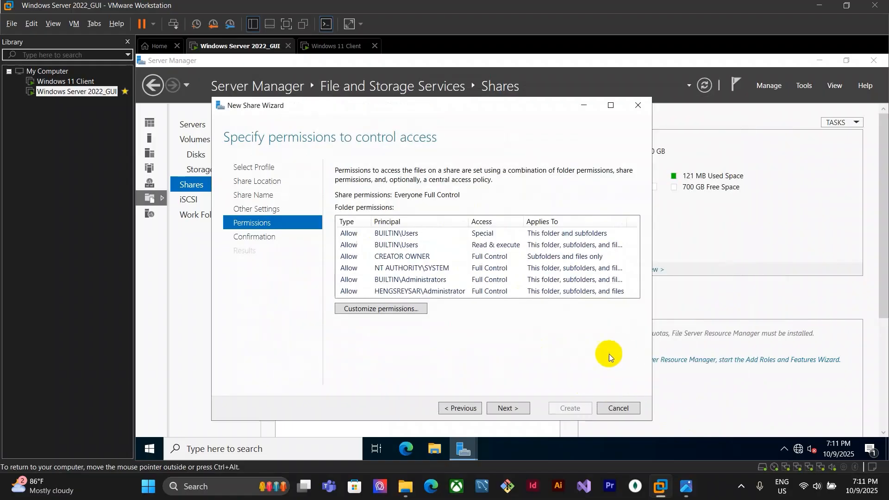
Create the it department share and close the wizard
{"action": "left_click", "coordinate": [524, 409]}
{"action": "left_click", "coordinate": [572, 409]}
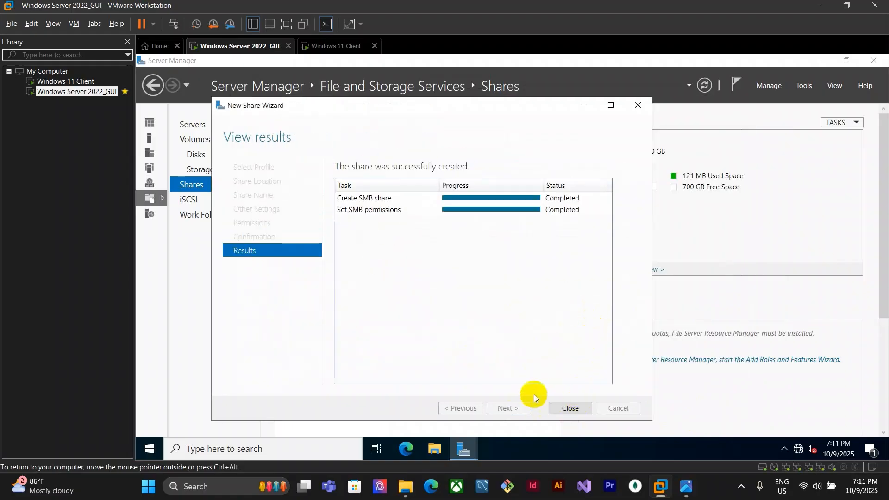
{"action": "left_click", "coordinate": [571, 408]}
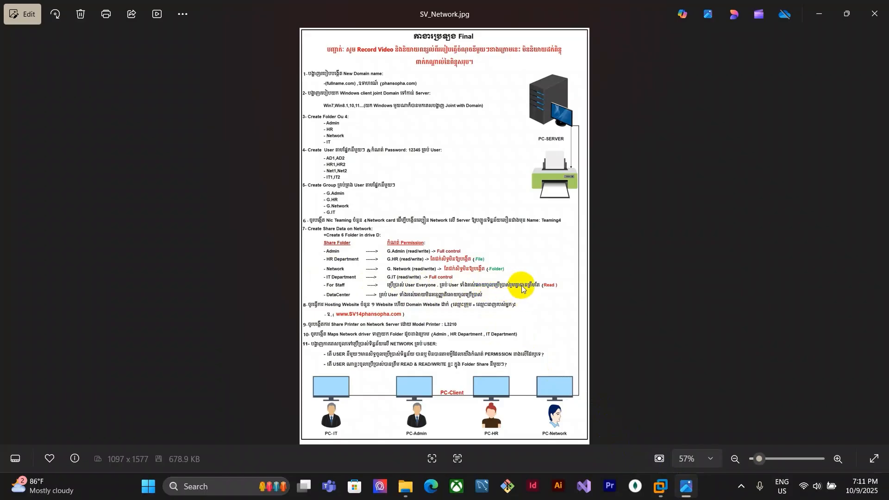
Set up a new quick SMB share with the custom path D:\shares\for staff chosen by browsing drive D
{"action": "key", "text": "alt+Tab"}
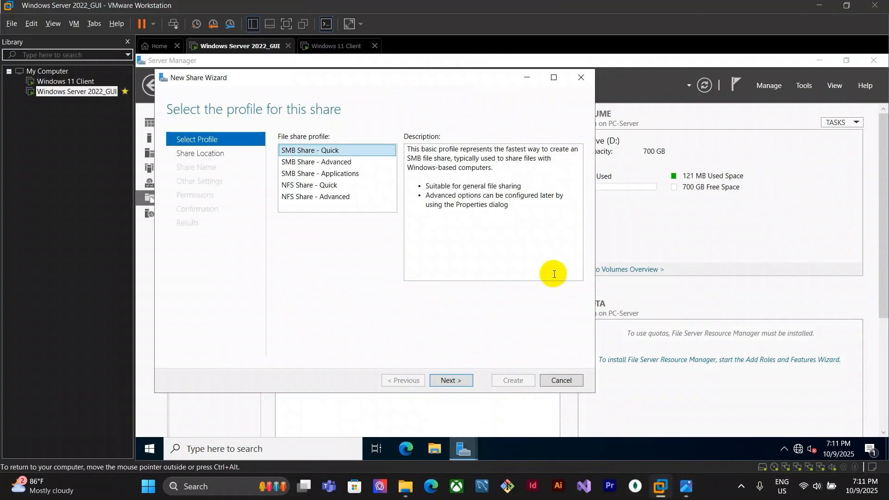
{"action": "left_click", "coordinate": [452, 380]}
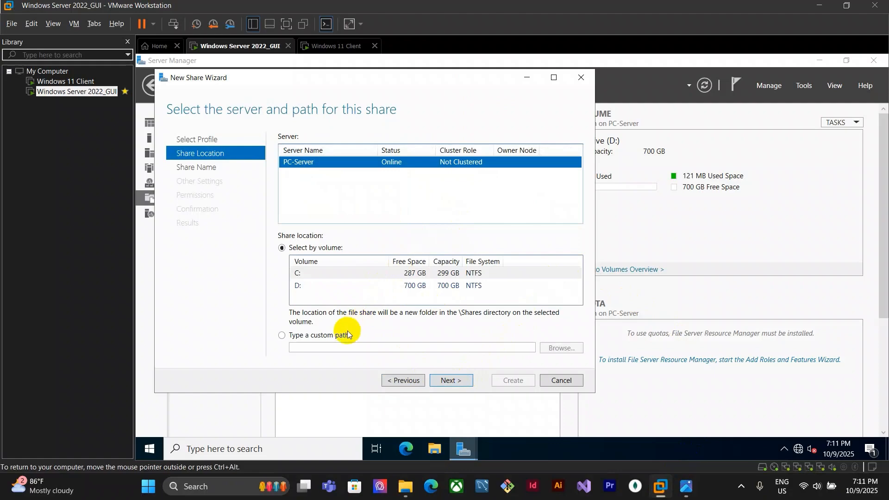
{"action": "left_click", "coordinate": [343, 335]}
{"action": "left_click", "coordinate": [561, 348]}
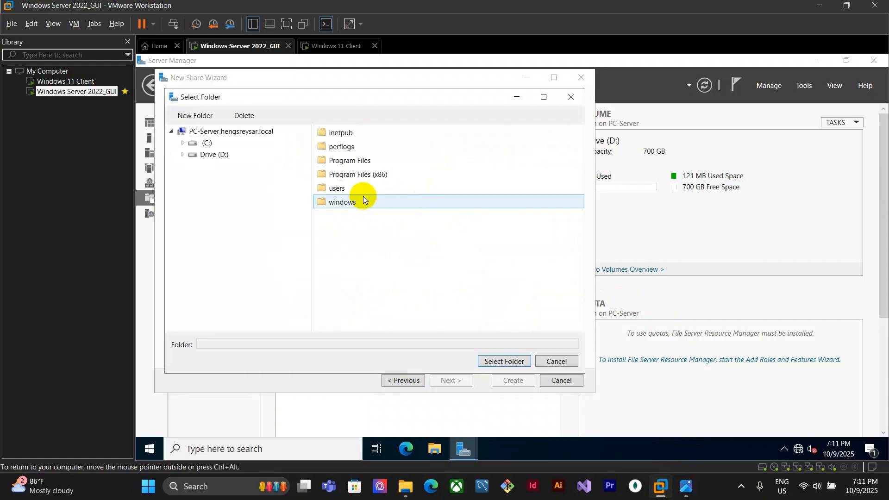
{"action": "left_click", "coordinate": [214, 155]}
{"action": "double_click", "coordinate": [340, 133]}
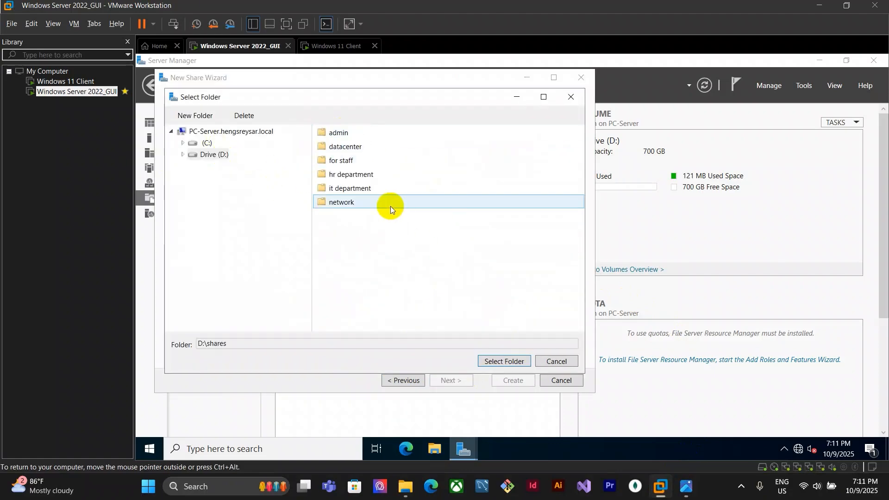
{"action": "left_click", "coordinate": [687, 486]}
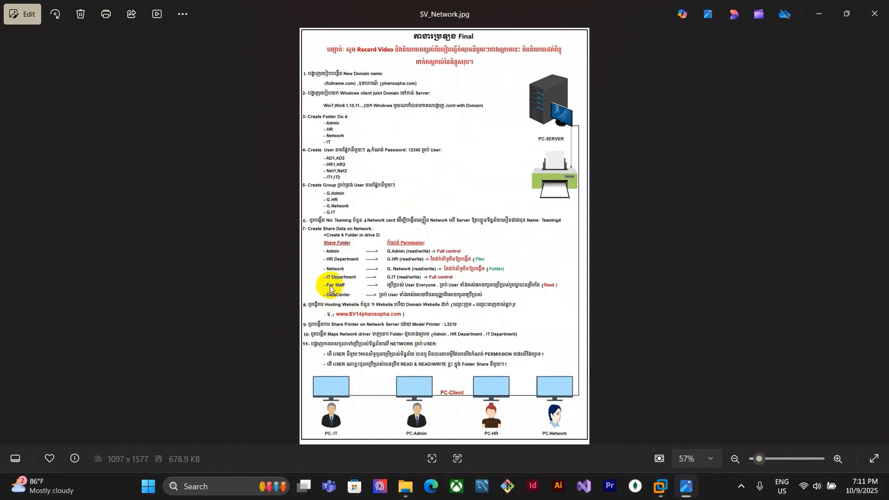
{"action": "left_click", "coordinate": [663, 494]}
{"action": "left_click", "coordinate": [369, 166]}
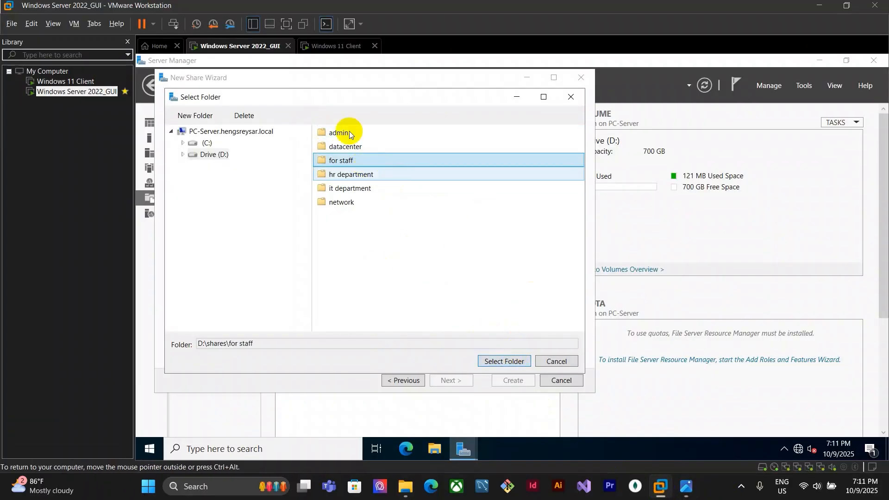
{"action": "left_click", "coordinate": [509, 361]}
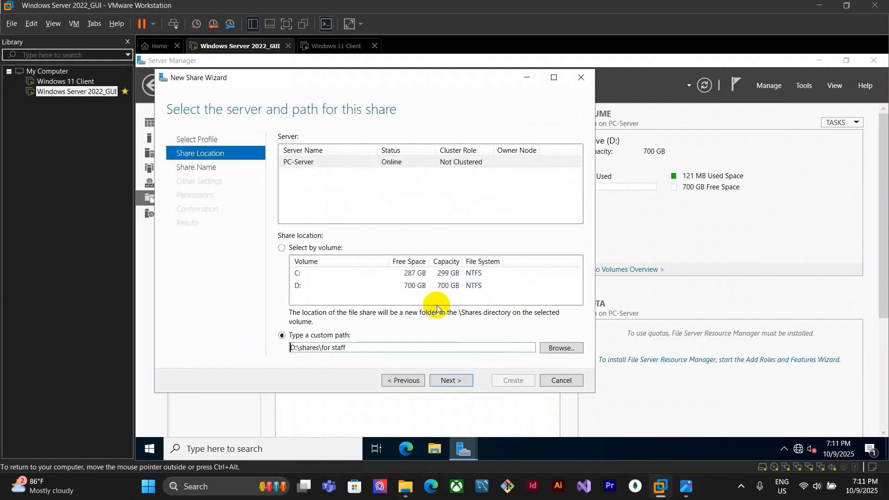
Keep the default share name and settings, and open the folder permission customization for for staff
{"action": "left_click", "coordinate": [452, 381]}
{"action": "left_click", "coordinate": [451, 382]}
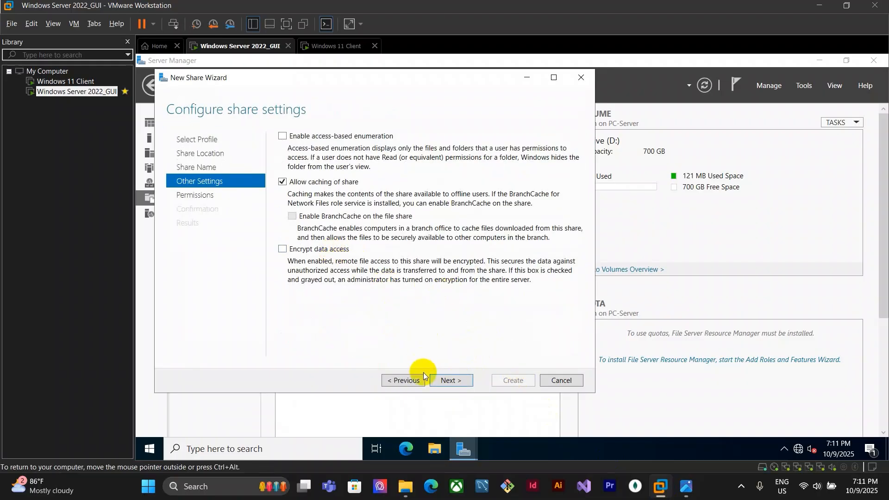
{"action": "left_click", "coordinate": [454, 380]}
{"action": "left_click", "coordinate": [350, 281]}
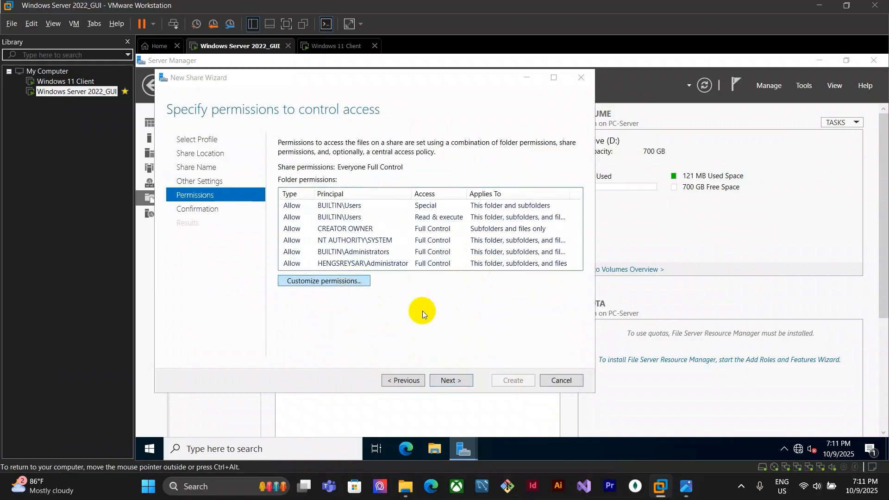
{"action": "left_click", "coordinate": [686, 488]}
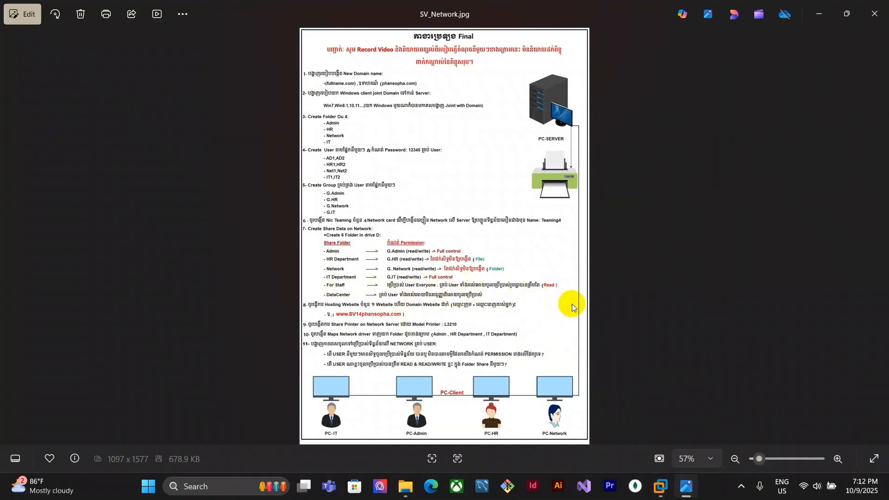
{"action": "left_click", "coordinate": [661, 491]}
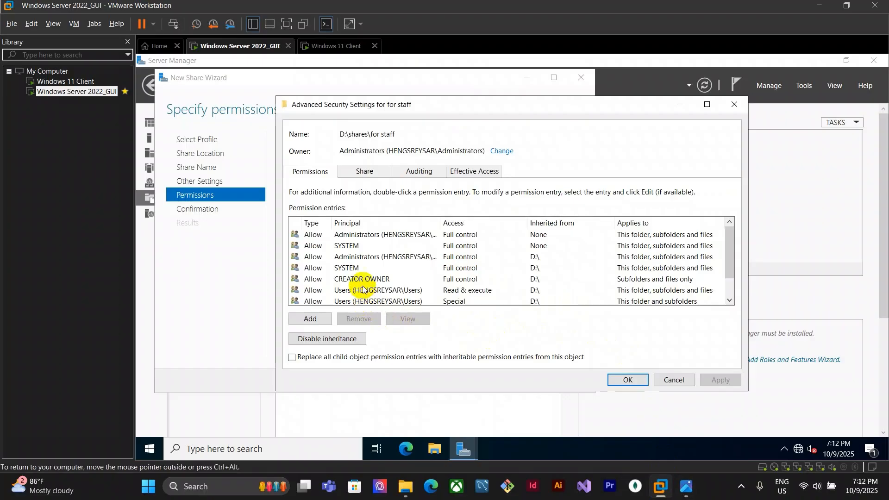
Disable inheritance removing inherited entries, then add a permission entry with Everyone as principal
{"action": "left_click", "coordinate": [340, 342]}
{"action": "left_click", "coordinate": [506, 276]}
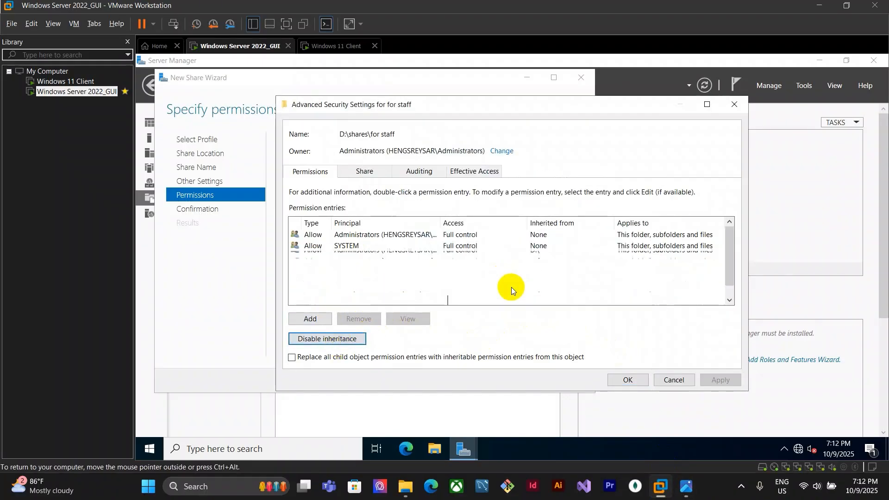
{"action": "left_click", "coordinate": [310, 318]}
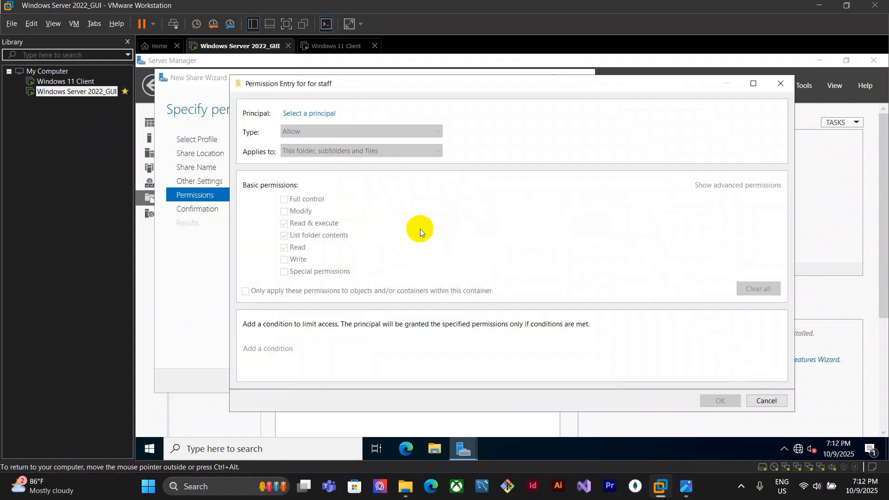
{"action": "left_click", "coordinate": [311, 113]}
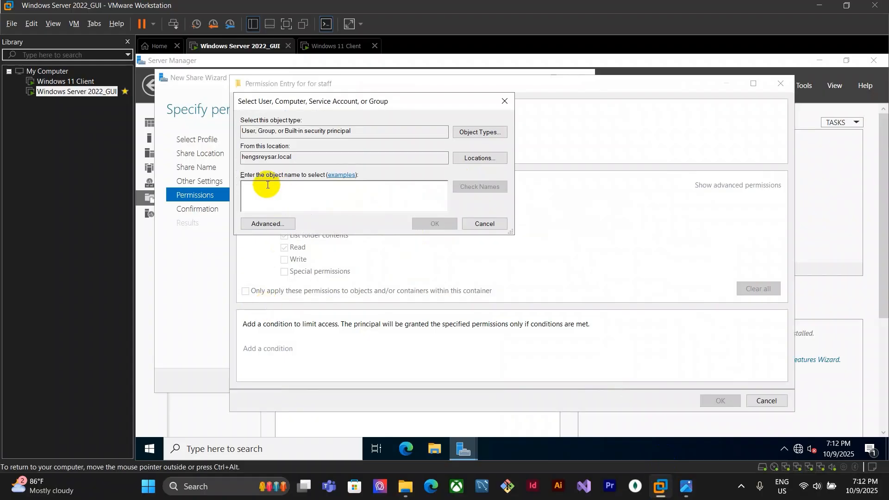
{"action": "type", "text": "ev"}
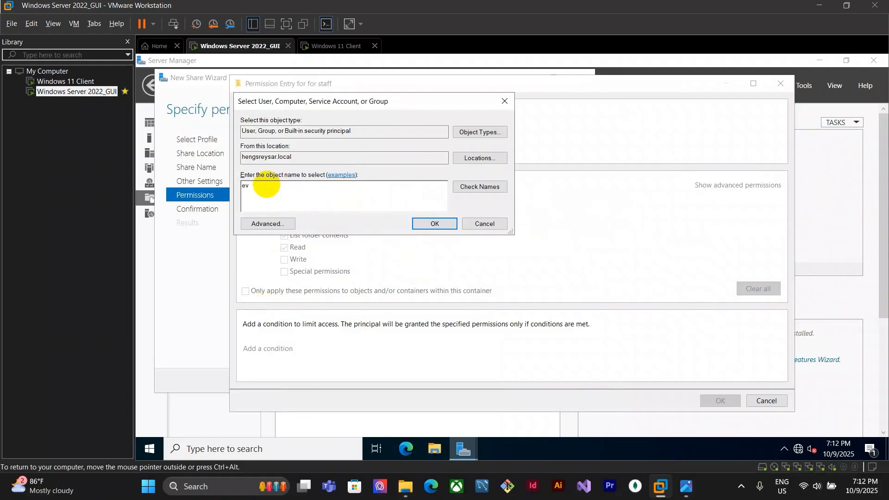
{"action": "key", "text": "Return"}
{"action": "left_click", "coordinate": [278, 195]}
{"action": "left_click", "coordinate": [502, 294]}
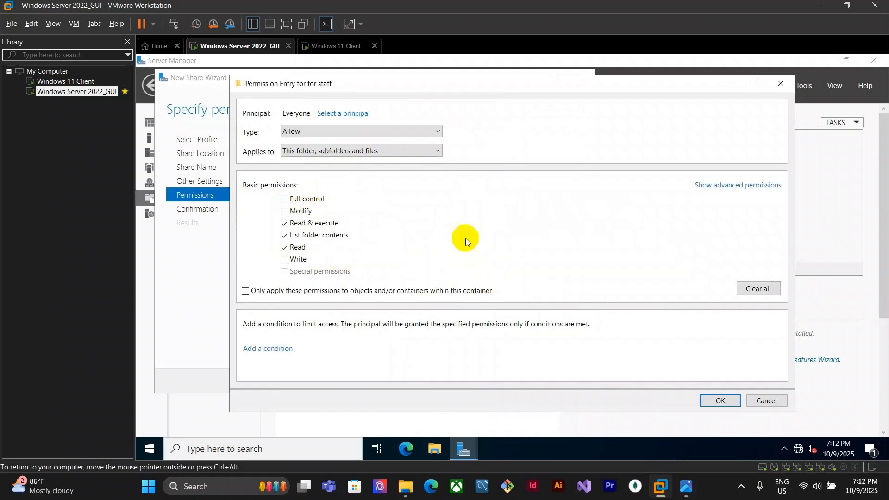
Keep Everyone's Read & execute, List folder contents and Read permissions, then create the for staff share
{"action": "left_click", "coordinate": [738, 187]}
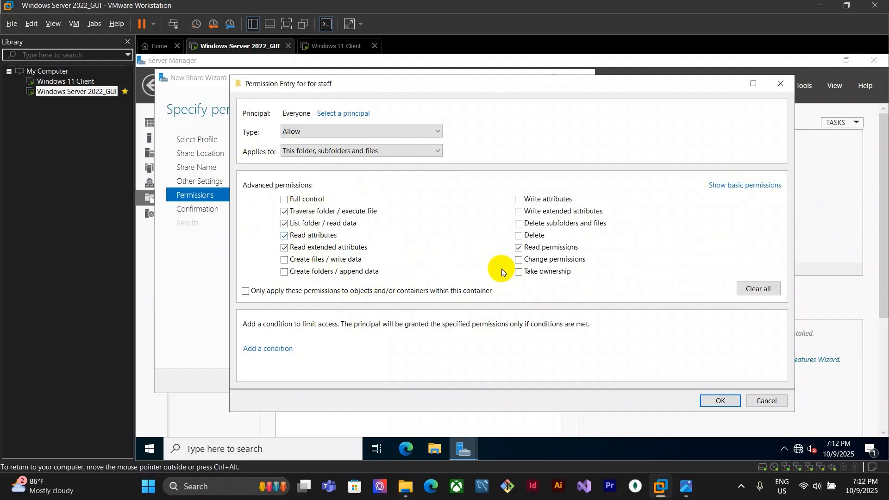
{"action": "left_click", "coordinate": [715, 184]}
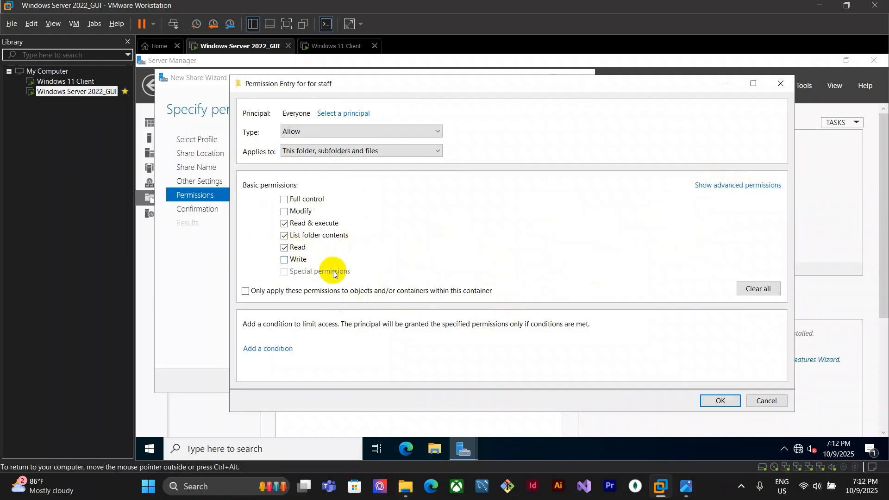
{"action": "left_click", "coordinate": [722, 402]}
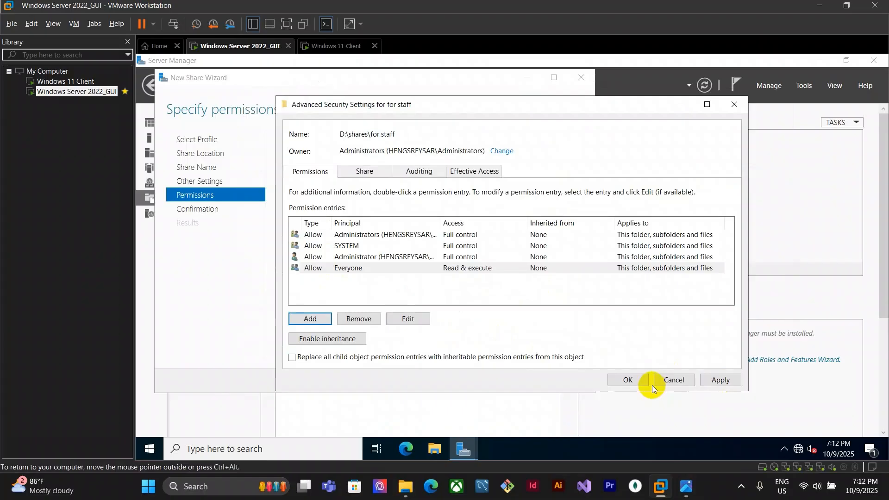
{"action": "left_click", "coordinate": [637, 381]}
{"action": "left_click", "coordinate": [459, 379]}
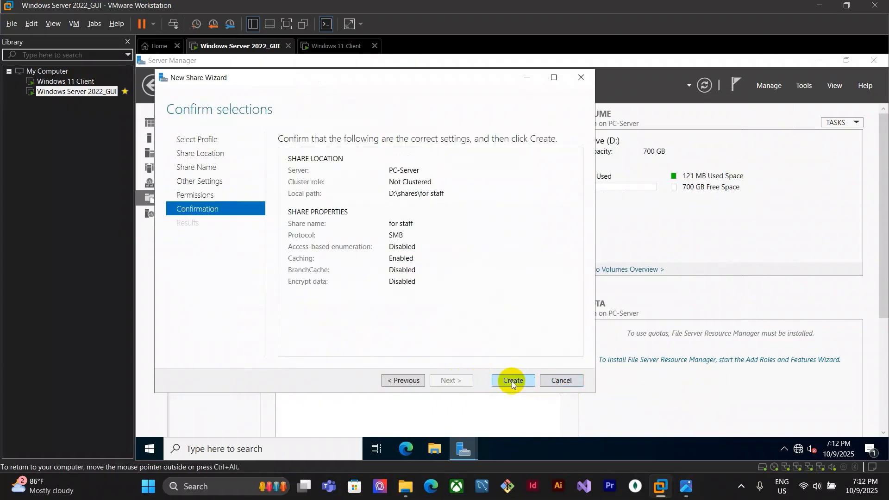
{"action": "left_click", "coordinate": [511, 380]}
{"action": "left_click", "coordinate": [515, 380]}
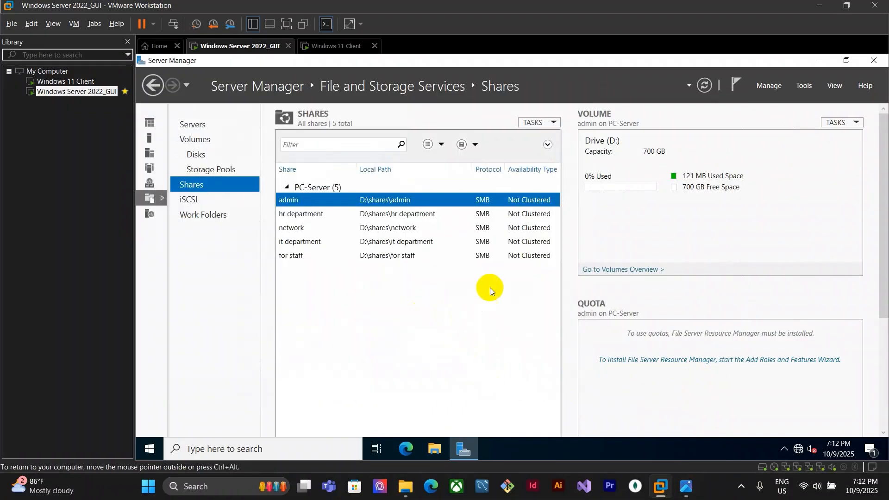
Start another new share with the SMB Share - Quick profile
{"action": "left_click", "coordinate": [688, 483]}
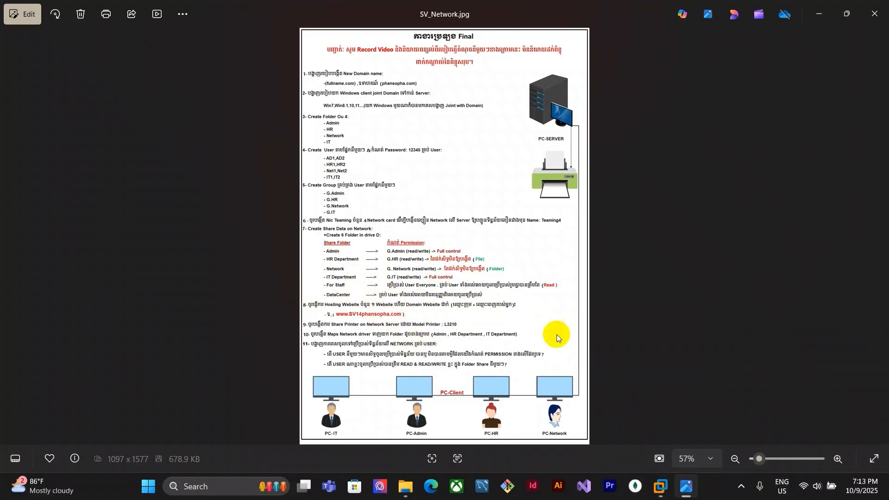
{"action": "left_click", "coordinate": [667, 489]}
{"action": "left_click", "coordinate": [539, 123]}
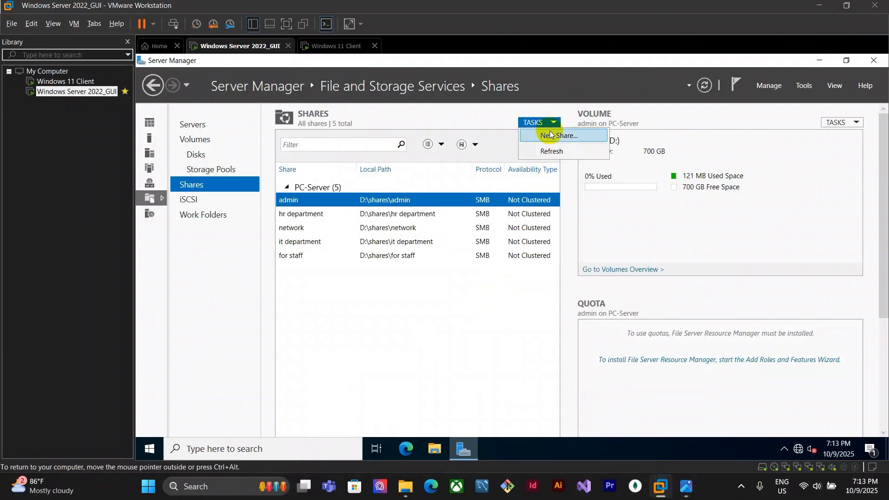
{"action": "left_click", "coordinate": [537, 138]}
{"action": "left_click", "coordinate": [492, 424]}
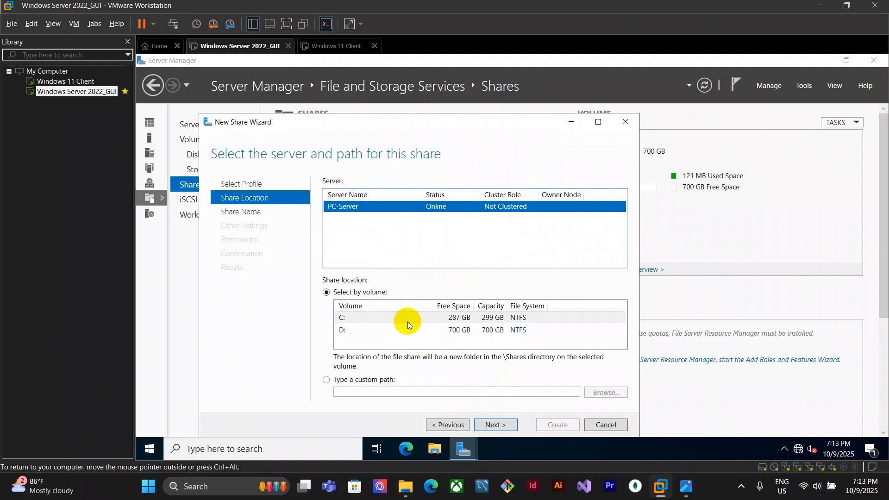
Use the custom path D:\shares\datacenter and continue through the share name and settings pages
{"action": "left_click", "coordinate": [366, 380]}
{"action": "left_click", "coordinate": [607, 393]}
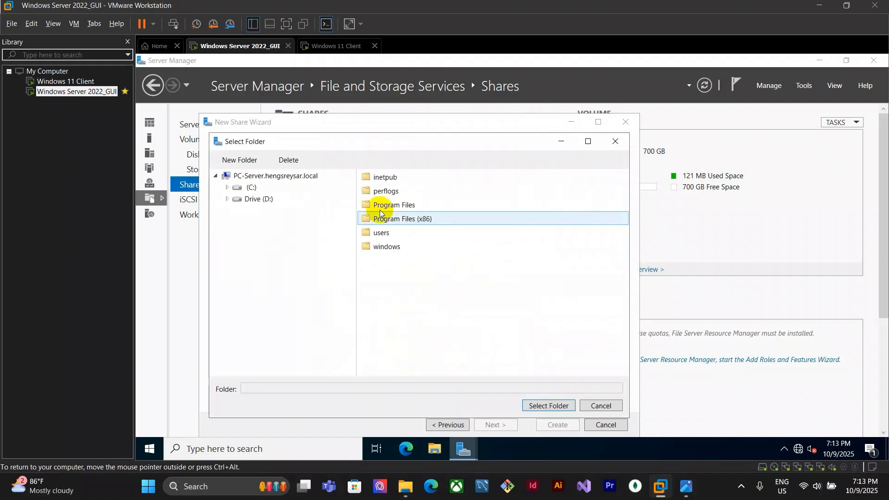
{"action": "left_click", "coordinate": [258, 199]}
{"action": "double_click", "coordinate": [394, 177]}
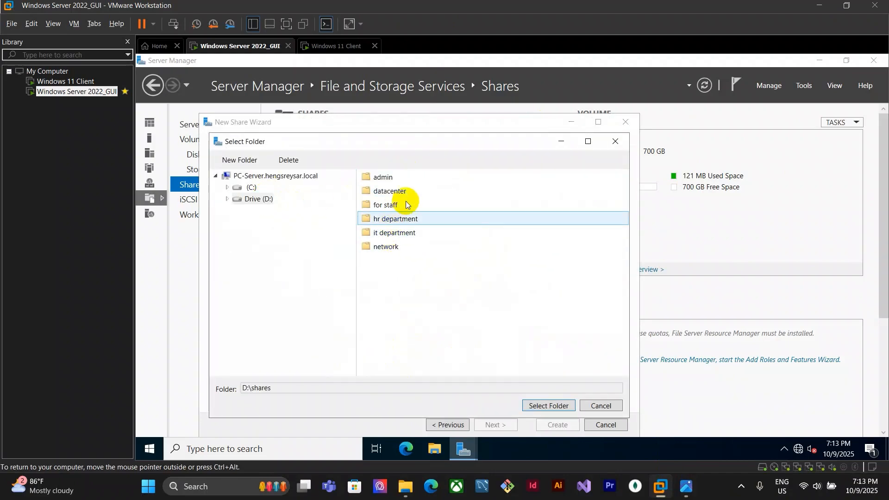
{"action": "left_click", "coordinate": [390, 191]}
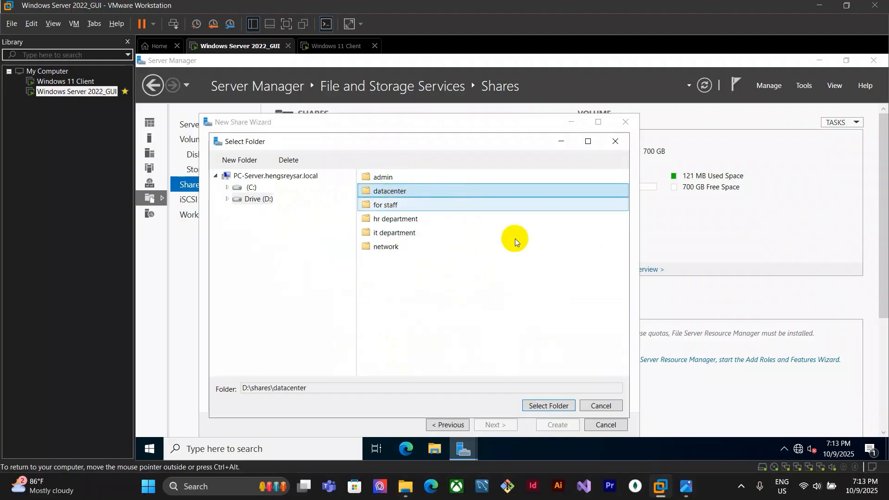
{"action": "left_click", "coordinate": [547, 406]}
{"action": "left_click", "coordinate": [495, 424]}
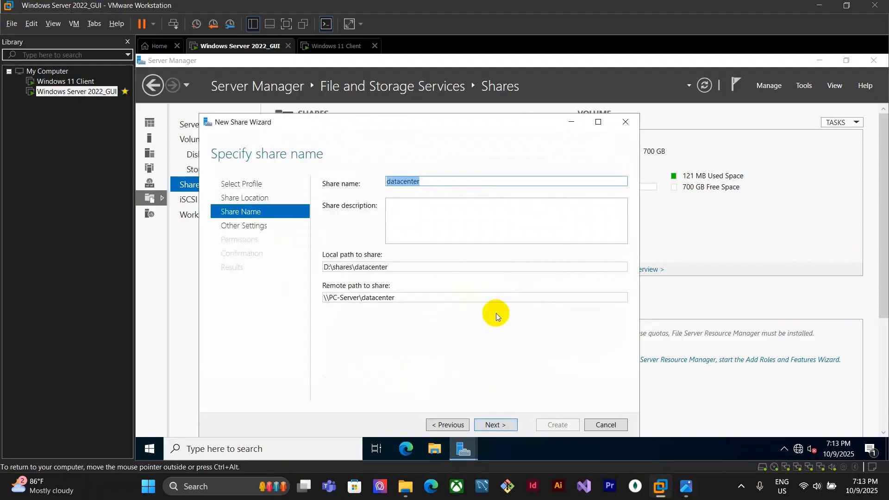
{"action": "left_click", "coordinate": [496, 424]}
{"action": "left_click", "coordinate": [327, 294]}
{"action": "left_click", "coordinate": [495, 425]}
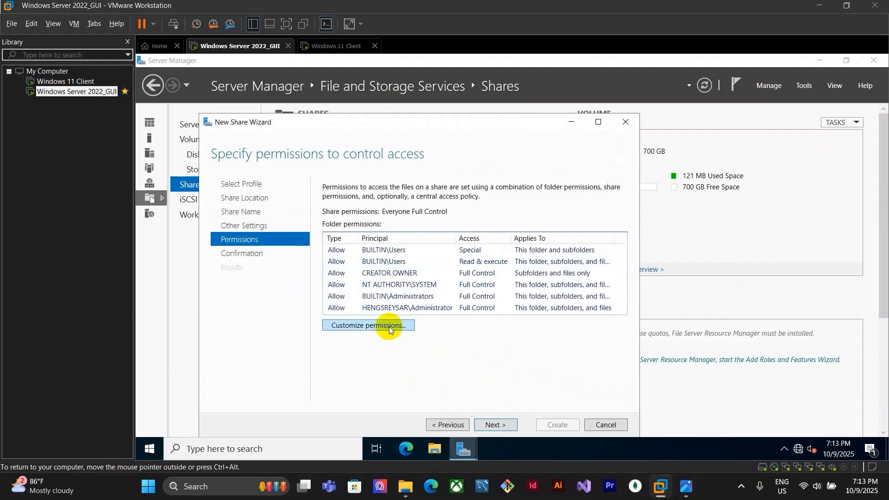
Open the datacenter folder's permission customization and disable inheritance, removing inherited entries
{"action": "left_click", "coordinate": [368, 325]}
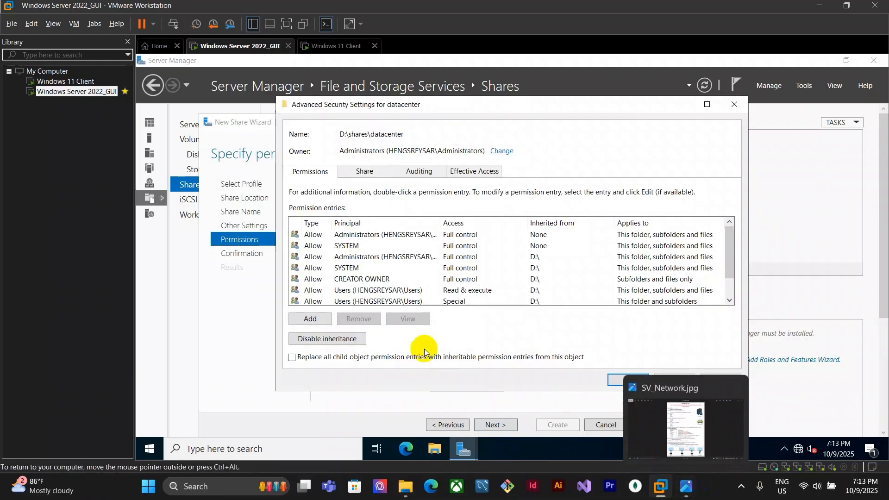
{"action": "left_click", "coordinate": [327, 338]}
{"action": "left_click", "coordinate": [457, 279]}
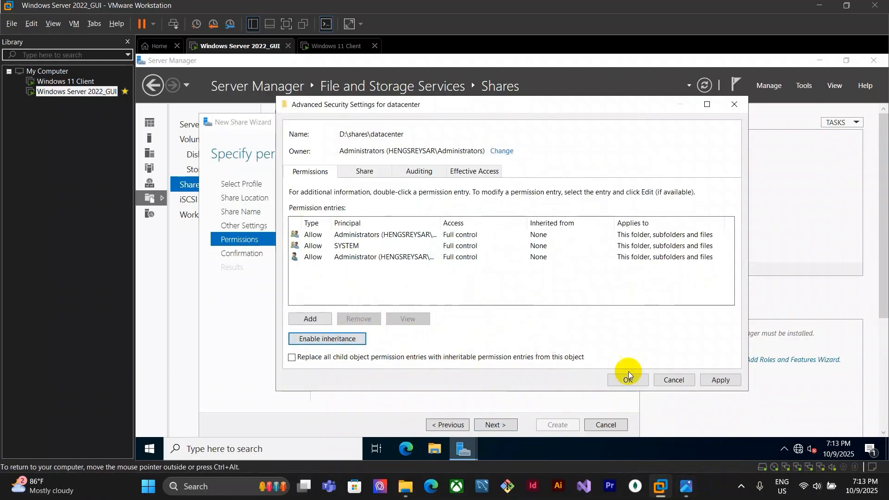
Confirm the datacenter folder's advanced security settings and create the datacenter share, closing the wizard
{"action": "left_click", "coordinate": [686, 486]}
{"action": "left_click", "coordinate": [659, 487]}
{"action": "left_click", "coordinate": [668, 420]}
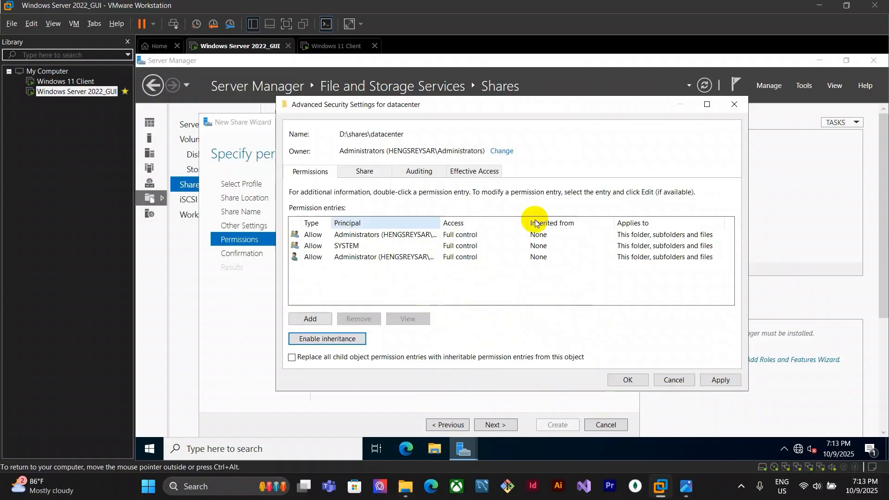
{"action": "left_click", "coordinate": [635, 379]}
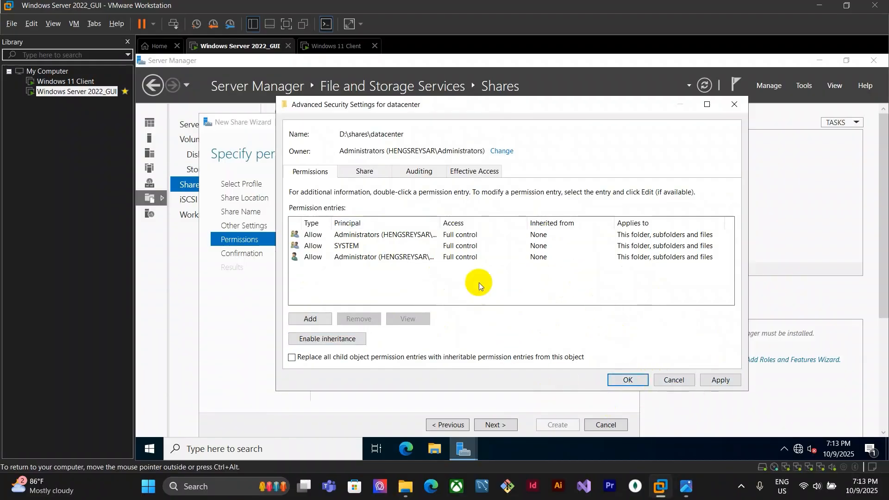
{"action": "left_click", "coordinate": [504, 424]}
{"action": "left_click", "coordinate": [558, 424]}
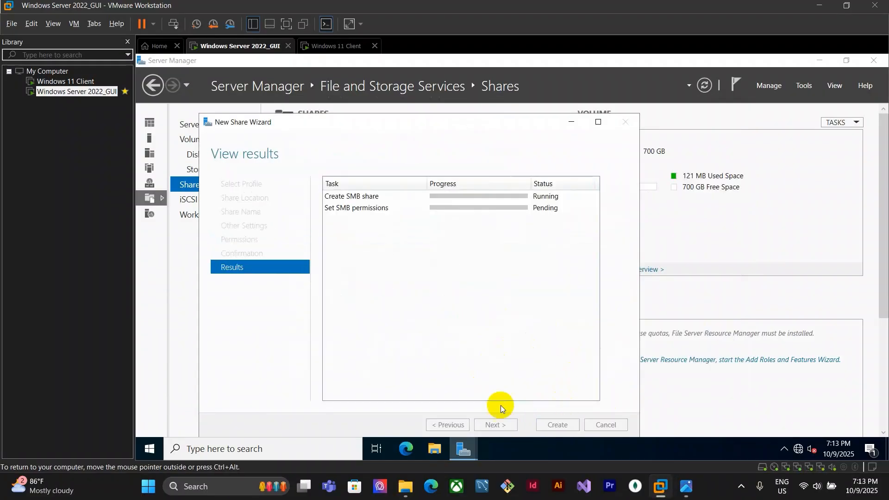
{"action": "left_click", "coordinate": [559, 424]}
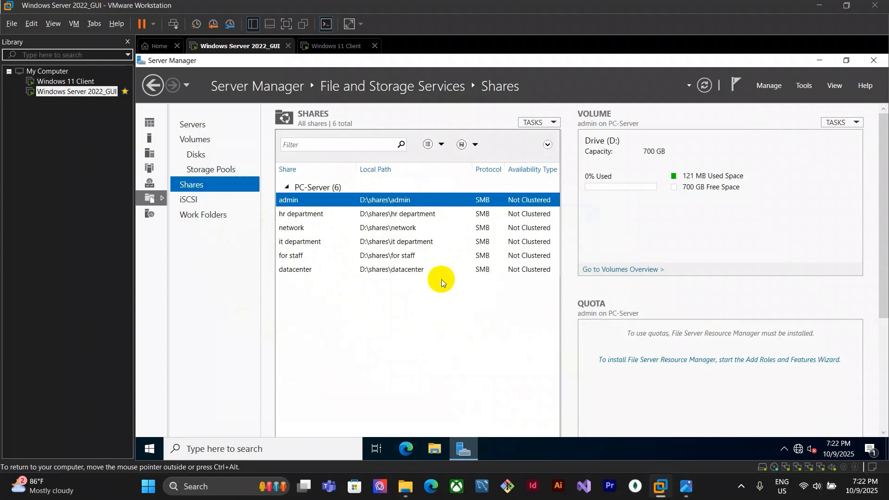
Switch to the Windows 11 client and open the server's shares at \\10.10.10.2 through the Run dialog
{"action": "left_click", "coordinate": [338, 46]}
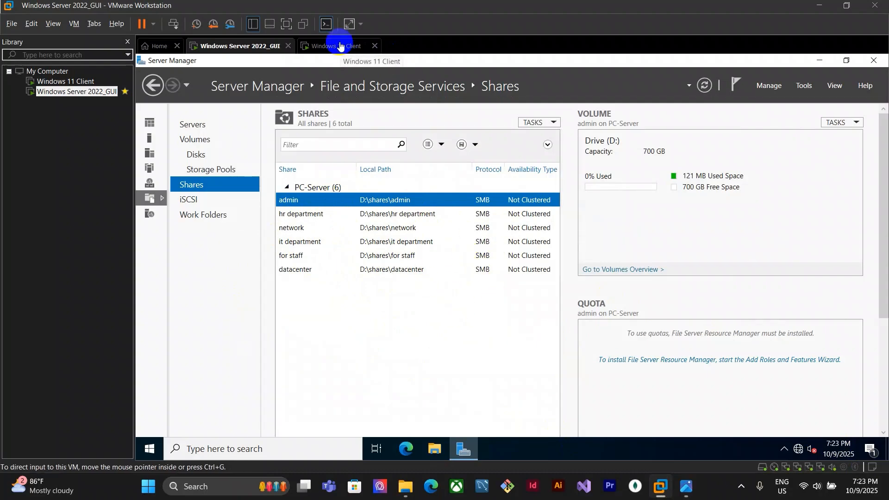
{"action": "left_click", "coordinate": [468, 200]}
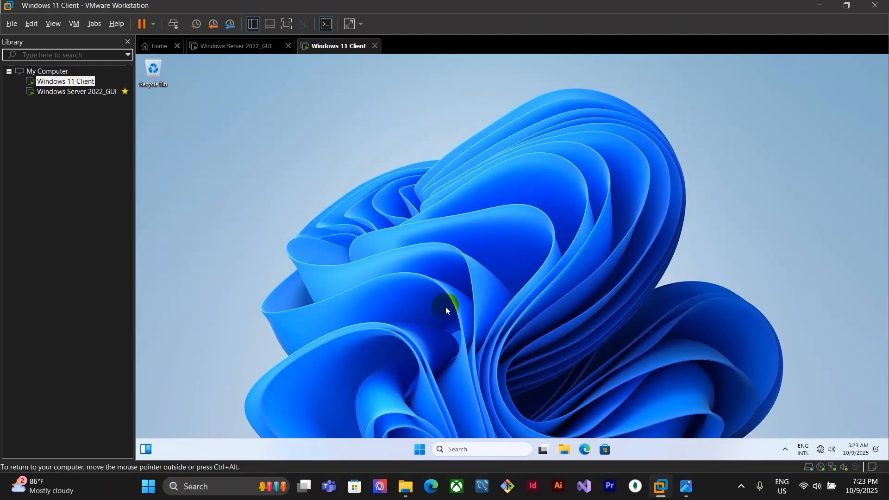
{"action": "key", "text": "super+r"}
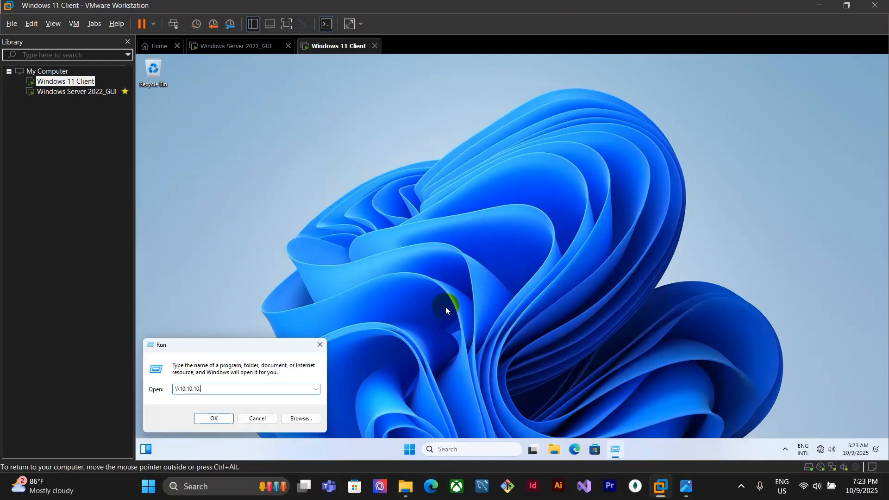
{"action": "key", "text": "Return"}
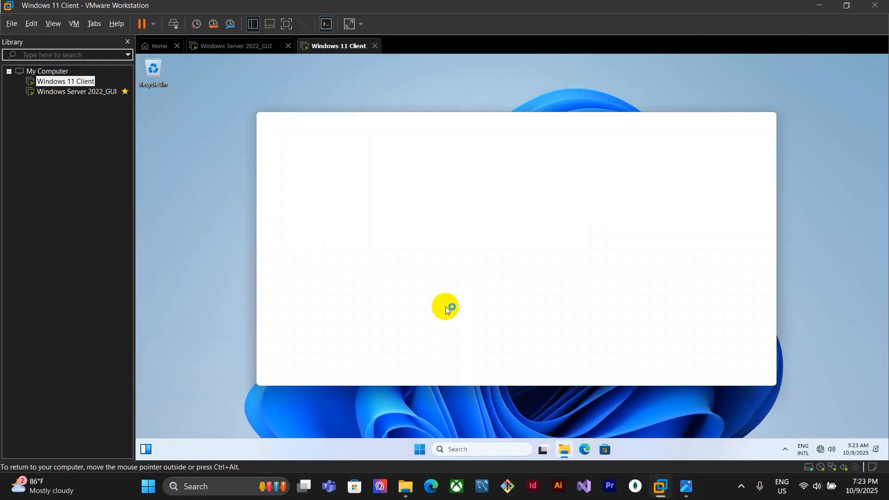
{"action": "left_click", "coordinate": [680, 490]}
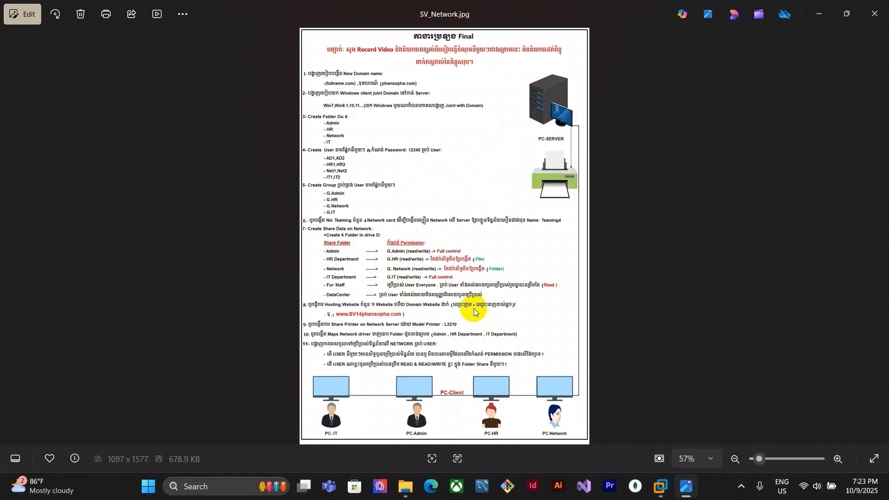
{"action": "mouse_move", "coordinate": [661, 487]}
{"action": "left_click", "coordinate": [669, 408]}
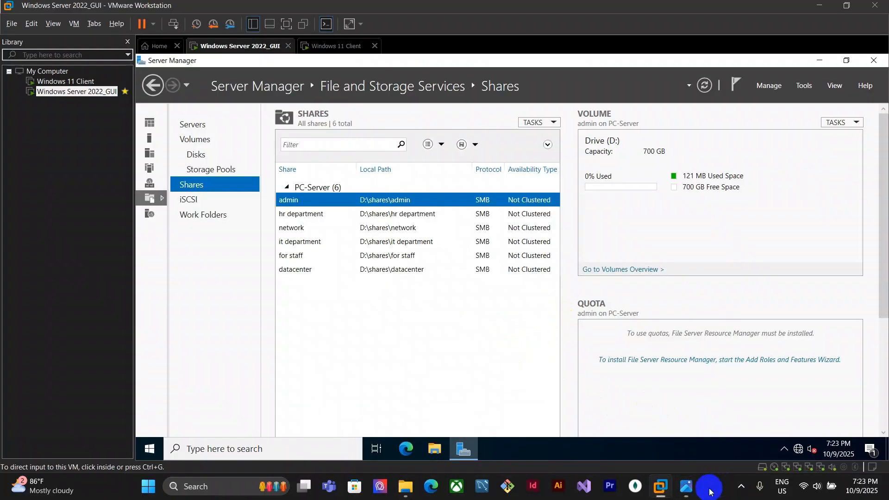
{"action": "left_click", "coordinate": [792, 407]}
{"action": "left_click", "coordinate": [494, 292]}
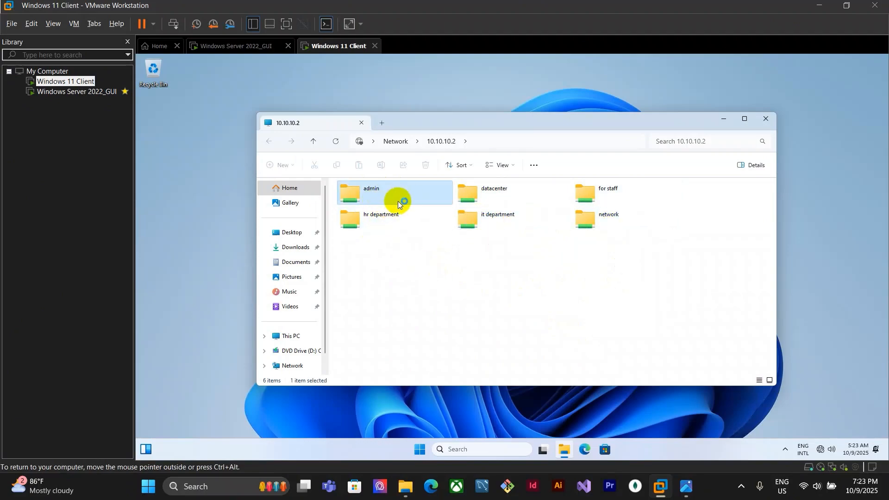
Open the admin share from the client and browse its contents
{"action": "left_click", "coordinate": [686, 486]}
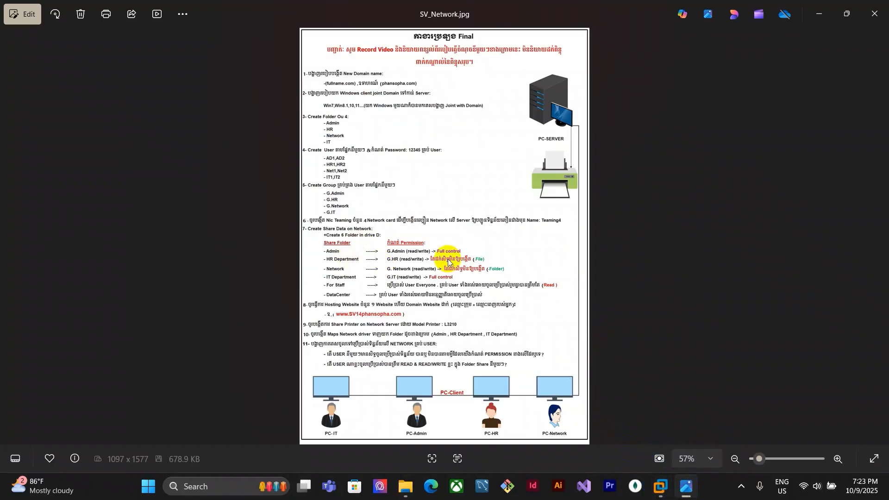
{"action": "mouse_move", "coordinate": [661, 486]}
{"action": "left_click", "coordinate": [676, 404]}
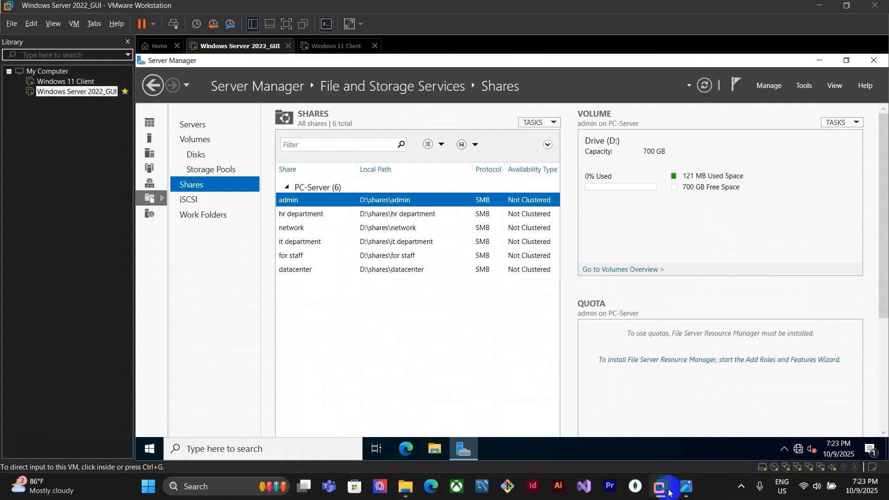
{"action": "left_click", "coordinate": [748, 406]}
{"action": "left_click", "coordinate": [445, 261]}
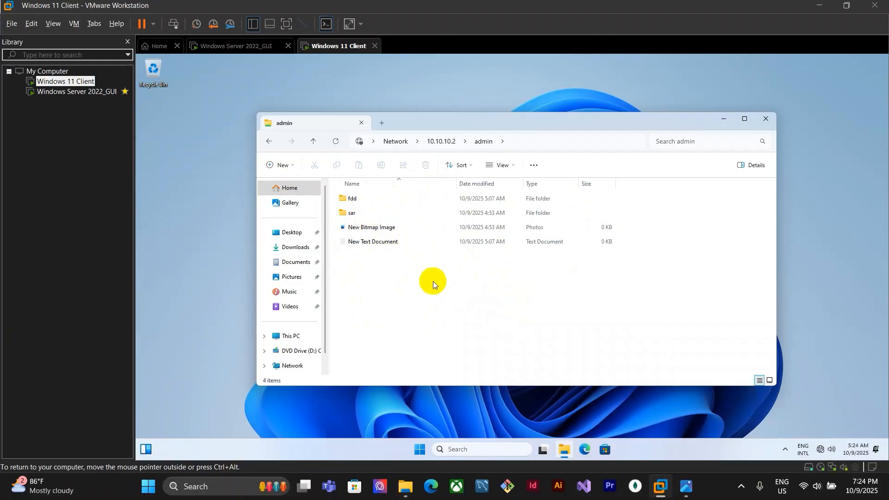
{"action": "right_click", "coordinate": [519, 307]}
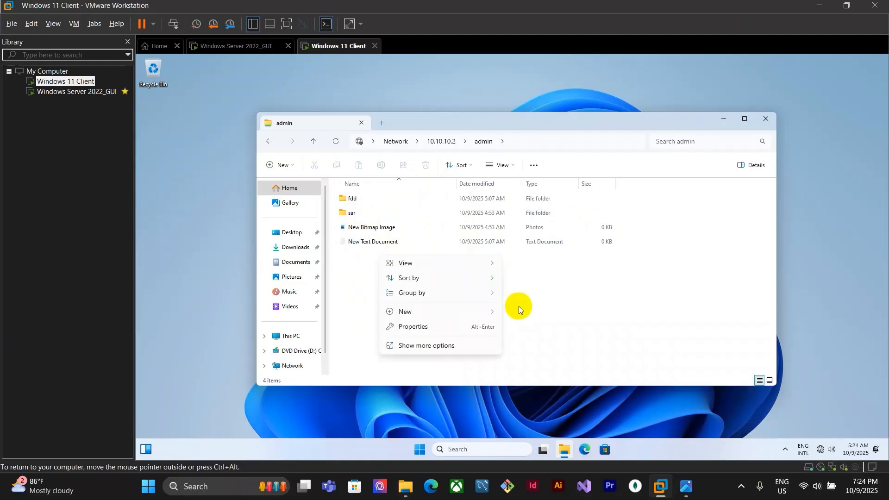
{"action": "left_click", "coordinate": [518, 306]}
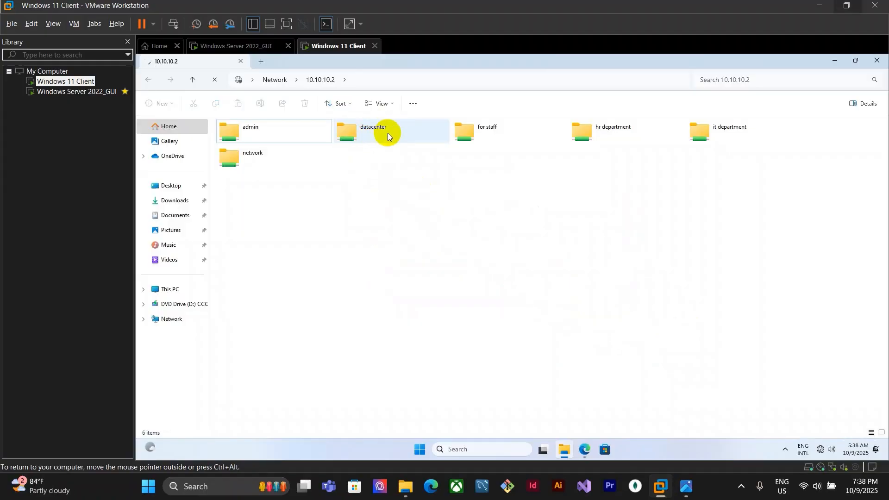
Try to open the datacenter share from the client and dismiss the access error
{"action": "left_click", "coordinate": [403, 137]}
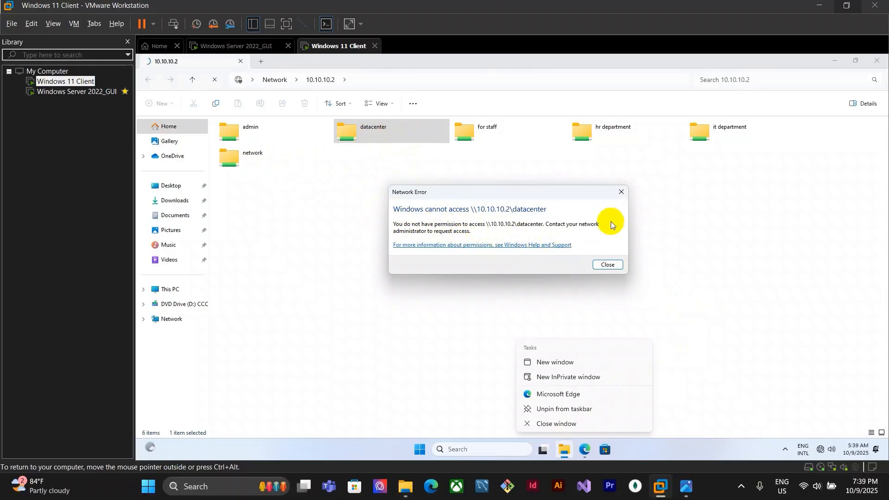
{"action": "left_click", "coordinate": [621, 193]}
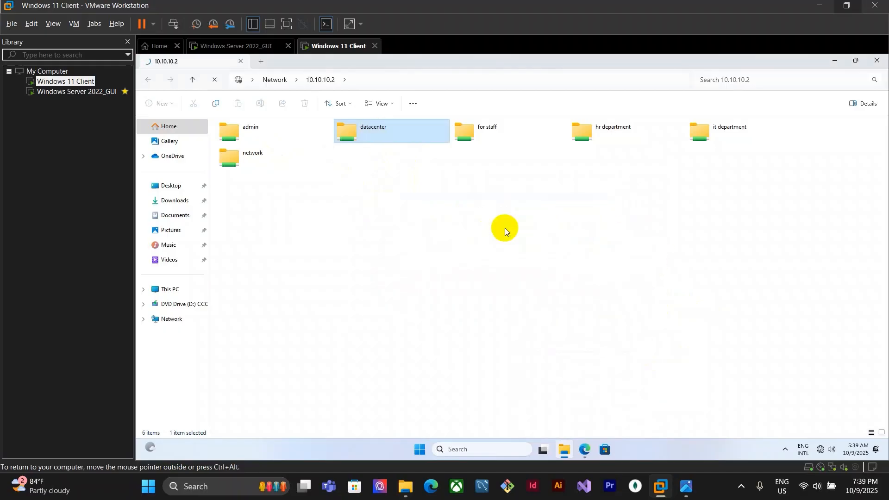
{"action": "left_click", "coordinate": [686, 489]}
{"action": "left_click", "coordinate": [660, 486]}
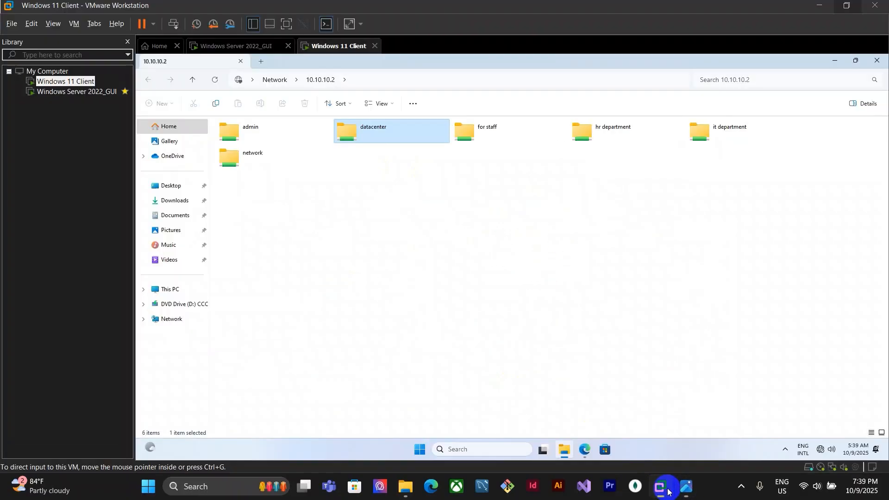
Open the for staff share, try to create a new item in it, and return to the share list
{"action": "left_click", "coordinate": [471, 134]}
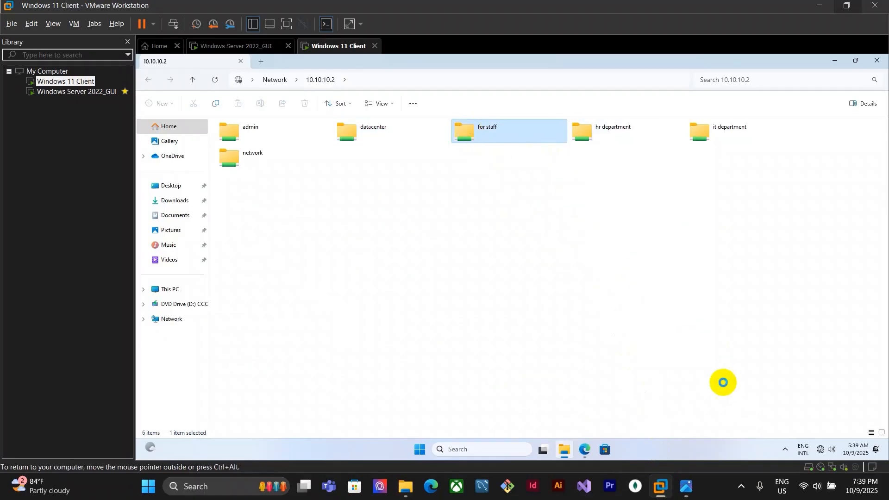
{"action": "left_click", "coordinate": [686, 487]}
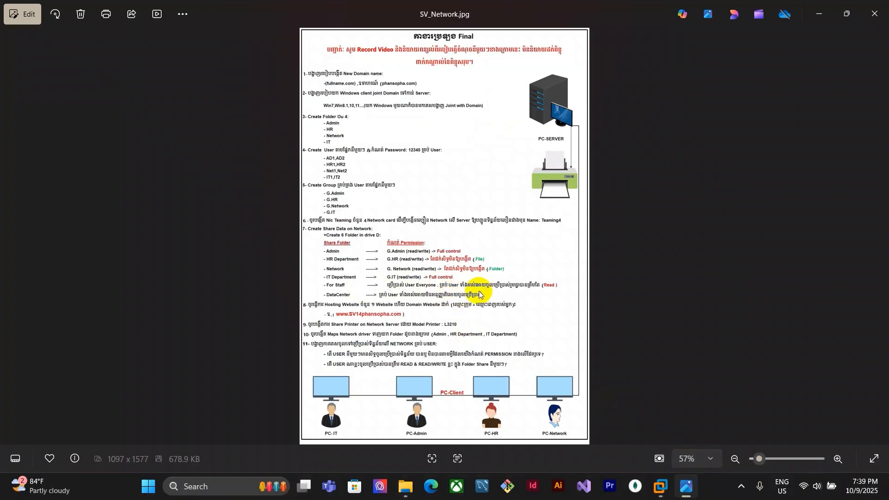
{"action": "left_click", "coordinate": [660, 486]}
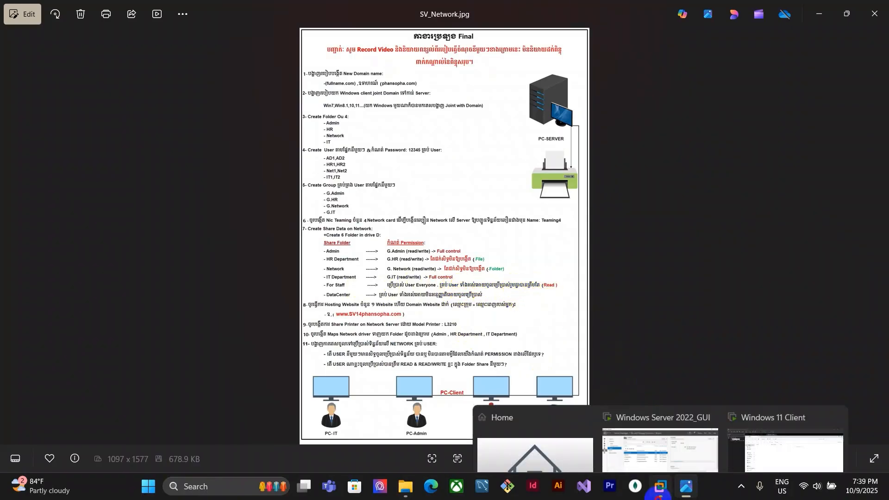
{"action": "left_click", "coordinate": [783, 454]}
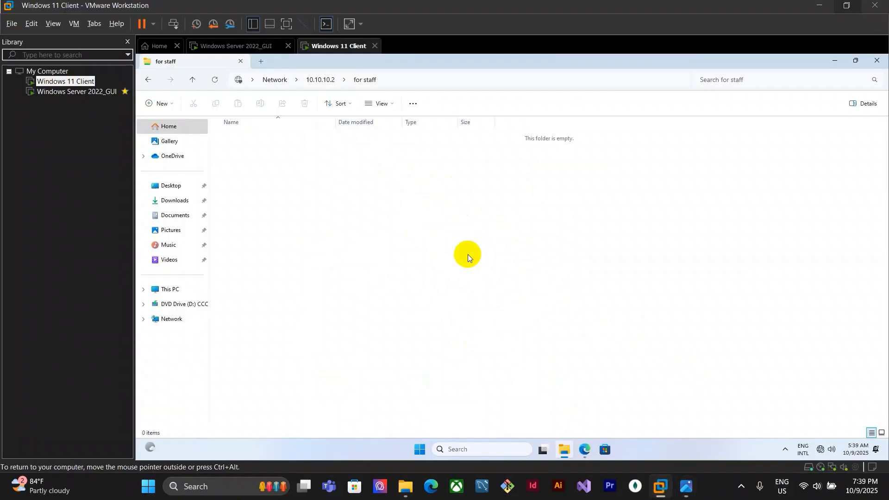
{"action": "right_click", "coordinate": [421, 184]}
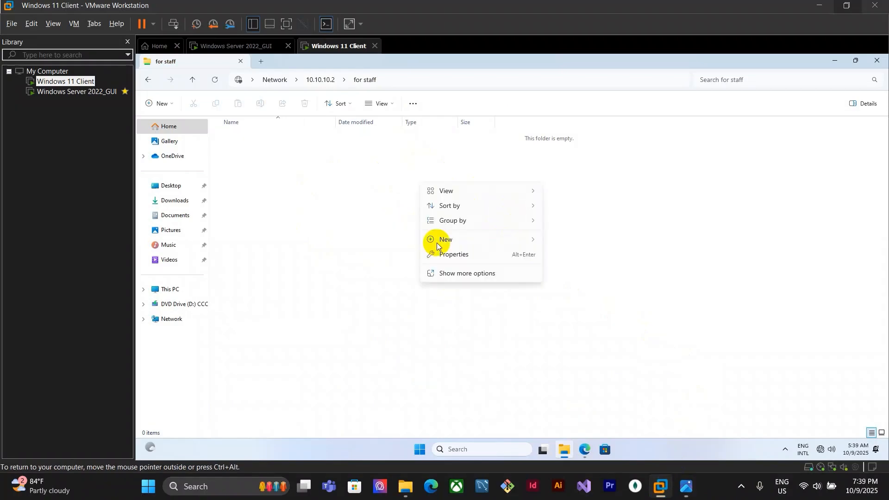
{"action": "mouse_move", "coordinate": [464, 241]}
{"action": "left_click", "coordinate": [556, 240]}
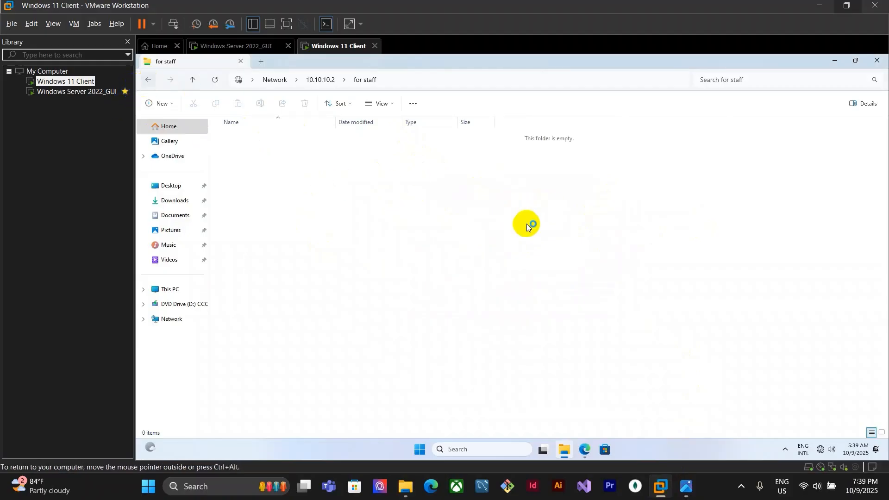
{"action": "key", "text": "alt+Left"}
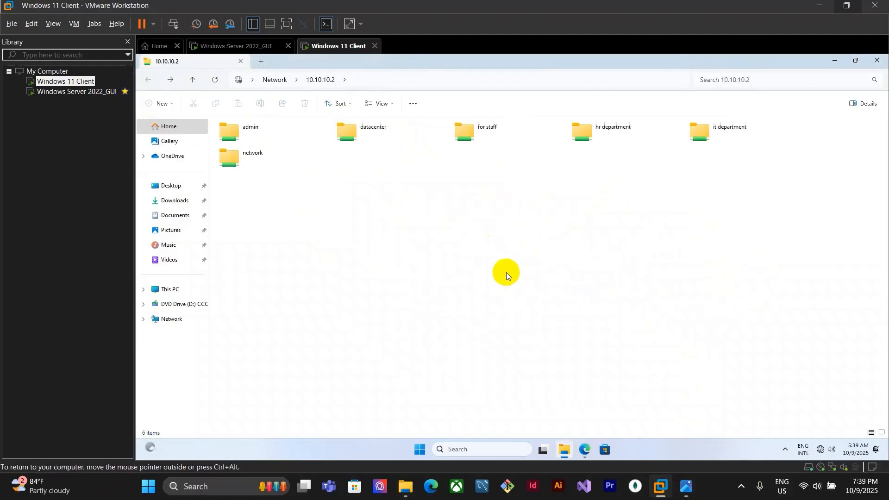
Try to open the hr department and it department shares, closing each access error
{"action": "double_click", "coordinate": [624, 134]}
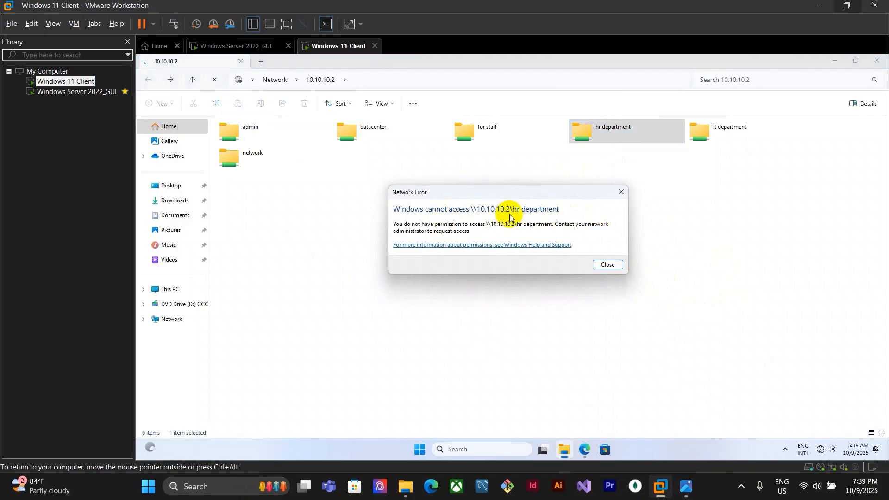
{"action": "left_click", "coordinate": [622, 193]}
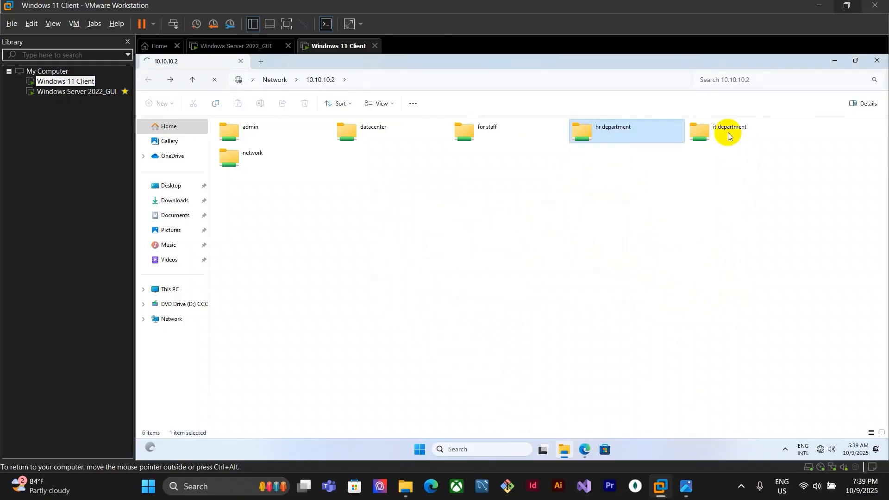
{"action": "left_click", "coordinate": [726, 133]}
{"action": "double_click", "coordinate": [726, 133]}
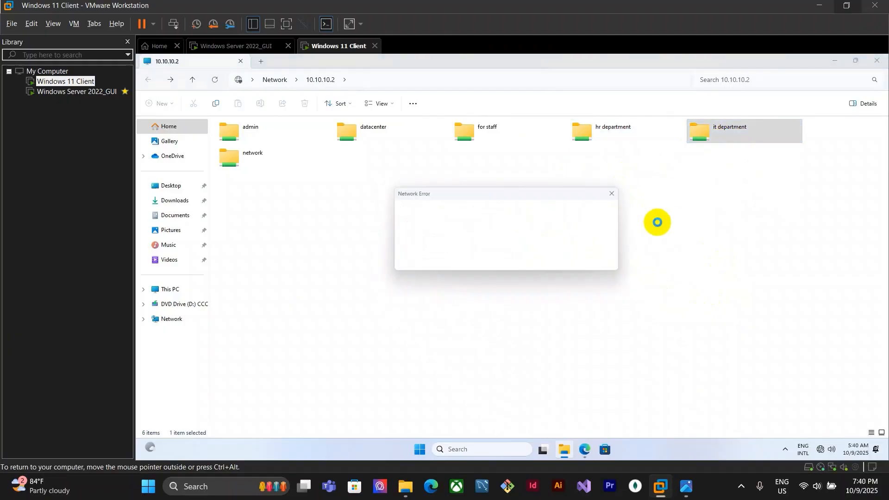
{"action": "left_click", "coordinate": [620, 192]}
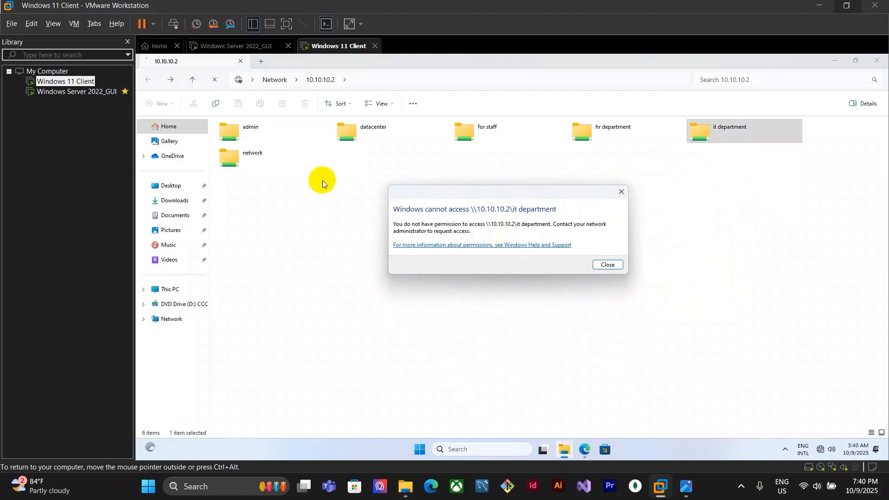
Try to open the network share and close its access error
{"action": "left_click", "coordinate": [257, 156]}
{"action": "left_click", "coordinate": [684, 477]}
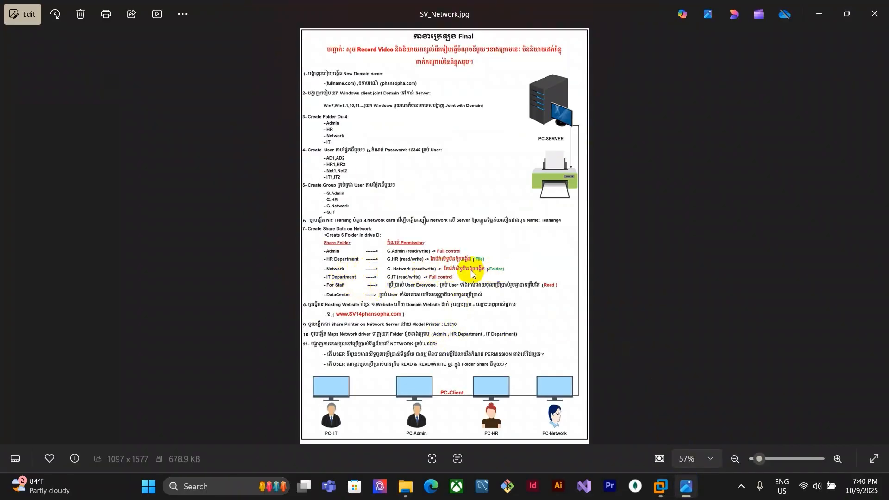
{"action": "left_click", "coordinate": [660, 494]}
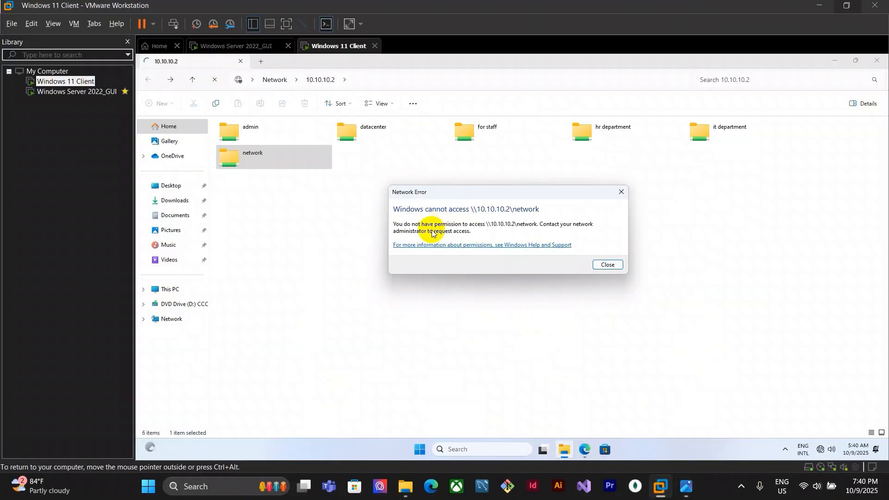
{"action": "left_click", "coordinate": [619, 191]}
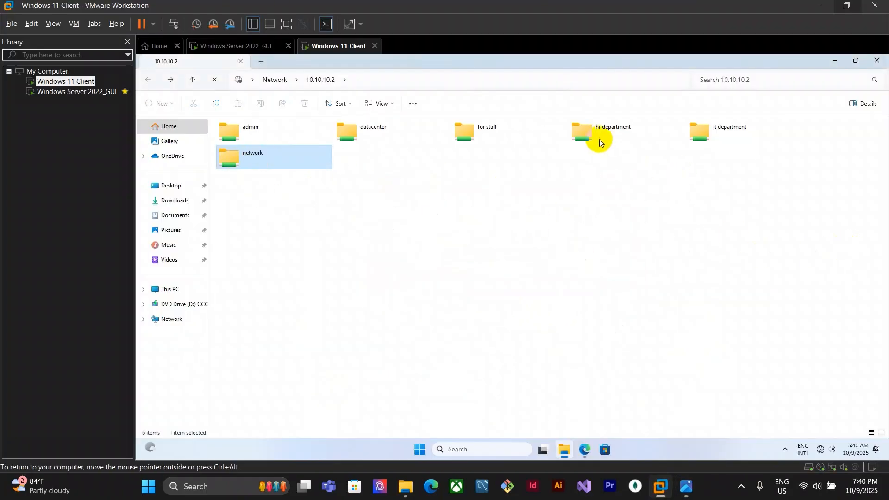
{"action": "double_click", "coordinate": [378, 126]}
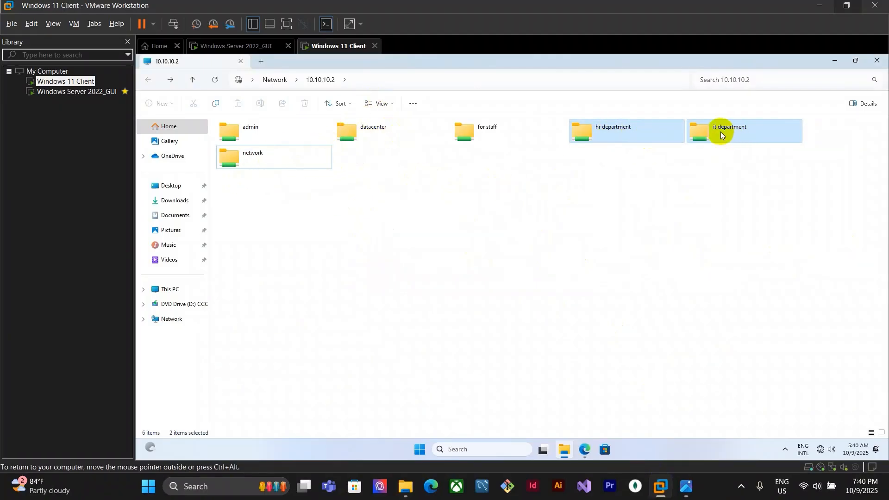
{"action": "left_click", "coordinate": [420, 448]}
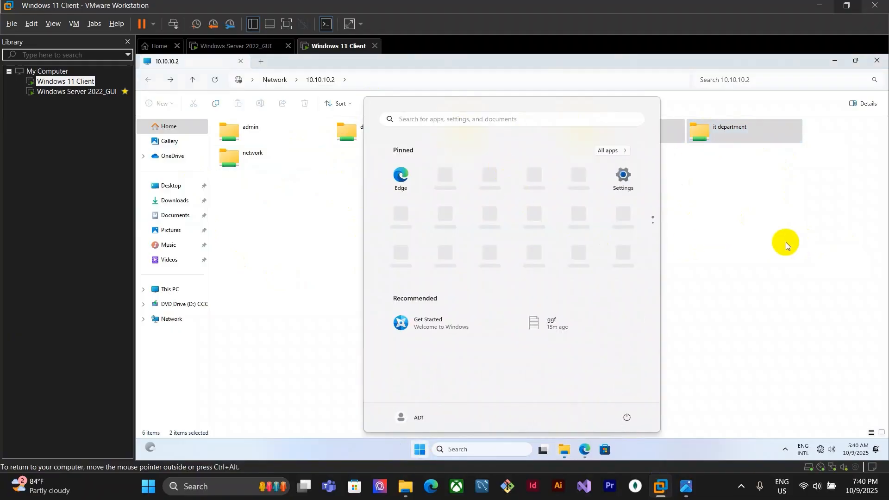
{"action": "left_click", "coordinate": [314, 165]}
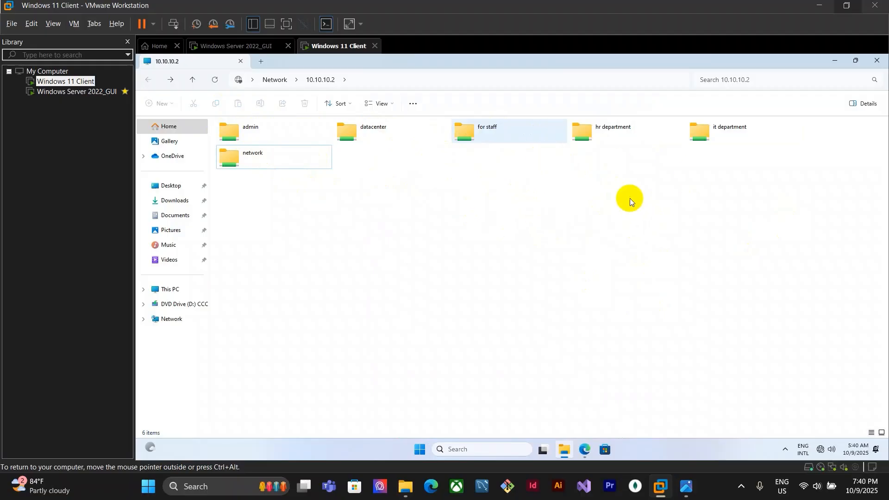
{"action": "left_click", "coordinate": [535, 131]}
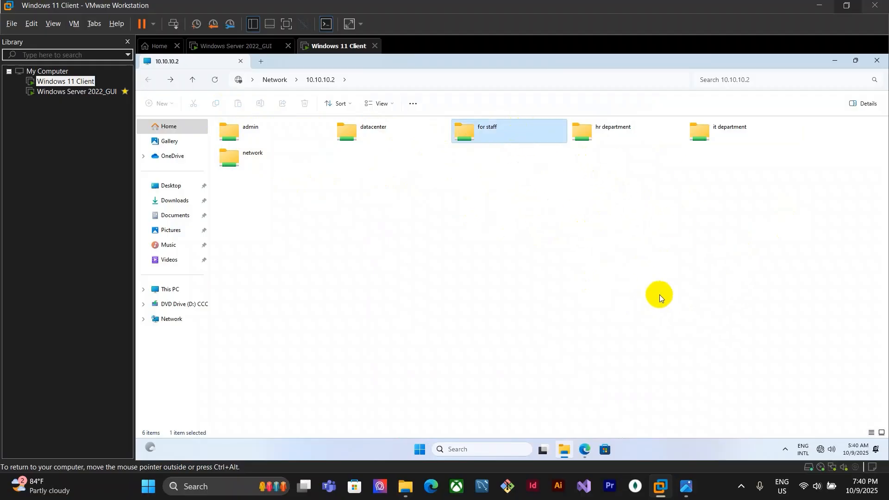
{"action": "left_click", "coordinate": [610, 296]}
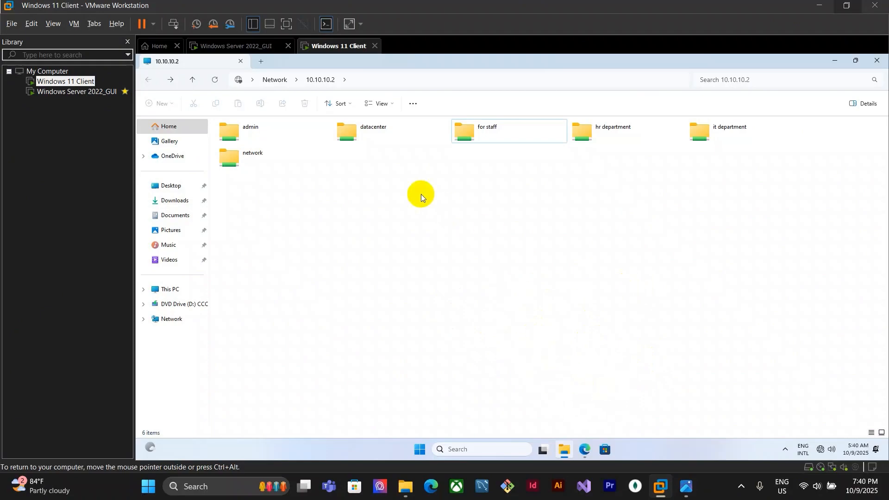
{"action": "left_click", "coordinate": [687, 486]}
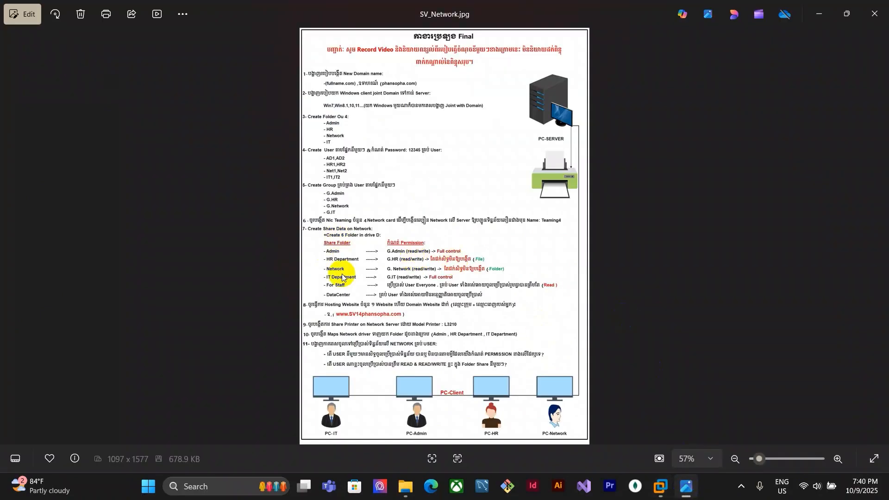
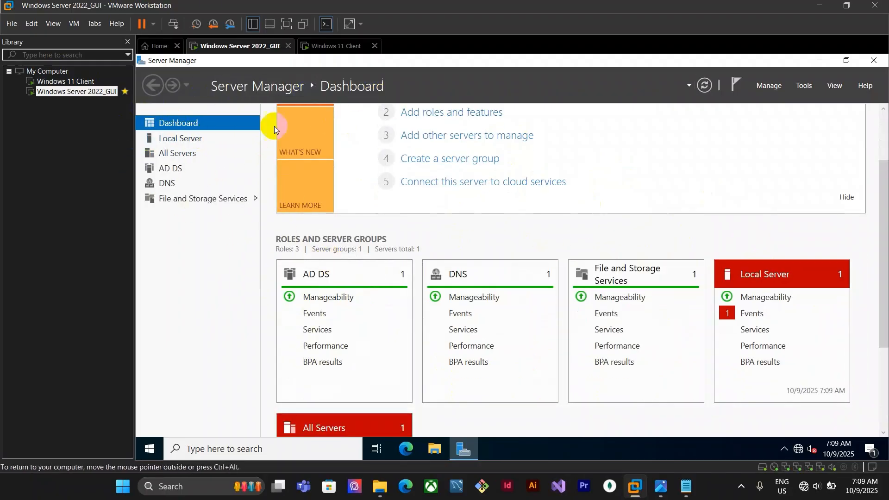
Review the website hosting steps in the notes alongside the Server Manager dashboard
{"action": "scroll", "coordinate": [296, 284], "scroll_direction": "down", "scroll_amount": 3}
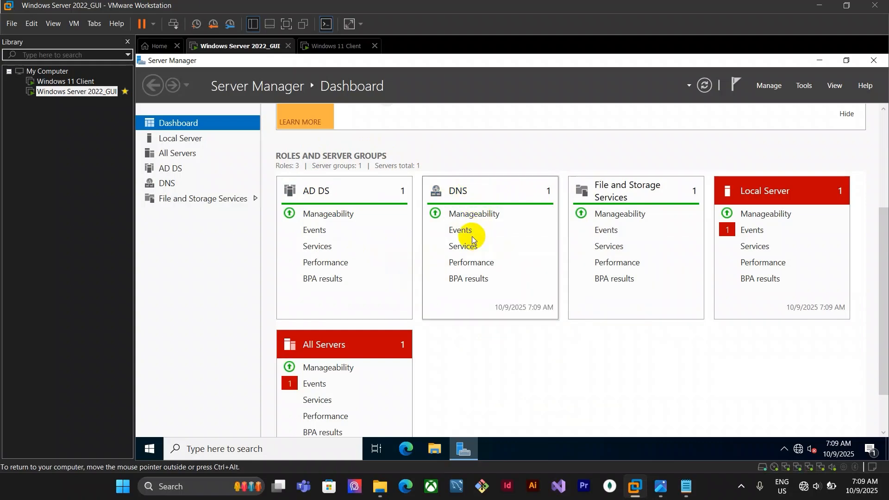
{"action": "mouse_move", "coordinate": [667, 489]}
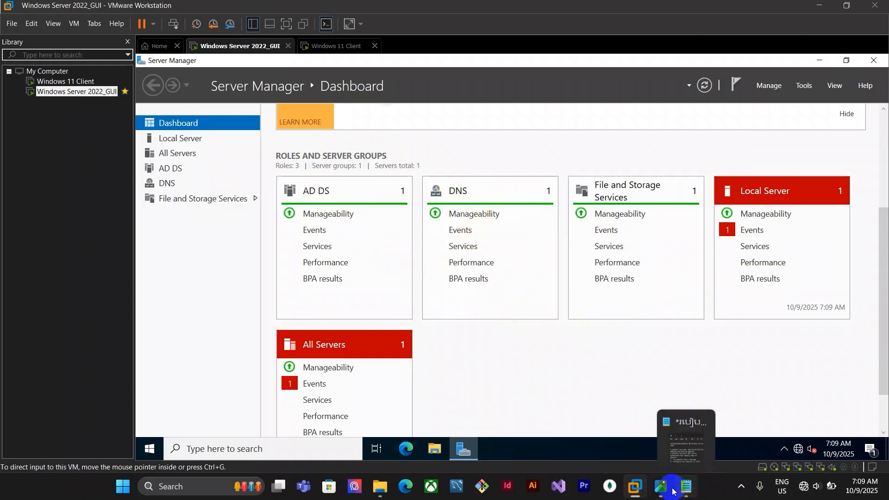
{"action": "left_click", "coordinate": [698, 429]}
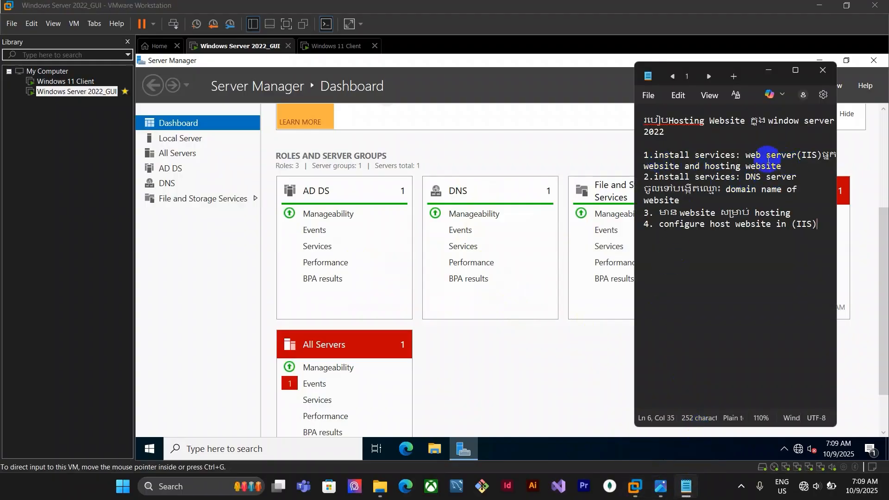
{"action": "left_click", "coordinate": [487, 377]}
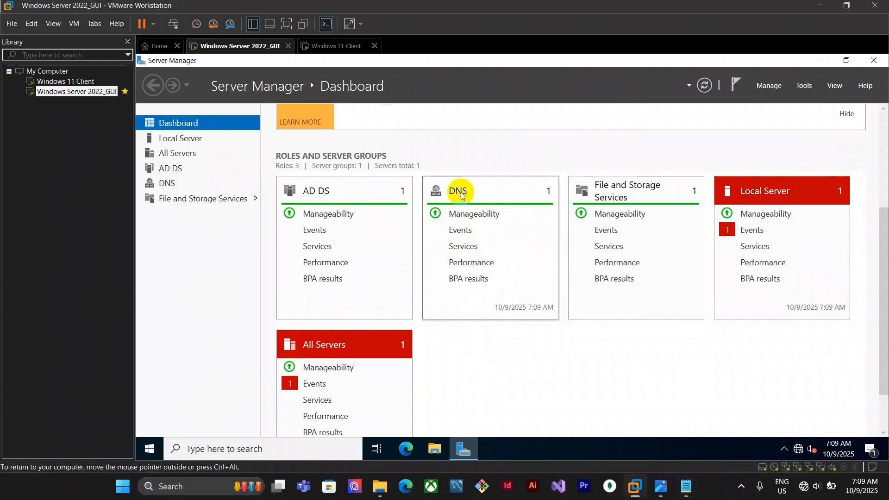
{"action": "scroll", "coordinate": [564, 351], "scroll_direction": "up", "scroll_amount": 3}
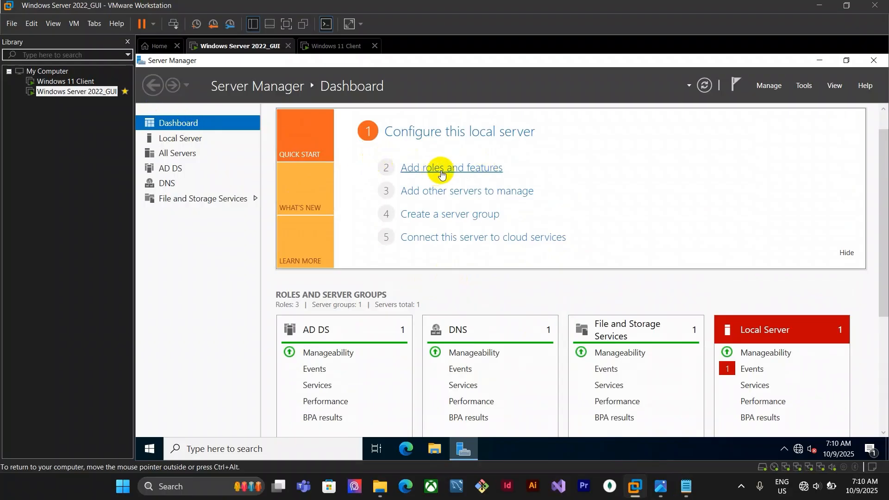
Start the Add Roles and Features wizard for a role-based installation and select the Web Server (IIS) role with management tools
{"action": "left_click", "coordinate": [460, 173]}
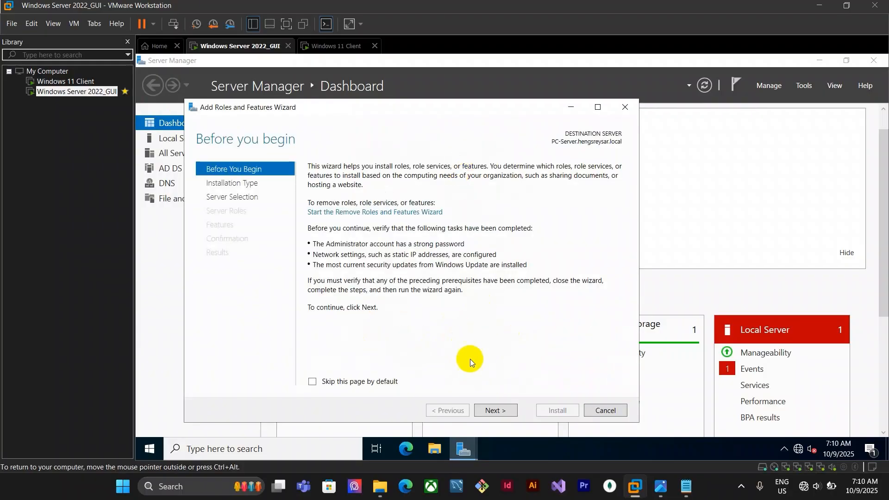
{"action": "left_click", "coordinate": [498, 414]}
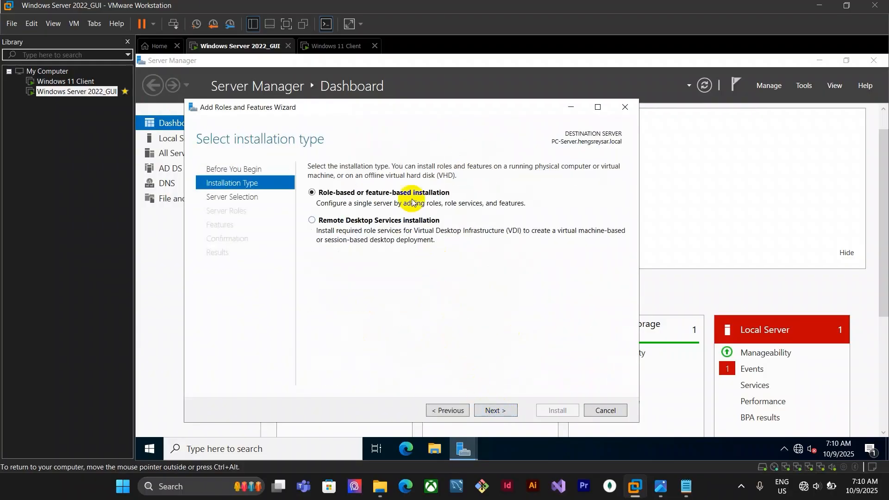
{"action": "left_click", "coordinate": [503, 413]}
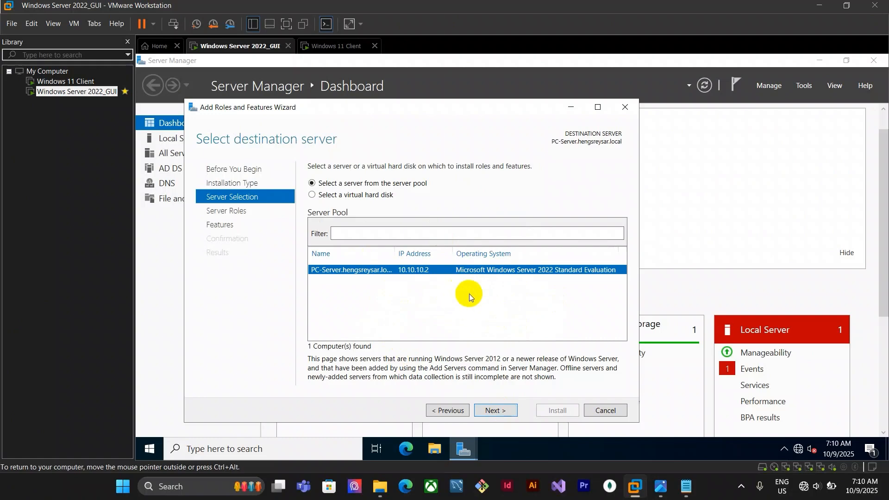
{"action": "left_click", "coordinate": [505, 412]}
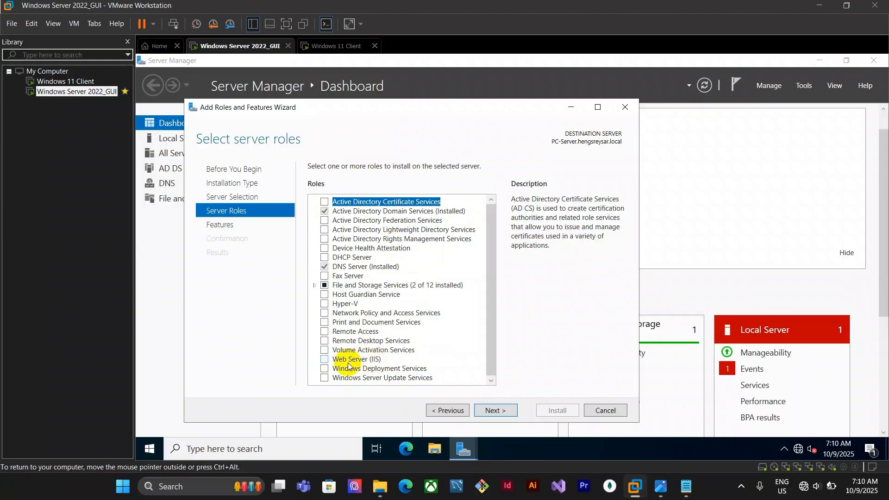
{"action": "left_click", "coordinate": [324, 360]}
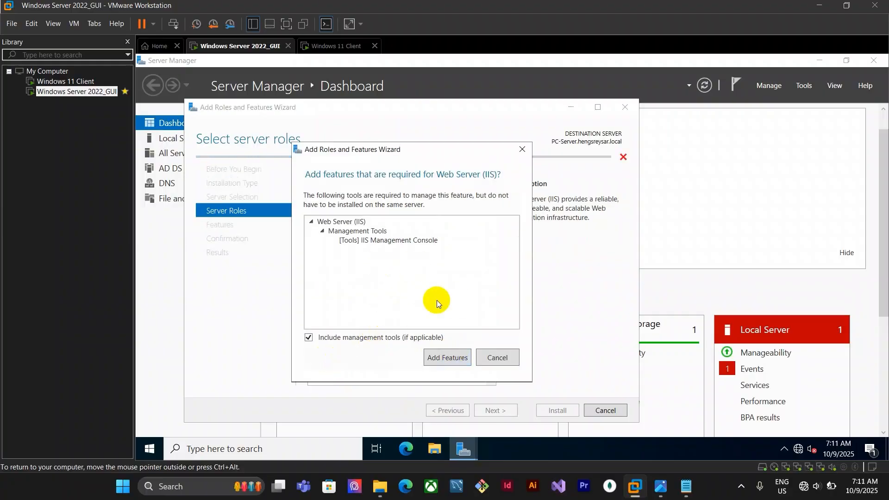
{"action": "left_click", "coordinate": [445, 359]}
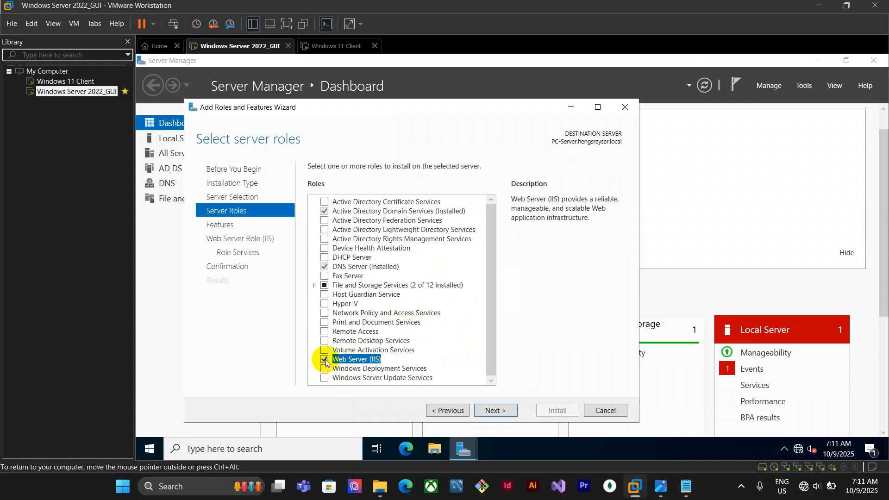
Continue to the IIS role services and add FTP Server with FTP Service and FTP Extensibility
{"action": "left_click", "coordinate": [494, 410]}
{"action": "scroll", "coordinate": [408, 333], "scroll_direction": "down", "scroll_amount": 12}
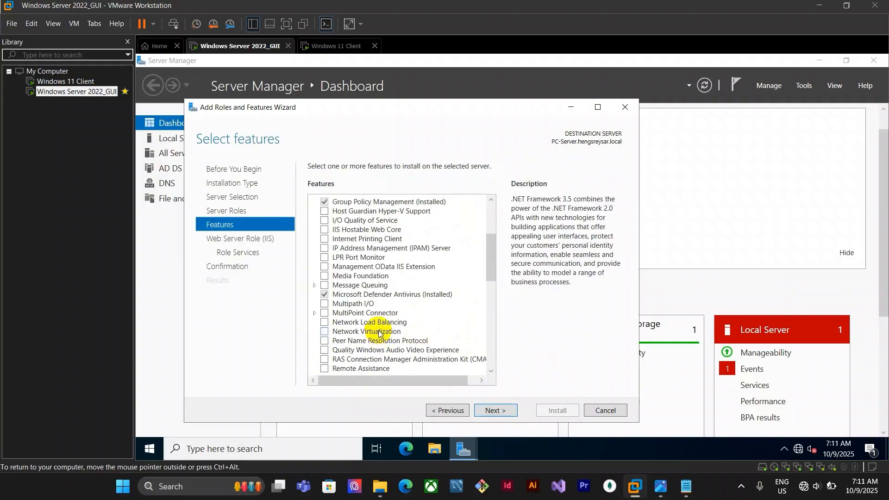
{"action": "scroll", "coordinate": [406, 268], "scroll_direction": "up", "scroll_amount": 12}
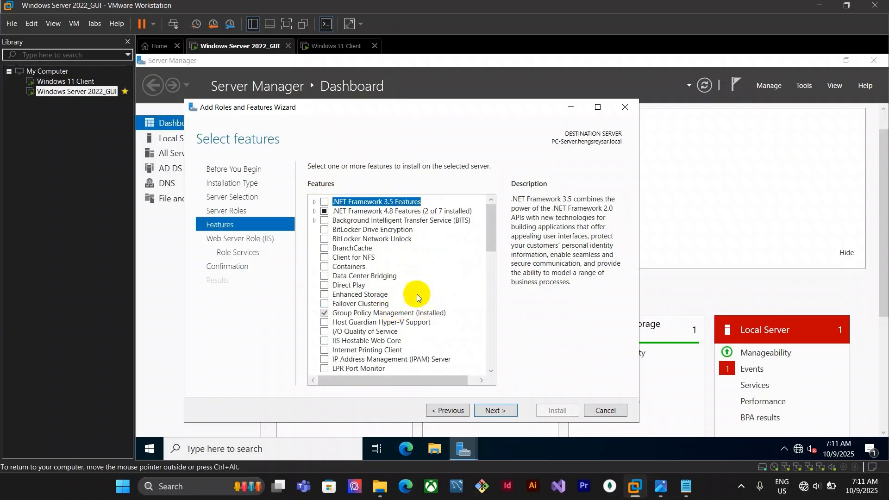
{"action": "left_click", "coordinate": [502, 412]}
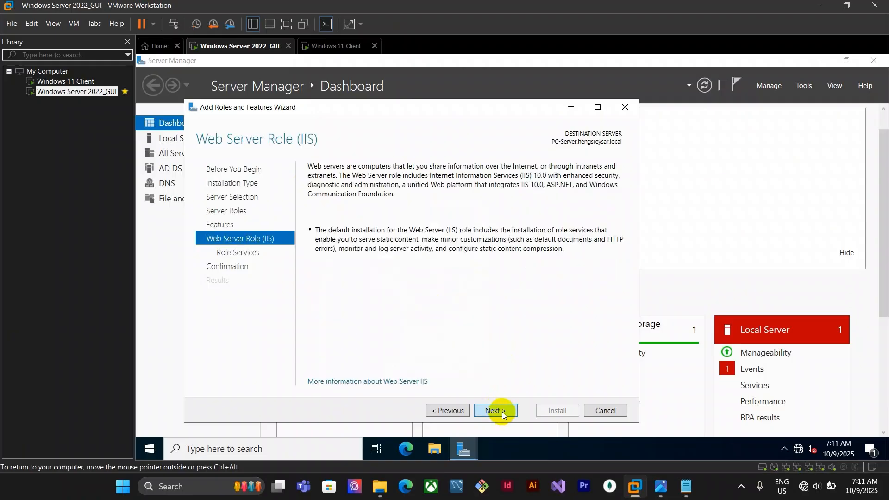
{"action": "left_click", "coordinate": [502, 412]}
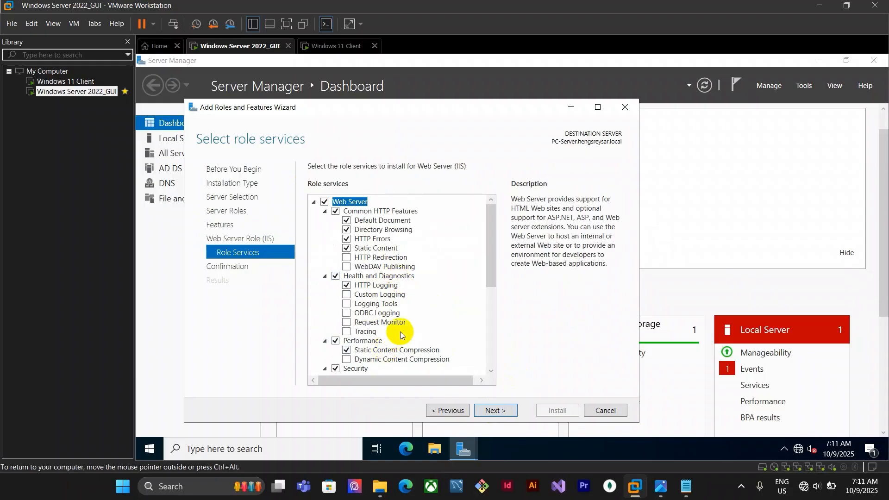
{"action": "scroll", "coordinate": [402, 326], "scroll_direction": "down", "scroll_amount": 4}
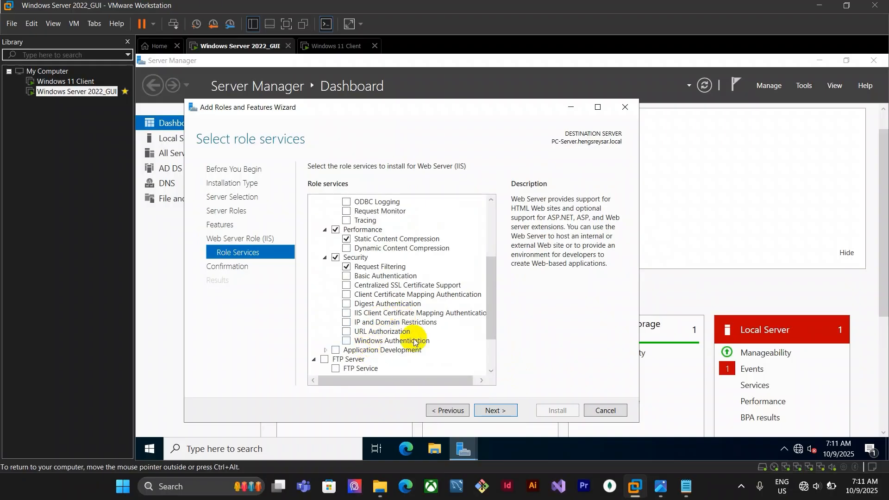
{"action": "scroll", "coordinate": [398, 336], "scroll_direction": "down", "scroll_amount": 2}
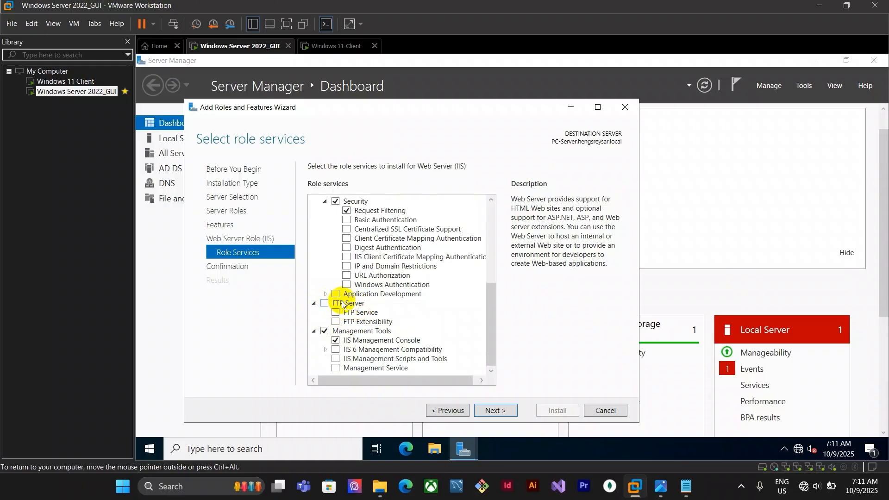
{"action": "left_click", "coordinate": [325, 305]}
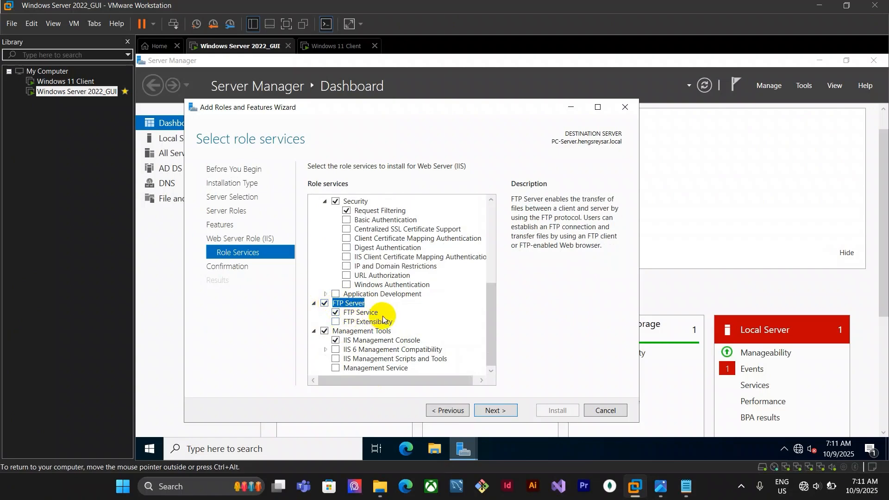
{"action": "left_click", "coordinate": [336, 322]}
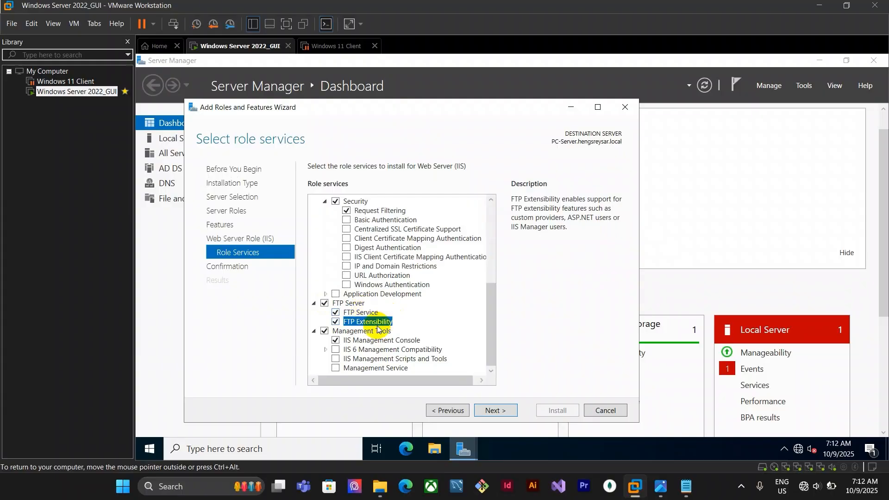
Install the selected Web Server and FTP role services and close the wizard
{"action": "left_click", "coordinate": [505, 410]}
{"action": "scroll", "coordinate": [462, 312], "scroll_direction": "down", "scroll_amount": 3}
{"action": "scroll", "coordinate": [507, 349], "scroll_direction": "up", "scroll_amount": 2}
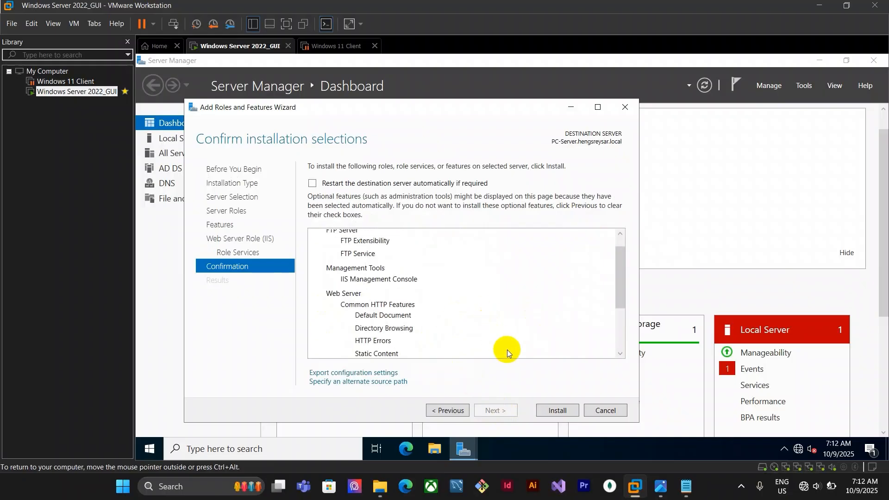
{"action": "left_click", "coordinate": [563, 411]}
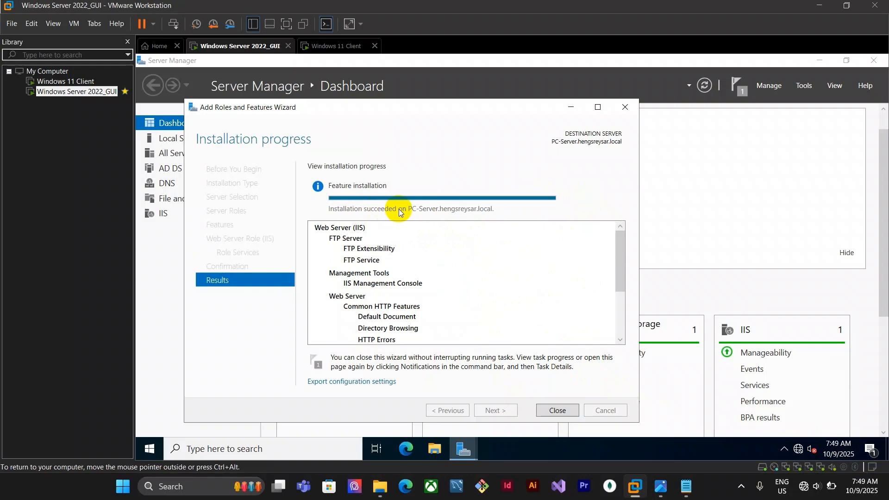
{"action": "left_click", "coordinate": [559, 410]}
Review the dashboard's new IIS role tile and the hosting notes
{"action": "scroll", "coordinate": [588, 301], "scroll_direction": "down", "scroll_amount": 2}
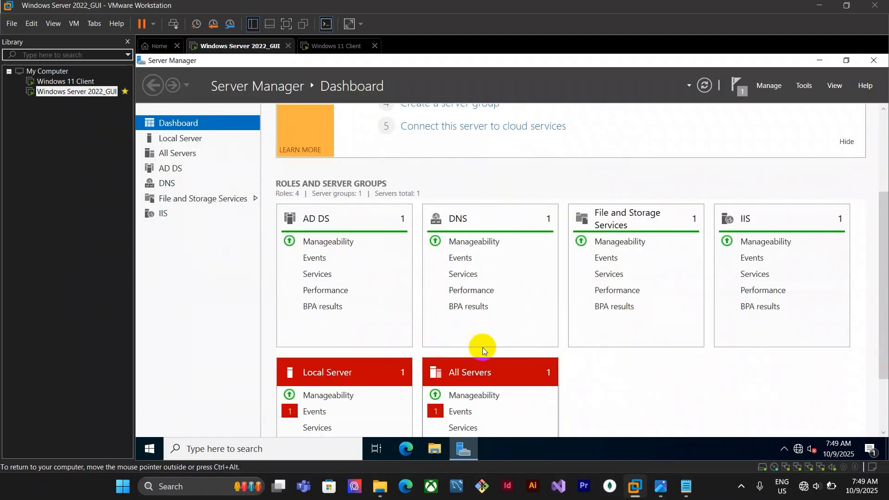
{"action": "scroll", "coordinate": [533, 324], "scroll_direction": "down", "scroll_amount": 2}
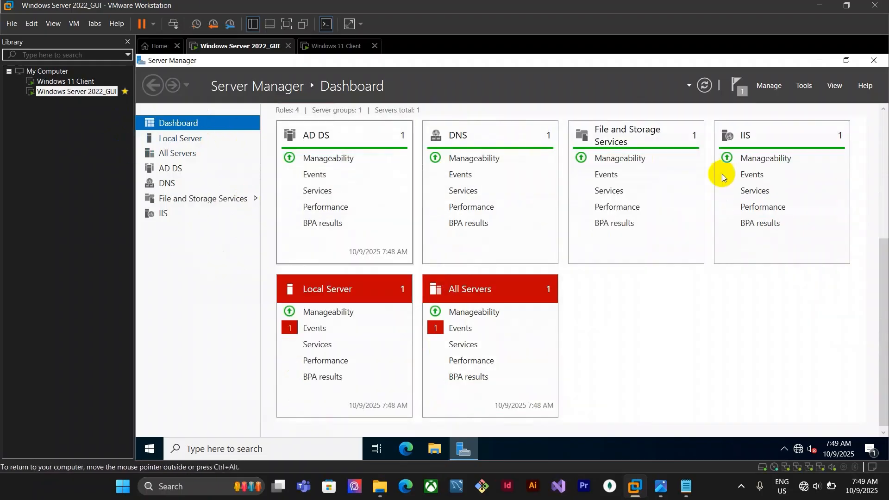
{"action": "scroll", "coordinate": [810, 240], "scroll_direction": "up", "scroll_amount": 2}
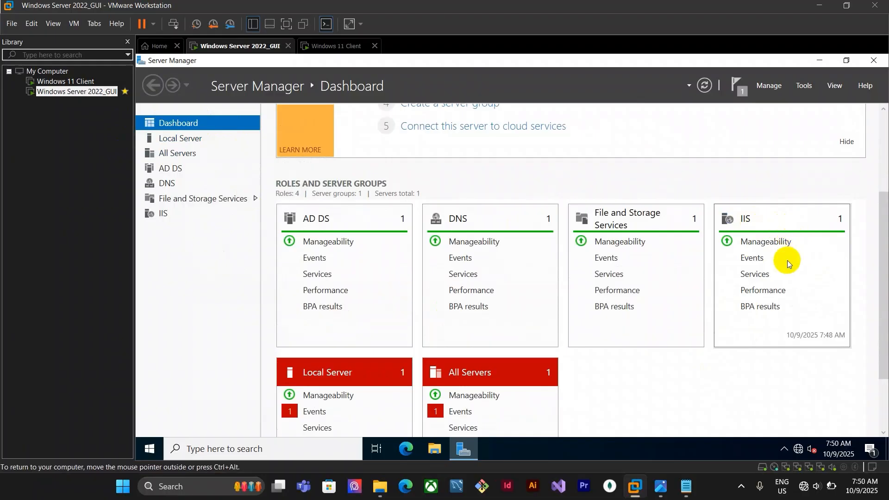
{"action": "mouse_move", "coordinate": [687, 486]}
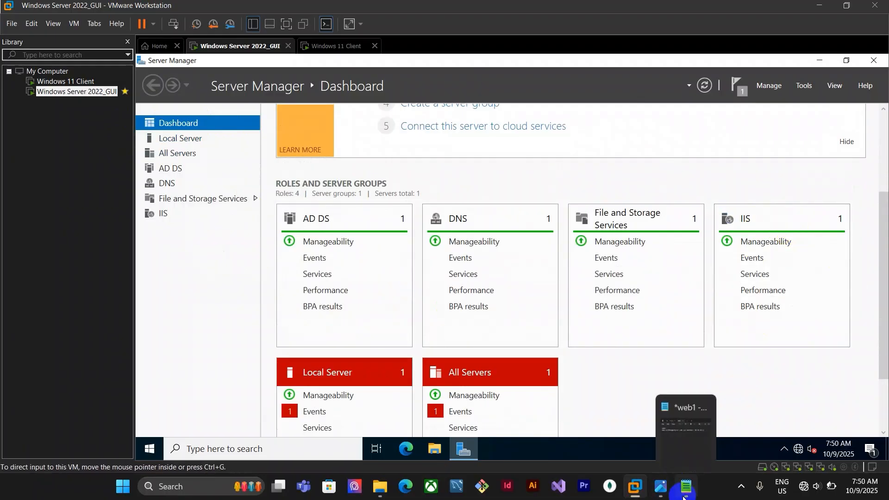
{"action": "left_click", "coordinate": [676, 446]}
{"action": "left_click", "coordinate": [657, 77]}
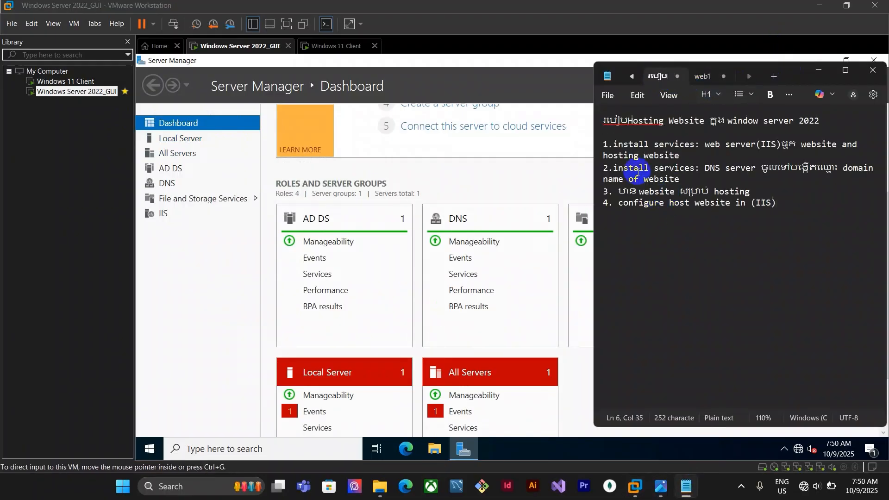
{"action": "left_click", "coordinate": [585, 359]}
Copy the Website1_sv23hengsreysar folder from the host's Flower website folder and paste it onto the server desktop
{"action": "mouse_move", "coordinate": [380, 486]}
{"action": "left_click", "coordinate": [341, 423]}
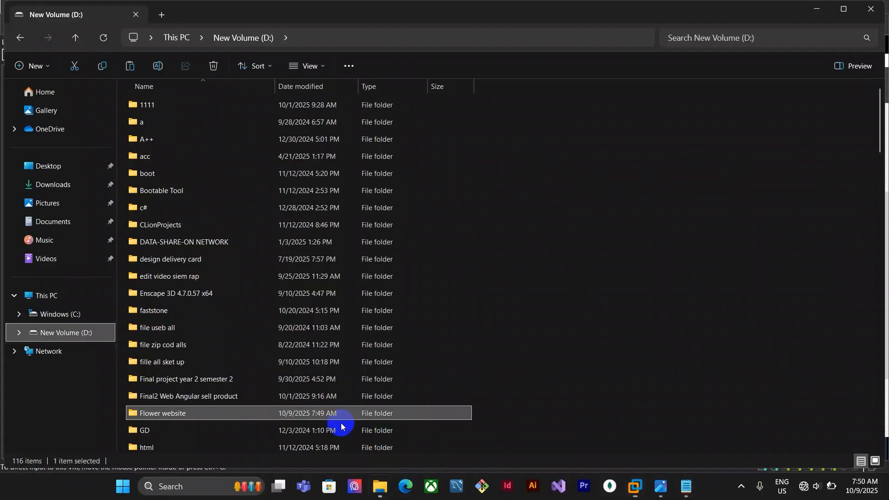
{"action": "double_click", "coordinate": [188, 415]}
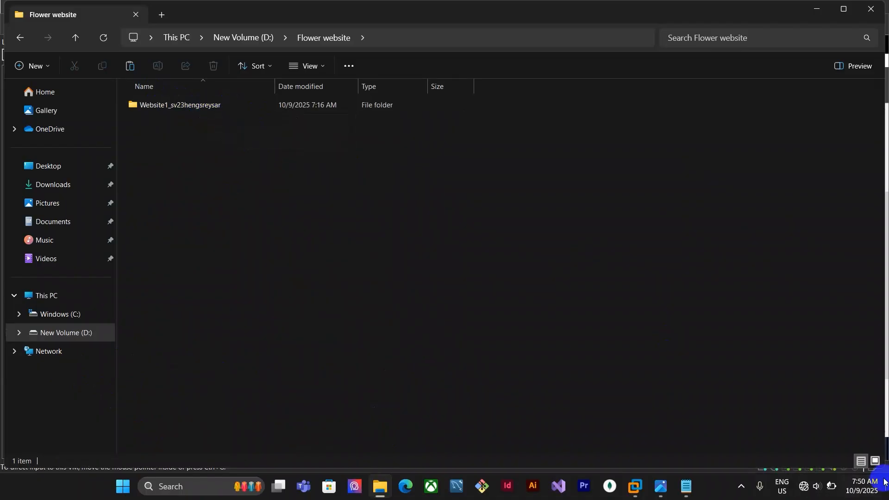
{"action": "left_click", "coordinate": [206, 107]}
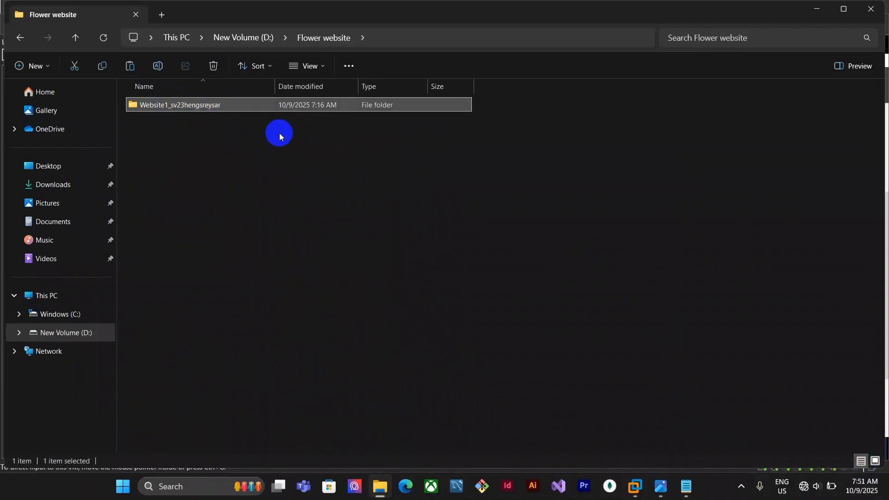
{"action": "mouse_move", "coordinate": [649, 480]}
{"action": "left_click", "coordinate": [646, 409]}
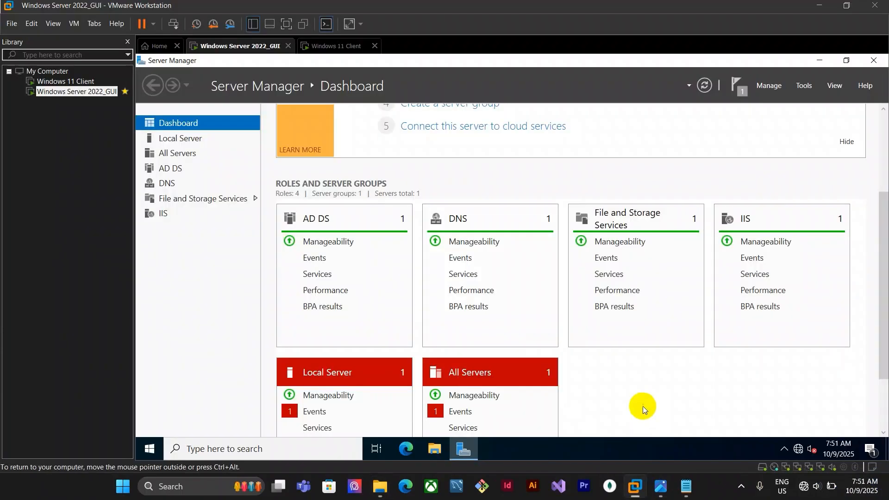
{"action": "left_click", "coordinate": [847, 59]}
{"action": "key", "text": "ctrl+v"}
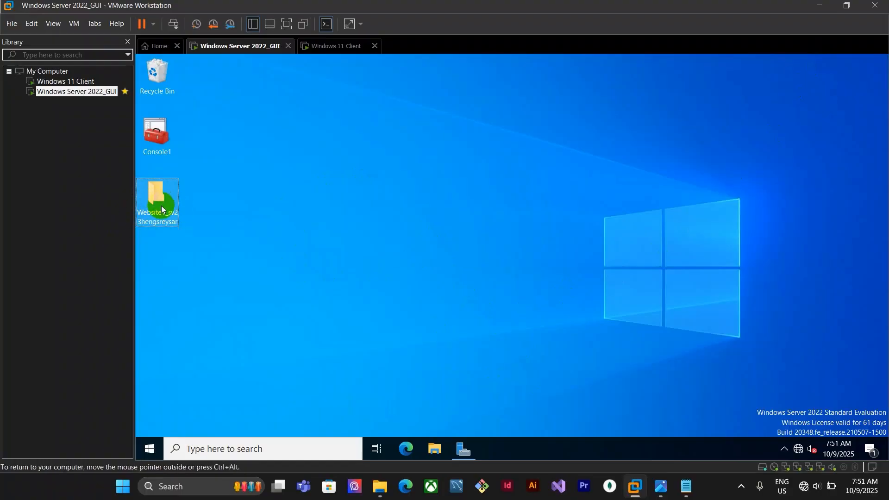
Open the copied website folder on the server, delete the styles file, select the remaining files, and minimize the window
{"action": "left_click", "coordinate": [158, 215]}
{"action": "double_click", "coordinate": [158, 196]}
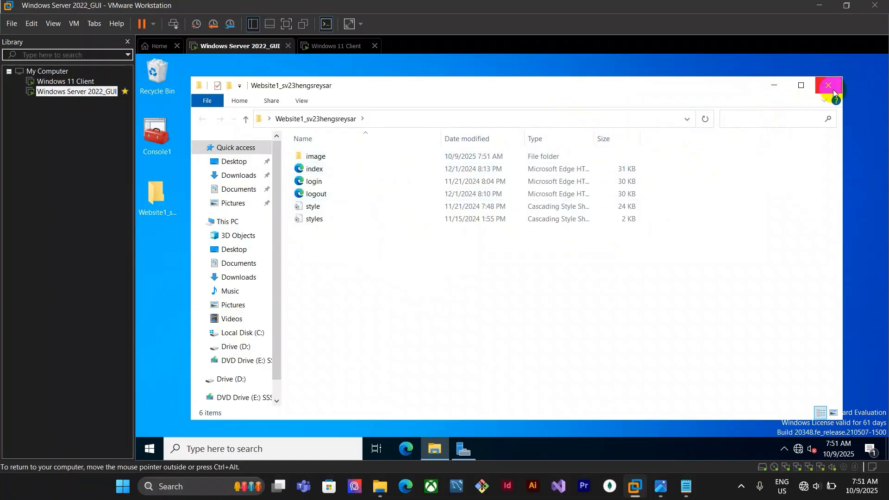
{"action": "left_click", "coordinate": [428, 219]}
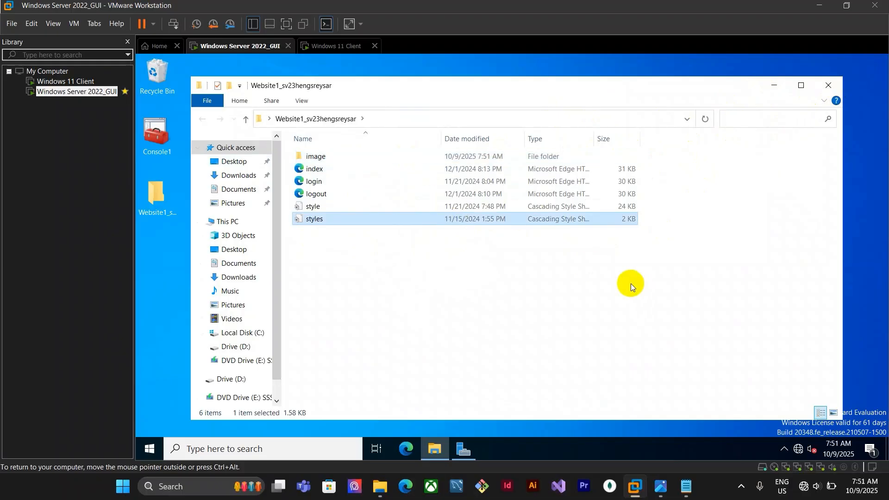
{"action": "key", "text": "Delete"}
{"action": "key", "text": "ctrl+a"}
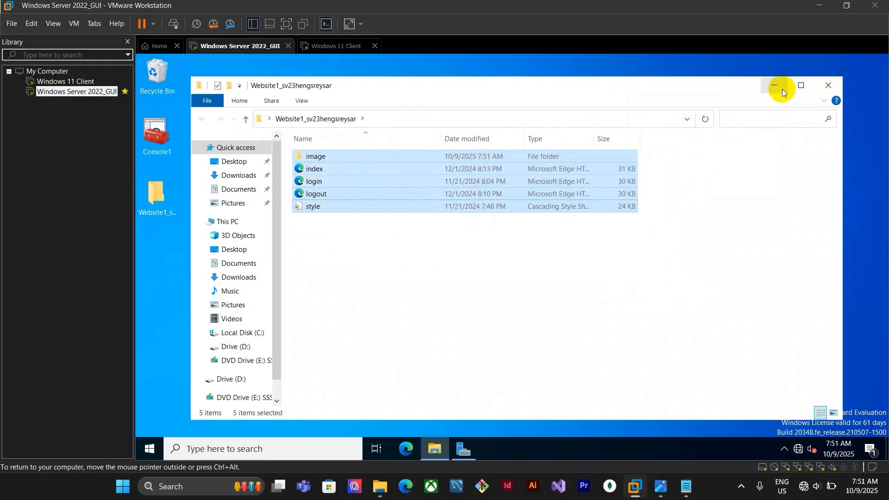
{"action": "left_click", "coordinate": [774, 86]}
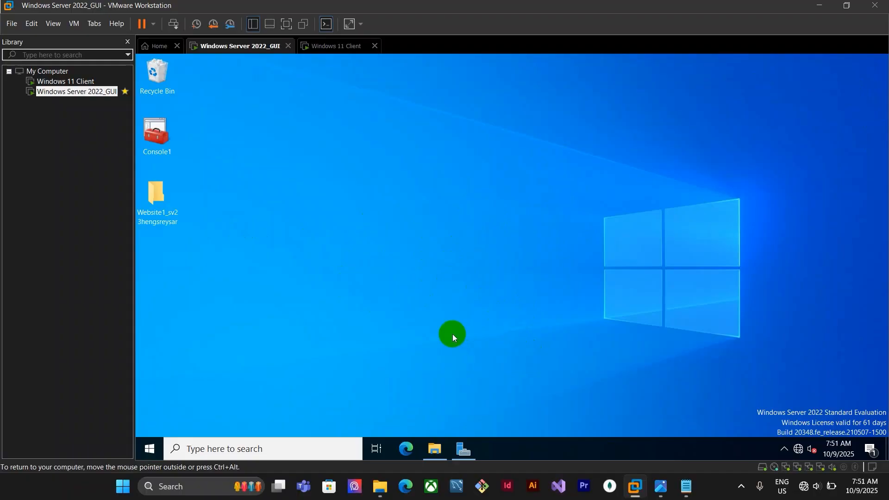
Open Internet Information Services (IIS) Manager and expand the server's Sites to select the Default Web Site
{"action": "left_click", "coordinate": [244, 443]}
{"action": "type", "text": "iis"}
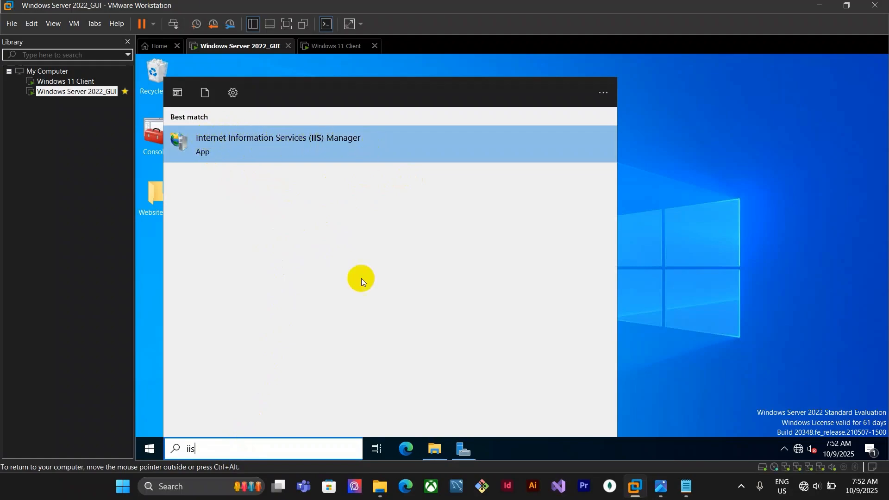
{"action": "left_click", "coordinate": [409, 151]}
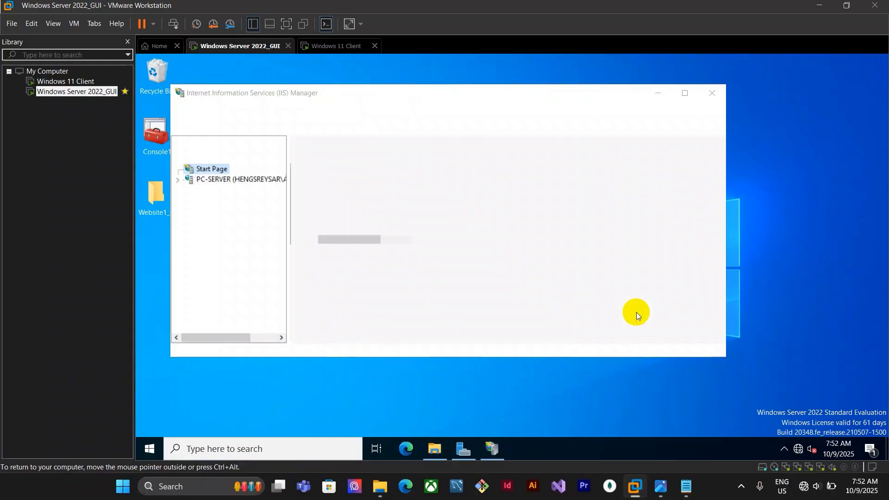
{"action": "left_click", "coordinate": [190, 180]}
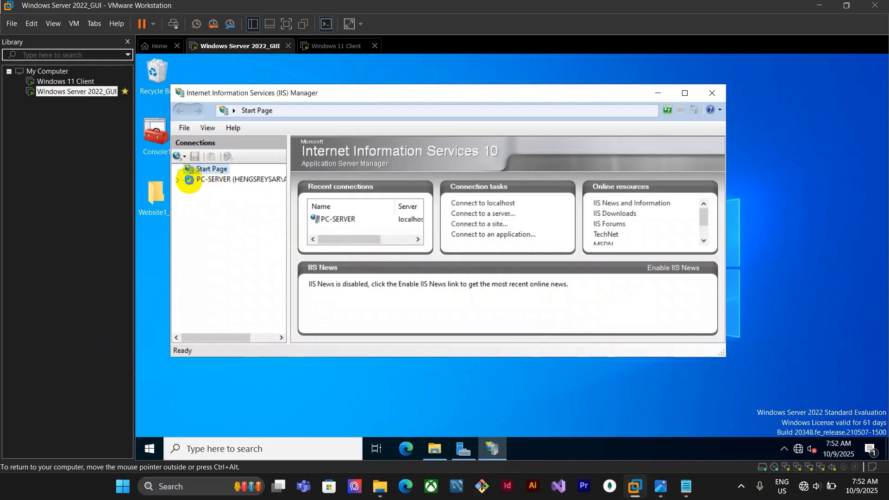
{"action": "left_click", "coordinate": [177, 179]}
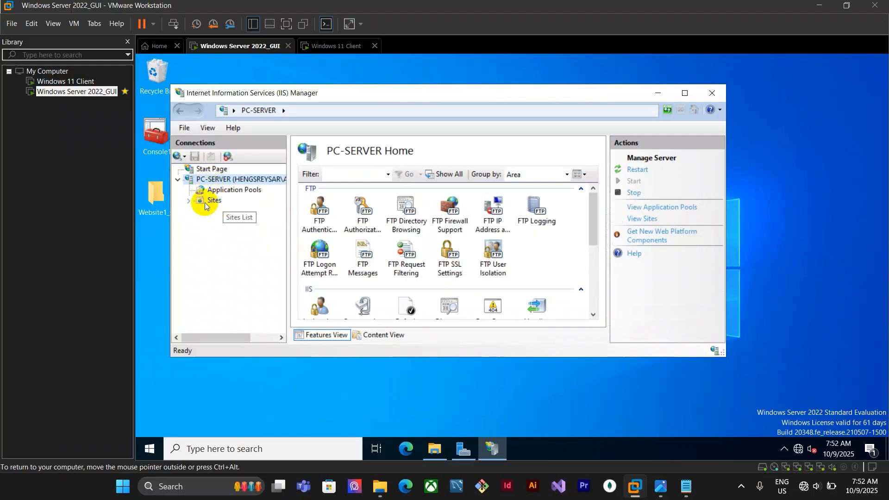
{"action": "left_click", "coordinate": [189, 200]}
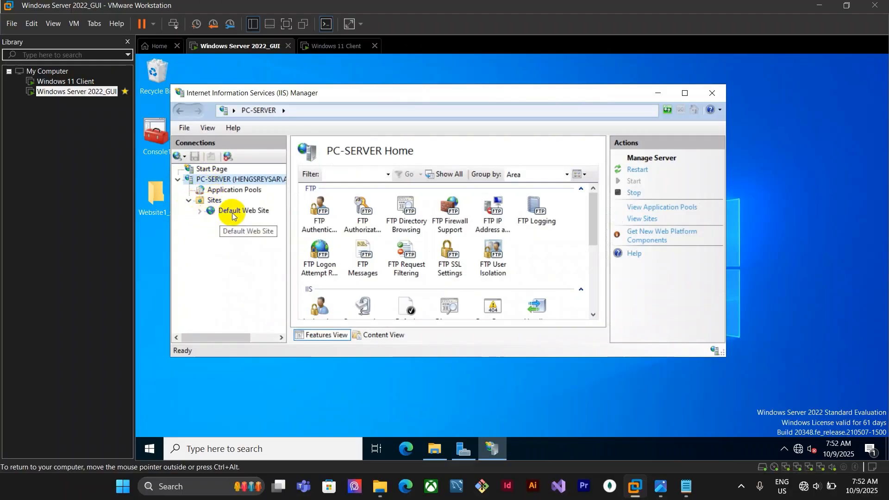
{"action": "left_click", "coordinate": [235, 212]}
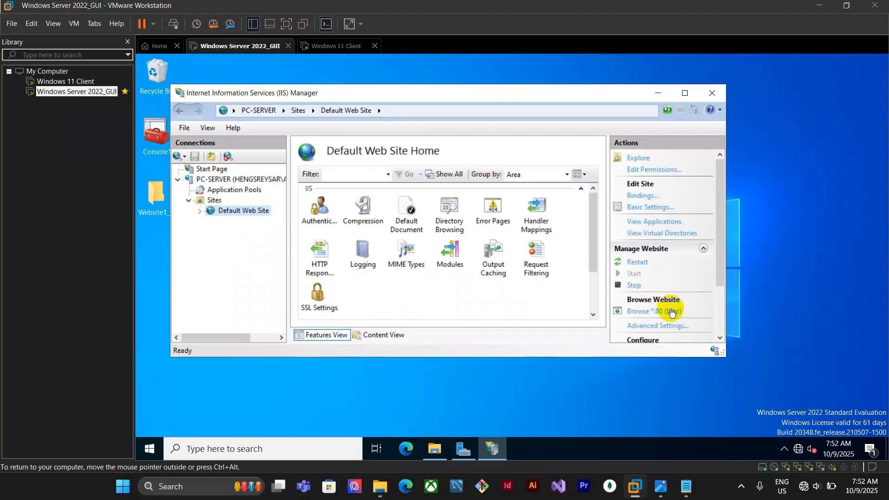
Browse the Default Web Site on port 80 in Microsoft Edge, then close the browser
{"action": "left_click", "coordinate": [644, 311]}
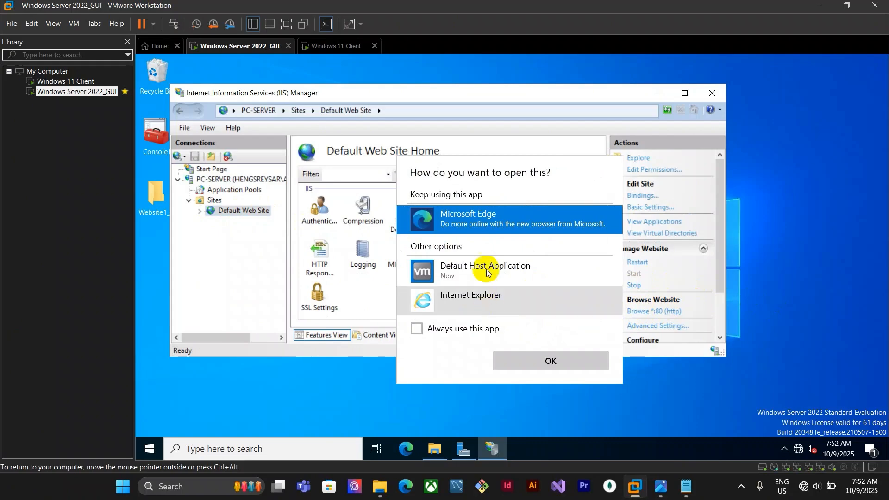
{"action": "left_click", "coordinate": [571, 365]}
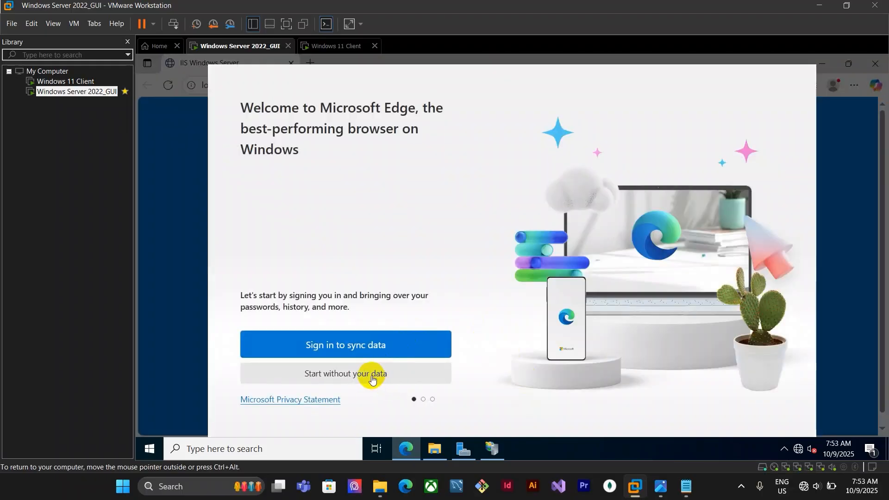
{"action": "left_click", "coordinate": [369, 373]}
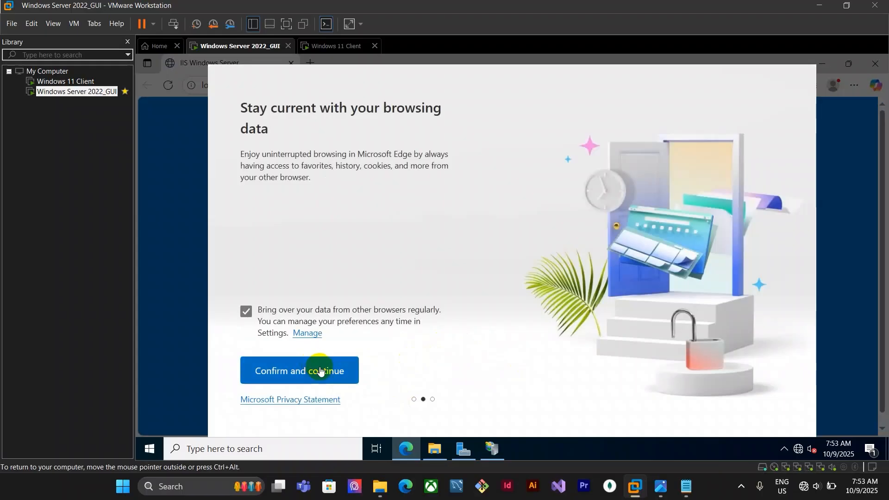
{"action": "left_click", "coordinate": [319, 372]}
{"action": "left_click", "coordinate": [323, 377]}
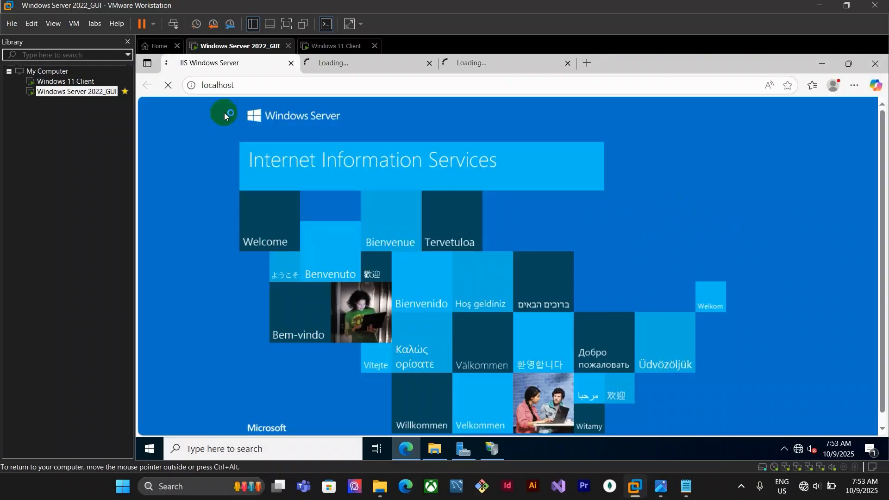
{"action": "left_click", "coordinate": [429, 63]}
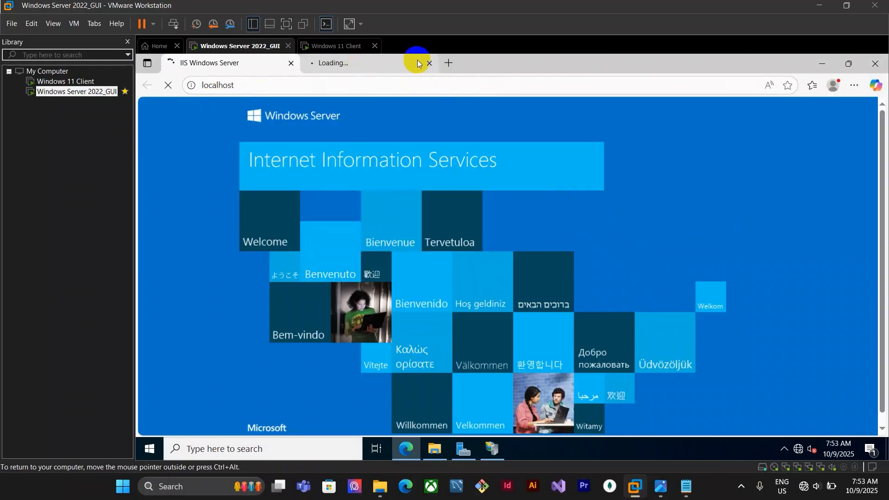
{"action": "left_click", "coordinate": [429, 62]}
{"action": "scroll", "coordinate": [616, 286], "scroll_direction": "down", "scroll_amount": 1}
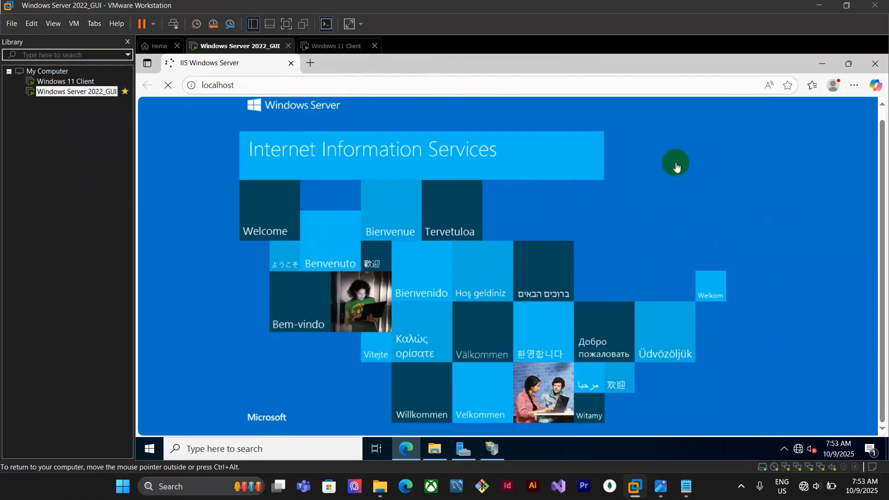
{"action": "left_click", "coordinate": [875, 64]}
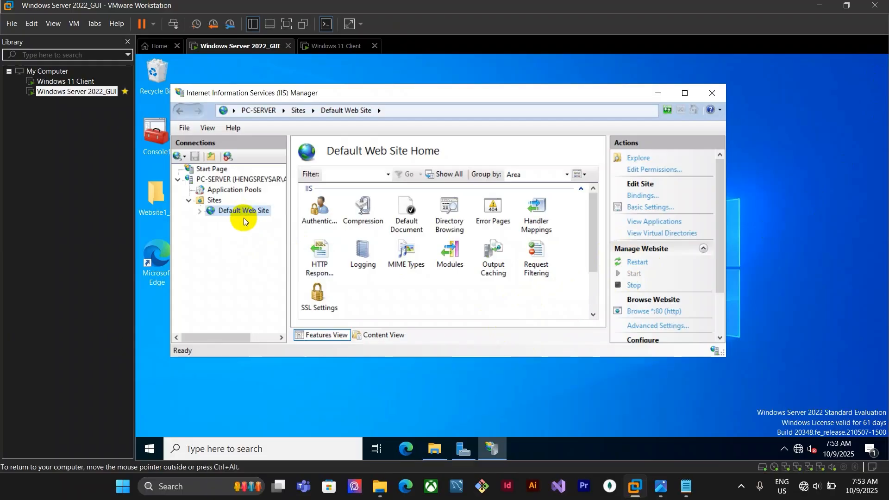
Remove the Default Web Site from the server's sites
{"action": "right_click", "coordinate": [226, 212]}
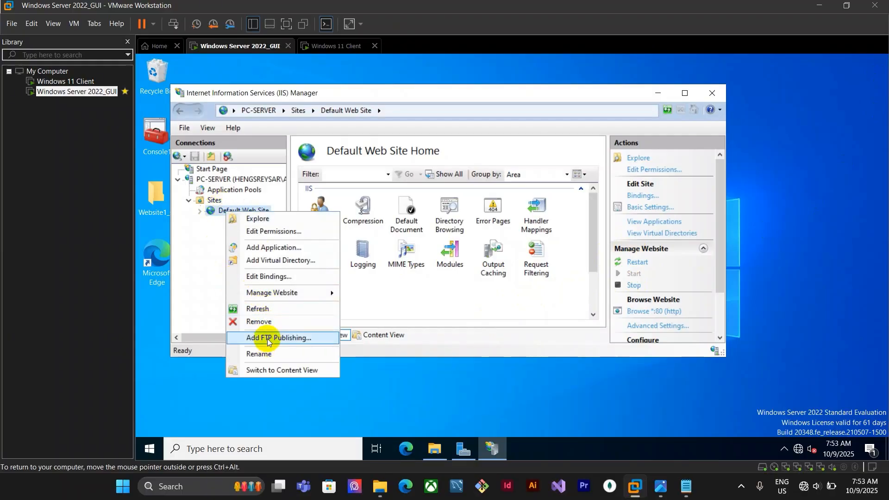
{"action": "left_click", "coordinate": [273, 322]}
{"action": "left_click", "coordinate": [510, 294]}
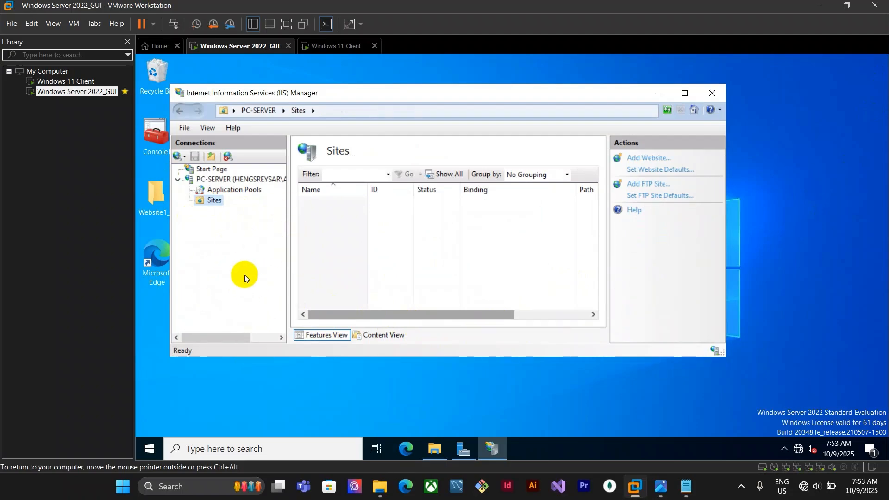
Paste the copied website folder into C:\inetpub\wwwroot
{"action": "left_click", "coordinate": [446, 373]}
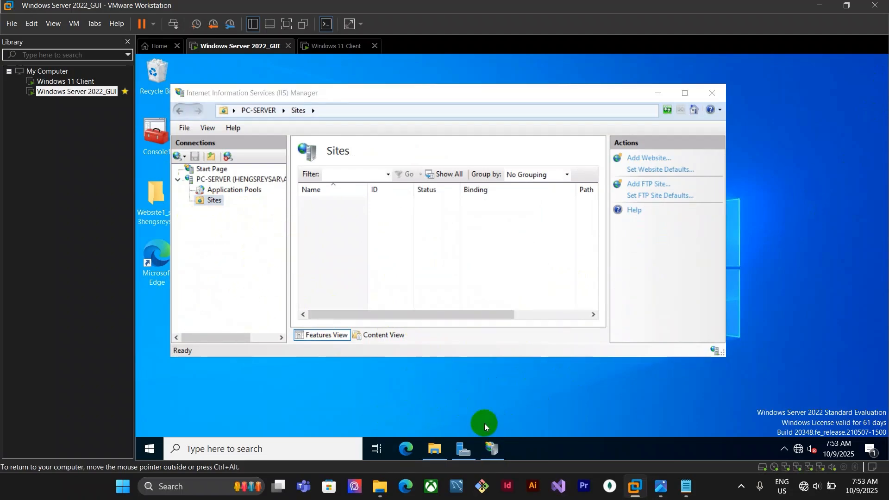
{"action": "mouse_move", "coordinate": [434, 449]}
{"action": "left_click", "coordinate": [449, 419]}
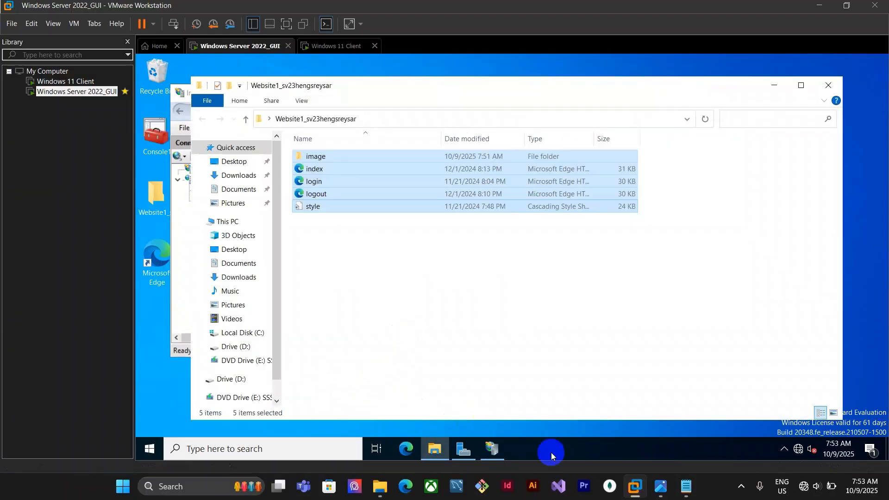
{"action": "left_click", "coordinate": [253, 338]}
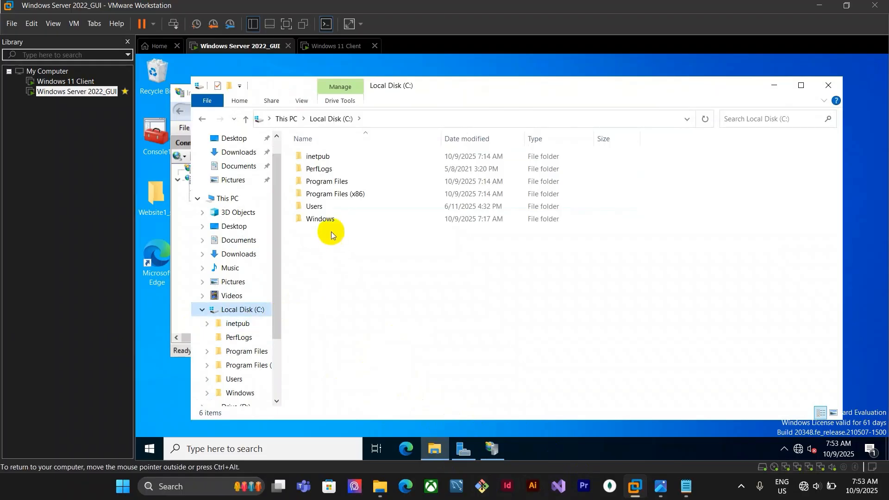
{"action": "double_click", "coordinate": [343, 156]}
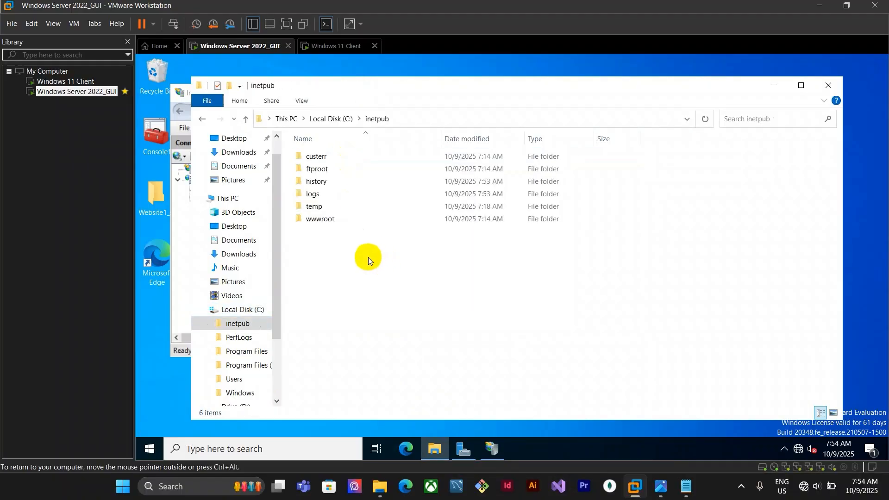
{"action": "double_click", "coordinate": [340, 220]}
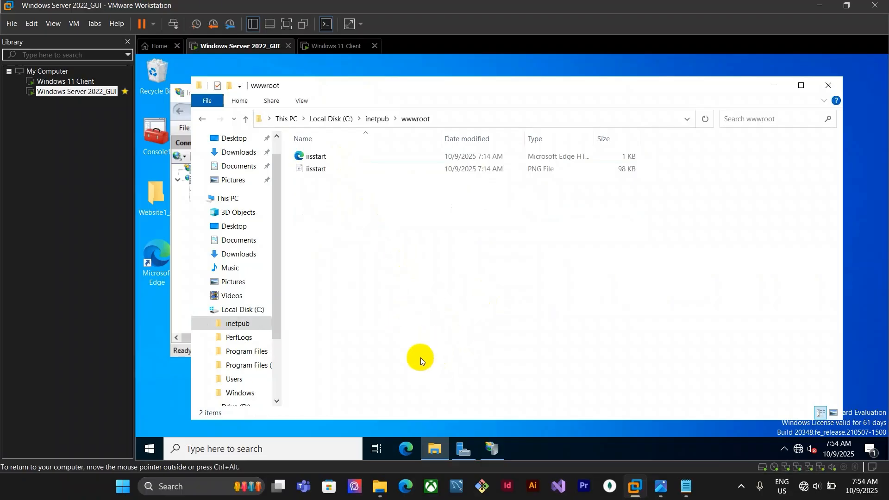
{"action": "right_click", "coordinate": [373, 179]}
{"action": "left_click", "coordinate": [334, 204]}
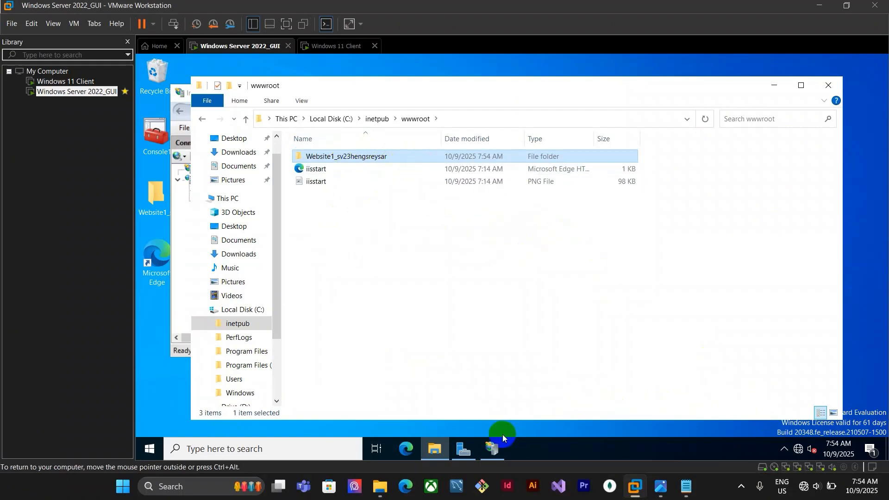
{"action": "left_click", "coordinate": [493, 449]}
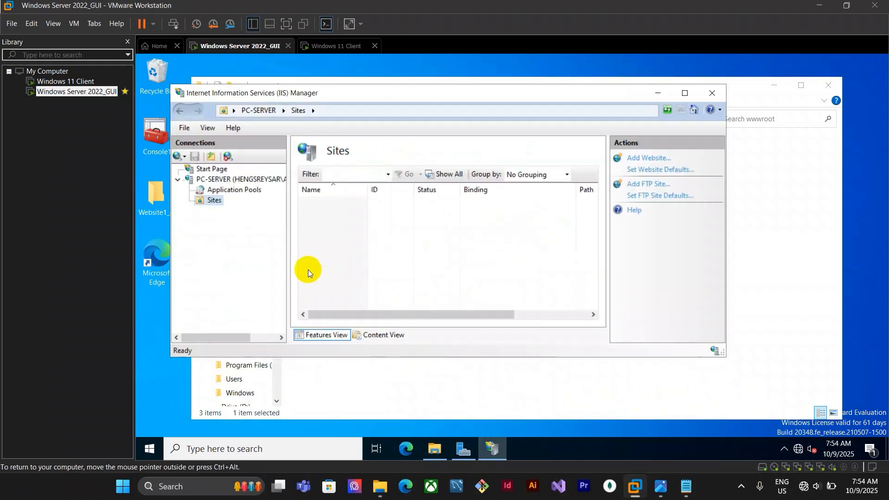
{"action": "right_click", "coordinate": [213, 204]}
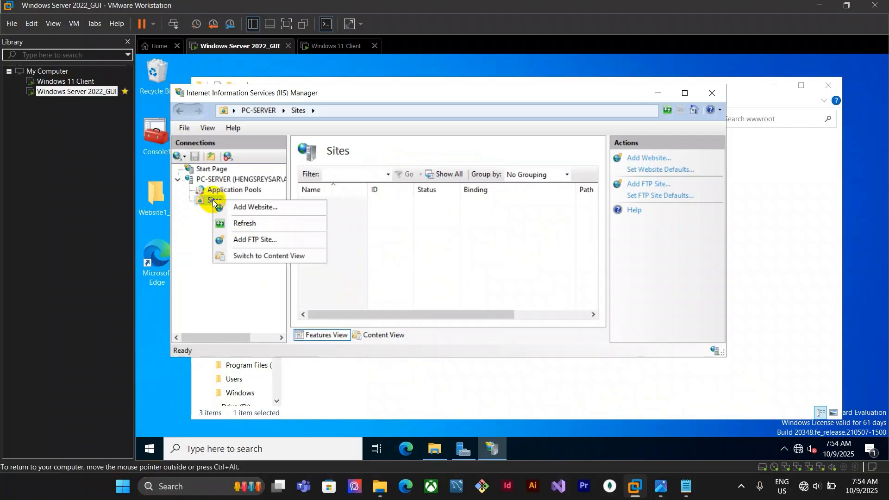
{"action": "left_click", "coordinate": [246, 207]}
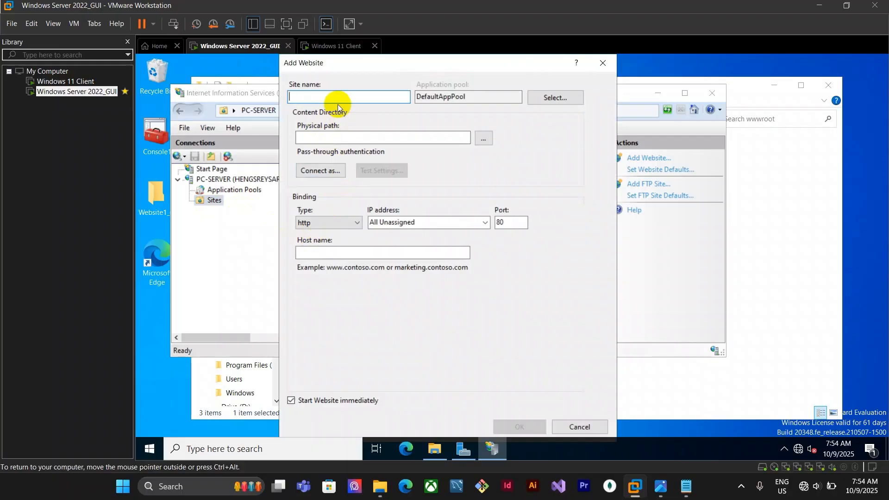
{"action": "left_click", "coordinate": [159, 217]}
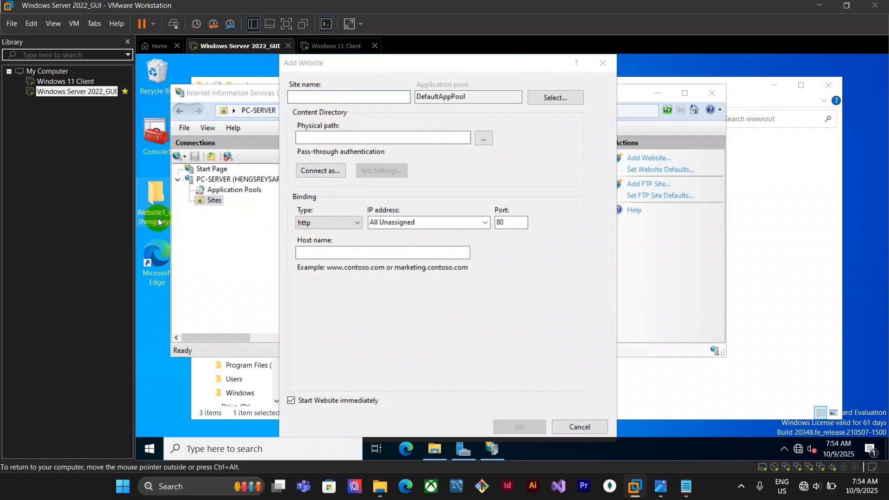
{"action": "left_click", "coordinate": [435, 450]}
{"action": "left_click", "coordinate": [292, 157]}
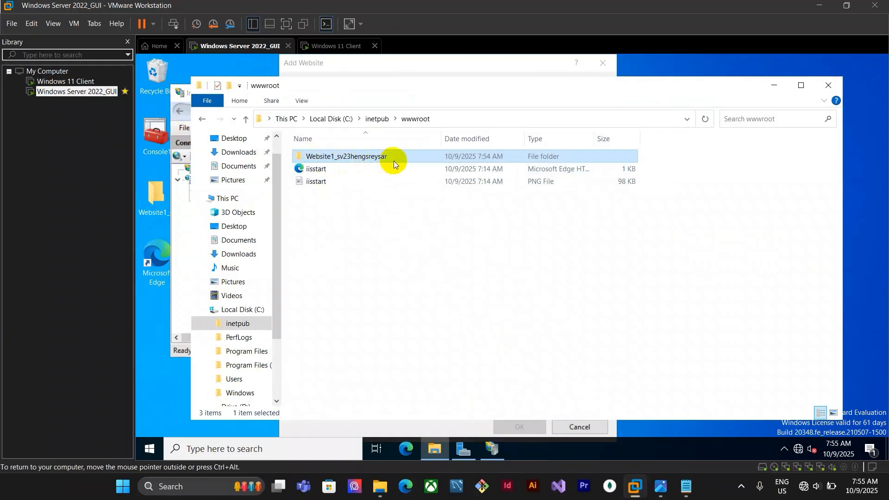
{"action": "left_click", "coordinate": [492, 449]}
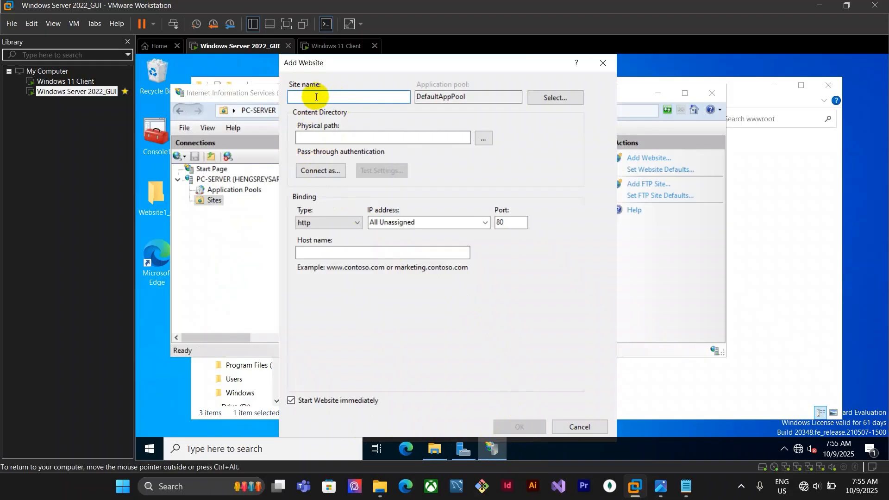
{"action": "type", "text": "Web1_sv23hengsreysar"}
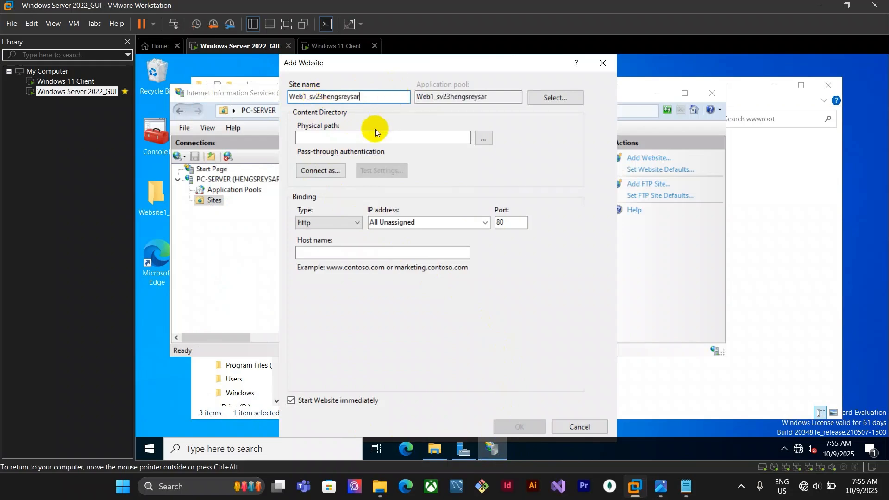
Set the website's physical path to C:\inetpub\wwwroot\Website1_sv23hengsreysar
{"action": "left_click", "coordinate": [324, 135]}
{"action": "left_click", "coordinate": [332, 136]}
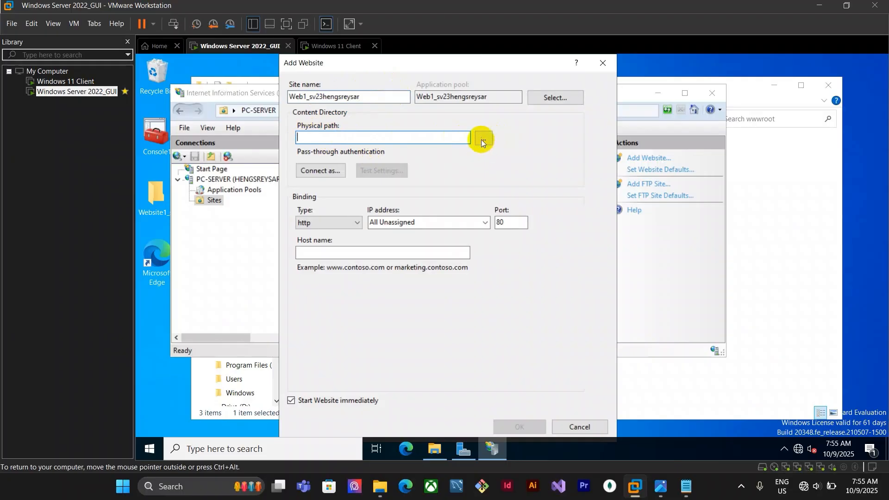
{"action": "left_click", "coordinate": [484, 139]}
{"action": "scroll", "coordinate": [486, 252], "scroll_direction": "down", "scroll_amount": 3}
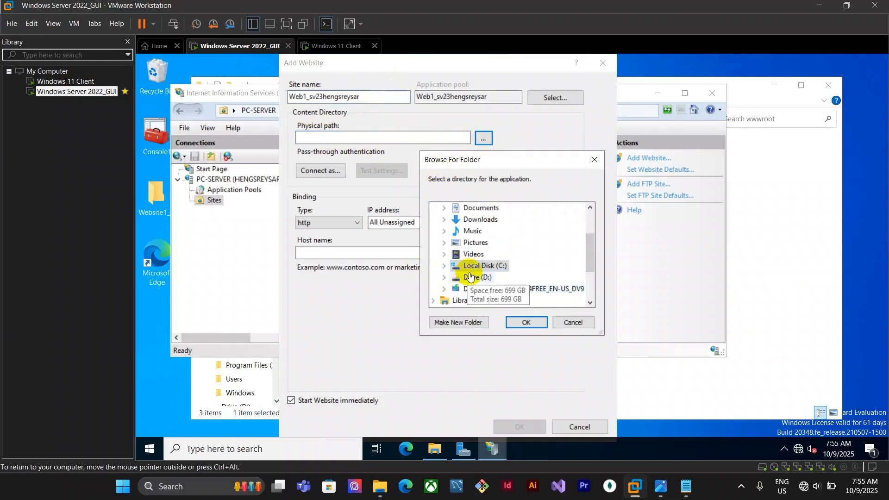
{"action": "left_click", "coordinate": [444, 266]}
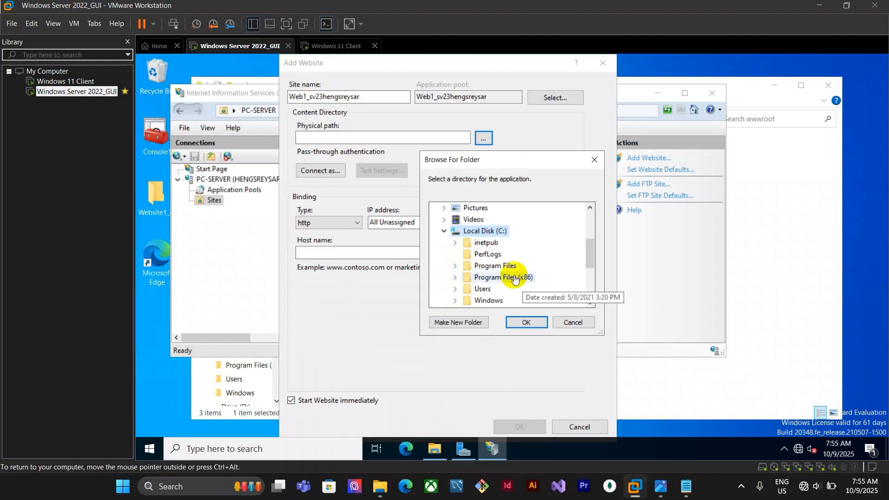
{"action": "left_click", "coordinate": [482, 241]}
{"action": "left_click", "coordinate": [455, 231]}
{"action": "left_click", "coordinate": [489, 234]}
{"action": "scroll", "coordinate": [518, 270], "scroll_direction": "down", "scroll_amount": 1}
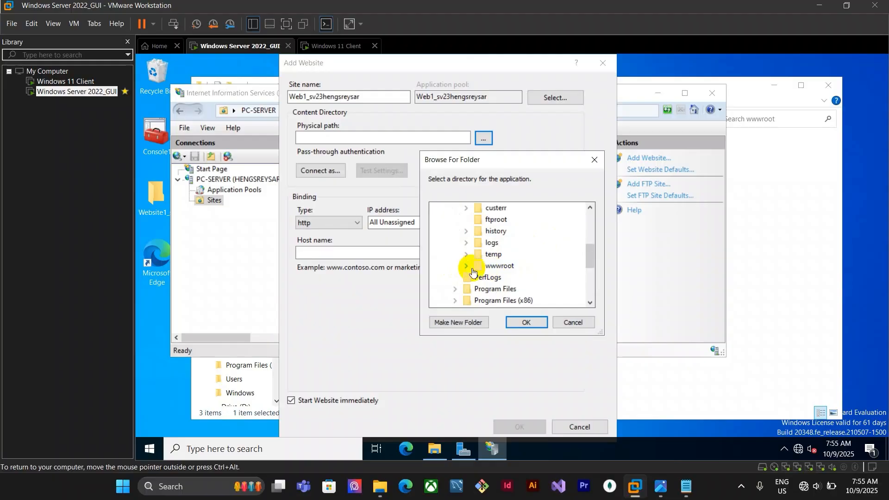
{"action": "left_click", "coordinate": [502, 269]}
{"action": "scroll", "coordinate": [517, 247], "scroll_direction": "down", "scroll_amount": 3}
{"action": "scroll", "coordinate": [517, 247], "scroll_direction": "up", "scroll_amount": 1}
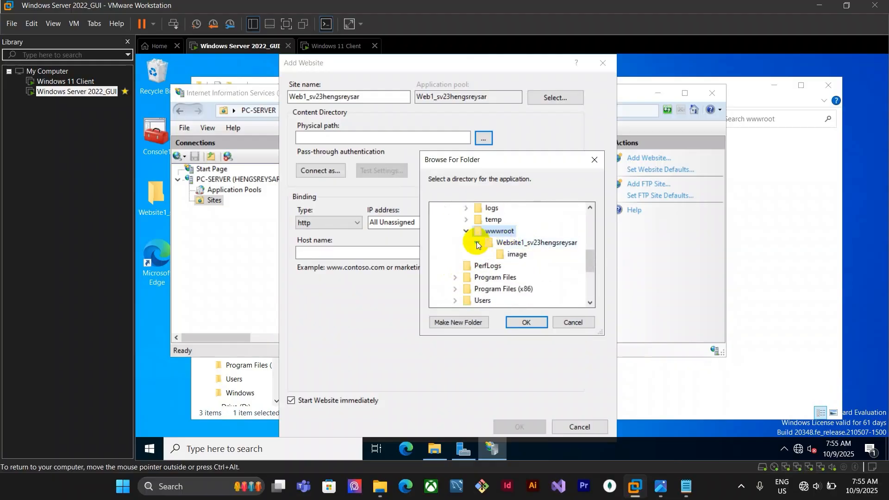
{"action": "left_click", "coordinate": [510, 243]}
{"action": "left_click", "coordinate": [478, 244]}
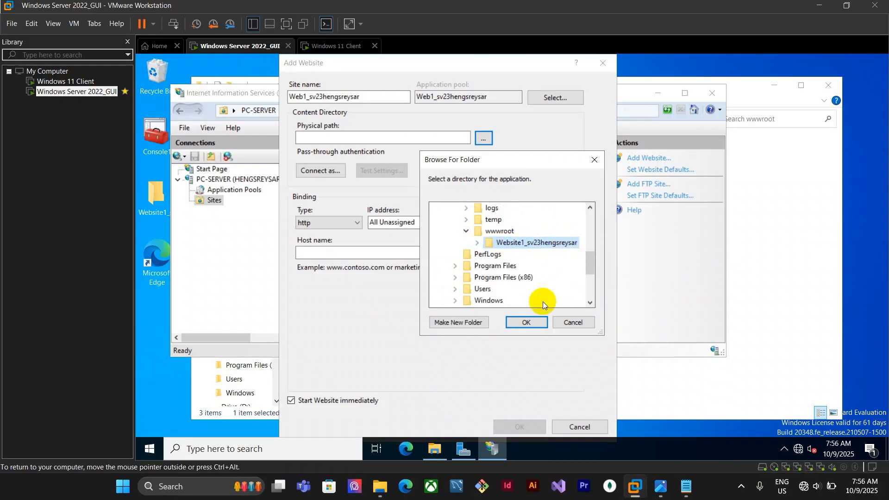
{"action": "left_click", "coordinate": [529, 322]}
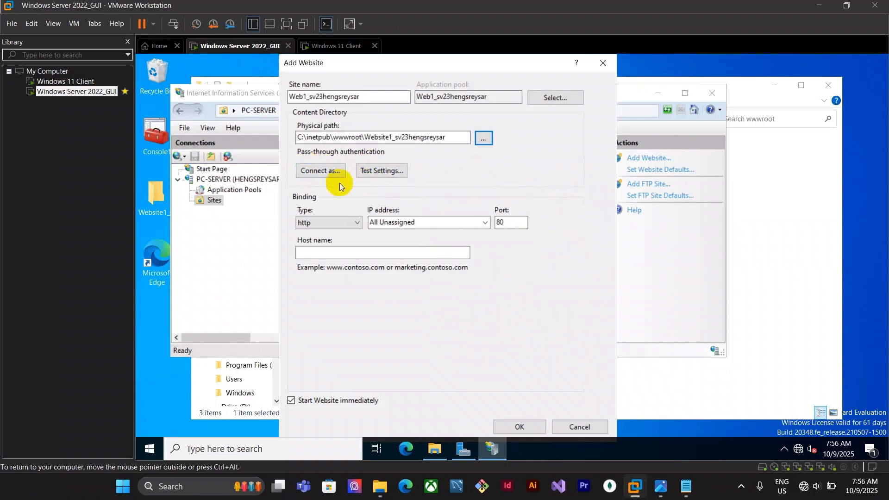
Bind the new website to http on IP address 10.10.10.2, port 80, and finish adding it
{"action": "left_click", "coordinate": [349, 224]}
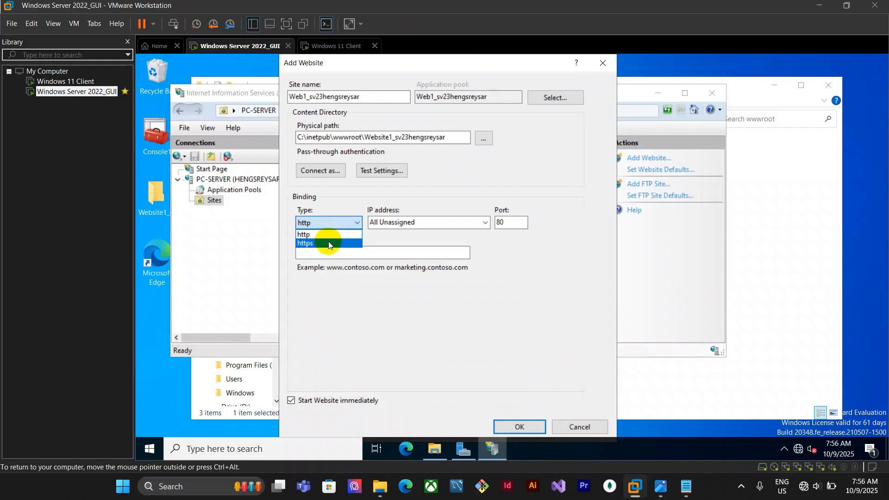
{"action": "left_click", "coordinate": [385, 236]}
{"action": "left_click", "coordinate": [342, 223]}
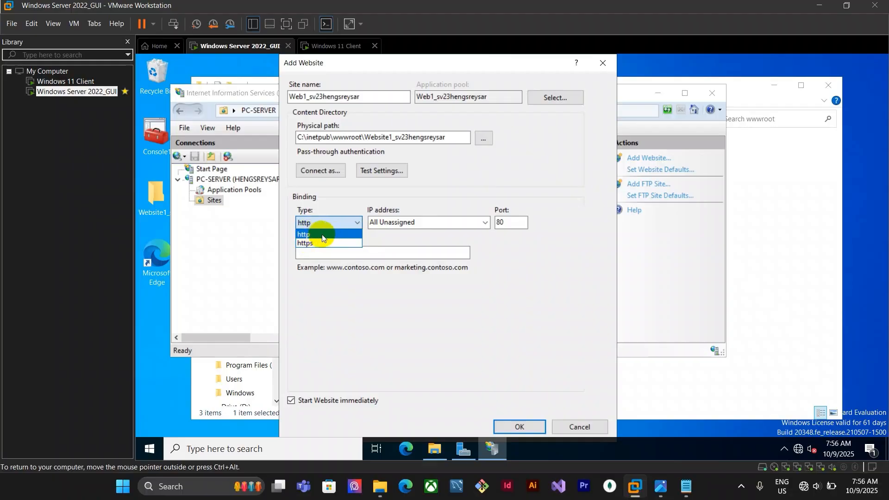
{"action": "left_click", "coordinate": [324, 234]}
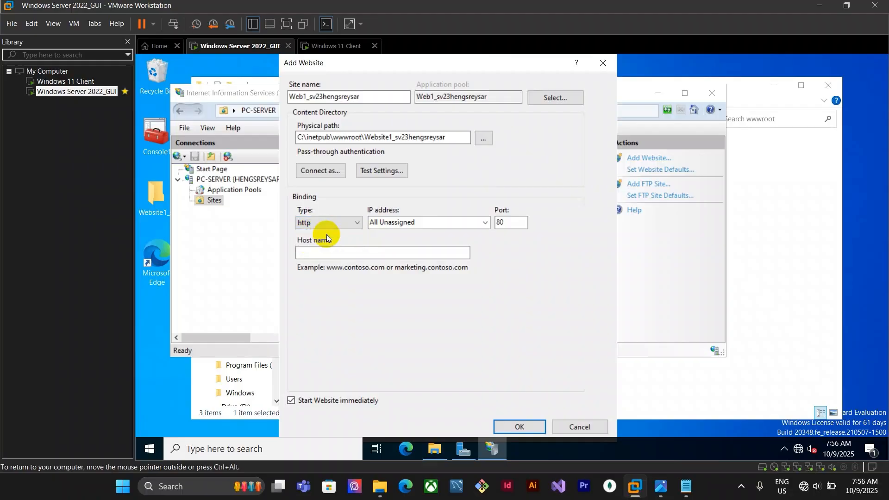
{"action": "left_click", "coordinate": [486, 224]}
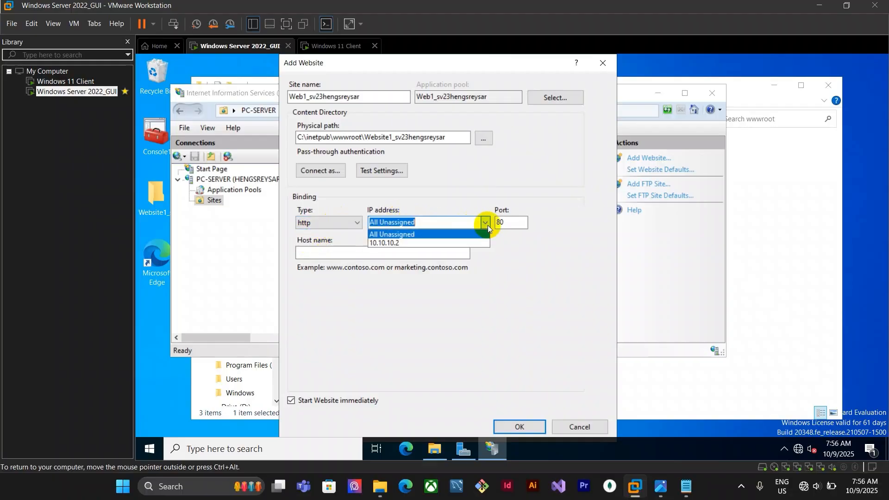
{"action": "left_click", "coordinate": [413, 244]}
{"action": "left_click", "coordinate": [516, 223]}
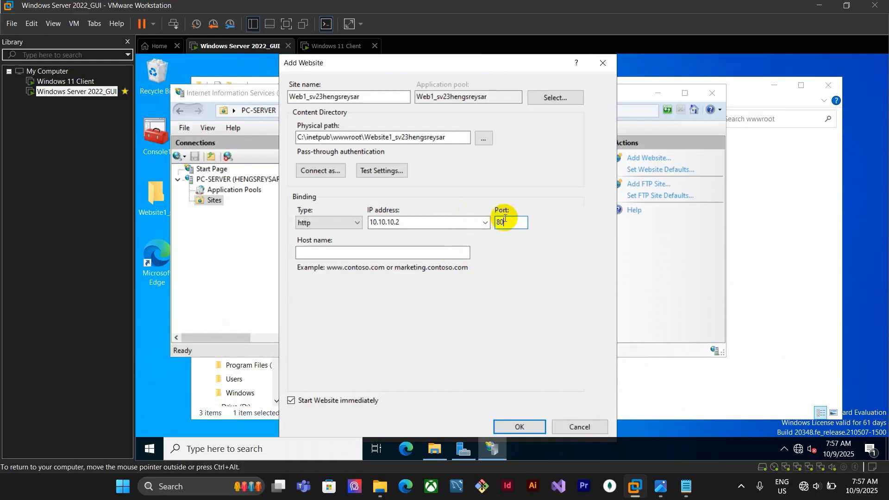
{"action": "left_click", "coordinate": [335, 223]}
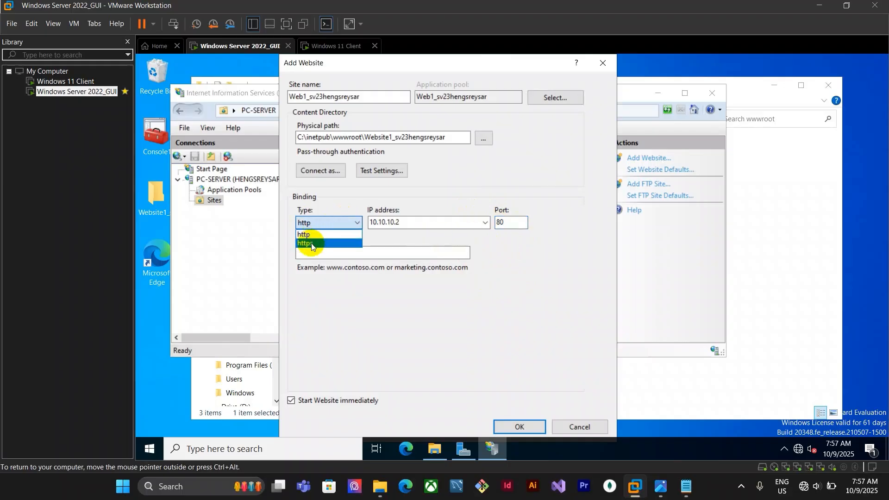
{"action": "left_click", "coordinate": [509, 226]}
{"action": "left_click", "coordinate": [514, 223]}
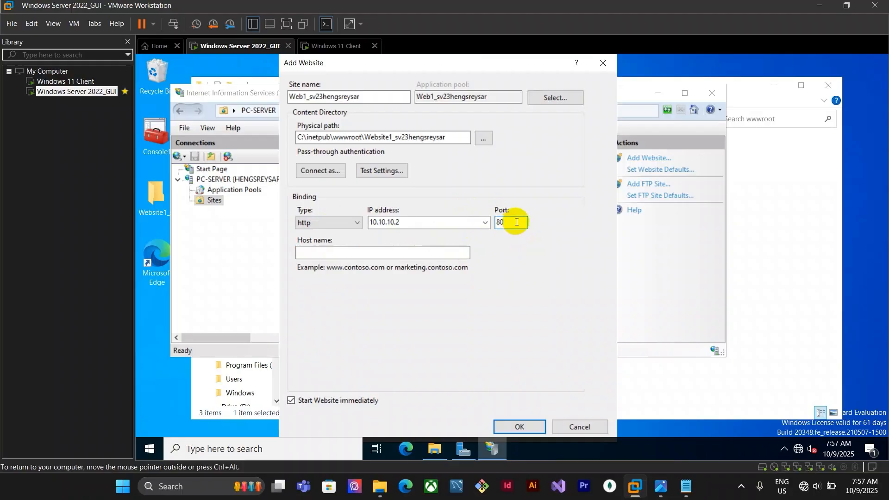
{"action": "left_click", "coordinate": [335, 250]}
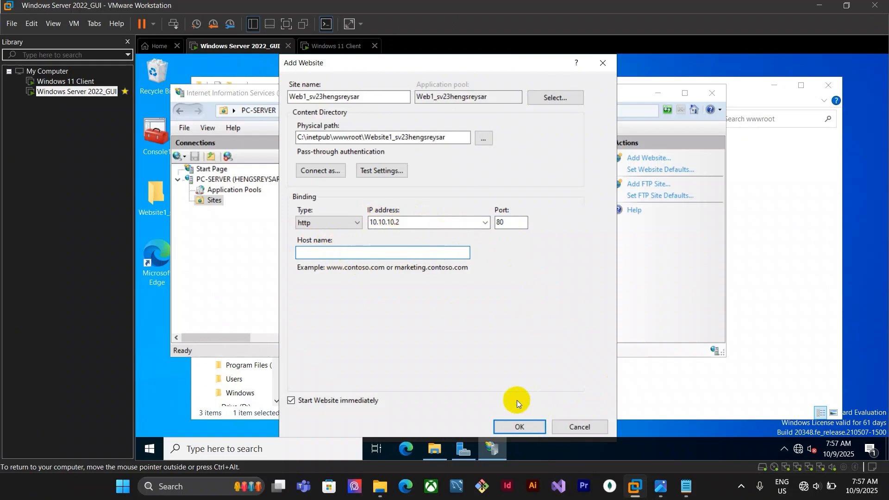
{"action": "left_click", "coordinate": [523, 427]}
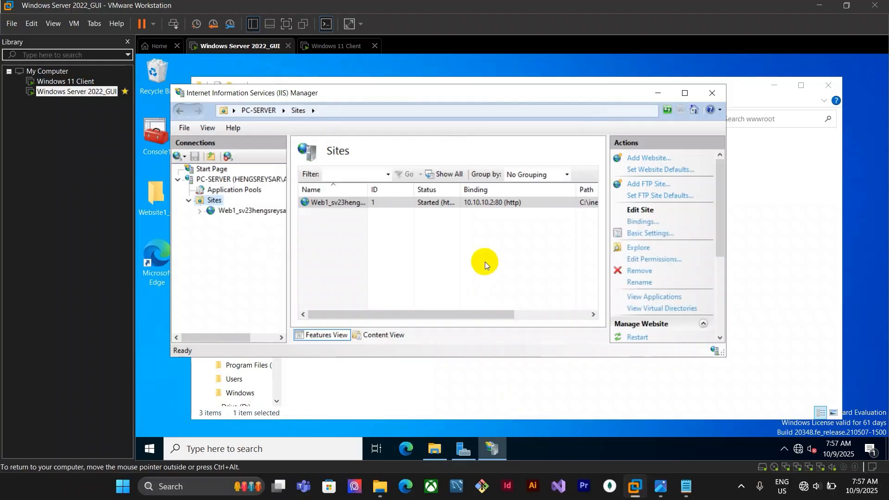
Open the new site and browse to 10.10.10.2 in Edge to view the hosted website
{"action": "left_click", "coordinate": [269, 212]}
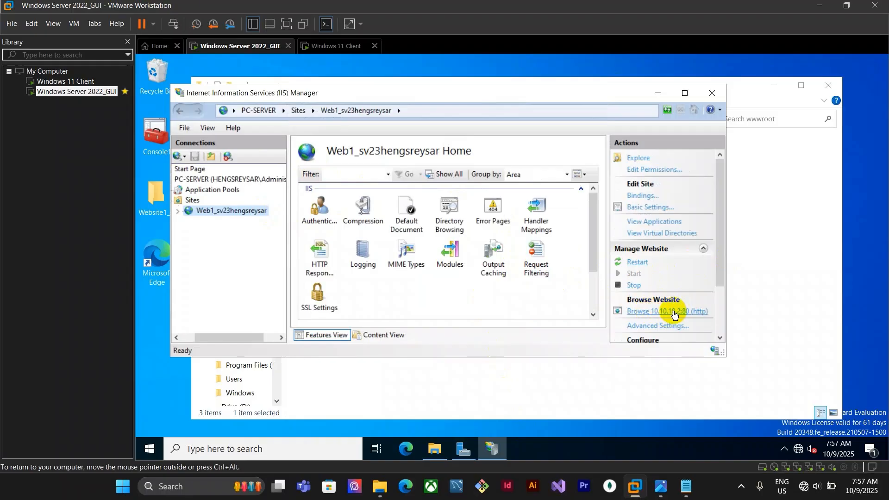
{"action": "left_click", "coordinate": [414, 449]}
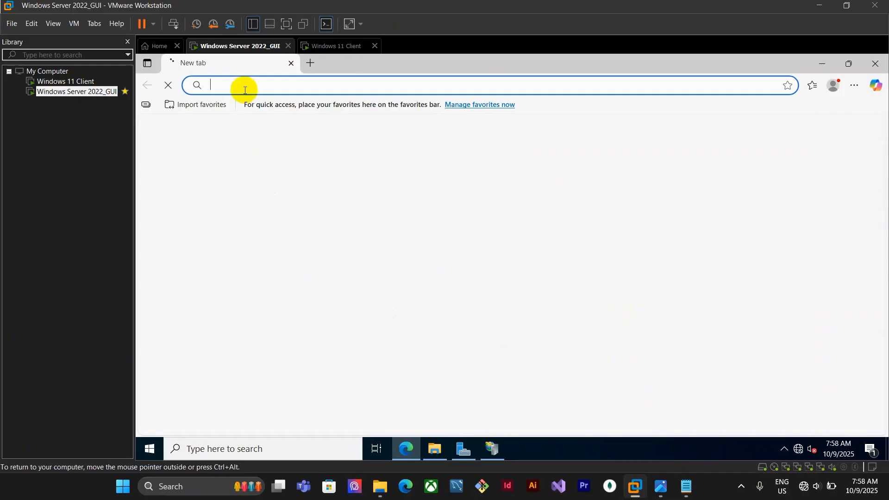
{"action": "type", "text": "10.10.10.2"}
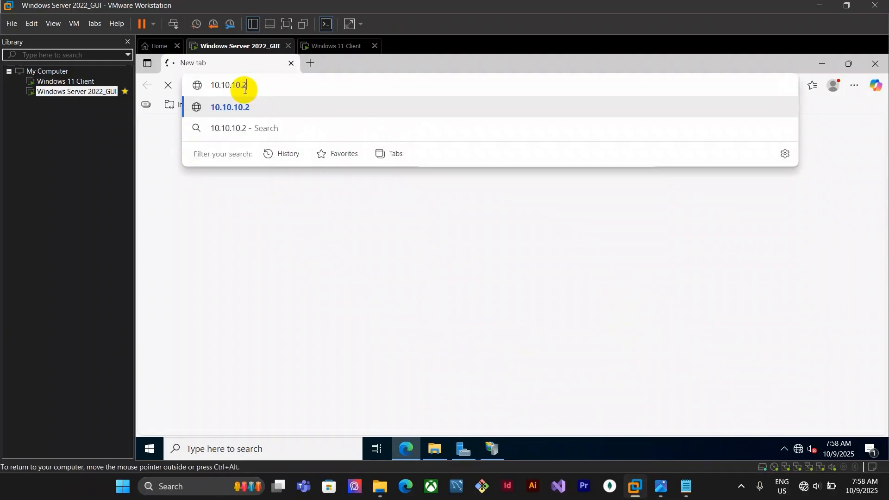
{"action": "key", "text": "Return"}
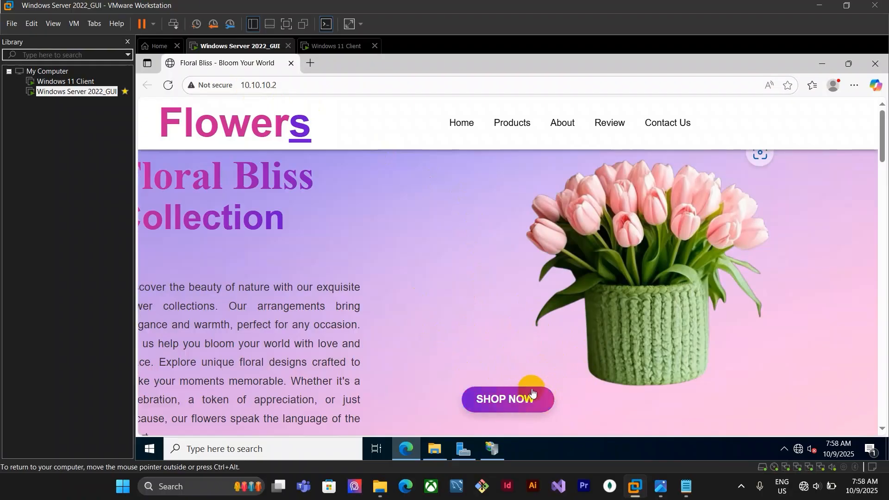
{"action": "scroll", "coordinate": [377, 231], "scroll_direction": "down", "scroll_amount": 5}
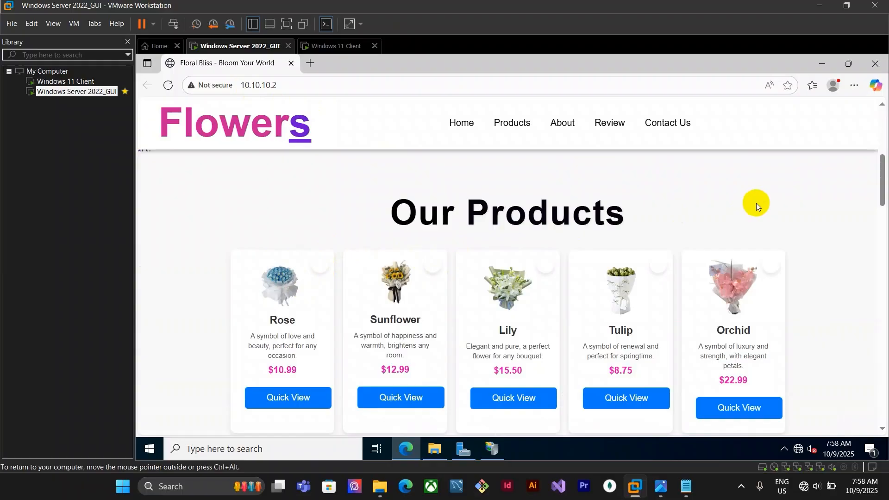
{"action": "scroll", "coordinate": [605, 230], "scroll_direction": "up", "scroll_amount": 5}
{"action": "left_click", "coordinate": [875, 64]}
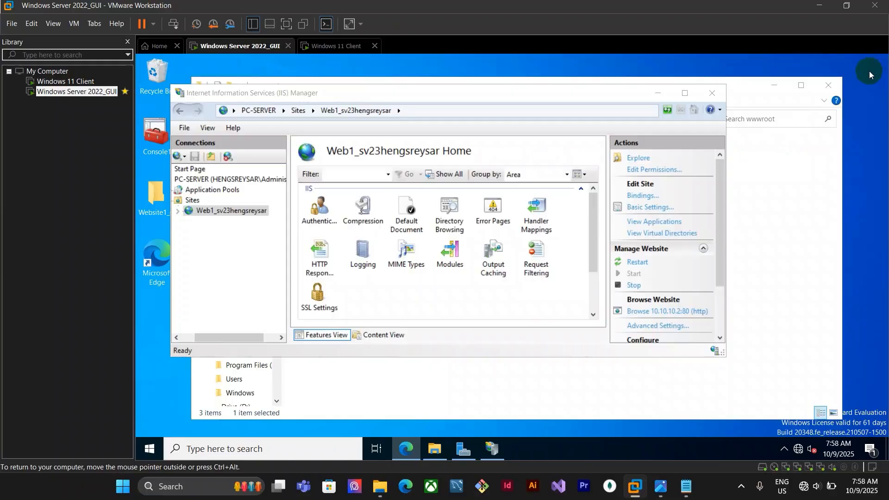
Read the notes listing the web1 domain name and its IP address
{"action": "left_click", "coordinate": [547, 383]}
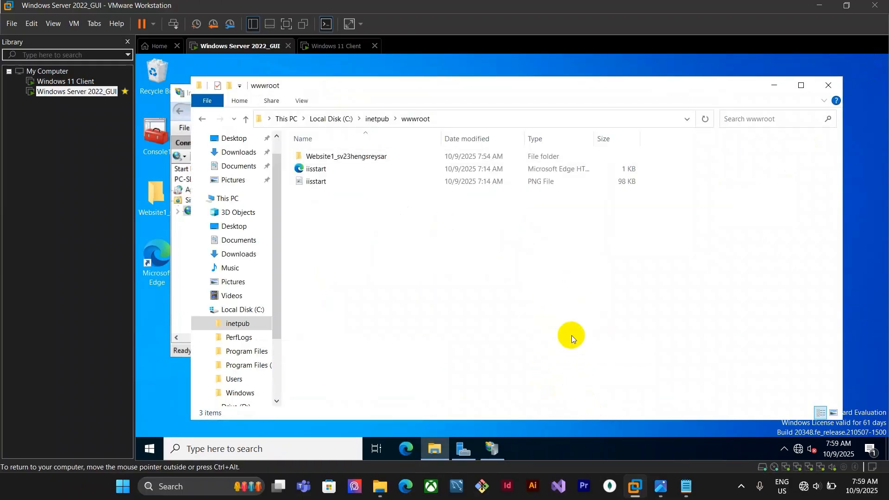
{"action": "left_click", "coordinate": [774, 85]}
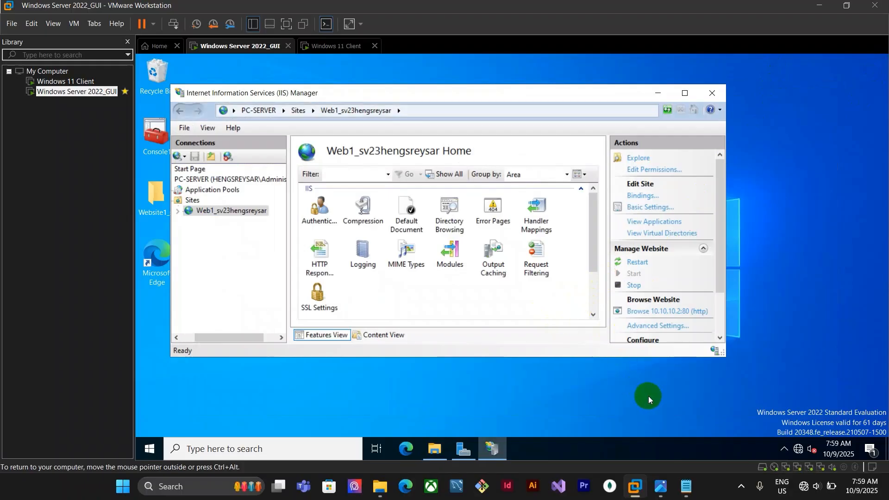
{"action": "left_click", "coordinate": [686, 486]}
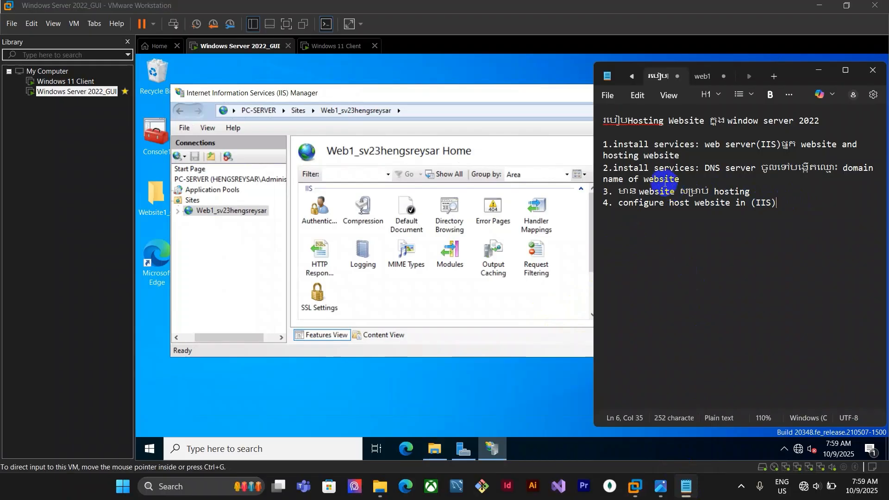
{"action": "left_click", "coordinate": [703, 76]}
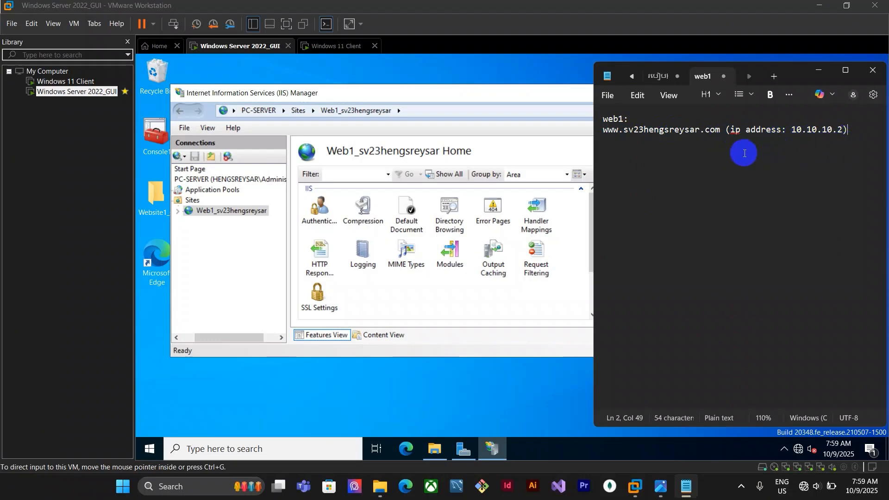
{"action": "left_click", "coordinate": [529, 326]}
{"action": "left_click", "coordinate": [465, 449]}
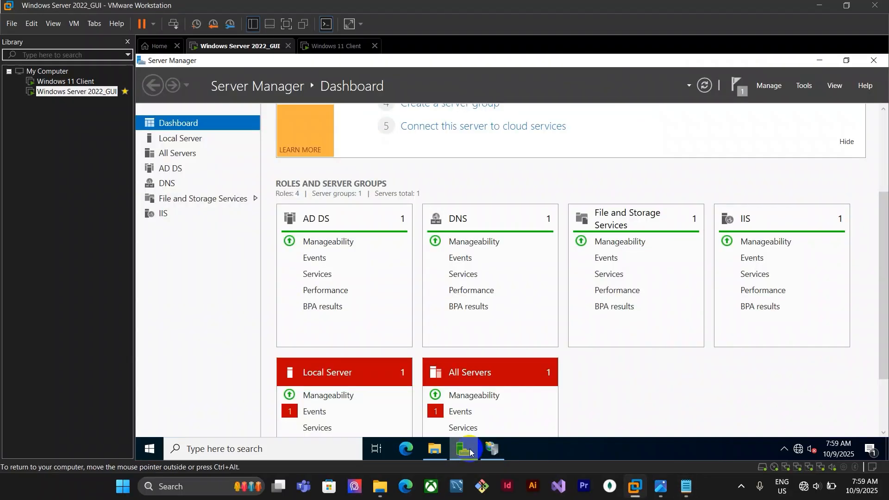
{"action": "left_click", "coordinate": [493, 449]}
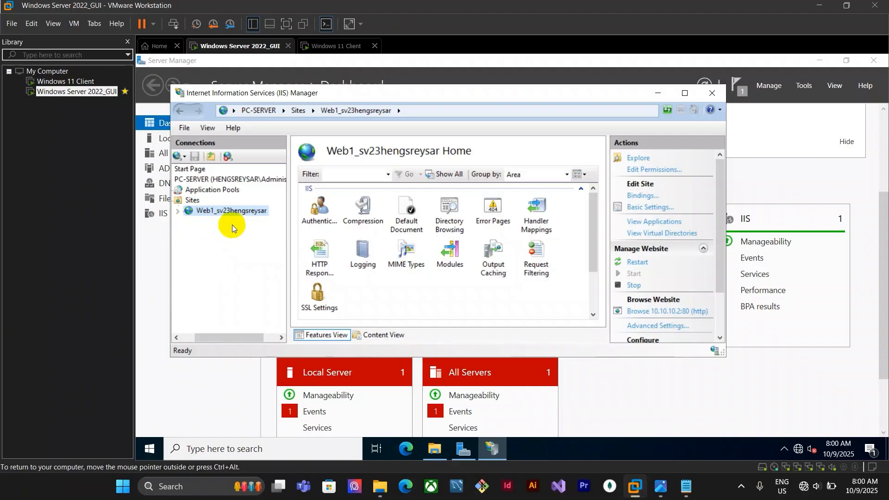
{"action": "left_click", "coordinate": [222, 213]}
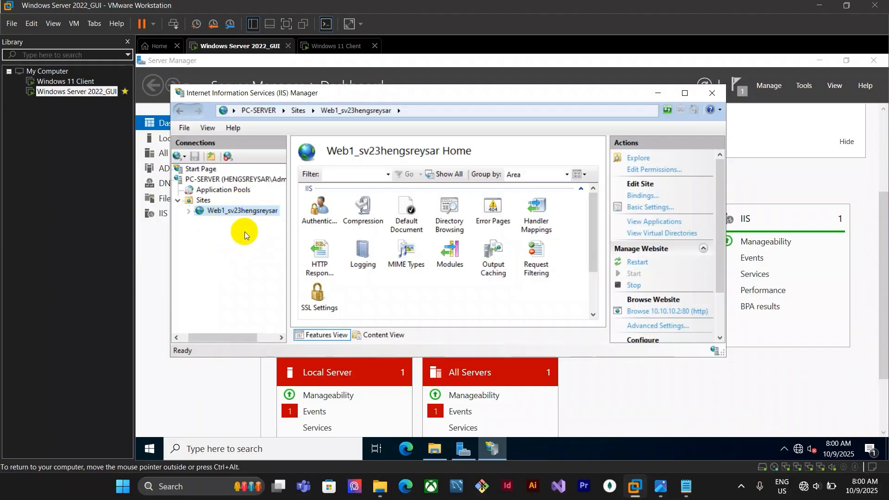
{"action": "left_click", "coordinate": [654, 405]}
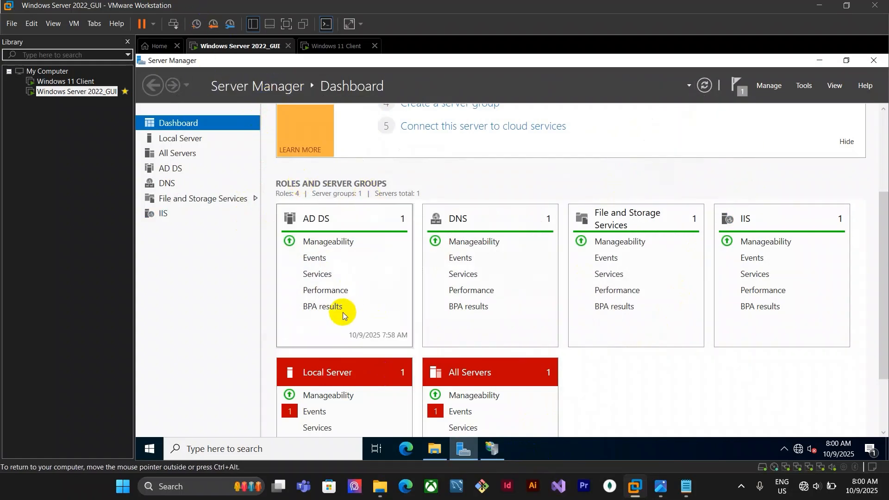
Open DNS Manager and start creating a new zone under Forward Lookup Zones
{"action": "left_click", "coordinate": [803, 87]}
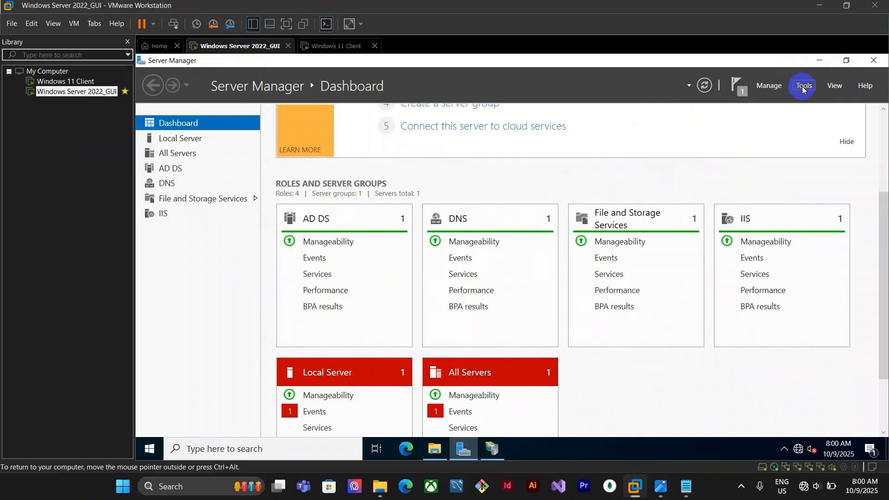
{"action": "left_click", "coordinate": [741, 226]}
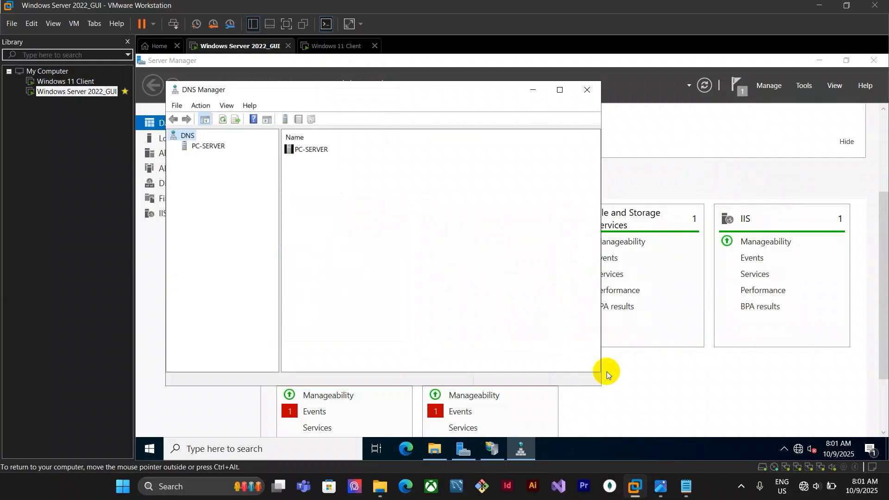
{"action": "left_click", "coordinate": [193, 148]}
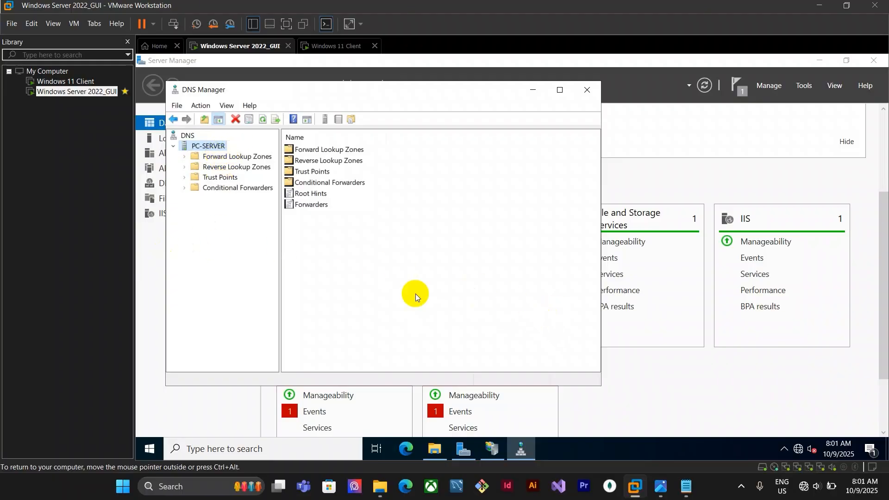
{"action": "left_click", "coordinate": [192, 156]}
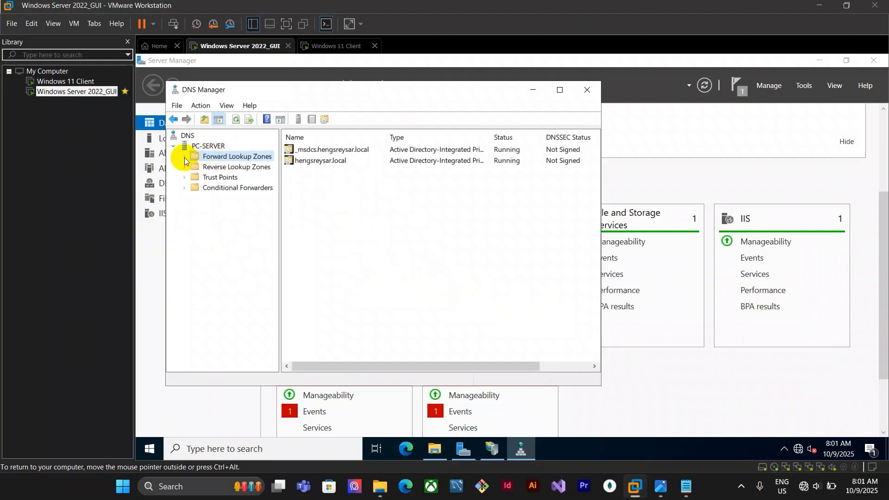
{"action": "left_click", "coordinate": [185, 157]}
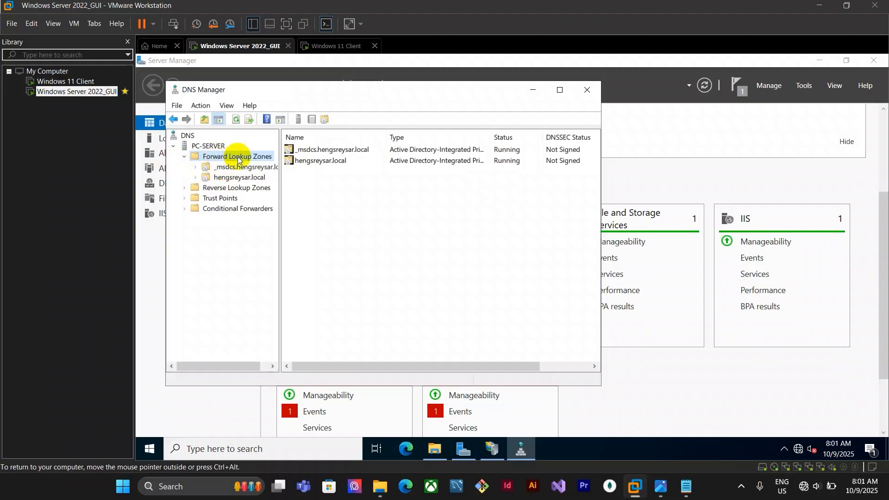
{"action": "right_click", "coordinate": [256, 159]}
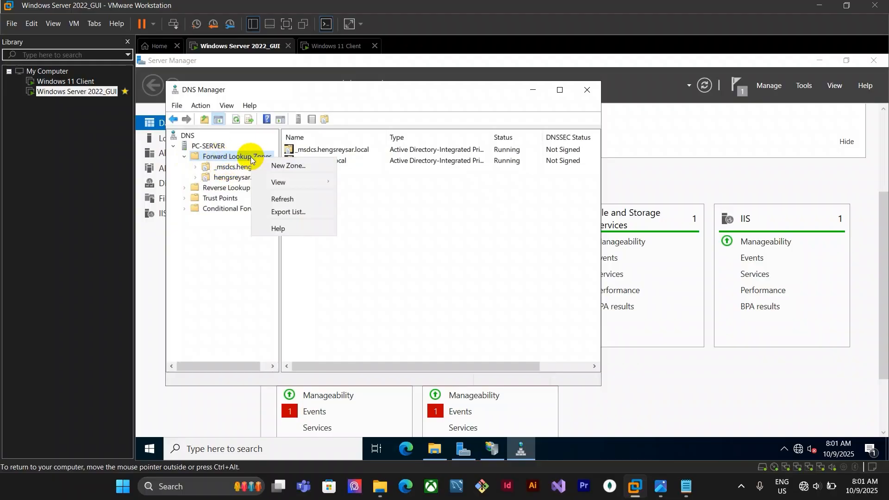
{"action": "left_click", "coordinate": [281, 167]}
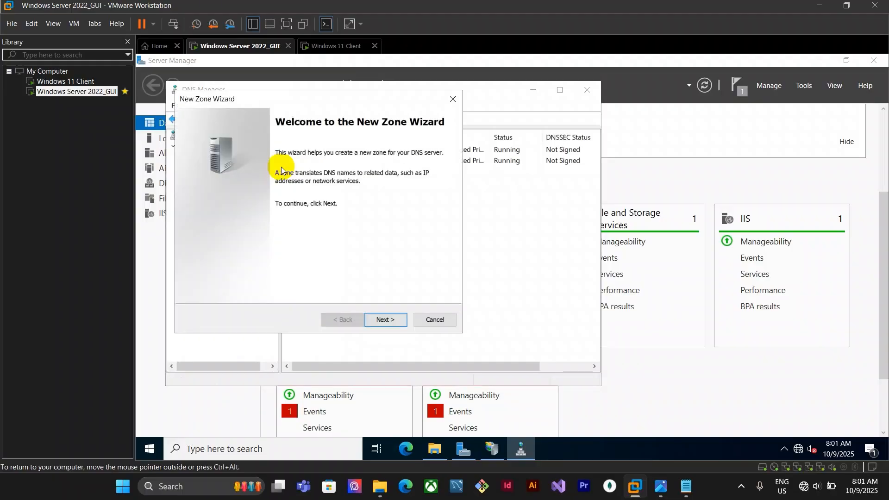
Start a new primary zone stored in Active Directory, replicated to all DNS servers in the forest
{"action": "left_click", "coordinate": [389, 324]}
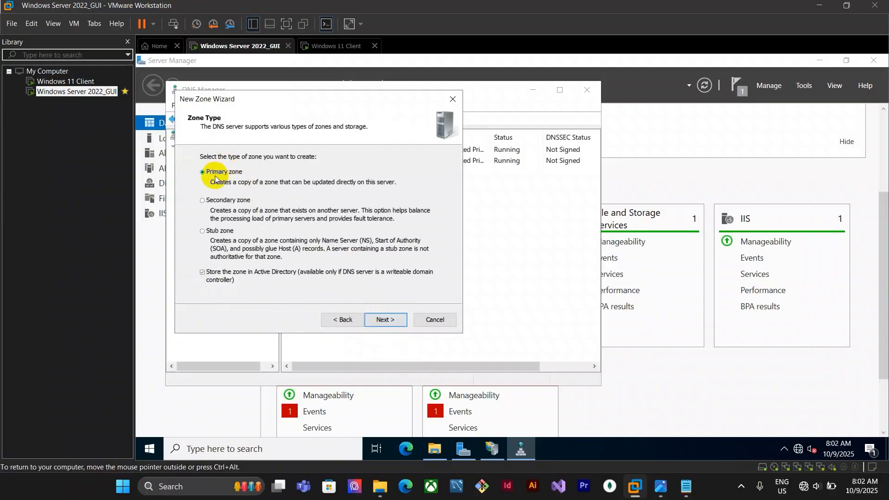
{"action": "left_click", "coordinate": [390, 320]}
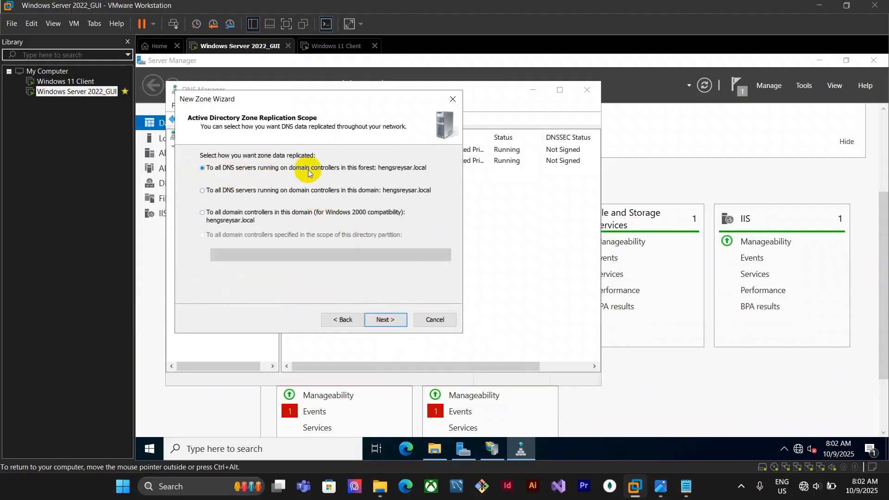
{"action": "left_click", "coordinate": [387, 319]}
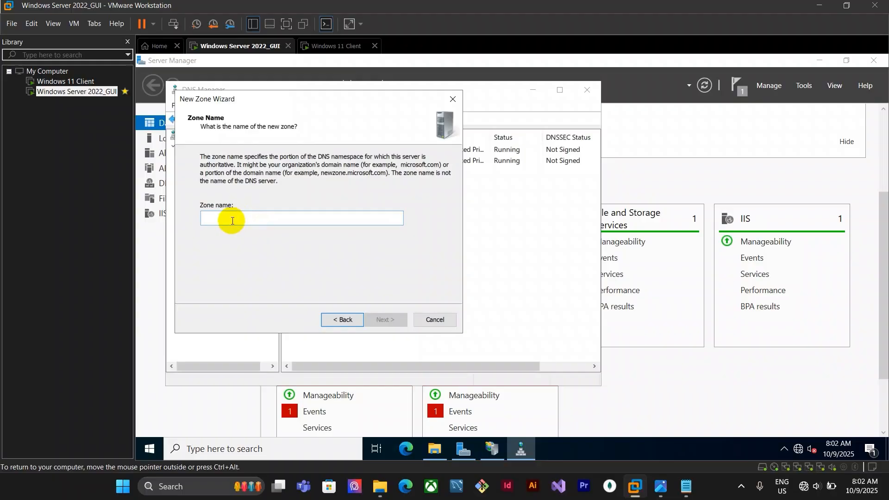
Name the new forward lookup zone sv23hengsreysar.com
{"action": "type", "text": "sv23hengsreeysar"}
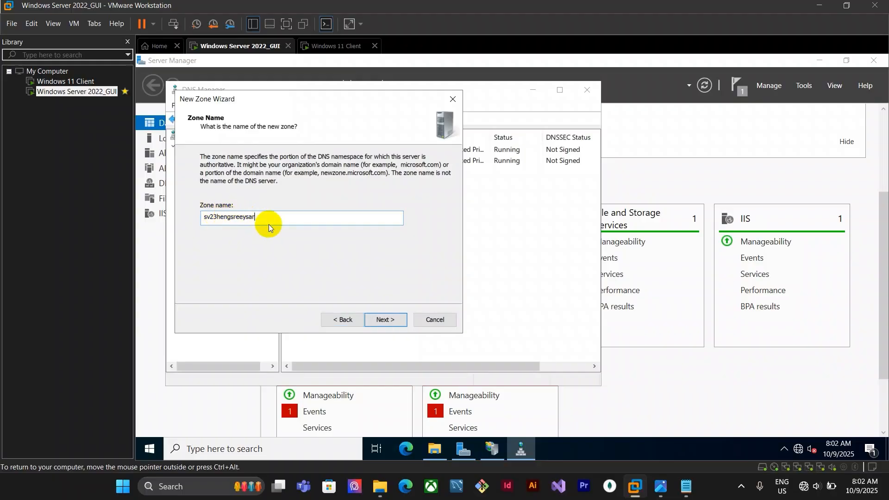
{"action": "left_click", "coordinate": [243, 218]}
{"action": "key", "text": "BackSpace"}
{"action": "type", "text": ".com"}
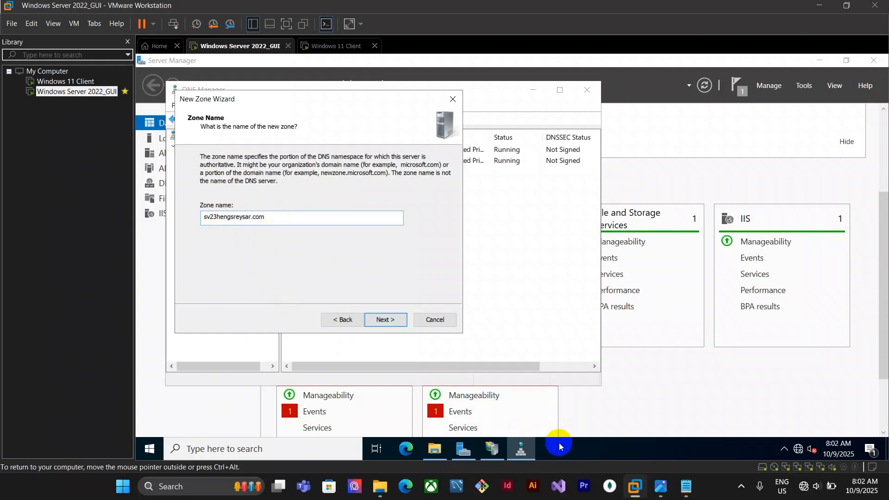
Compare the zone name with the domain name written in the notes
{"action": "left_click", "coordinate": [687, 486]}
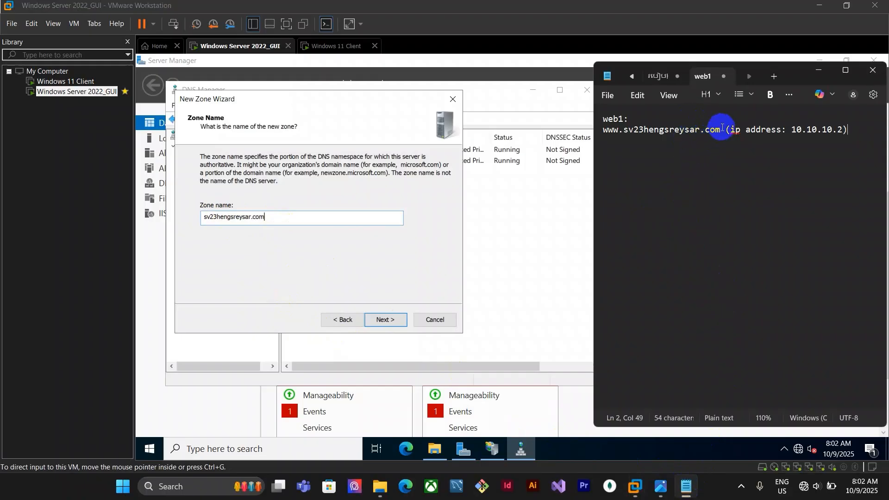
{"action": "left_click_drag", "start_coordinate": [720, 129], "coordinate": [625, 129]}
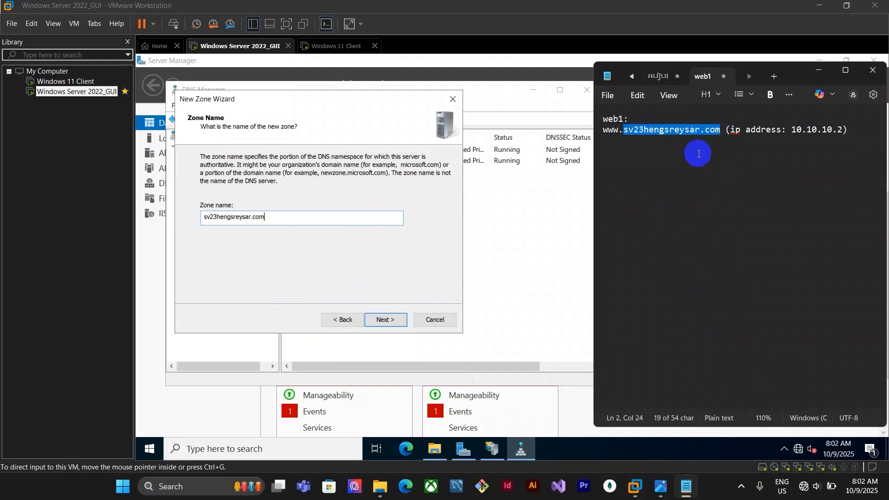
{"action": "left_click", "coordinate": [314, 218]}
{"action": "left_click_drag", "start_coordinate": [294, 218], "coordinate": [146, 210]}
{"action": "left_click", "coordinate": [274, 223]}
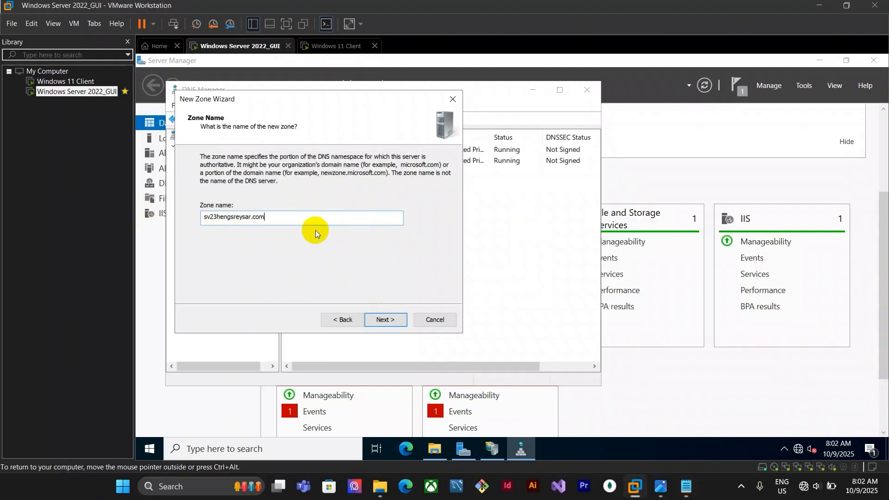
Keep secure-only dynamic updates and finish creating the sv23hengsreysar.com zone
{"action": "left_click", "coordinate": [382, 321]}
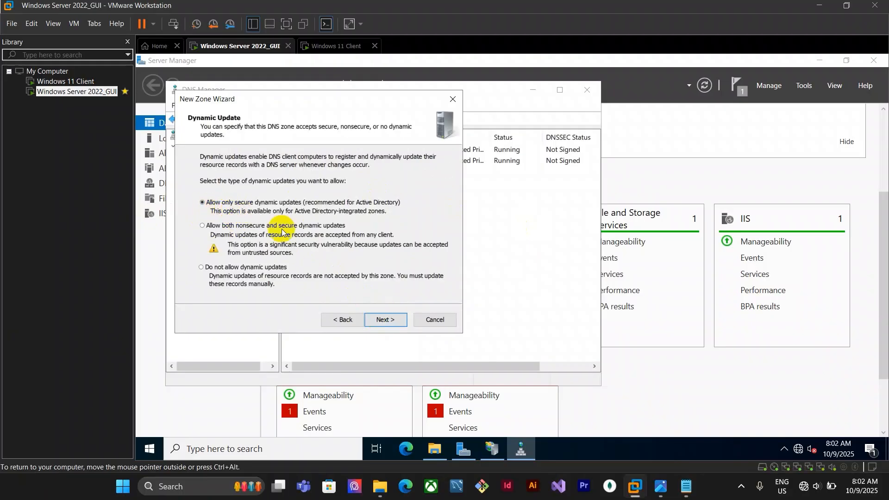
{"action": "left_click", "coordinate": [390, 324]}
{"action": "left_click", "coordinate": [388, 322]}
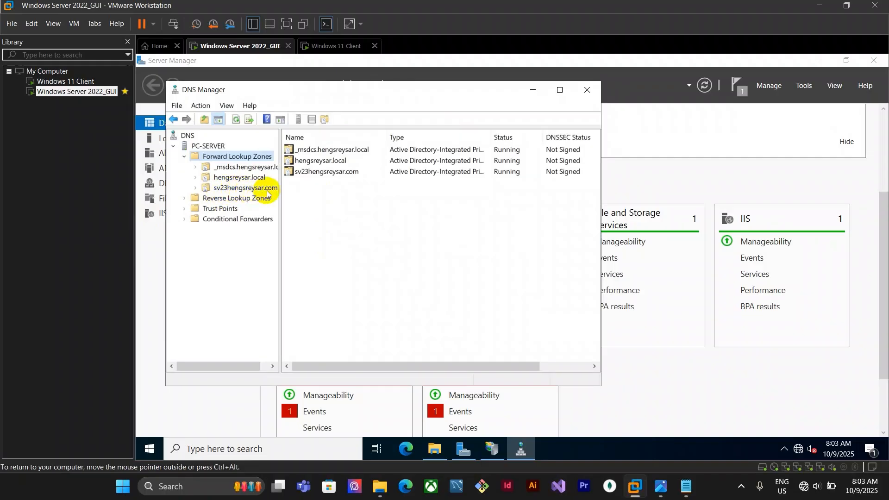
Open a new host record for the sv23hengsreysar.com zone and check the host name in the notes
{"action": "left_click", "coordinate": [238, 190]}
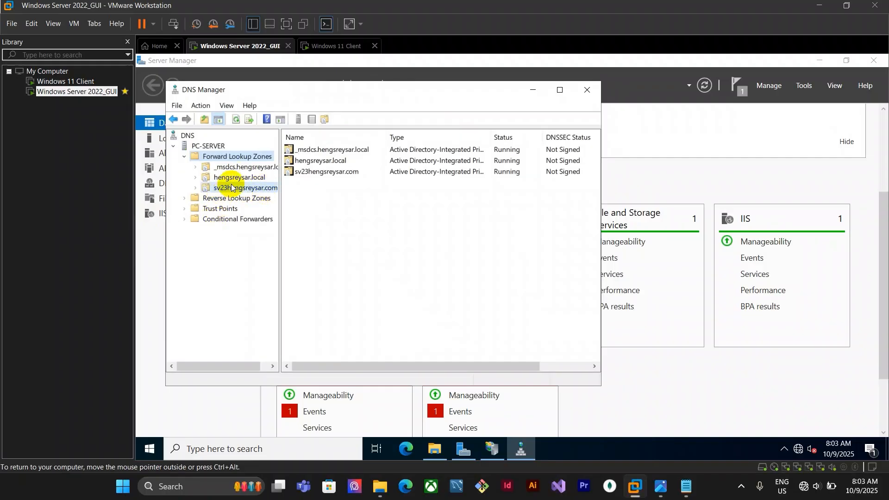
{"action": "right_click", "coordinate": [237, 190]}
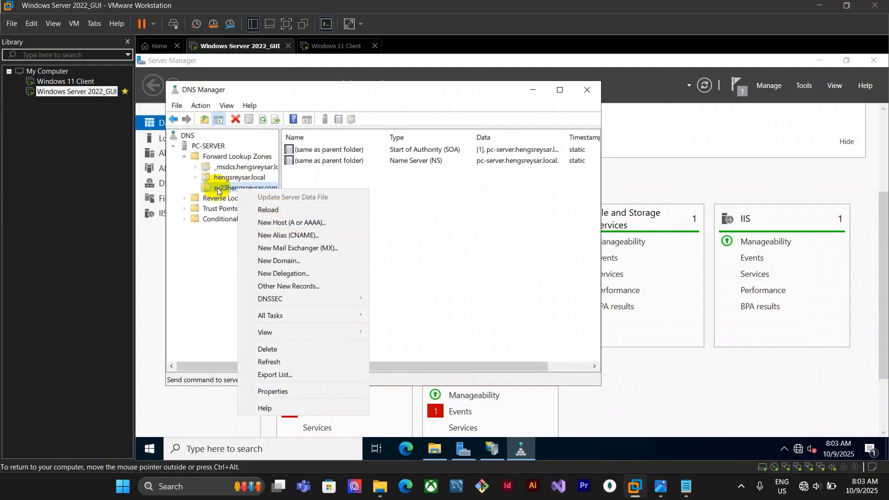
{"action": "left_click", "coordinate": [313, 223]}
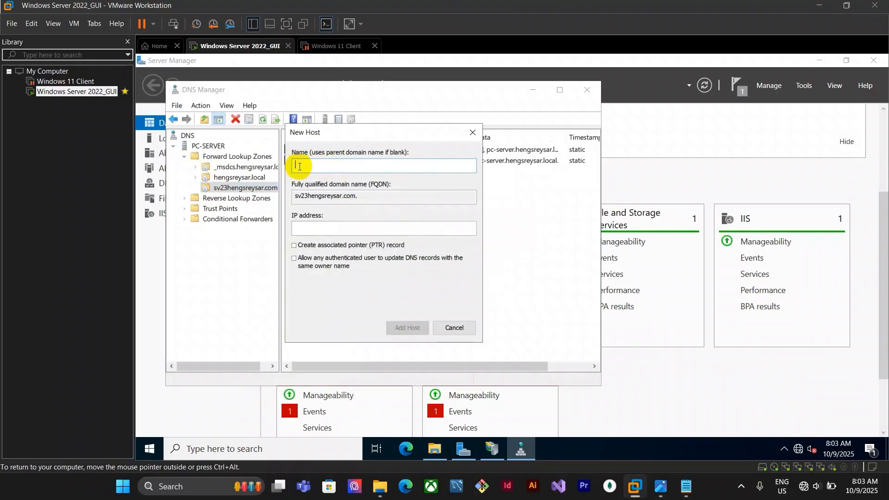
{"action": "left_click", "coordinate": [686, 486]}
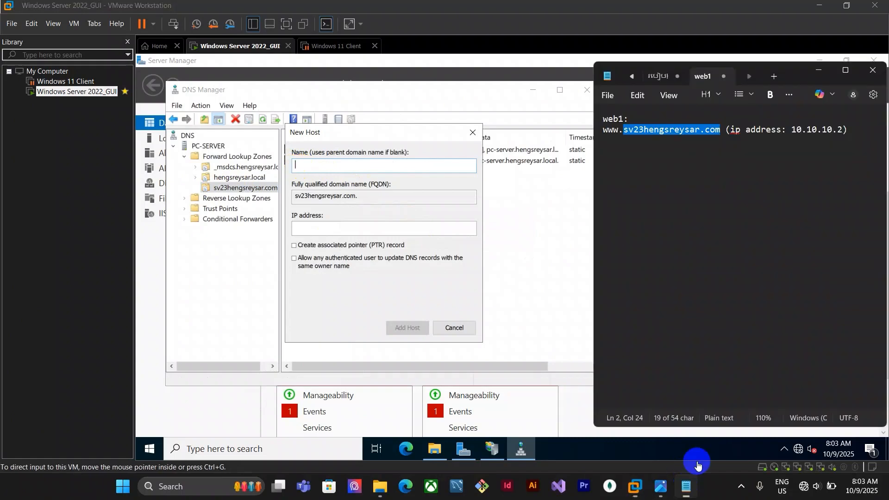
{"action": "left_click", "coordinate": [619, 131]}
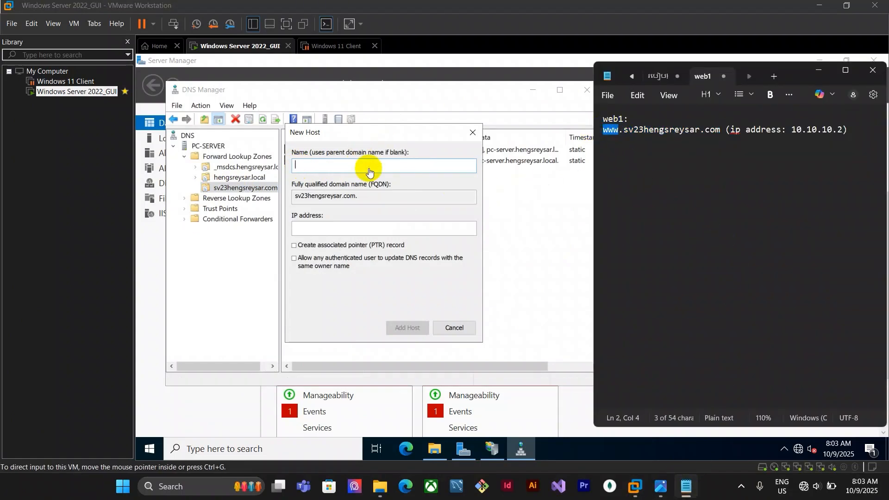
Add host www at 10.10.10.2 with the pointer record and authenticated-update options checked, then close the dialog
{"action": "left_click", "coordinate": [371, 167]}
{"action": "type", "text": "www"}
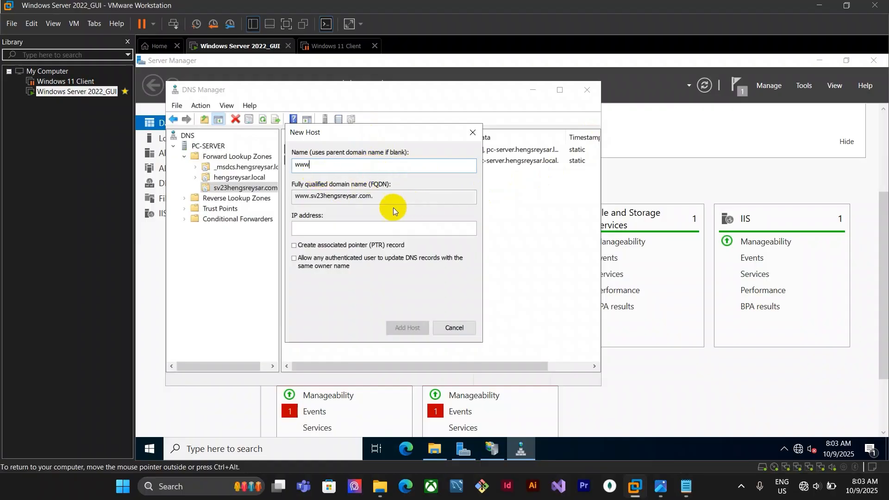
{"action": "left_click", "coordinate": [333, 226]}
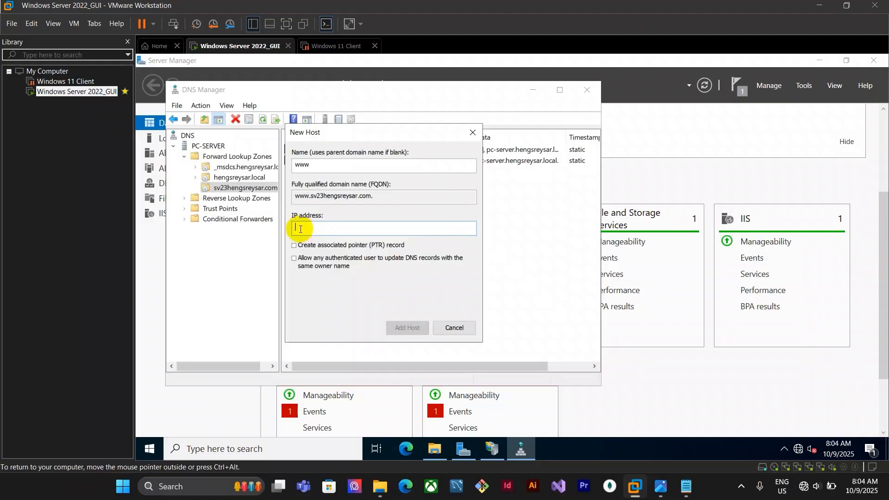
{"action": "type", "text": "10.10.10.2"}
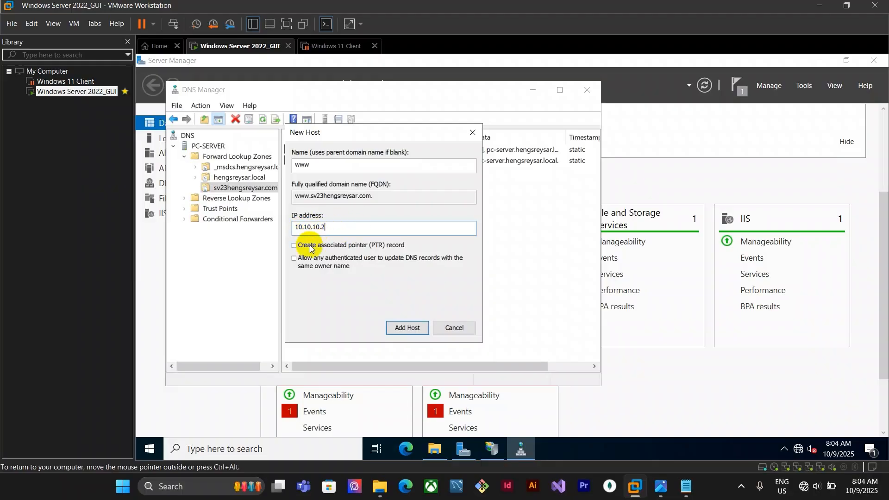
{"action": "left_click", "coordinate": [294, 246]}
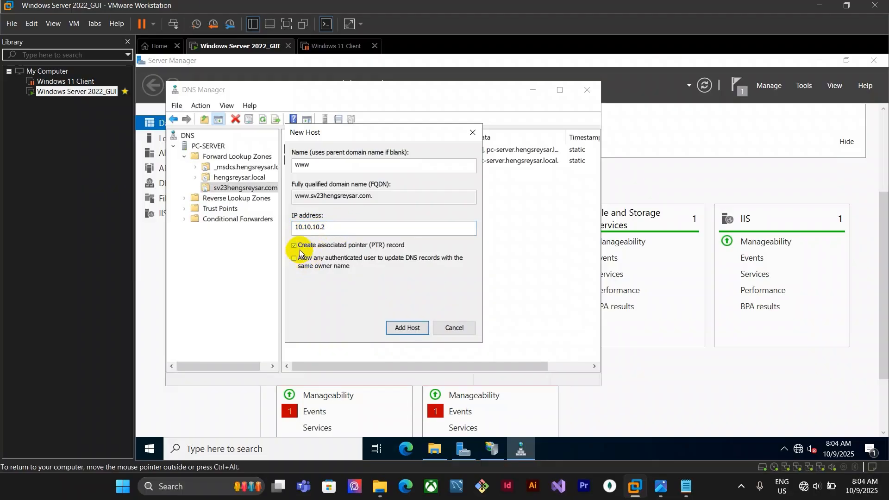
{"action": "left_click", "coordinate": [294, 259]}
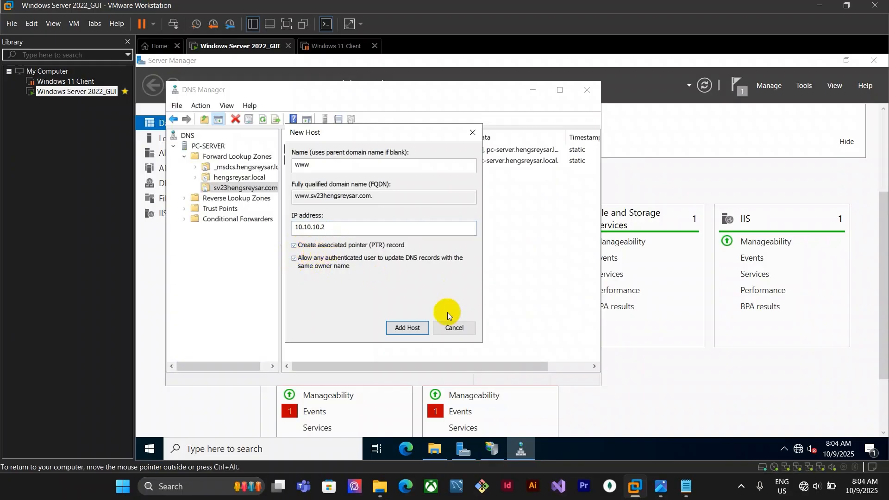
{"action": "left_click", "coordinate": [408, 328]}
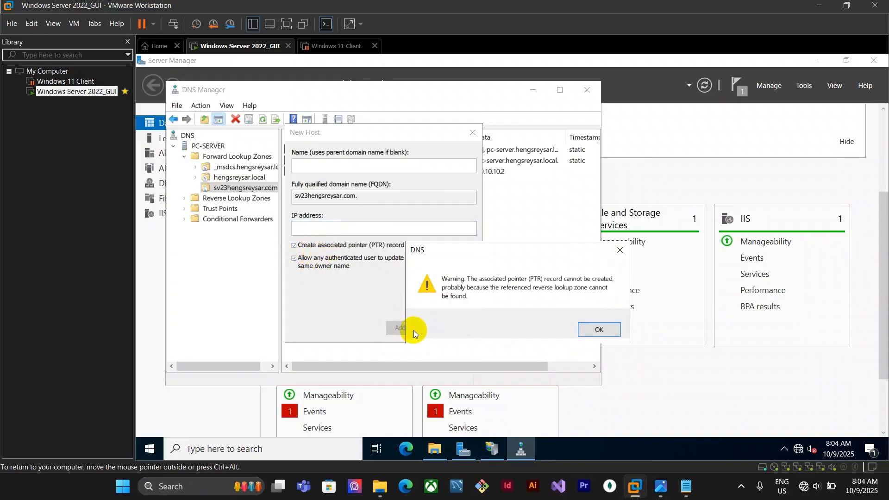
{"action": "left_click", "coordinate": [603, 330]}
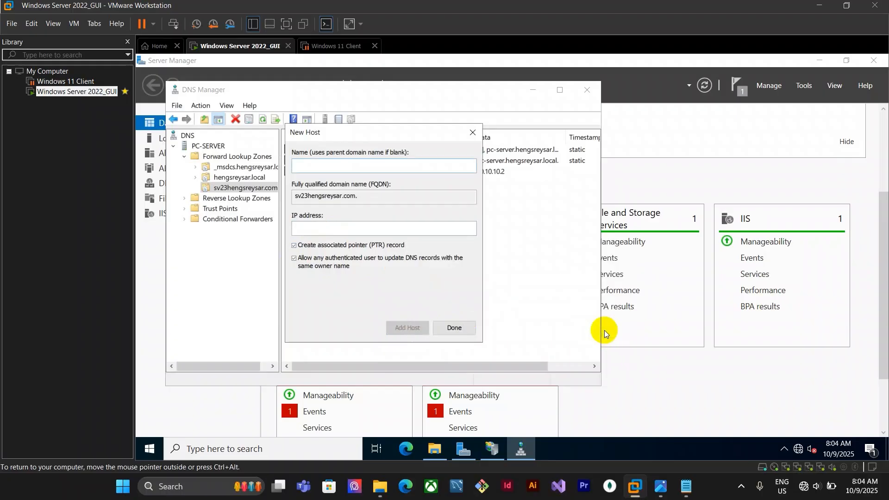
{"action": "left_click", "coordinate": [454, 329]}
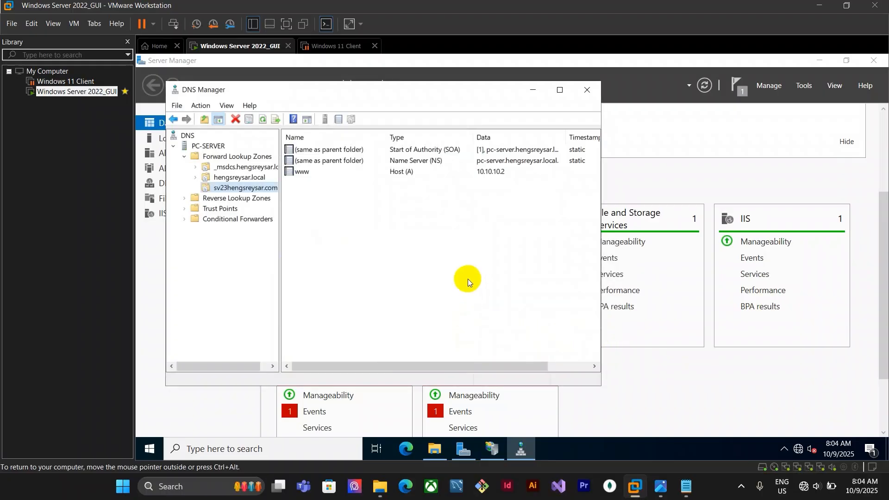
Start a new primary IPv4 reverse lookup zone stored in Active Directory
{"action": "left_click", "coordinate": [213, 199]}
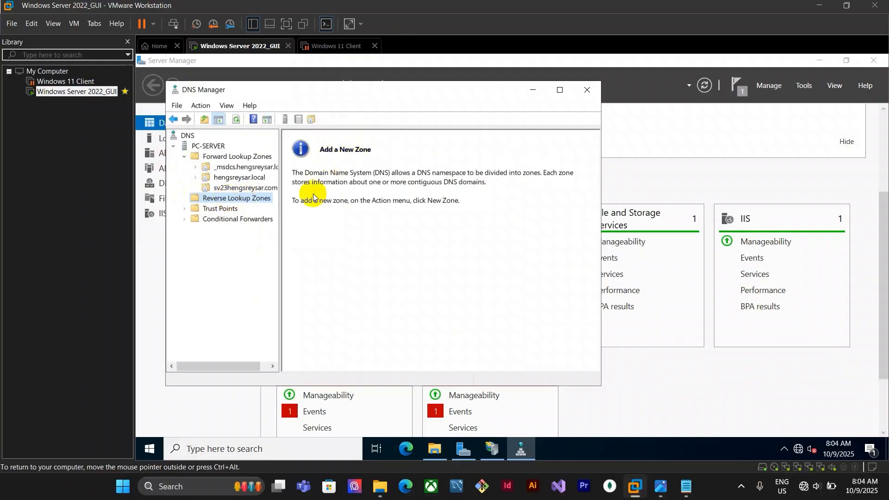
{"action": "right_click", "coordinate": [238, 199]}
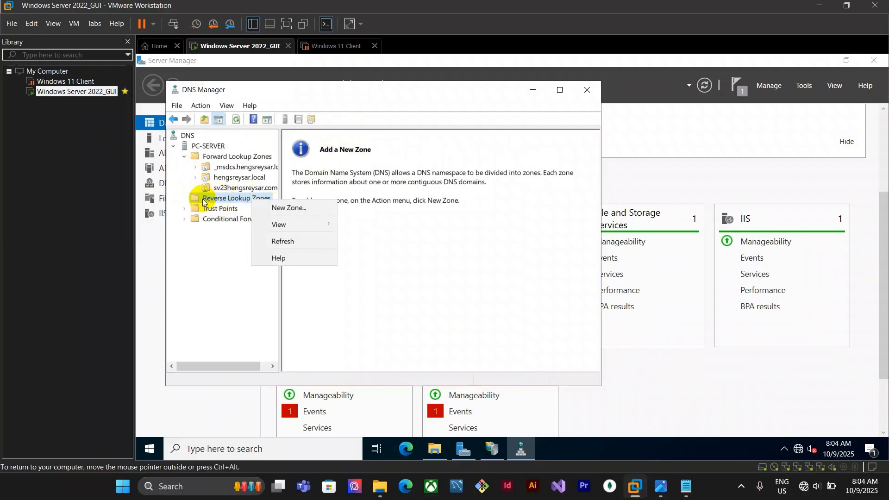
{"action": "left_click", "coordinate": [288, 208]}
{"action": "left_click", "coordinate": [386, 320]}
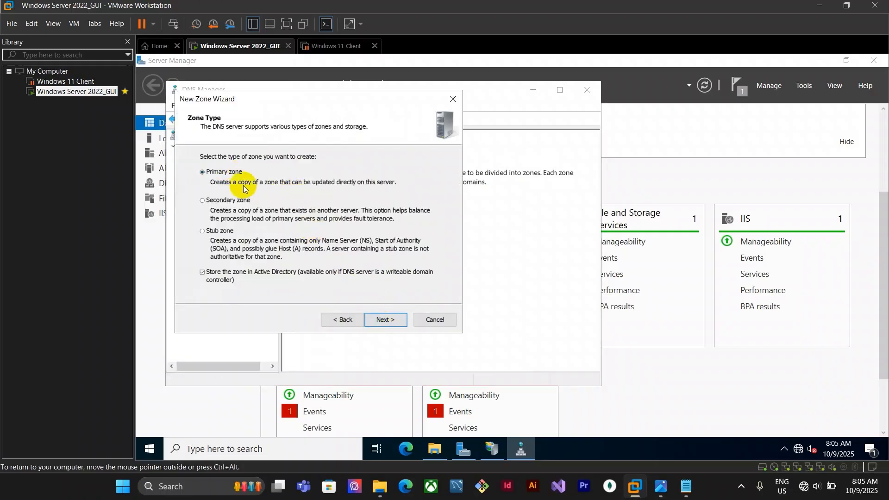
{"action": "left_click", "coordinate": [393, 320]}
{"action": "left_click", "coordinate": [386, 319]}
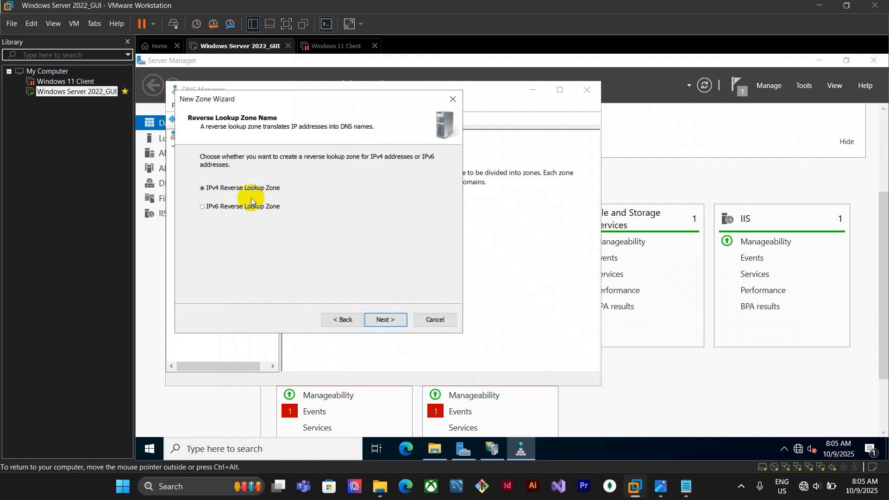
{"action": "left_click", "coordinate": [399, 319]}
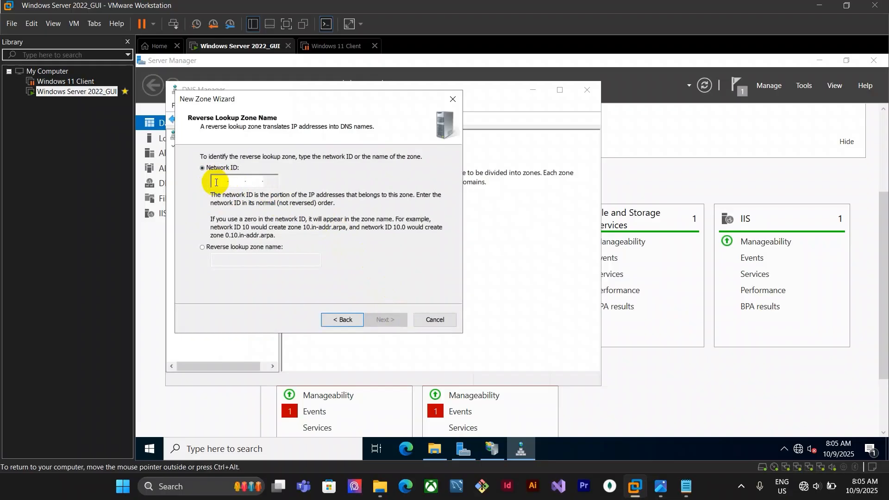
Set the reverse zone's network ID to 10.10.10 and finish creating it with secure dynamic updates
{"action": "type", "text": "10."}
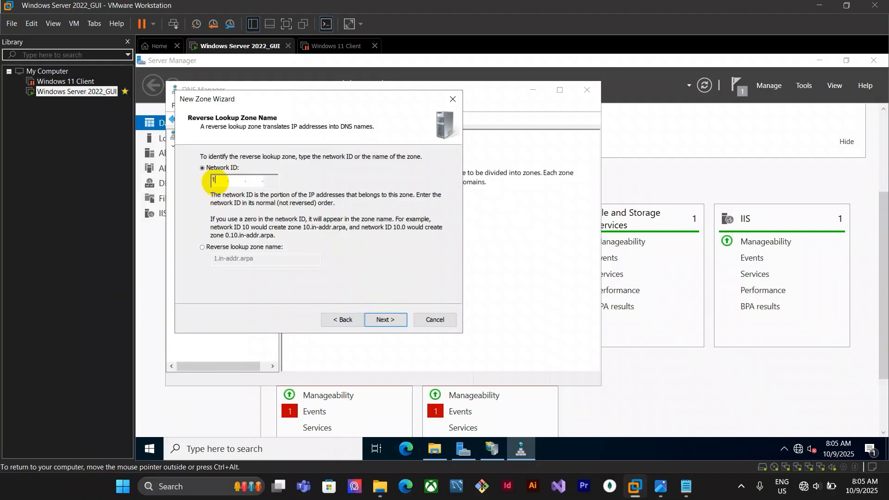
{"action": "type", "text": "10.10"}
{"action": "left_click", "coordinate": [272, 181]}
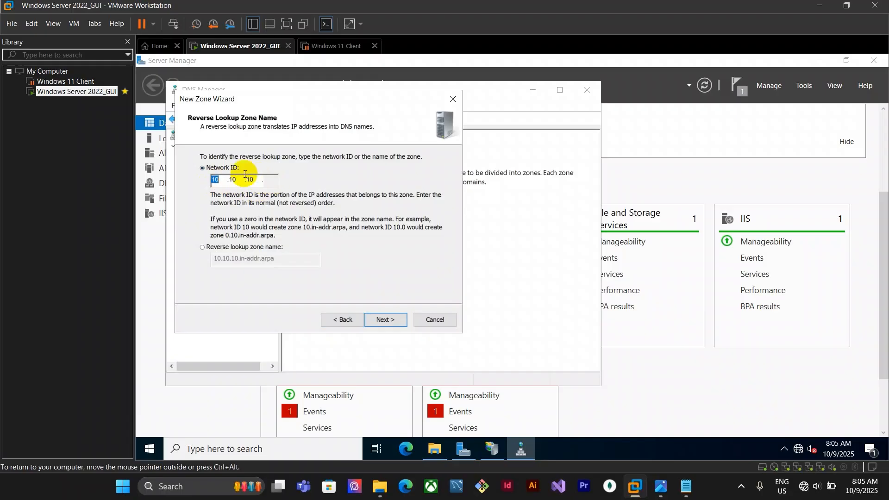
{"action": "left_click", "coordinate": [255, 179]}
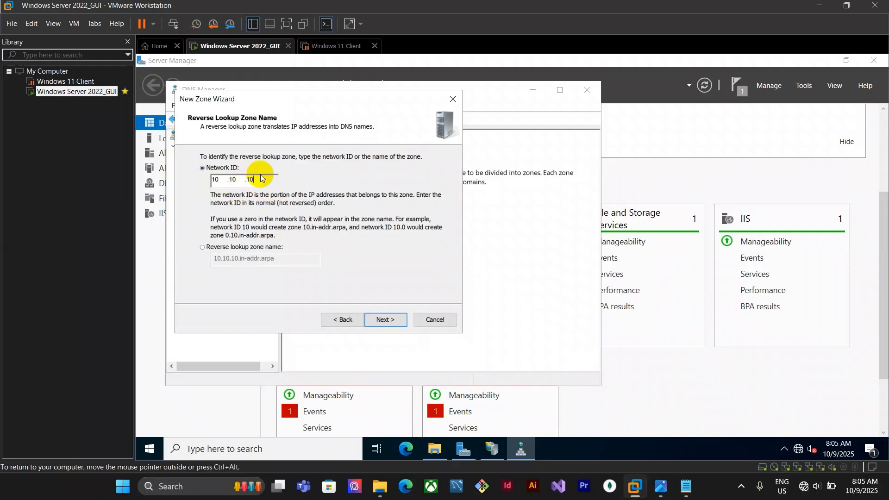
{"action": "left_click", "coordinate": [401, 320]}
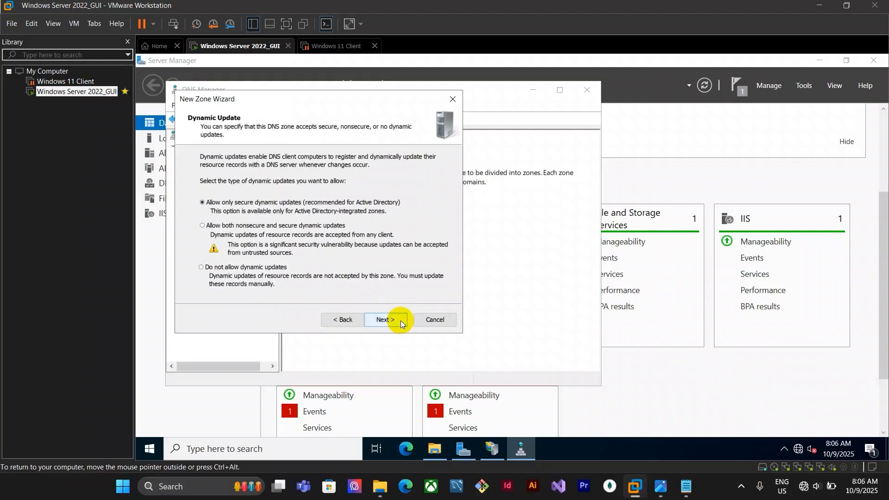
{"action": "left_click", "coordinate": [390, 320]}
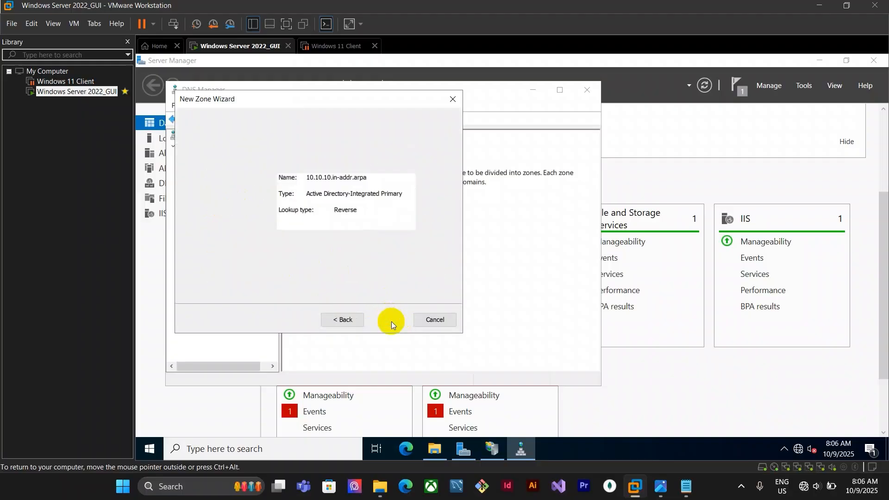
{"action": "left_click", "coordinate": [390, 321]}
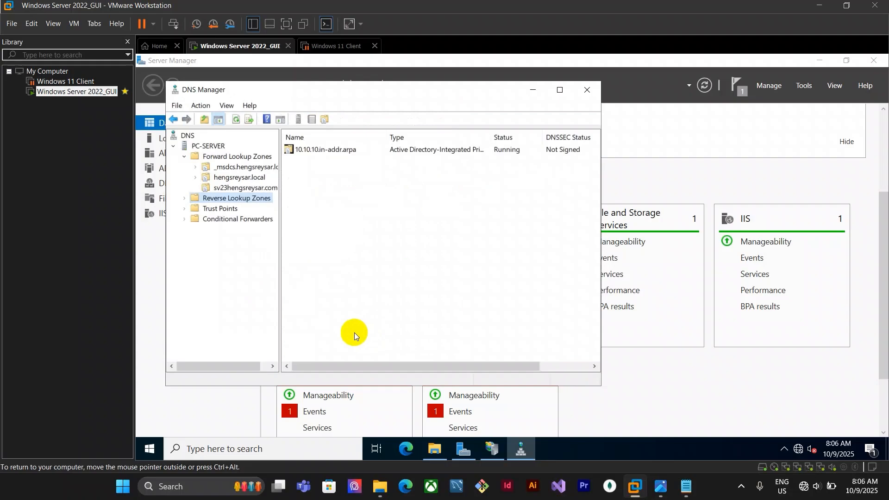
Open a new pointer (PTR) record in the 10.10.10.in-addr.arpa reverse lookup zone
{"action": "left_click", "coordinate": [185, 198]}
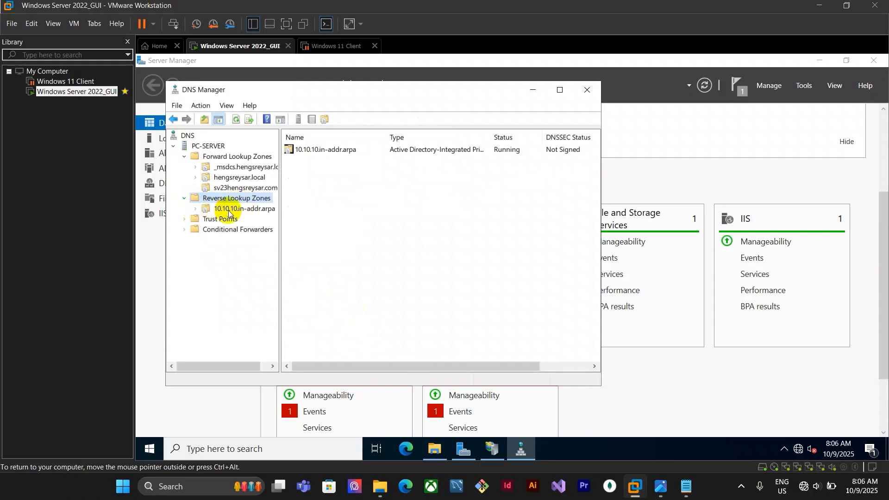
{"action": "left_click", "coordinate": [229, 209]}
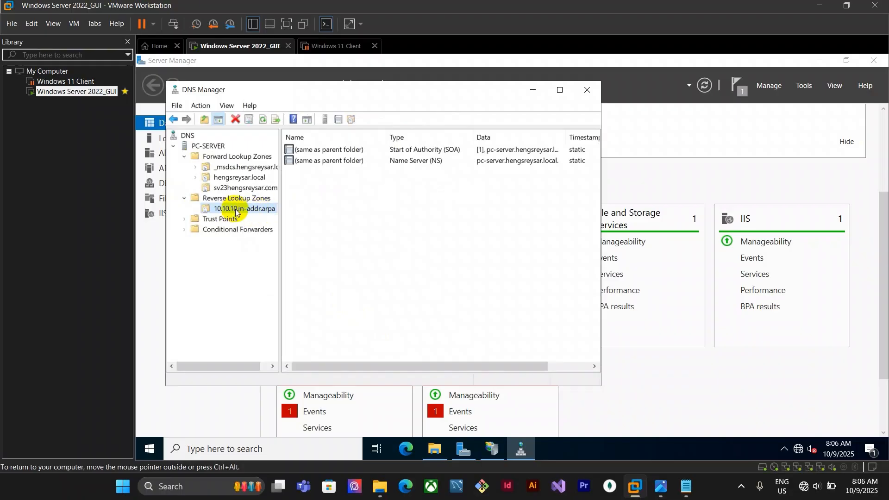
{"action": "right_click", "coordinate": [236, 211]}
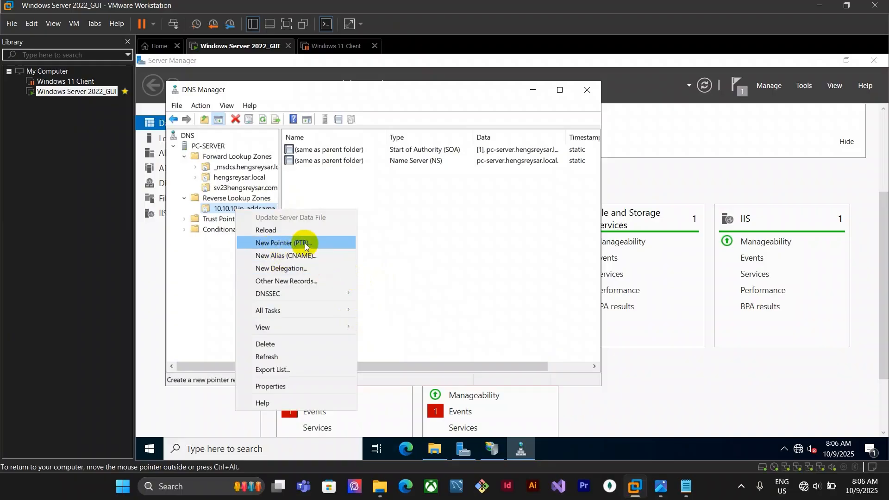
{"action": "left_click", "coordinate": [403, 251]}
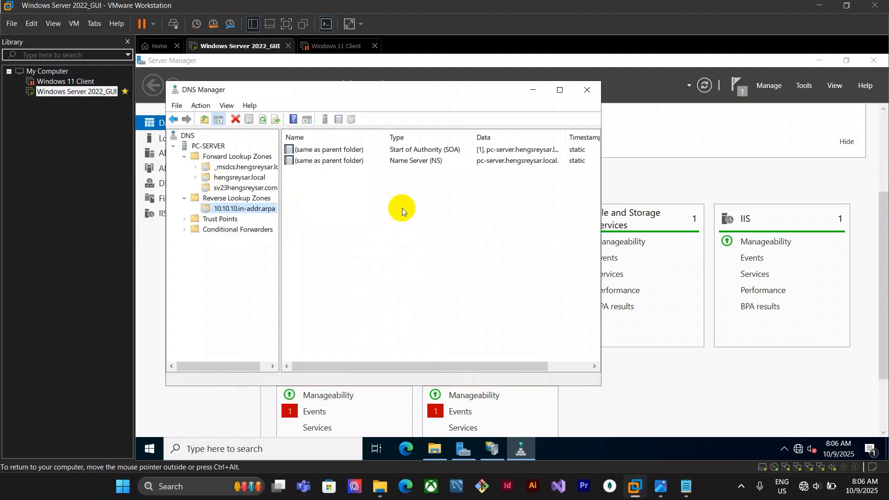
{"action": "left_click", "coordinate": [373, 217]}
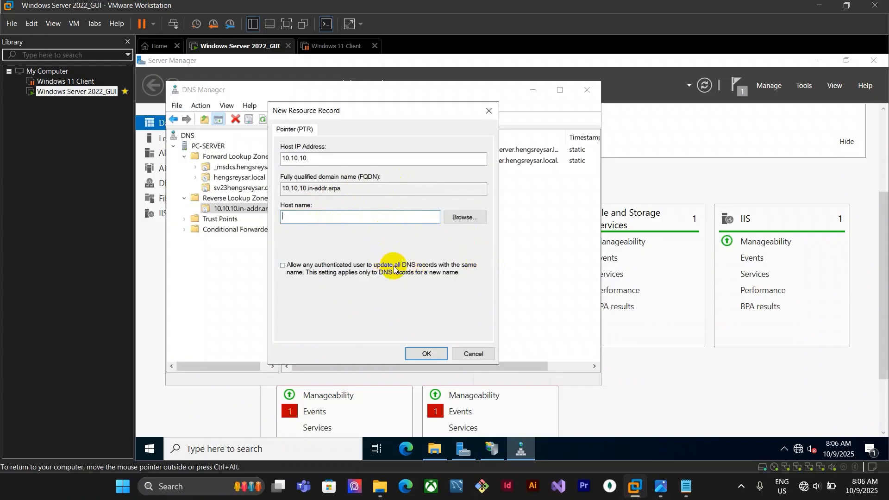
Browse to the www host of the sv23hengsreysar.com zone as the pointer's host, allow authenticated updates, and create the record
{"action": "left_click", "coordinate": [465, 216]}
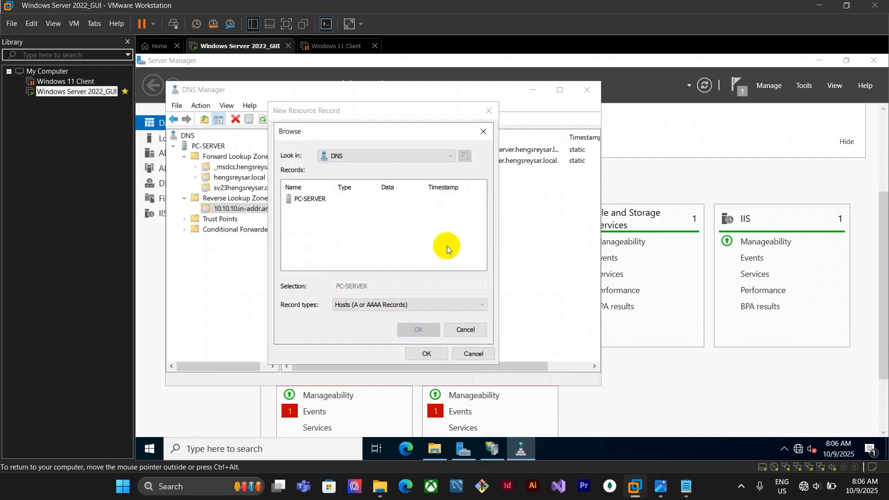
{"action": "double_click", "coordinate": [298, 199]}
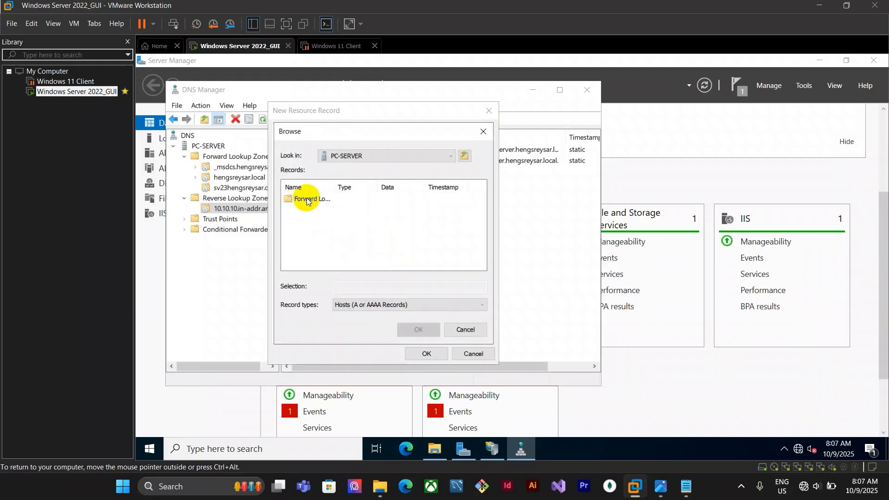
{"action": "double_click", "coordinate": [305, 199]}
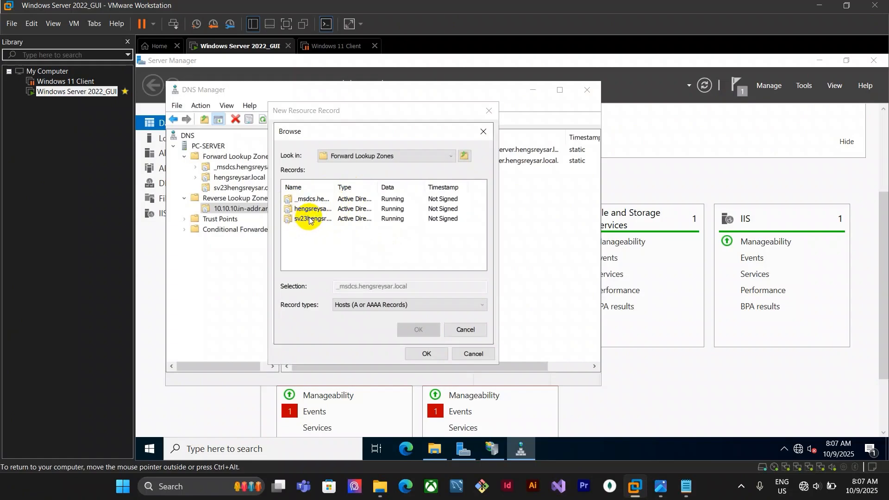
{"action": "left_click", "coordinate": [315, 219]}
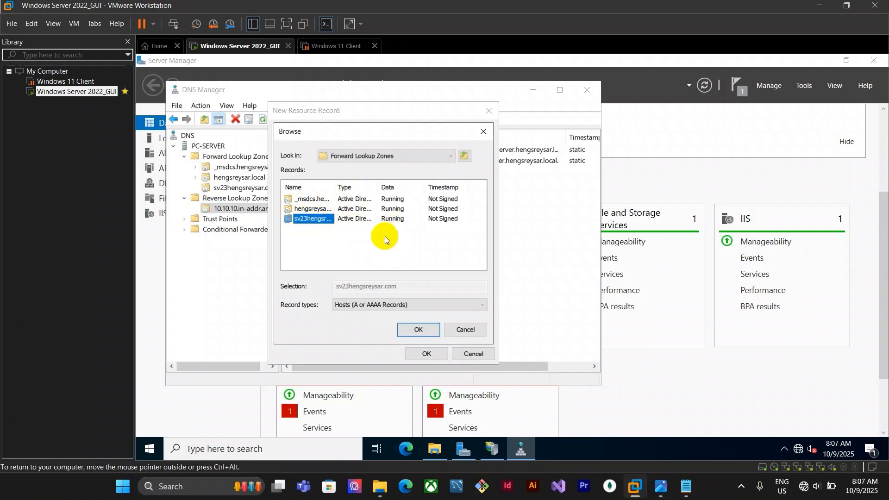
{"action": "double_click", "coordinate": [326, 219]}
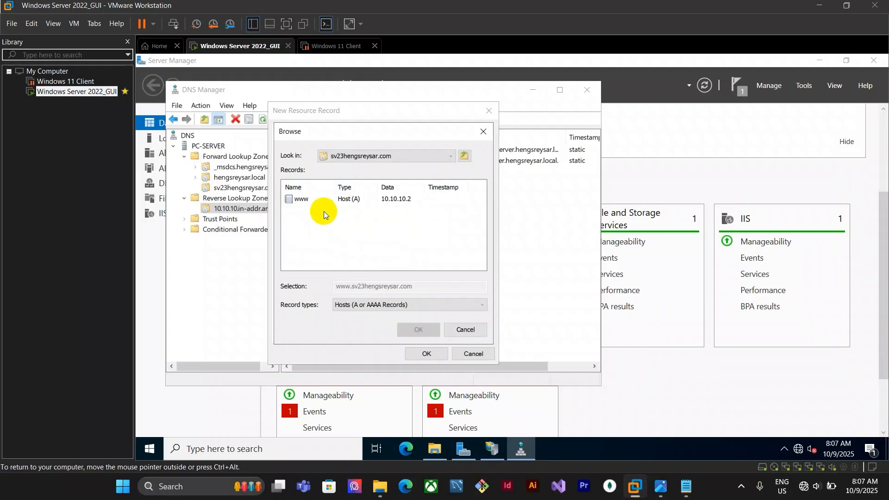
{"action": "left_click", "coordinate": [298, 199]}
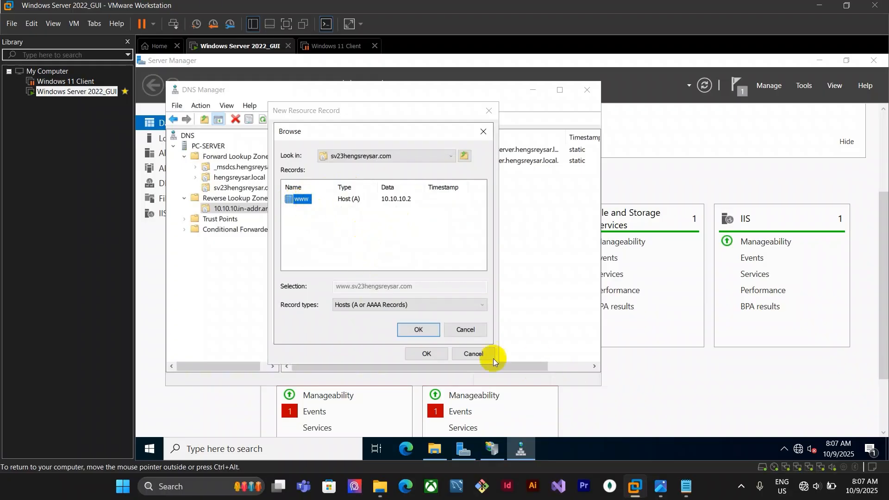
{"action": "left_click", "coordinate": [428, 329]}
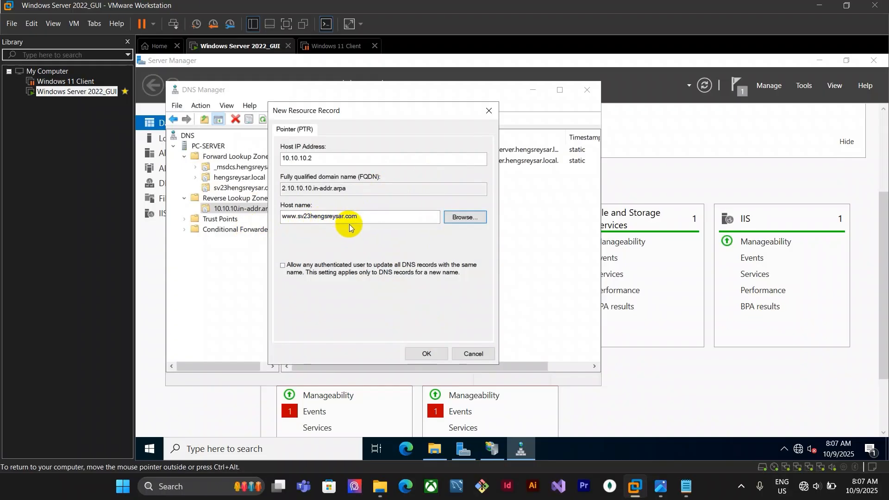
{"action": "left_click", "coordinate": [282, 267]}
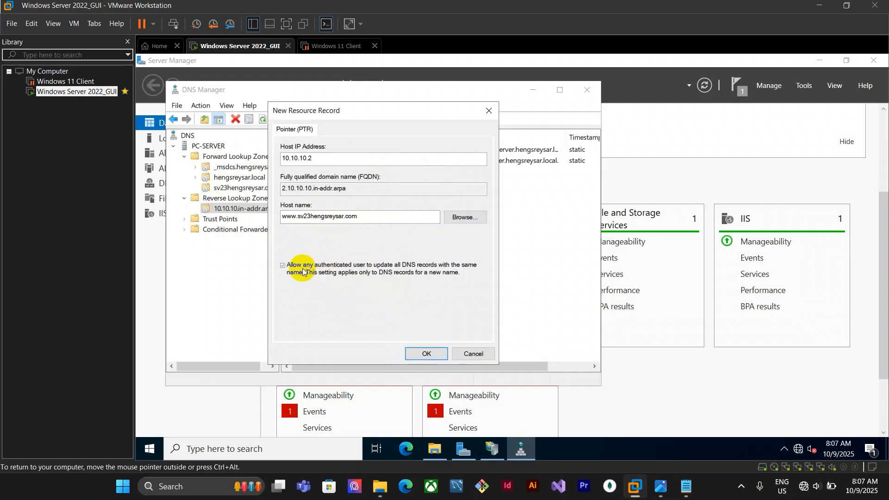
{"action": "left_click", "coordinate": [428, 355]}
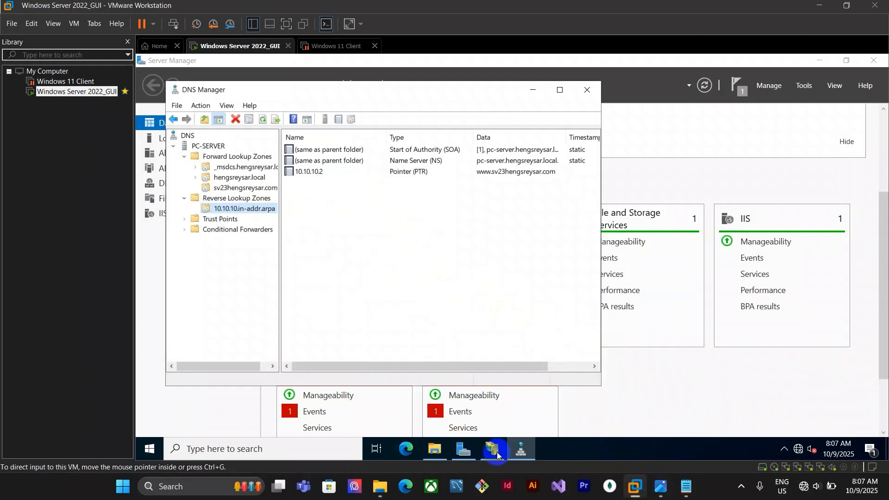
{"action": "mouse_move", "coordinate": [497, 456]}
{"action": "left_click", "coordinate": [493, 420]}
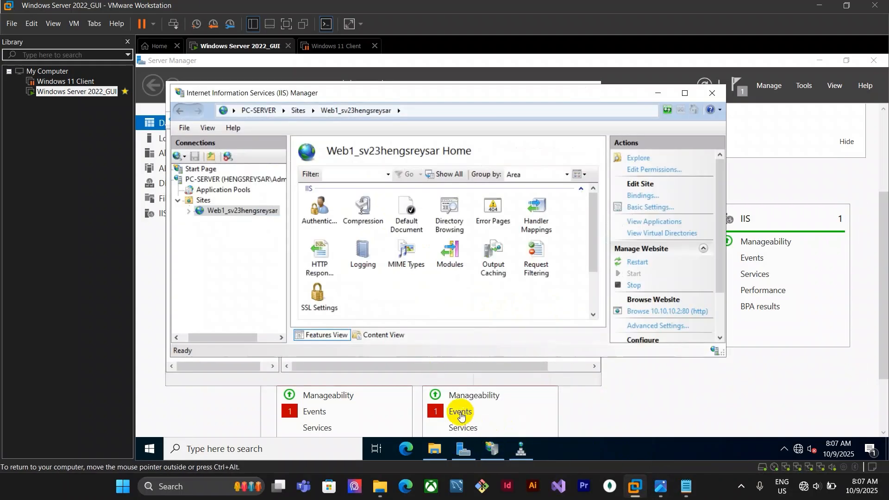
{"action": "right_click", "coordinate": [230, 211]}
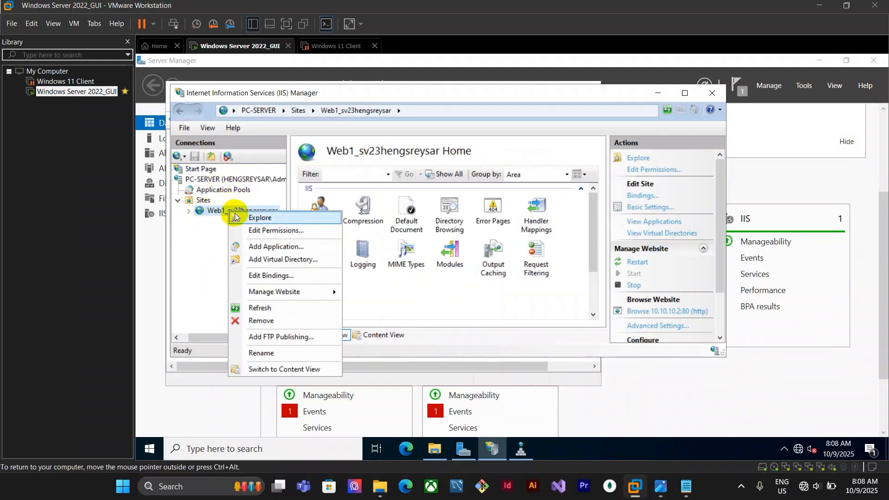
{"action": "left_click", "coordinate": [279, 276]}
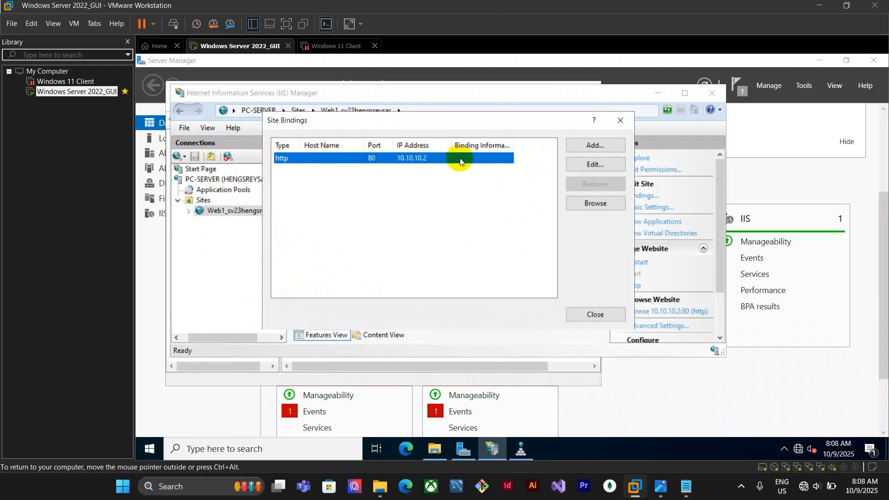
{"action": "double_click", "coordinate": [434, 159]}
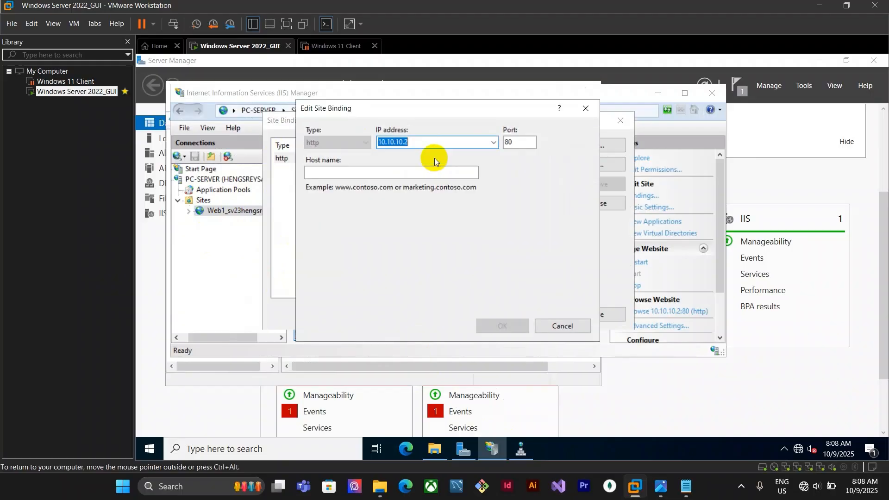
{"action": "left_click", "coordinate": [364, 172]}
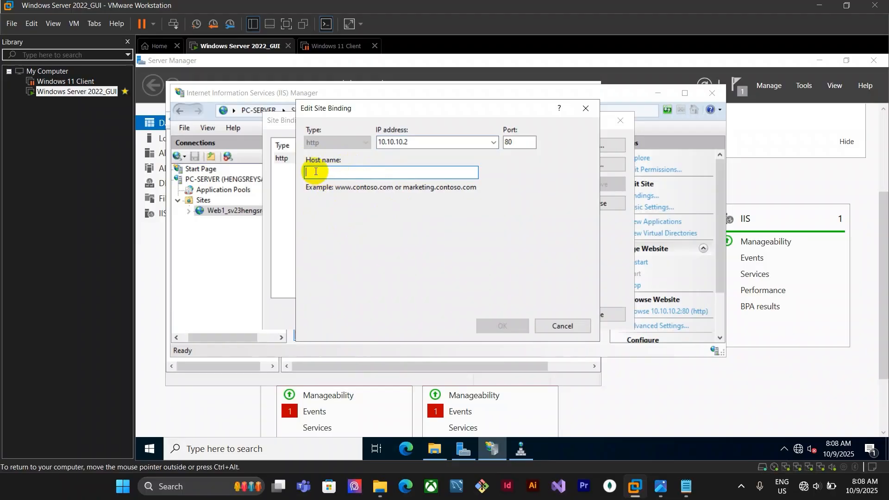
{"action": "left_click", "coordinate": [687, 486]}
{"action": "left_click_drag", "start_coordinate": [721, 130], "coordinate": [597, 131]}
{"action": "key", "text": "ctrl+c"}
{"action": "left_click", "coordinate": [440, 170]}
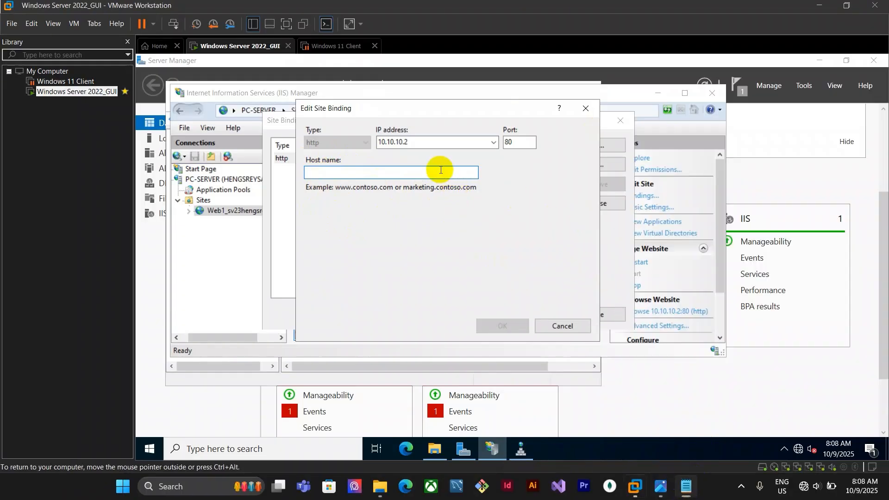
{"action": "key", "text": "ctrl+v"}
{"action": "left_click", "coordinate": [497, 325]}
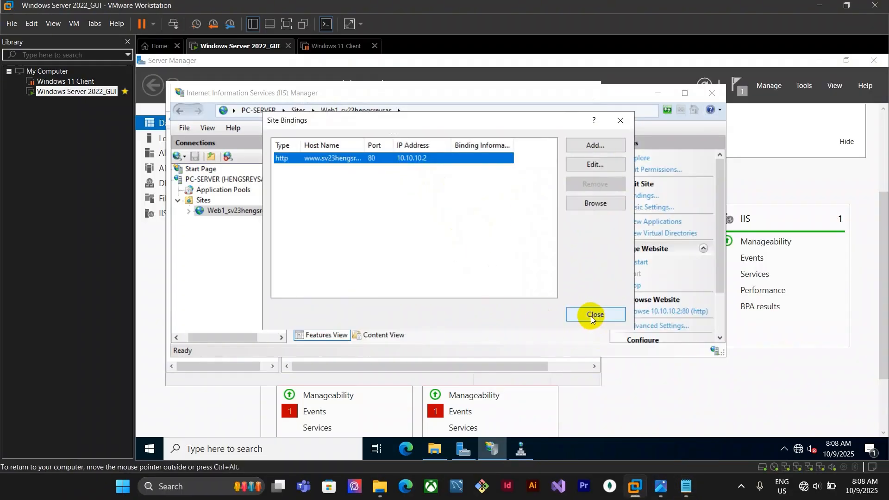
{"action": "left_click", "coordinate": [592, 316]}
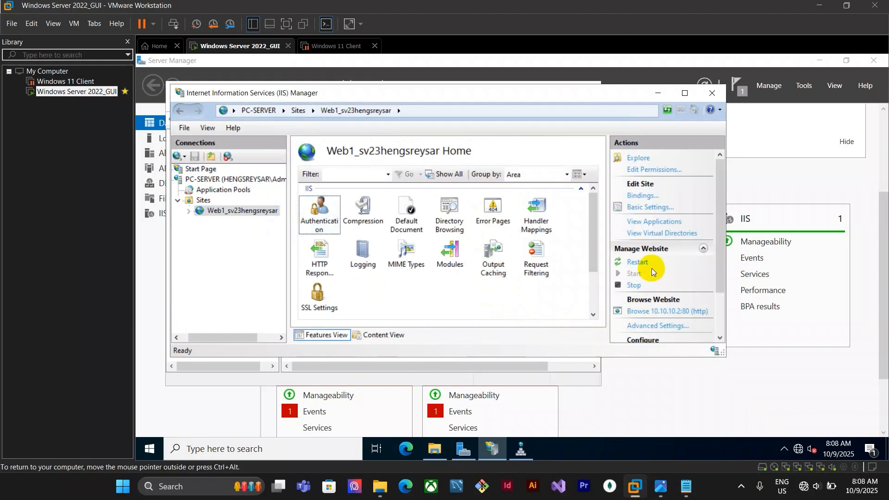
{"action": "left_click", "coordinate": [231, 212]}
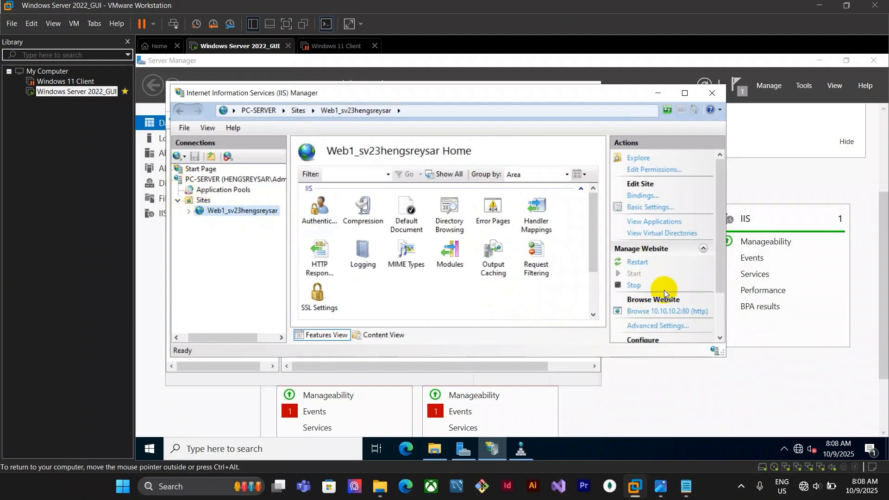
{"action": "left_click", "coordinate": [639, 262]}
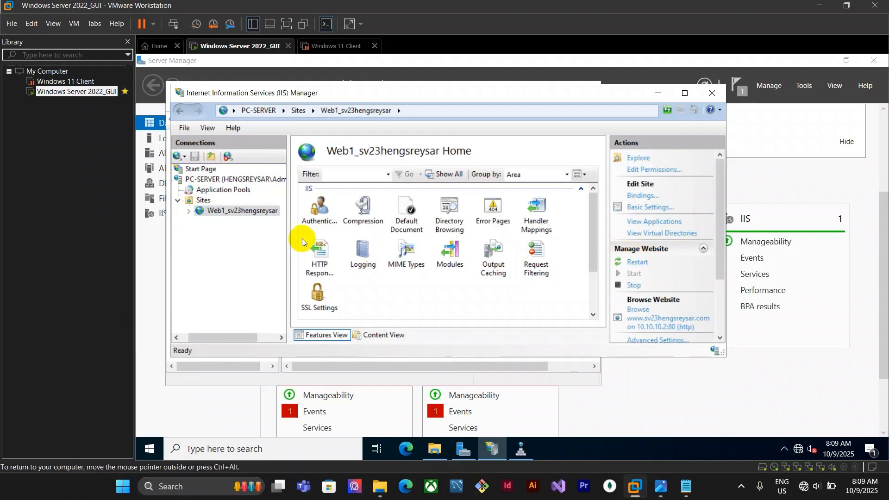
{"action": "left_click", "coordinate": [651, 320]}
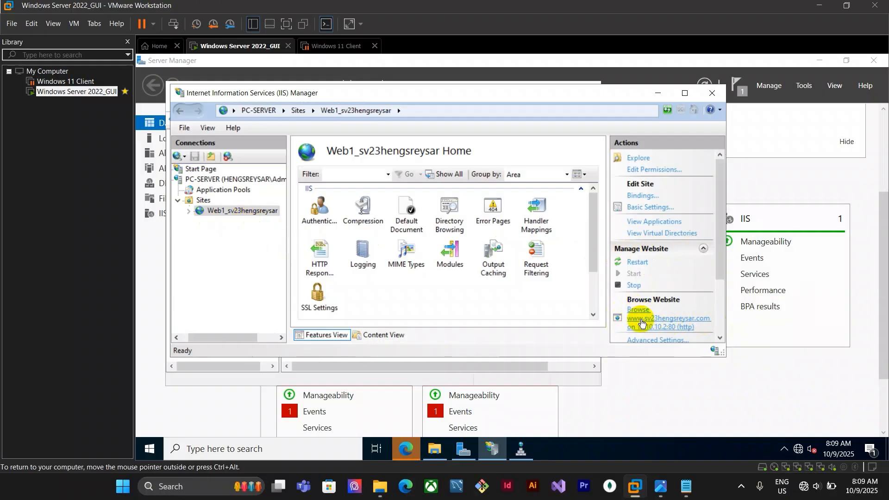
{"action": "left_click", "coordinate": [410, 449]}
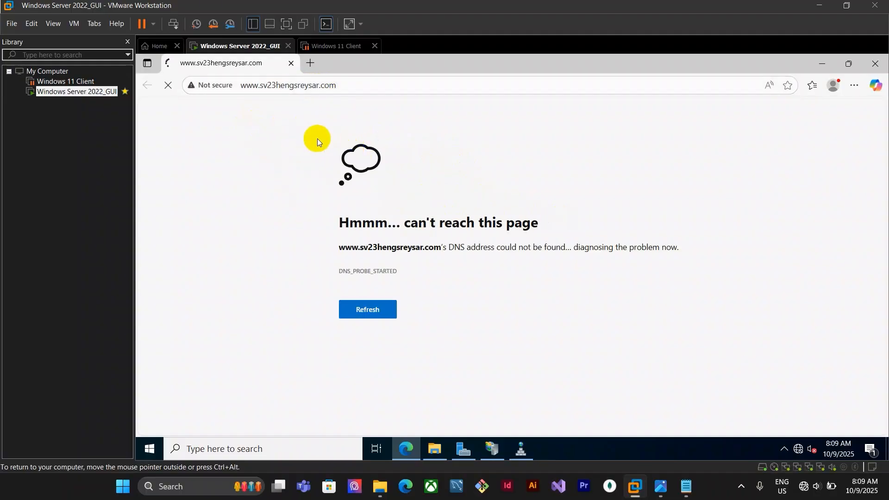
{"action": "left_click_drag", "start_coordinate": [327, 87], "coordinate": [279, 86]}
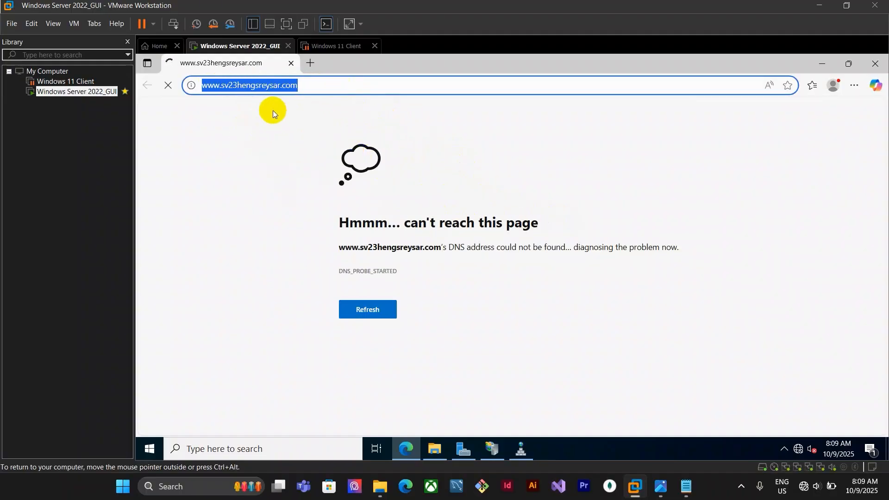
Resume the Windows 11 Client virtual machine and sign in with the account password
{"action": "left_click", "coordinate": [332, 46]}
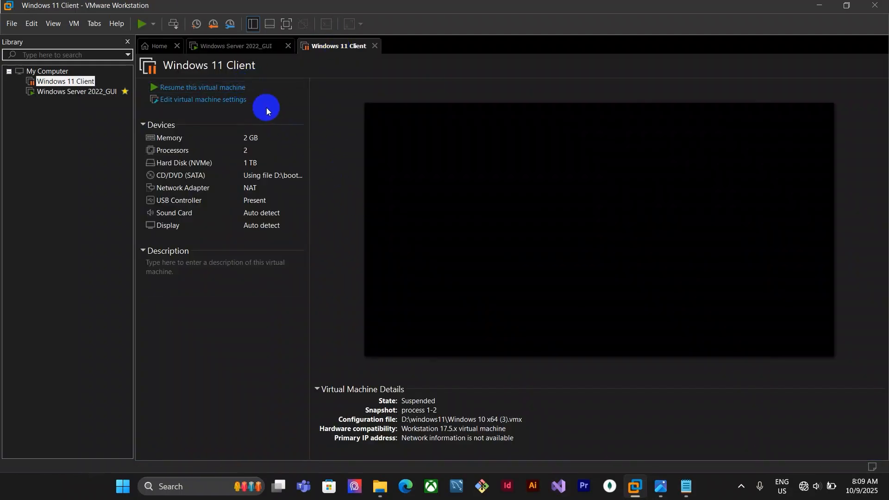
{"action": "left_click", "coordinate": [243, 87]}
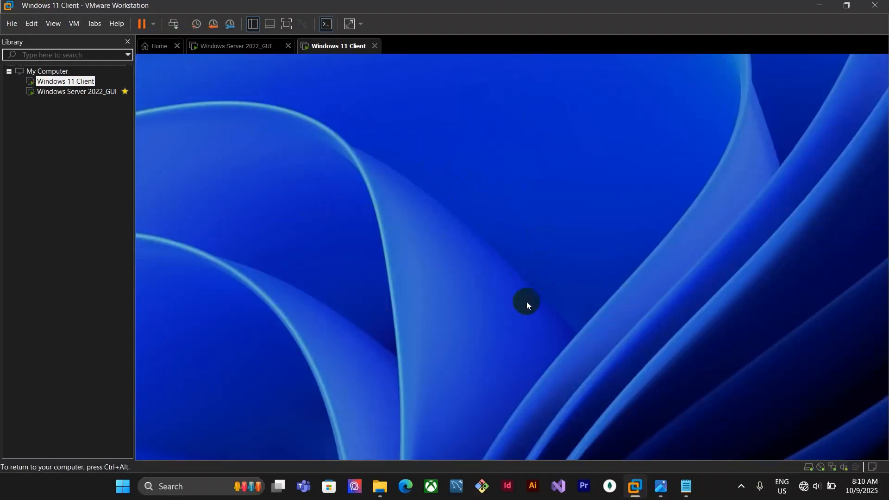
{"action": "left_click", "coordinate": [526, 302]}
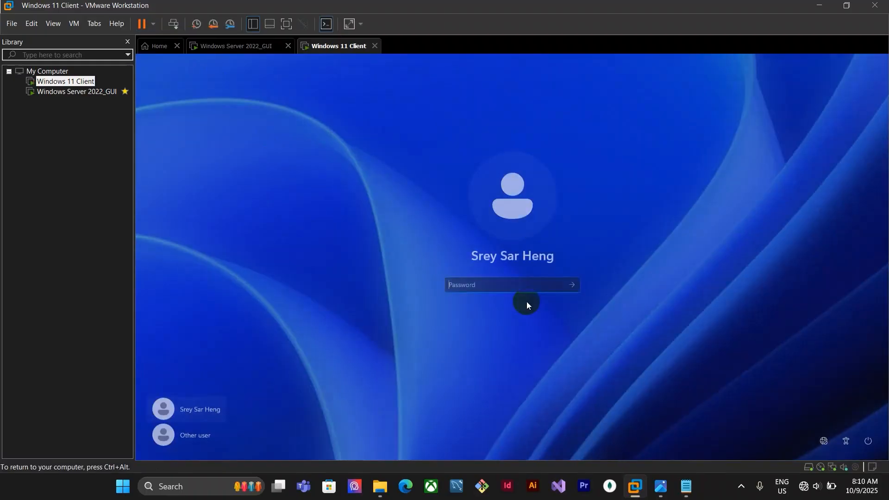
{"action": "type", "text": "•••"}
{"action": "key", "text": "Return"}
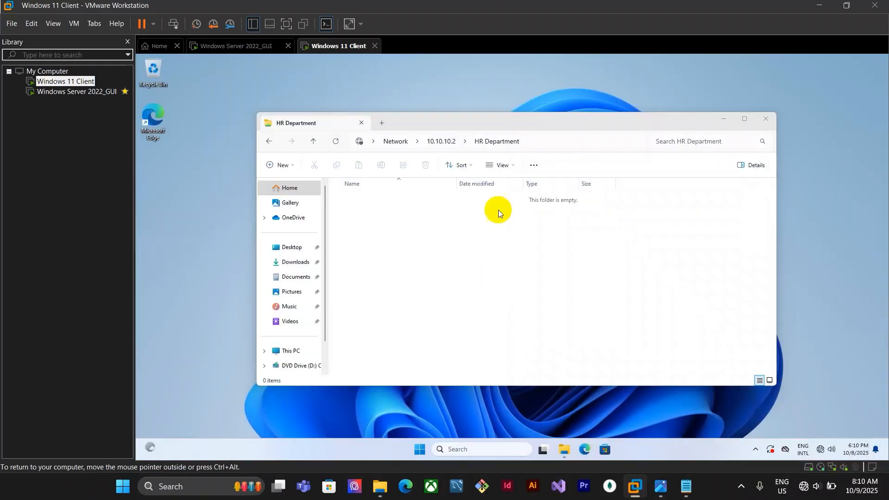
Close the HR Department folder window and refresh the client's desktop
{"action": "left_click", "coordinate": [768, 119]}
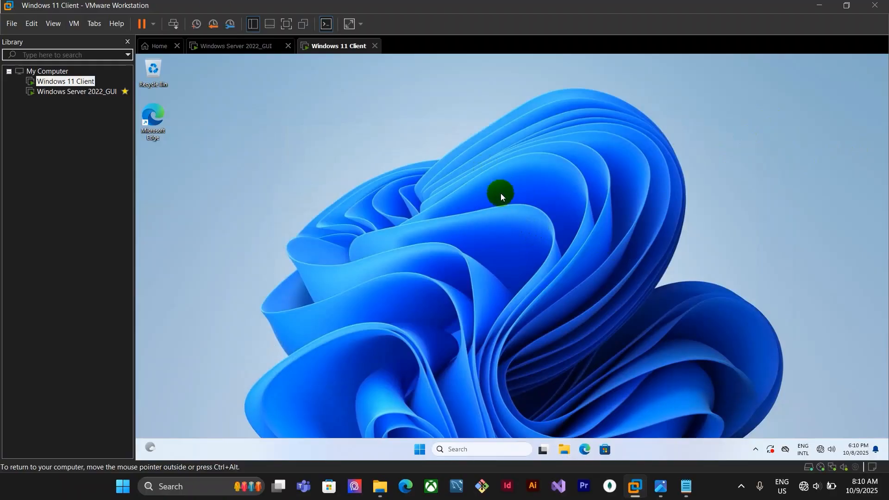
{"action": "right_click", "coordinate": [510, 221]}
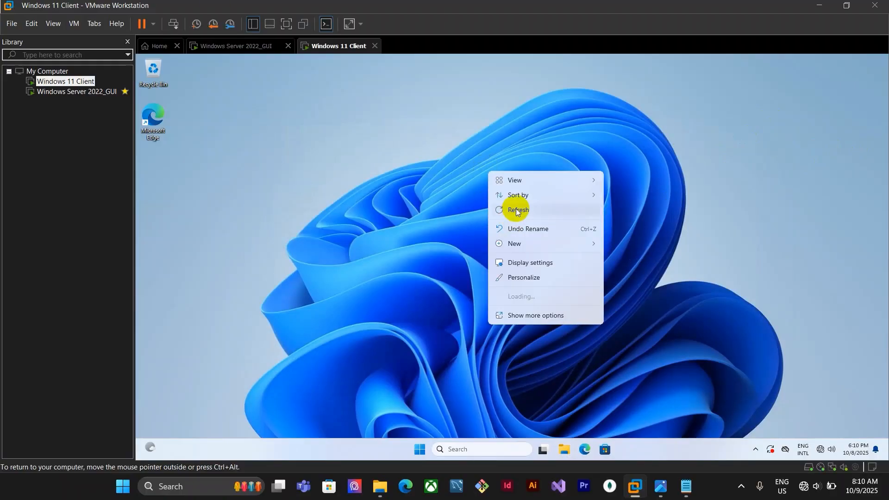
{"action": "left_click", "coordinate": [514, 209]}
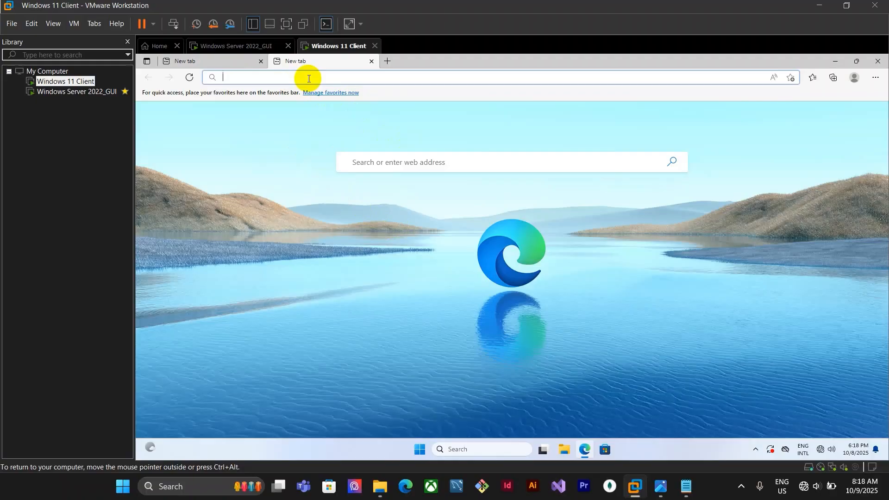
{"action": "type", "text": "www"}
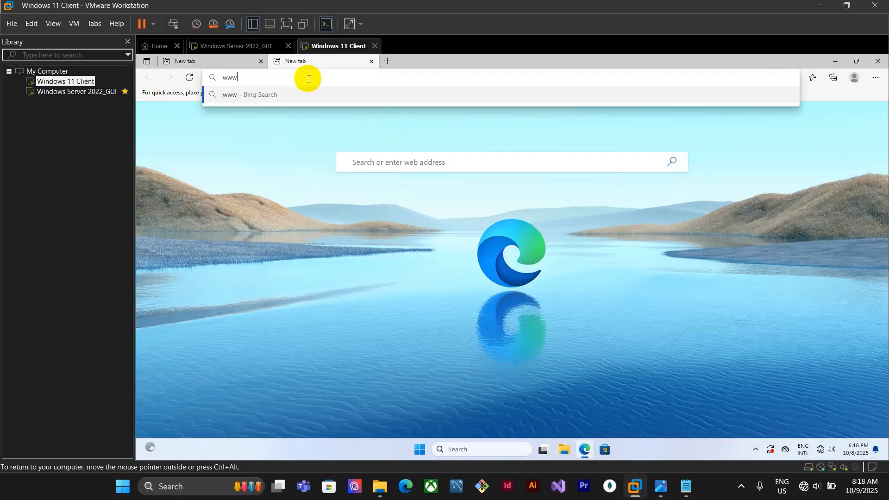
{"action": "type", "text": ".sv23"}
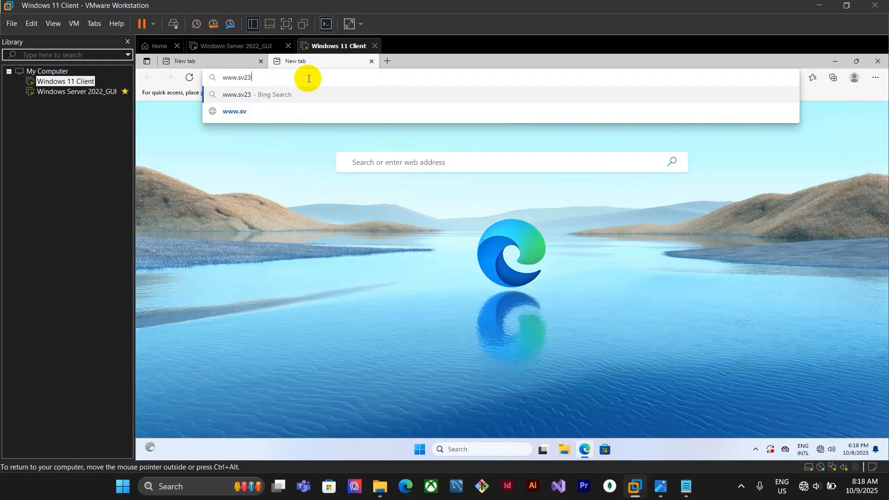
{"action": "type", "text": "hengsreysar.com"}
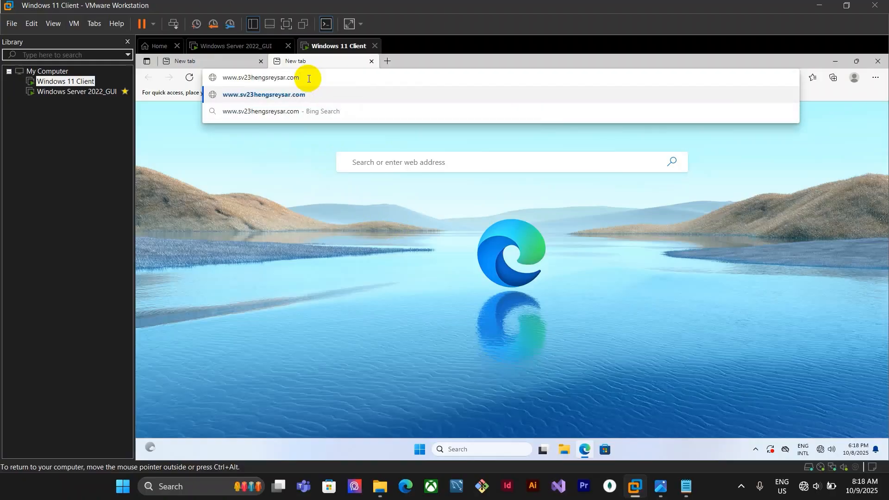
{"action": "key", "text": "Return"}
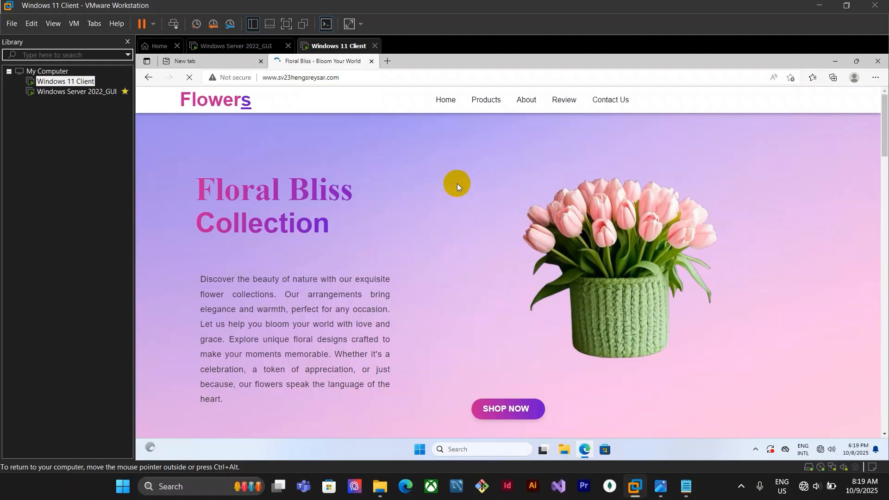
Copy the L3210_X64_30400_LA.exe installer from the host's Downloads folder and paste it onto the server's desktop
{"action": "left_click", "coordinate": [659, 486]}
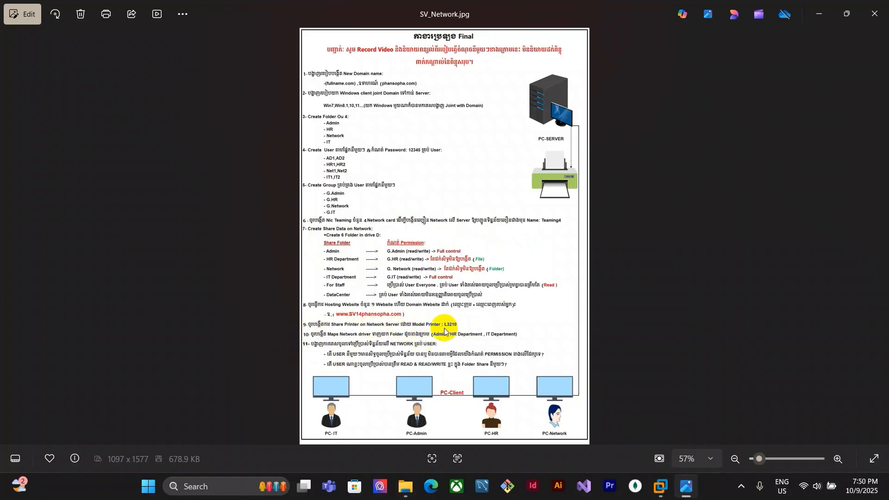
{"action": "mouse_move", "coordinate": [661, 486]}
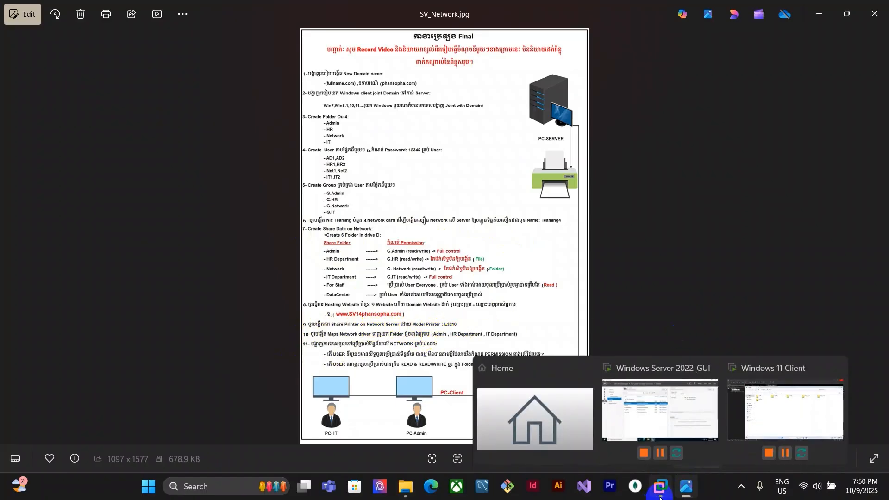
{"action": "left_click", "coordinate": [404, 491]}
{"action": "left_click", "coordinate": [755, 440]}
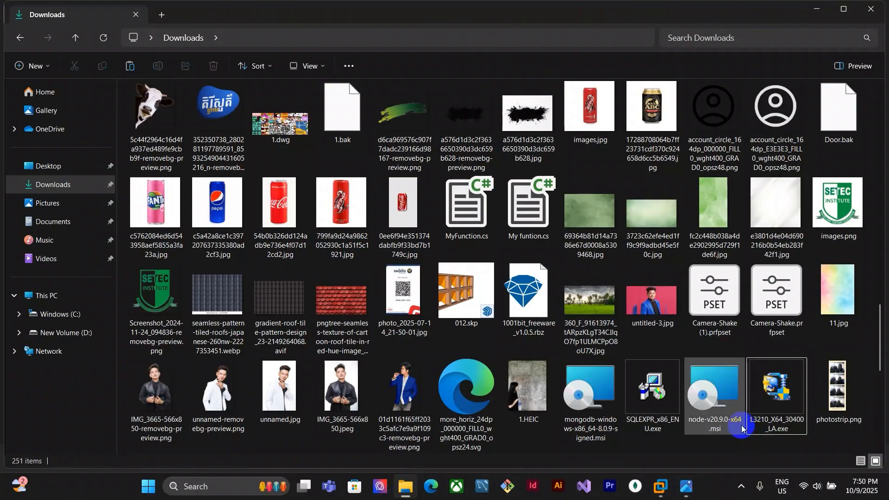
{"action": "left_click", "coordinate": [773, 413]}
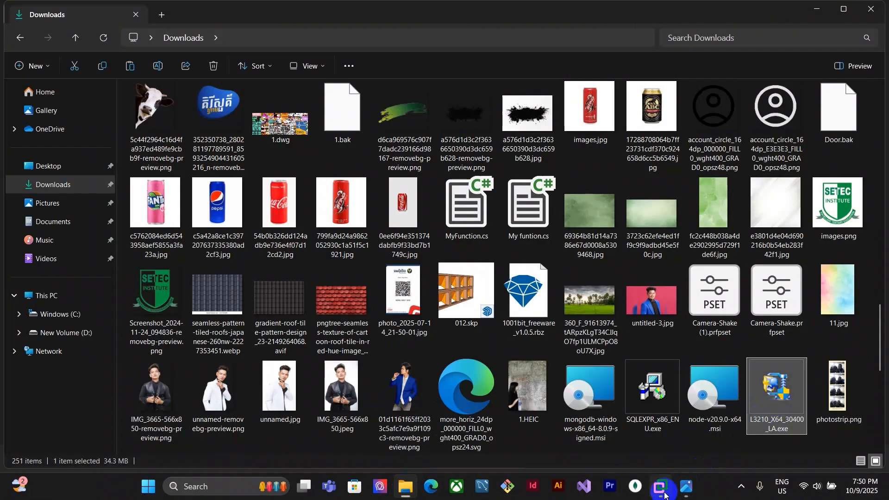
{"action": "mouse_move", "coordinate": [661, 486]}
{"action": "left_click", "coordinate": [618, 409]}
{"action": "left_click", "coordinate": [392, 359]}
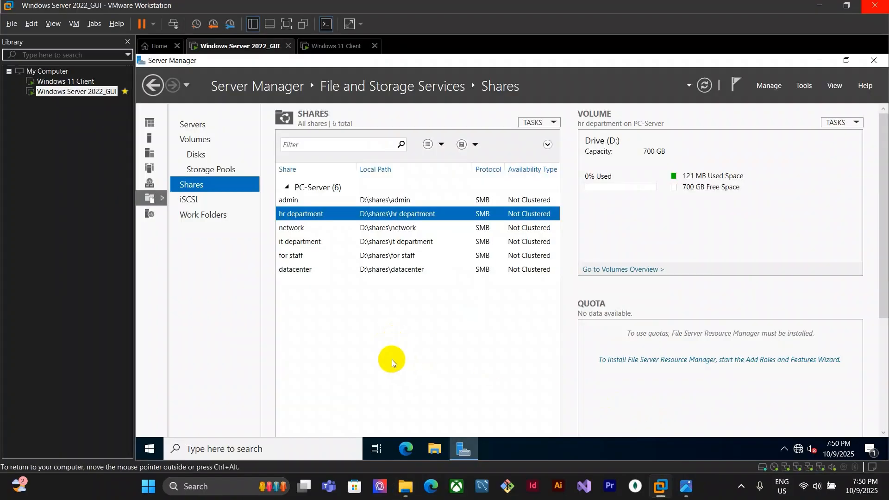
{"action": "left_click", "coordinate": [874, 60]}
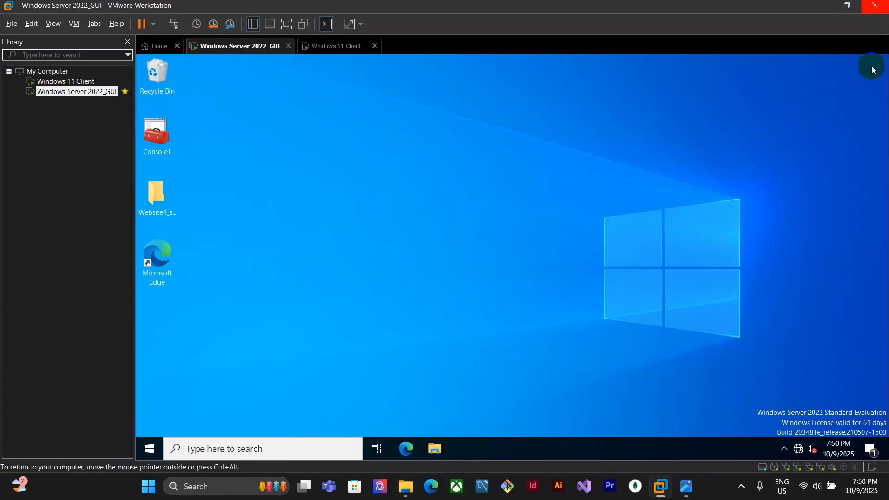
{"action": "key", "text": "ctrl+v"}
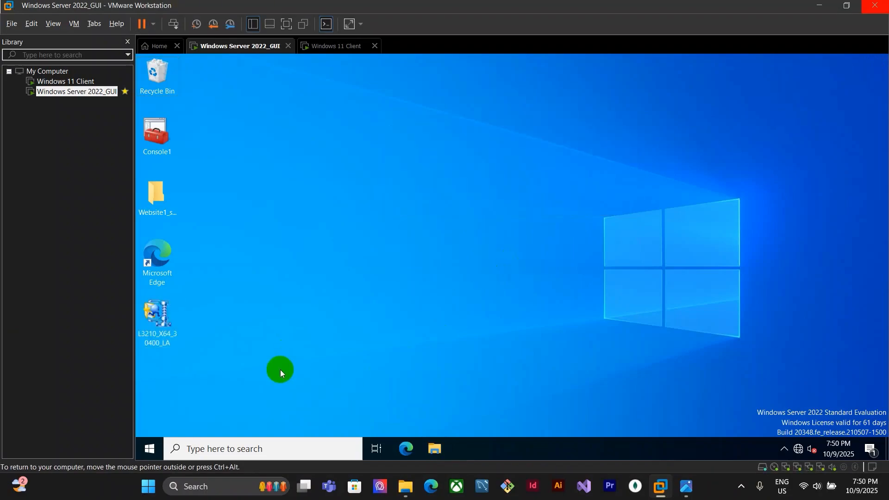
Run the EPSON L3210 printer driver installer on the server, accepting the licence and choosing port LPT1 manually
{"action": "left_click", "coordinate": [161, 338]}
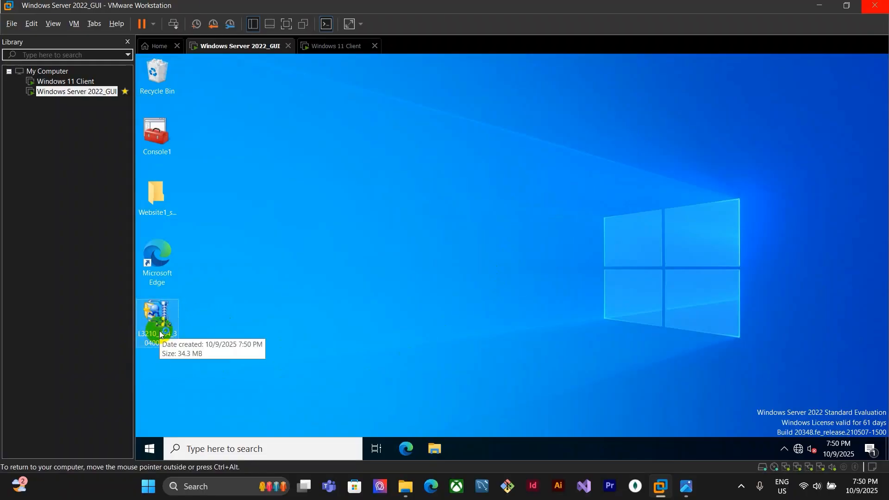
{"action": "double_click", "coordinate": [162, 334]}
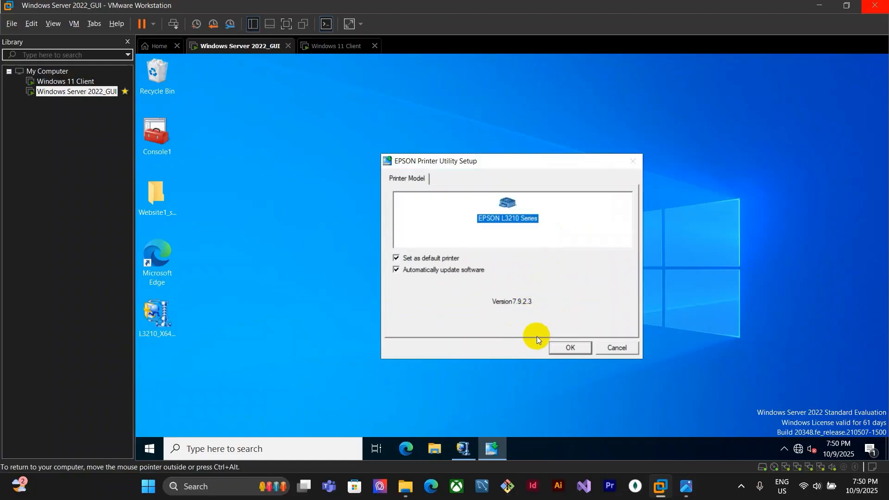
{"action": "left_click", "coordinate": [569, 349]}
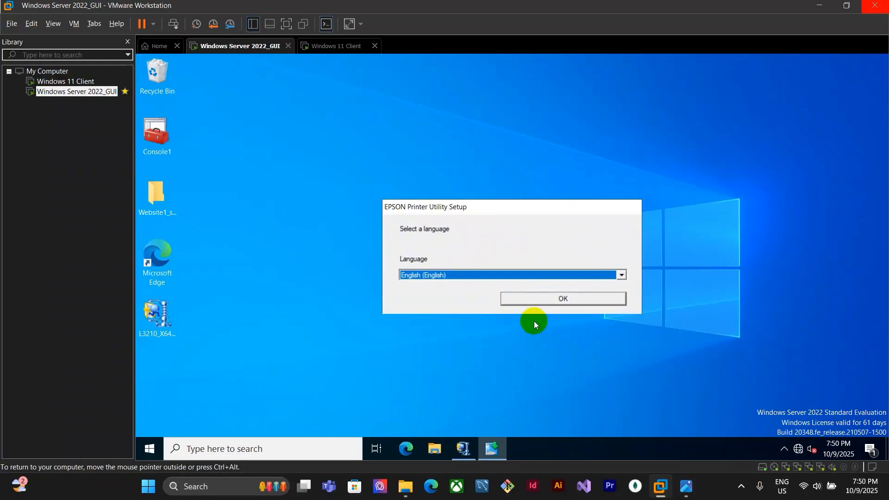
{"action": "left_click", "coordinate": [549, 297]}
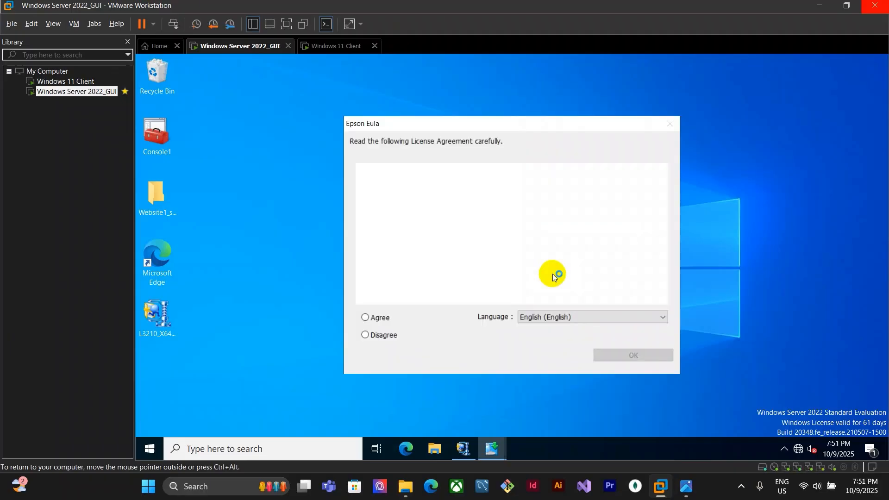
{"action": "left_click", "coordinate": [380, 318]}
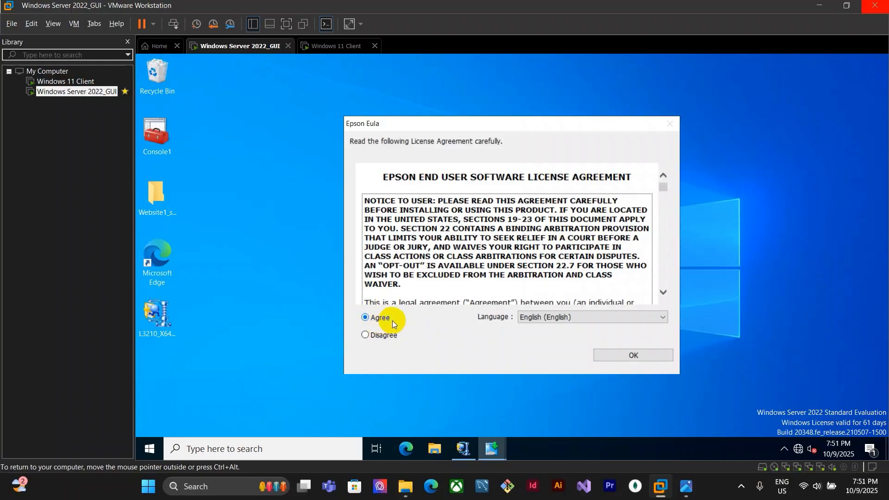
{"action": "left_click", "coordinate": [647, 356]}
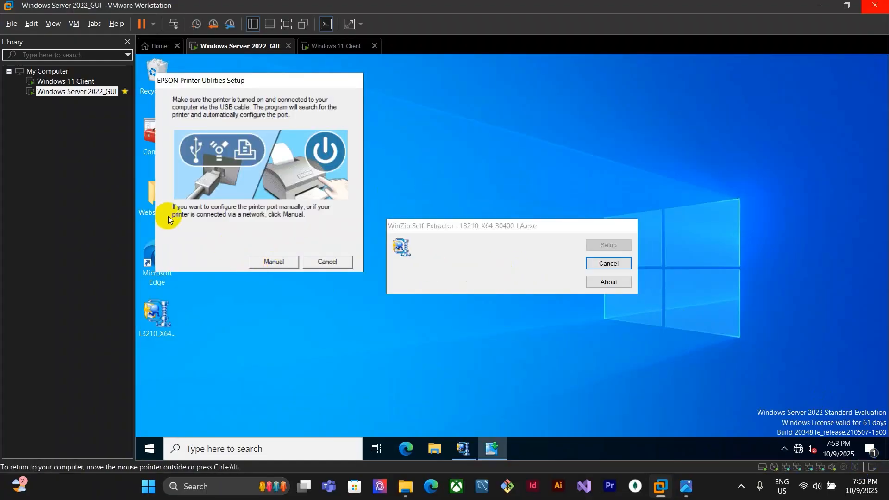
{"action": "left_click_drag", "start_coordinate": [252, 80], "coordinate": [314, 160]}
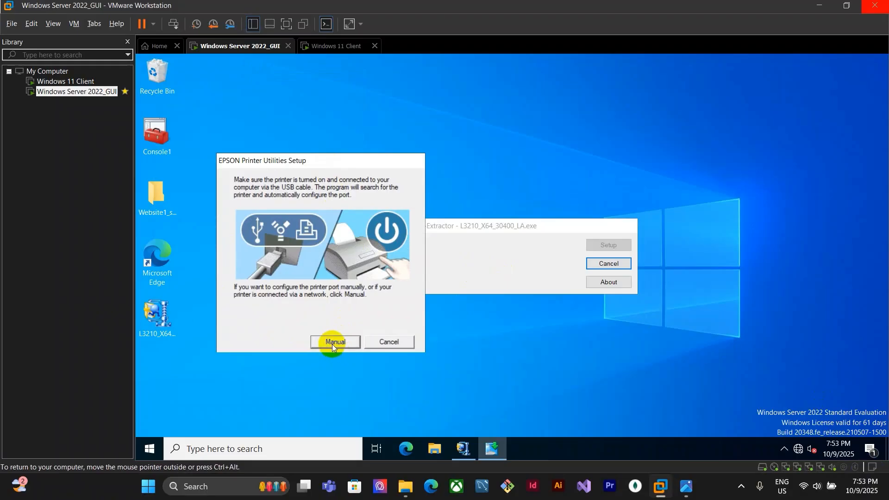
{"action": "left_click", "coordinate": [333, 343]}
{"action": "left_click", "coordinate": [216, 263]}
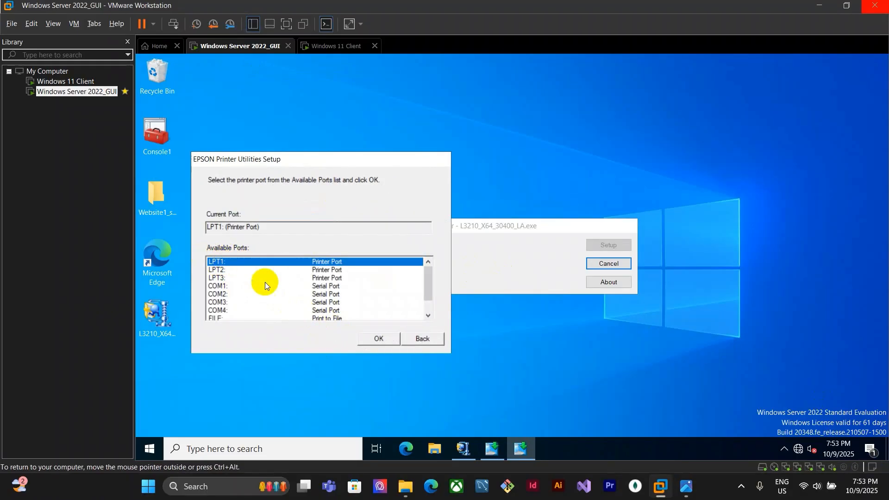
{"action": "left_click", "coordinate": [378, 340]}
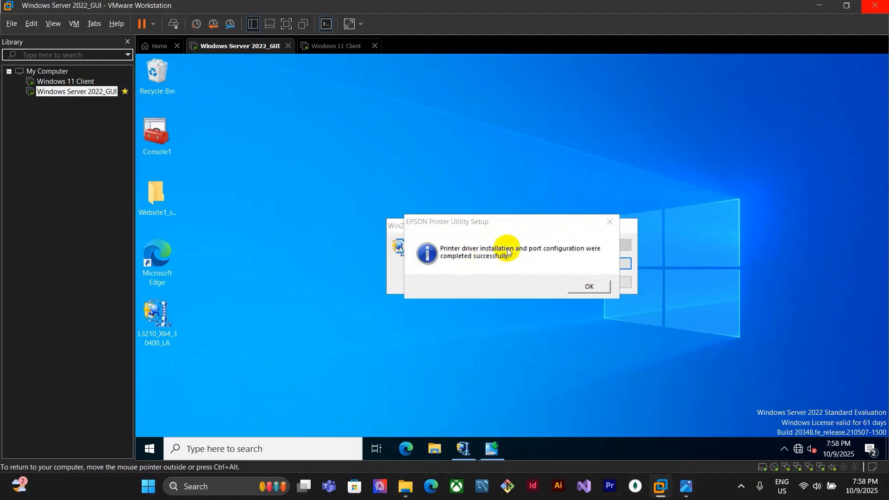
{"action": "left_click", "coordinate": [590, 286]}
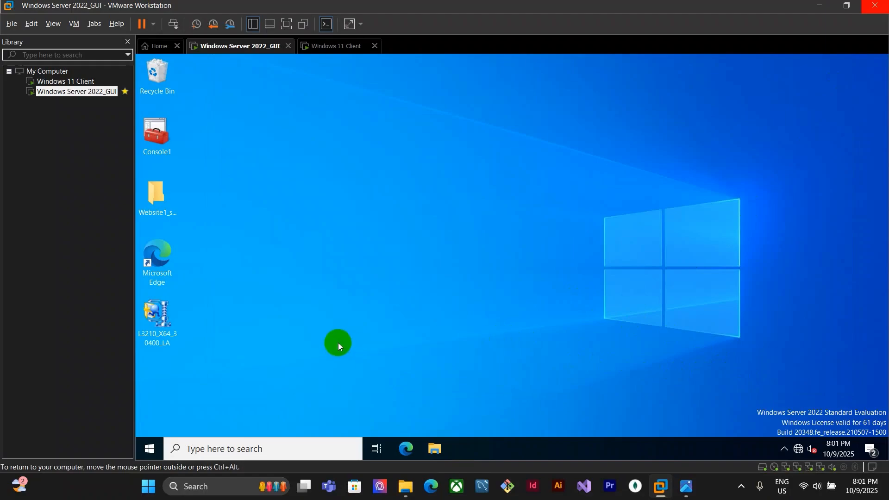
Share the EPSON L3210 Series printer from the server's Devices and Printers under the share name EPSON L3210 Series
{"action": "left_click", "coordinate": [215, 446]}
{"action": "type", "text": "con"}
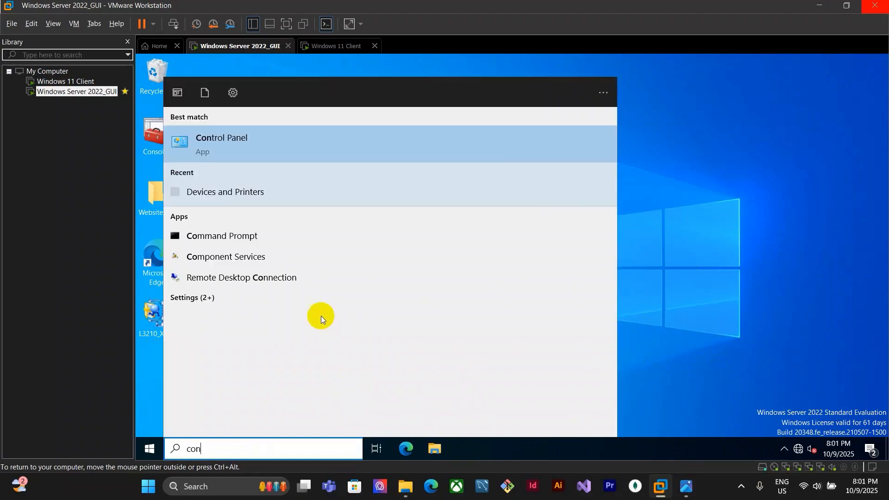
{"action": "left_click", "coordinate": [263, 140]}
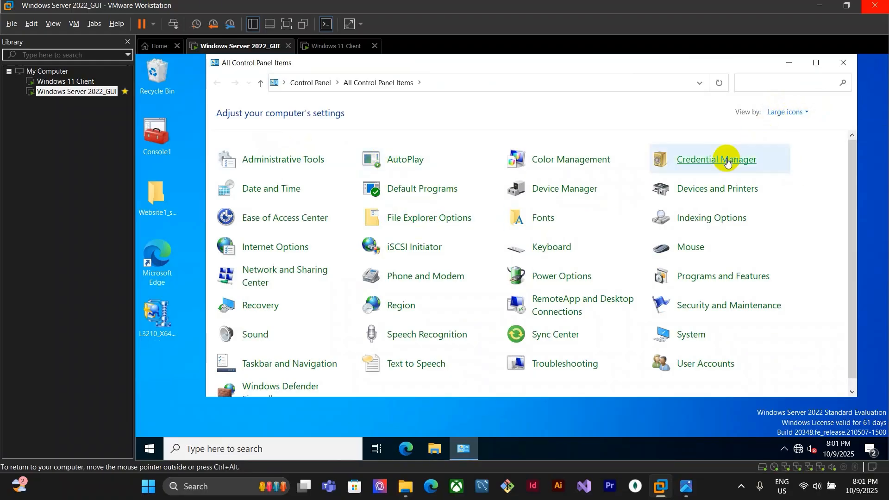
{"action": "left_click", "coordinate": [712, 194]}
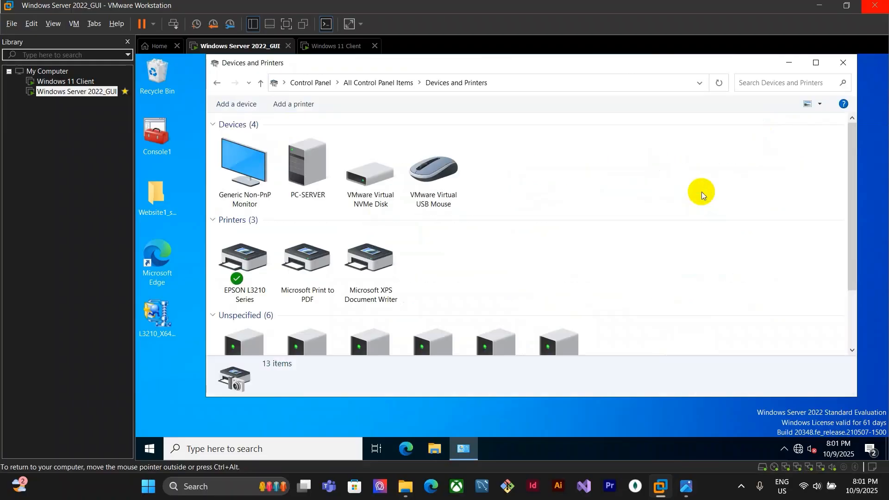
{"action": "left_click", "coordinate": [231, 276]}
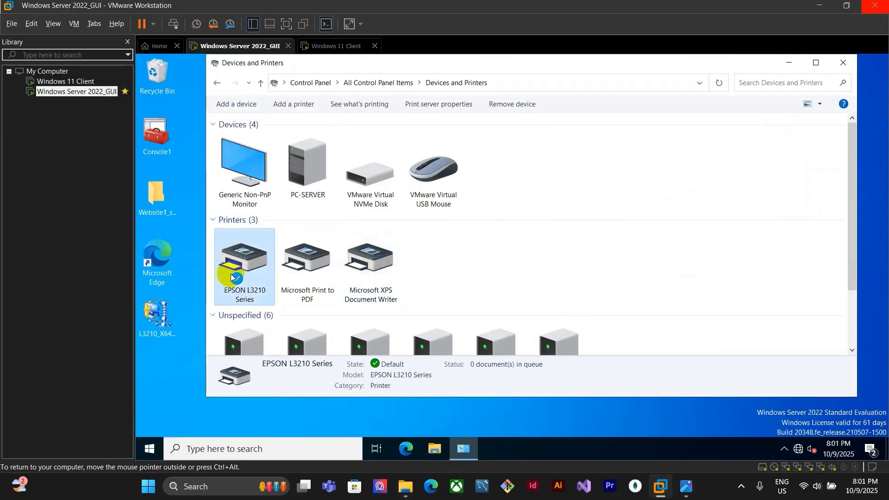
{"action": "right_click", "coordinate": [248, 261]}
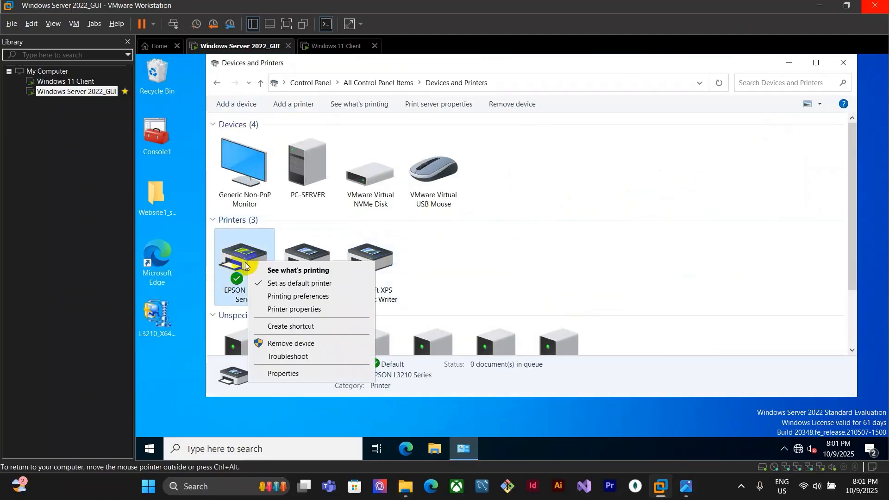
{"action": "left_click", "coordinate": [286, 313]}
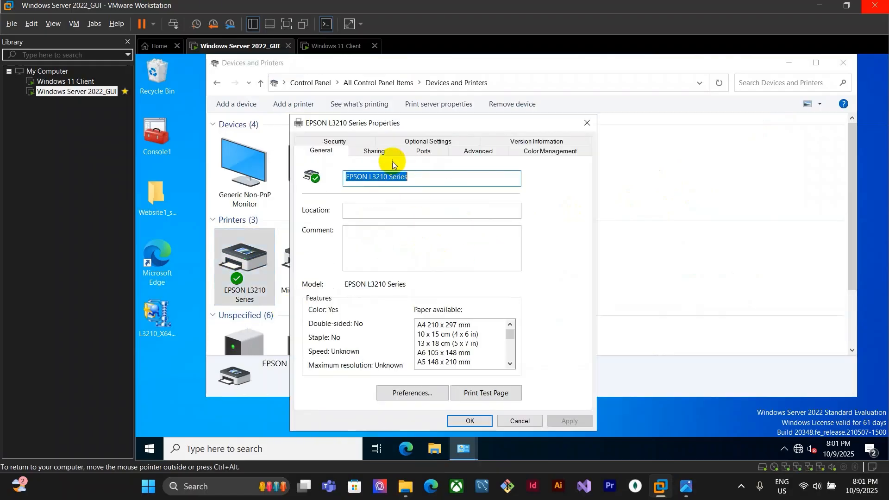
{"action": "left_click", "coordinate": [374, 151]}
{"action": "left_click", "coordinate": [345, 238]}
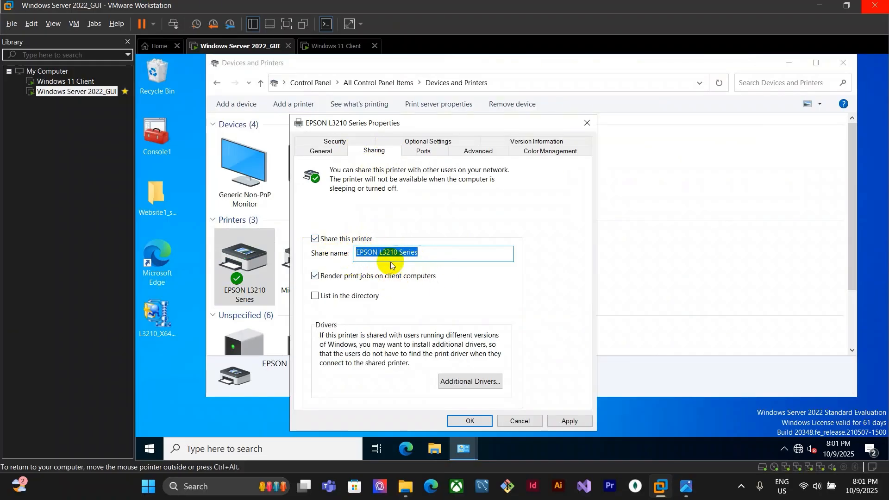
{"action": "left_click", "coordinate": [474, 419]}
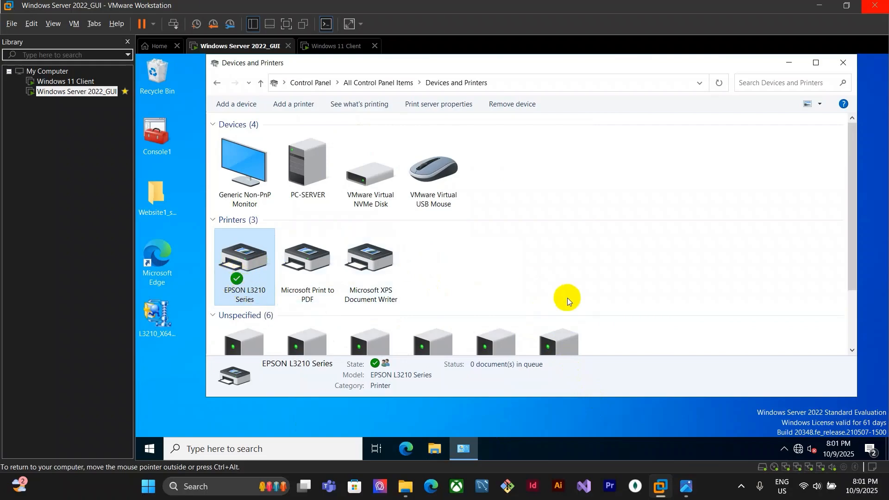
Open the 10.10.10.2 network shares from the Windows 11 client
{"action": "left_click", "coordinate": [790, 63]}
{"action": "left_click", "coordinate": [344, 51]}
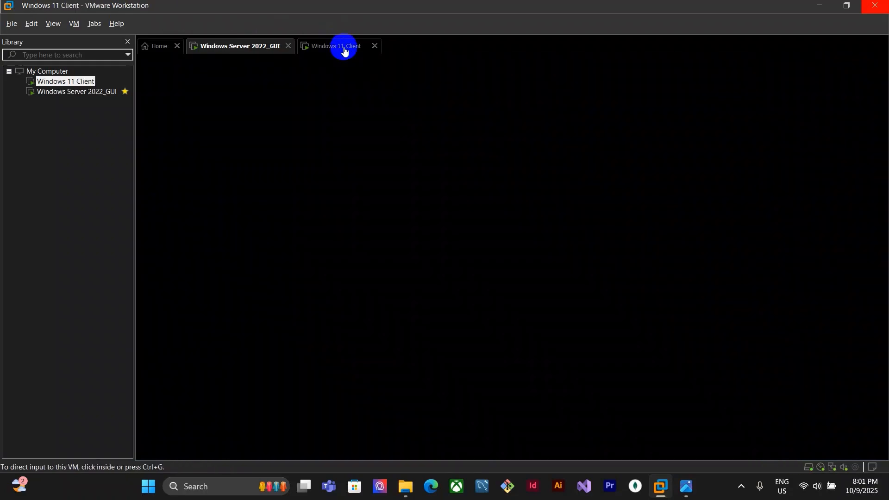
{"action": "left_click", "coordinate": [550, 195]}
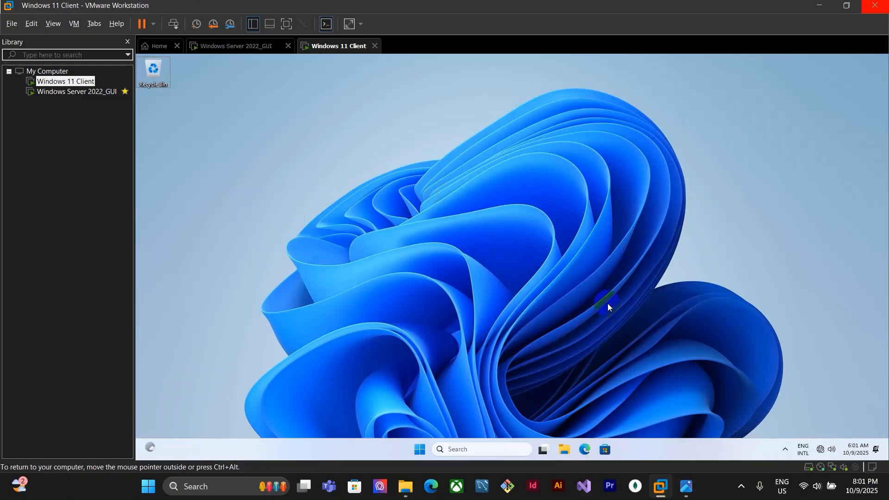
{"action": "key", "text": "super+r"}
{"action": "key", "text": "Return"}
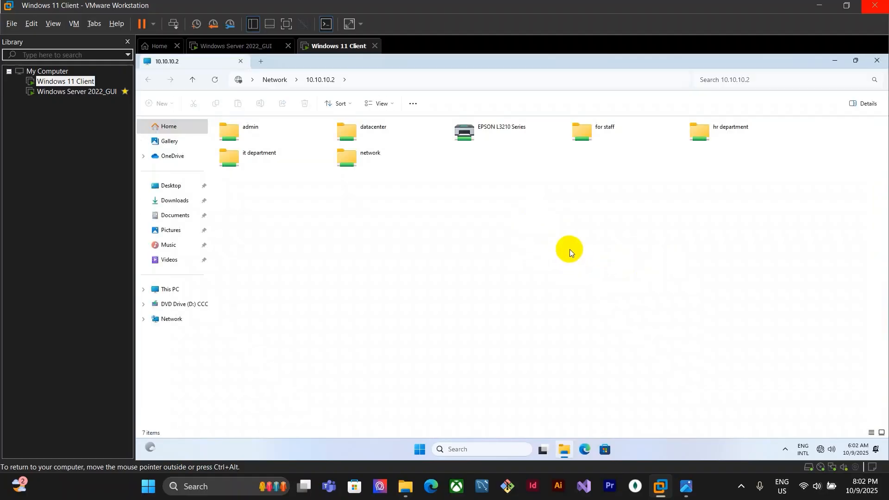
Try to connect the client to the shared EPSON L3210 Series printer on 10.10.10.2
{"action": "left_click", "coordinate": [532, 138]}
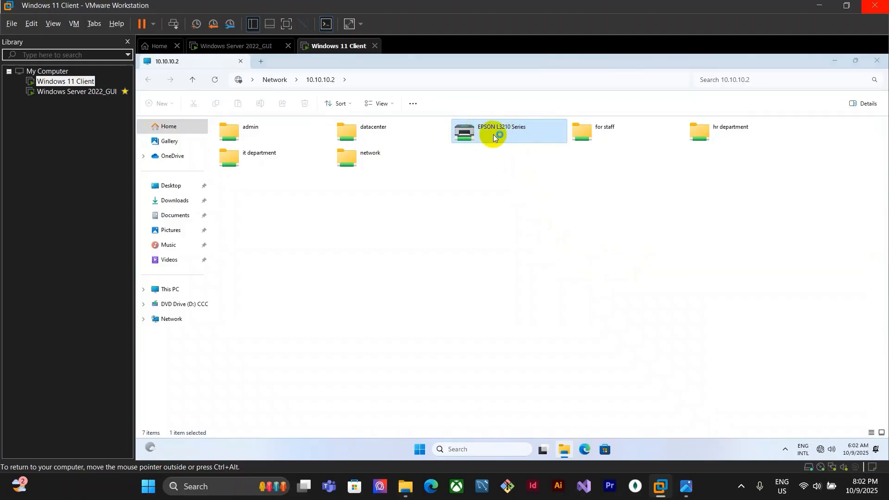
{"action": "left_click", "coordinate": [582, 182]}
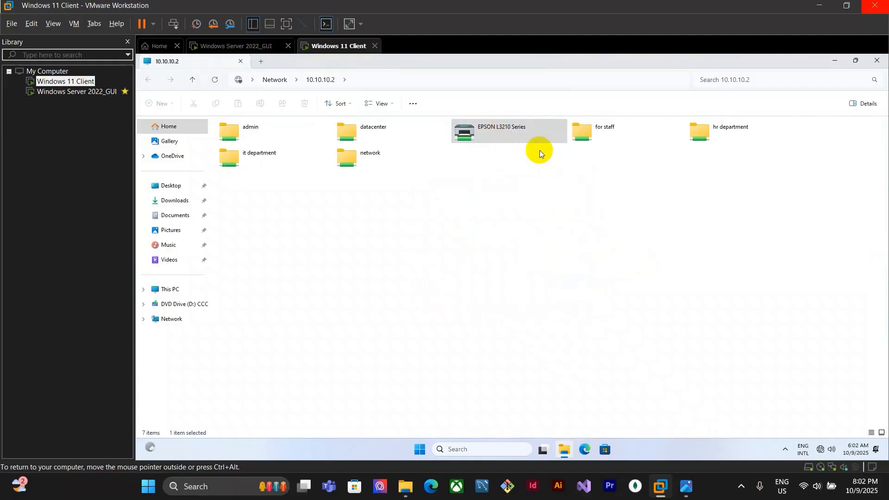
{"action": "right_click", "coordinate": [537, 134]}
{"action": "left_click", "coordinate": [558, 152]}
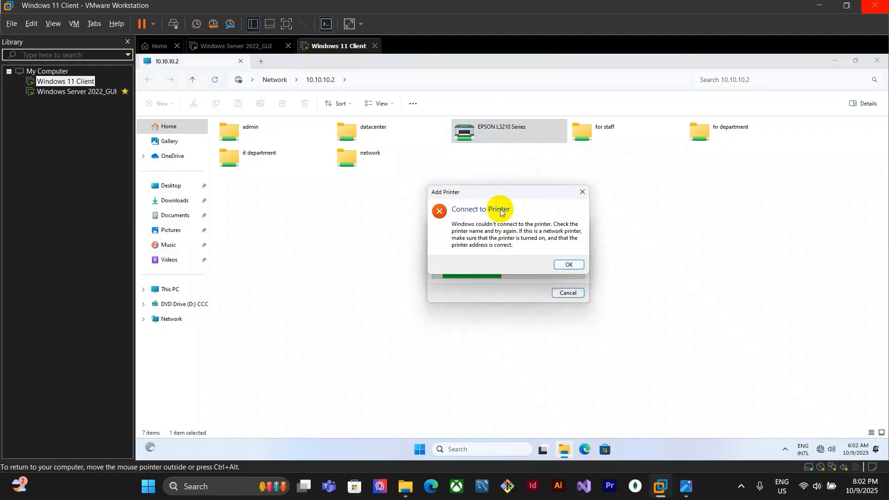
Dismiss the printer connection error and open Registry Editor on the server
{"action": "left_click_drag", "start_coordinate": [501, 195], "coordinate": [583, 186]}
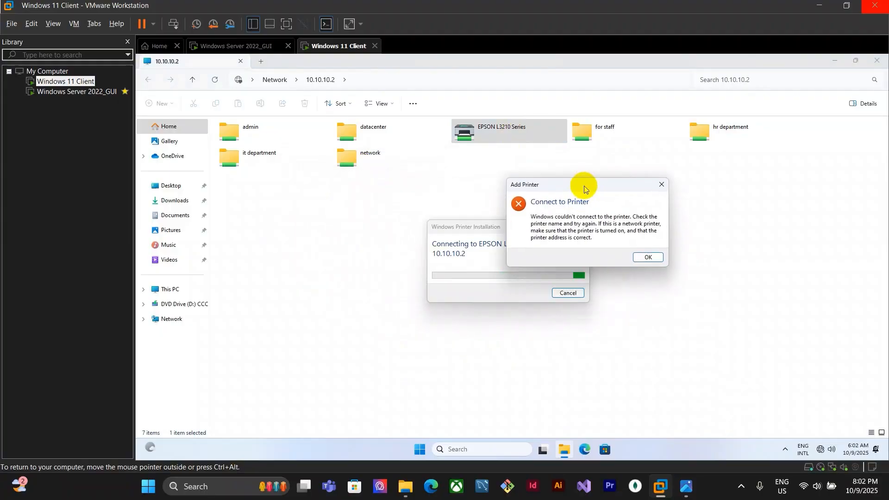
{"action": "left_click", "coordinate": [661, 182]}
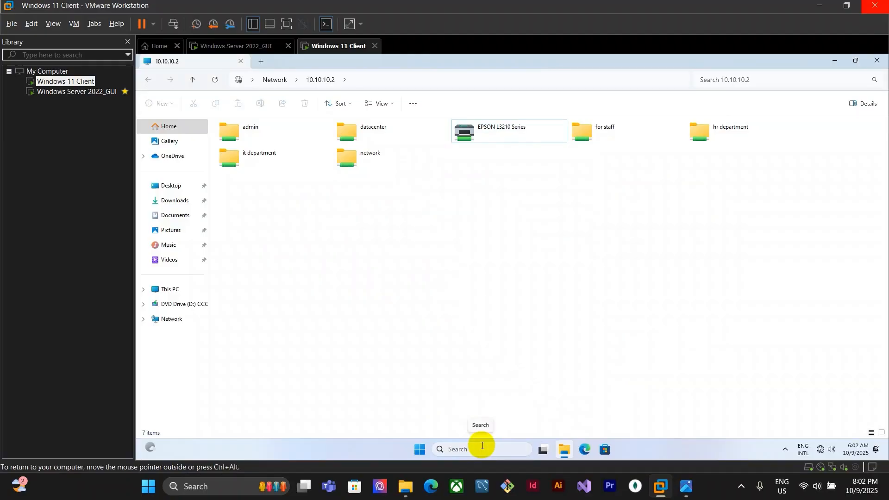
{"action": "left_click", "coordinate": [482, 445]}
{"action": "left_click", "coordinate": [419, 449]}
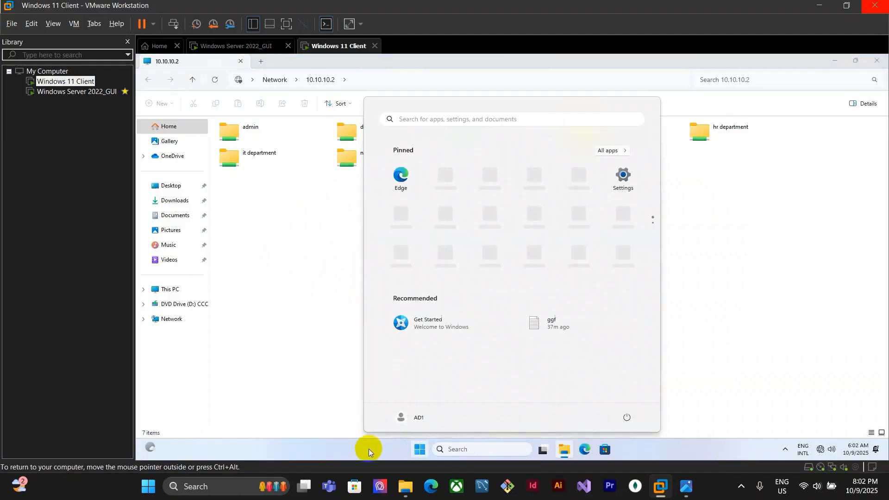
{"action": "left_click", "coordinate": [369, 449]}
{"action": "key", "text": "super"}
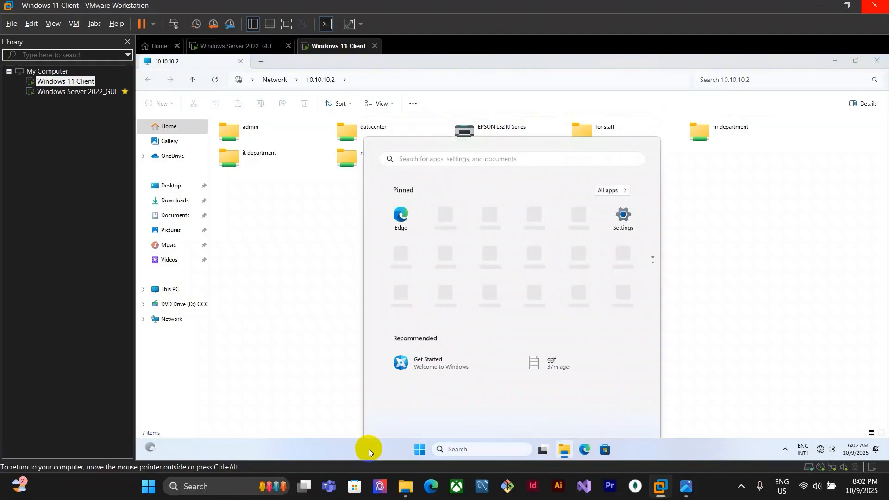
{"action": "type", "text": "re"}
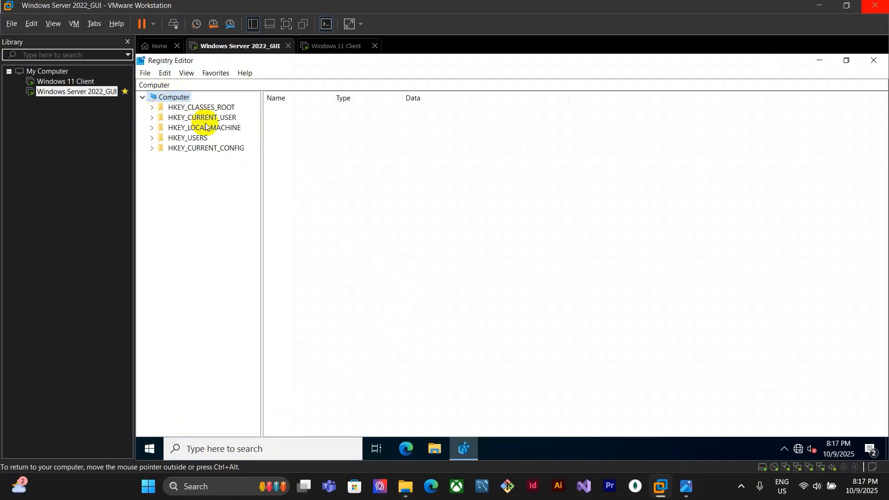
Navigate to the HKEY_LOCAL_MACHINE\SYSTEM\CurrentControlSet\Control\Print registry key
{"action": "left_click", "coordinate": [152, 128]}
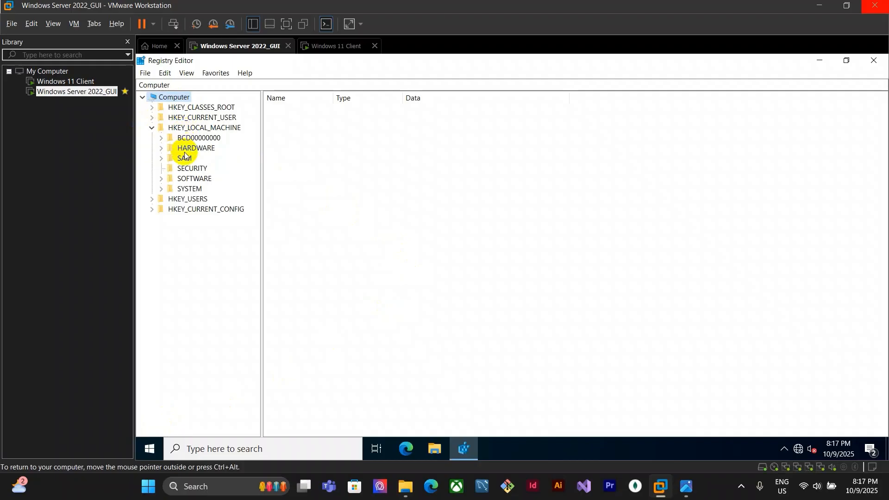
{"action": "left_click", "coordinate": [189, 191]}
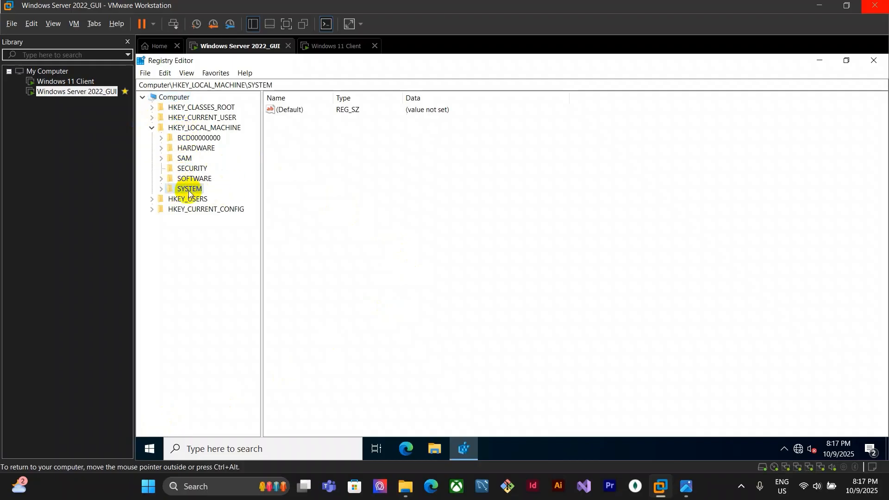
{"action": "left_click", "coordinate": [161, 190]}
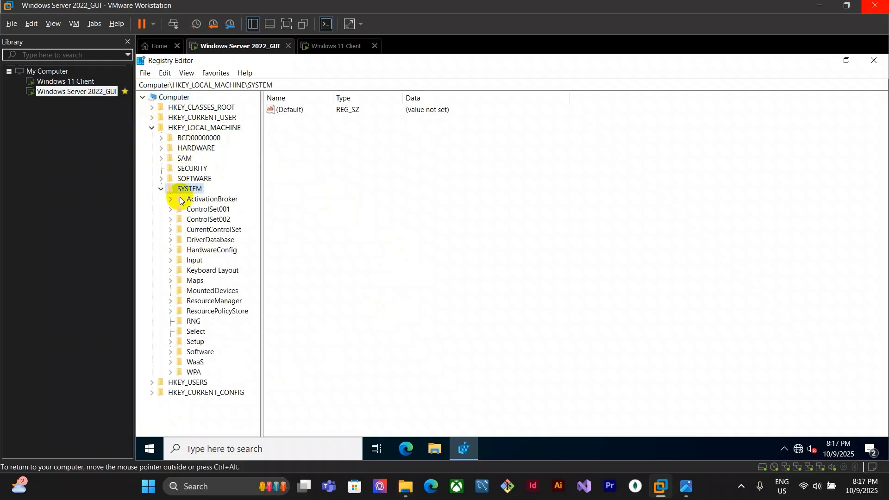
{"action": "left_click", "coordinate": [173, 231]}
{"action": "left_click", "coordinate": [171, 230]}
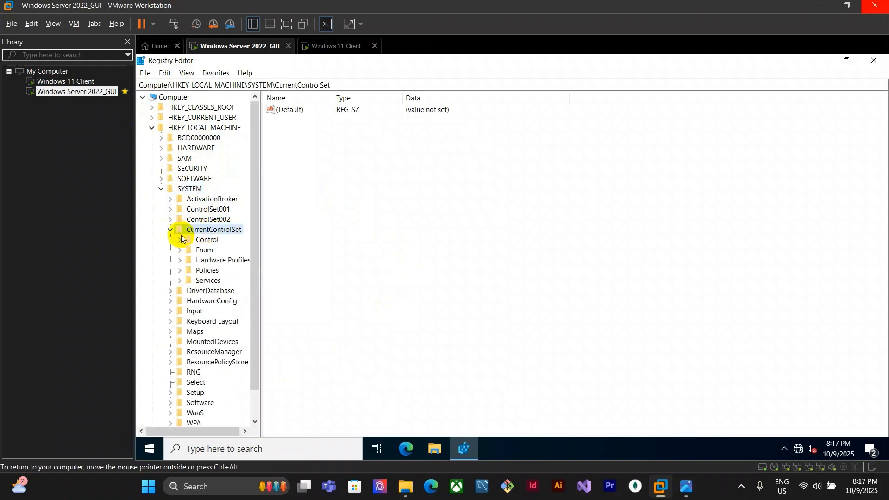
{"action": "left_click", "coordinate": [193, 244]}
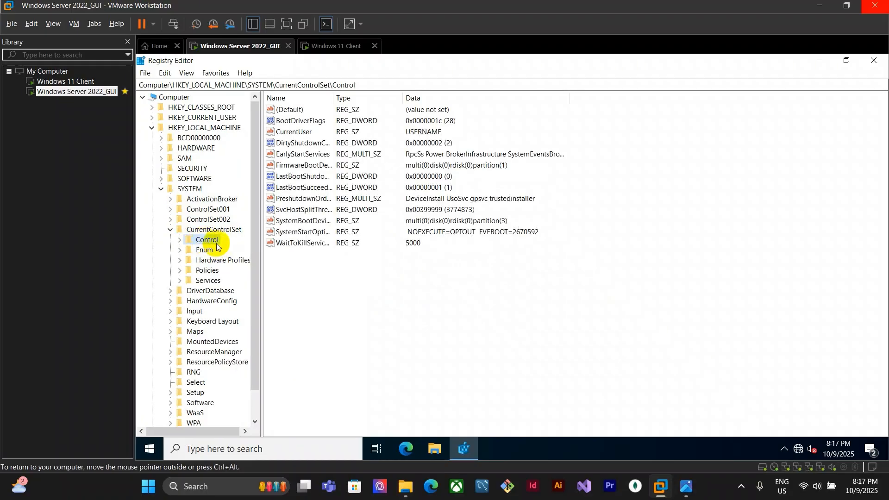
{"action": "left_click", "coordinate": [180, 240]}
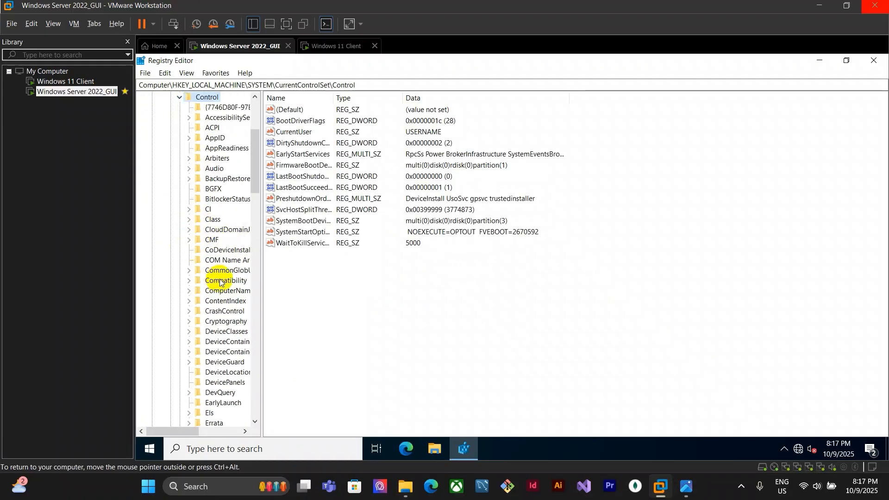
{"action": "scroll", "coordinate": [195, 248], "scroll_direction": "down", "scroll_amount": 12}
{"action": "scroll", "coordinate": [213, 264], "scroll_direction": "down", "scroll_amount": 5}
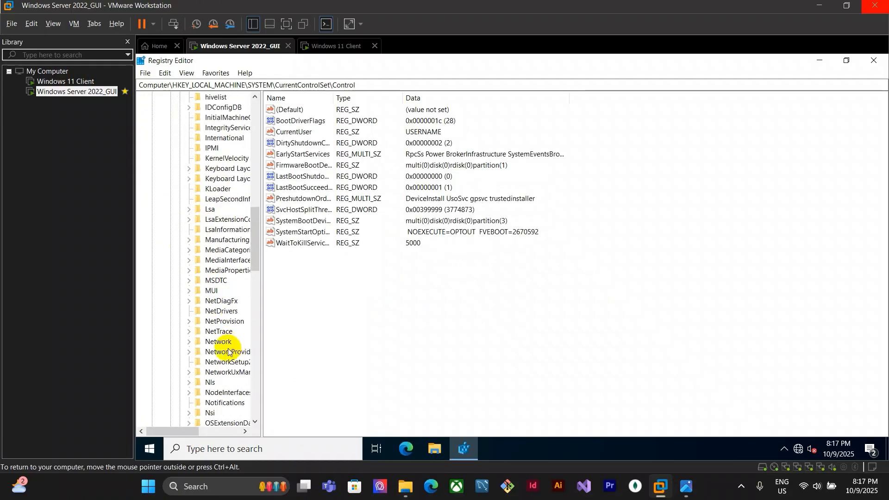
{"action": "left_click", "coordinate": [208, 363]}
{"action": "left_click", "coordinate": [189, 362]}
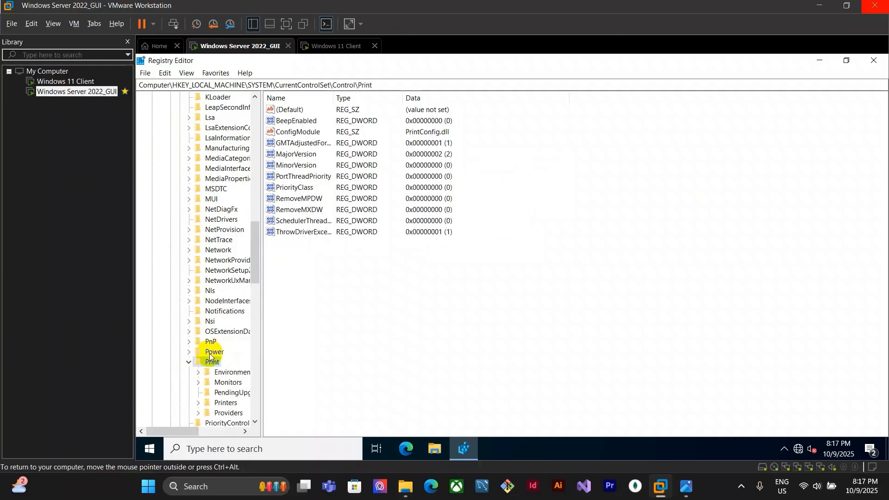
Create a DWORD (32-bit) value named RpcAuthnLevelPrivacyEnabled in the Print key and close Registry Editor
{"action": "right_click", "coordinate": [412, 283]}
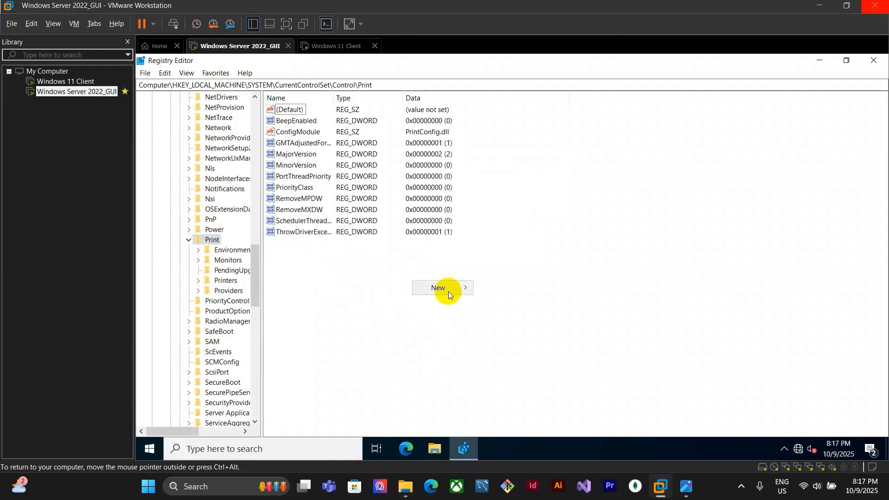
{"action": "mouse_move", "coordinate": [448, 291]}
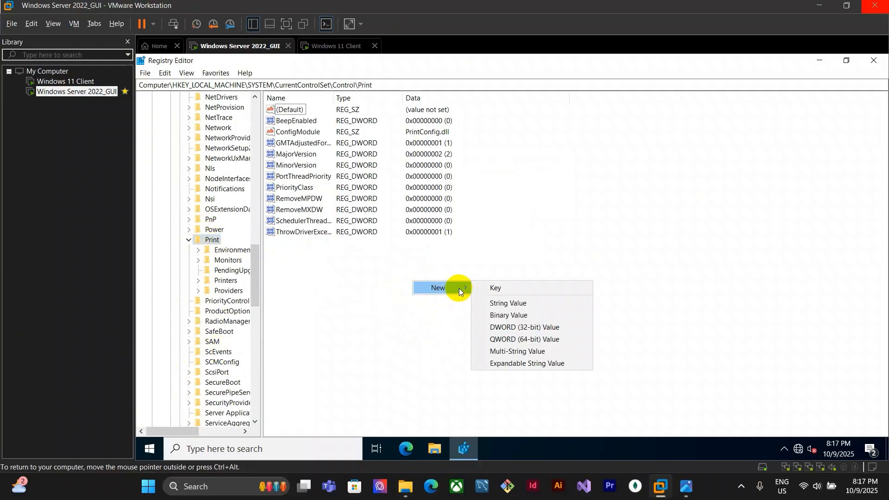
{"action": "left_click", "coordinate": [549, 327]}
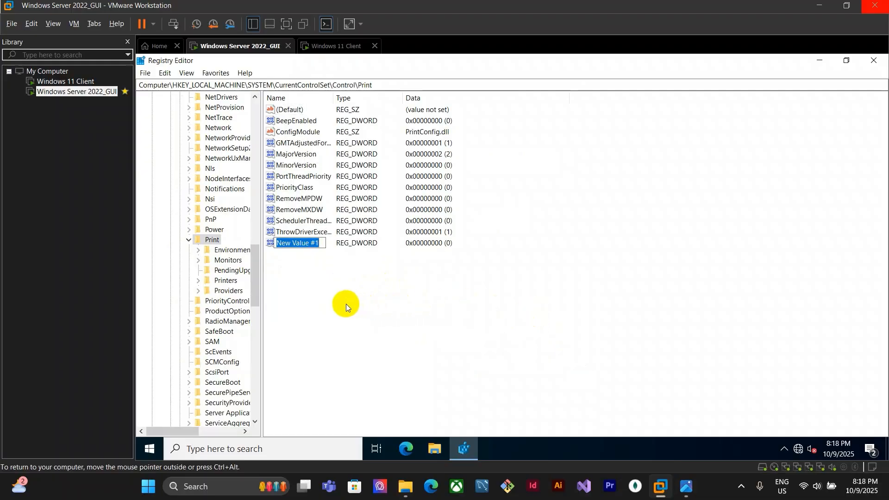
{"action": "type", "text": "Rpc"}
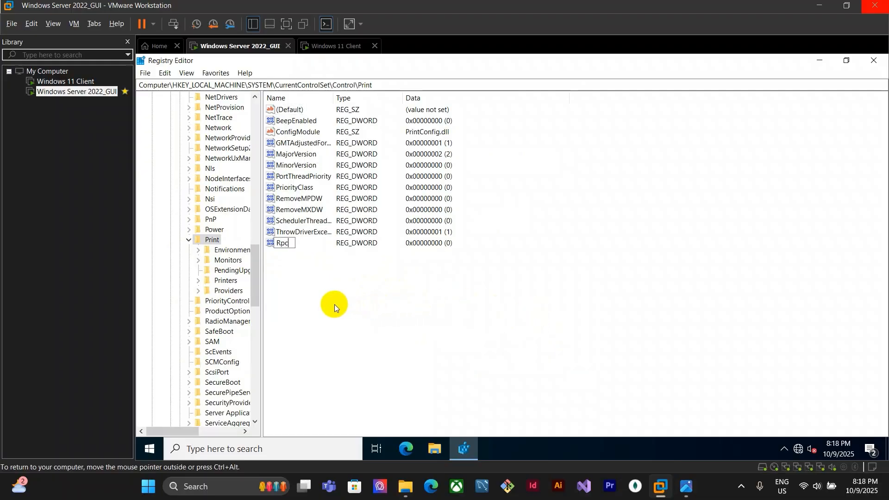
{"action": "type", "text": "AuthnLevelPr"}
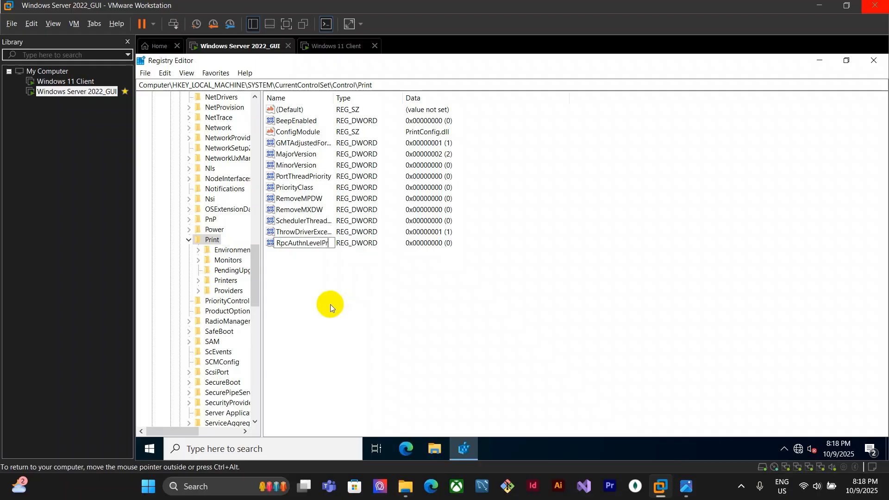
{"action": "type", "text": "ivacyEnabled"}
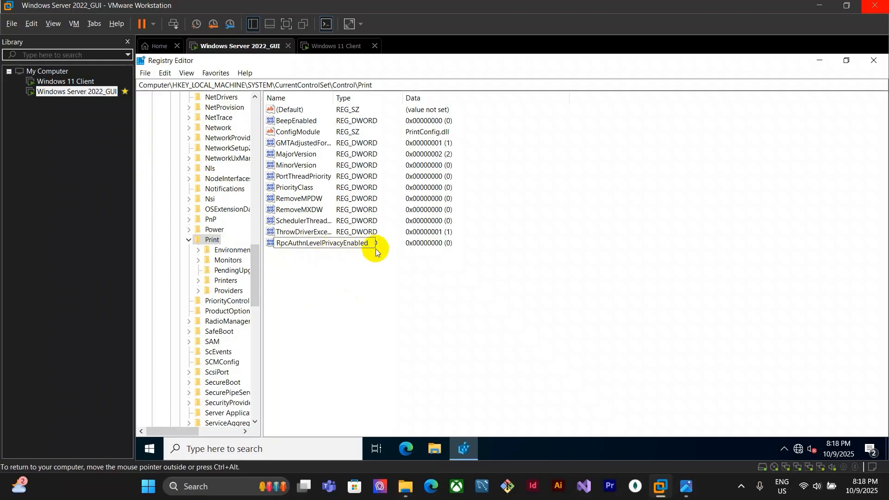
{"action": "left_click", "coordinate": [417, 271]}
{"action": "left_click", "coordinate": [394, 283]}
{"action": "left_click", "coordinate": [874, 60]}
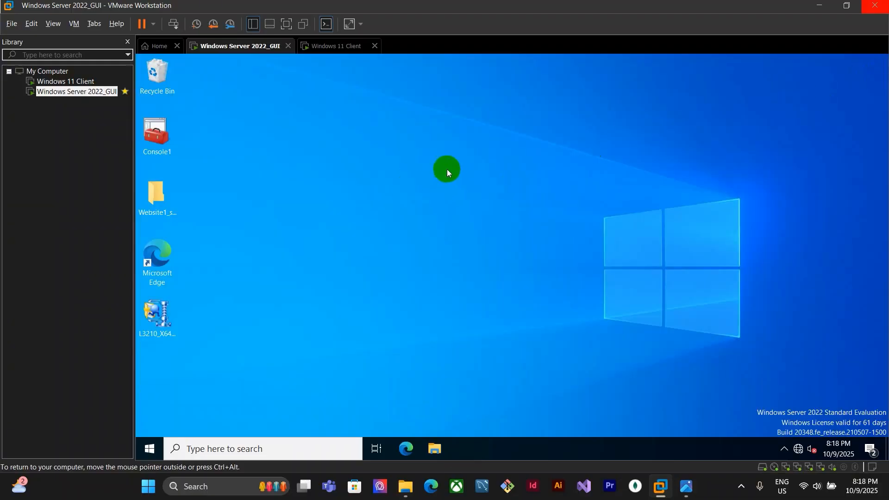
Connect the client to the shared EPSON L3210 Series printer on 10.10.10.2 and open its print queue
{"action": "left_click", "coordinate": [352, 52]}
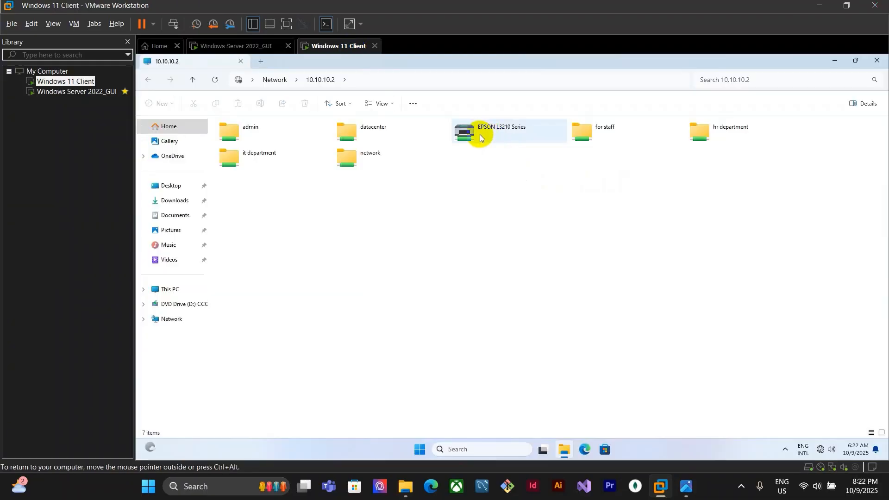
{"action": "left_click", "coordinate": [494, 138]}
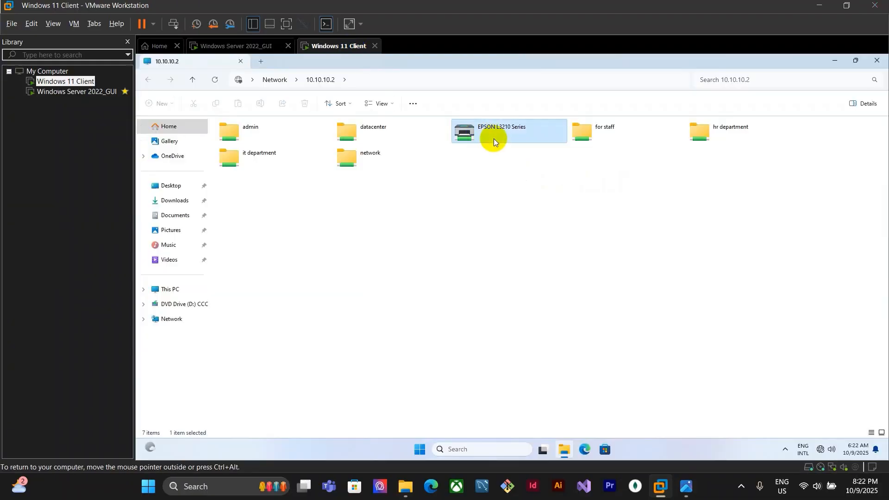
{"action": "right_click", "coordinate": [523, 134]}
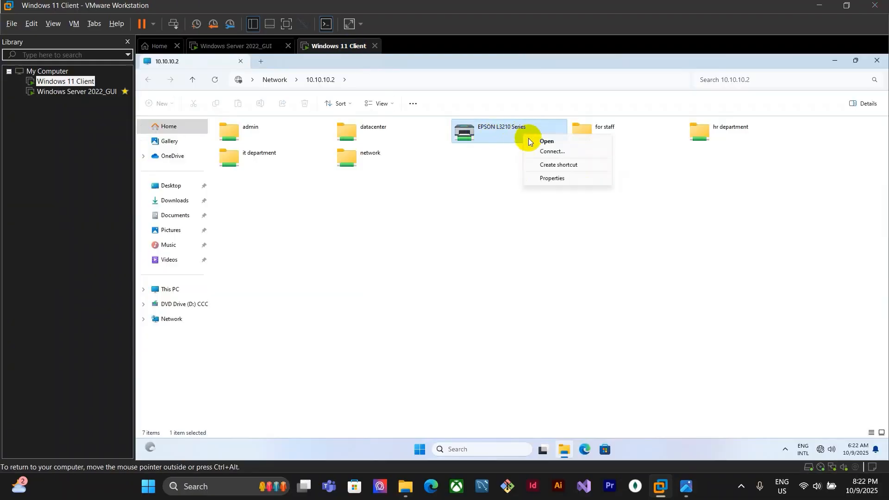
{"action": "left_click", "coordinate": [540, 147]}
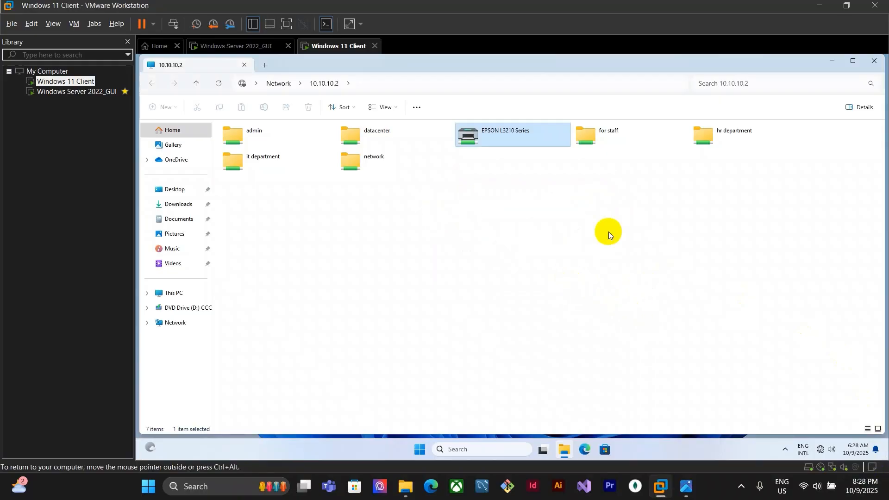
{"action": "double_click", "coordinate": [524, 135]}
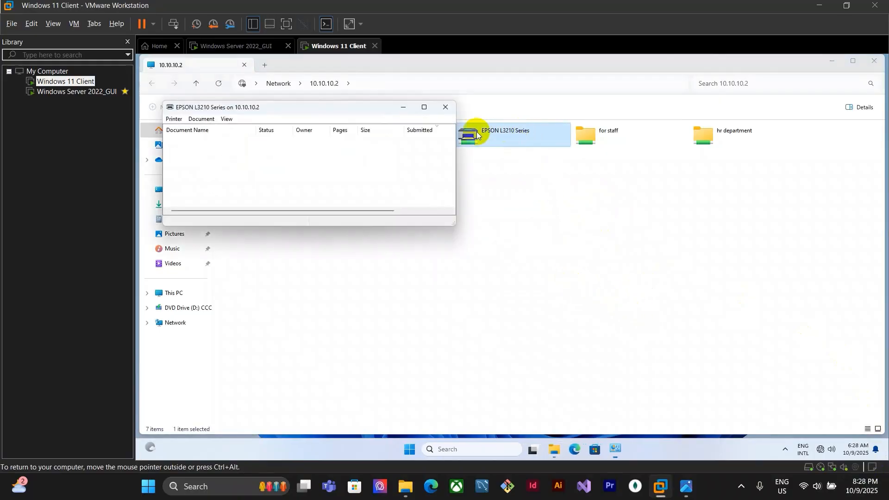
{"action": "left_click_drag", "start_coordinate": [347, 107], "coordinate": [469, 192]}
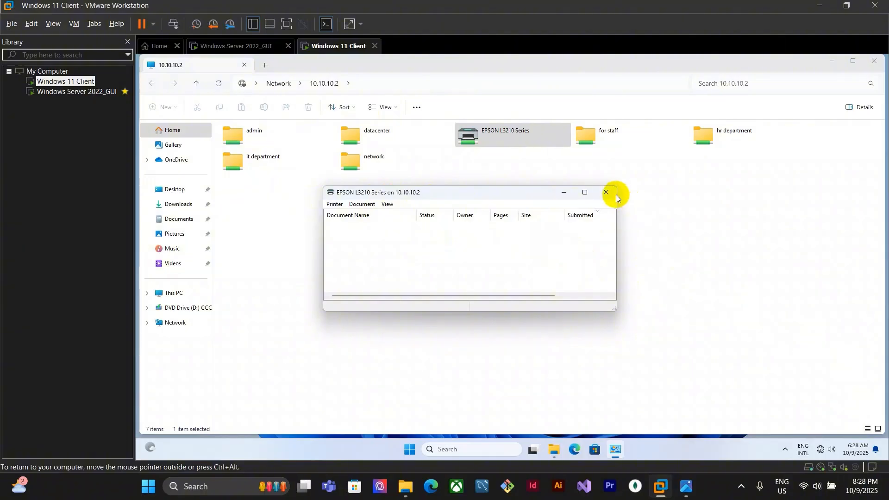
Review the SV_Network.jpg assignment sheet
{"action": "left_click", "coordinate": [686, 487]}
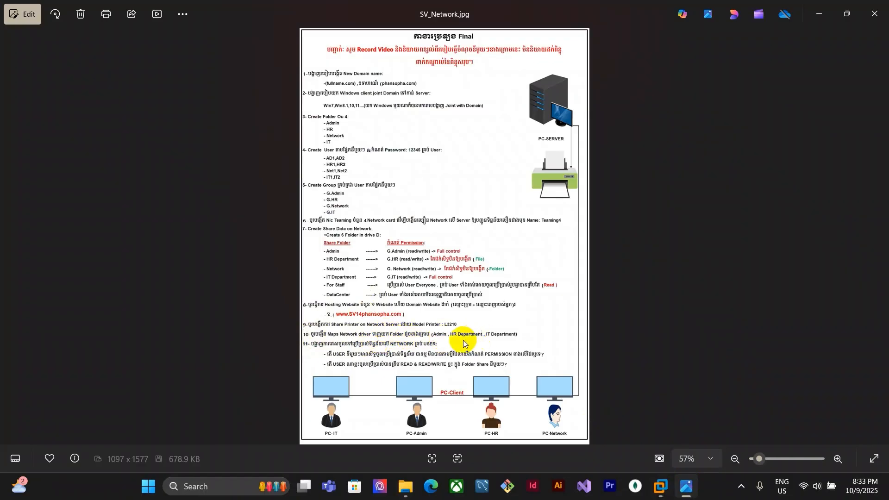
{"action": "left_click", "coordinate": [661, 486]}
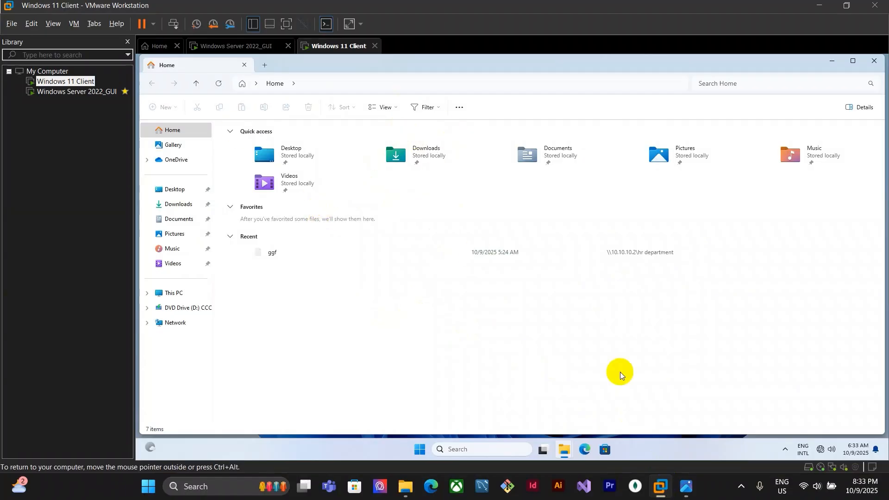
Set File Explorer on the client to open to This PC in Folder Options
{"action": "left_click", "coordinate": [458, 108]}
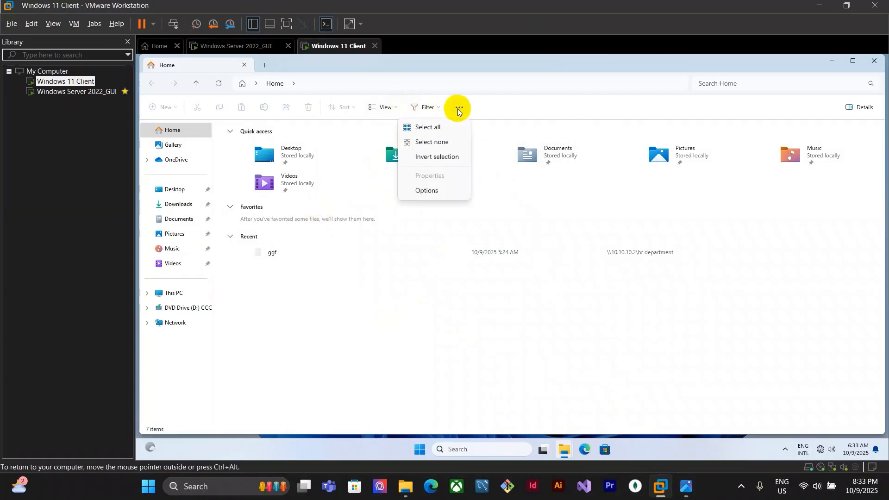
{"action": "left_click", "coordinate": [424, 191]}
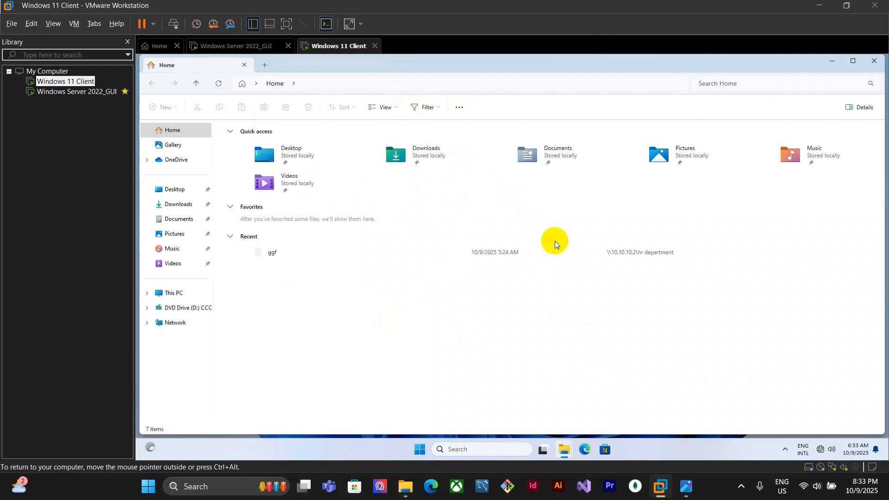
{"action": "left_click", "coordinate": [227, 165]}
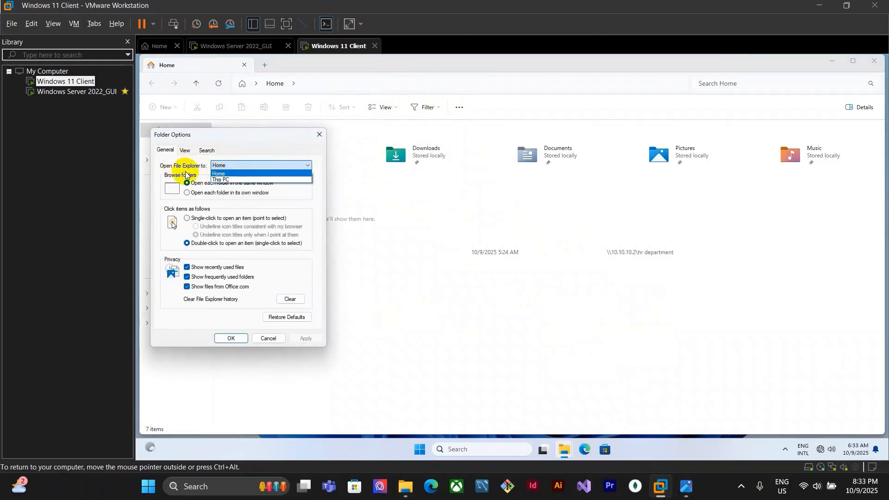
{"action": "left_click", "coordinate": [221, 180]}
{"action": "left_click", "coordinate": [255, 184]}
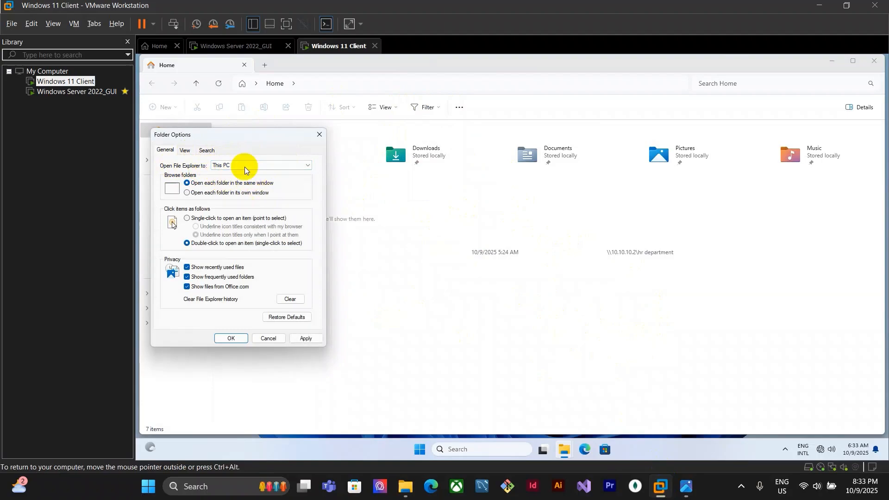
{"action": "left_click", "coordinate": [237, 340]}
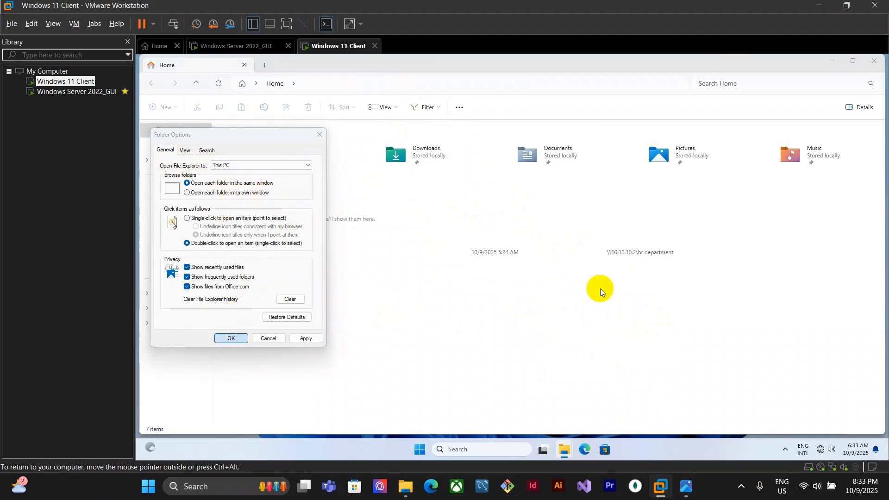
Open the shared folders on 10.10.10.2 and try mapping the admin folder as a network drive
{"action": "mouse_move", "coordinate": [563, 449]}
{"action": "left_click", "coordinate": [515, 403]}
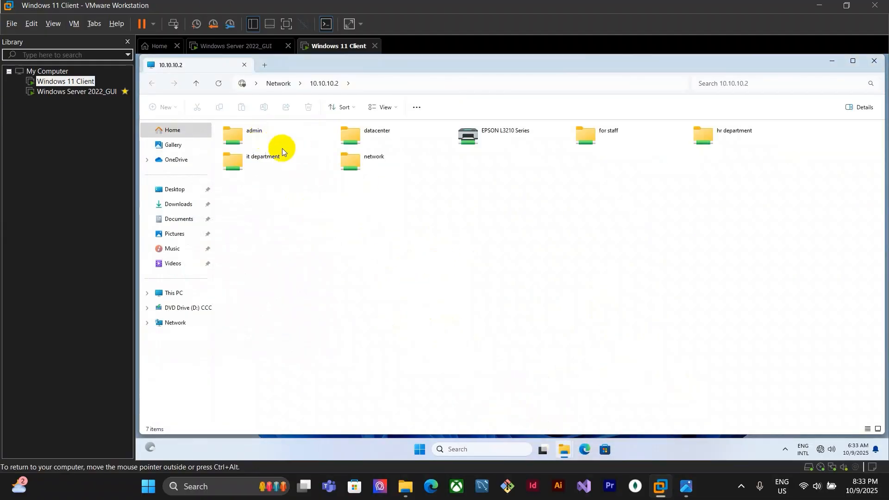
{"action": "left_click", "coordinate": [262, 134]}
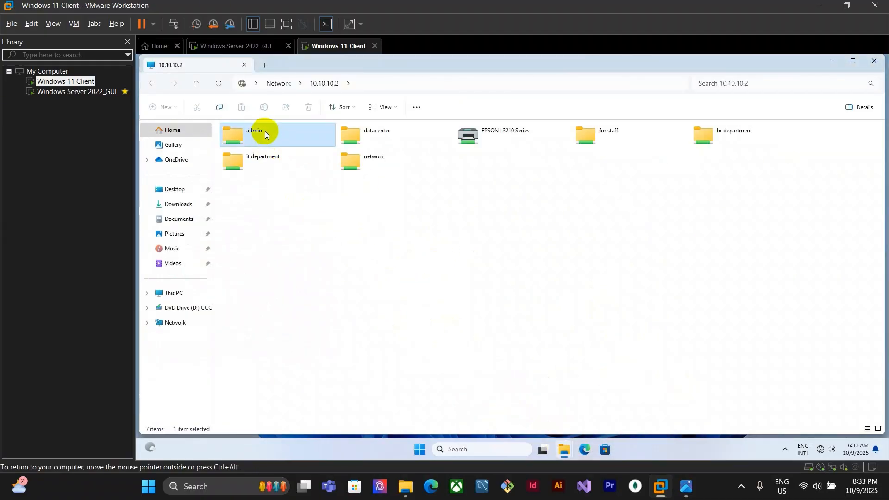
{"action": "right_click", "coordinate": [263, 135]}
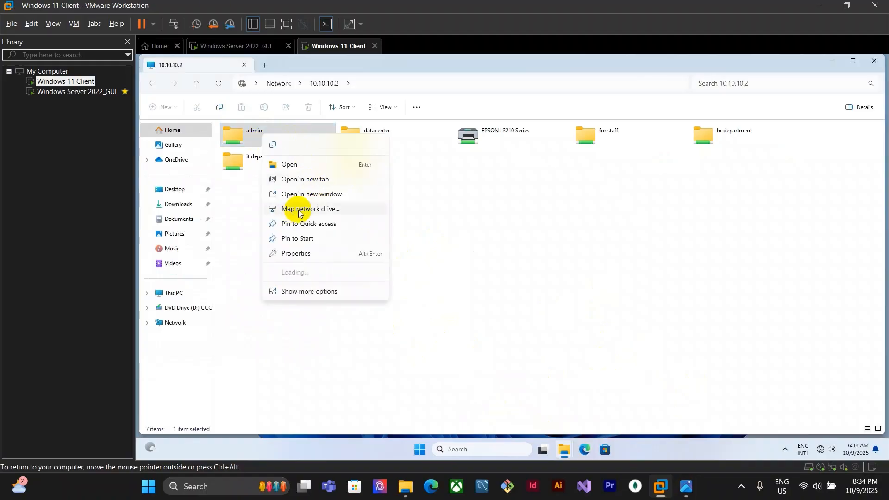
{"action": "left_click", "coordinate": [311, 209]}
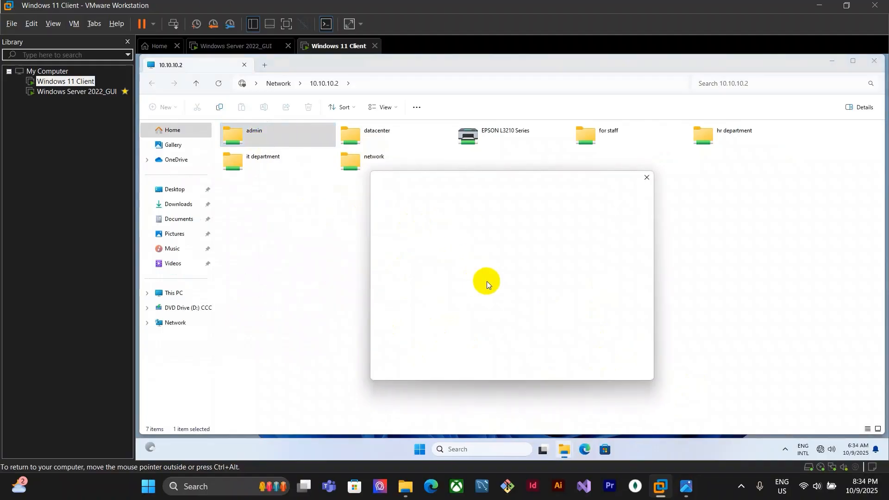
{"action": "left_click", "coordinate": [432, 253]}
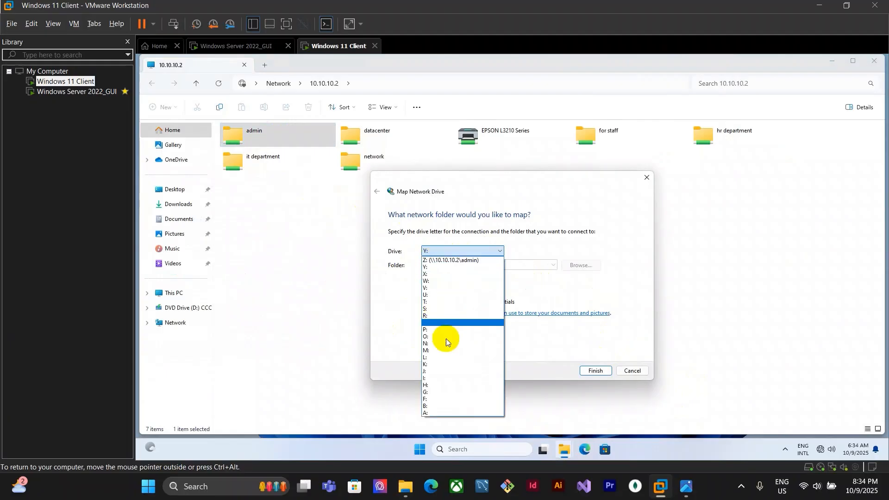
{"action": "left_click", "coordinate": [454, 248]}
{"action": "left_click", "coordinate": [633, 369]}
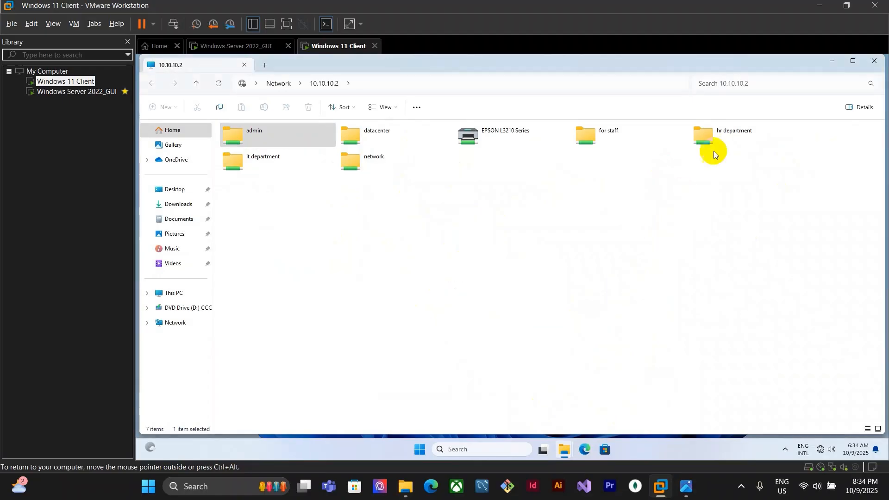
Map the hr department share on 10.10.10.2 as a network drive with the default letter, and switch back to the SV_Network.jpg sheet
{"action": "left_click", "coordinate": [731, 134]}
{"action": "right_click", "coordinate": [729, 133]}
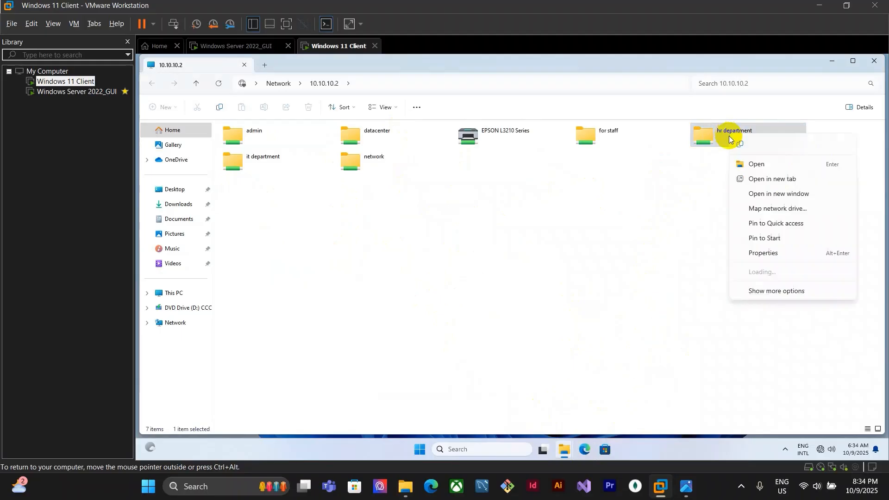
{"action": "left_click", "coordinate": [765, 210]}
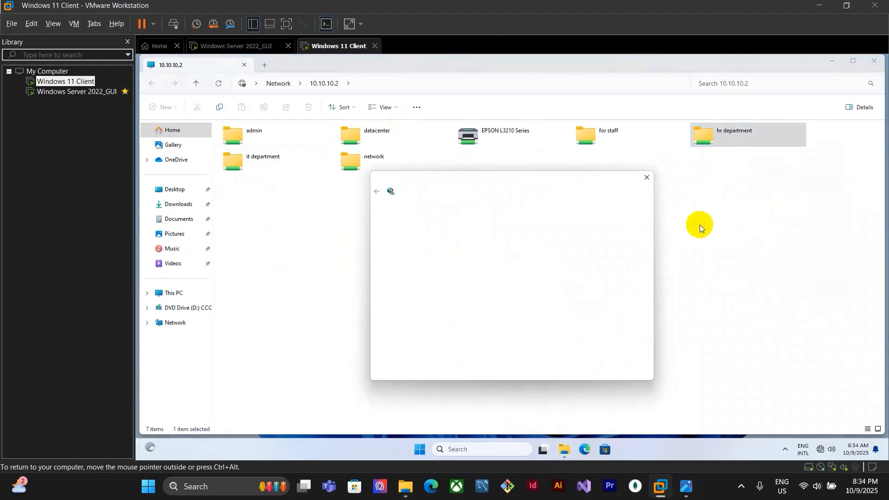
{"action": "left_click", "coordinate": [582, 371]}
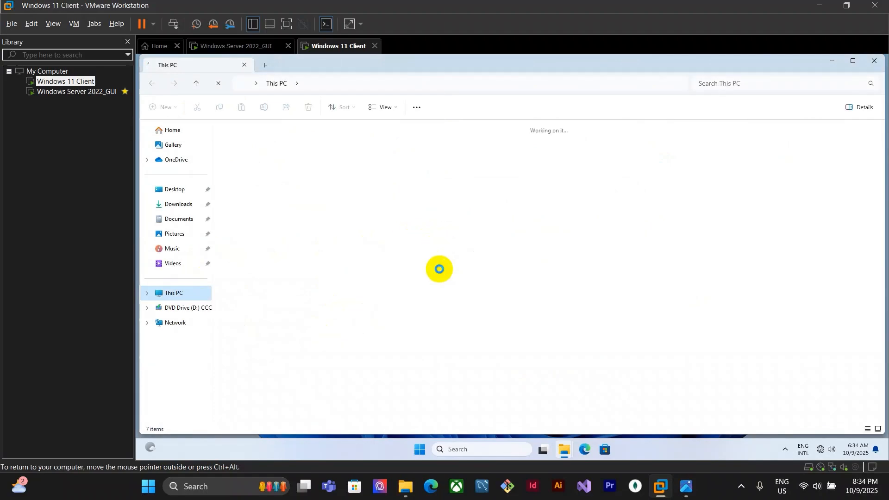
{"action": "left_click", "coordinate": [686, 486]}
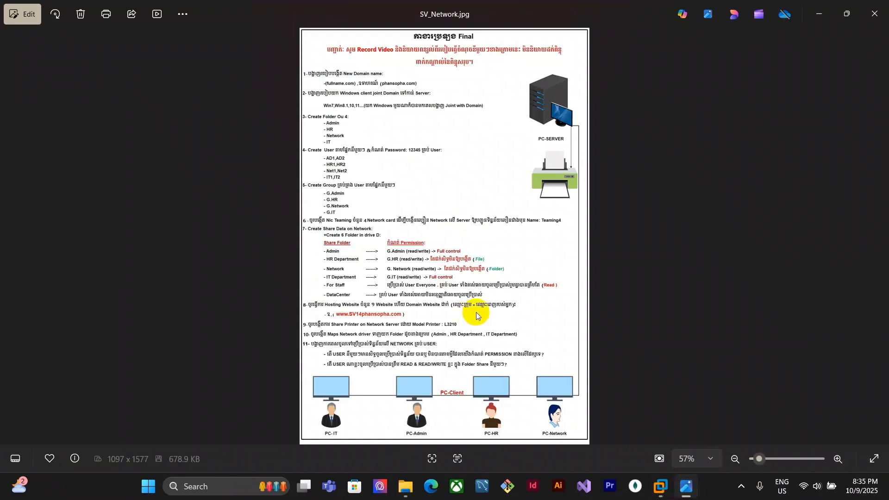